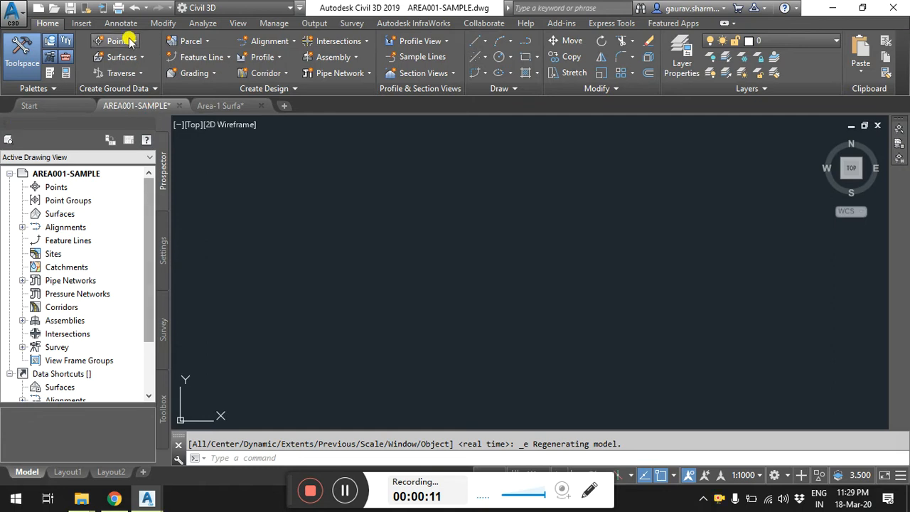
Import the LandXML file C3D-EX_OGL-A1-01 with its units, project data and the TIN-OGL-ARRAY-01 surface.
click(81, 22)
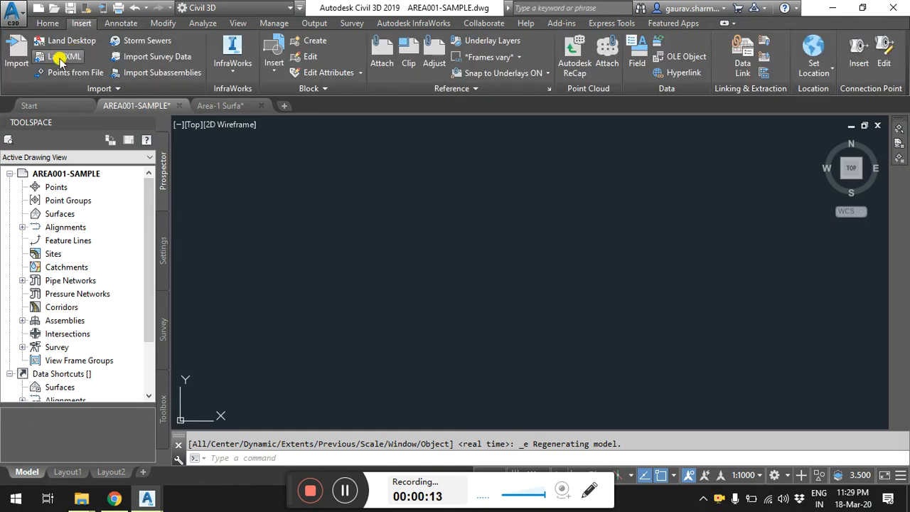
click(61, 57)
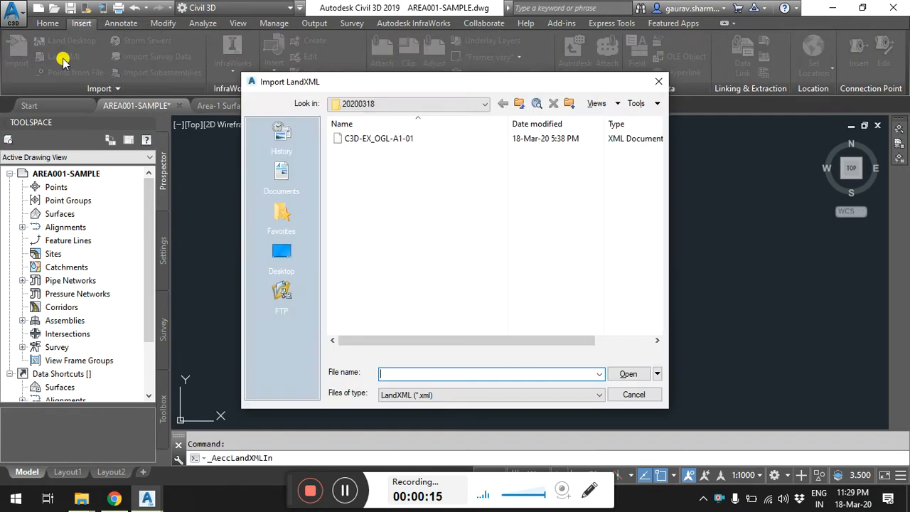
click(346, 139)
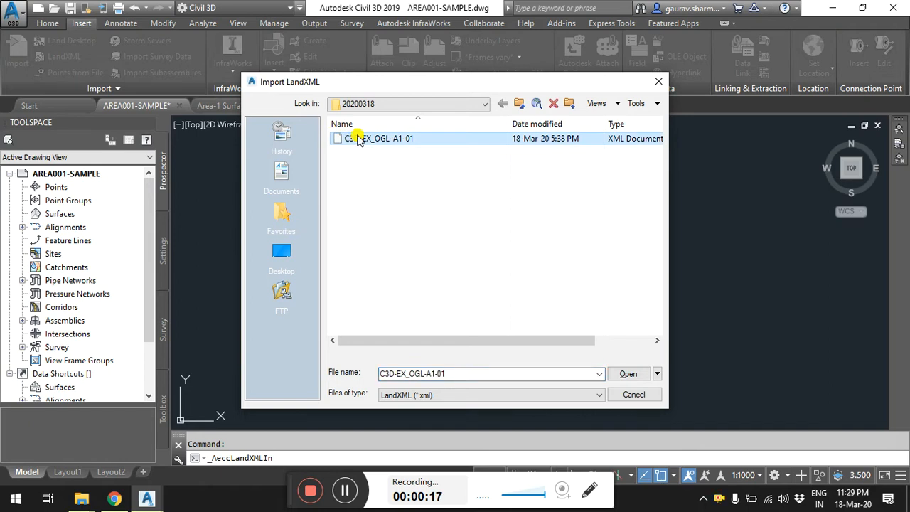
click(627, 376)
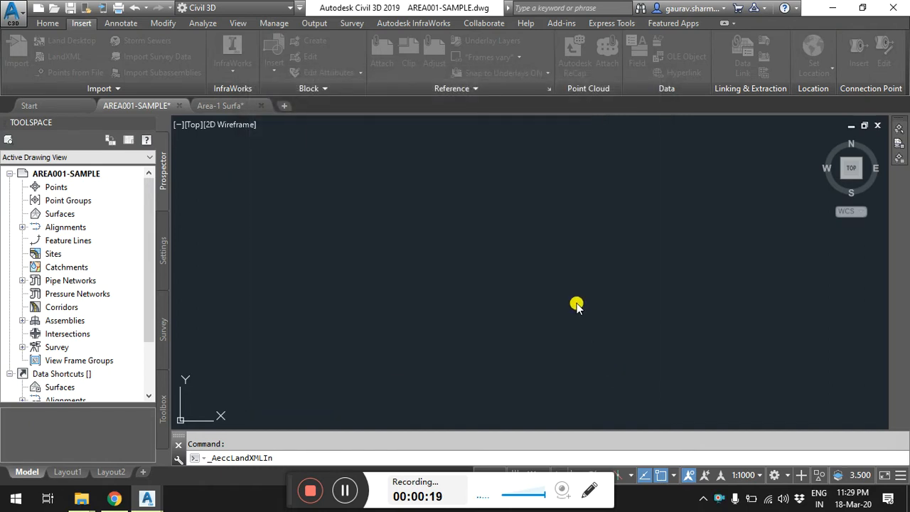
click(326, 241)
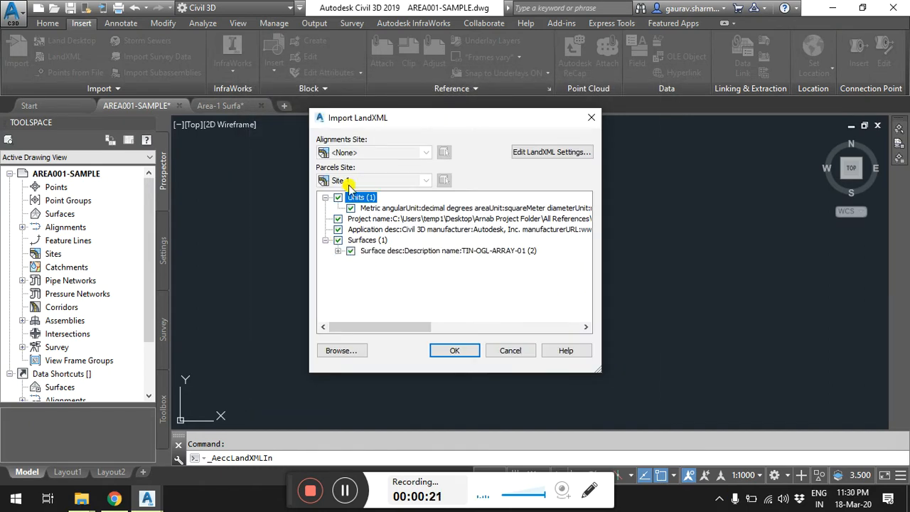
click(337, 197)
click(338, 251)
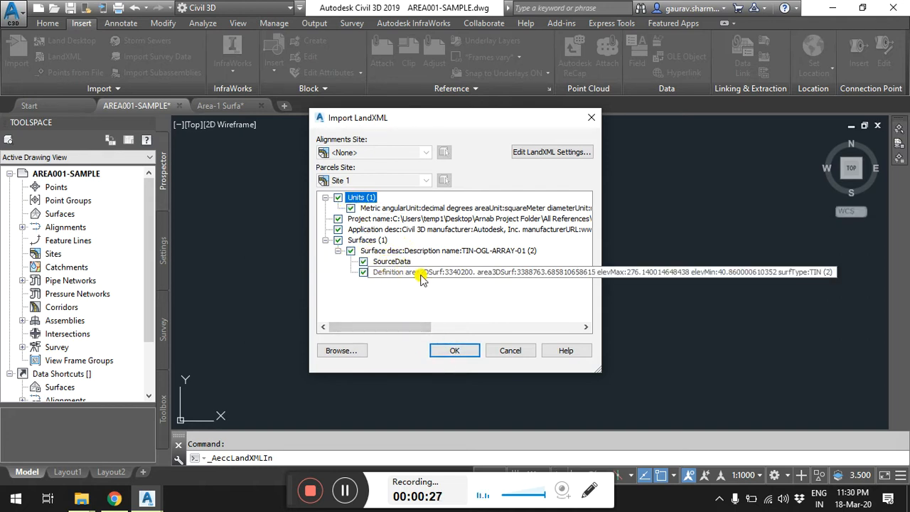
click(455, 350)
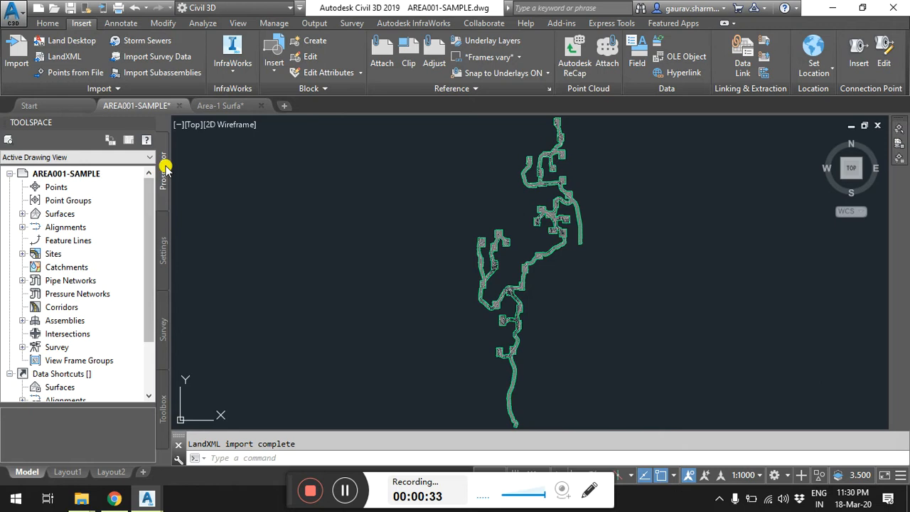
Expand the imported TIN-OGL-ARRAY-01 surface and review the entries under its Definition.
click(22, 214)
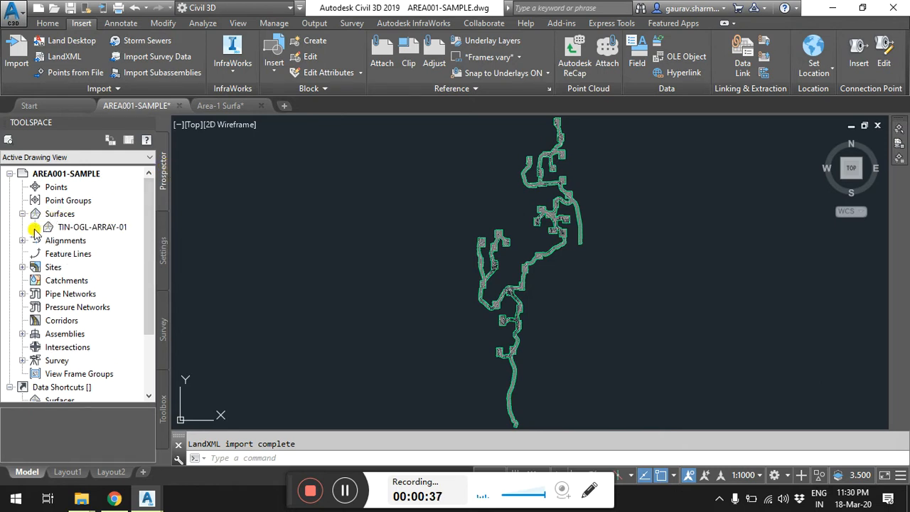
click(35, 227)
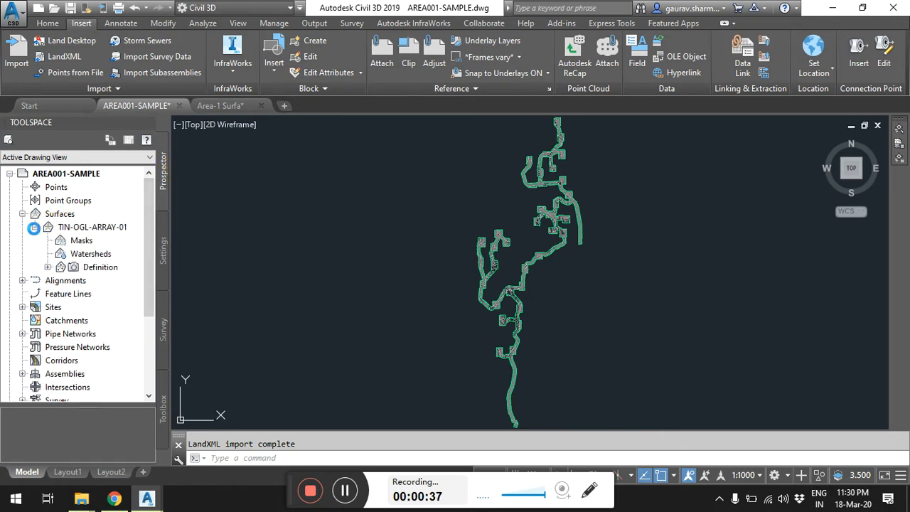
click(47, 266)
scroll(147, 261, down, 2)
drag(147, 266, 148, 270)
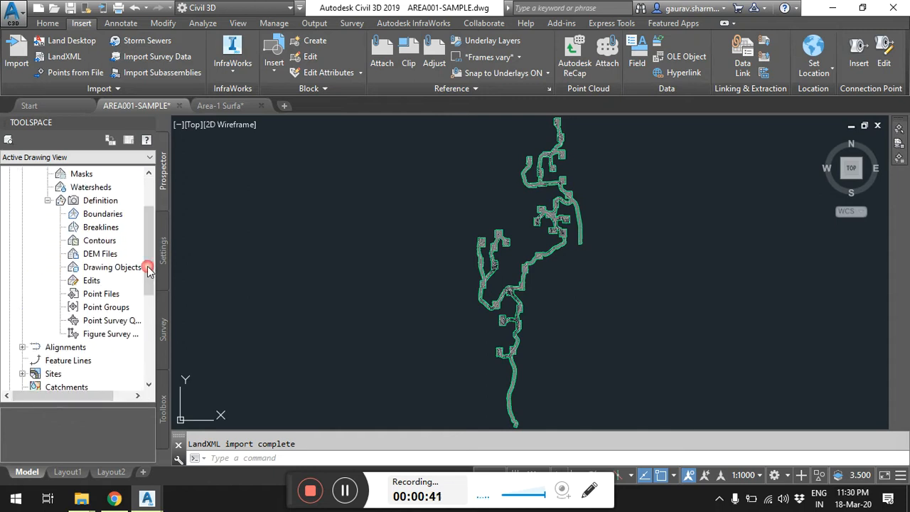
drag(90, 396, 82, 397)
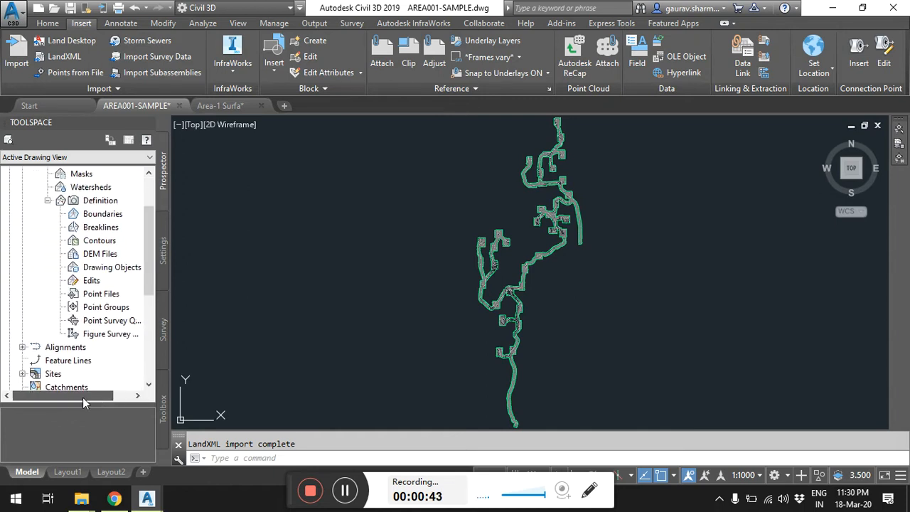
drag(142, 249, 145, 236)
Examine the extent and contours of the imported TIN-OGL-ARRAY-01 surface in the drawing.
mouse_move(538, 277)
middle_down()
mouse_move(478, 254)
mouse_move(355, 284)
middle_up()
key(Escape)
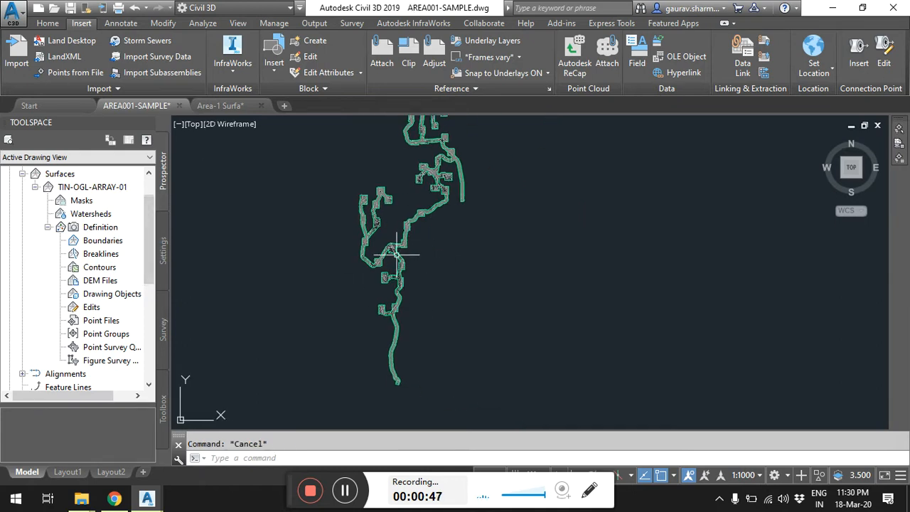
scroll(396, 253, up, 5)
scroll(396, 253, up, 2)
scroll(406, 258, down, 6)
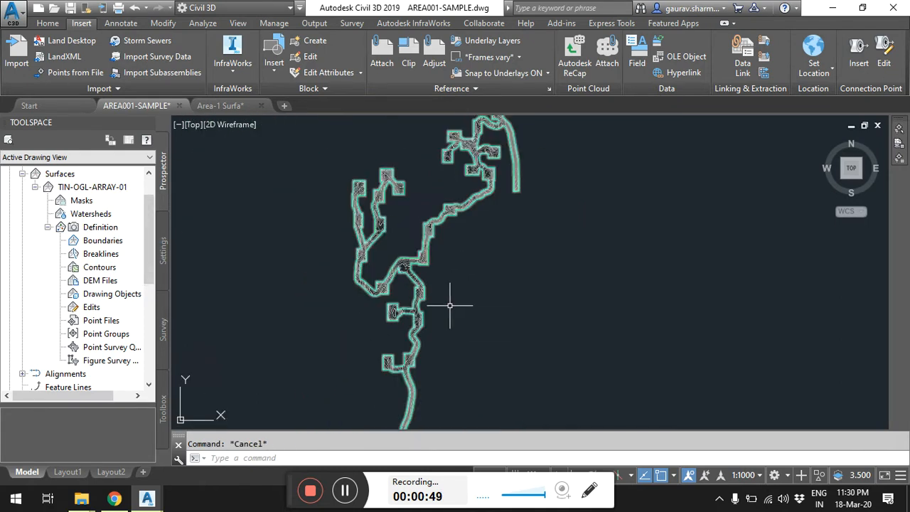
middle_drag(457, 242, 423, 279)
scroll(445, 301, down, 4)
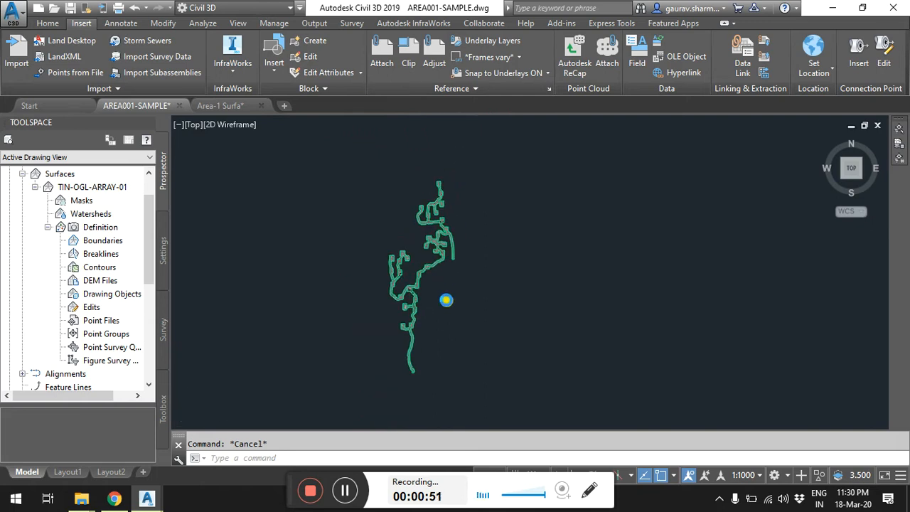
click(433, 206)
key(Escape)
scroll(406, 293, up, 3)
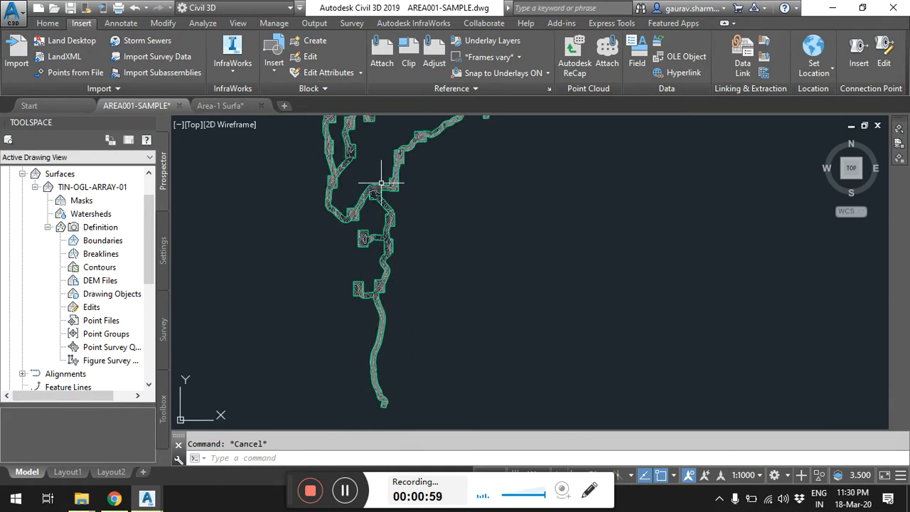
scroll(434, 263, down, 4)
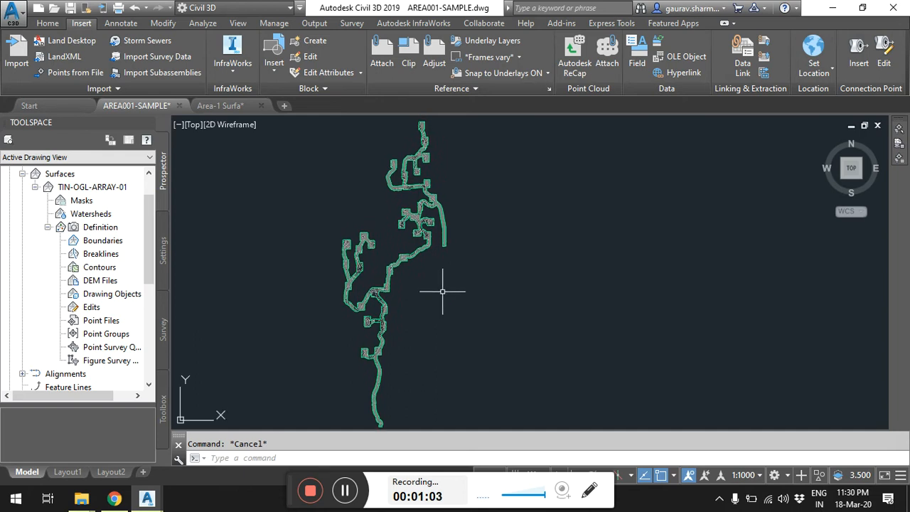
Switch to the Area-1 Surfa drawing and check the white boundary polyline around the road.
click(222, 105)
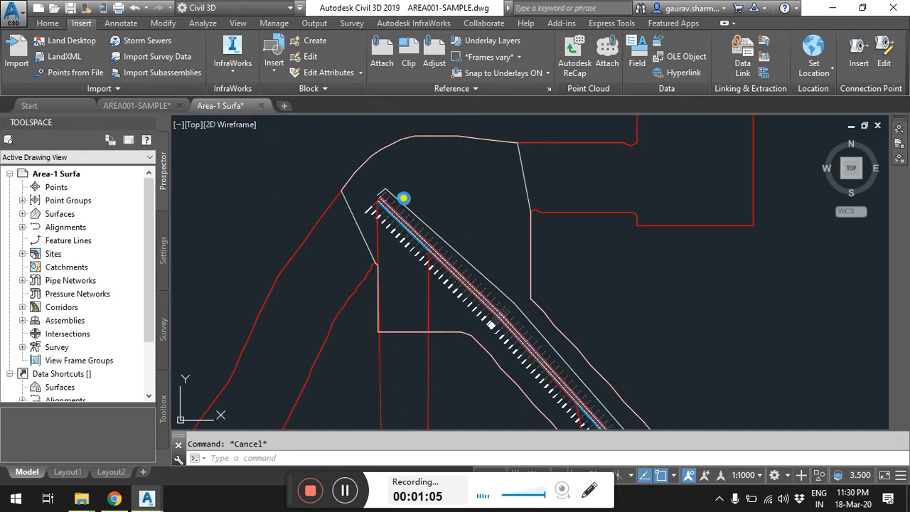
click(525, 171)
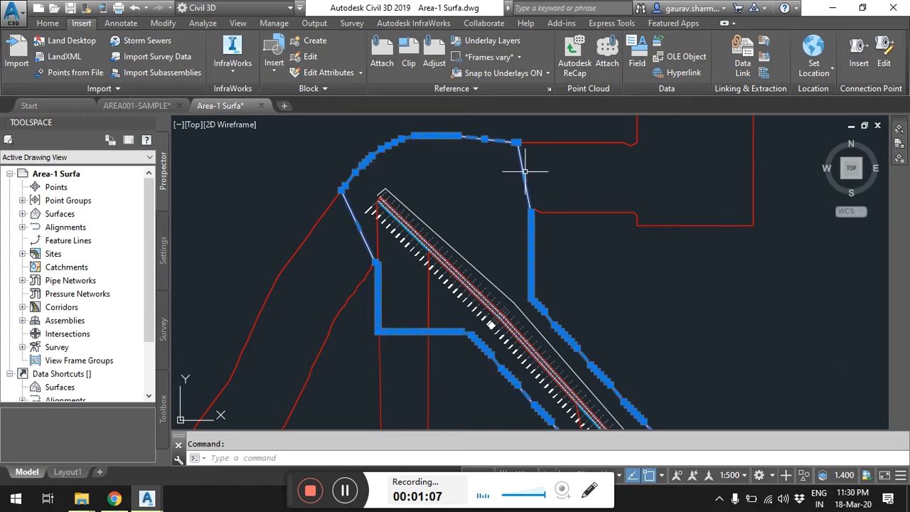
key(Escape)
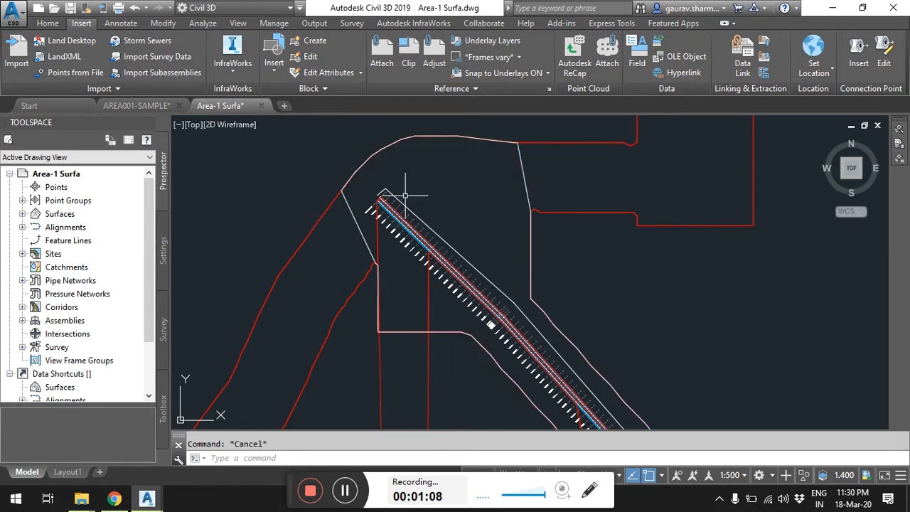
Open the recent drawing Area-1 Surfa-BO and examine the northern end of its white boundary polyline.
click(29, 105)
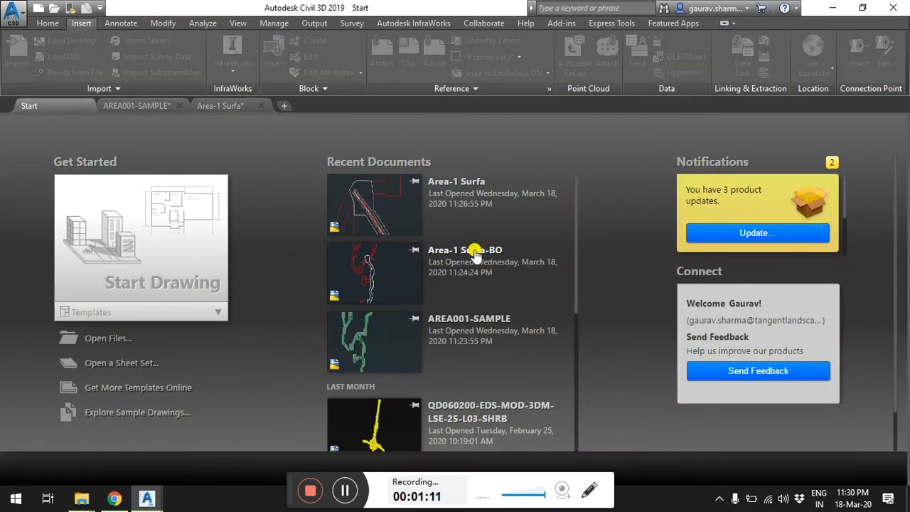
click(473, 250)
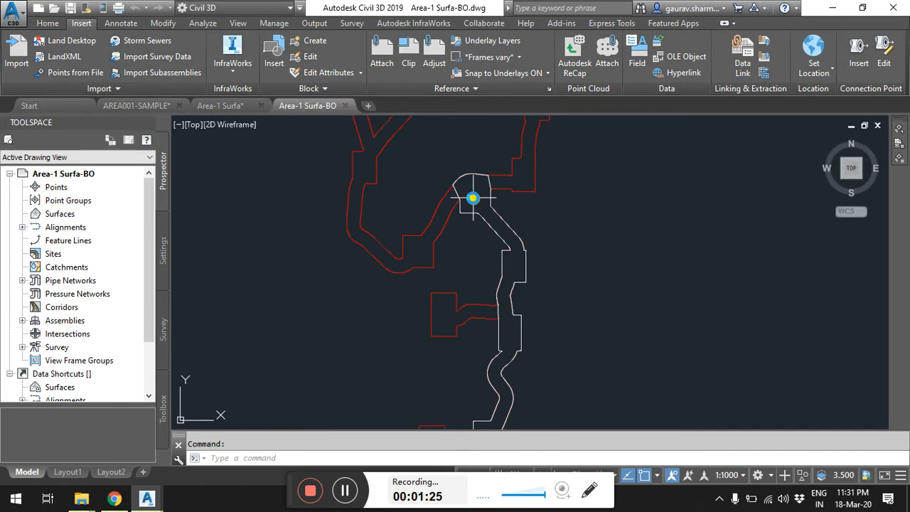
scroll(422, 175, up, 4)
scroll(382, 273, down, 4)
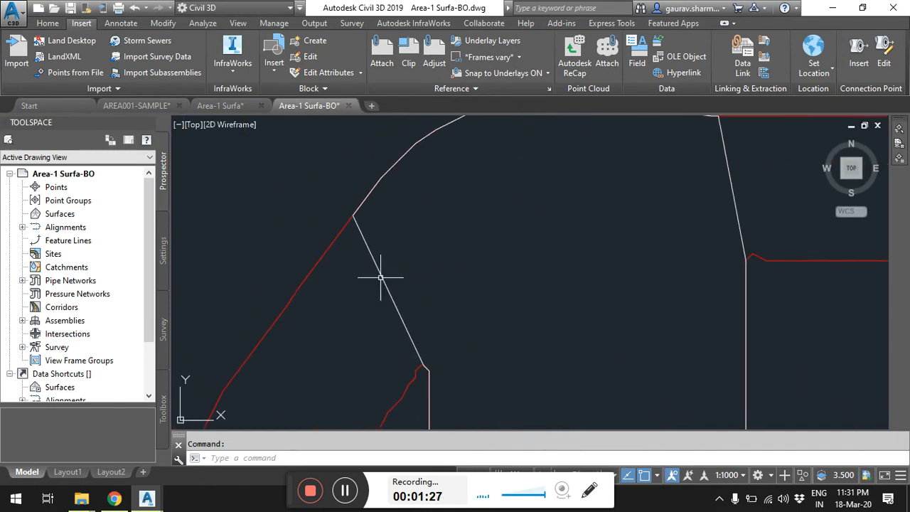
scroll(488, 378, up, 2)
scroll(487, 294, up, 2)
scroll(497, 291, down, 3)
scroll(418, 222, up, 2)
scroll(419, 223, up, 3)
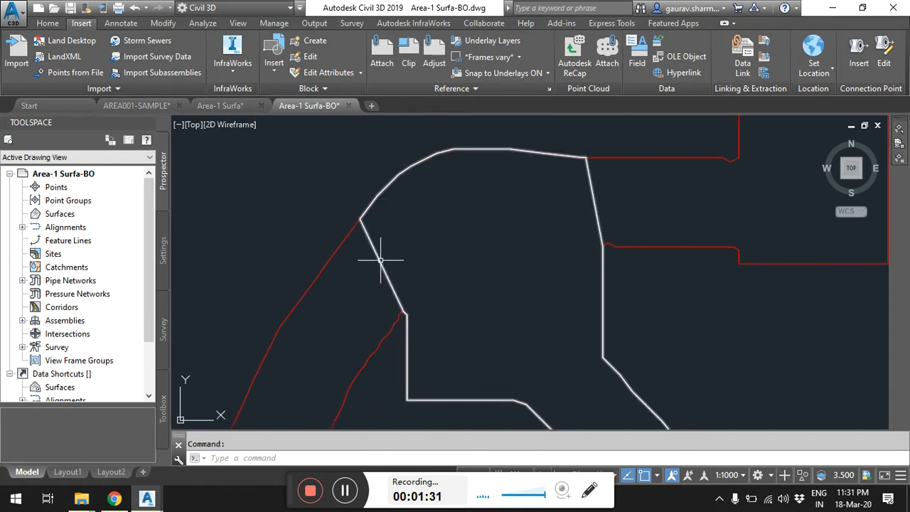
Offset the white boundary polyline to its inner side by a small distance picked between two points near its western corner.
text(o)
key(Return)
scroll(403, 267, up, 3)
middle_drag(402, 266, 400, 185)
click(388, 281)
scroll(387, 280, up, 3)
click(387, 282)
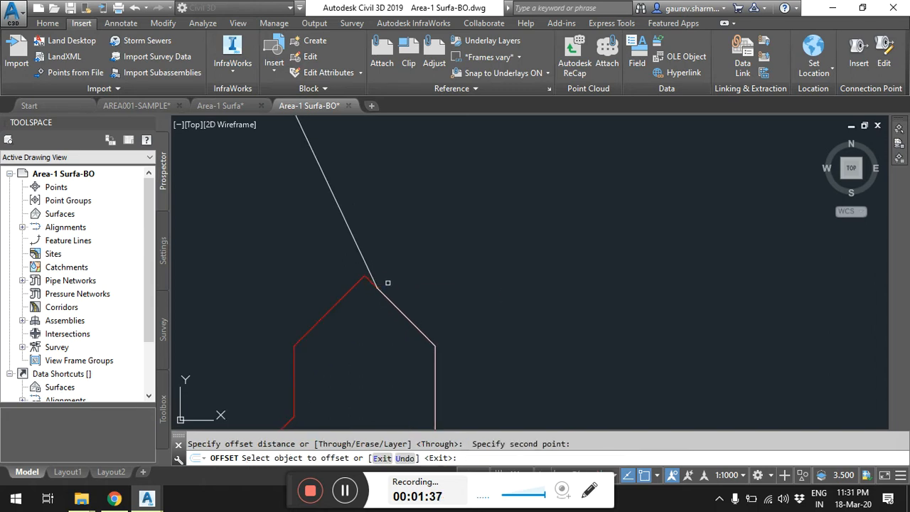
click(378, 287)
click(425, 269)
scroll(416, 263, down, 3)
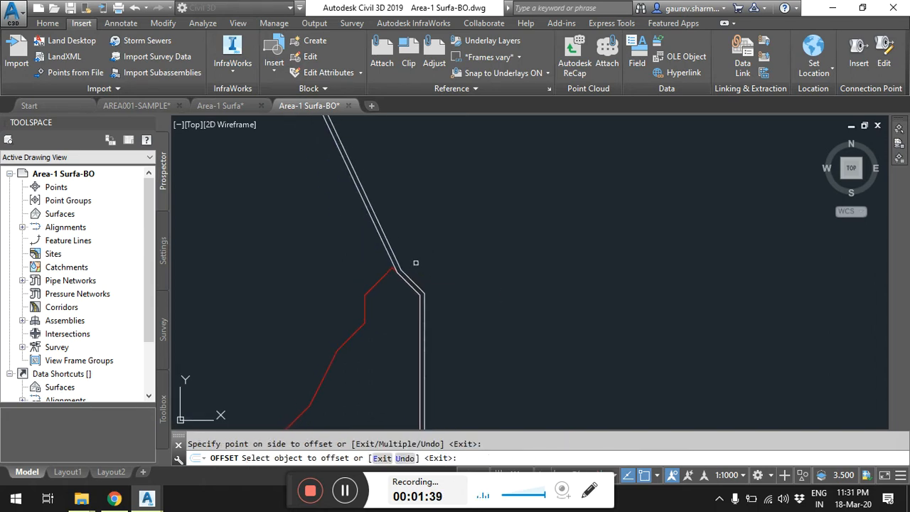
key(Escape)
Copy the offset boundary polyline to the clipboard with a specified base point.
click(412, 230)
scroll(436, 313, down, 2)
scroll(436, 312, down, 3)
scroll(451, 232, up, 5)
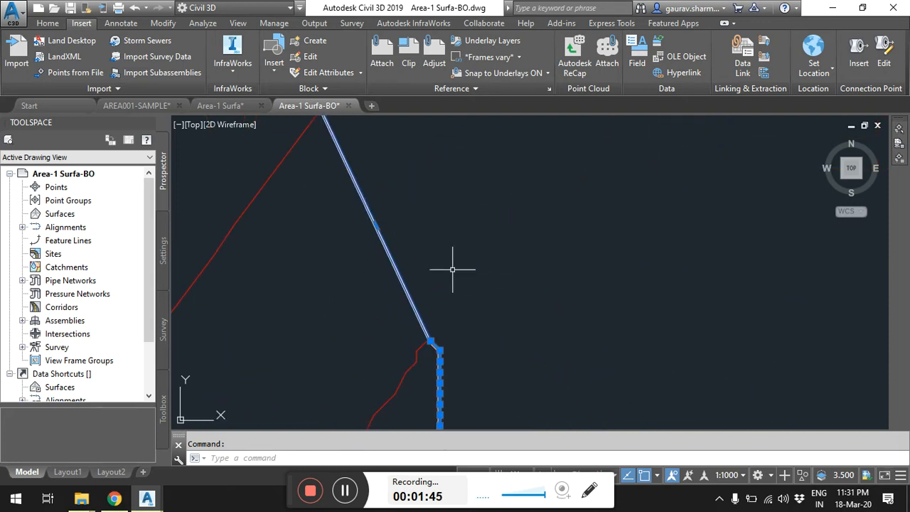
key(ctrl+shift+c)
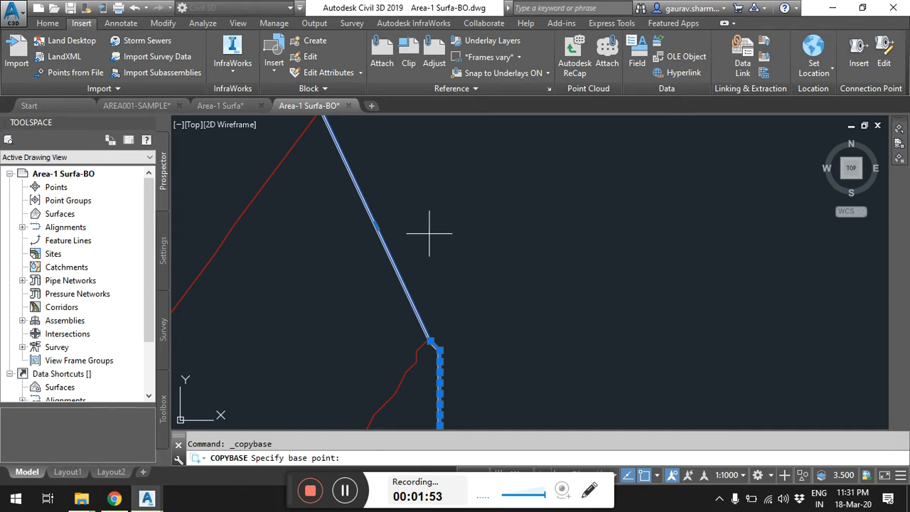
key(Return)
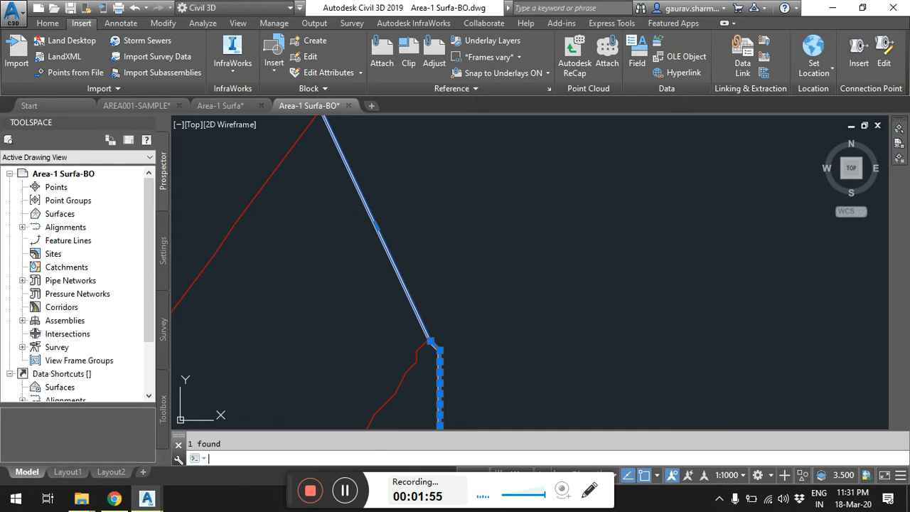
key(Escape)
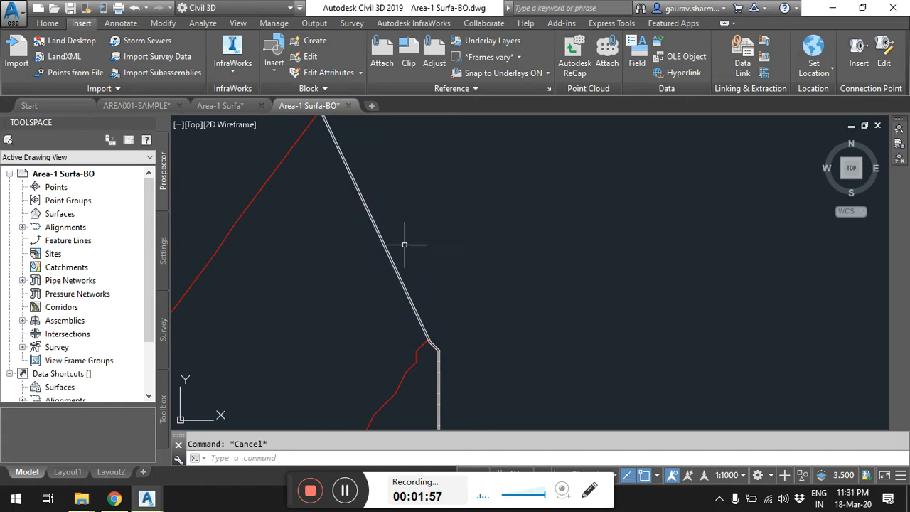
Paste the copied boundary polyline into the AREA001-SAMPLE drawing at insertion point 0,0,0 and check its fit on the surface.
click(137, 105)
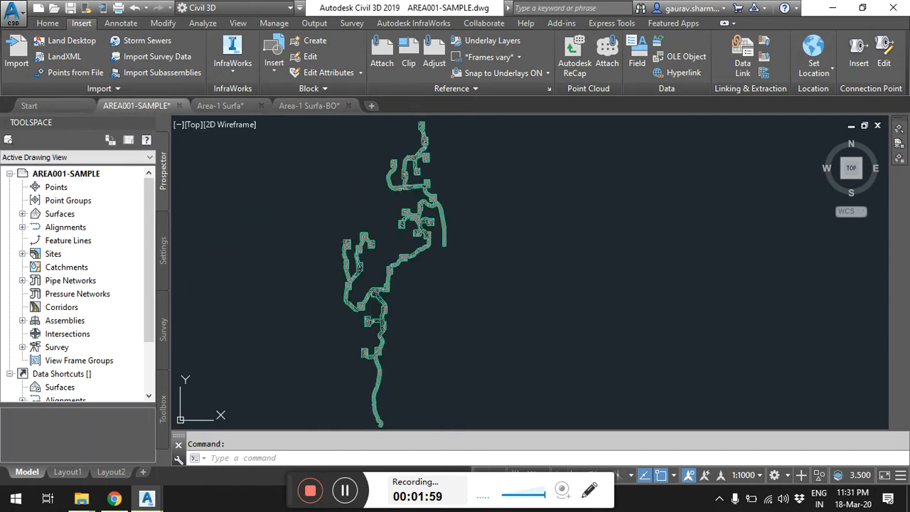
scroll(512, 249, down, 2)
scroll(453, 253, up, 1)
middle_drag(453, 253, 456, 270)
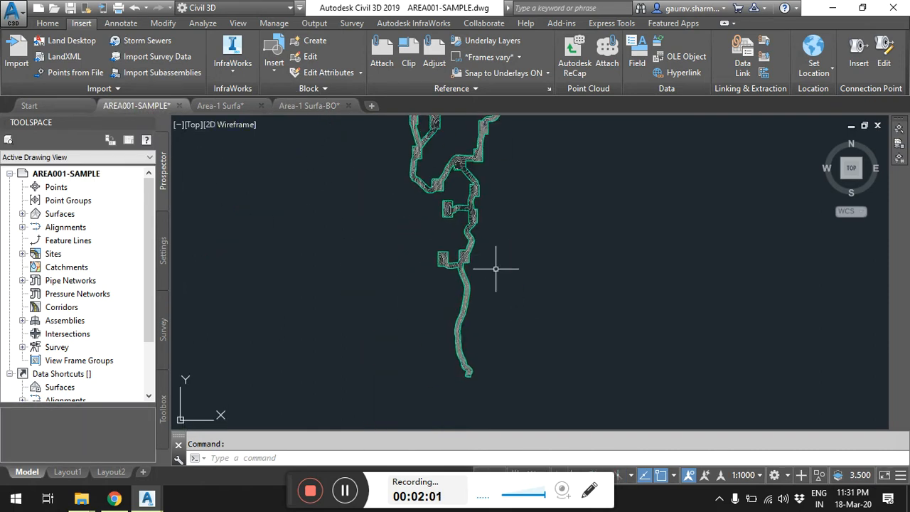
key(ctrl+v)
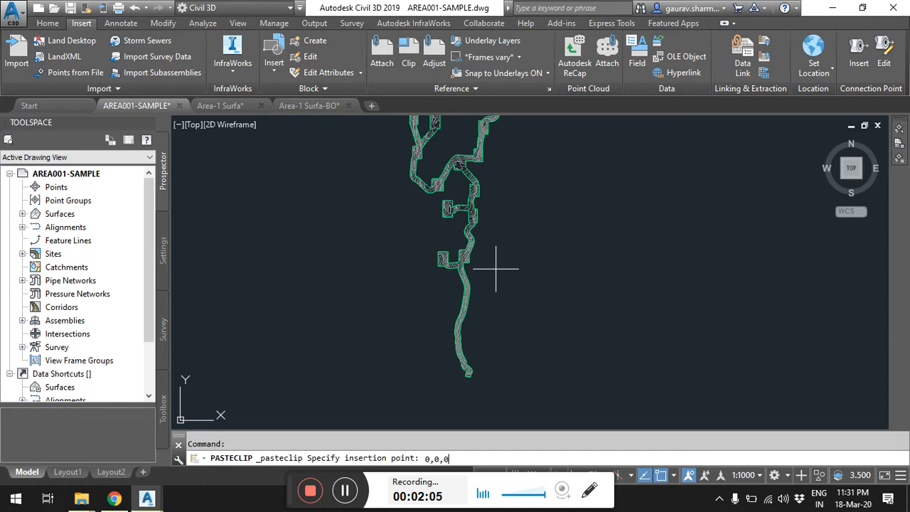
text(0,0,0)
key(Return)
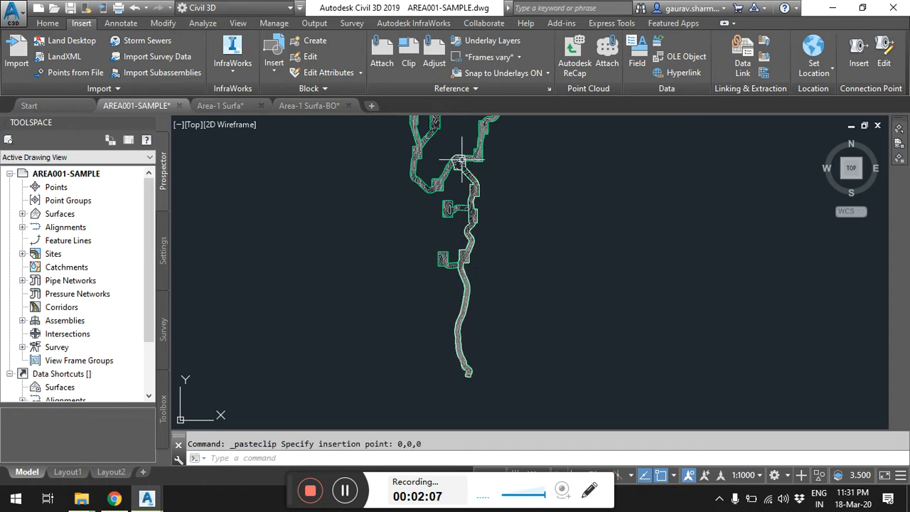
scroll(451, 138, up, 6)
scroll(376, 183, down, 6)
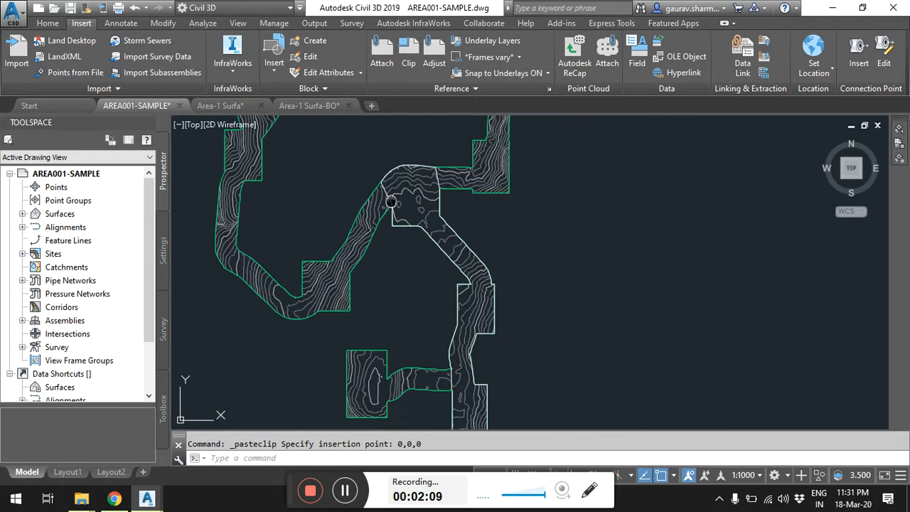
scroll(441, 250, down, 2)
scroll(427, 240, up, 5)
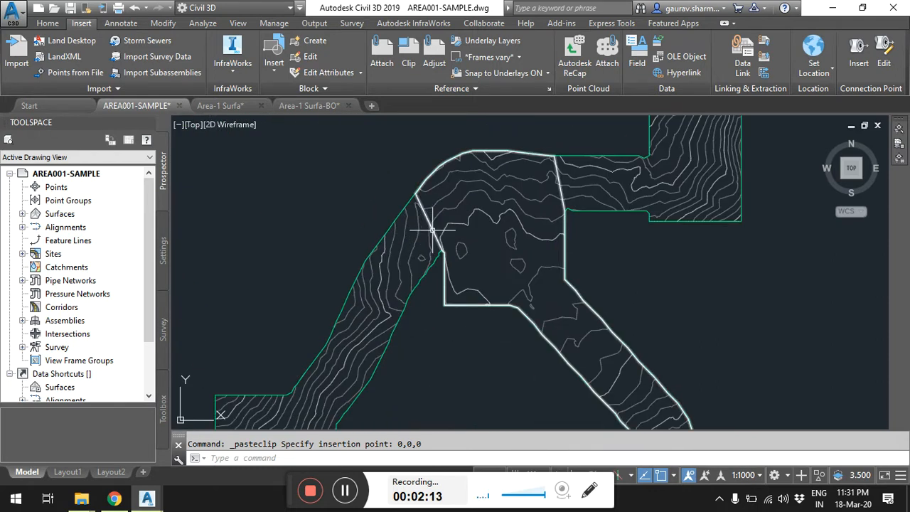
Add a Data Clip boundary named AREA001-DATACLIP-BO with a 1.000m mid-ordinate distance to surface TIN-OGL-ARRAY-01, using the pasted white polyline.
mouse_move(434, 235)
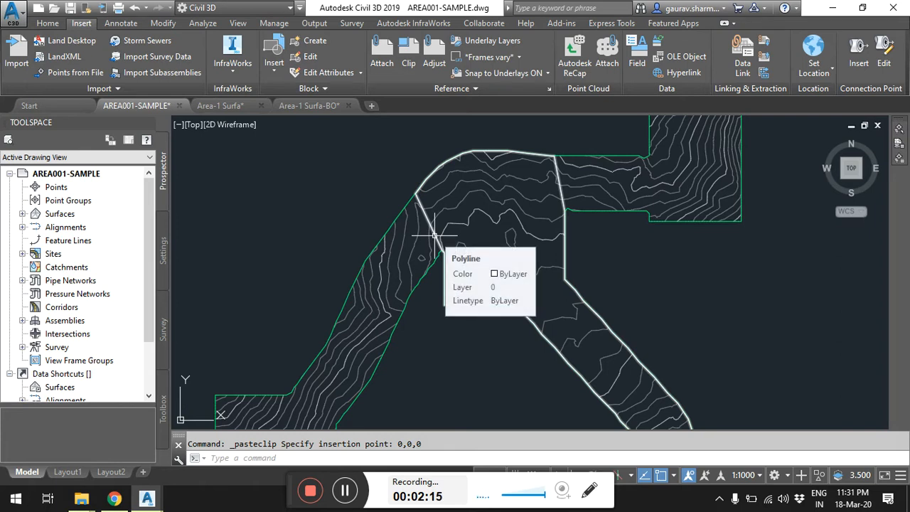
click(23, 213)
click(35, 227)
click(47, 266)
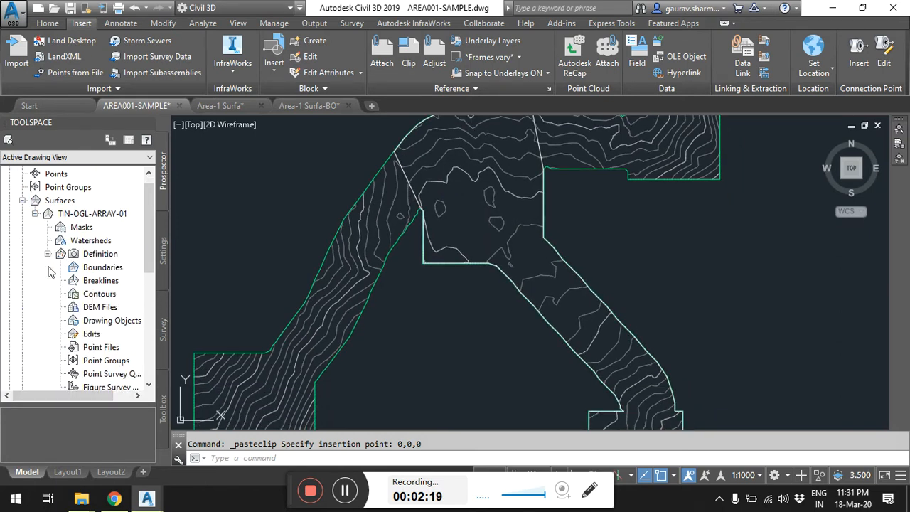
right_click(107, 267)
click(128, 275)
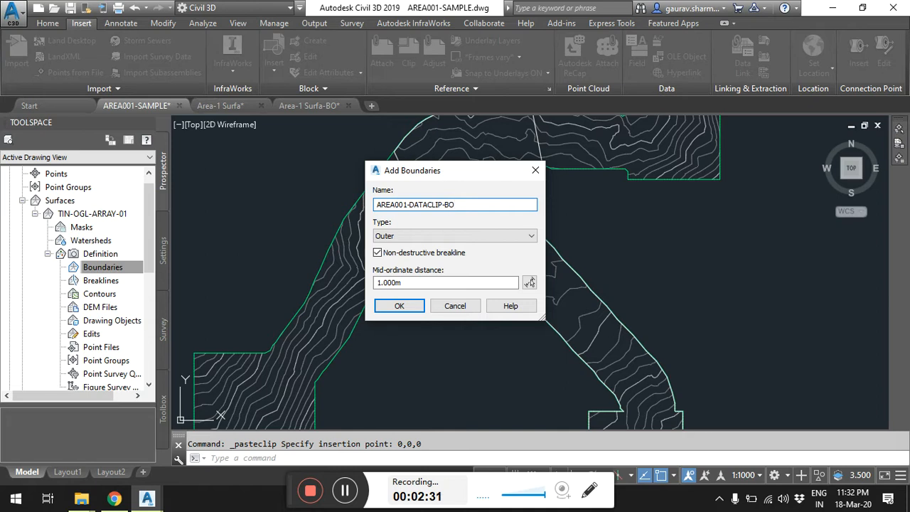
click(398, 236)
click(398, 270)
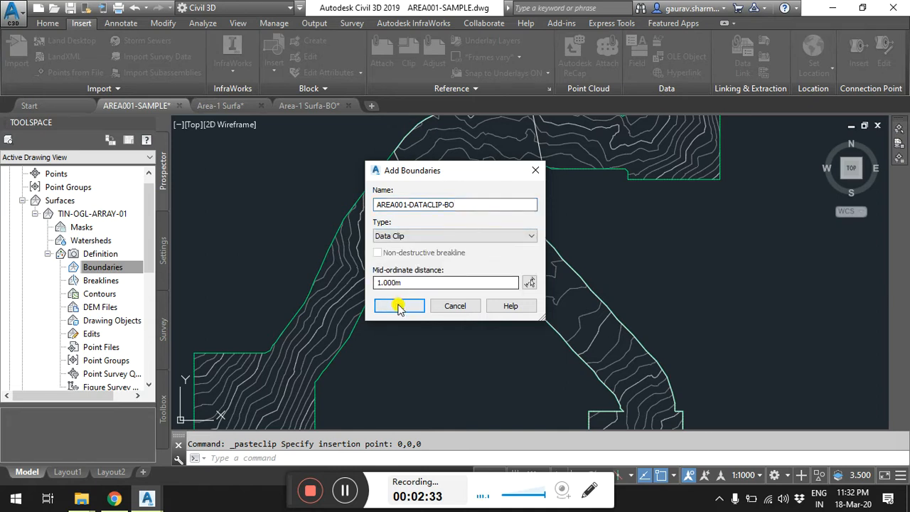
click(398, 306)
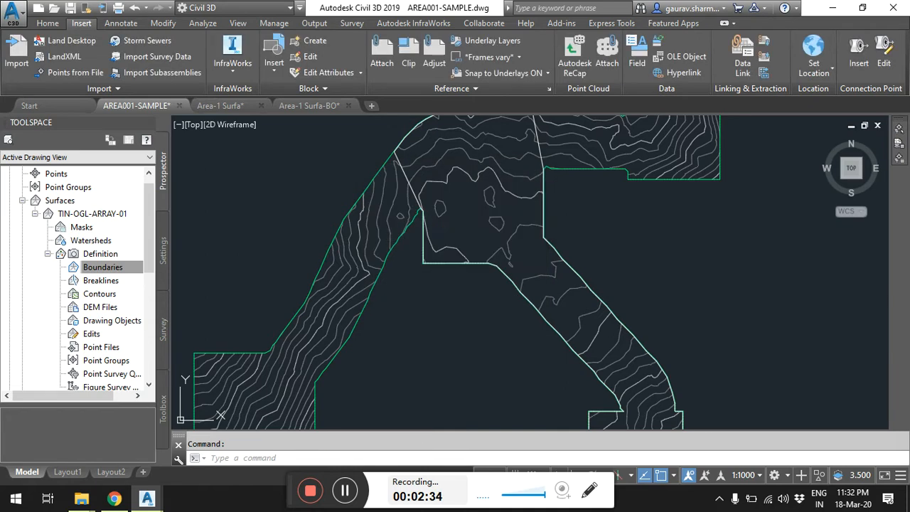
click(404, 172)
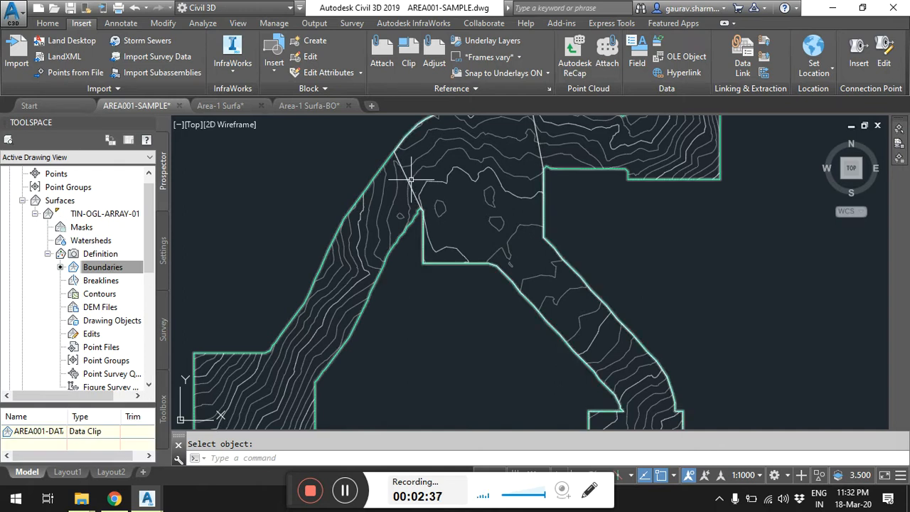
mouse_move(42, 404)
mouse_down()
mouse_move(50, 353)
mouse_move(41, 377)
mouse_up()
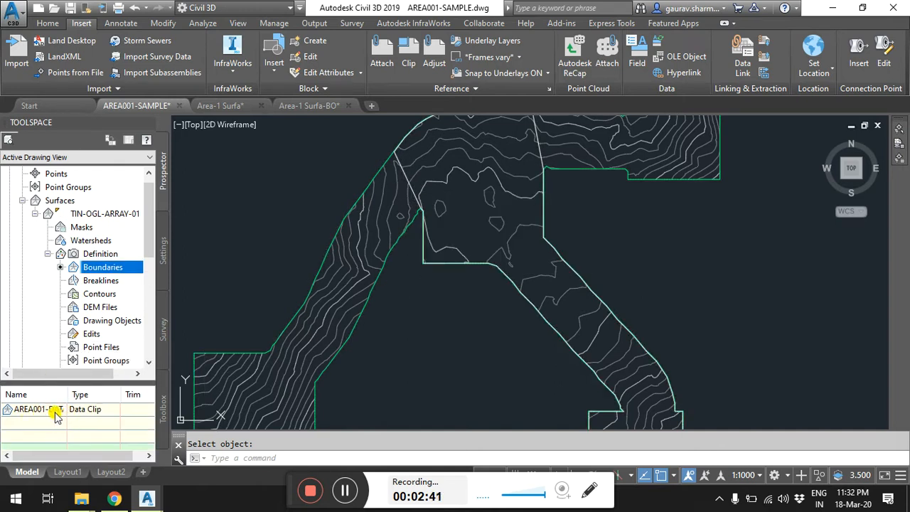
Move the Add boundary operation to the start of the TIN-OGL-ARRAY-01 surface's definition operations and apply the new order.
scroll(361, 227, down, 2)
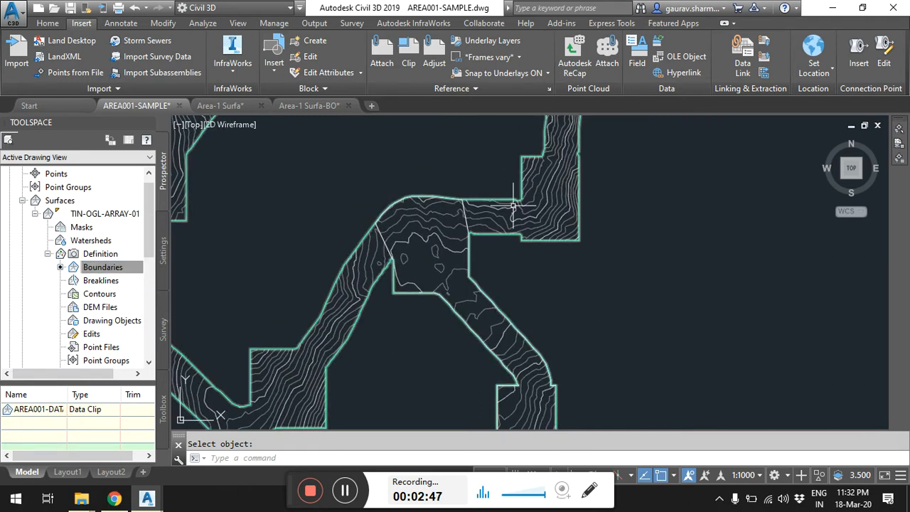
right_click(80, 215)
click(89, 221)
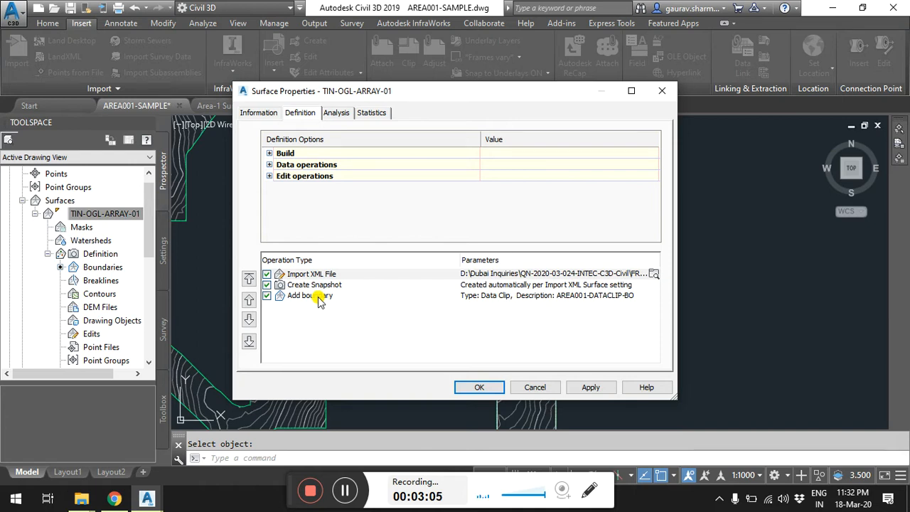
click(318, 297)
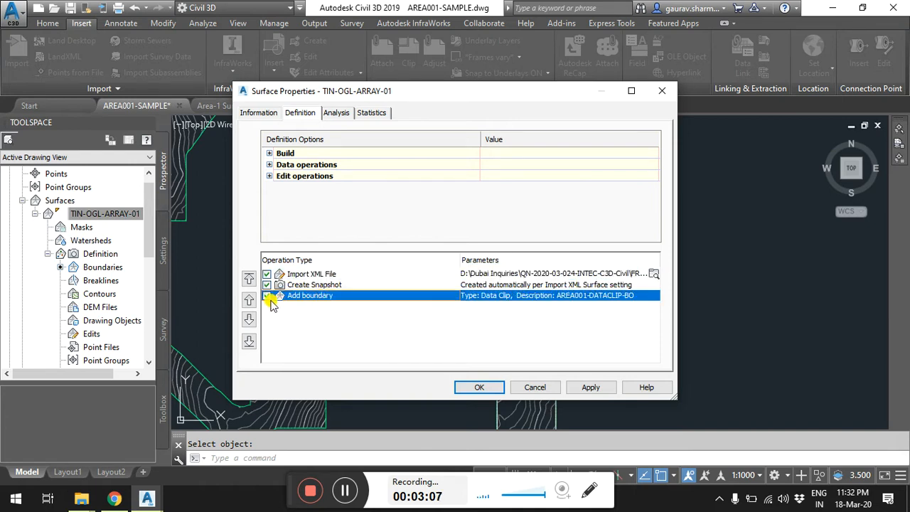
click(249, 279)
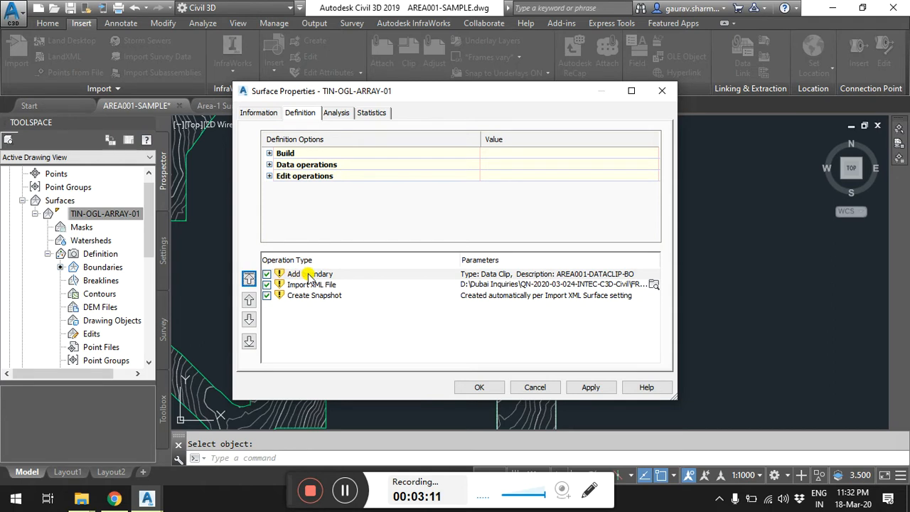
click(592, 387)
click(385, 217)
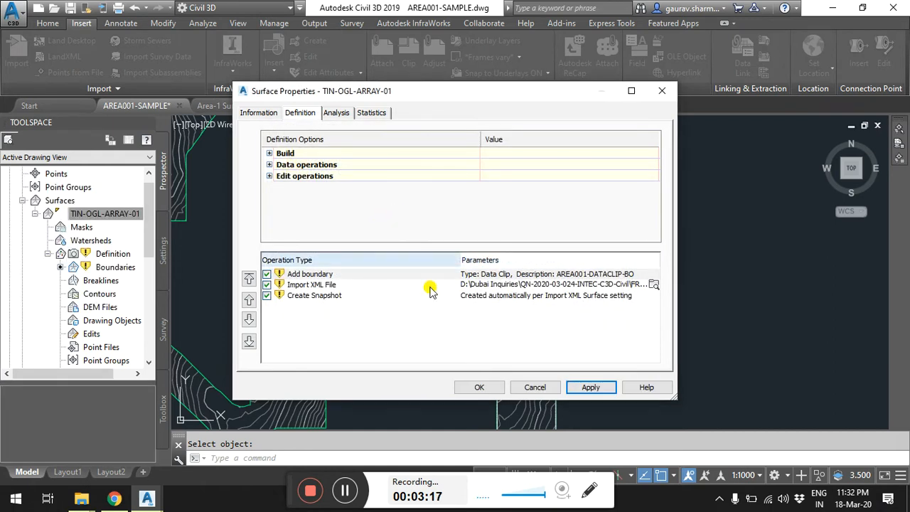
click(489, 390)
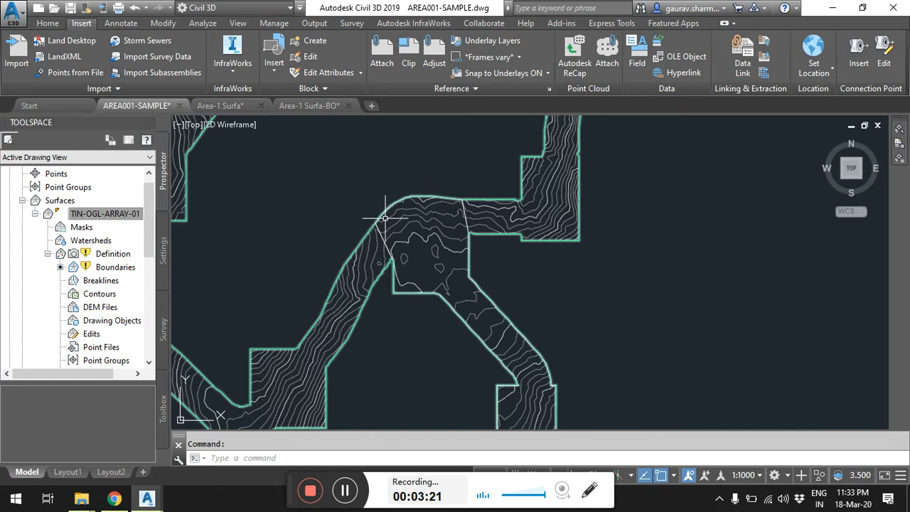
Refresh the boundaries in the definition of surface TIN-OGL-ARRAY-01.
scroll(395, 339, down, 4)
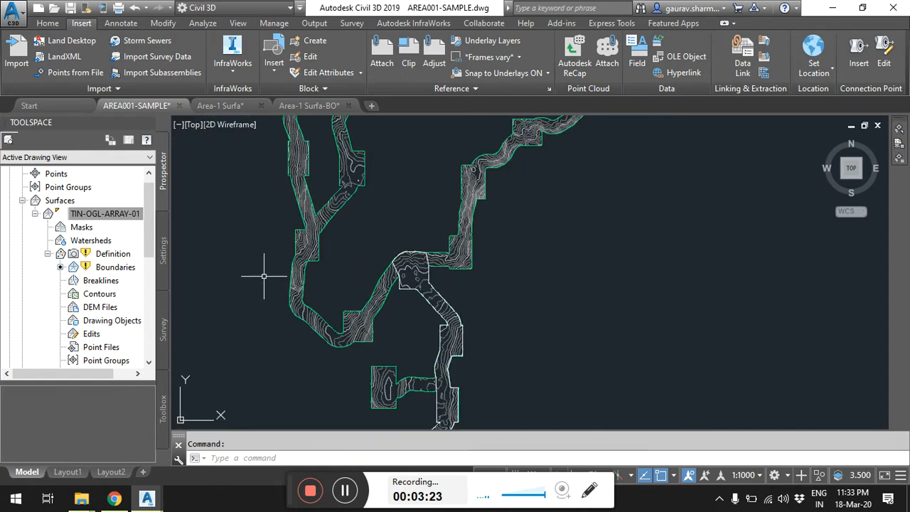
click(105, 213)
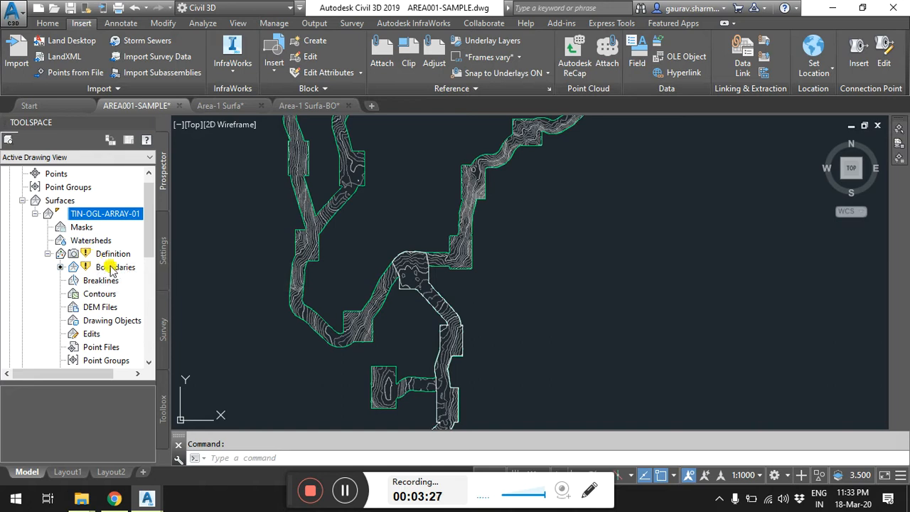
right_click(111, 267)
click(143, 293)
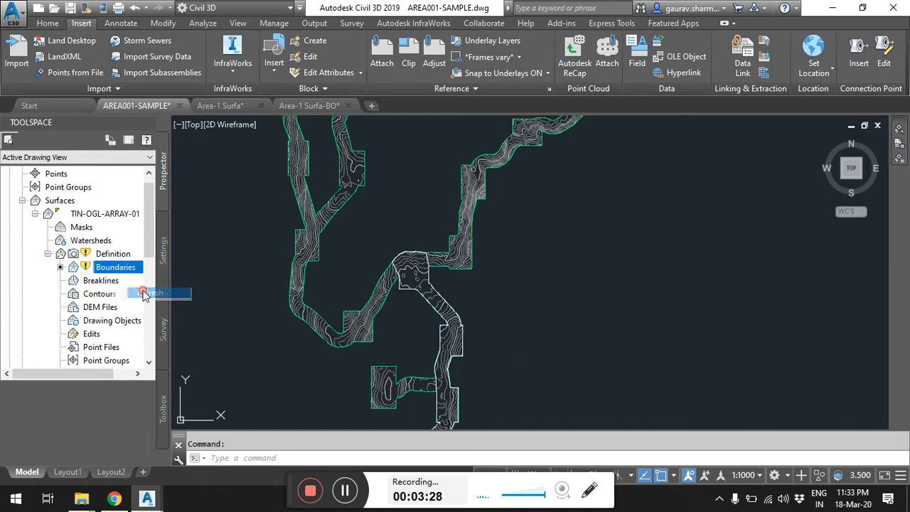
right_click(124, 257)
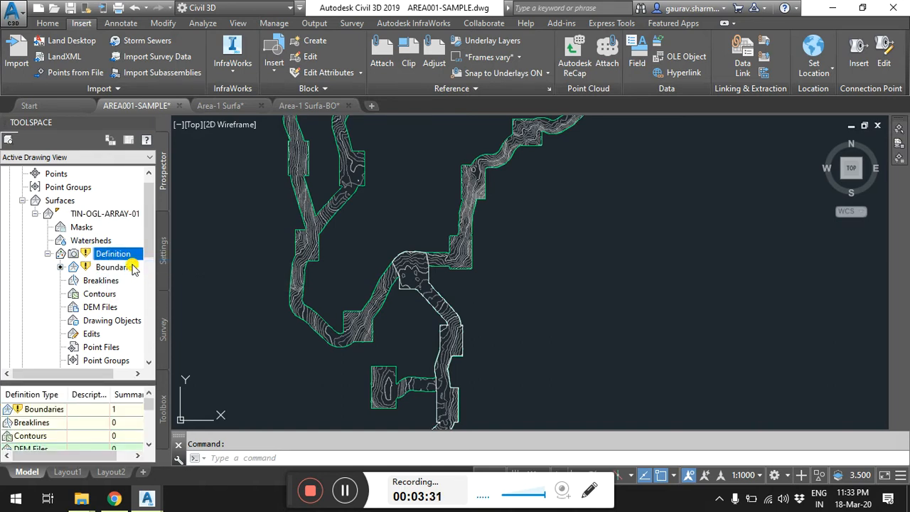
click(106, 267)
right_click(106, 267)
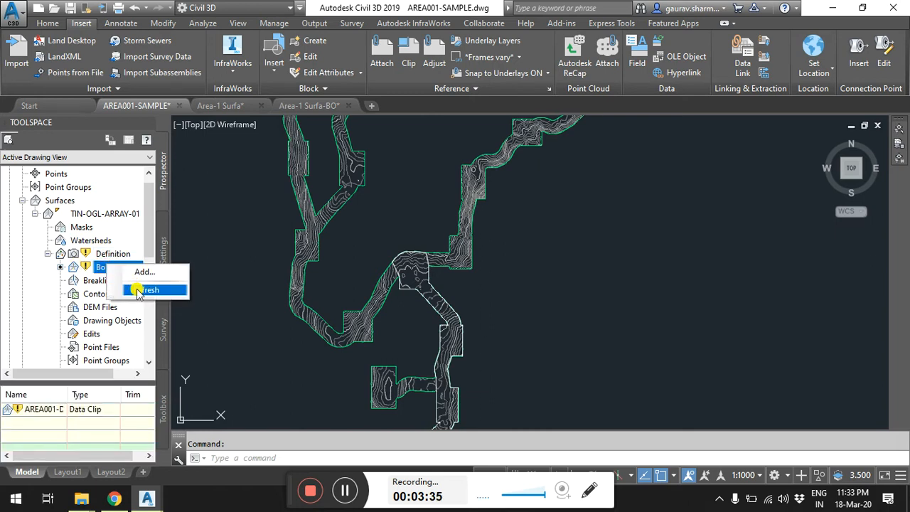
click(135, 288)
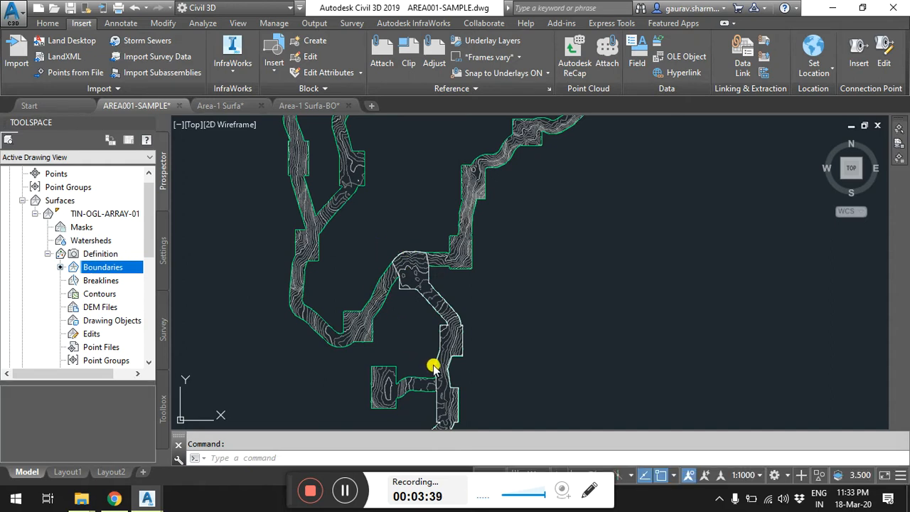
Regenerate the whole drawing with REGENALL.
text(RECOMBINE)
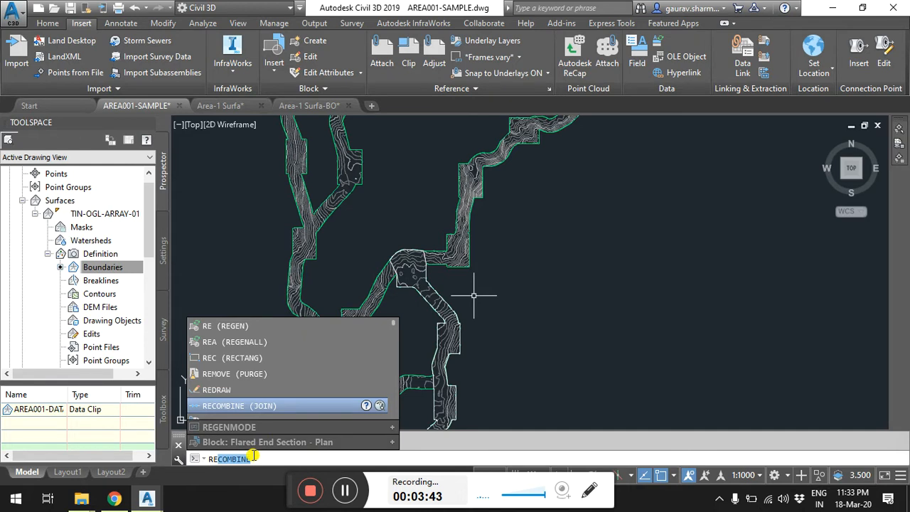
double_click(224, 459)
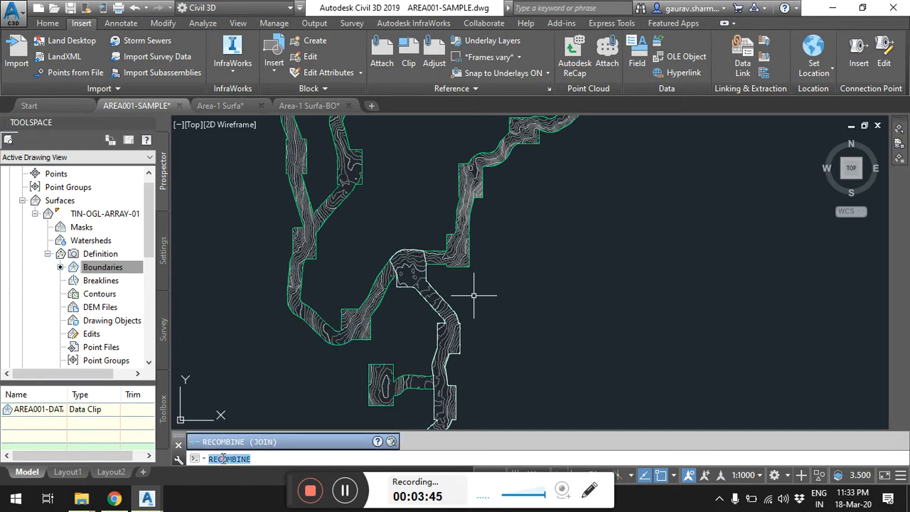
text(REA)
key(Return)
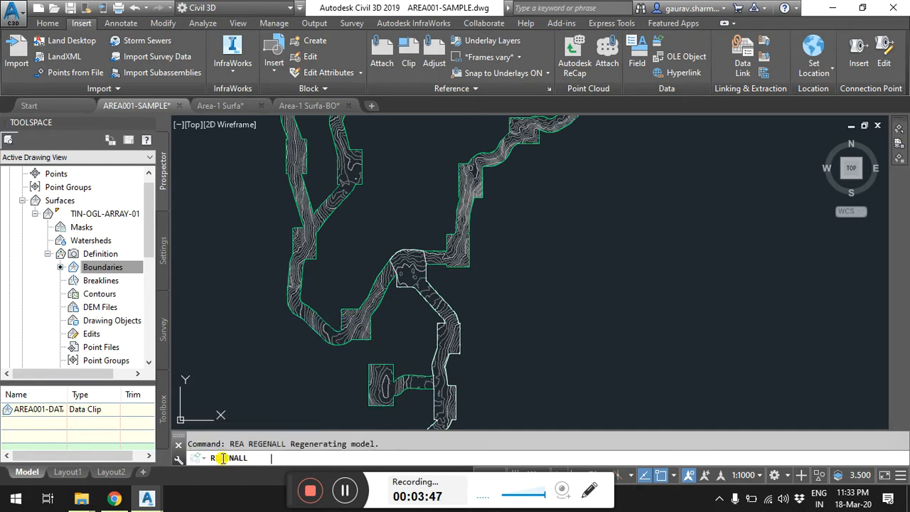
key(Escape)
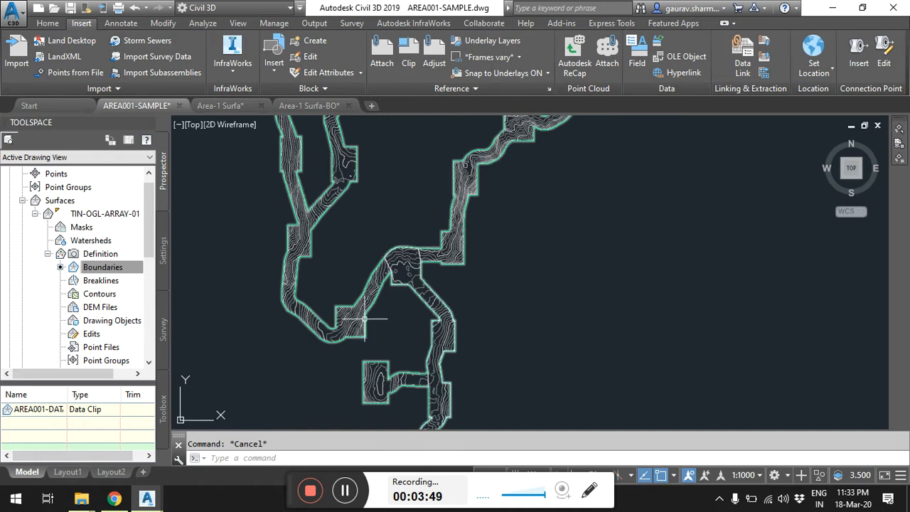
Rebuild surface TIN-OGL-ARRAY-01 and check the clipped surface over its full length.
right_click(105, 216)
click(146, 255)
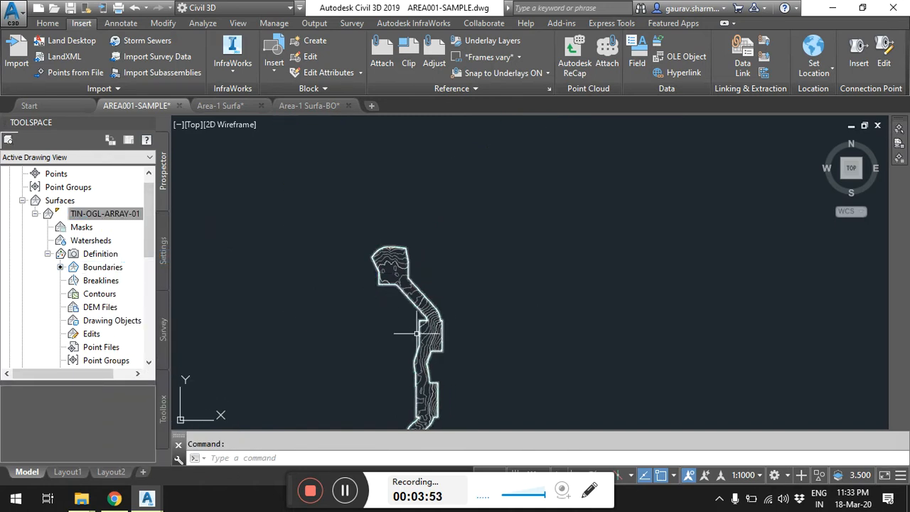
scroll(424, 310, down, 3)
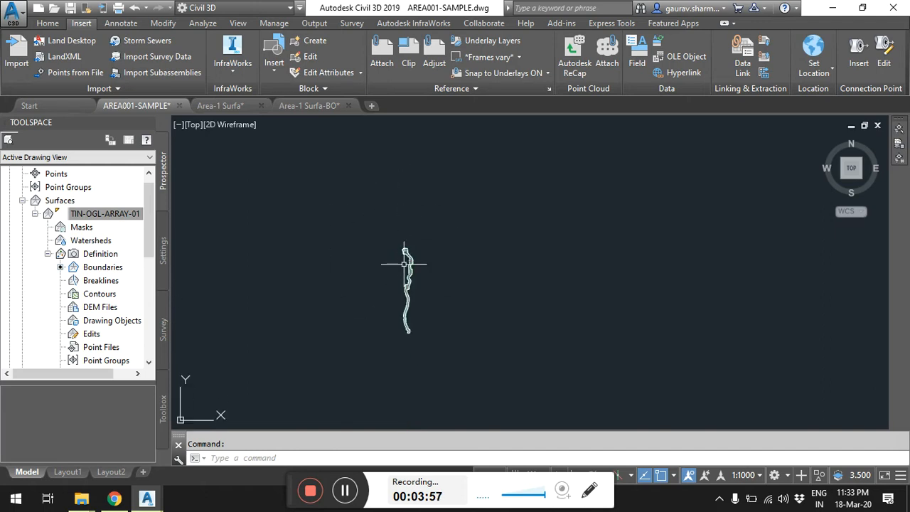
scroll(398, 266, up, 4)
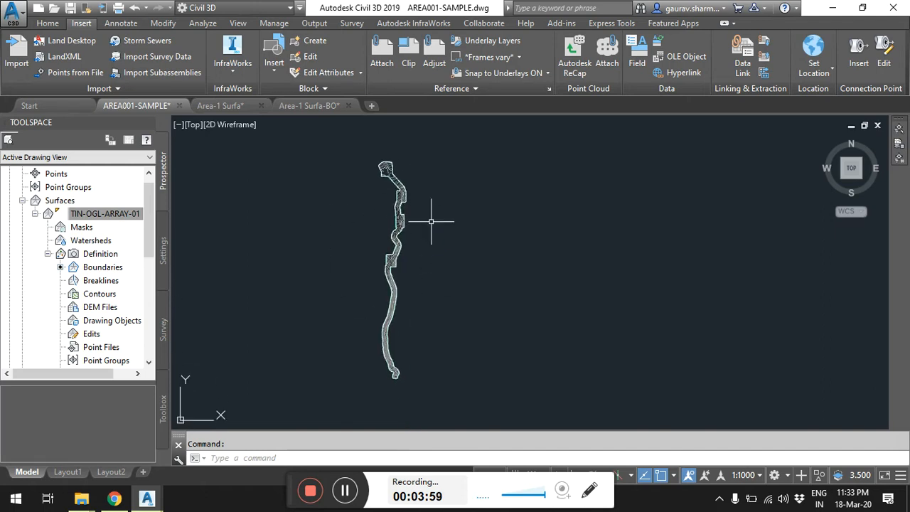
middle_drag(437, 227, 400, 226)
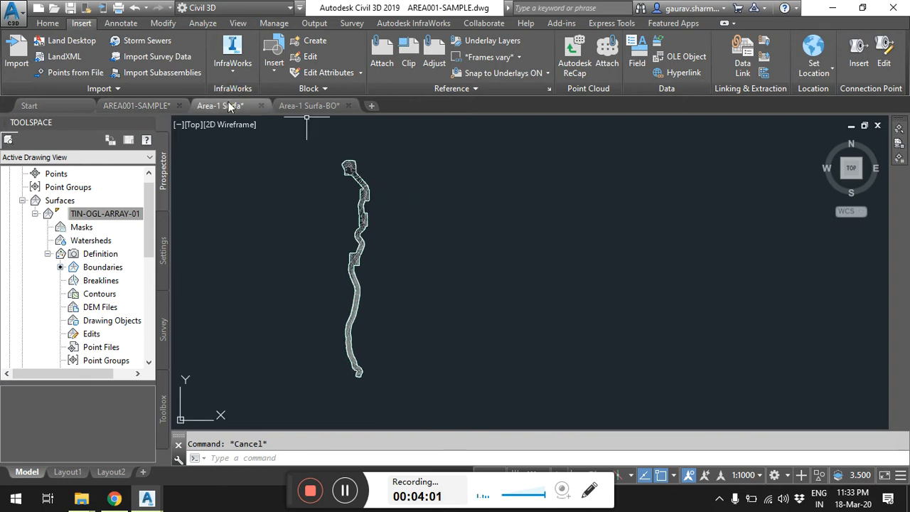
In the Area-1 Surfa drawing, send the Road 1 corridor to the back of the display order near the alignment's end.
click(224, 106)
scroll(373, 198, up, 3)
scroll(362, 197, up, 3)
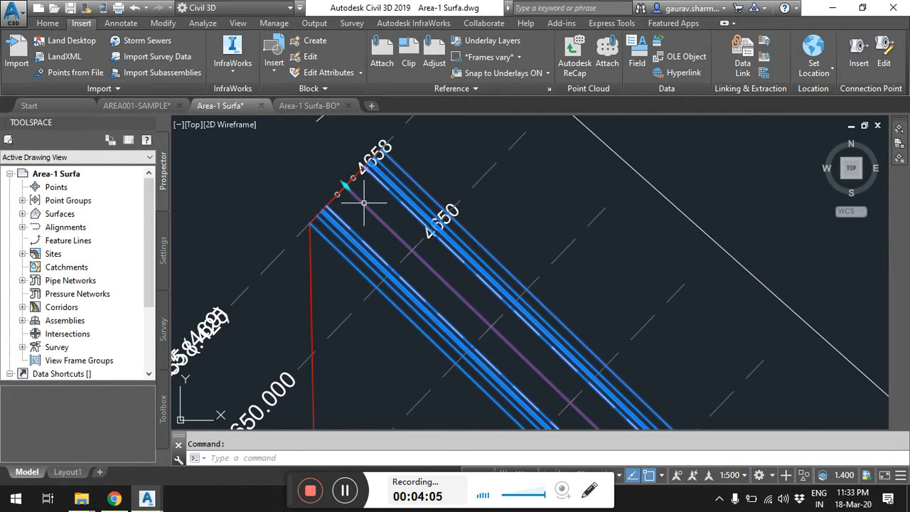
click(363, 202)
right_click(363, 202)
mouse_move(412, 274)
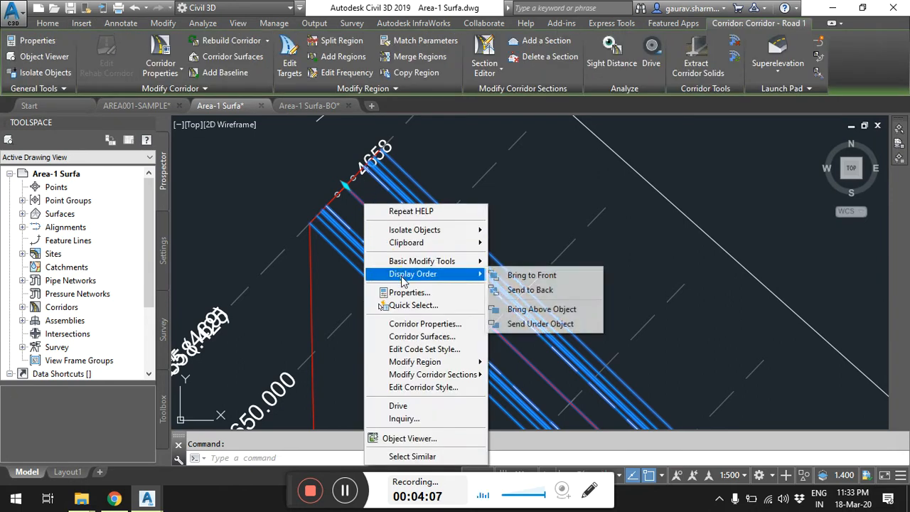
click(528, 290)
key(Escape)
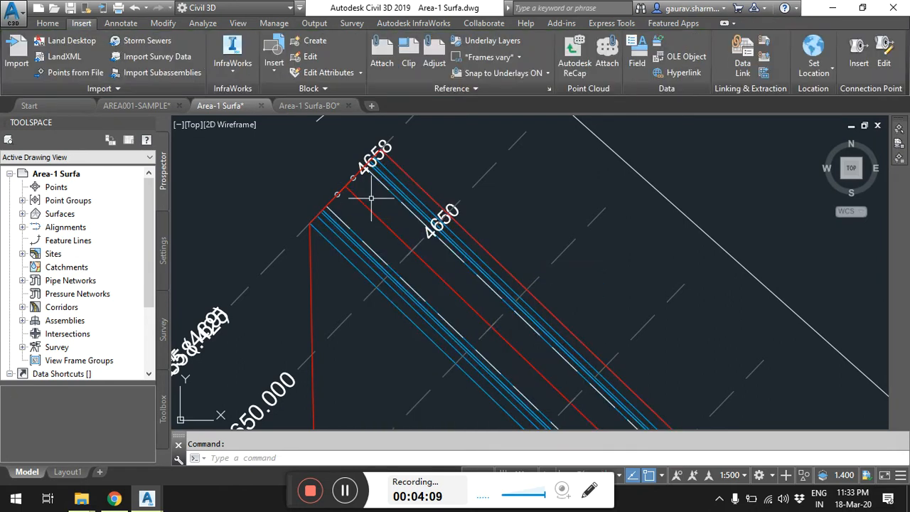
Copy the Road 1 alignment to the clipboard with base point 0,0,0 and return to the AREA001-SAMPLE drawing.
click(367, 204)
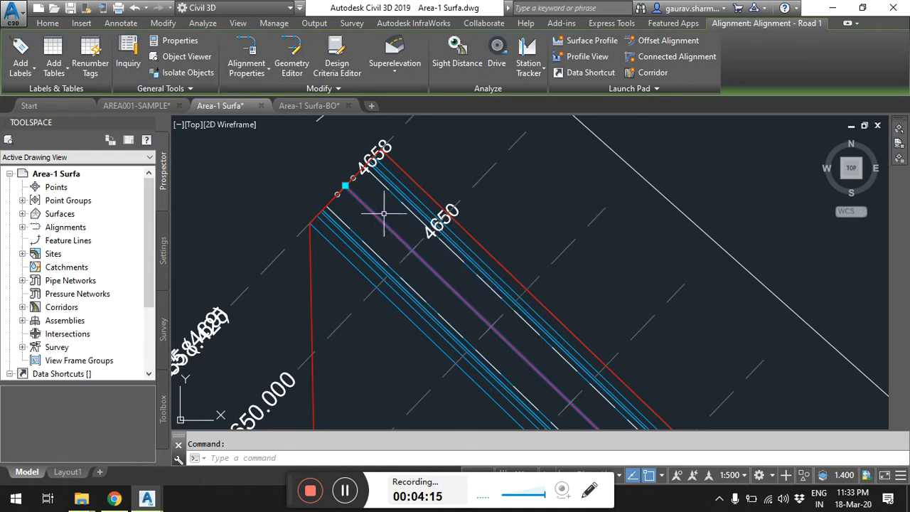
click(623, 90)
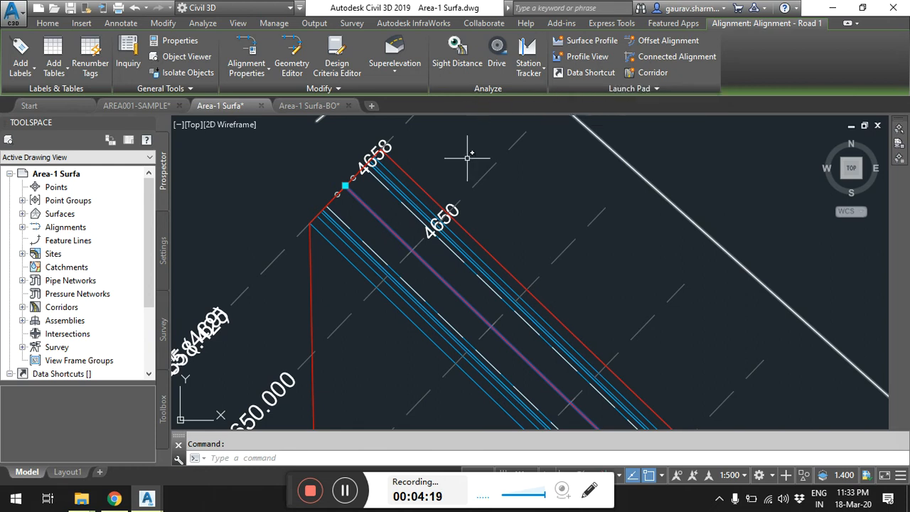
key(ctrl+shift+c)
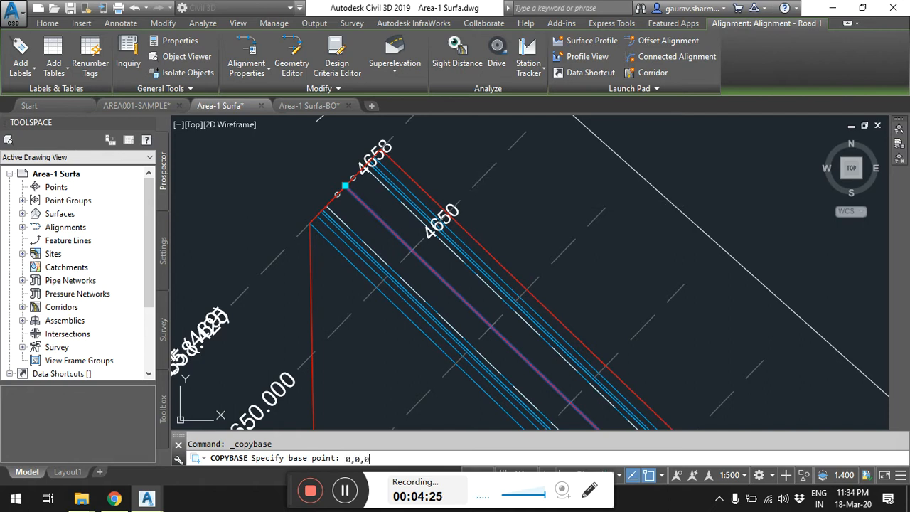
text(0,0,0)
key(Return)
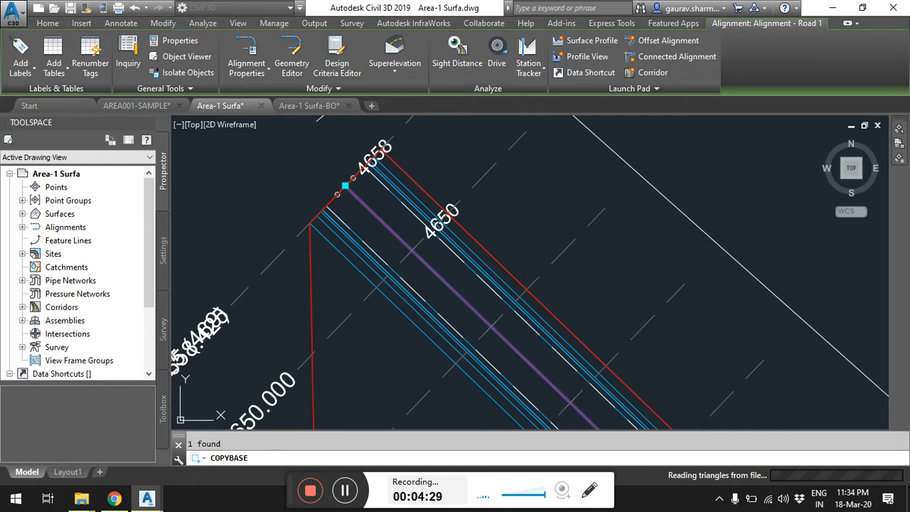
click(137, 105)
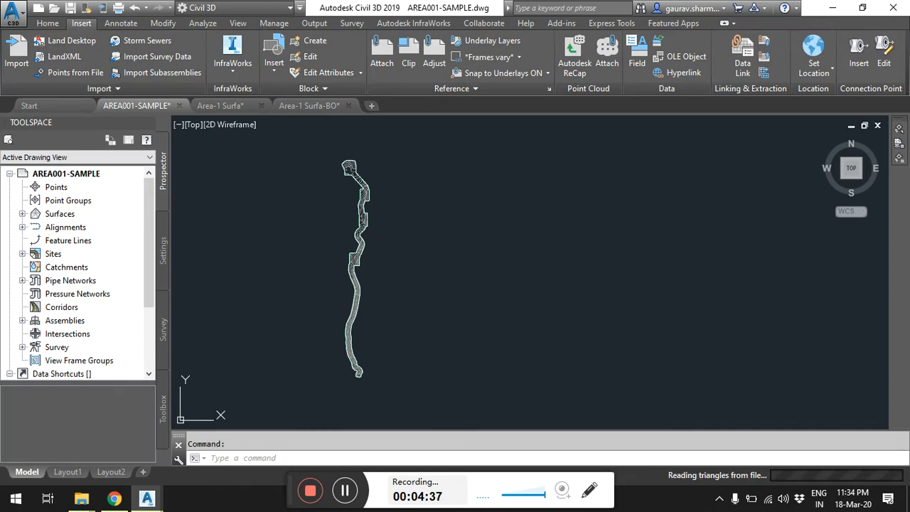
Paste the copied Road 1 alignment into the AREA001-SAMPLE drawing at insertion point 0,0,0.
key(ctrl+v)
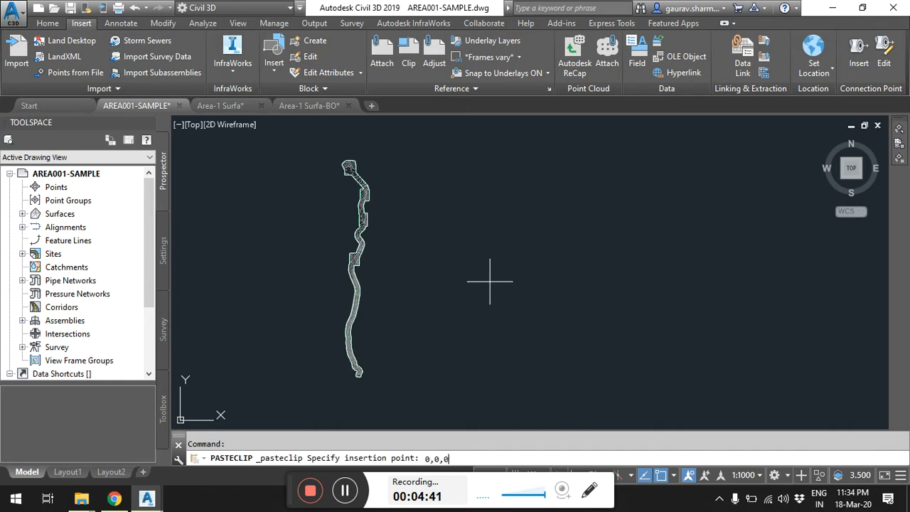
text(0,0,0)
key(Return)
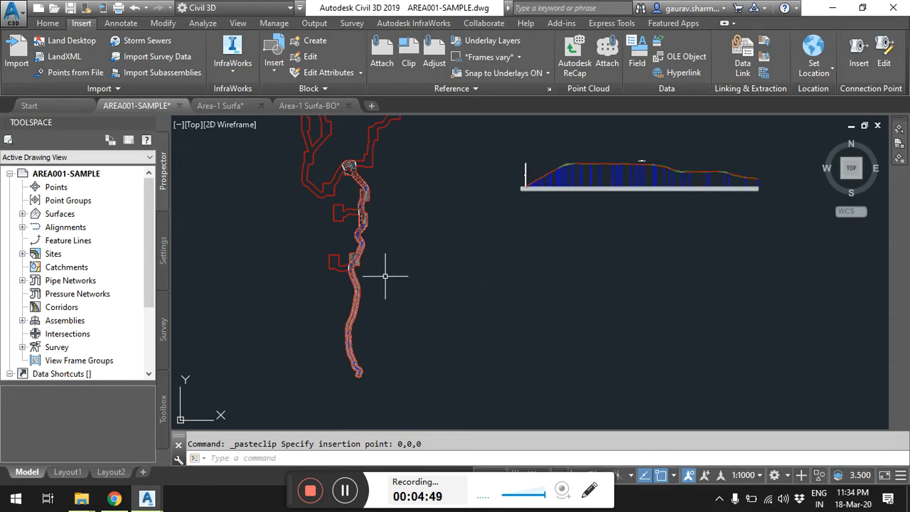
middle_drag(396, 264, 405, 298)
scroll(341, 193, up, 8)
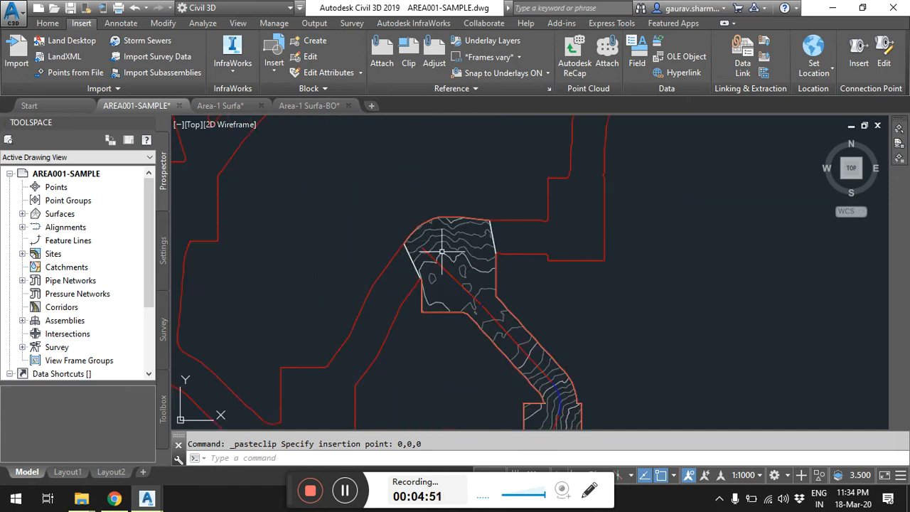
Identify the unwanted red outline beside the clipped area, and undo the paste.
click(548, 218)
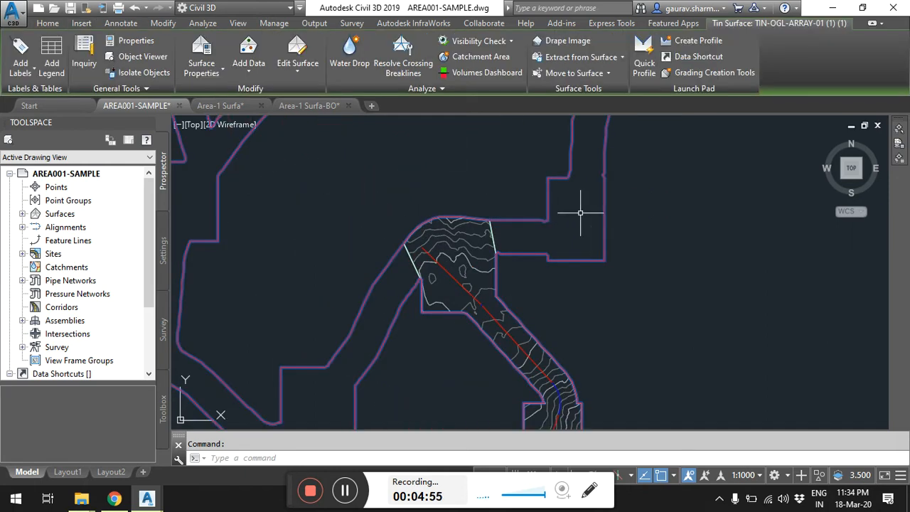
key(Escape)
scroll(581, 213, down, 8)
key(ctrl+z)
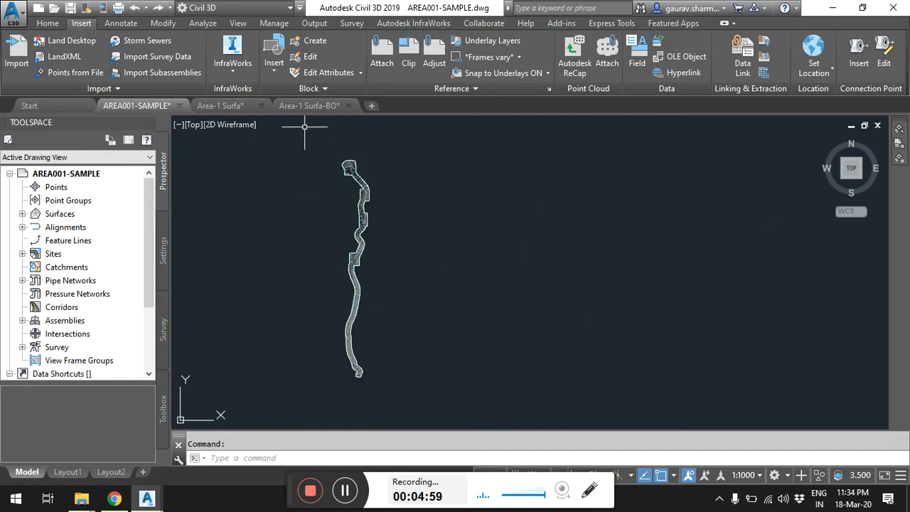
Switch to the Area-1 Surfa drawing and bring up the alignment editing tools.
click(222, 106)
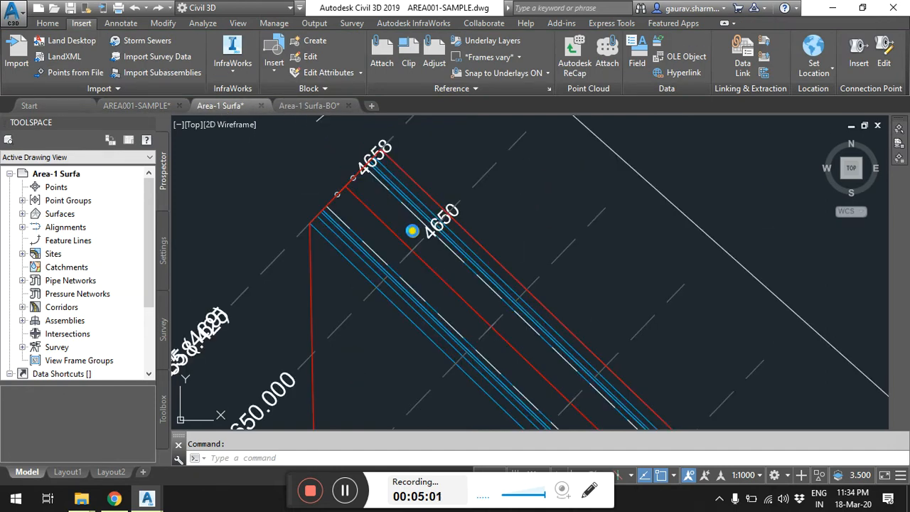
key(Escape)
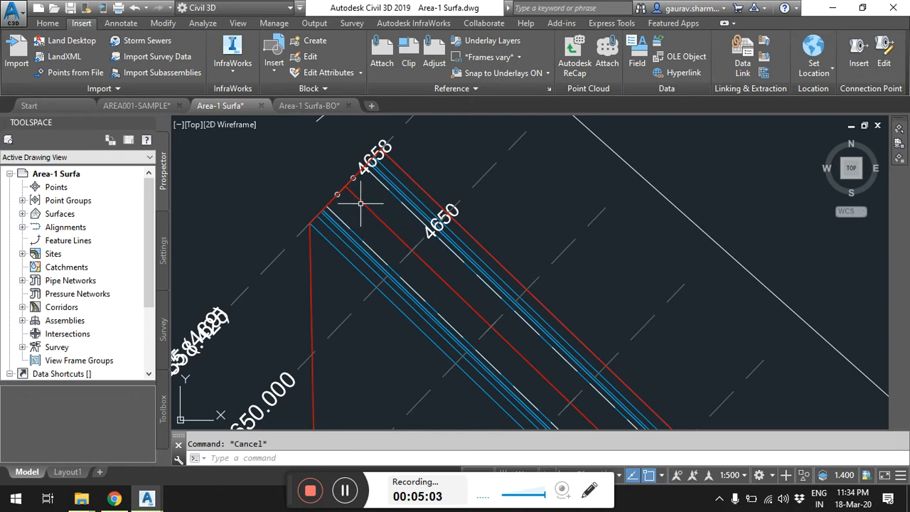
click(152, 25)
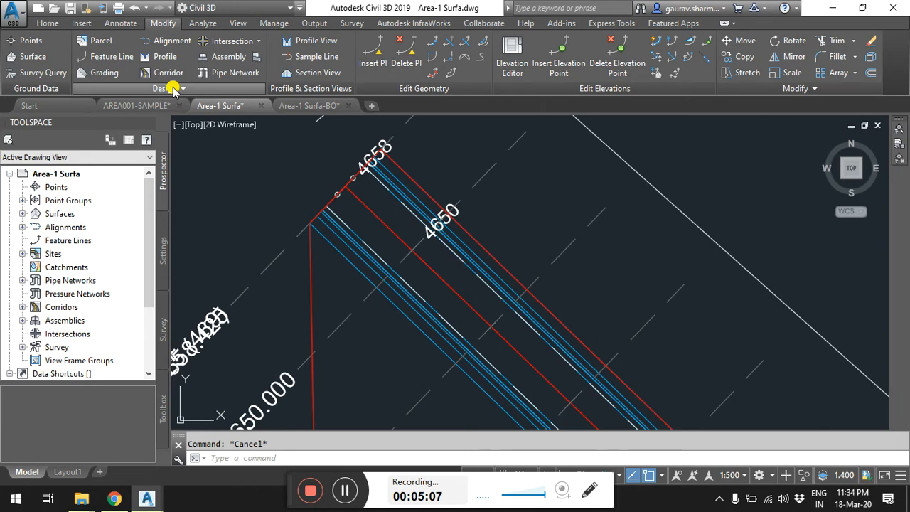
click(164, 41)
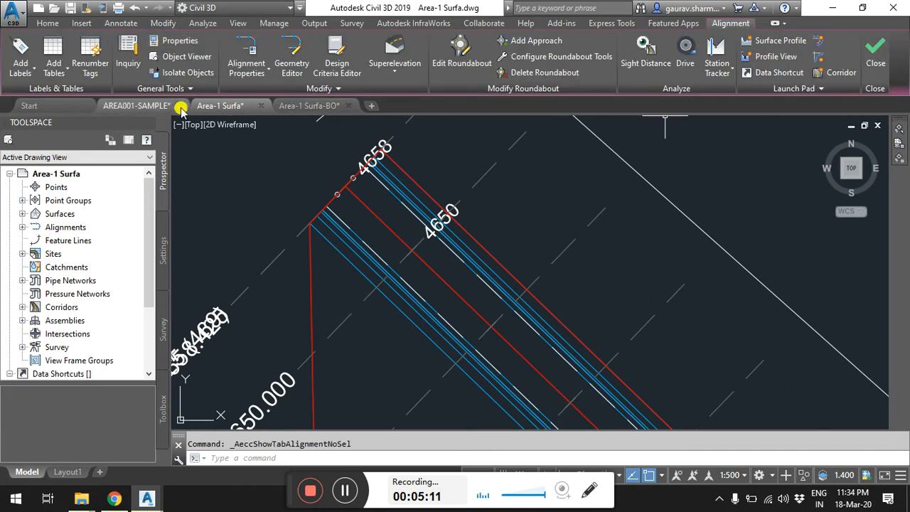
click(351, 86)
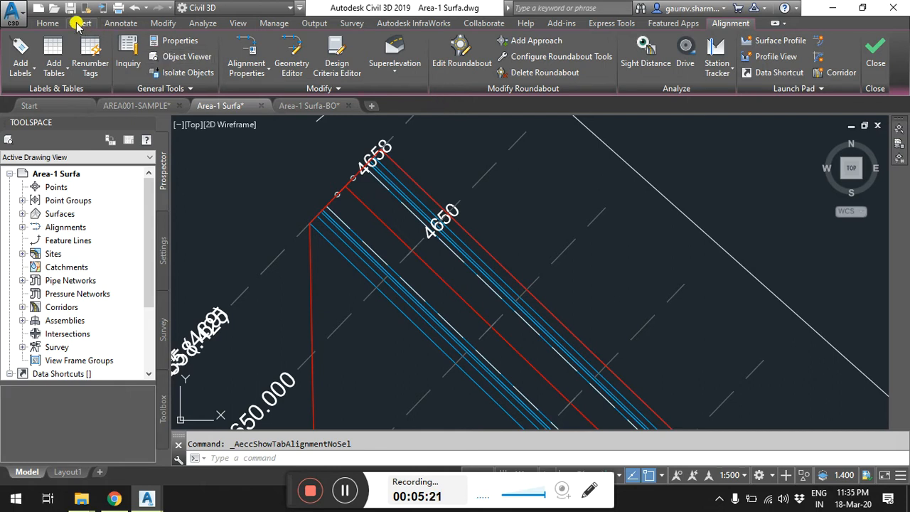
Try to create a polyline from the Road 1 corridor's centreline feature line near the alignment's end.
click(48, 23)
click(285, 89)
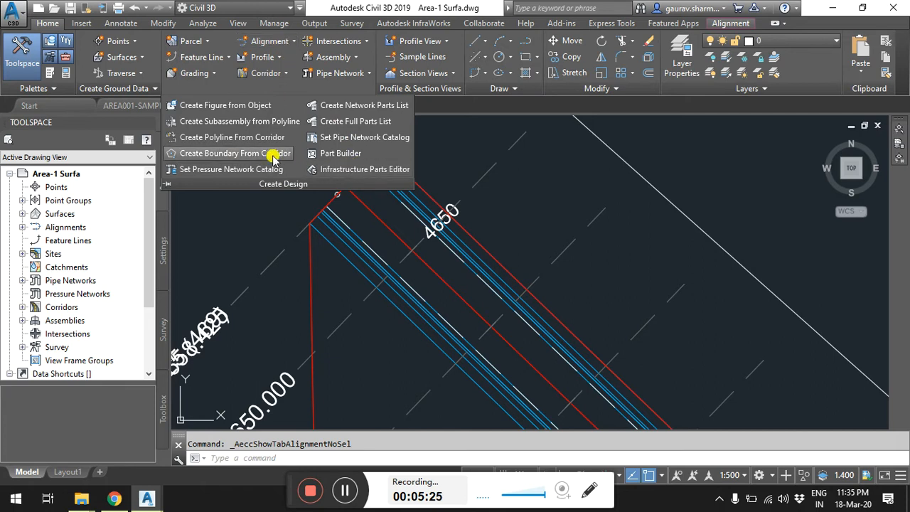
click(227, 138)
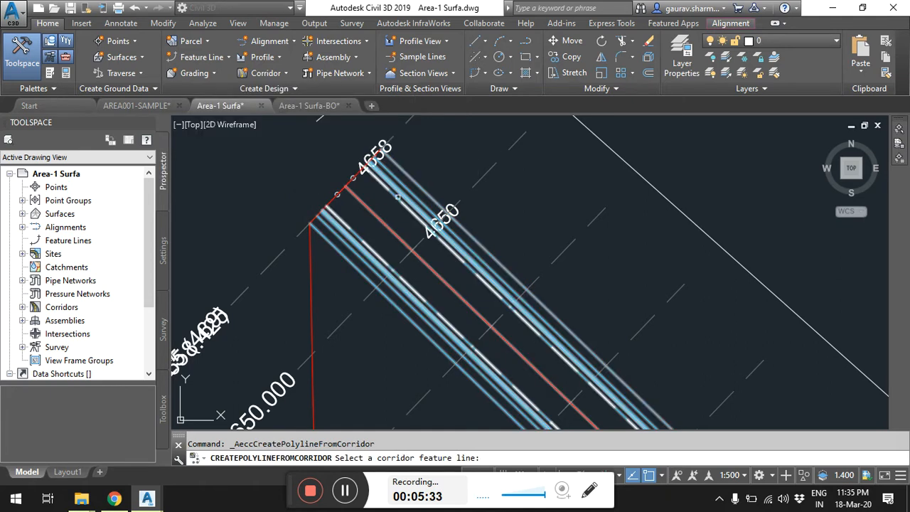
click(398, 197)
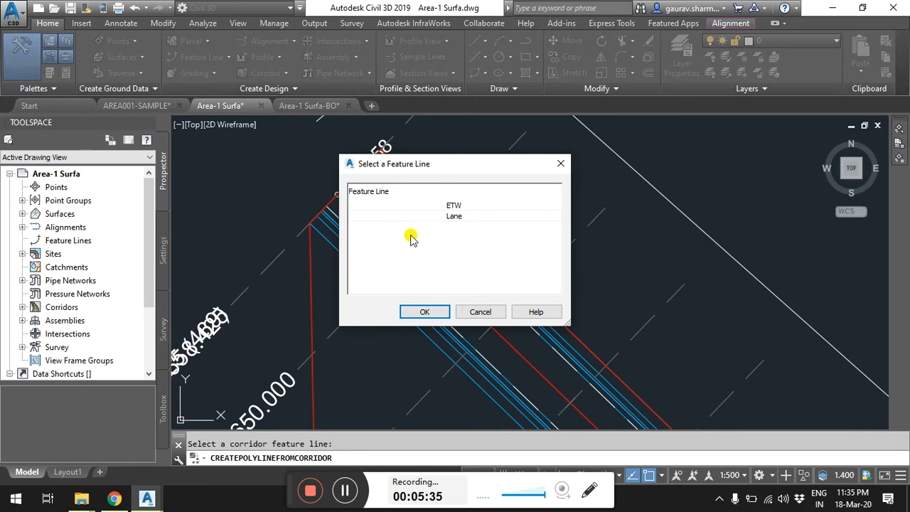
click(488, 315)
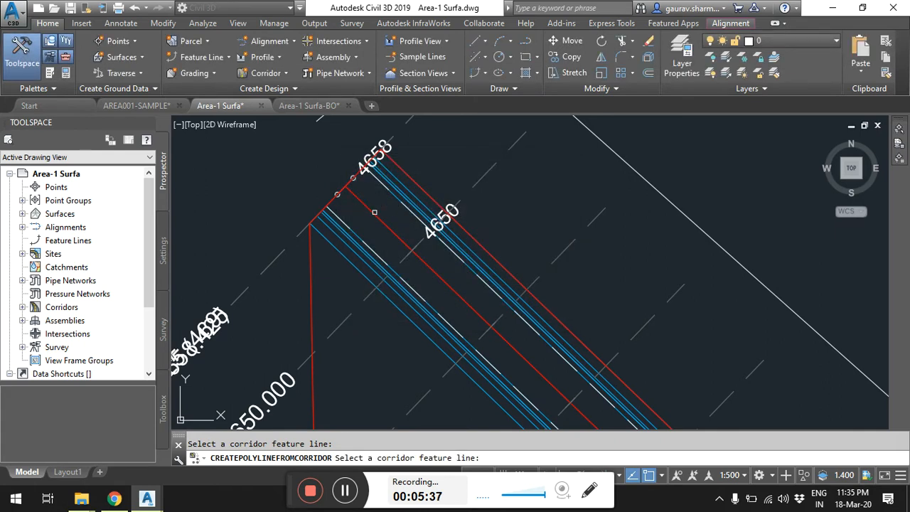
click(369, 209)
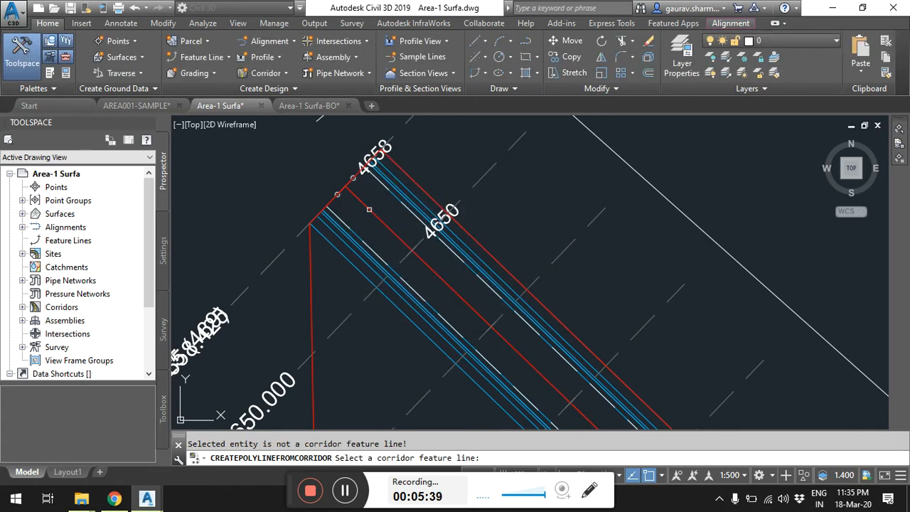
key(Escape)
Send the Road 1 alignment to the back of the display order.
click(366, 206)
right_click(370, 183)
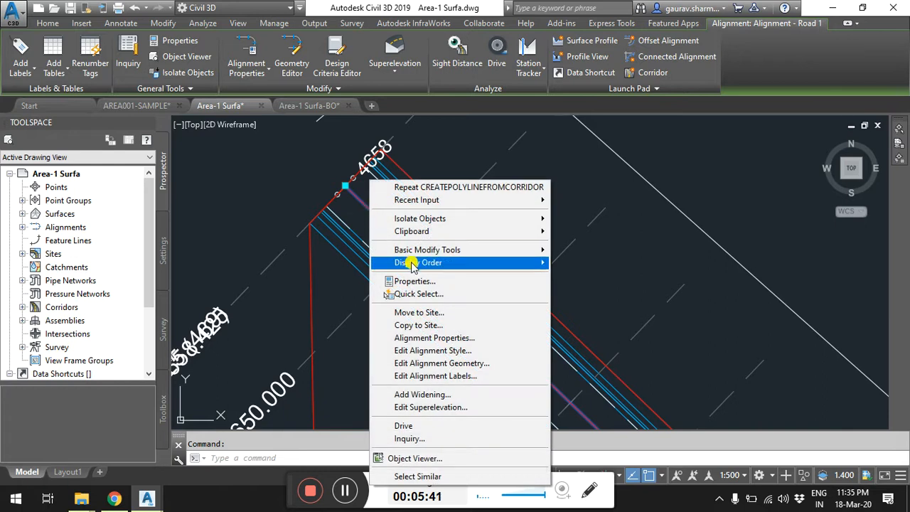
mouse_move(408, 262)
click(589, 278)
key(Escape)
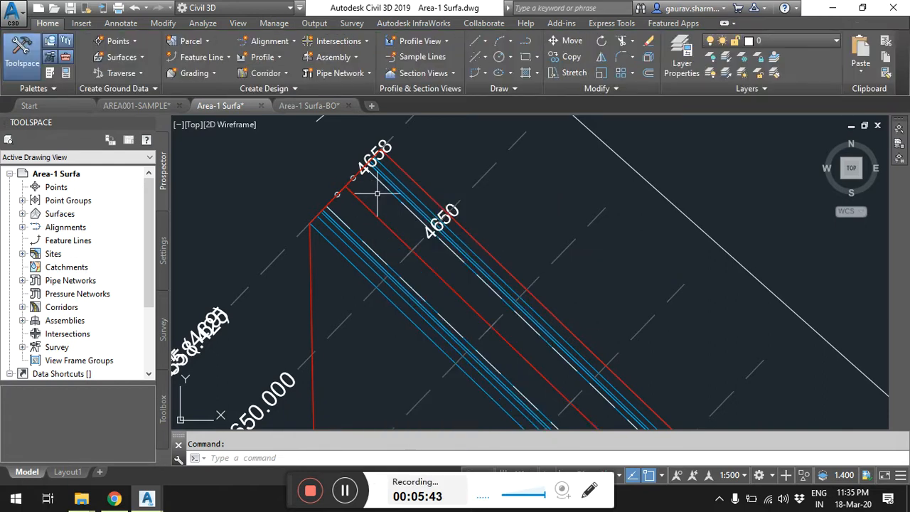
click(347, 193)
key(Escape)
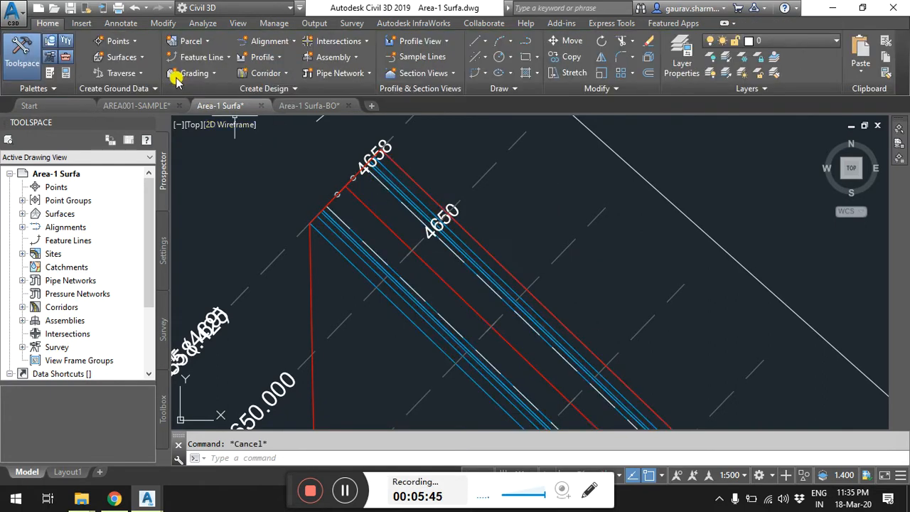
Create a polyline from the Road 1 corridor's Crown feature line.
click(262, 89)
click(226, 139)
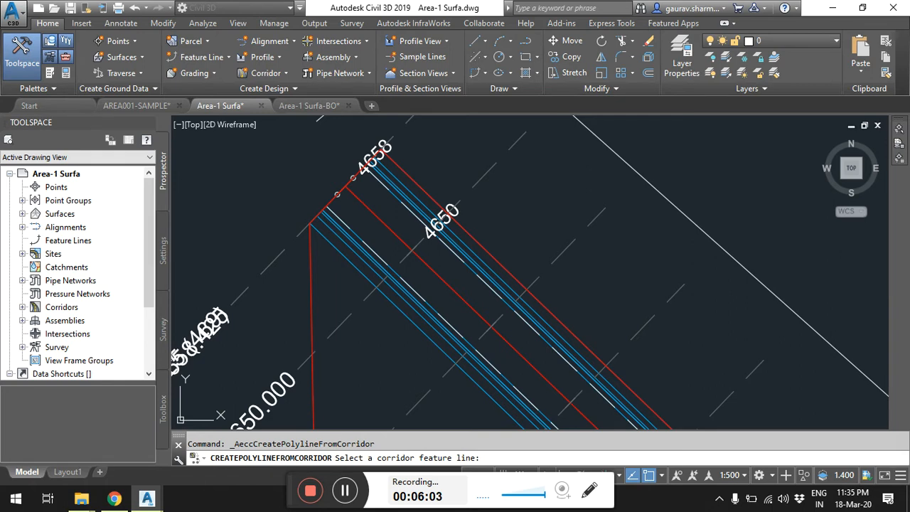
click(373, 213)
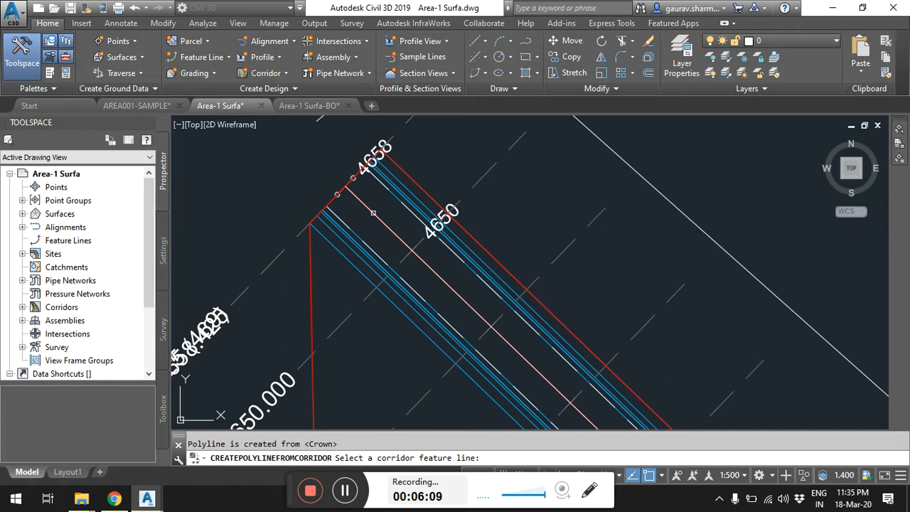
key(Escape)
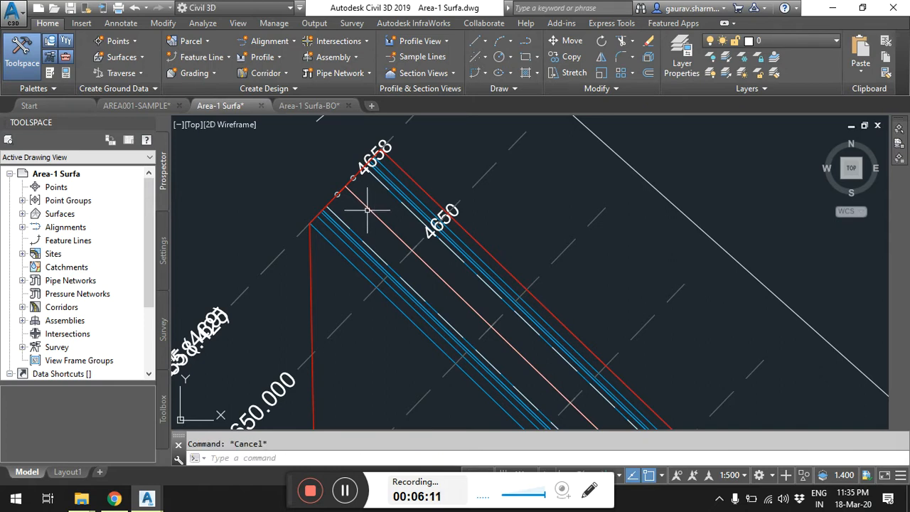
Examine the Crown polyline's vertices on curves and straights along the road, including around station 4400.
click(367, 208)
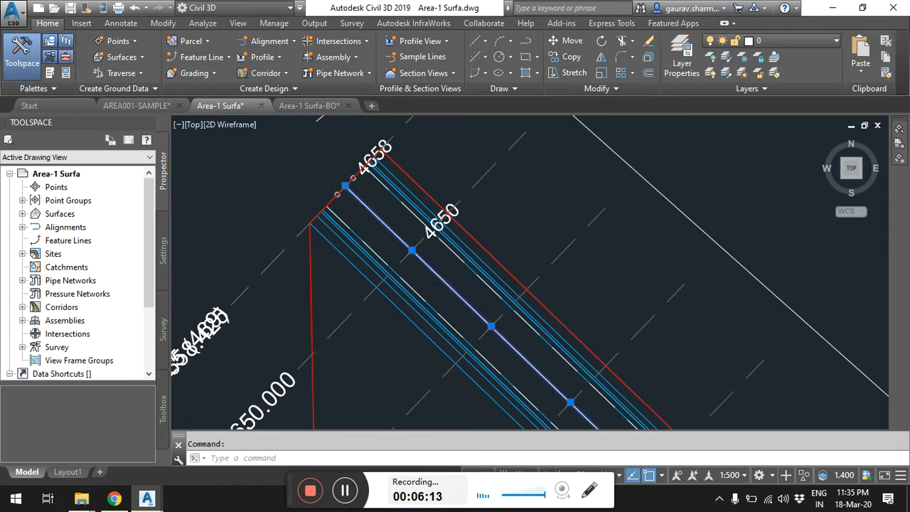
scroll(348, 247, down, 5)
scroll(391, 266, up, 6)
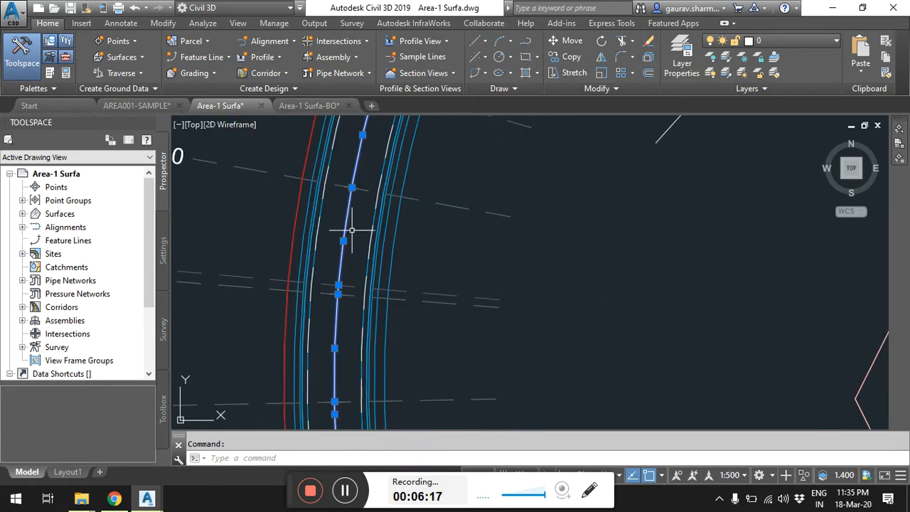
scroll(351, 230, down, 5)
mouse_move(442, 227)
middle_down()
mouse_move(471, 203)
mouse_move(519, 203)
mouse_move(384, 245)
mouse_move(421, 290)
middle_up()
scroll(420, 290, up, 5)
middle_drag(457, 315, 389, 192)
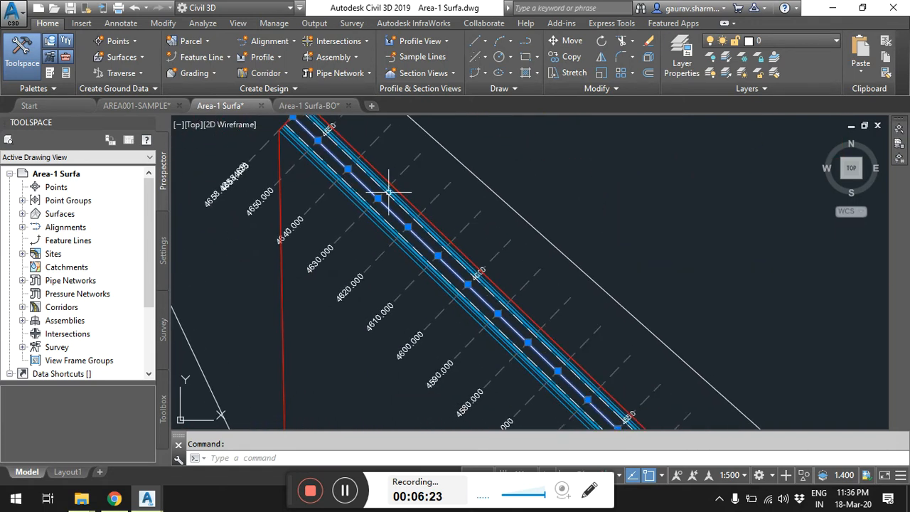
scroll(464, 241, up, 2)
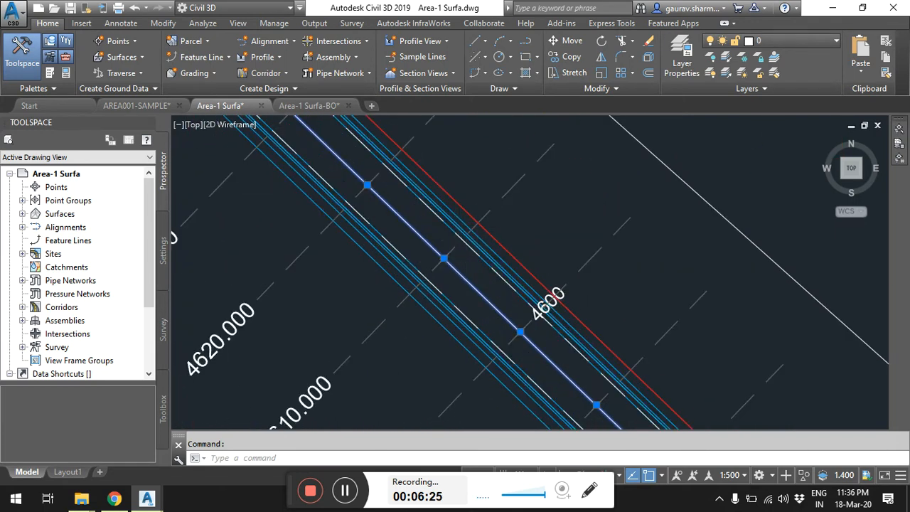
scroll(508, 325, down, 6)
scroll(507, 325, up, 2)
scroll(405, 199, up, 2)
scroll(405, 199, up, 5)
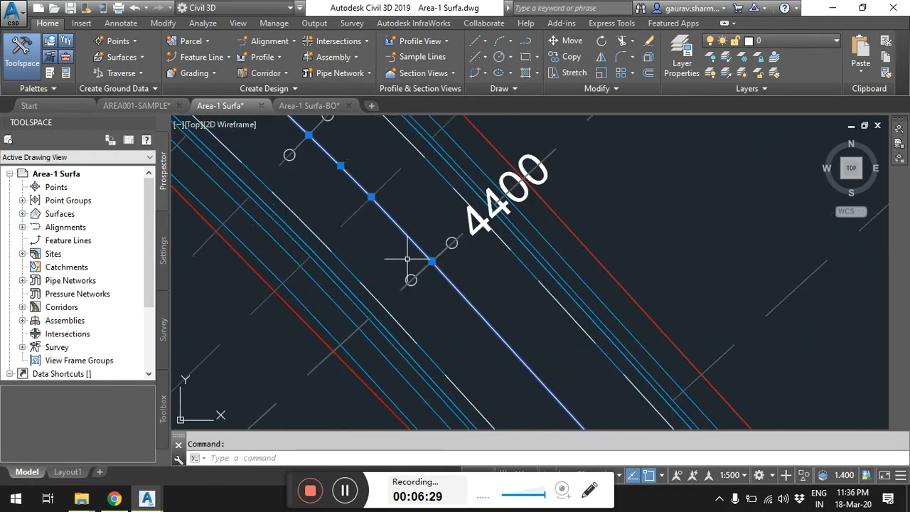
scroll(412, 250, up, 2)
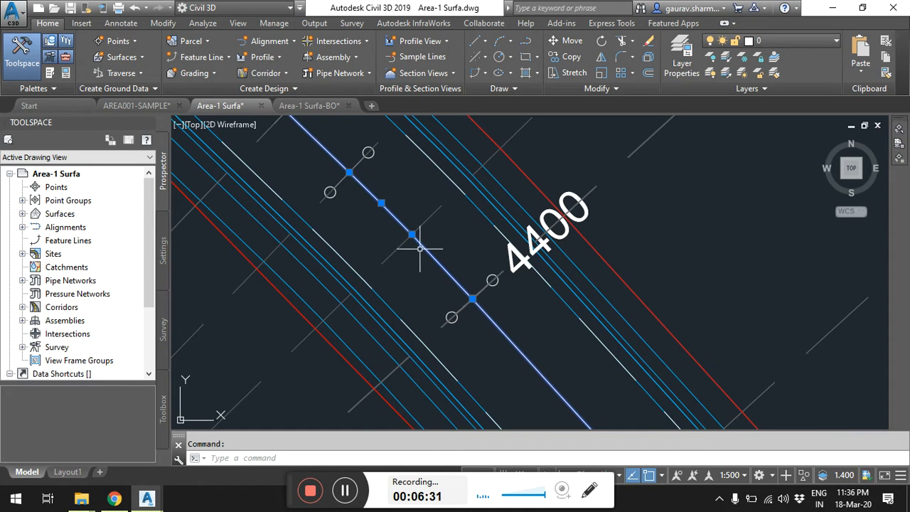
scroll(407, 230, down, 2)
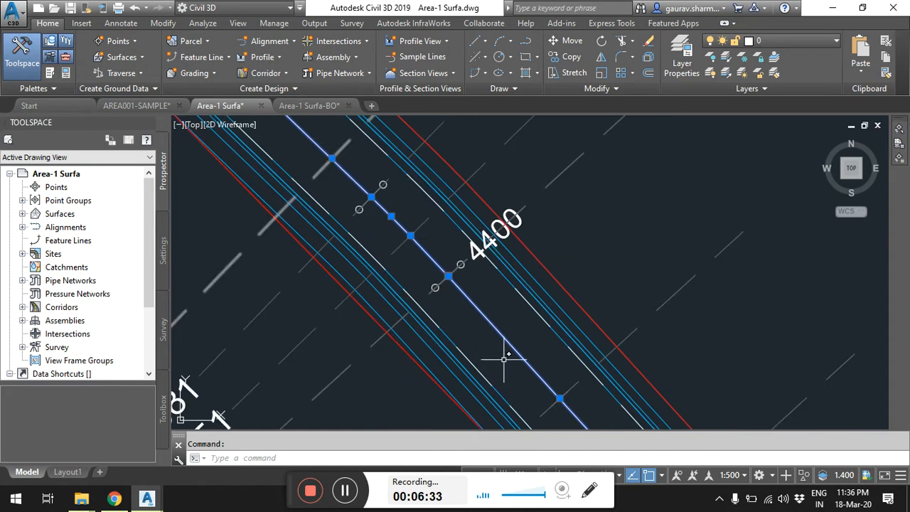
Erase the polyline extracted from the corridor's Crown feature line.
scroll(467, 286, down, 2)
key(Return)
scroll(408, 249, down, 2)
middle_drag(408, 246, 437, 252)
scroll(479, 325, down, 2)
scroll(559, 325, down, 2)
scroll(420, 248, down, 1)
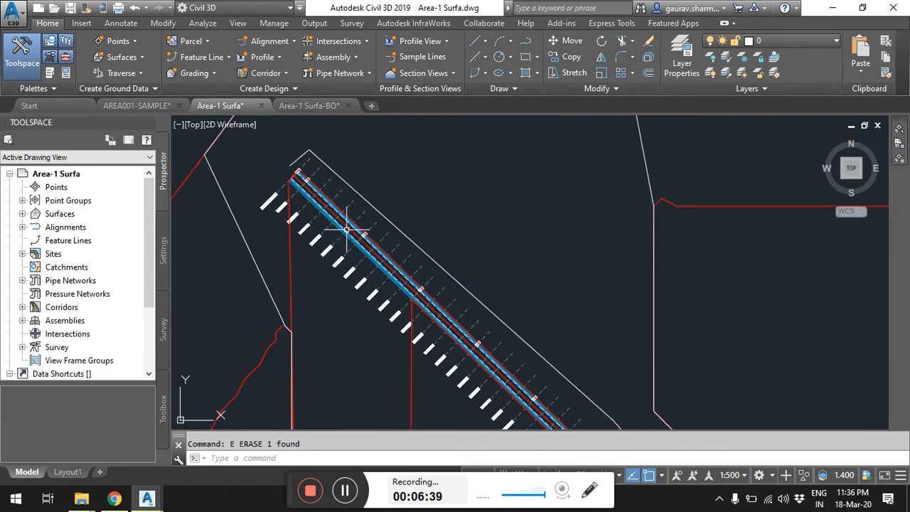
scroll(299, 186, up, 4)
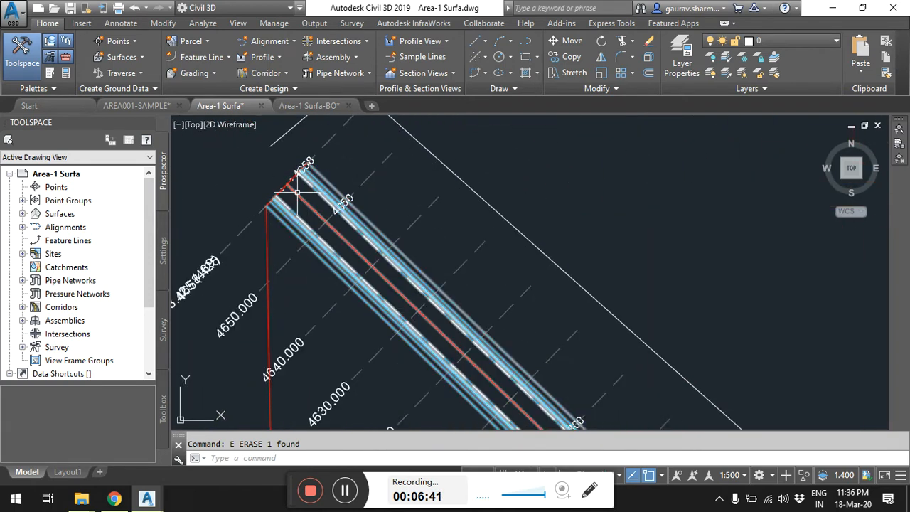
click(297, 192)
right_click(297, 194)
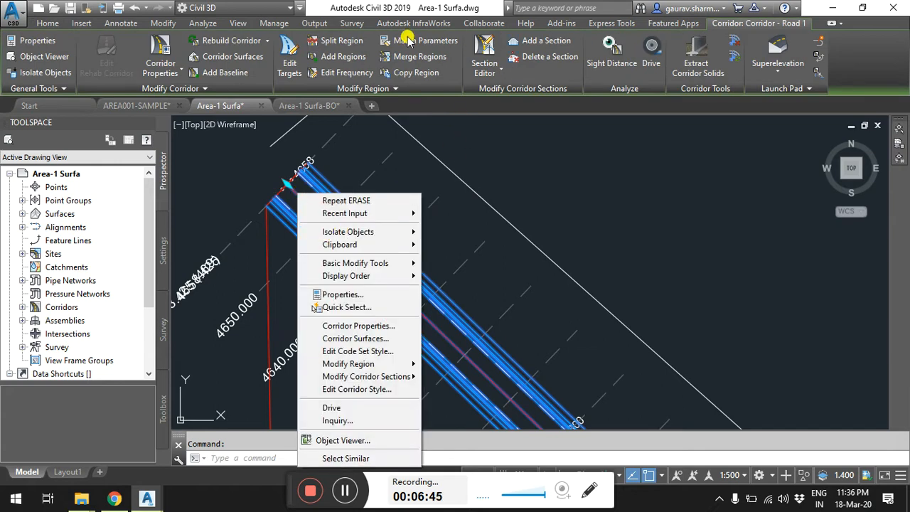
key(Escape)
key(Escape)
scroll(509, 178, down, 8)
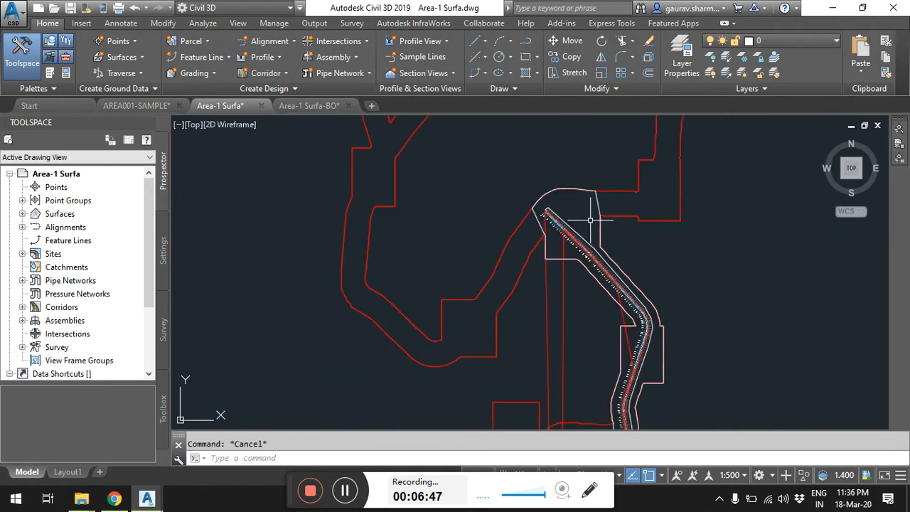
scroll(412, 223, down, 2)
scroll(398, 228, up, 10)
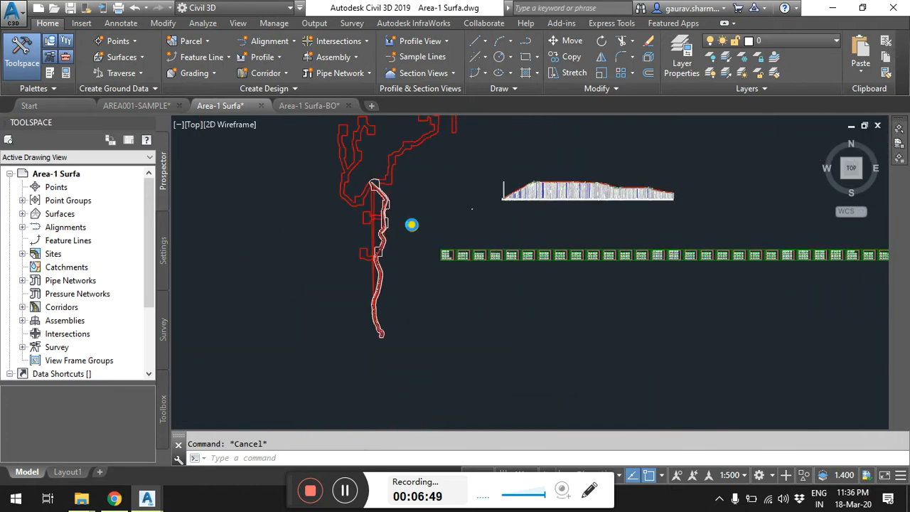
scroll(356, 224, up, 6)
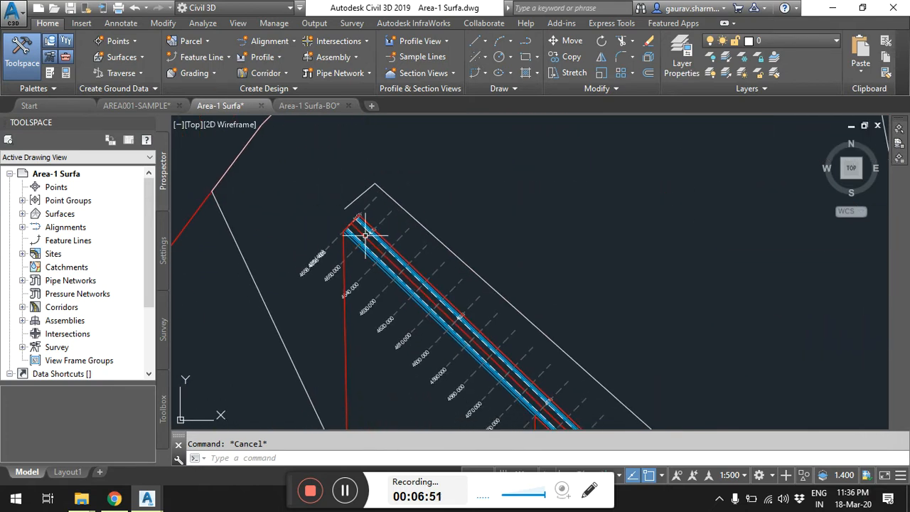
mouse_move(343, 250)
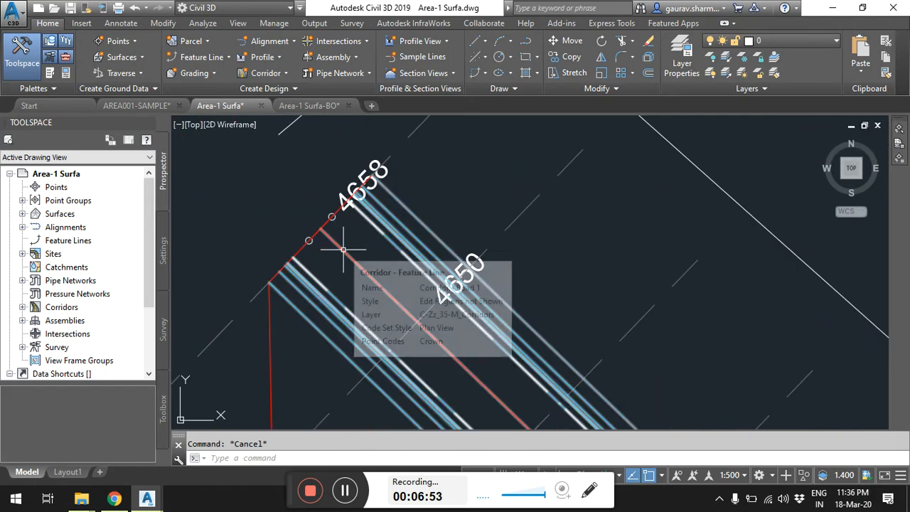
Erase the profile view and its profiles located above the row of section views.
scroll(343, 249, down, 10)
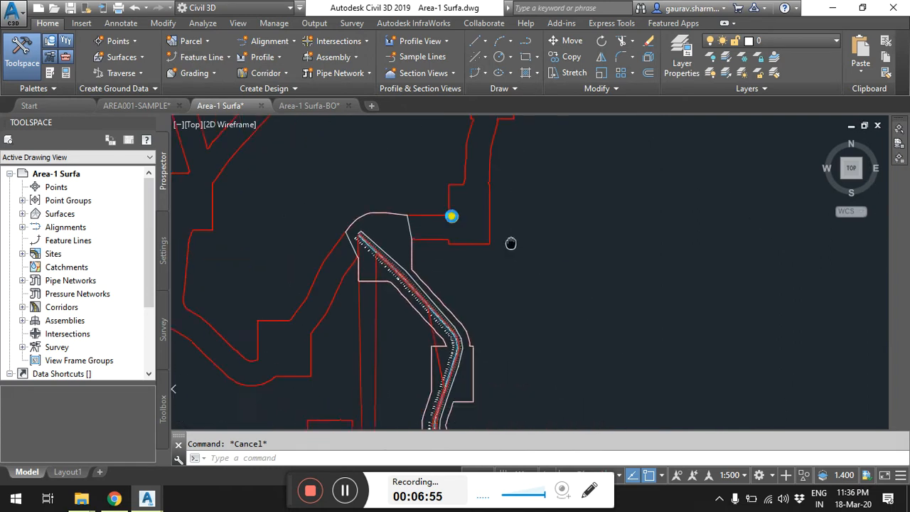
click(481, 259)
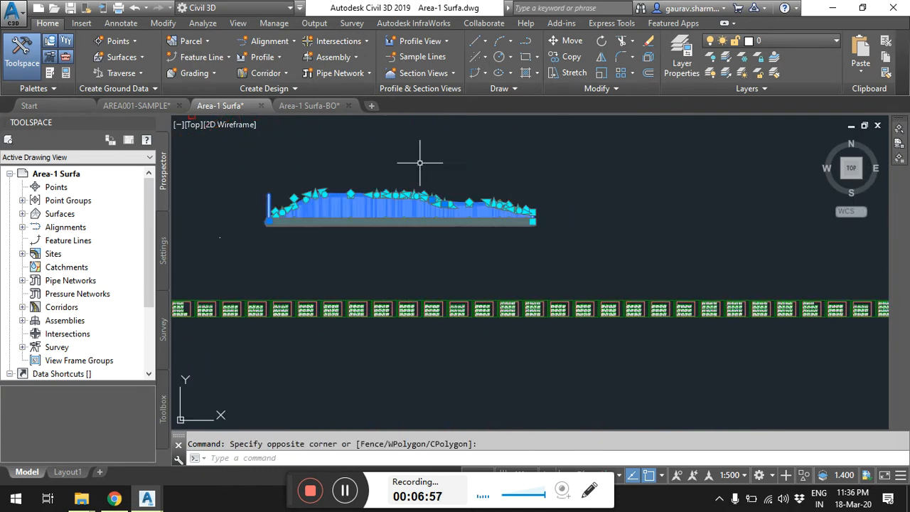
click(420, 163)
text(e)
key(Return)
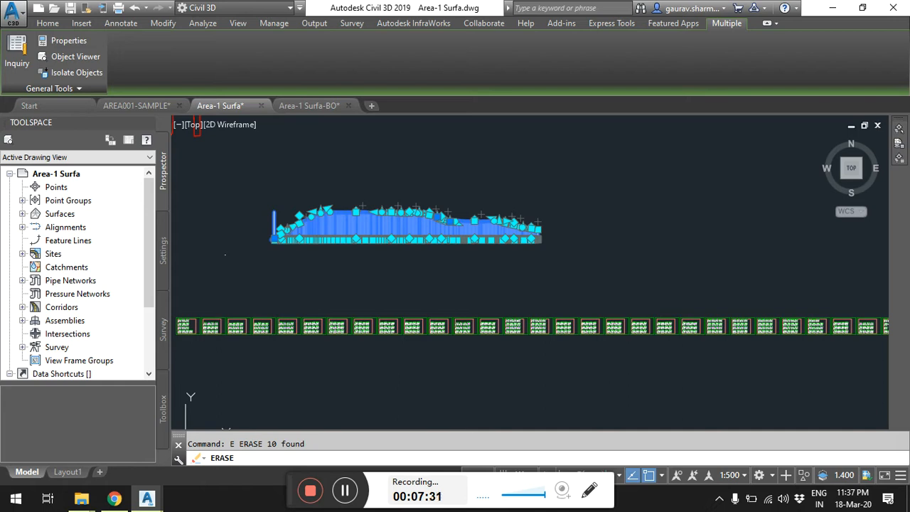
key(Return)
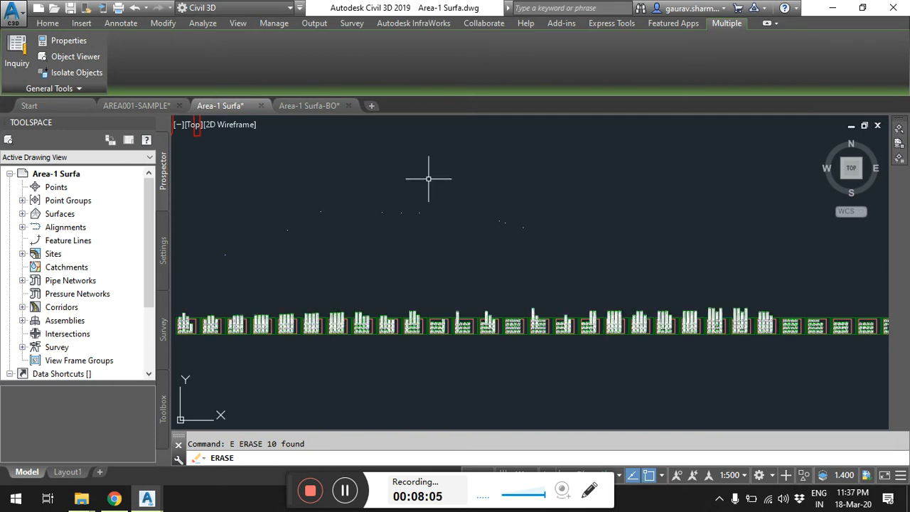
key(Return)
middle_drag(429, 178, 550, 167)
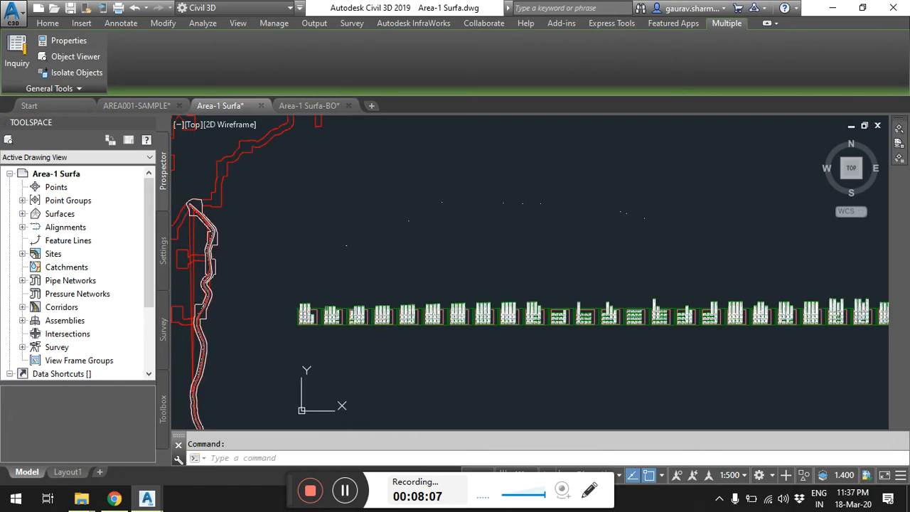
middle_drag(206, 210, 327, 197)
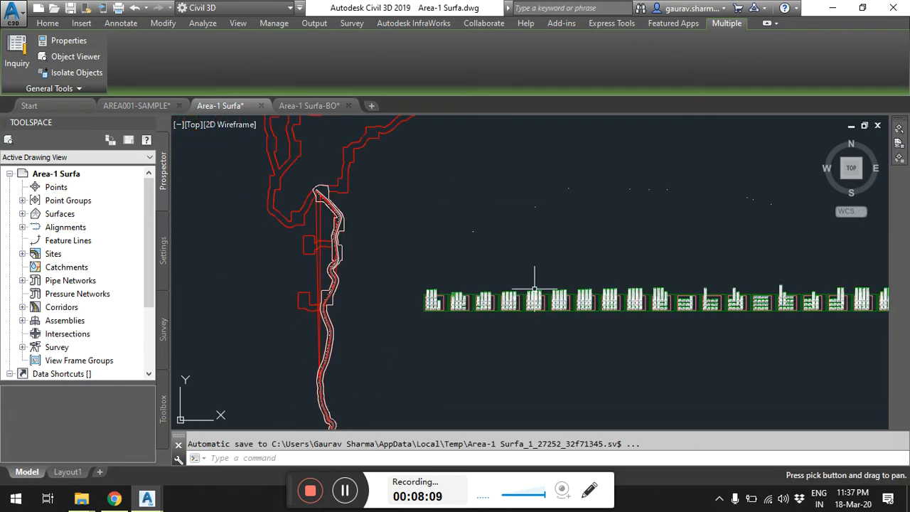
key(Escape)
scroll(317, 190, up, 4)
scroll(317, 190, up, 5)
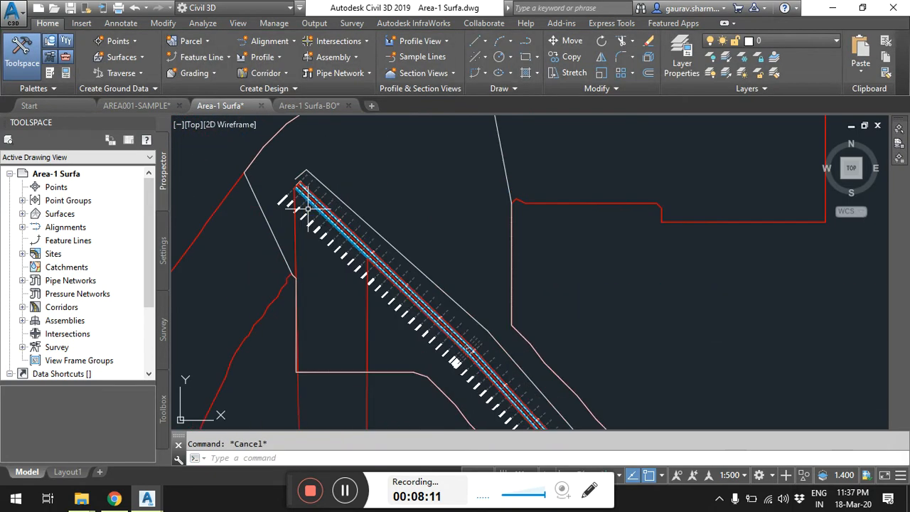
click(224, 59)
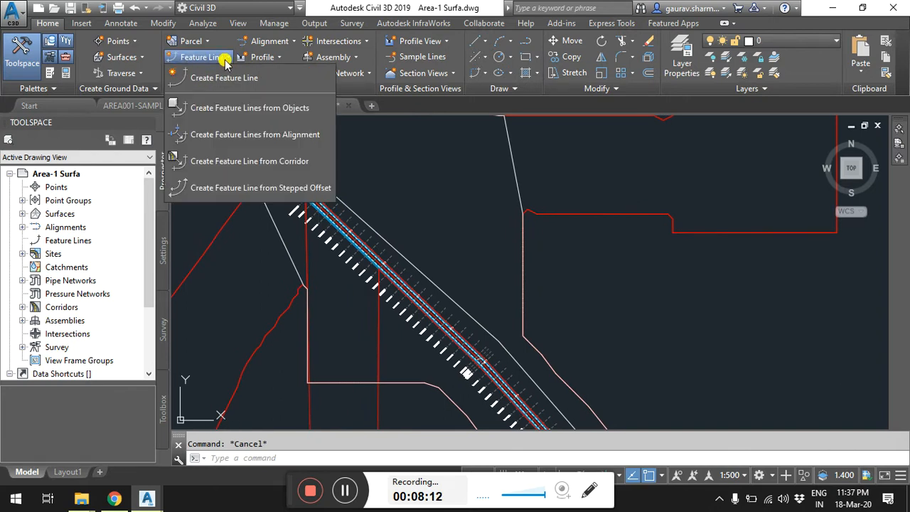
click(254, 135)
scroll(320, 196, up, 5)
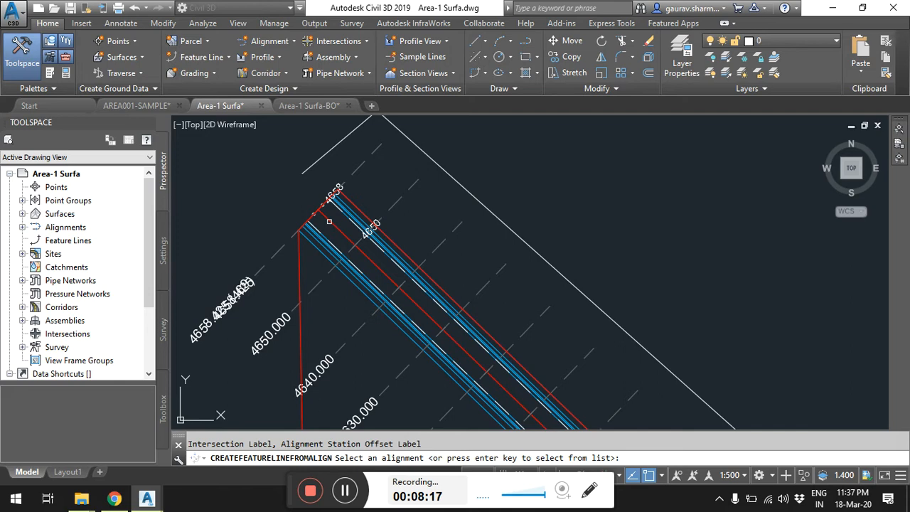
key(Escape)
Send the Road 1 corridor to the back of the display order.
click(325, 208)
right_click(329, 211)
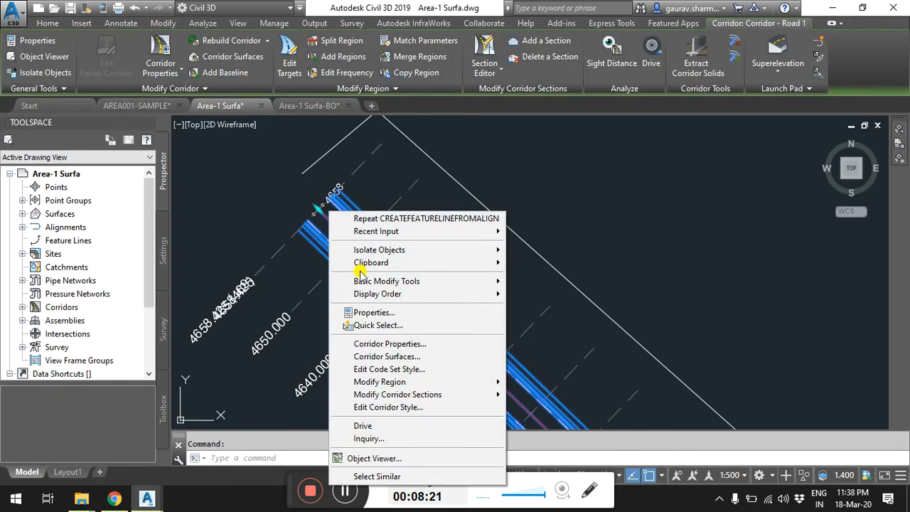
mouse_move(455, 293)
click(535, 311)
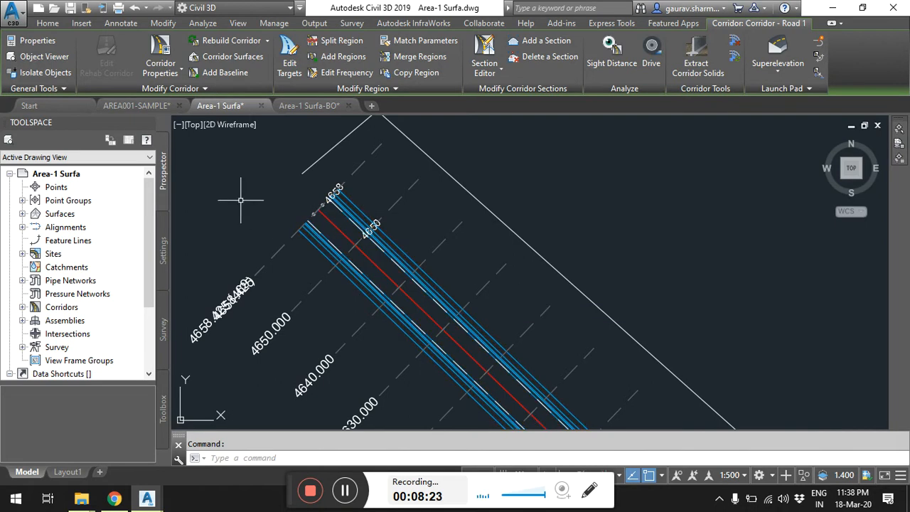
Try to create a feature line from the Road 1 alignment.
click(197, 56)
click(235, 135)
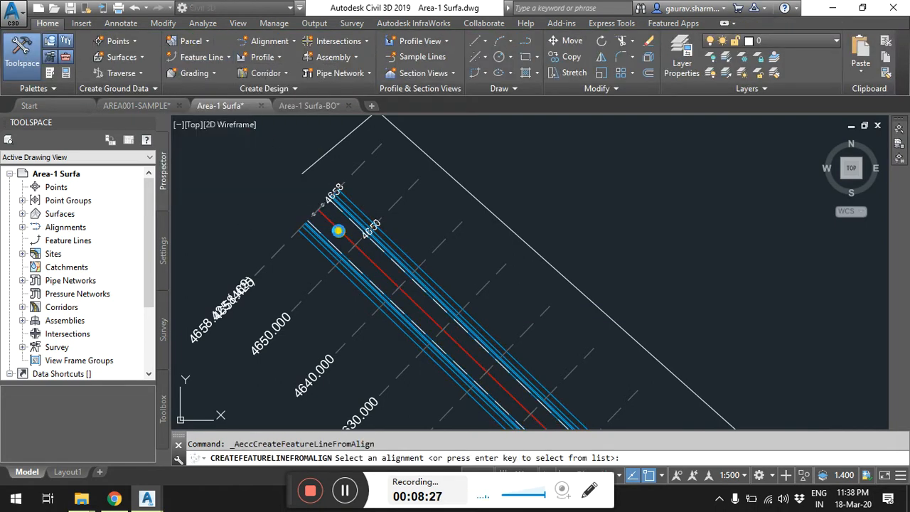
click(338, 231)
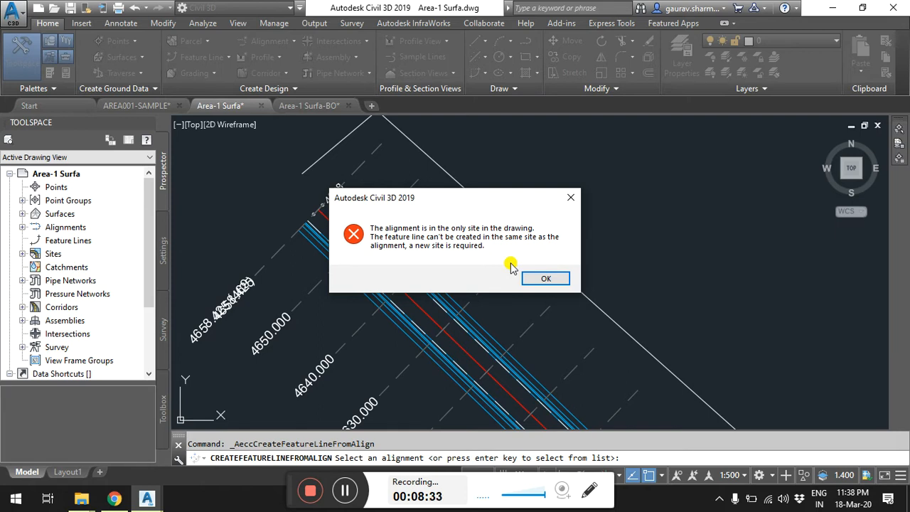
click(546, 278)
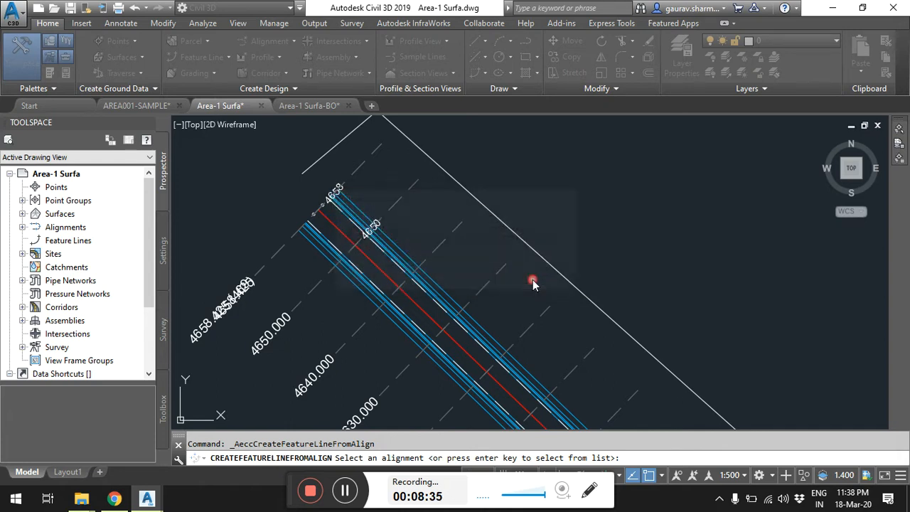
Add a second site to the Area-1 Surfa drawing, accepting the default site properties.
click(22, 253)
click(34, 267)
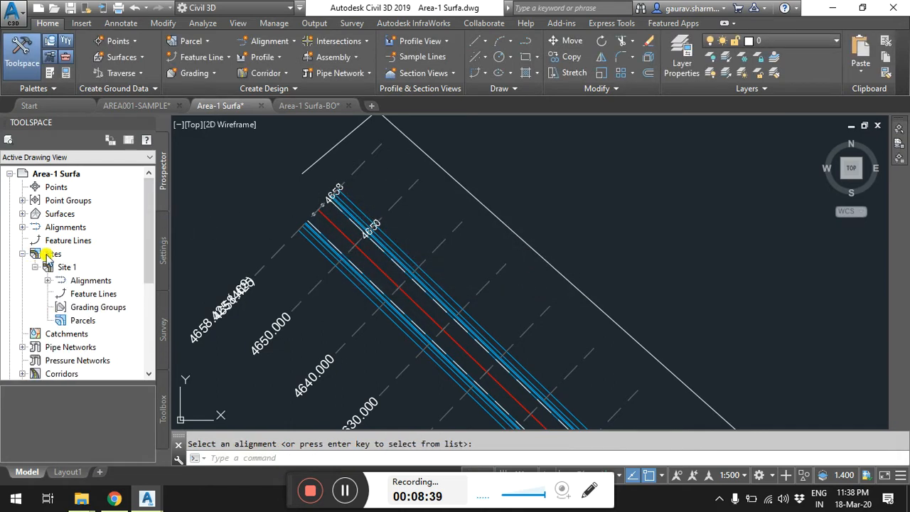
right_click(48, 254)
click(84, 262)
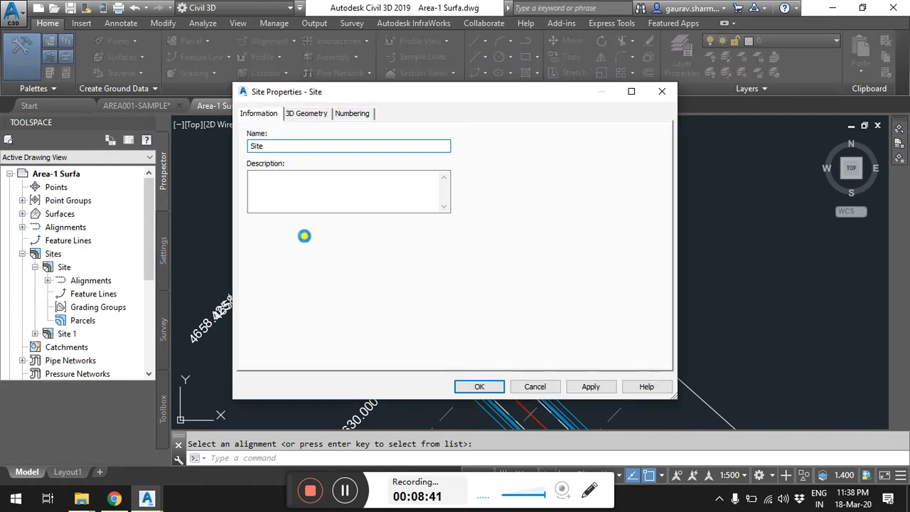
click(479, 386)
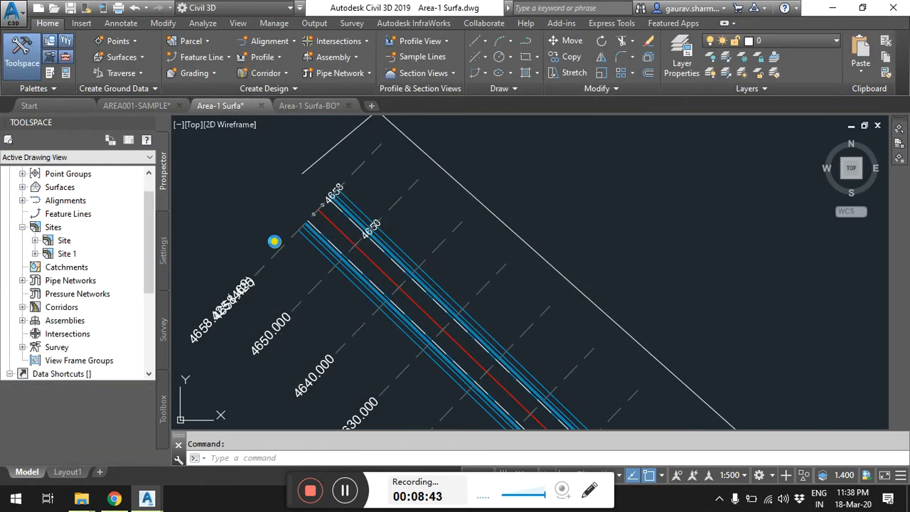
Create a feature line from the Road 1 alignment in the new site with Grading Line style and default vertex weeding.
click(200, 57)
click(241, 139)
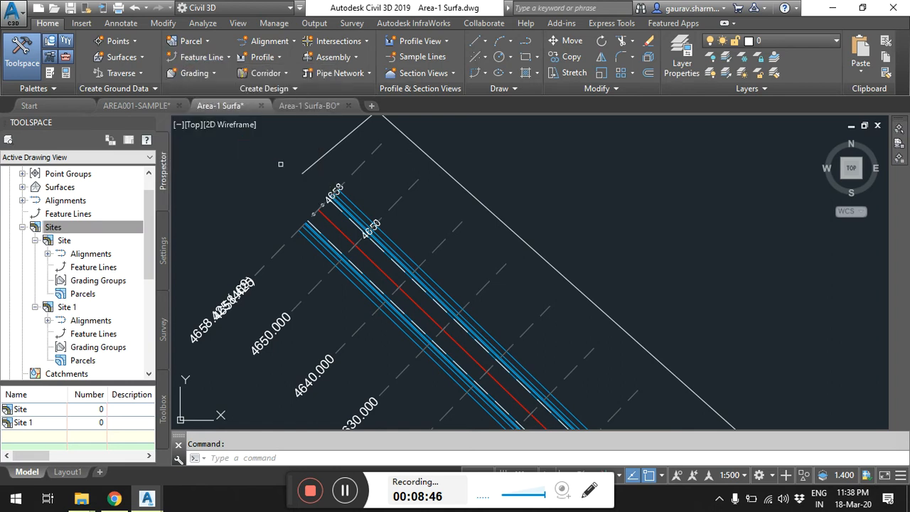
click(325, 223)
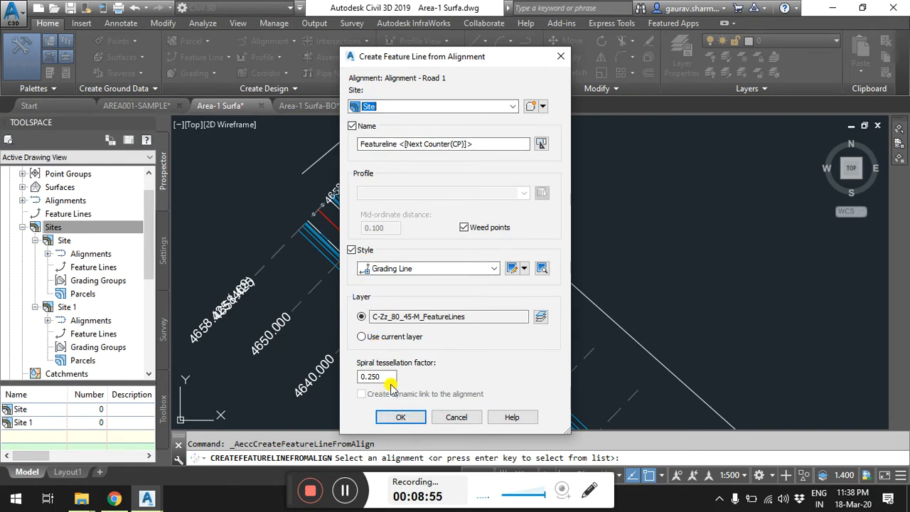
click(387, 268)
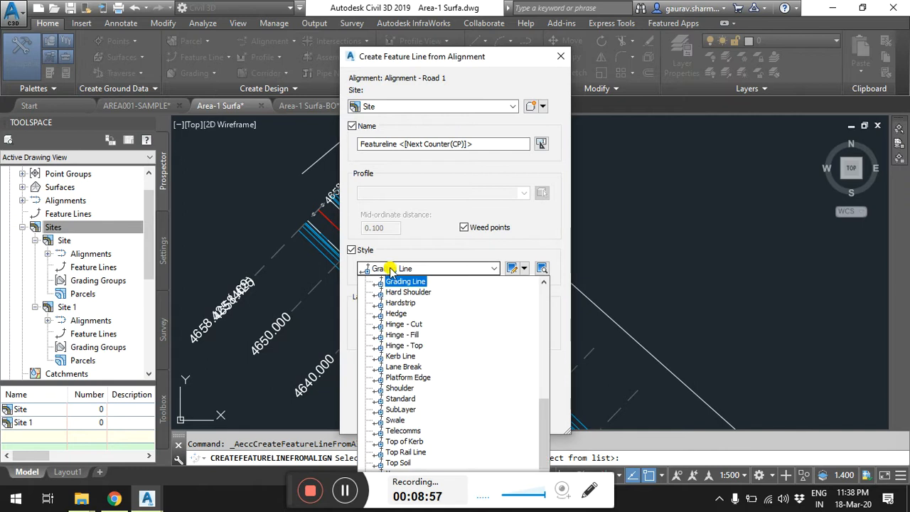
click(389, 270)
click(401, 418)
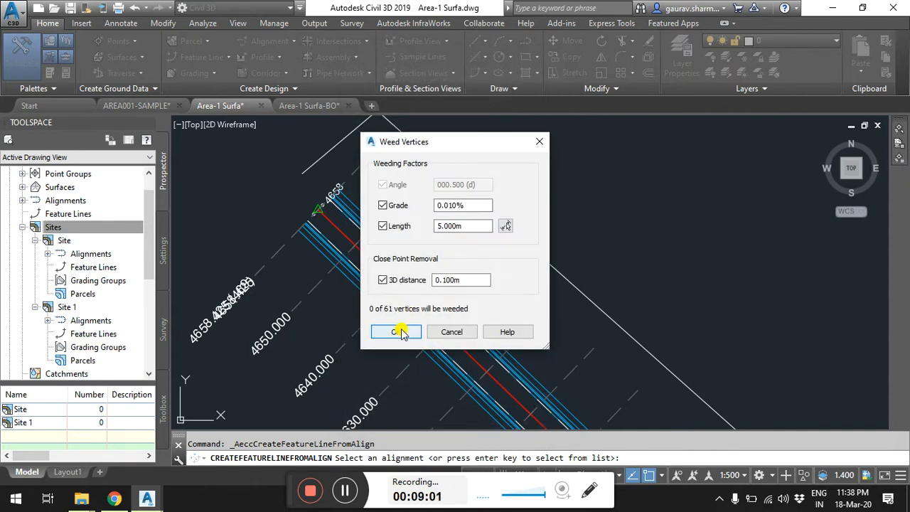
click(400, 332)
key(Escape)
Examine the vertices of the new feature line along the road, from its end near station 4658 through the bends.
click(325, 213)
scroll(432, 187, down, 2)
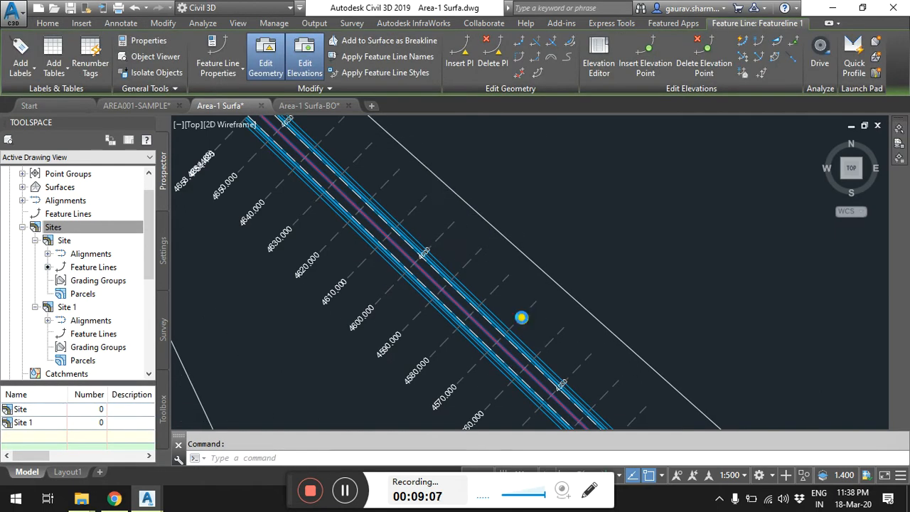
scroll(372, 180, up, 3)
scroll(495, 285, up, 3)
scroll(469, 256, down, 3)
scroll(356, 197, up, 3)
scroll(488, 305, down, 2)
scroll(496, 321, down, 3)
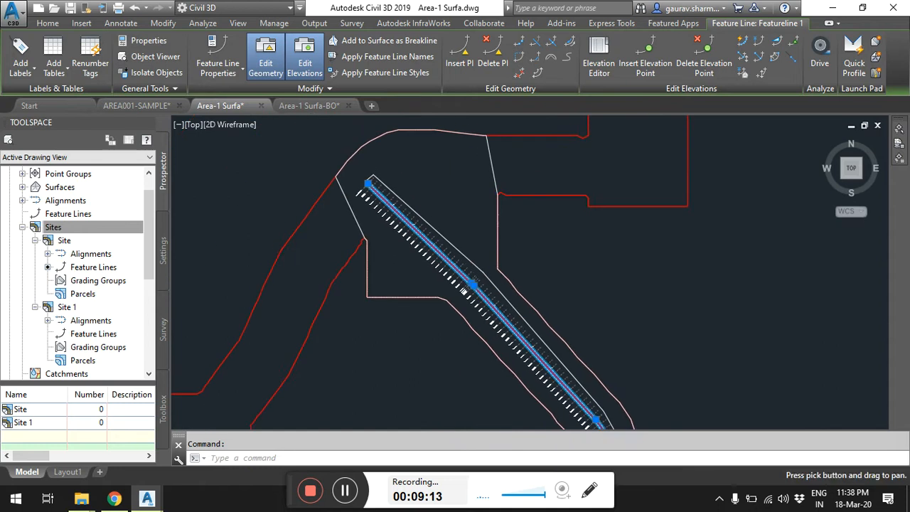
scroll(432, 243, up, 1)
scroll(363, 192, up, 2)
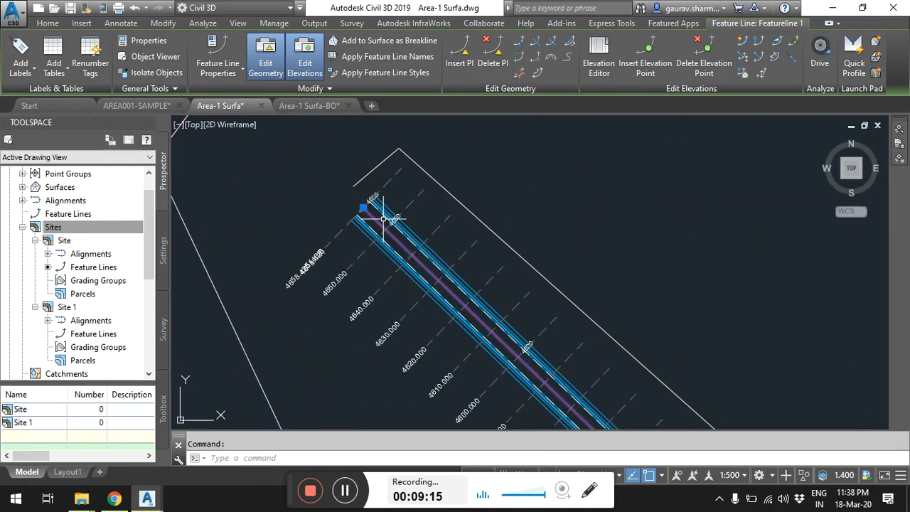
key(Escape)
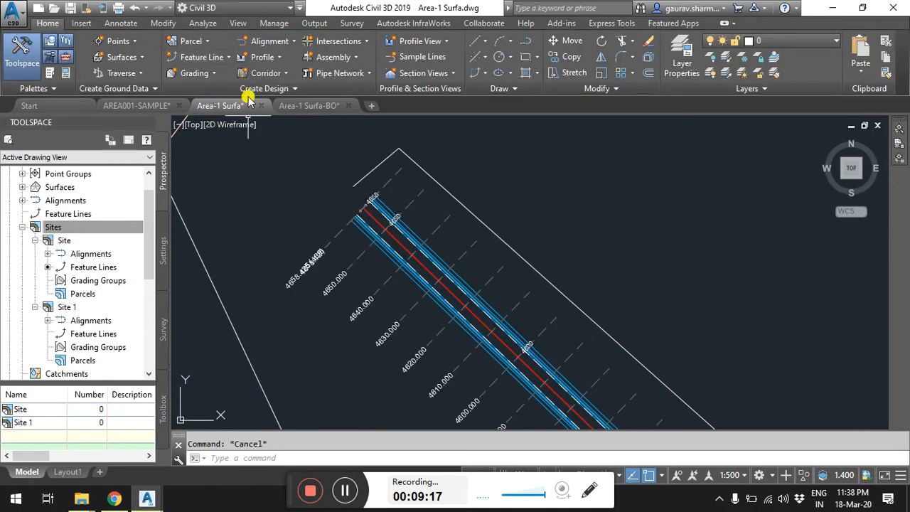
click(252, 90)
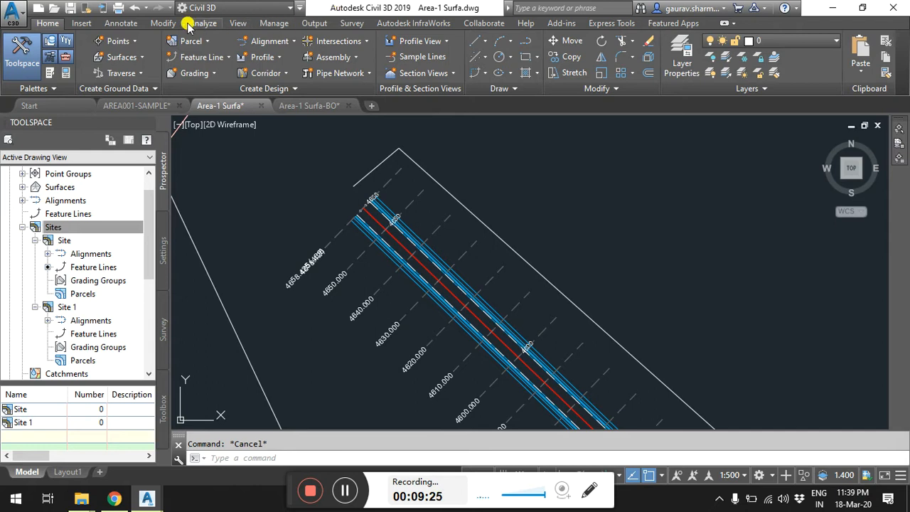
click(86, 24)
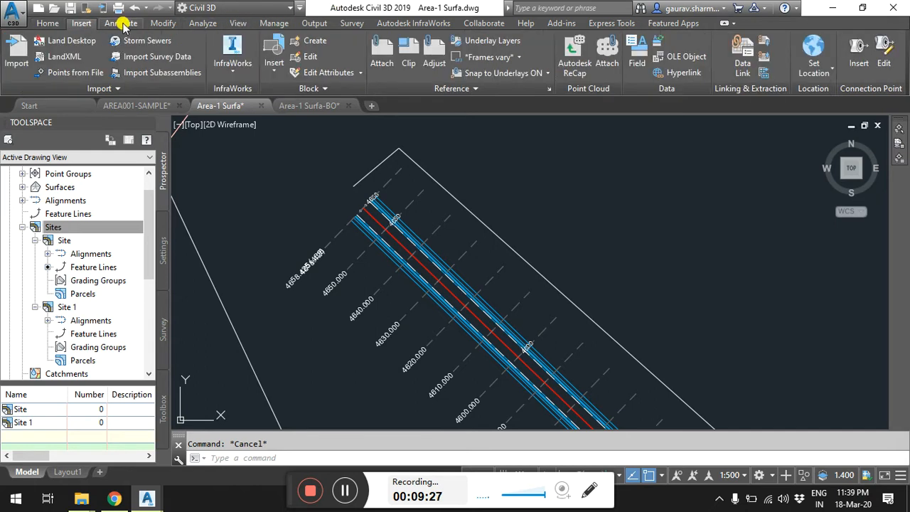
click(122, 23)
click(152, 25)
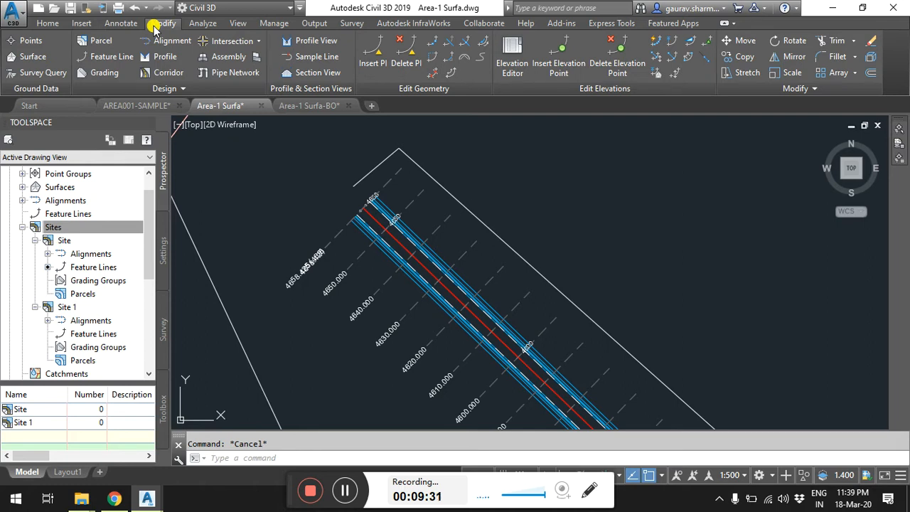
click(790, 88)
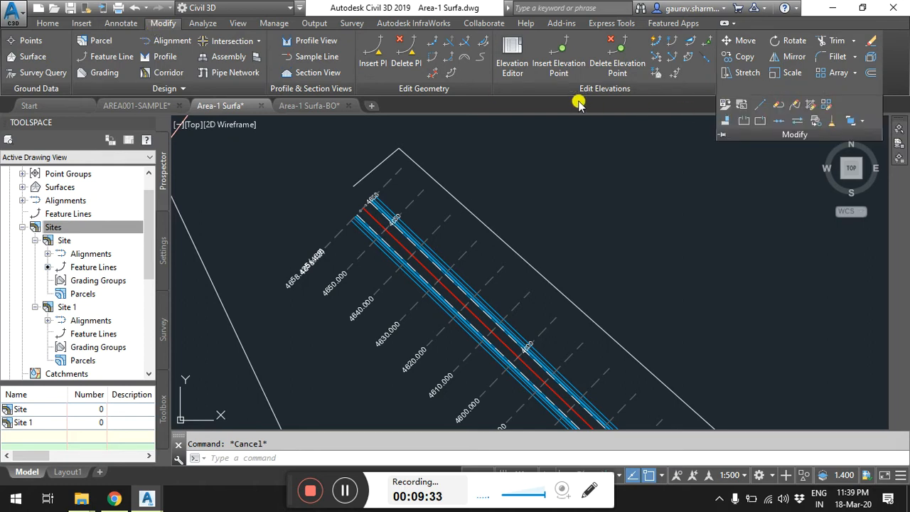
click(178, 89)
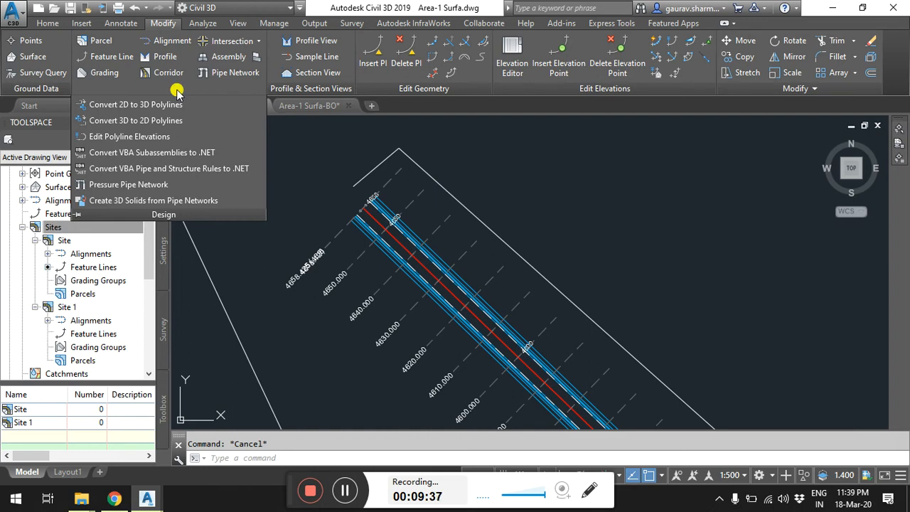
click(202, 24)
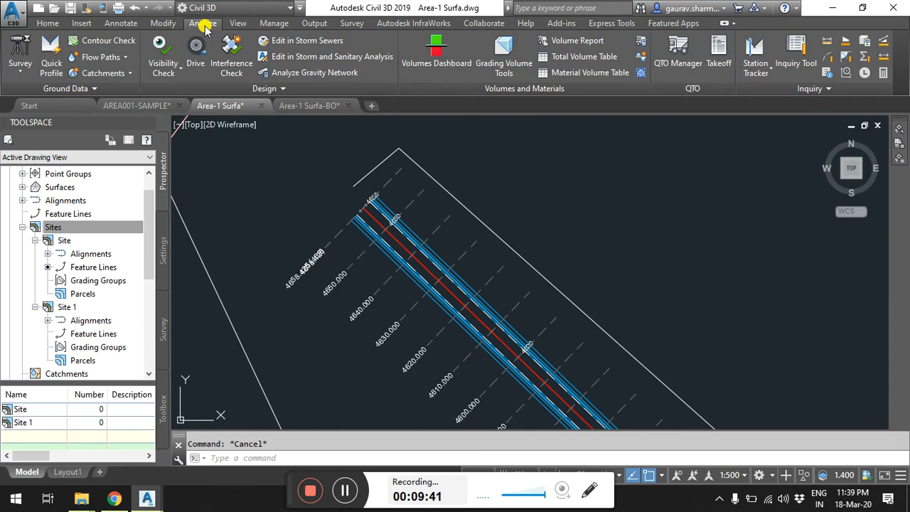
click(237, 23)
click(268, 26)
click(313, 24)
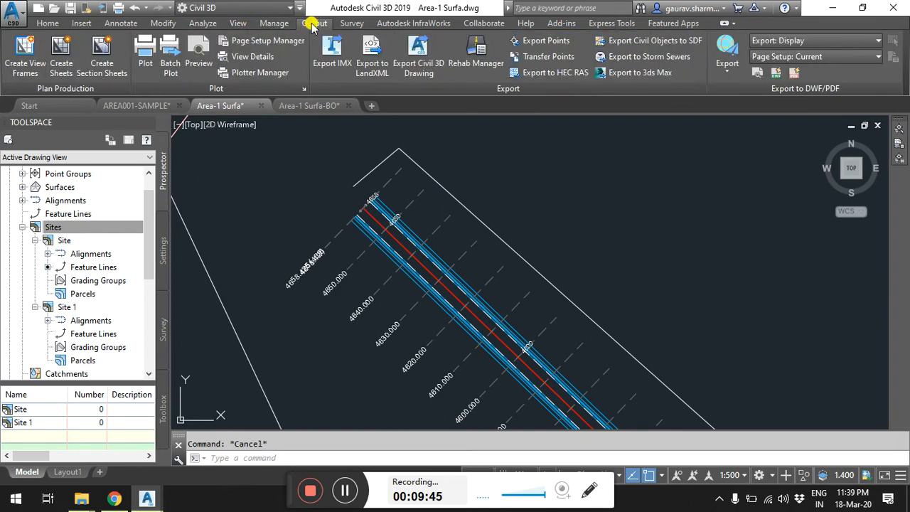
click(351, 24)
click(382, 25)
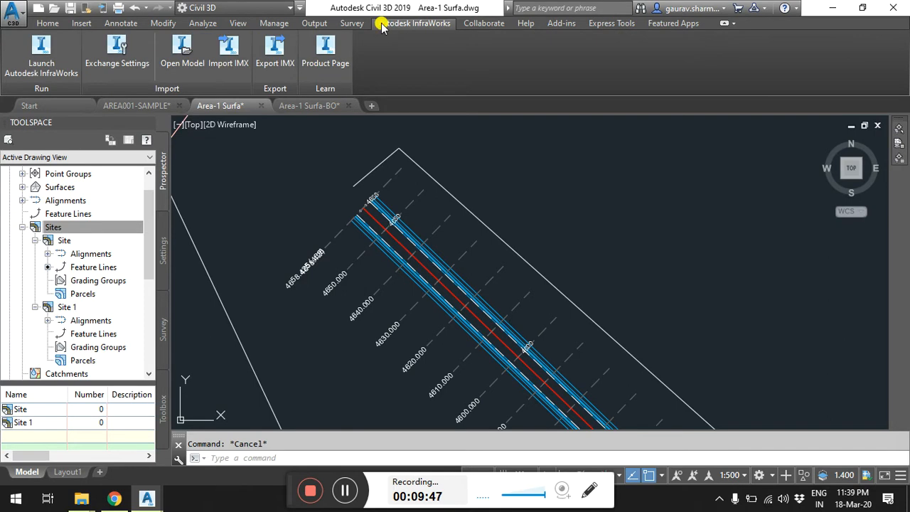
click(483, 24)
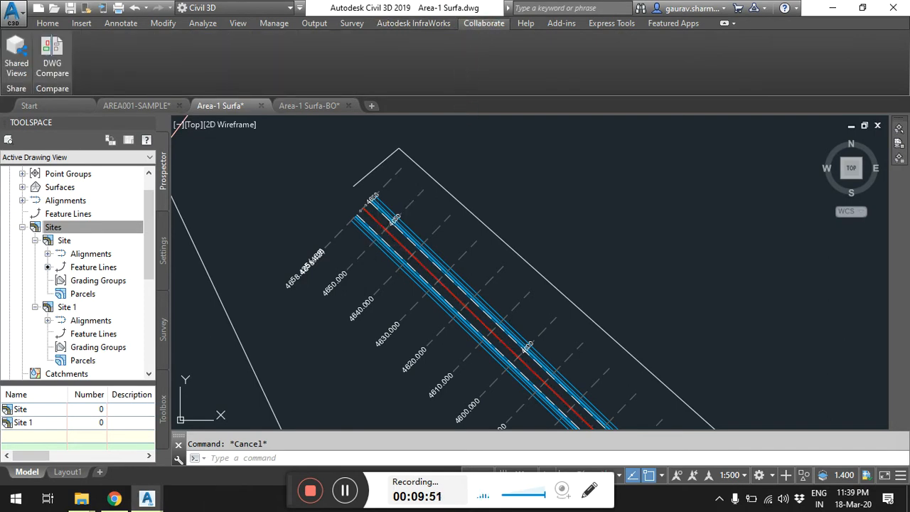
Copy the Road 1 feature line to the clipboard with base point 0,0,0.
click(378, 220)
key(ctrl+shift+c)
text(0,0,0)
key(Return)
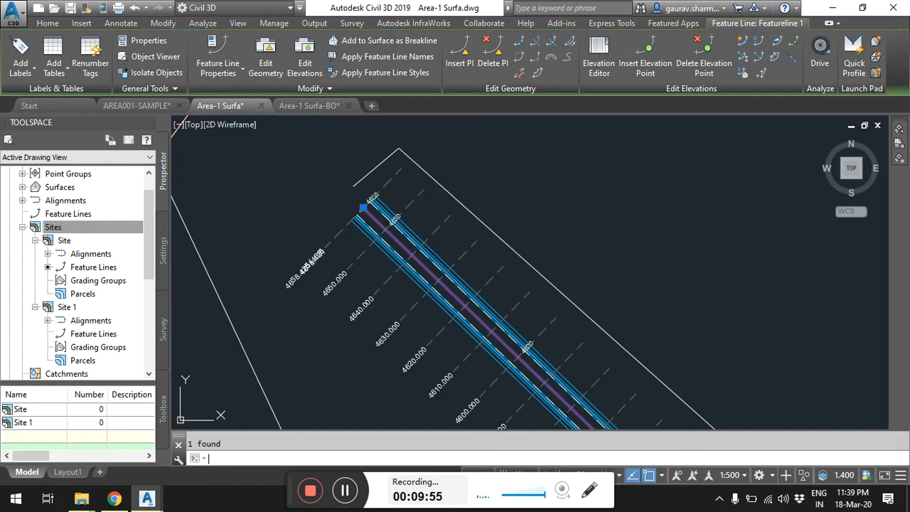
Paste the copied Road 1 feature line into the AREA001-SAMPLE drawing at insertion point 0,0,0.
click(136, 105)
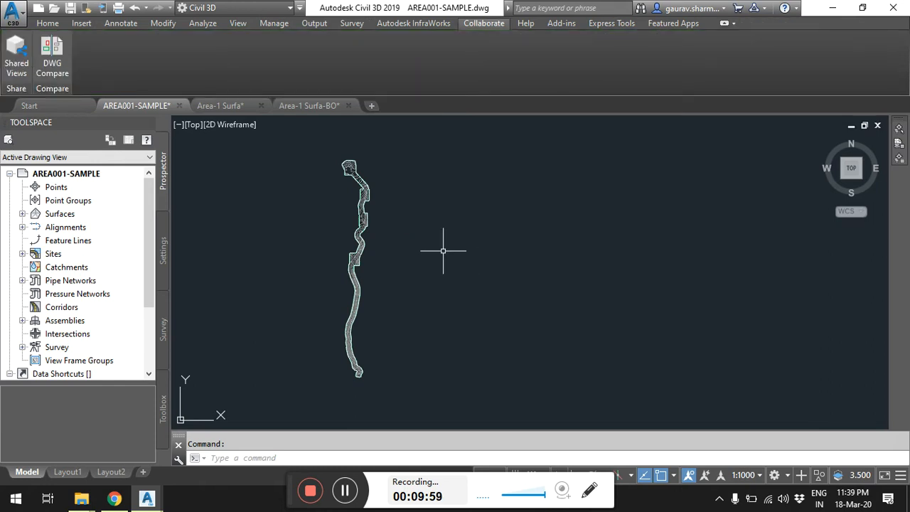
key(ctrl+v)
text(0,0,0)
key(Return)
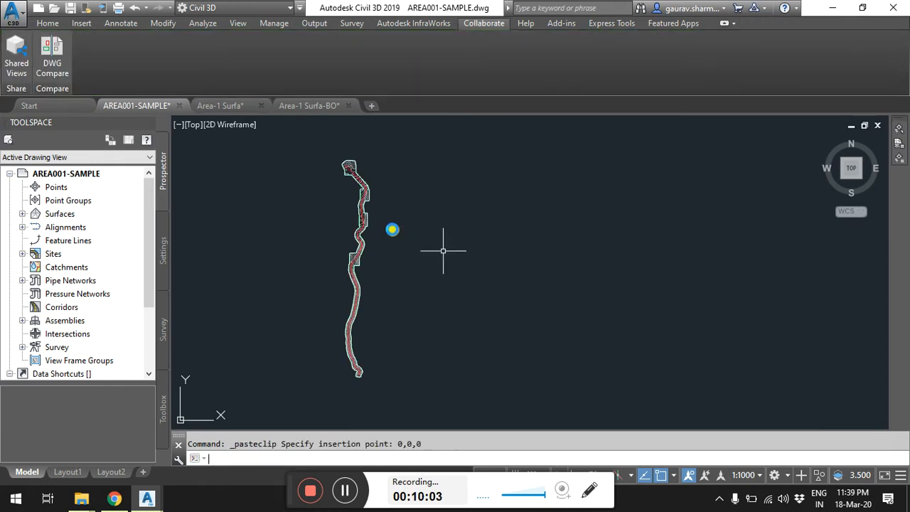
Explode the pasted Road 1 feature line into a plain polyline.
scroll(392, 226, up, 8)
click(308, 210)
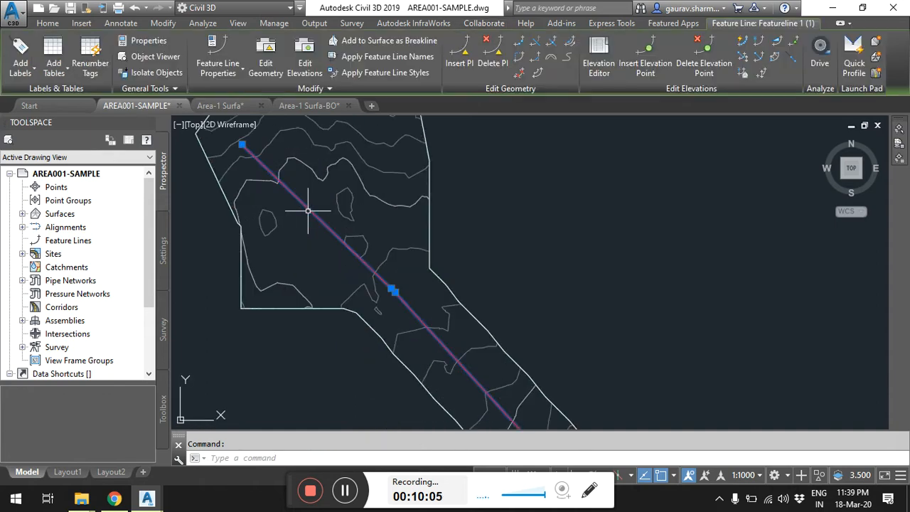
scroll(308, 210, down, 8)
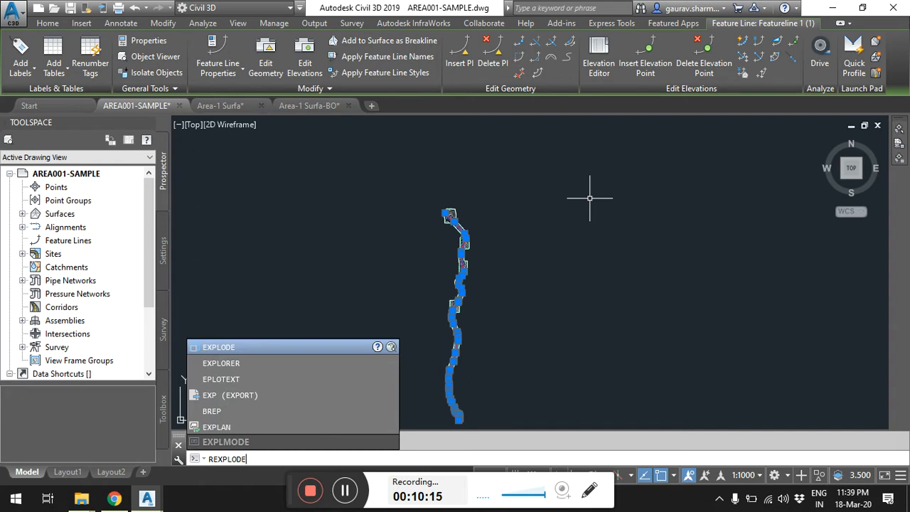
key(Escape)
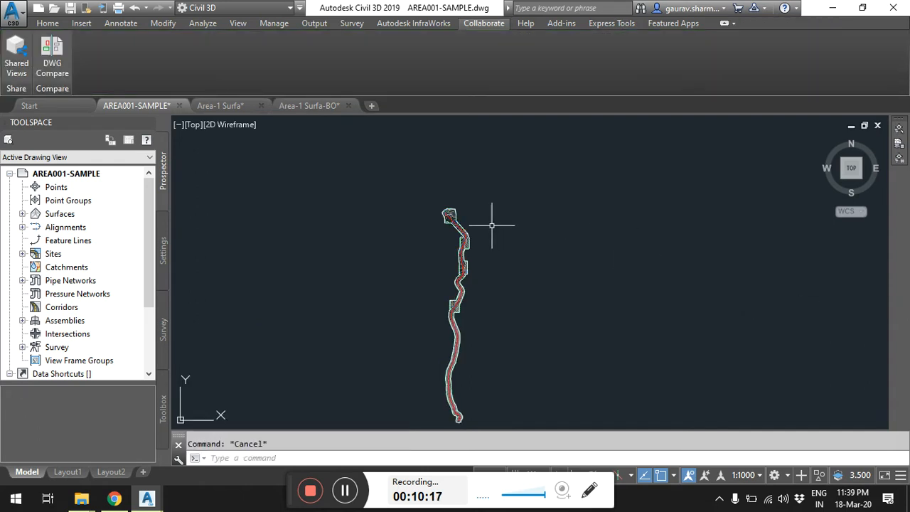
Check the object type of the exploded road centreline in its properties.
scroll(467, 220, up, 3)
scroll(366, 179, up, 4)
click(375, 173)
click(48, 23)
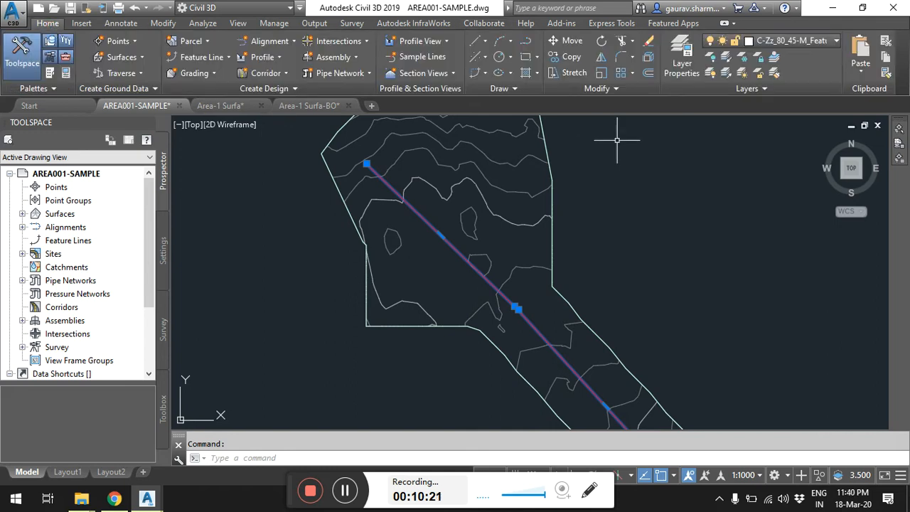
key(Return)
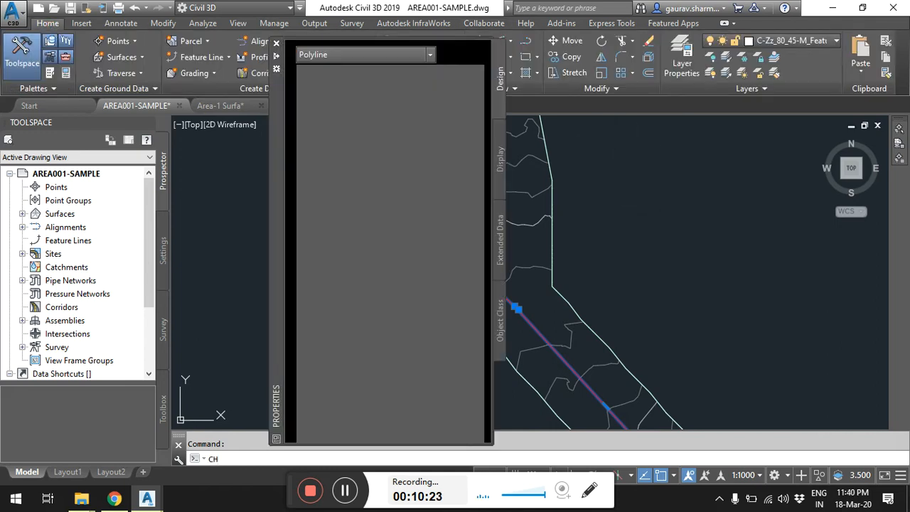
click(278, 44)
key(Escape)
scroll(394, 237, down, 6)
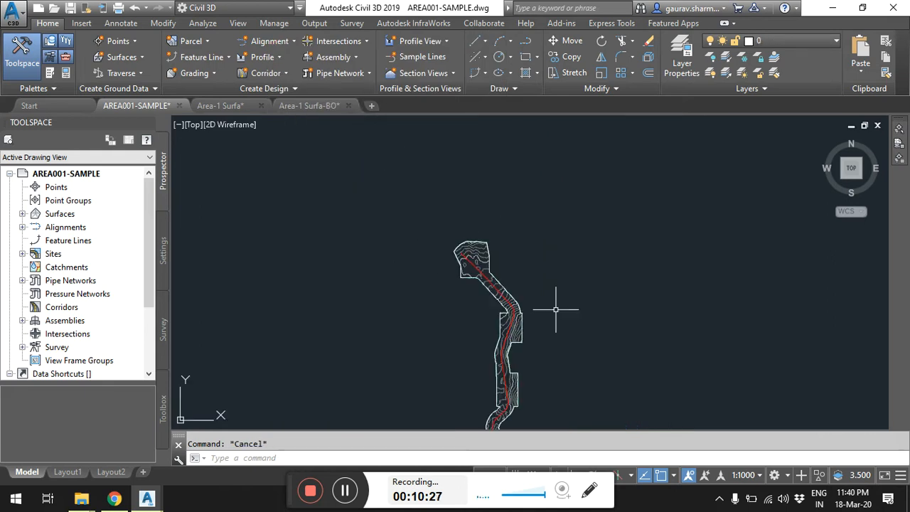
middle_drag(402, 265, 398, 258)
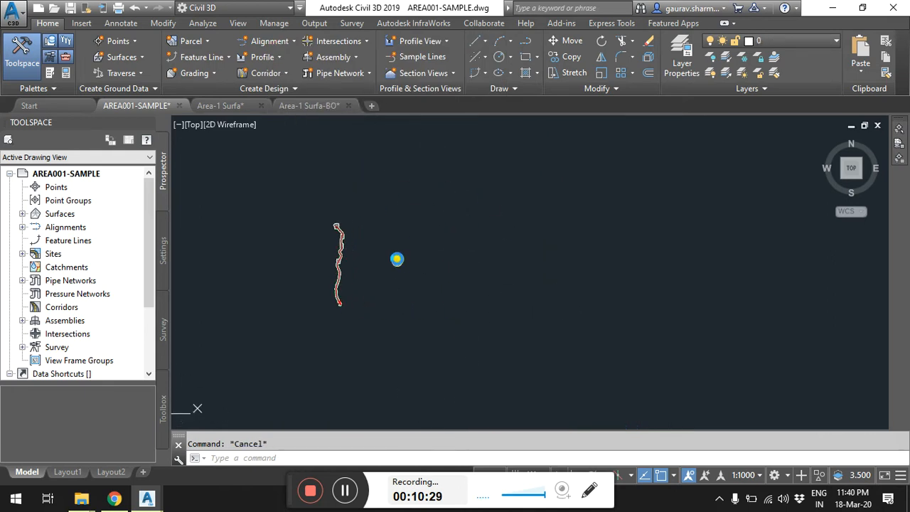
scroll(398, 356, up, 5)
scroll(404, 249, up, 3)
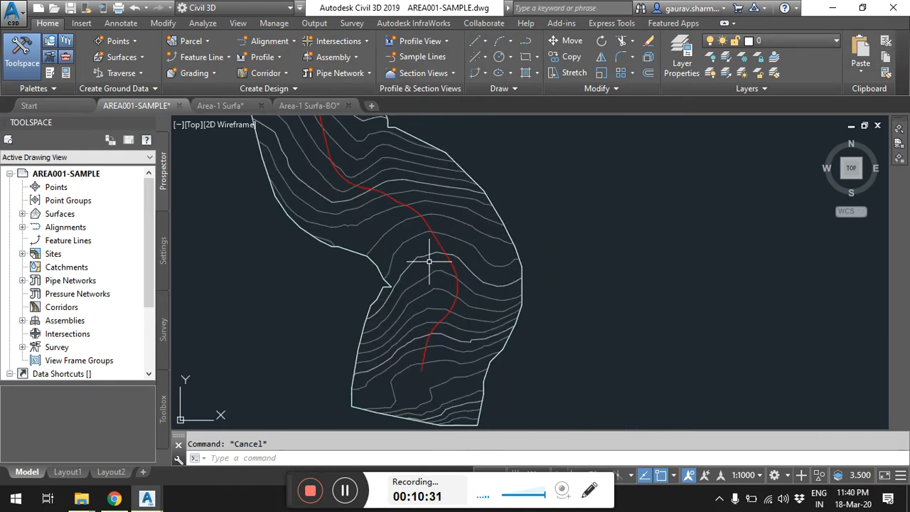
click(435, 239)
middle_drag(398, 203, 398, 225)
key(Escape)
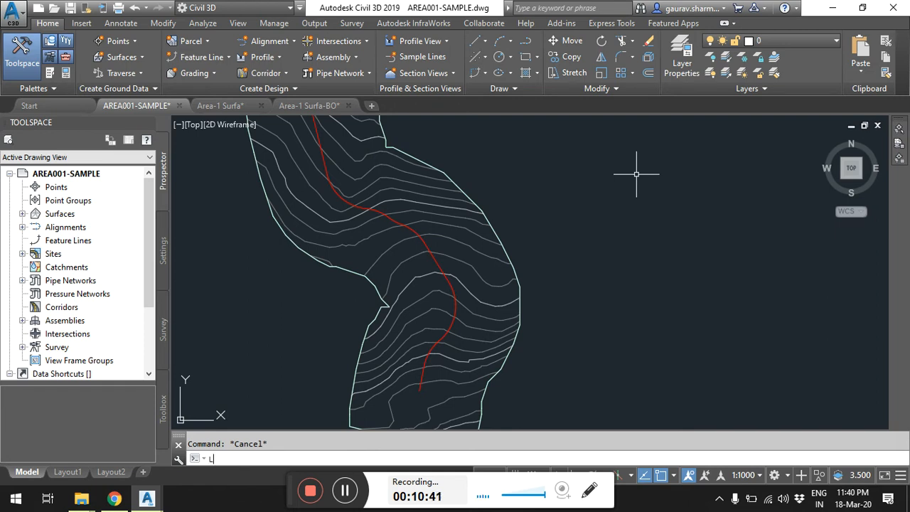
Create a new layer named AREA001-SURFACEBOUNDARY.
key(Return)
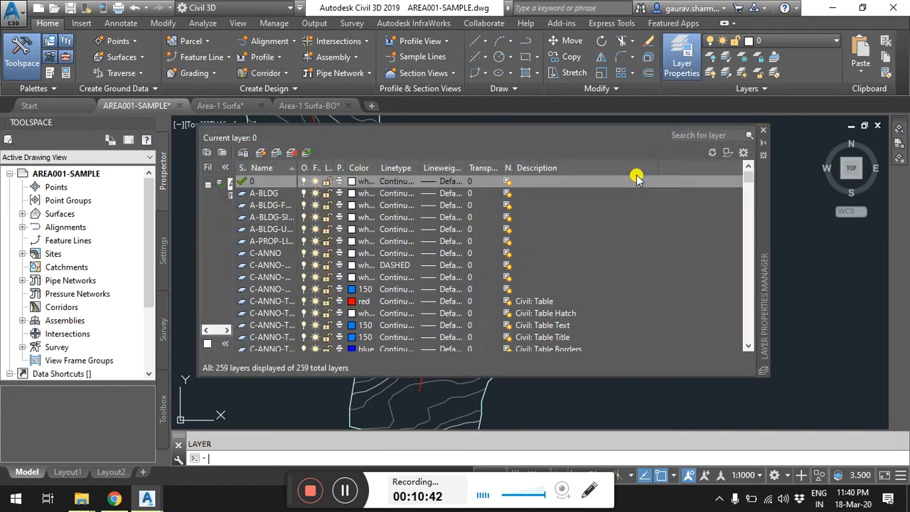
click(242, 153)
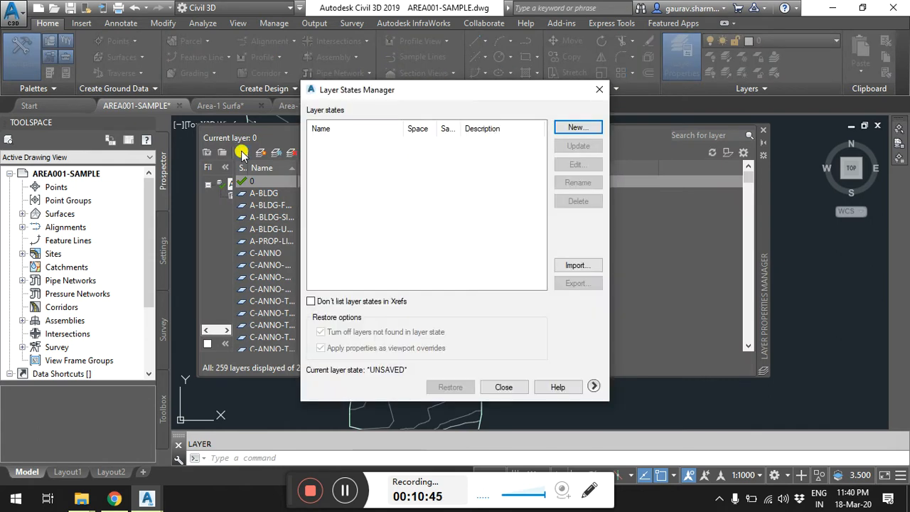
key(Escape)
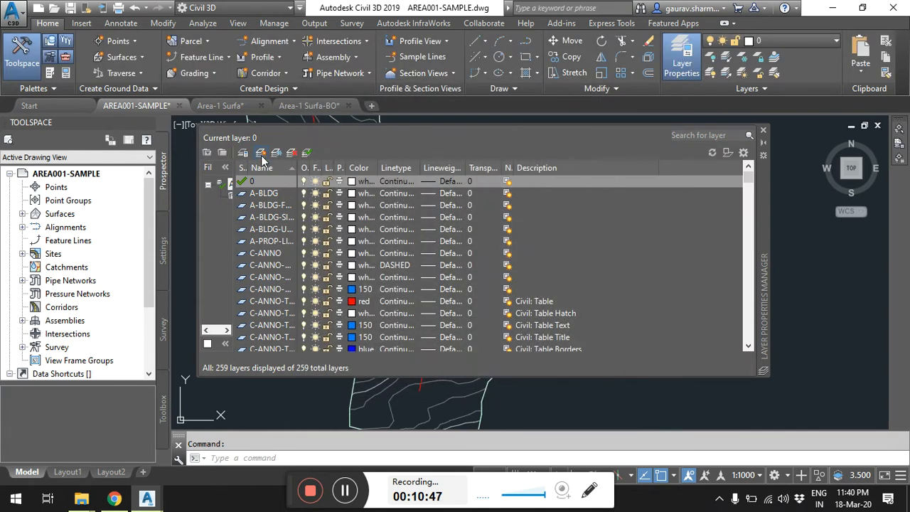
click(261, 154)
text(ARE)
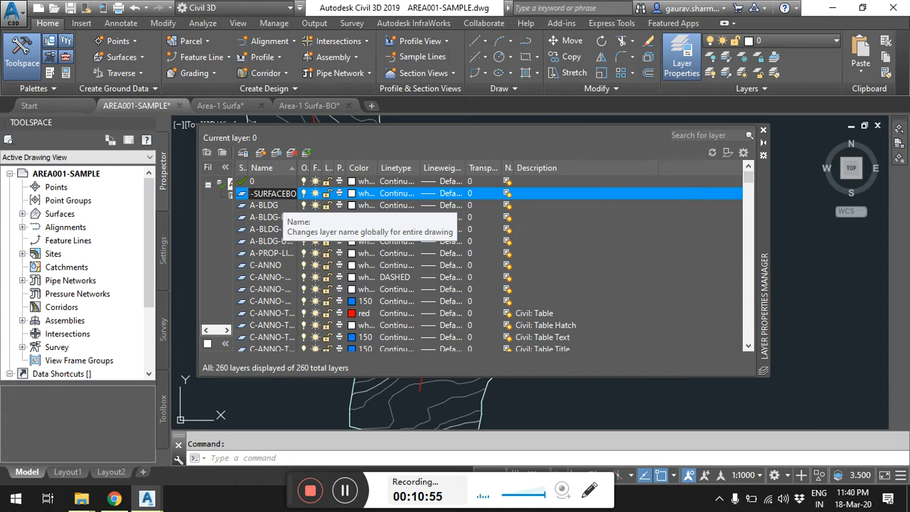
key(Return)
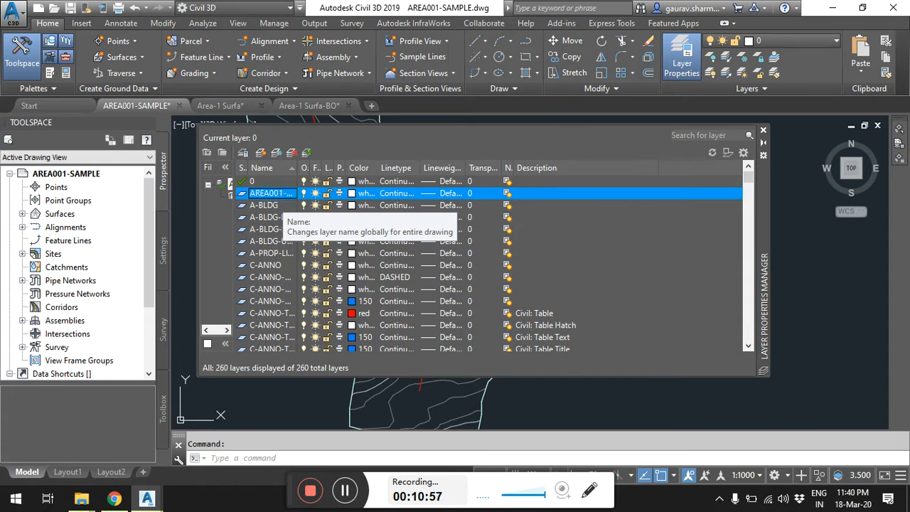
Create another new layer named AREA001-ALIGNMENTPOLYLINE.
click(260, 154)
text(A)
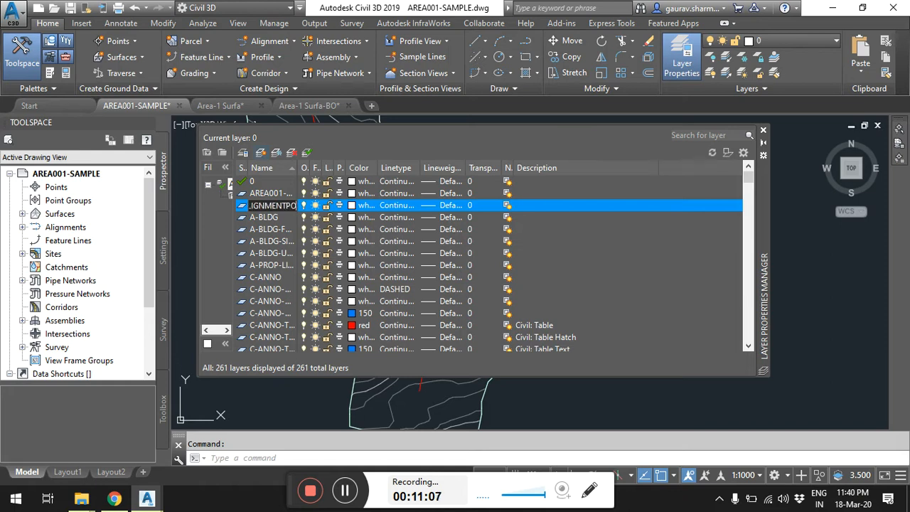
key(Return)
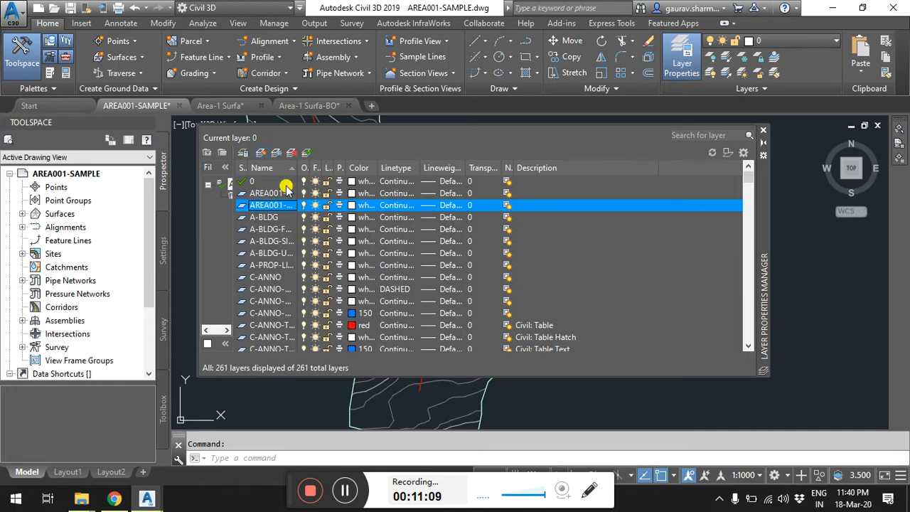
Set the colour of the AREA001-SURFACEBOUNDARY layer to yellow.
click(353, 194)
click(353, 195)
click(376, 278)
click(363, 278)
click(438, 353)
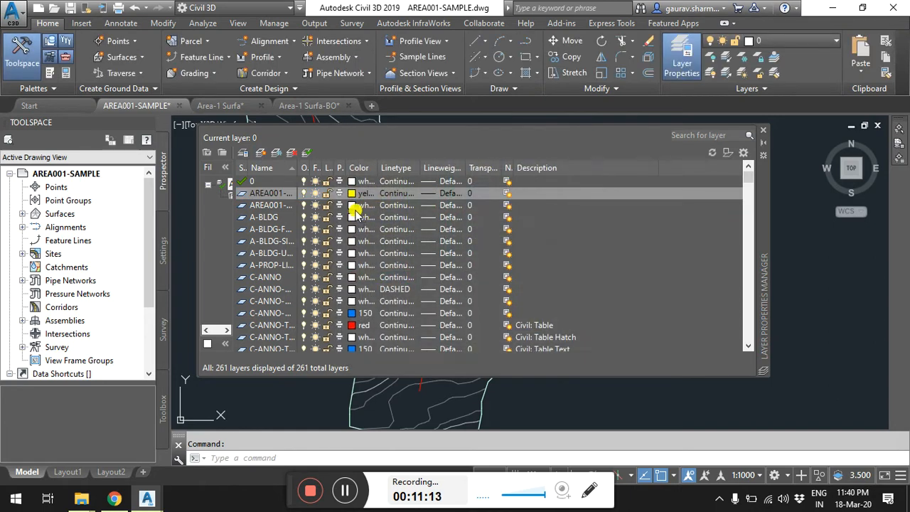
Set the colour of the AREA001-ALIGNMENTPOLYLINE layer to green and close the layer manager.
click(351, 206)
click(353, 212)
click(375, 277)
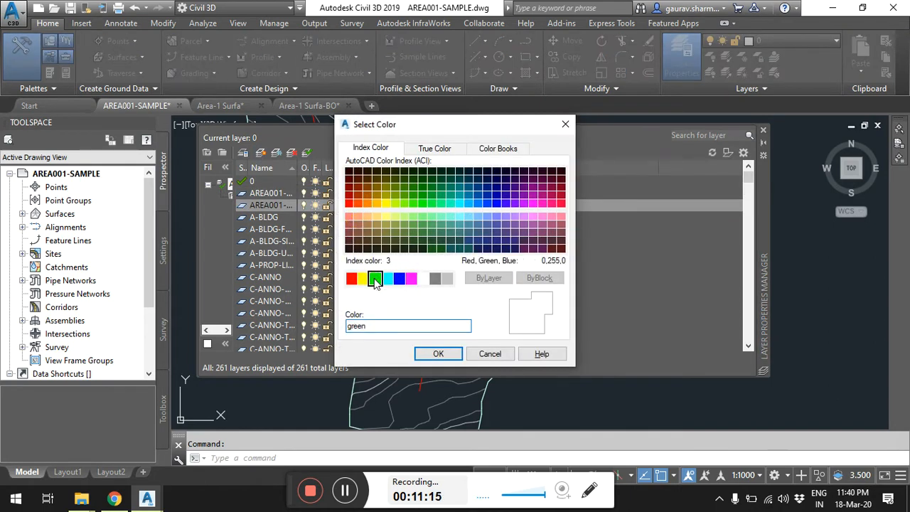
click(435, 353)
click(763, 130)
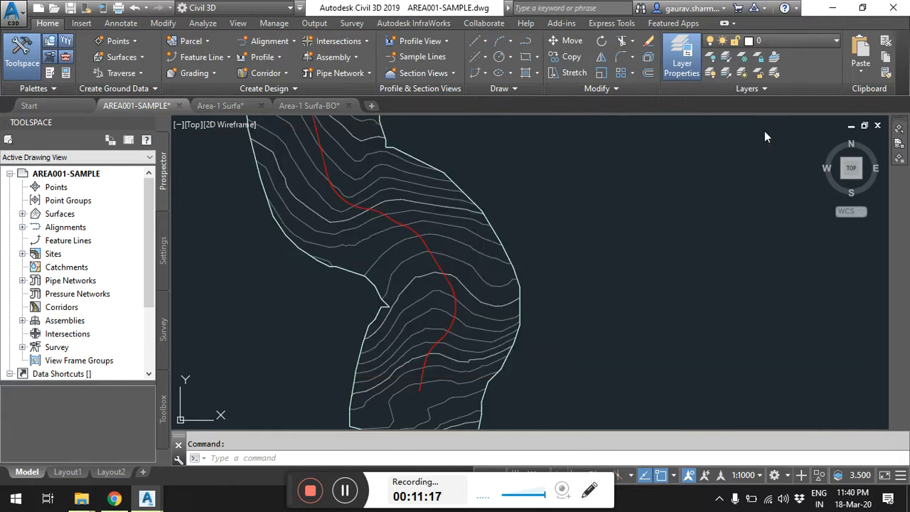
Move the closed boundary polyline around the surface to the AREA001-SURFACEBOUNDARY layer.
click(449, 170)
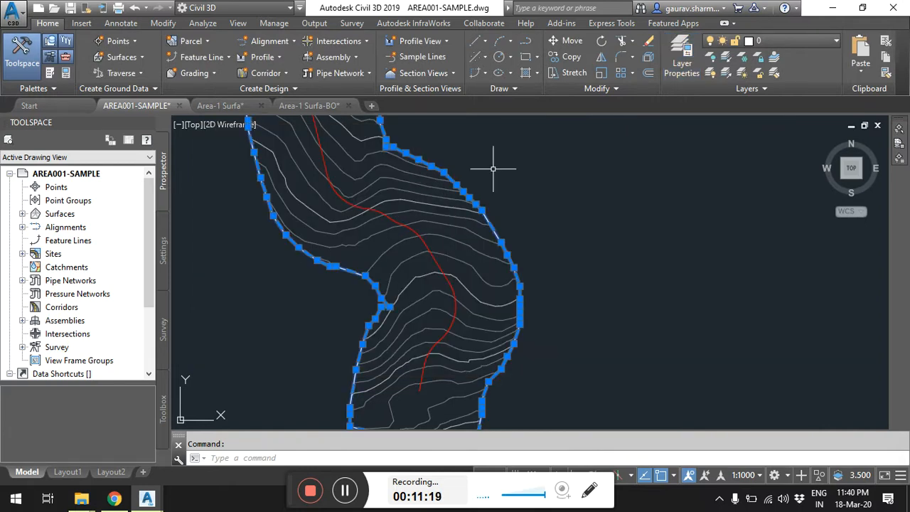
click(772, 41)
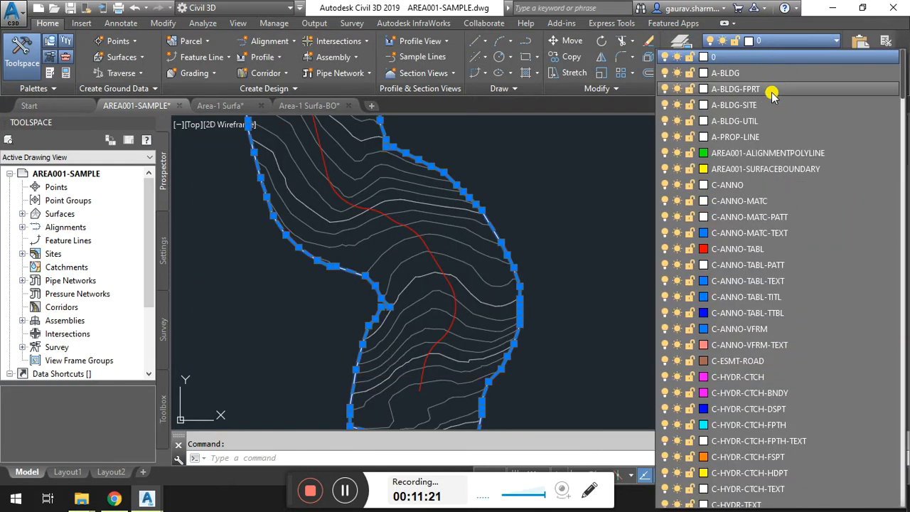
click(746, 169)
key(Escape)
Move the red road centreline polyline to the AREA001-ALIGNMENTPOLYLINE layer.
click(404, 223)
click(780, 41)
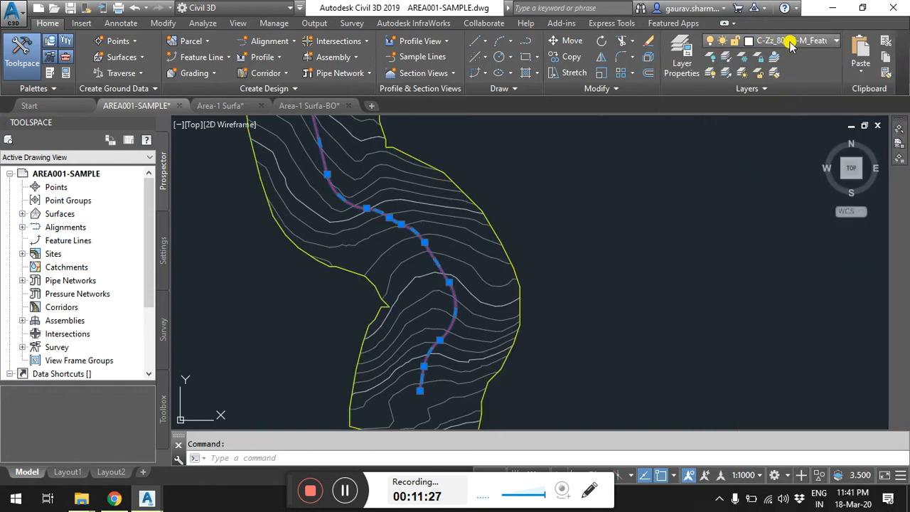
click(788, 40)
scroll(778, 189, up, 7)
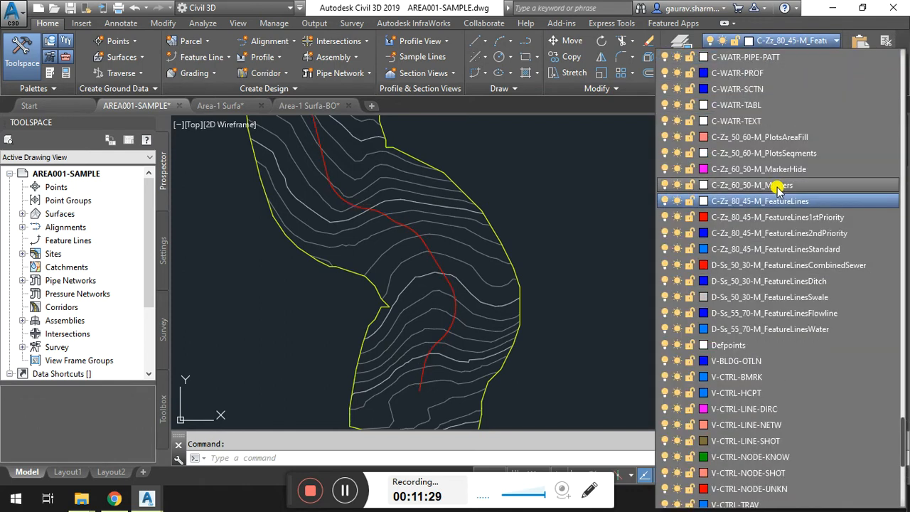
drag(901, 434, 896, 368)
drag(891, 79, 897, 60)
click(771, 145)
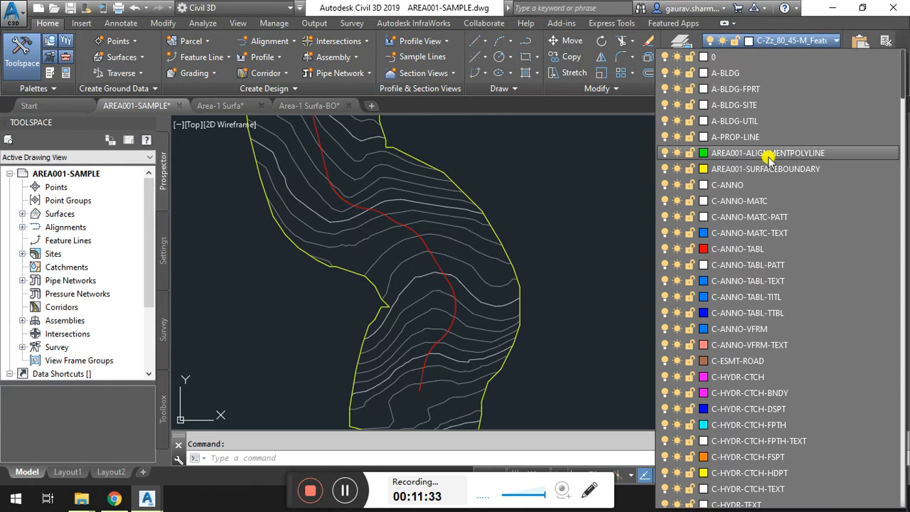
Set the road centreline polyline's colour to ByLayer in its properties.
text(CH)
key(Return)
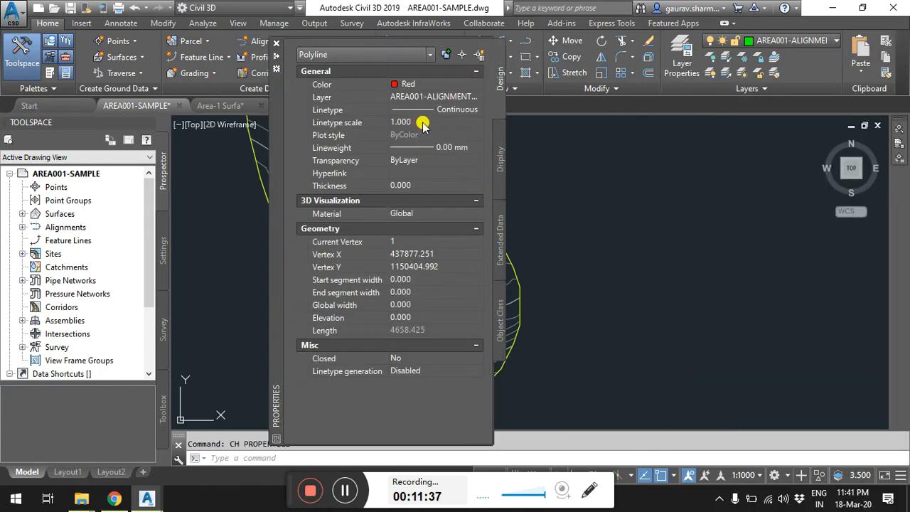
click(470, 83)
click(430, 96)
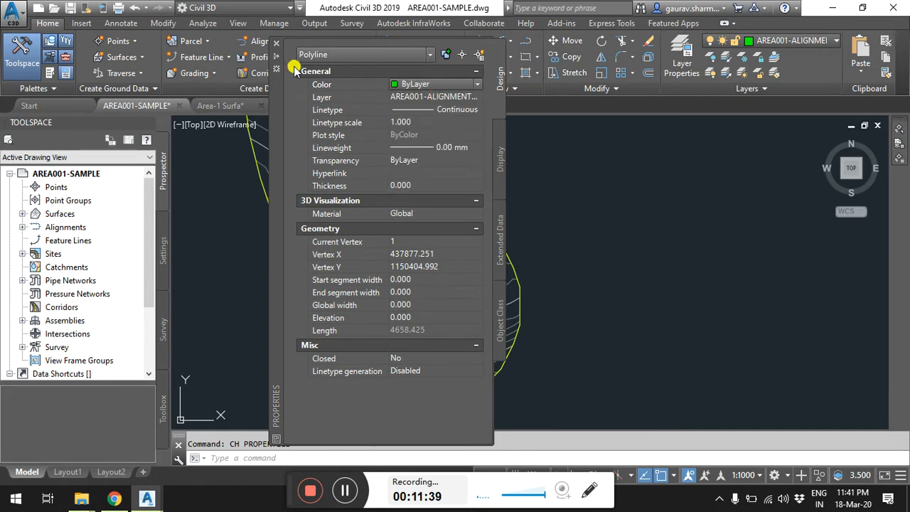
click(277, 45)
key(Escape)
mouse_move(517, 317)
middle_down()
mouse_move(561, 247)
mouse_move(533, 254)
middle_up()
scroll(559, 248, down, 5)
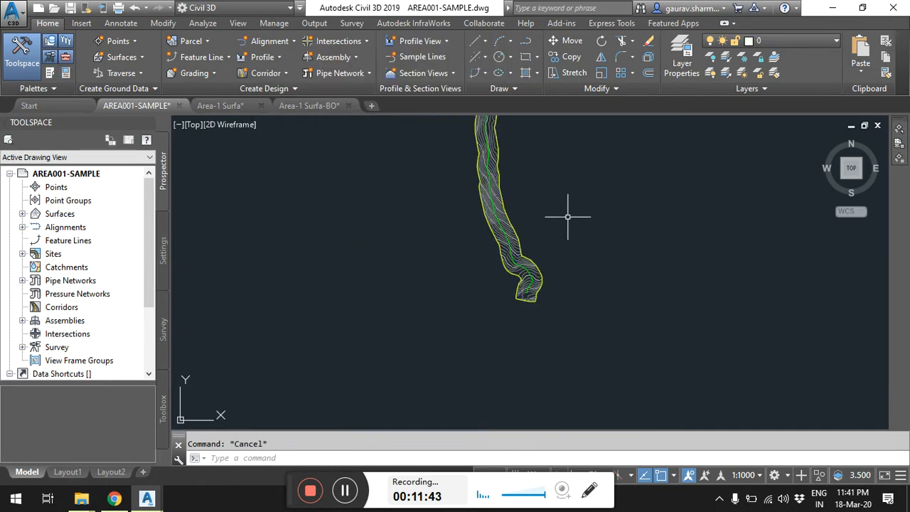
scroll(431, 217, up, 5)
mouse_move(646, 335)
middle_down()
mouse_move(553, 299)
mouse_move(555, 396)
middle_up()
scroll(471, 173, up, 4)
click(507, 159)
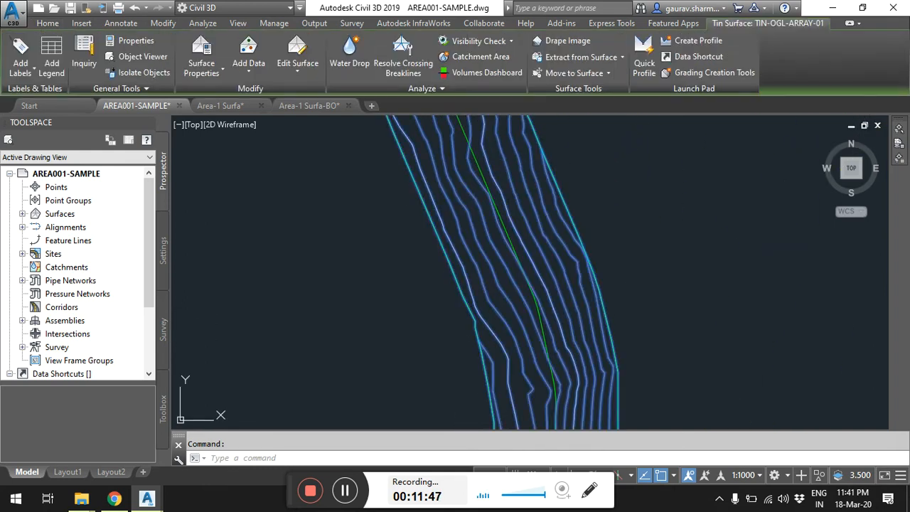
right_click(507, 159)
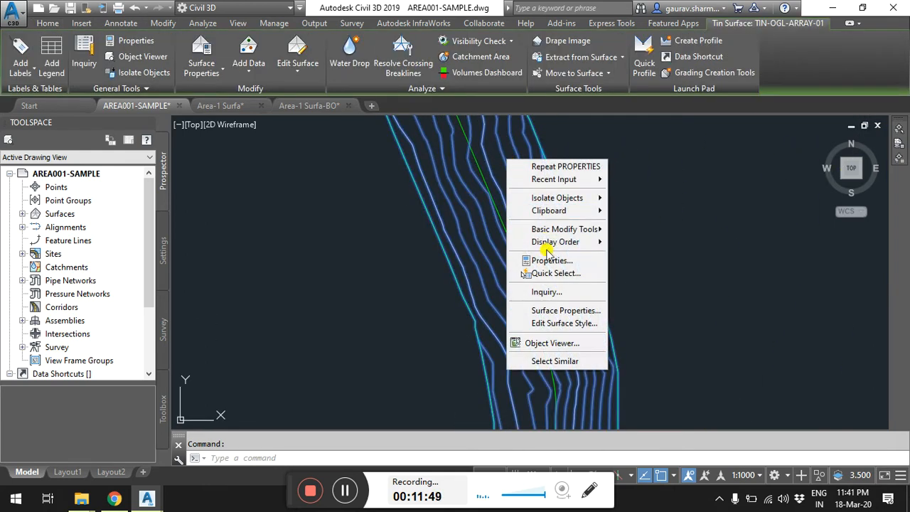
click(547, 320)
click(475, 384)
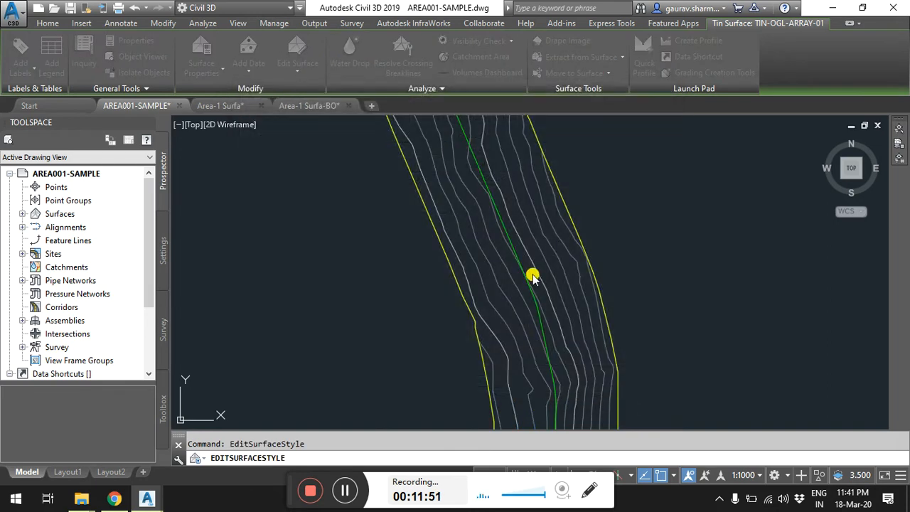
key(Escape)
Set the TIN surface's style to Contours 2m and 10m (Design) in its surface properties and apply it.
click(541, 249)
right_click(540, 248)
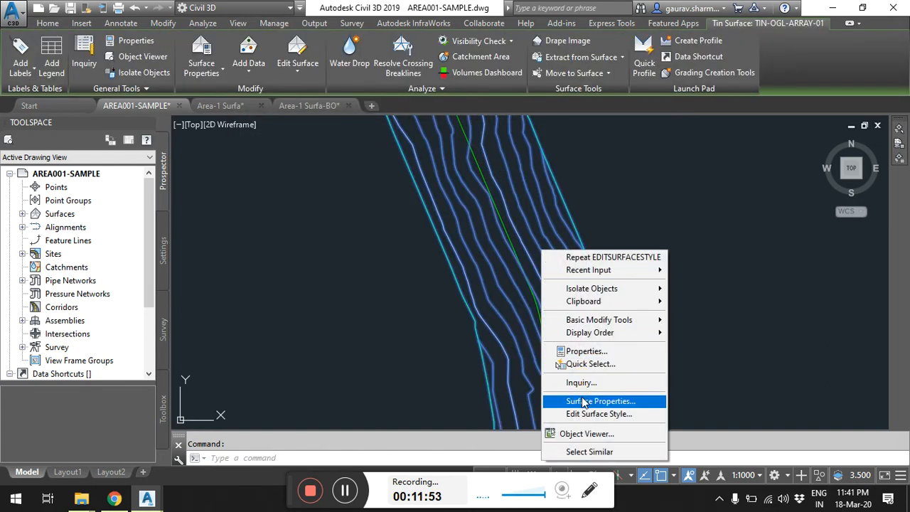
click(551, 400)
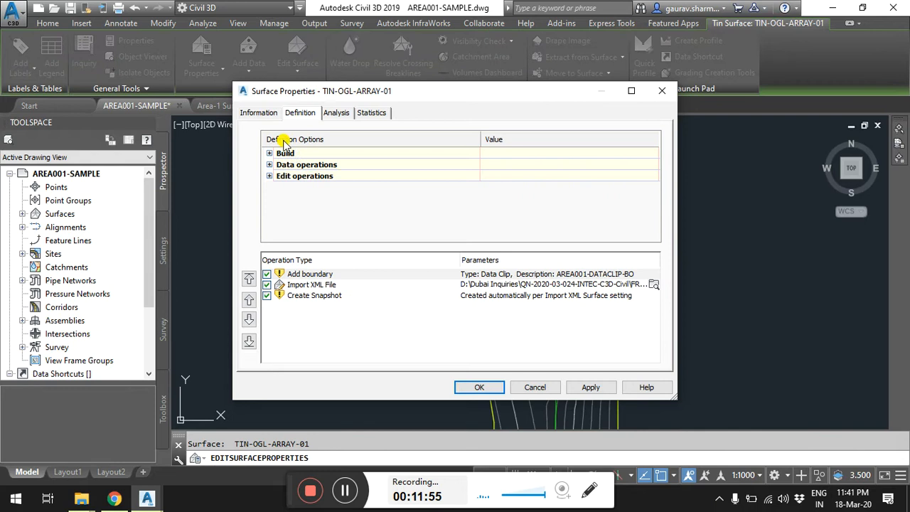
click(260, 113)
click(340, 251)
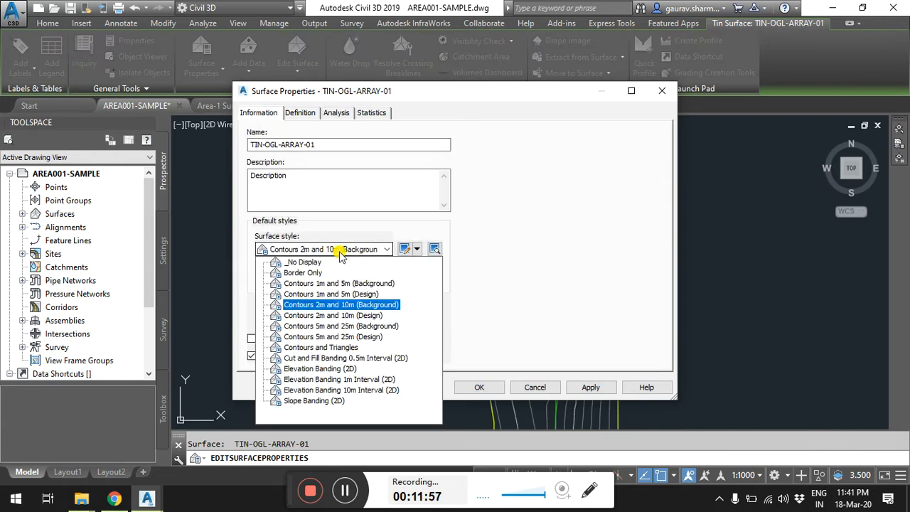
click(334, 315)
click(587, 390)
click(526, 387)
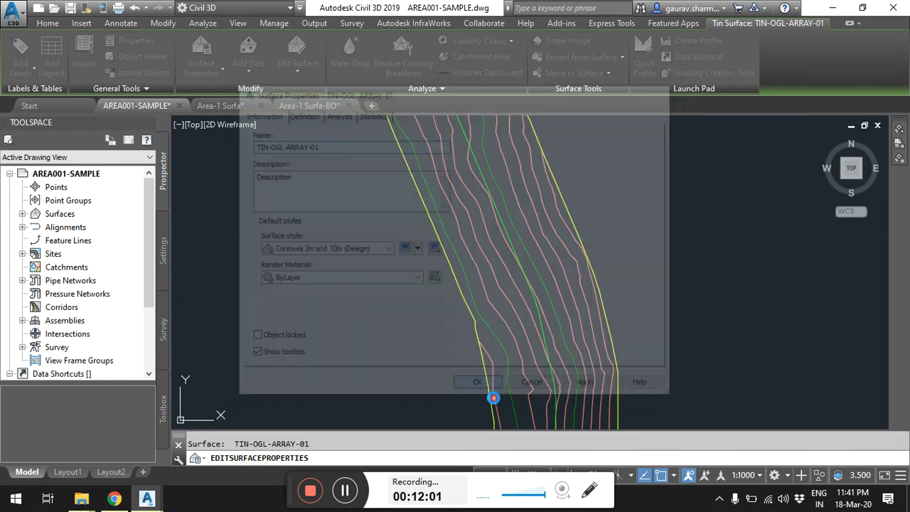
scroll(535, 281, down, 5)
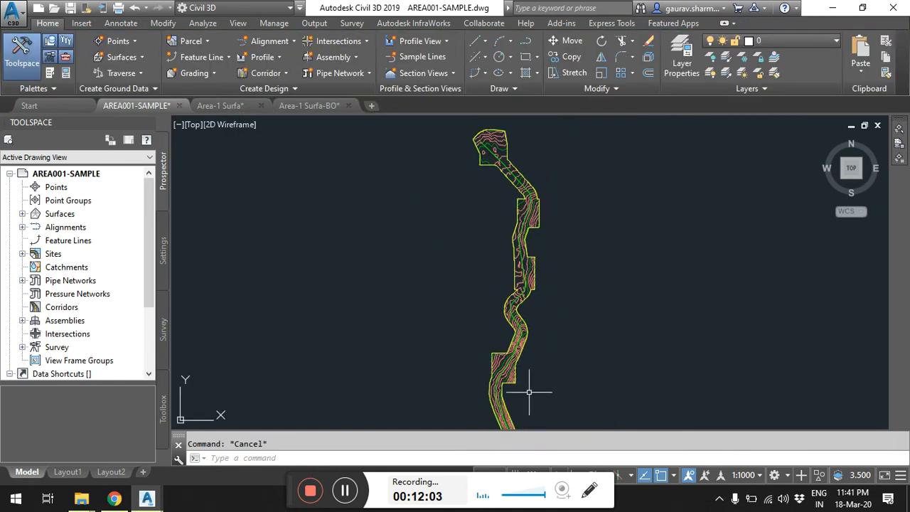
scroll(553, 310, up, 5)
scroll(553, 310, down, 5)
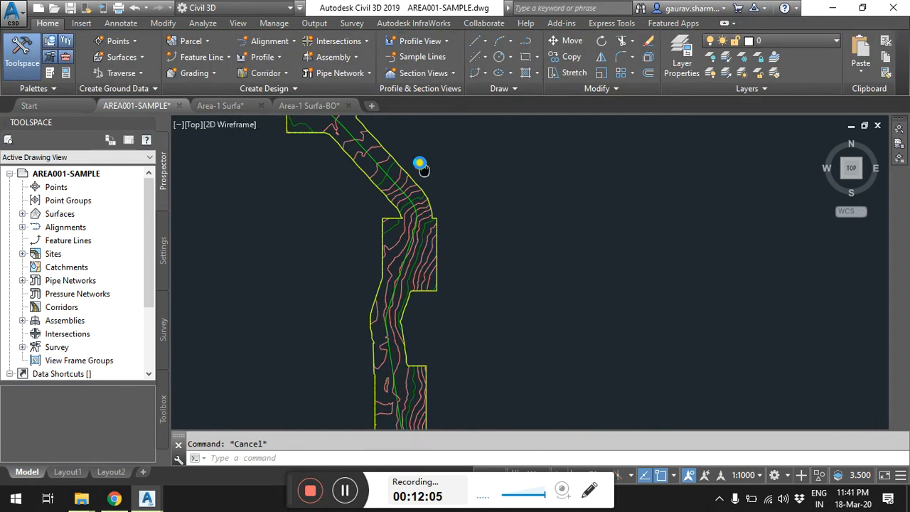
scroll(388, 237, up, 5)
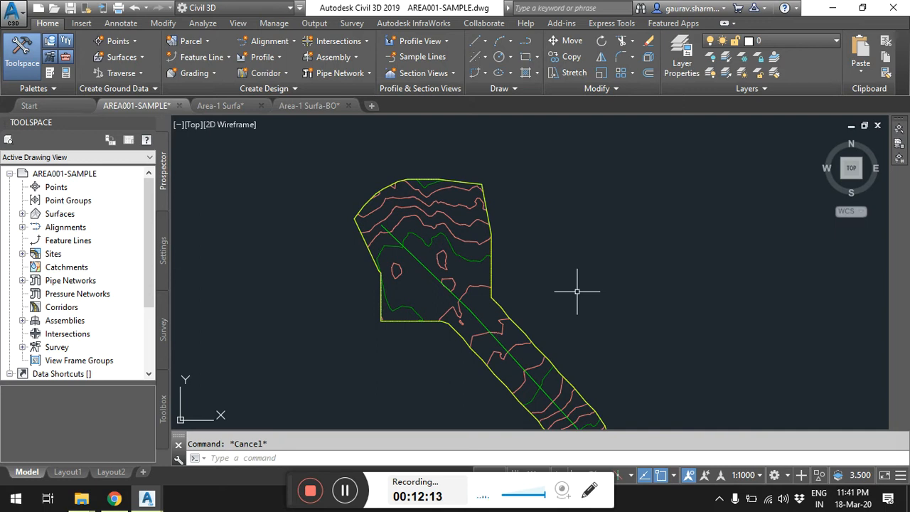
scroll(576, 291, down, 6)
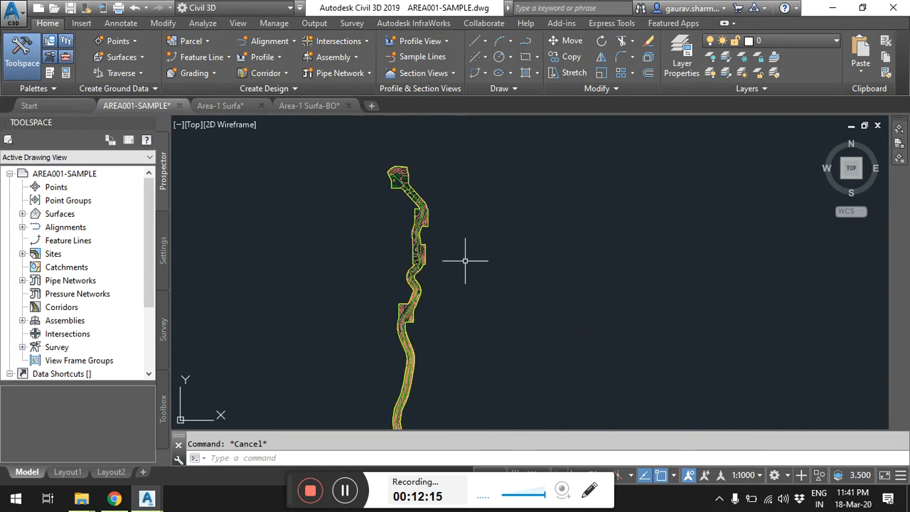
Start creating an alignment from objects, using the green road centreline polyline picked near its southern end.
click(269, 41)
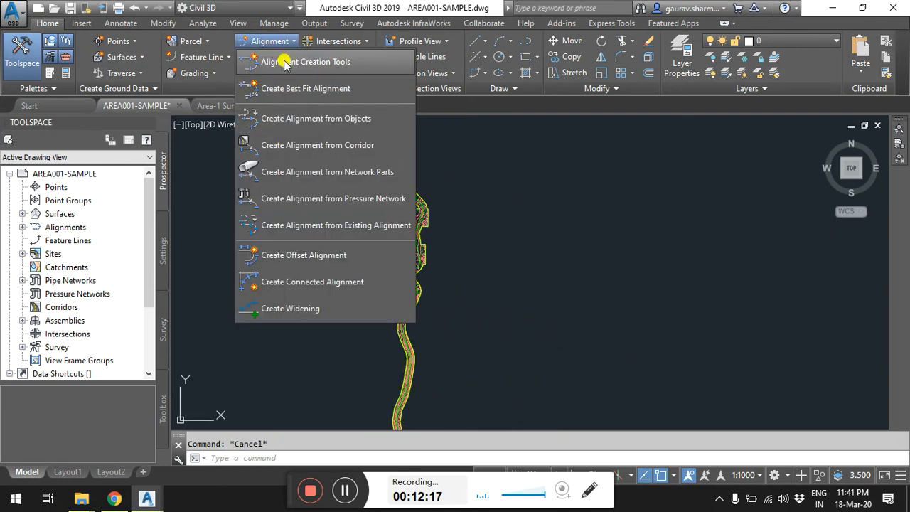
click(307, 119)
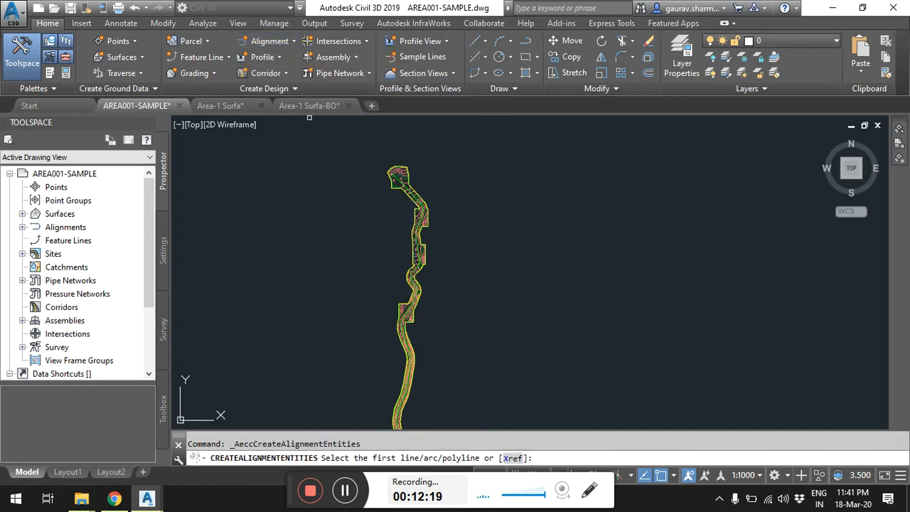
scroll(460, 355, down, 3)
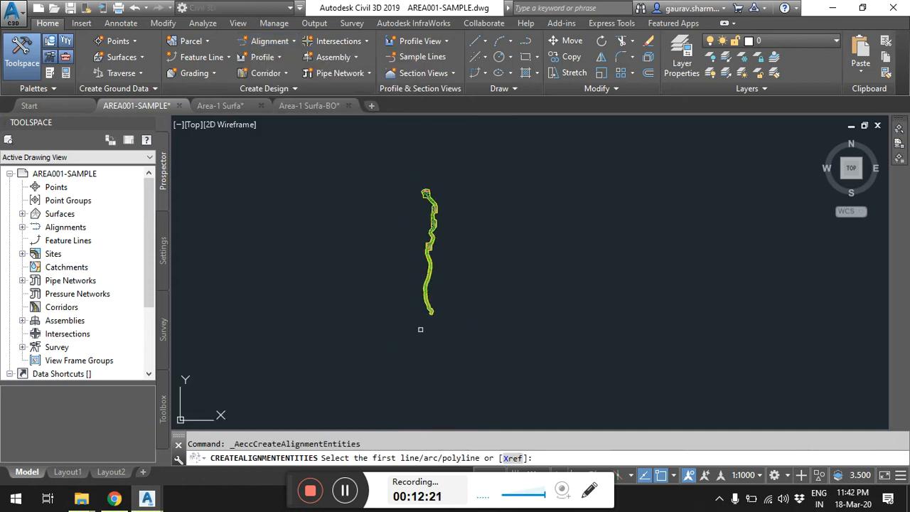
scroll(420, 329, up, 8)
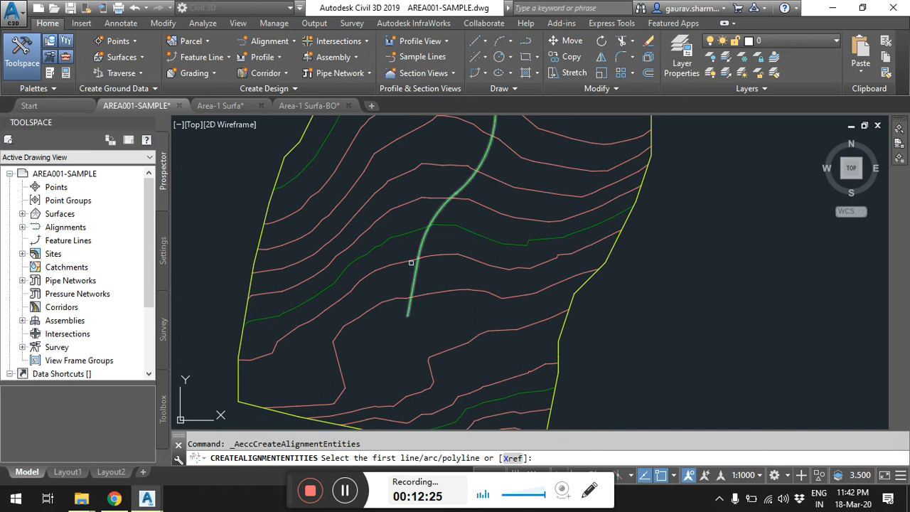
middle_drag(407, 316, 412, 330)
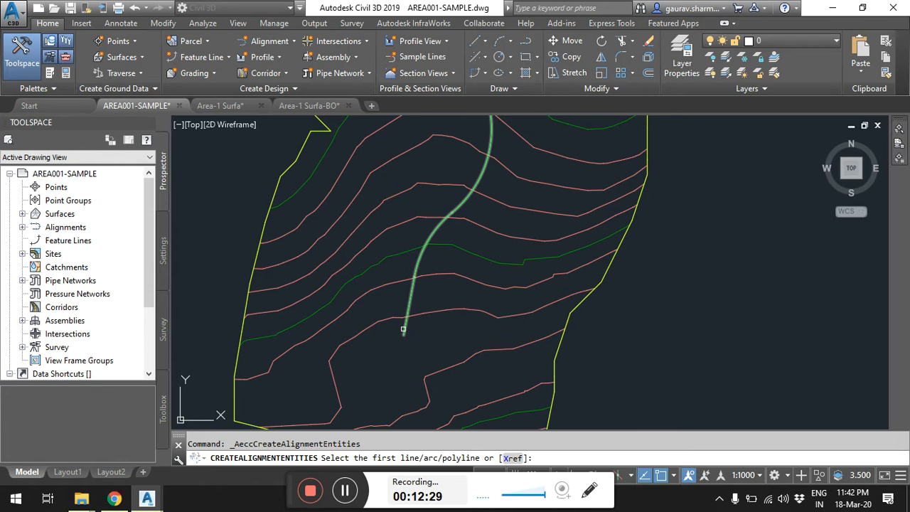
click(404, 330)
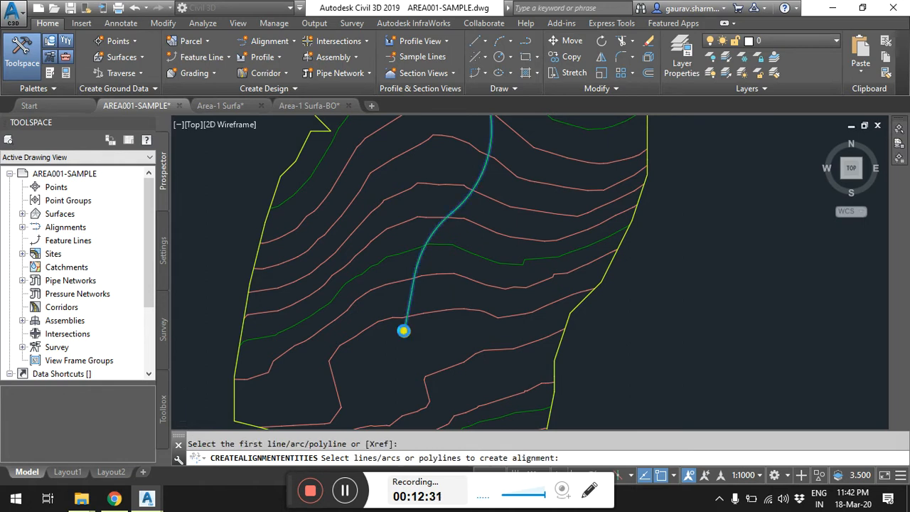
scroll(403, 330, down, 5)
mouse_move(413, 243)
middle_down()
mouse_move(434, 308)
mouse_move(462, 227)
middle_up()
scroll(399, 261, up, 8)
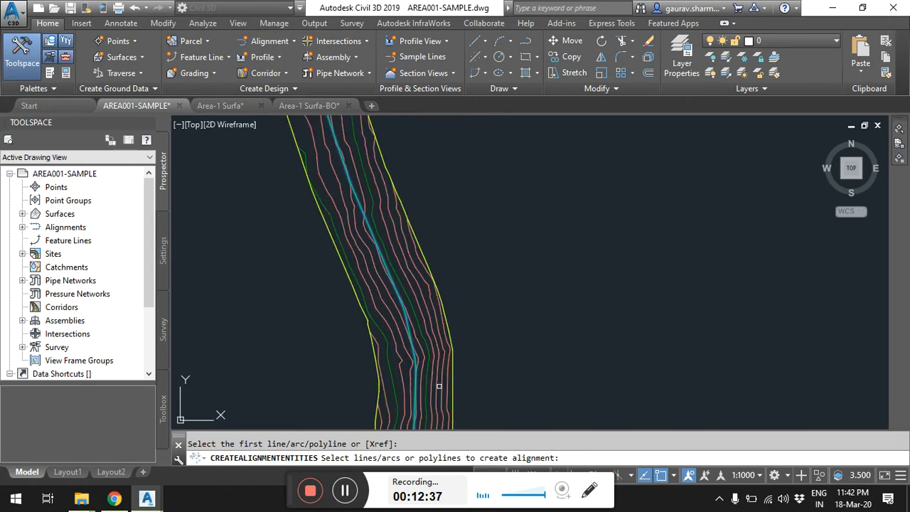
middle_drag(420, 349, 458, 230)
key(Return)
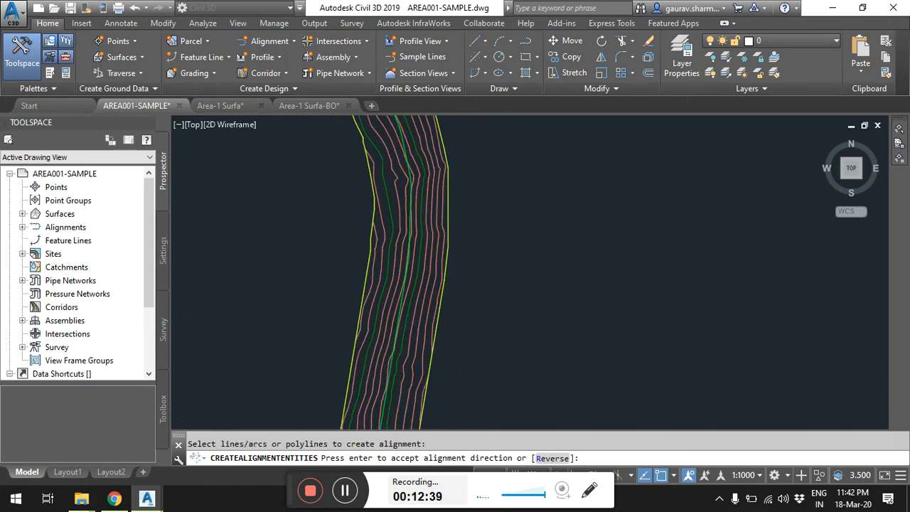
Check the direction arrow on the road centreline and accept the alignment direction without reversing it.
scroll(460, 266, down, 4)
middle_drag(459, 269, 432, 206)
middle_drag(438, 312, 435, 282)
scroll(419, 263, up, 6)
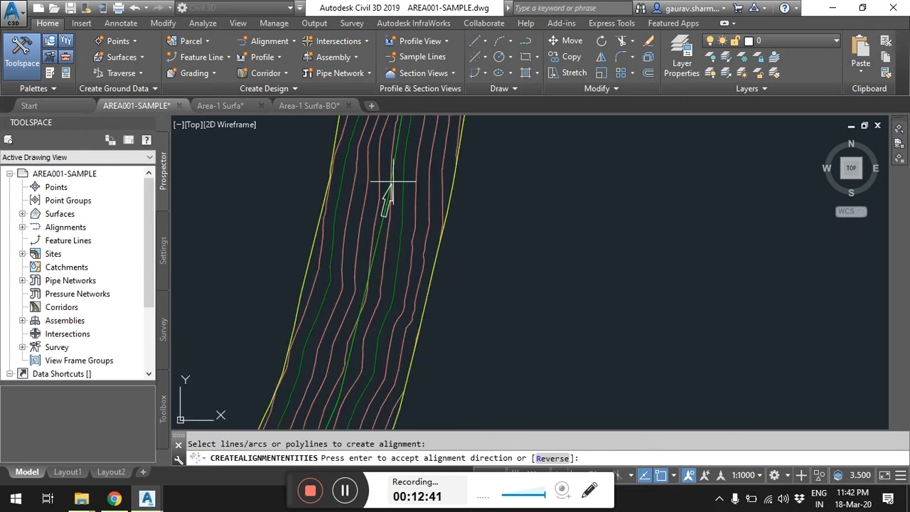
scroll(383, 245, down, 2)
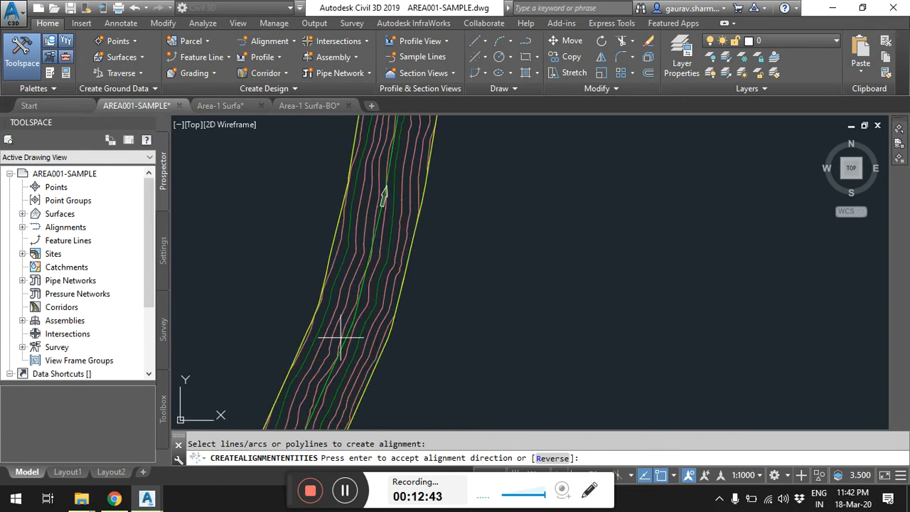
scroll(382, 317, down, 2)
scroll(389, 228, up, 2)
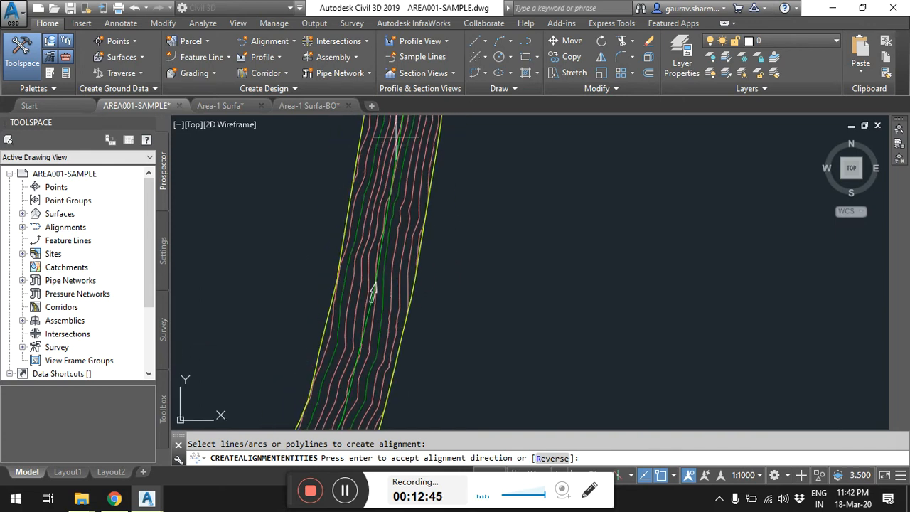
scroll(433, 172, down, 3)
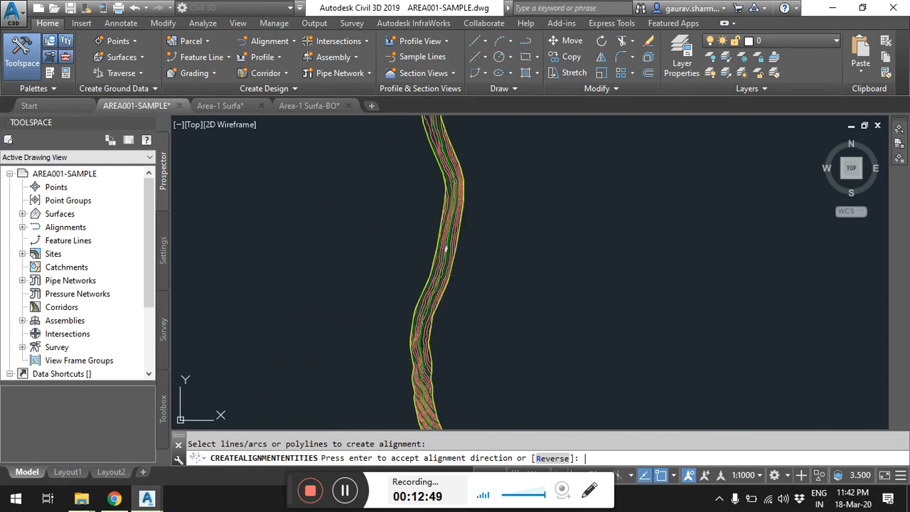
key(Return)
Name the alignment "Alignment - AREA001 - ACCESS ROAD" and turn off the design check set under criteria-based design.
drag(384, 85, 470, 84)
text(AREA001 - ACCESS ROAD)
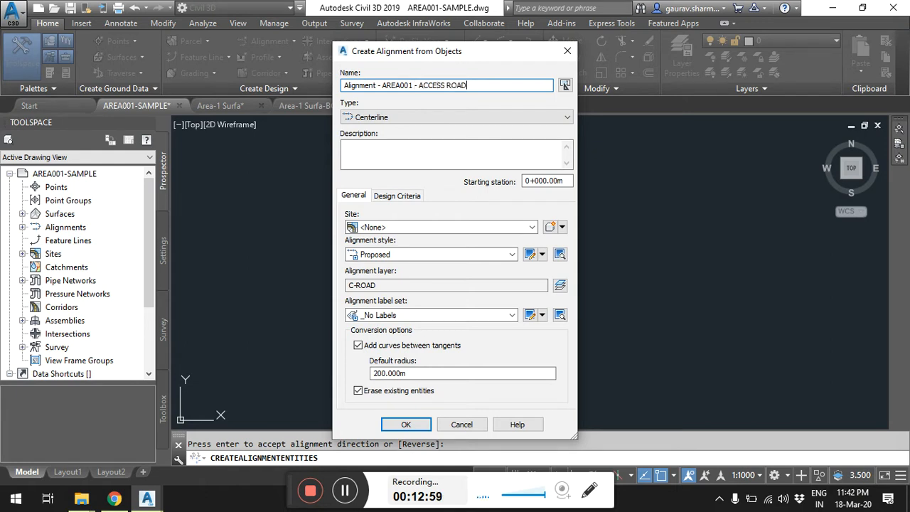
click(380, 195)
click(363, 196)
click(392, 197)
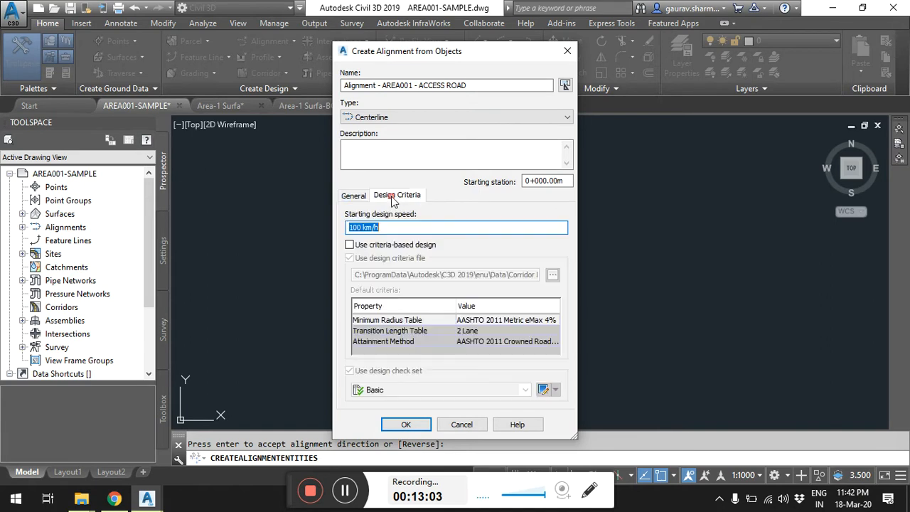
click(349, 246)
click(349, 370)
click(349, 245)
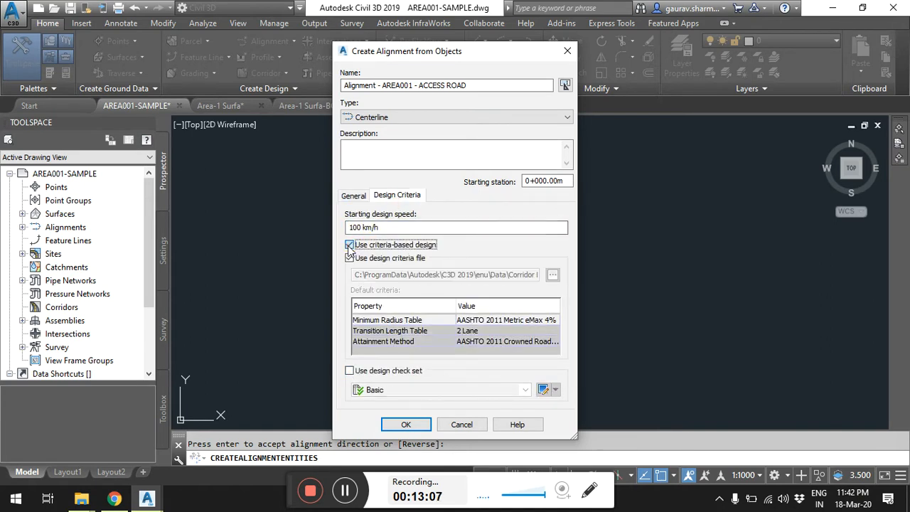
Keep the existing entities from being erased and set the alignment label set to Major and Minor only.
click(361, 197)
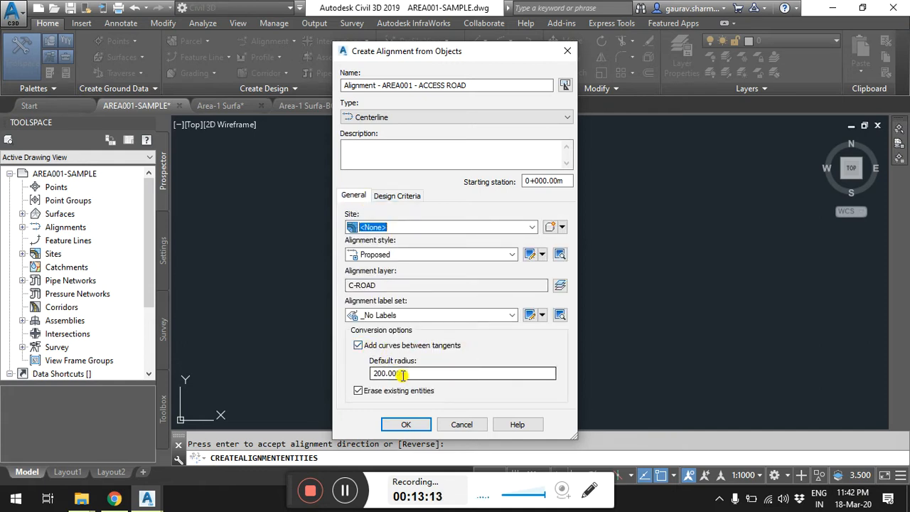
click(359, 391)
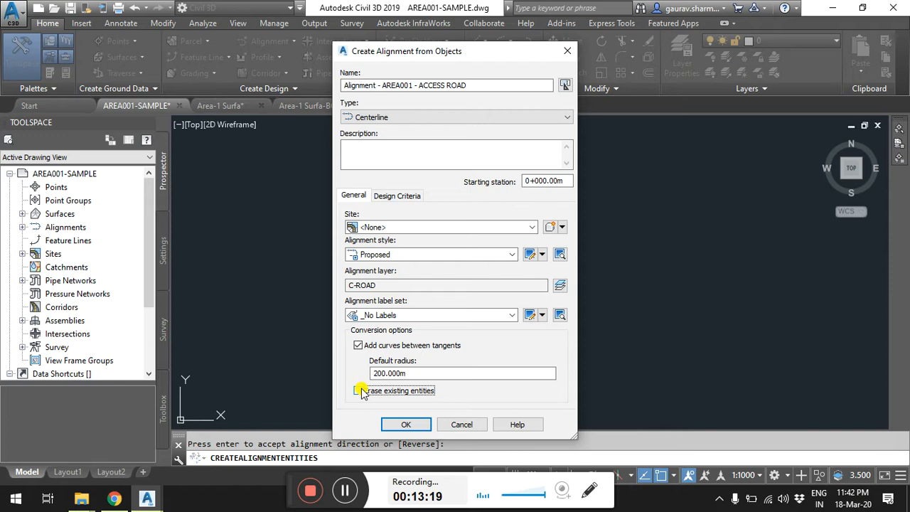
click(419, 315)
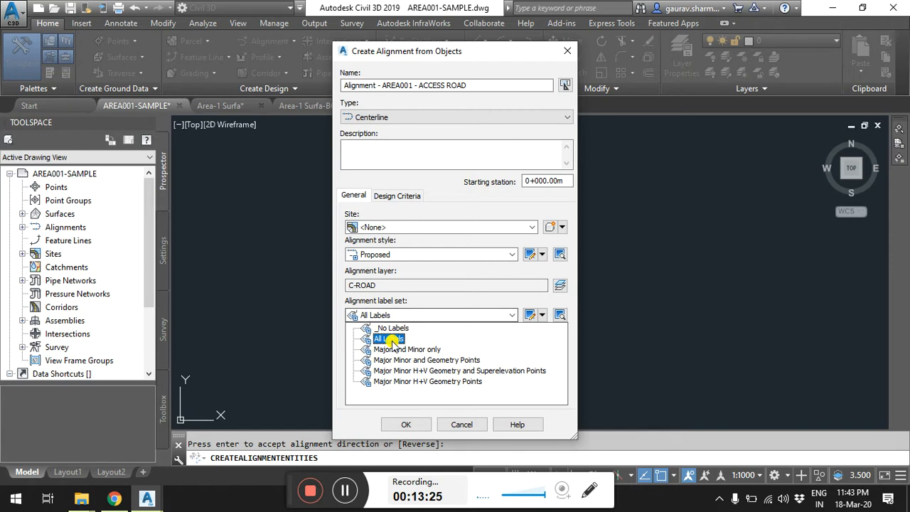
click(407, 349)
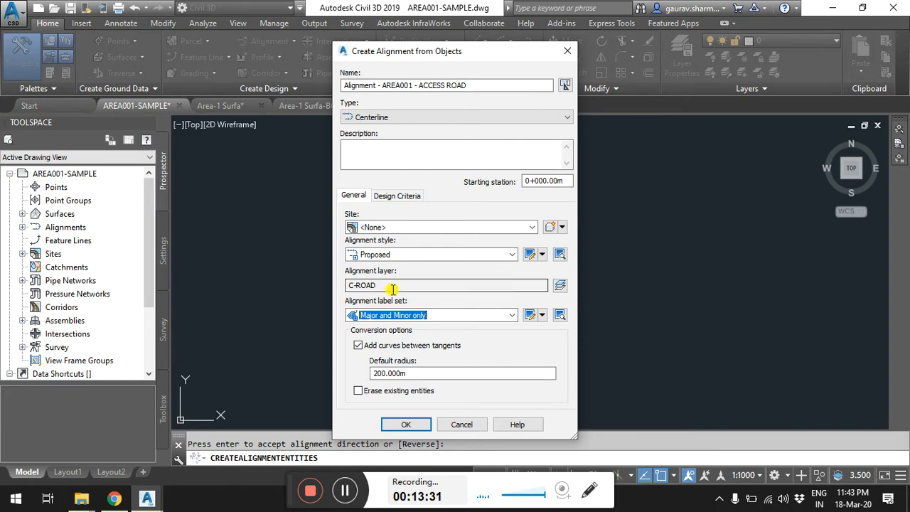
Create the alignment on layer C-ROAD with the Proposed style and site set to <None>.
drag(377, 284, 360, 285)
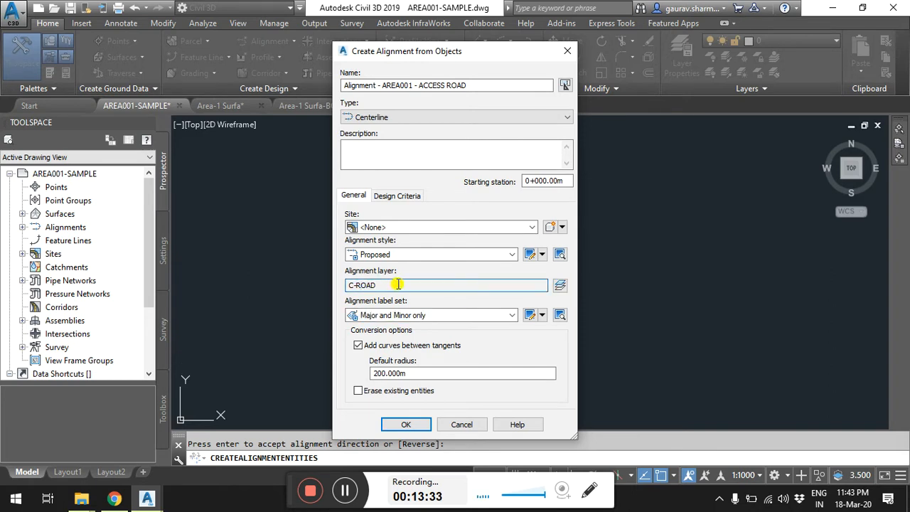
click(412, 256)
click(412, 255)
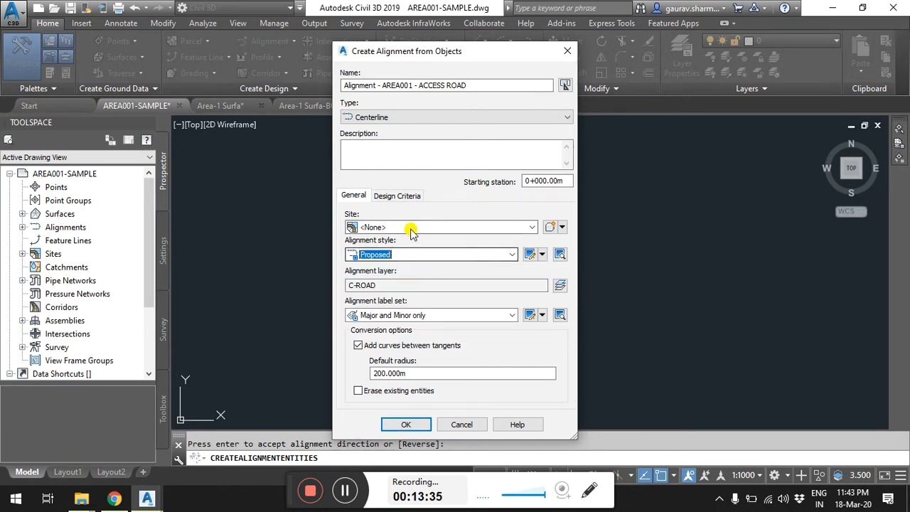
click(411, 228)
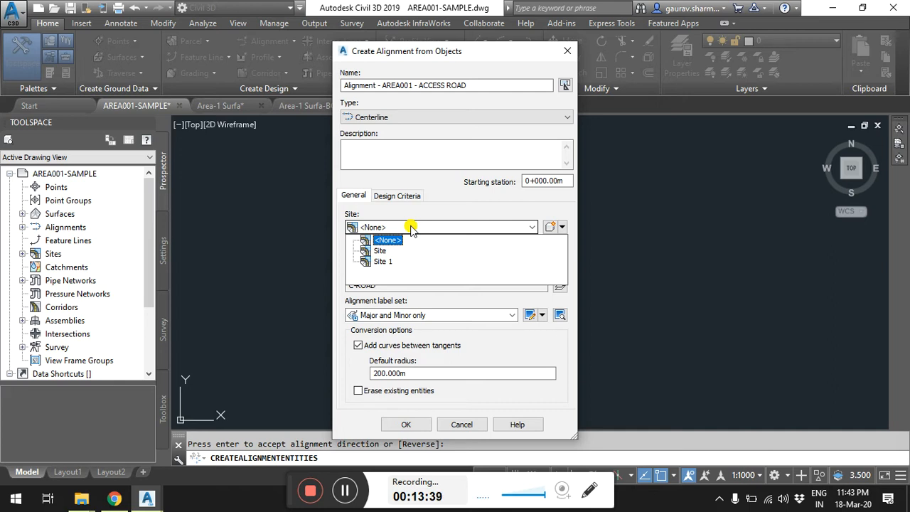
click(403, 241)
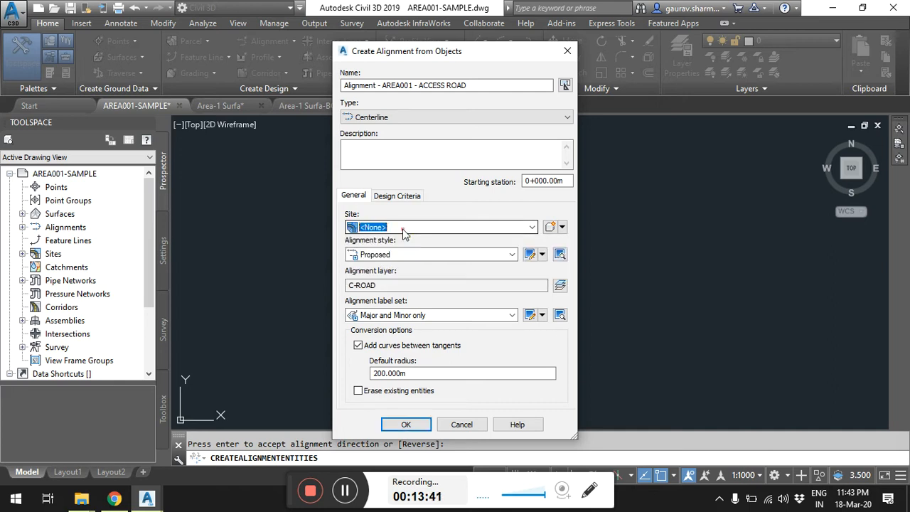
click(418, 423)
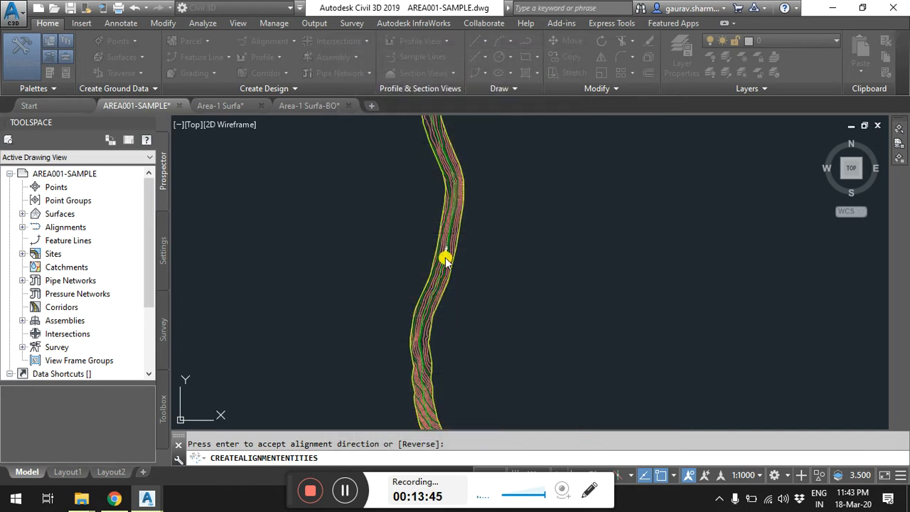
Inspect the station labels along the new alignment, including the northern end and the southern start of the road.
scroll(447, 262, up, 5)
scroll(447, 263, down, 6)
scroll(528, 276, down, 6)
middle_drag(528, 276, 532, 333)
scroll(516, 295, up, 8)
middle_drag(537, 395, 451, 206)
scroll(456, 263, up, 8)
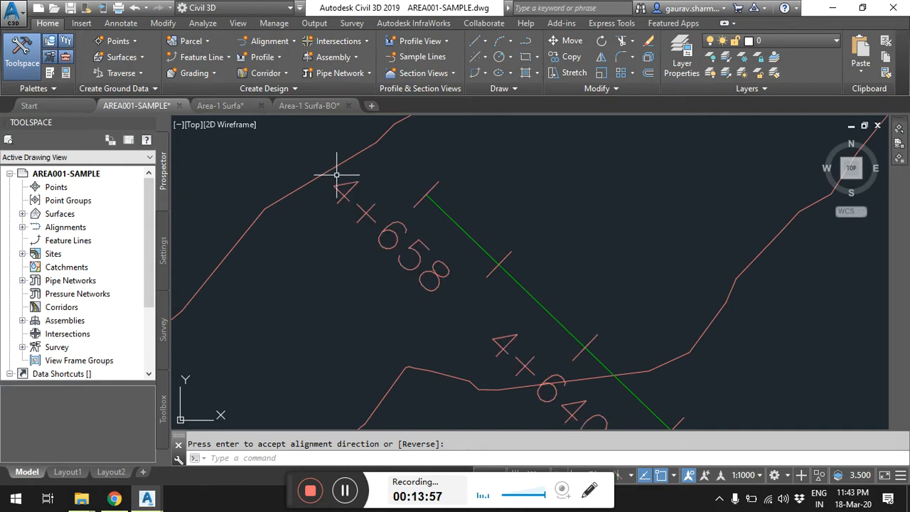
scroll(445, 266, down, 10)
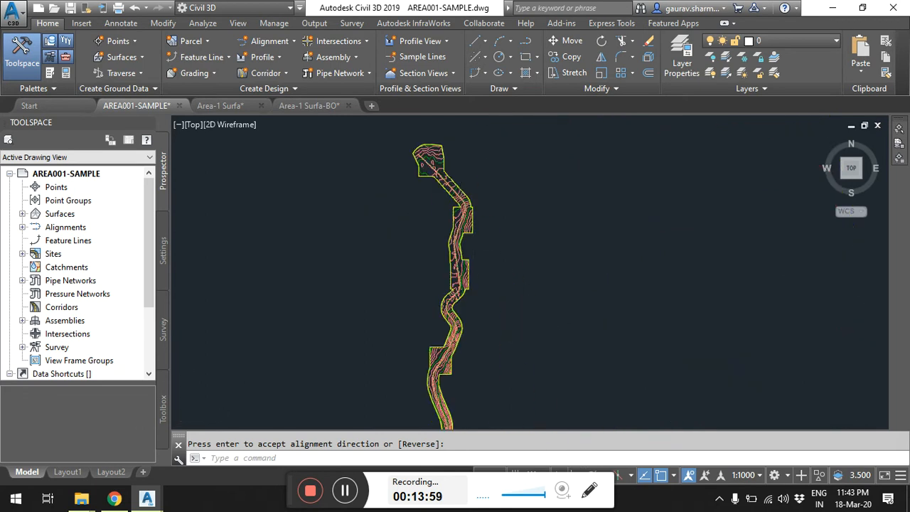
scroll(441, 256, up, 4)
scroll(433, 278, down, 3)
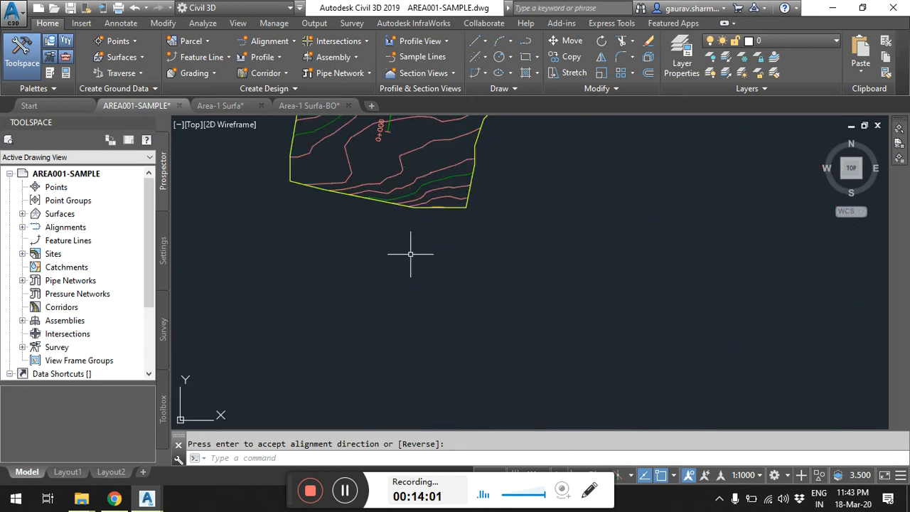
Add the TIN-OGL-ARRAY-01 surface to a new surface profile for Alignment - AREA001 - ACCESS ROAD over its full station range.
scroll(416, 284, up, 2)
scroll(419, 255, down, 6)
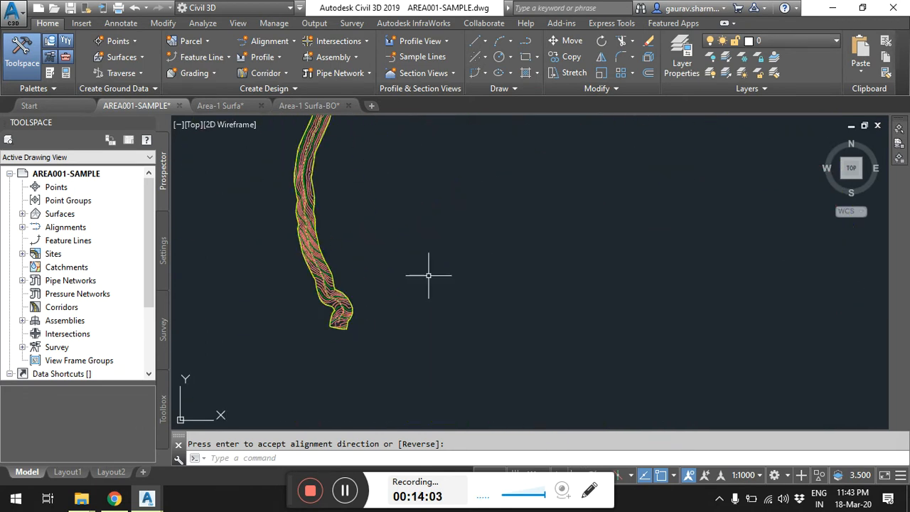
scroll(420, 323, right, 5)
scroll(420, 323, up, 3)
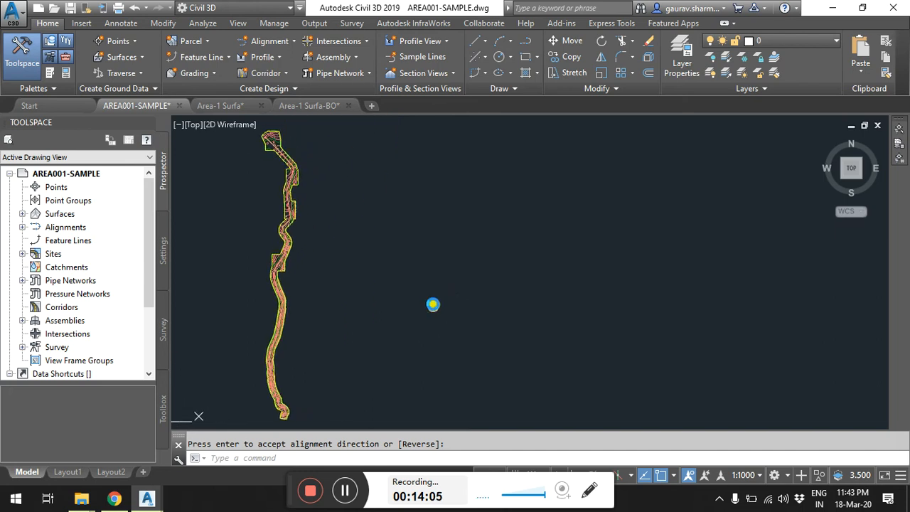
middle_drag(437, 305, 438, 304)
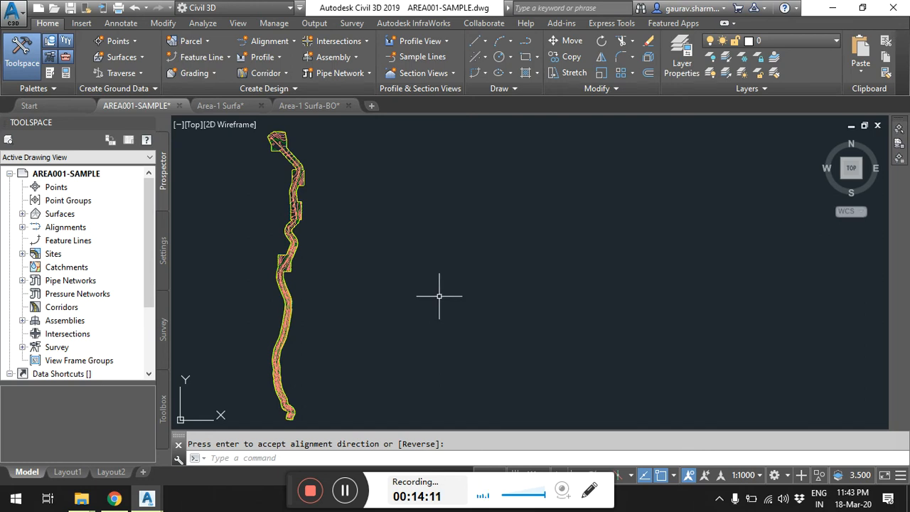
click(263, 57)
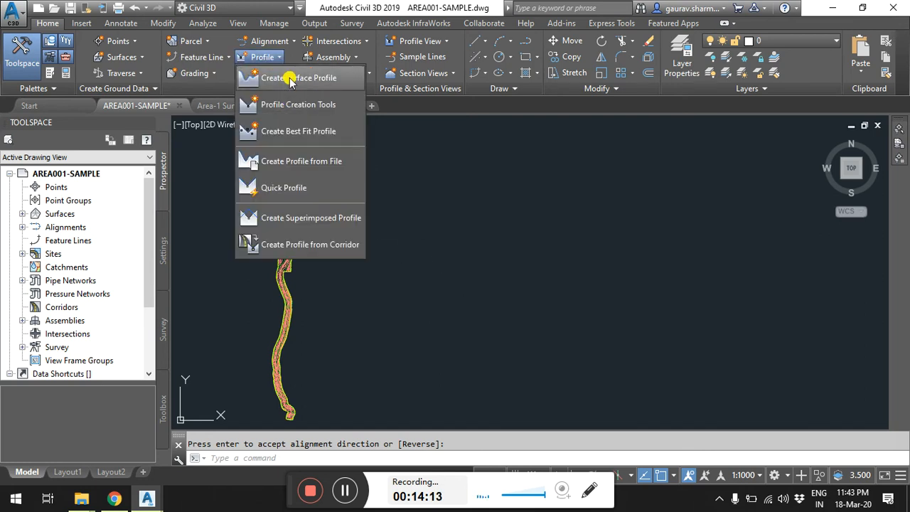
click(289, 77)
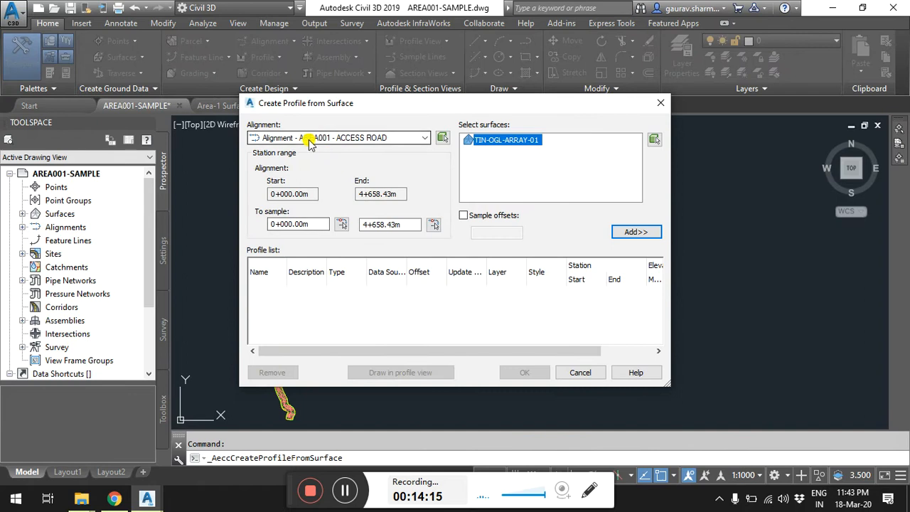
click(309, 140)
click(308, 153)
click(507, 142)
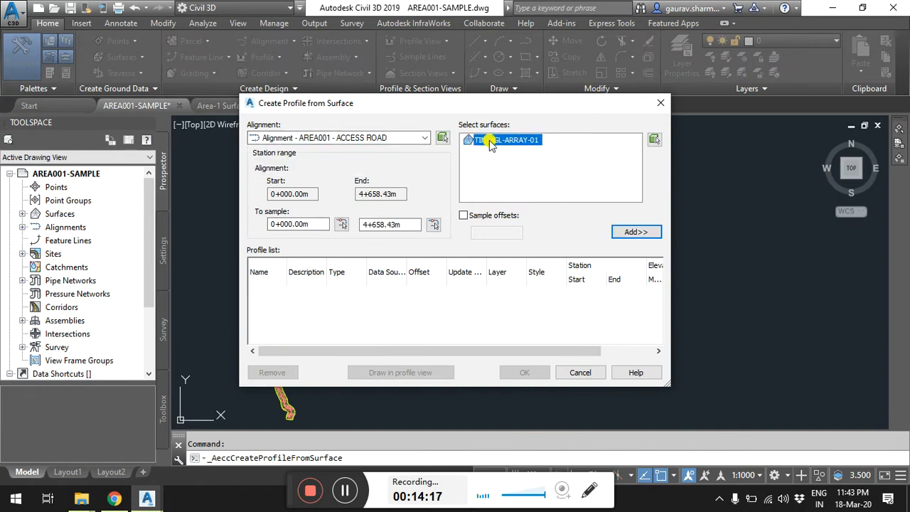
click(614, 237)
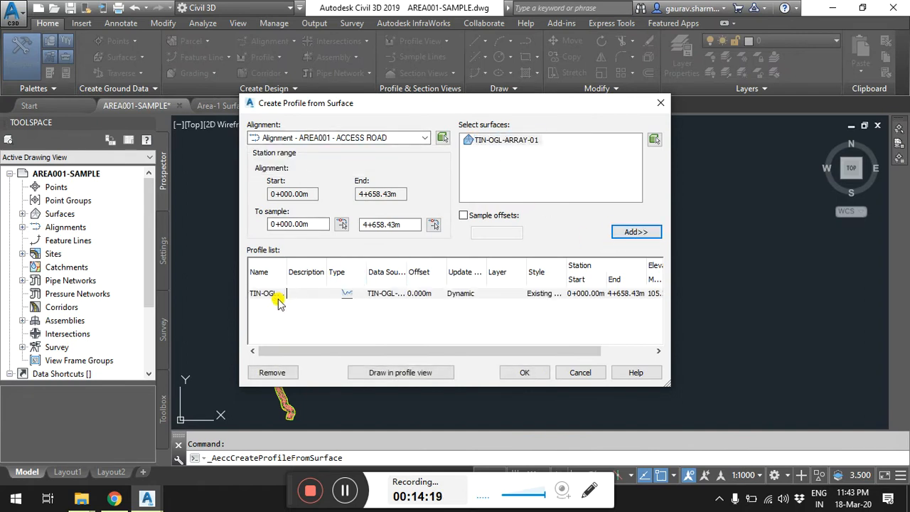
Widen the profile list's Name column, check the listed profile's data, create the surface profile and dismiss the event viewer.
click(299, 290)
drag(287, 272, 316, 272)
drag(318, 351, 398, 357)
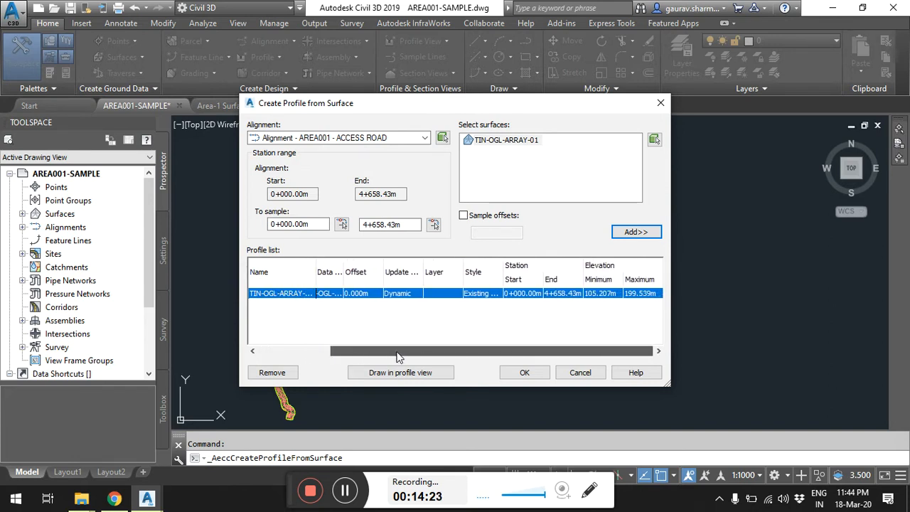
click(532, 372)
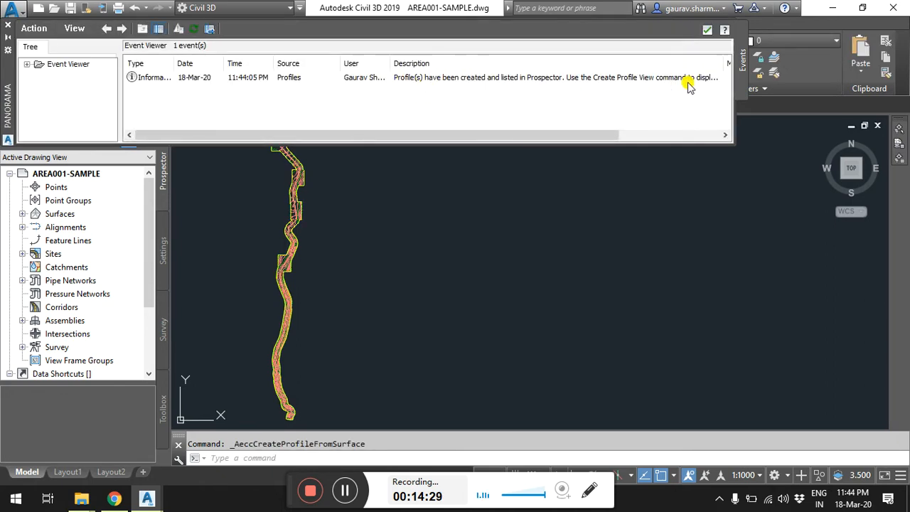
click(9, 31)
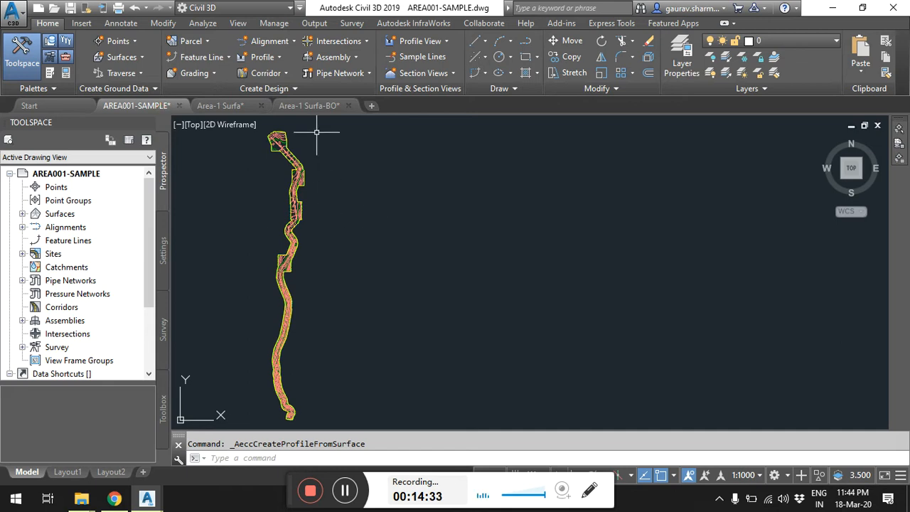
Set up a profile view for Alignment - AREA001 - ACCESS ROAD with the Profile View style and the automatic station range.
click(419, 42)
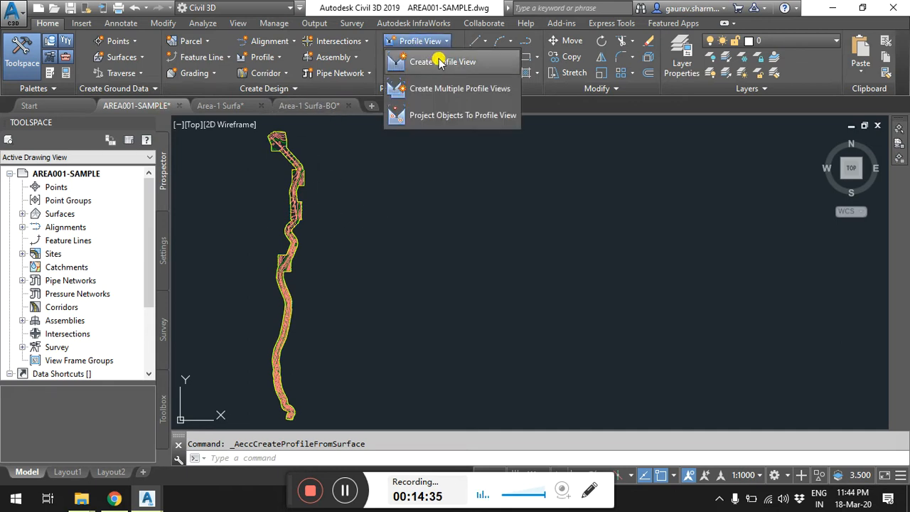
click(441, 61)
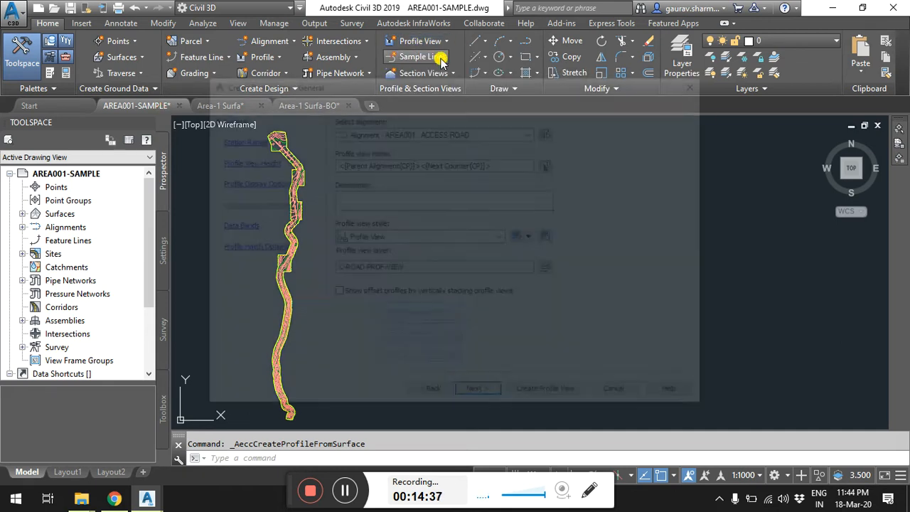
click(392, 132)
click(396, 135)
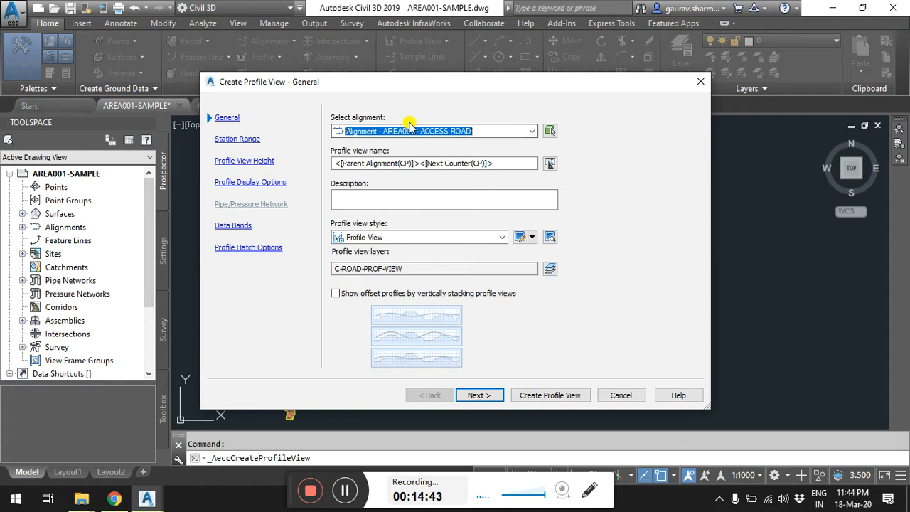
click(491, 396)
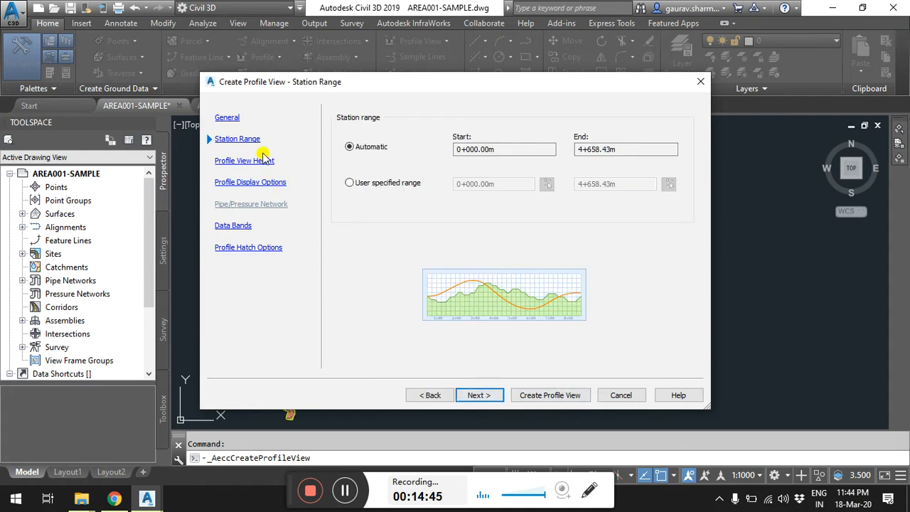
click(478, 396)
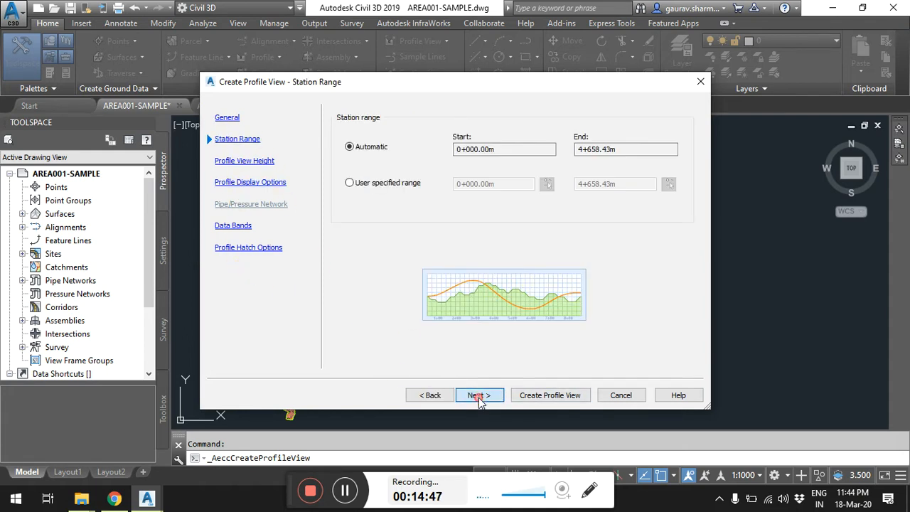
click(543, 397)
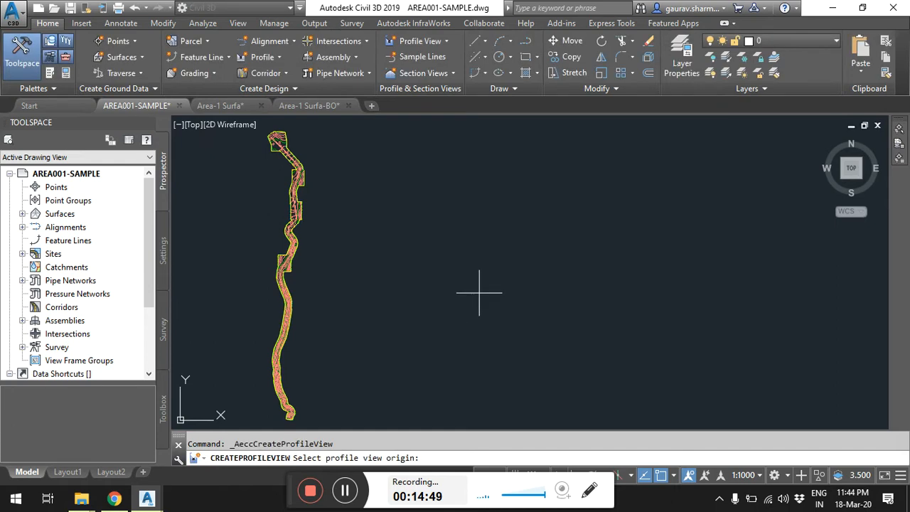
Place the profile view's origin in the empty area southeast of the road surface.
scroll(528, 216, down, 2)
middle_drag(530, 215, 438, 266)
scroll(550, 266, down, 2)
mouse_move(550, 267)
middle_down()
mouse_move(468, 186)
mouse_move(520, 226)
middle_up()
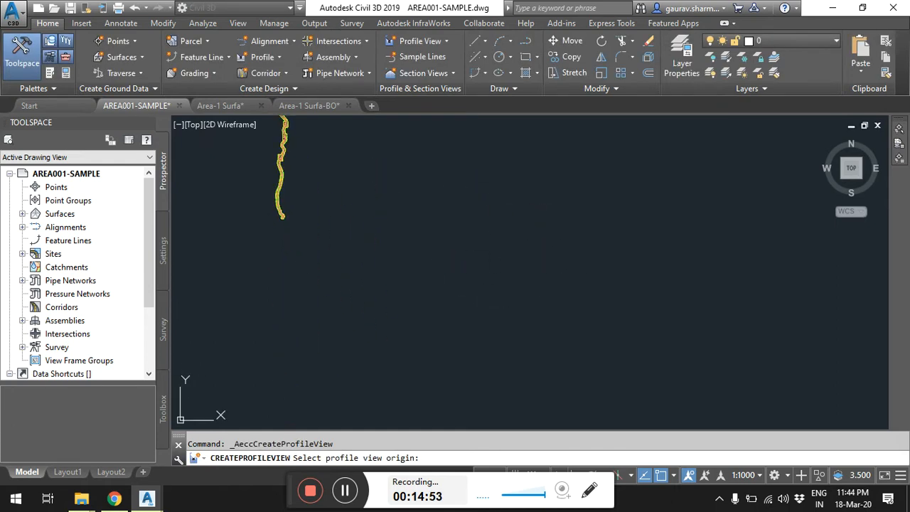
click(484, 308)
Inspect the new profile view's grid, ground line, and the elevation and station labels at its starting end.
scroll(514, 305, up, 4)
middle_drag(412, 286, 376, 318)
middle_drag(426, 315, 470, 369)
middle_drag(526, 359, 419, 434)
middle_drag(654, 319, 613, 253)
middle_drag(356, 350, 440, 308)
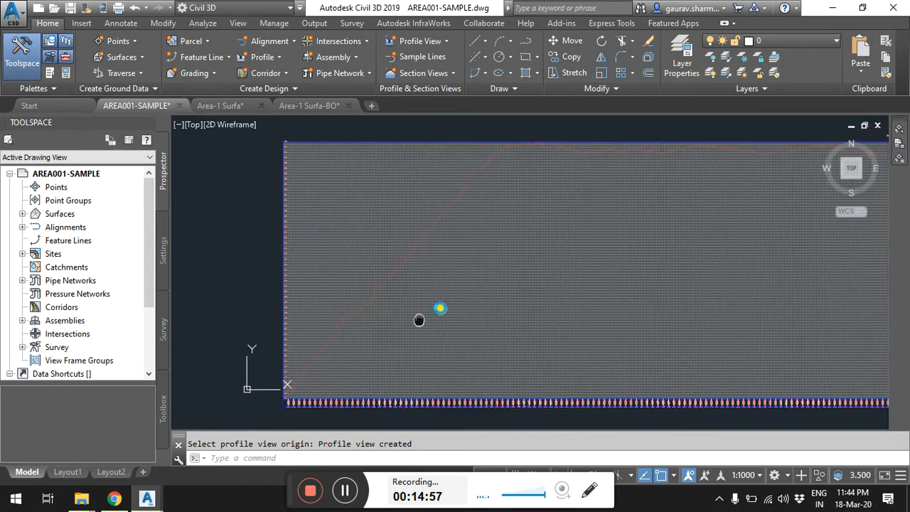
scroll(305, 345, up, 5)
middle_drag(340, 376, 330, 286)
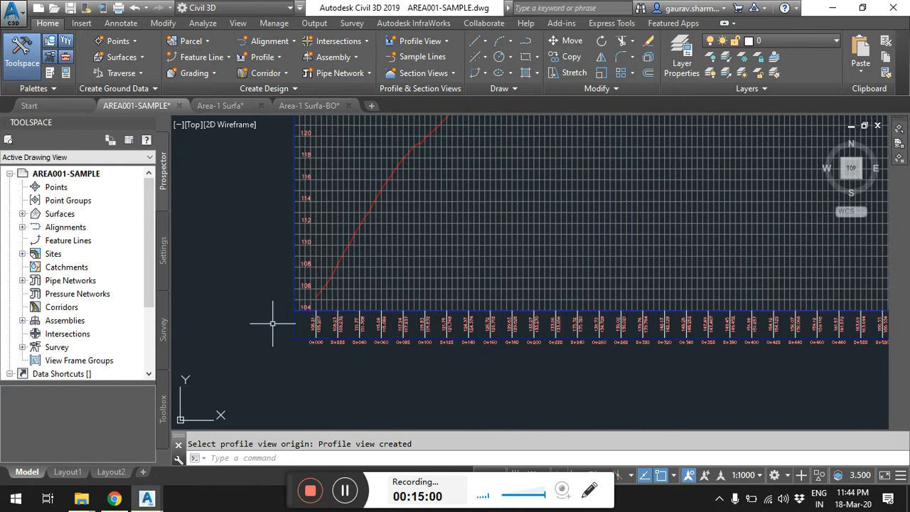
Hide the major and minor horizontal and vertical grid lines in the Profile View style.
click(319, 277)
right_click(309, 280)
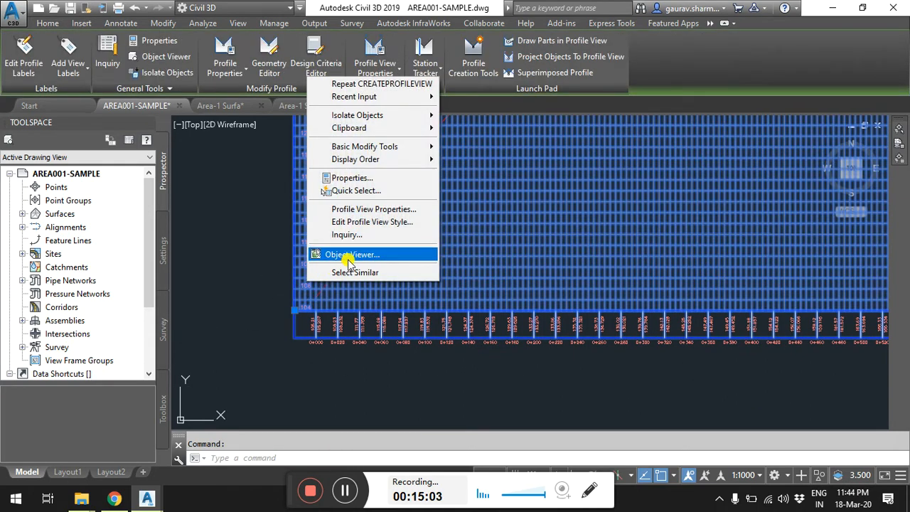
click(372, 222)
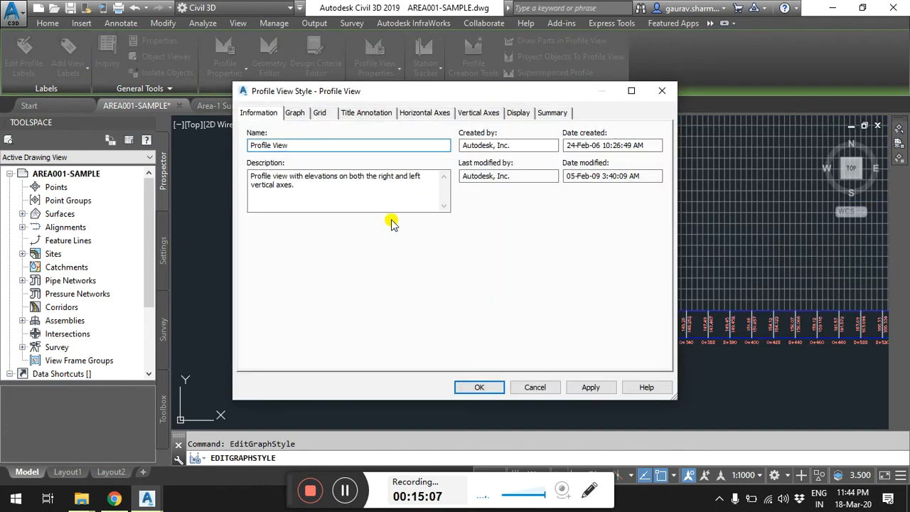
click(422, 113)
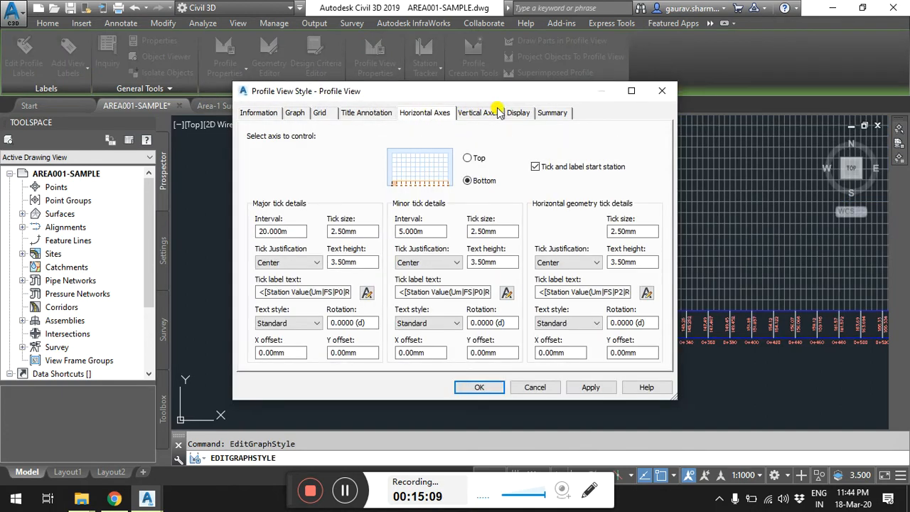
click(518, 114)
drag(655, 197, 675, 265)
drag(297, 177, 352, 184)
click(358, 212)
click(358, 223)
click(358, 235)
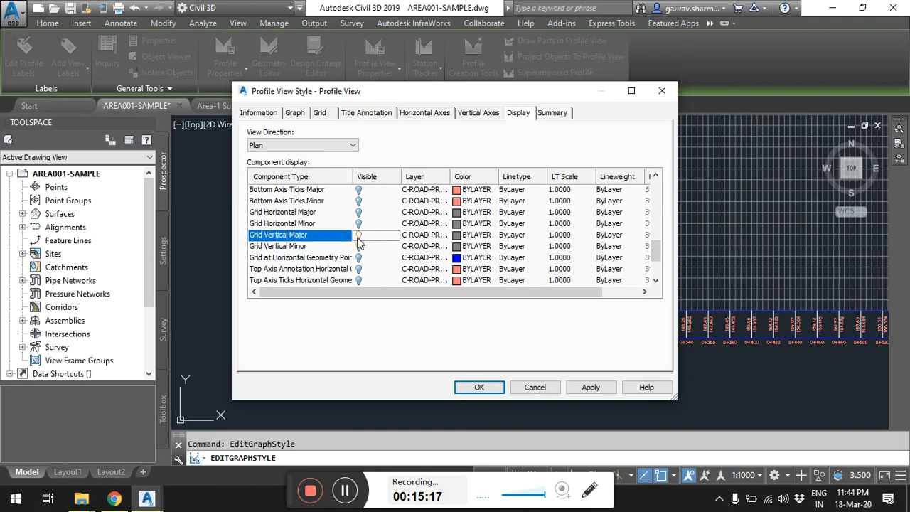
click(358, 246)
click(582, 388)
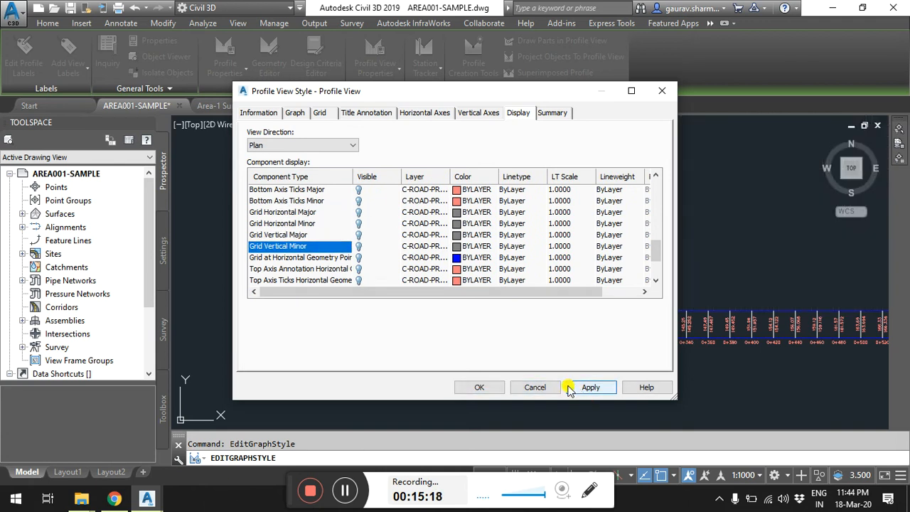
click(477, 389)
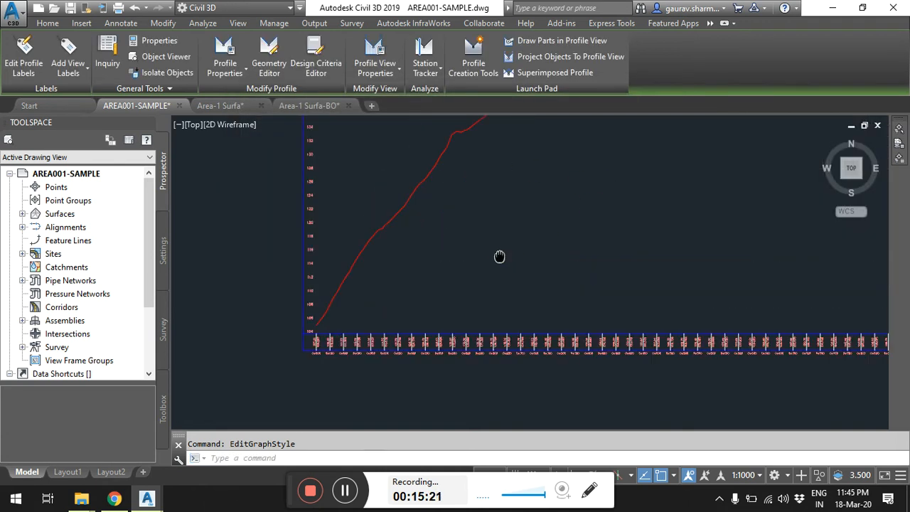
key(Escape)
Review the profile view's station, elevation, profile, band and hatch properties and close them without changes.
scroll(379, 320, down, 6)
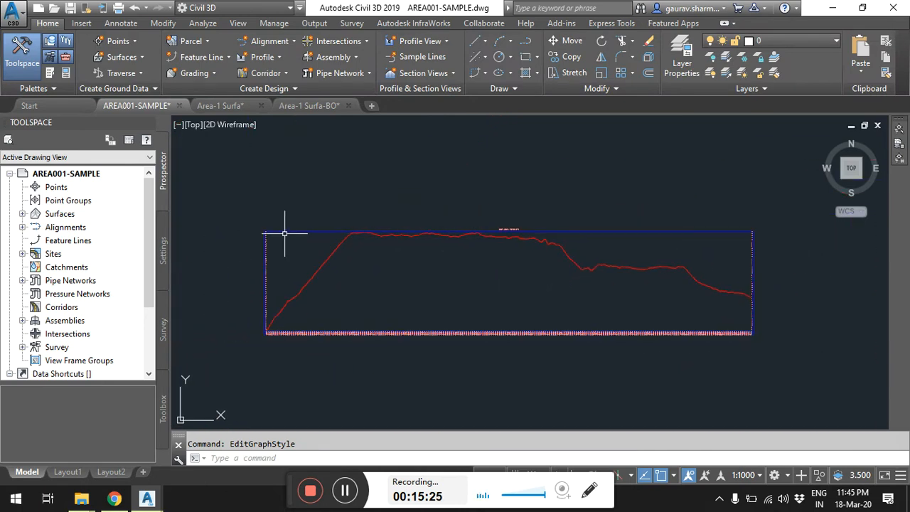
click(284, 233)
right_click(285, 233)
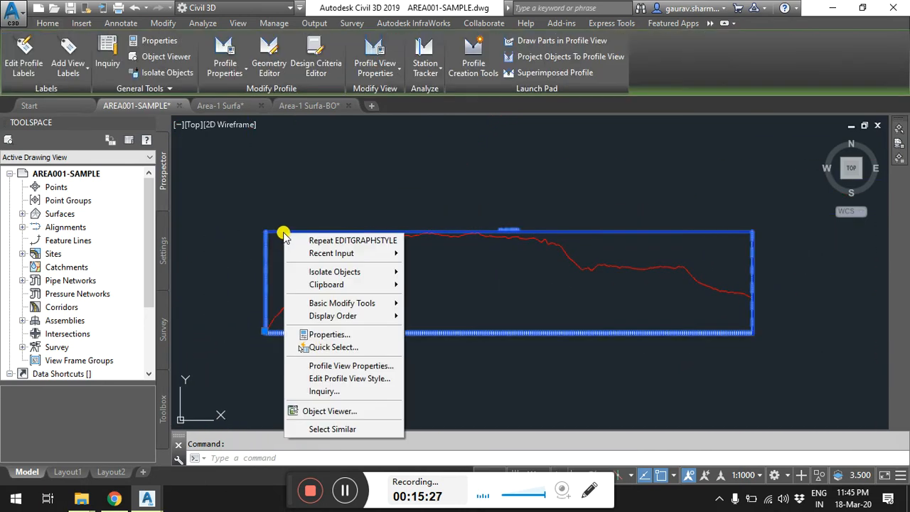
click(337, 366)
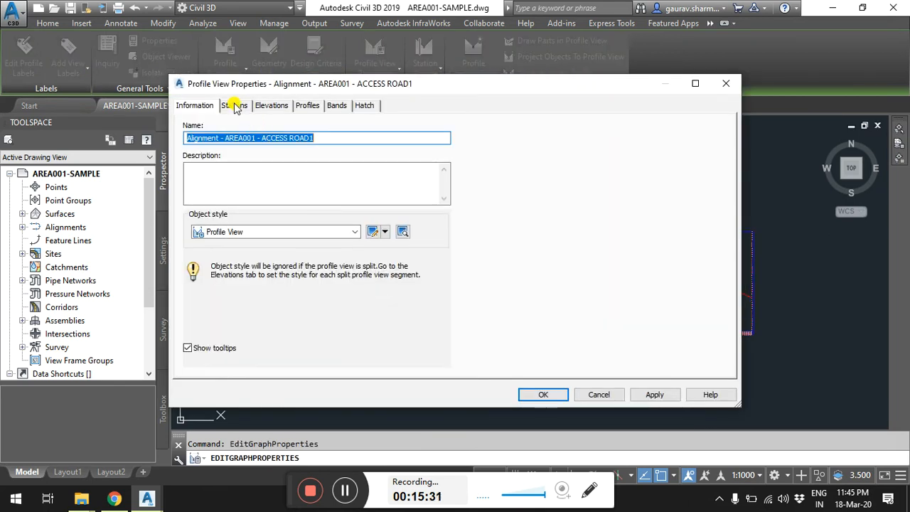
click(235, 106)
click(272, 107)
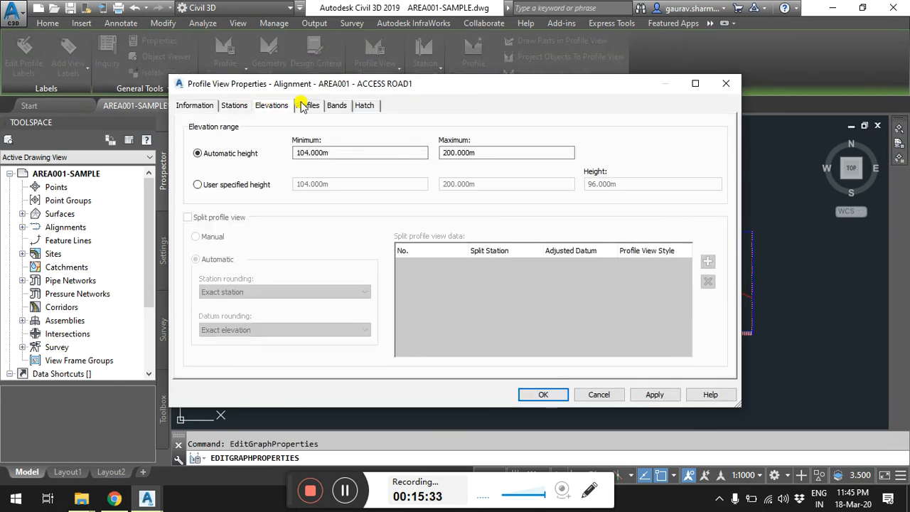
click(305, 106)
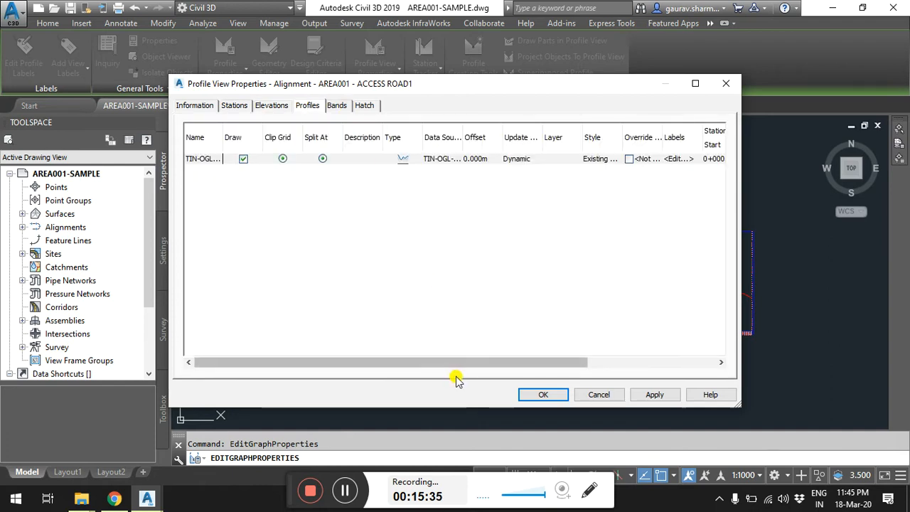
mouse_move(455, 362)
mouse_down()
mouse_move(631, 366)
mouse_move(357, 367)
mouse_up()
click(337, 105)
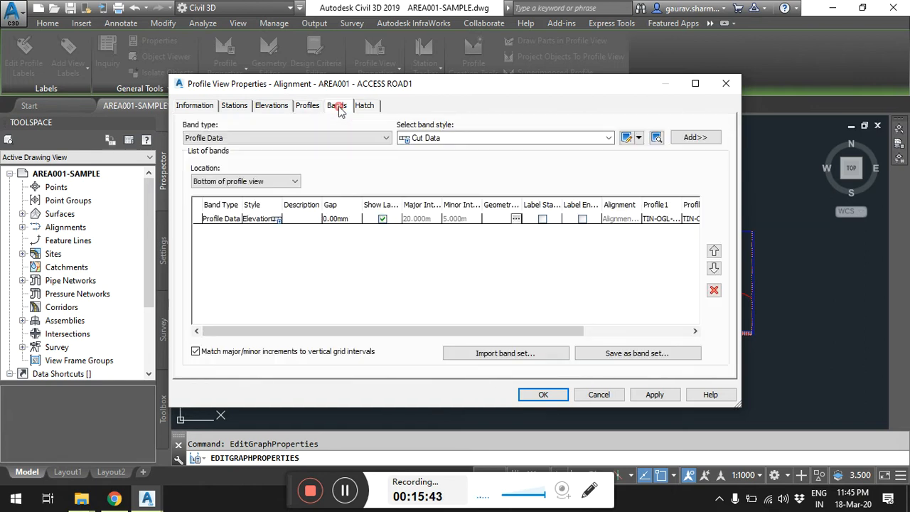
click(364, 105)
click(234, 105)
click(194, 105)
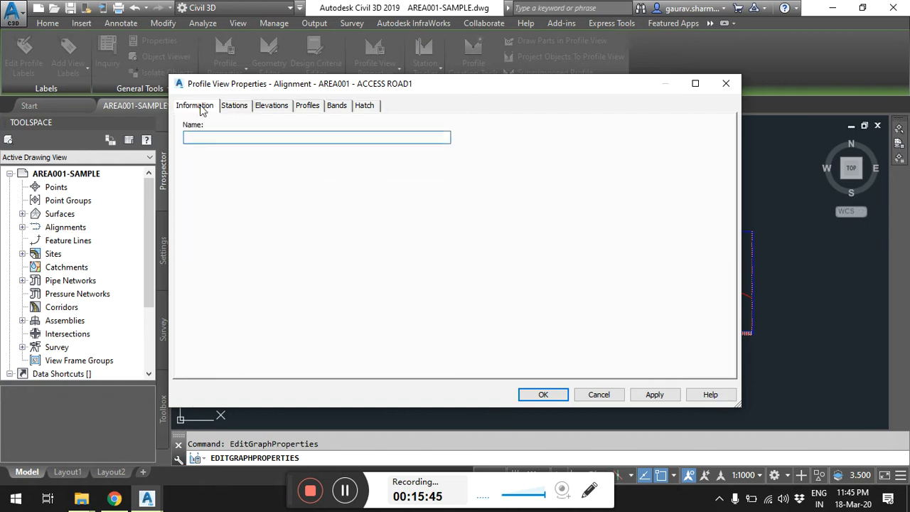
click(601, 396)
Set the view vertical exaggeration in the Profile View style to 1.
click(301, 233)
right_click(301, 232)
click(338, 377)
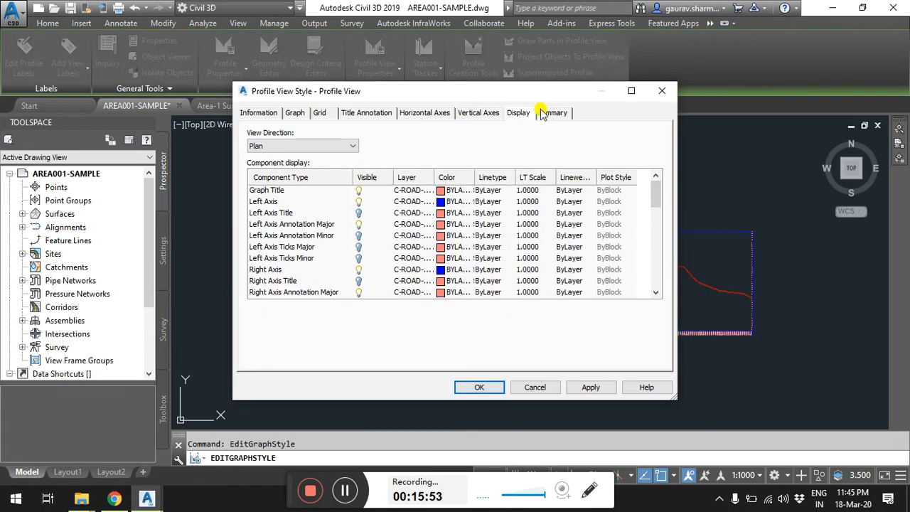
click(547, 112)
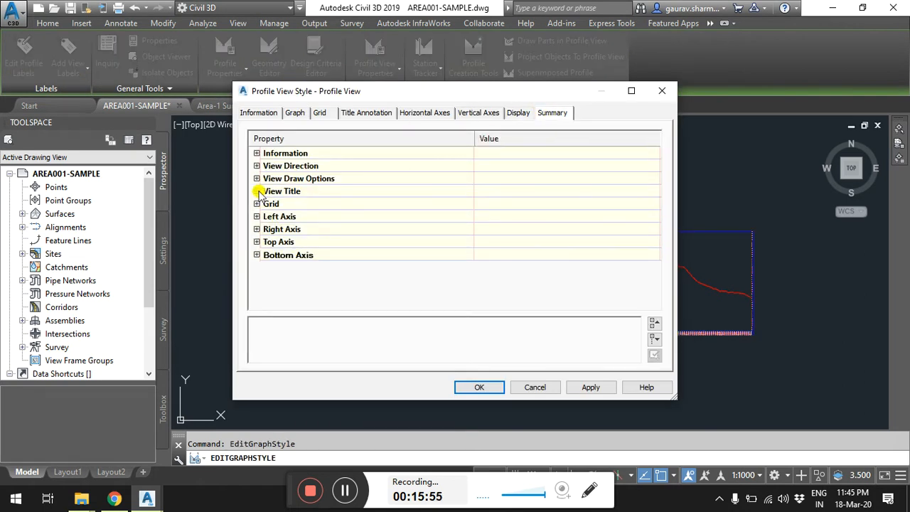
click(256, 153)
click(257, 153)
click(257, 166)
click(257, 166)
click(256, 179)
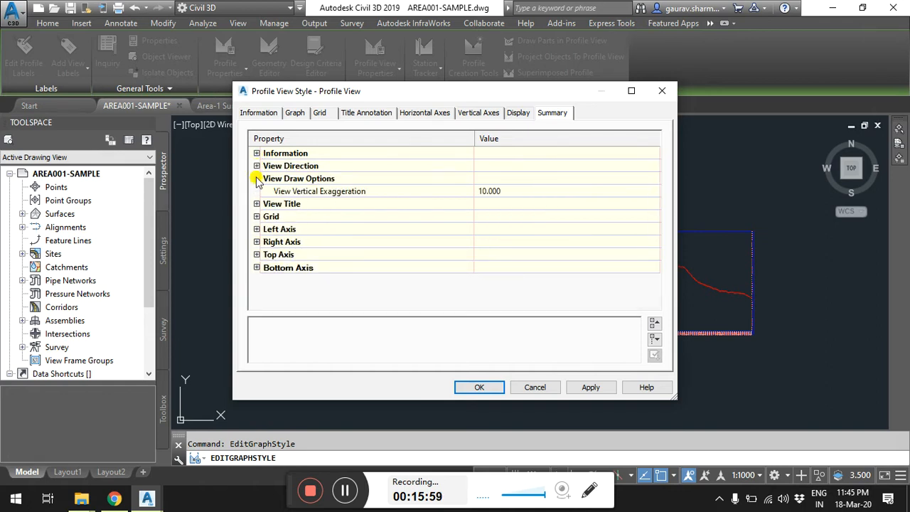
click(256, 178)
click(256, 178)
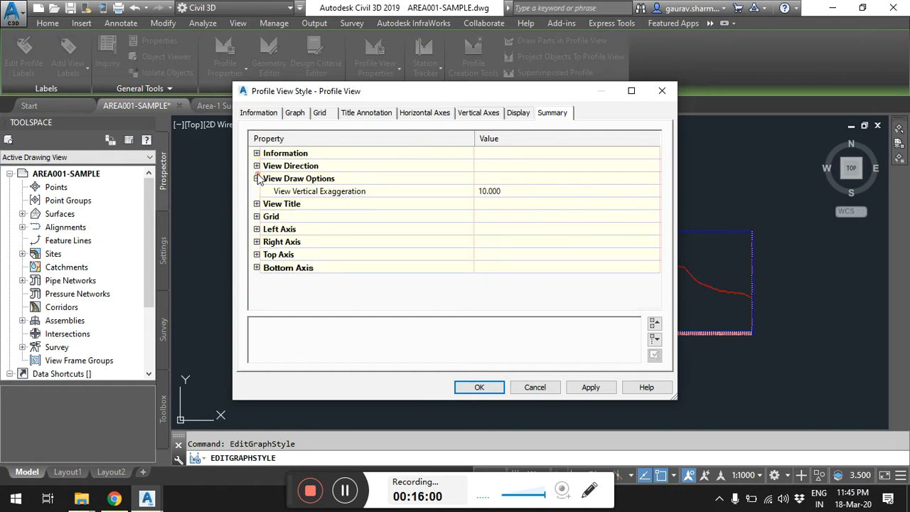
click(529, 191)
text(1)
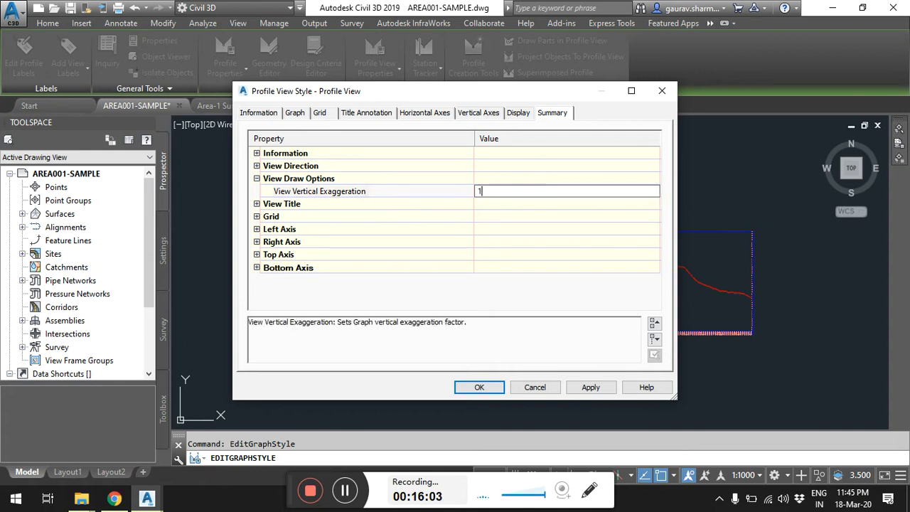
click(589, 387)
click(477, 391)
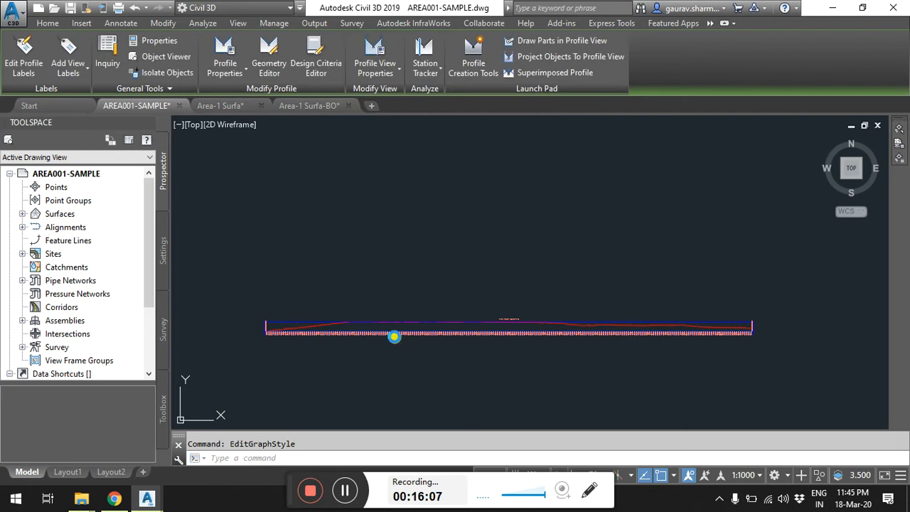
key(Escape)
Change the drawing's annotation scale to 1:1 and regenerate the model.
scroll(308, 329, up, 4)
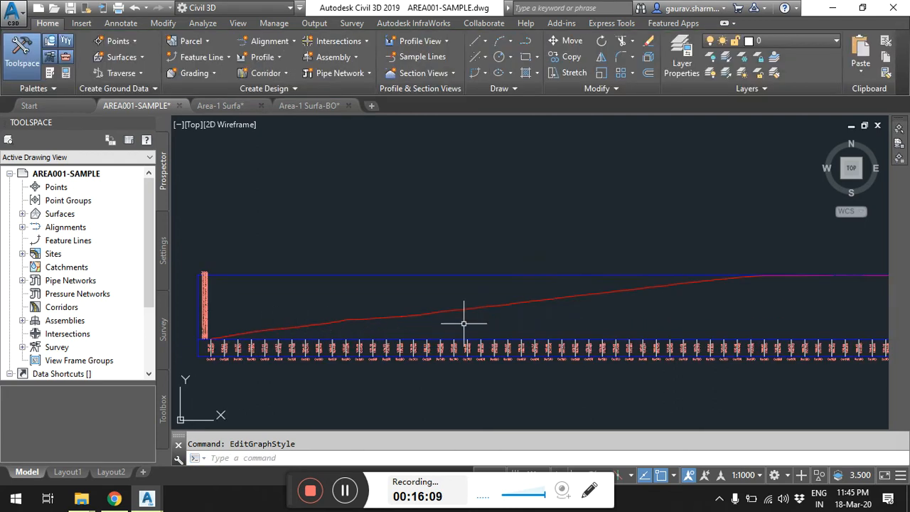
scroll(212, 345, up, 6)
middle_drag(252, 341, 330, 346)
scroll(551, 321, down, 6)
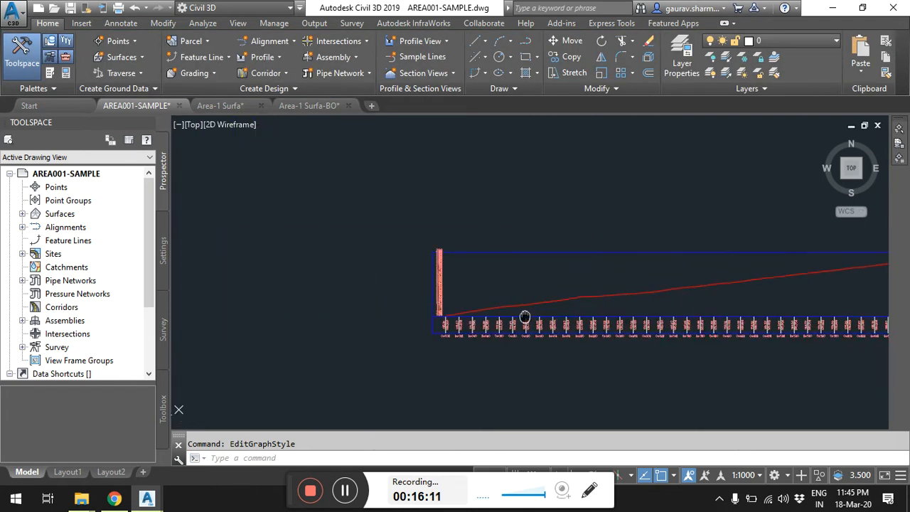
middle_drag(588, 324, 485, 307)
click(744, 475)
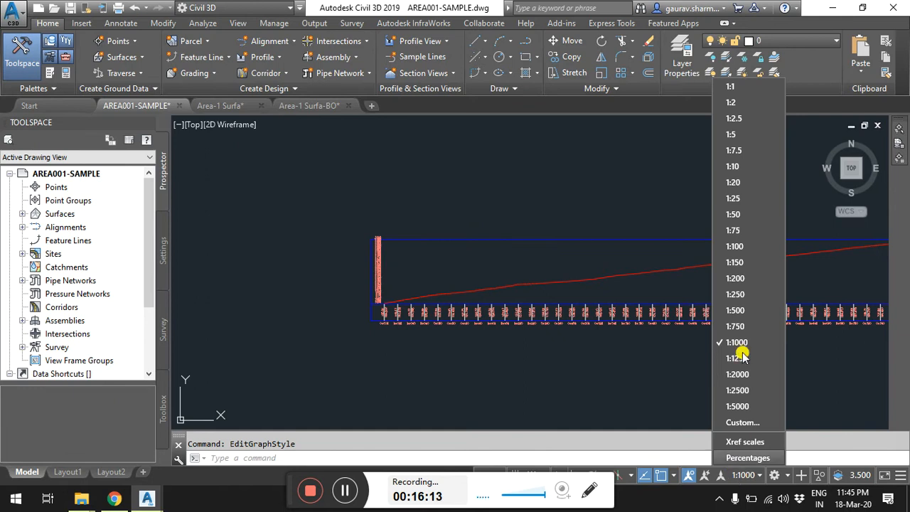
click(736, 92)
scroll(465, 266, down, 3)
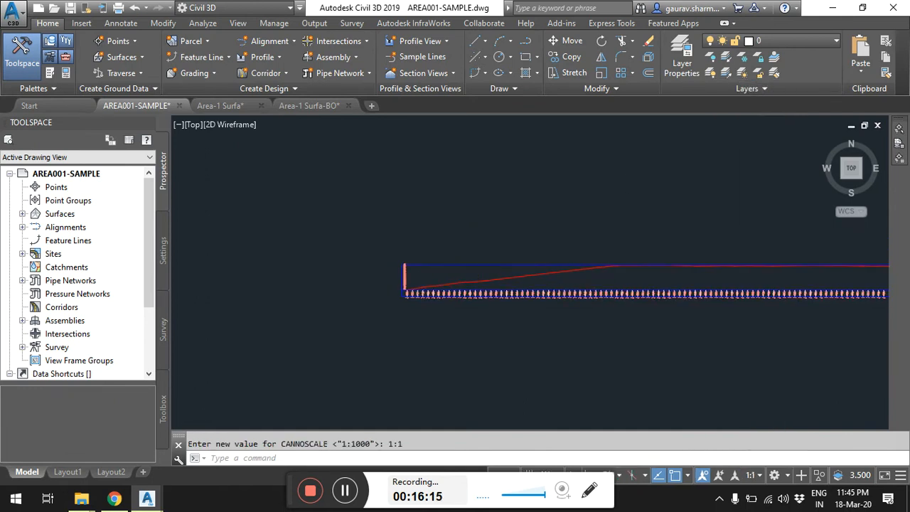
key(Return)
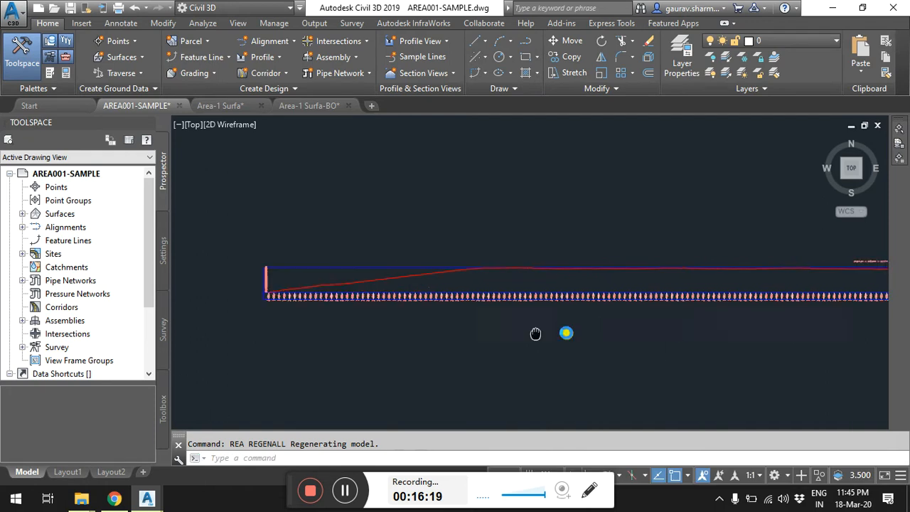
Restore the drawing's annotation scale to 1:1000.
scroll(291, 281, up, 6)
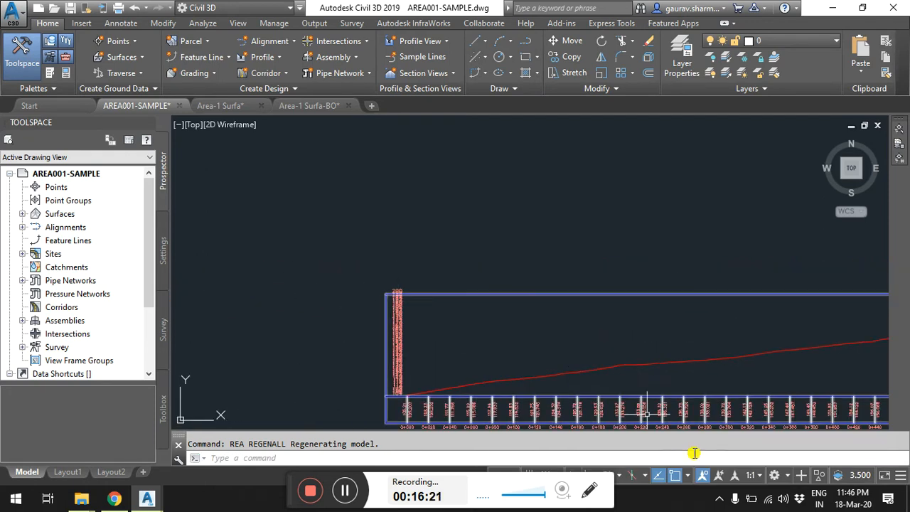
click(755, 475)
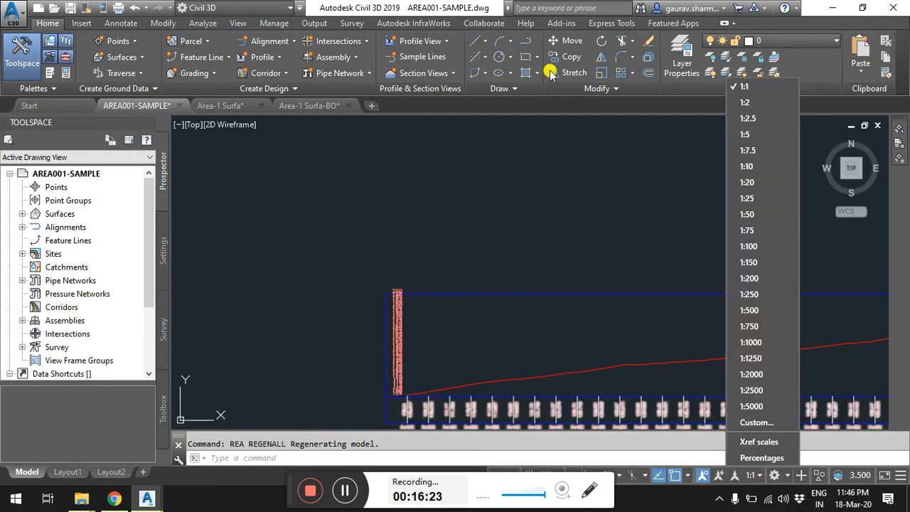
click(751, 342)
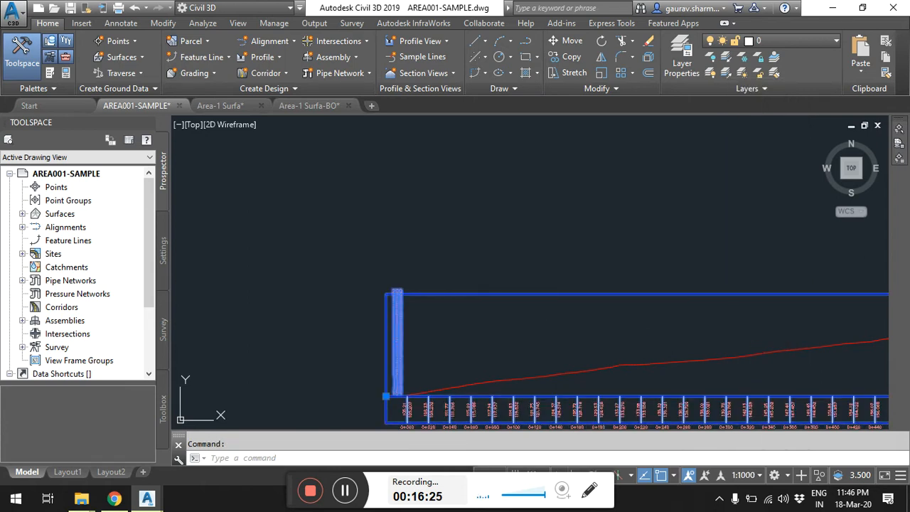
Set the Profile View style's vertical exaggeration back to 10.
right_click(544, 295)
click(561, 224)
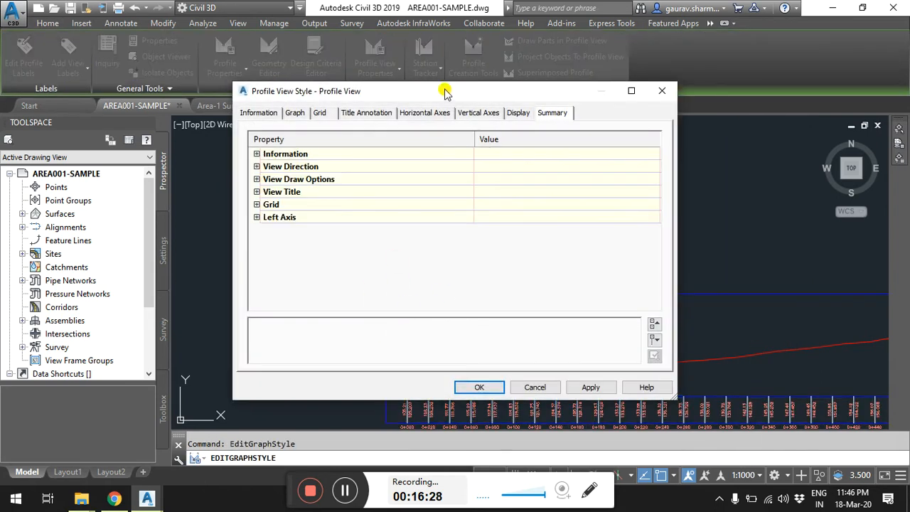
drag(445, 89, 448, 41)
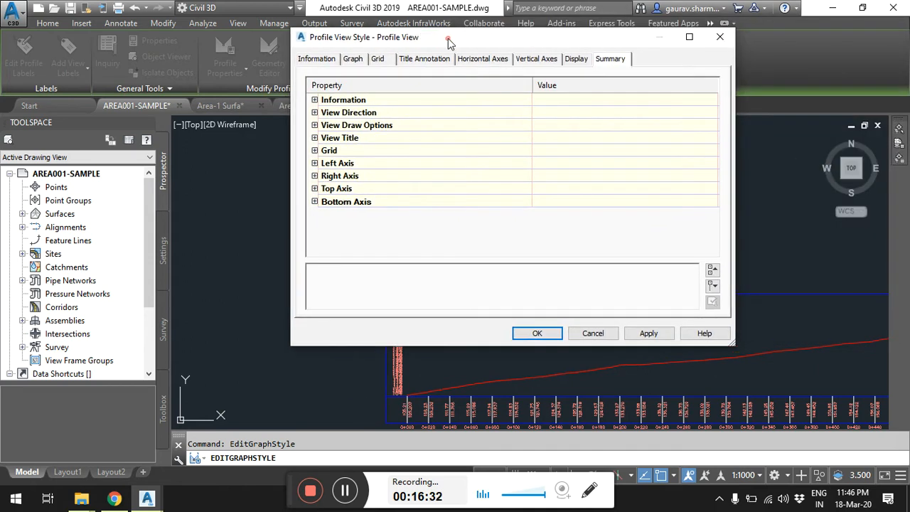
click(314, 125)
click(617, 138)
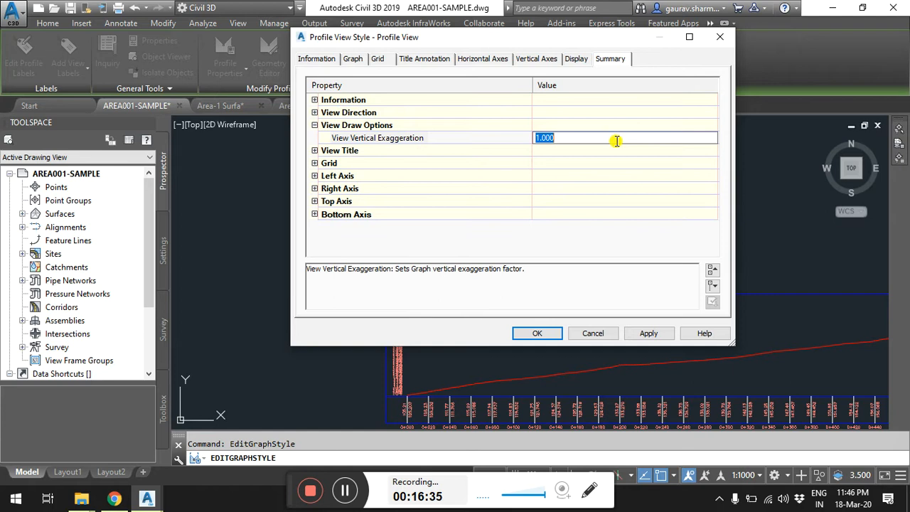
click(648, 334)
click(537, 333)
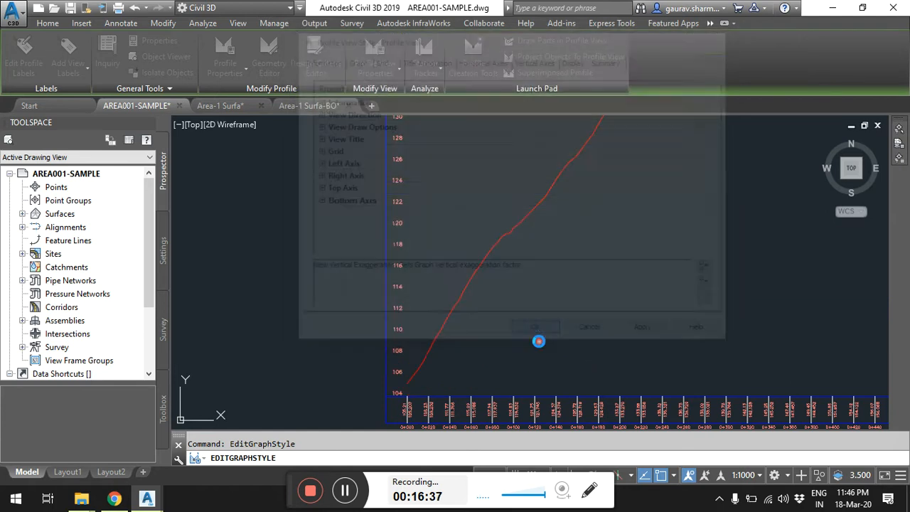
key(Escape)
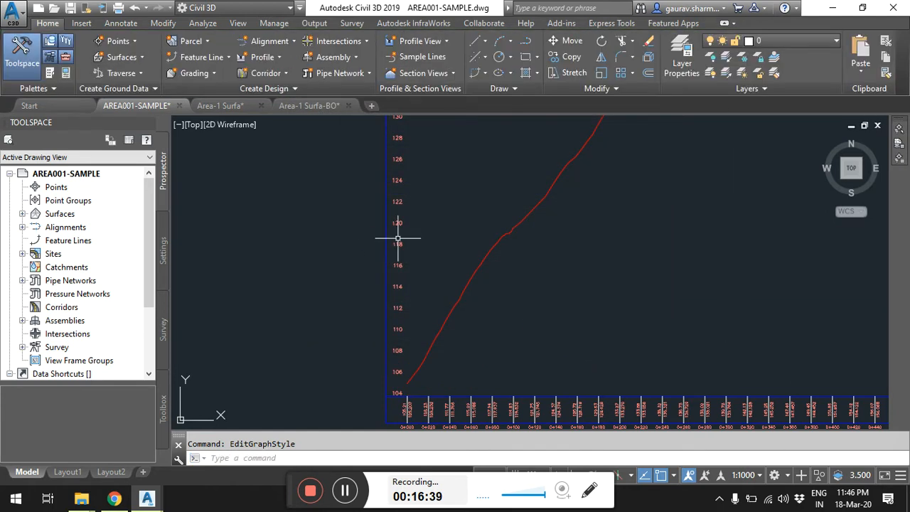
Start a best fit profile on the access road's profile view, using Surface profile as the input type.
scroll(476, 294, down, 6)
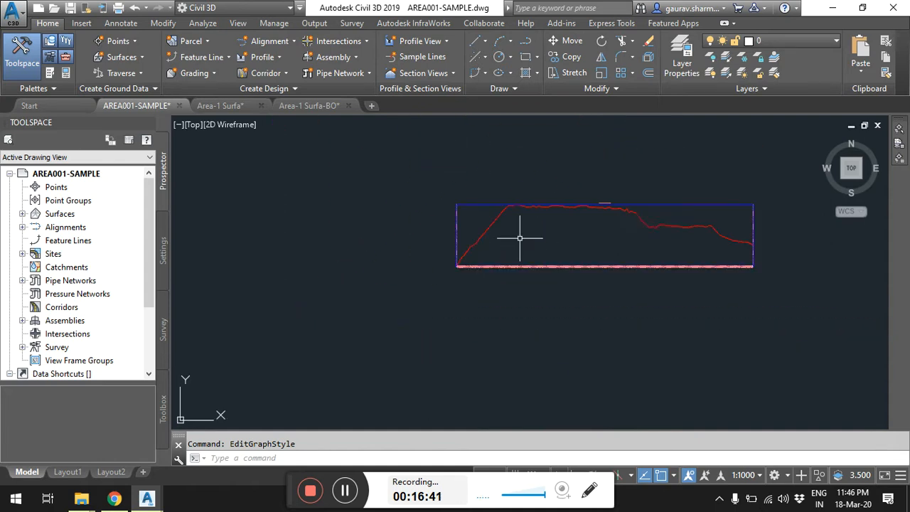
scroll(421, 258, up, 4)
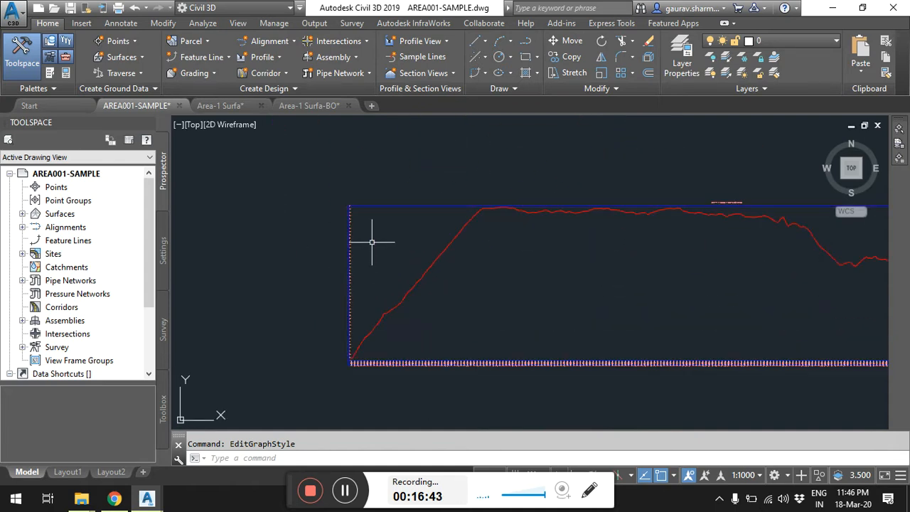
scroll(529, 245, down, 2)
middle_drag(526, 252, 427, 236)
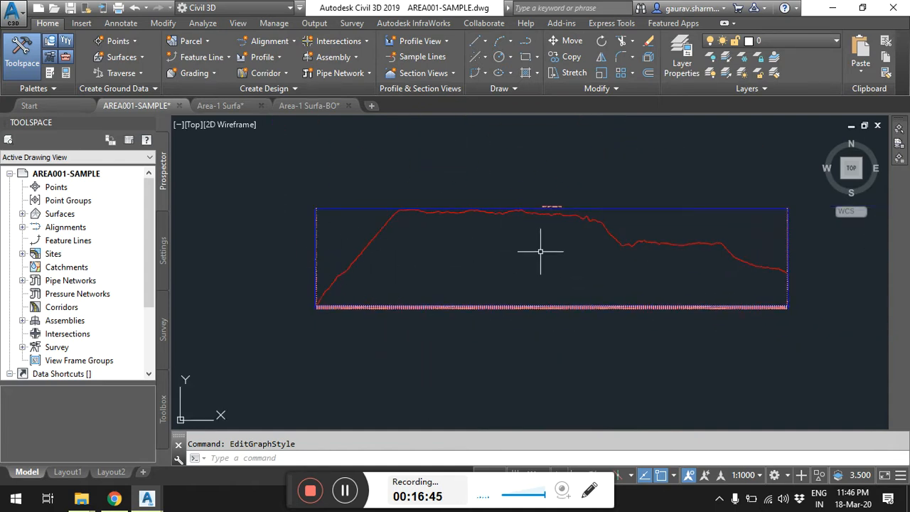
middle_drag(375, 276, 399, 276)
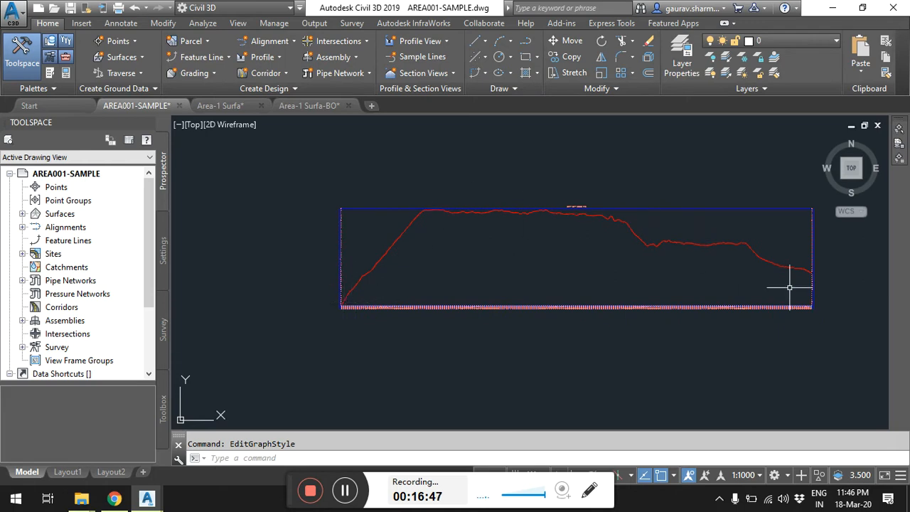
click(274, 59)
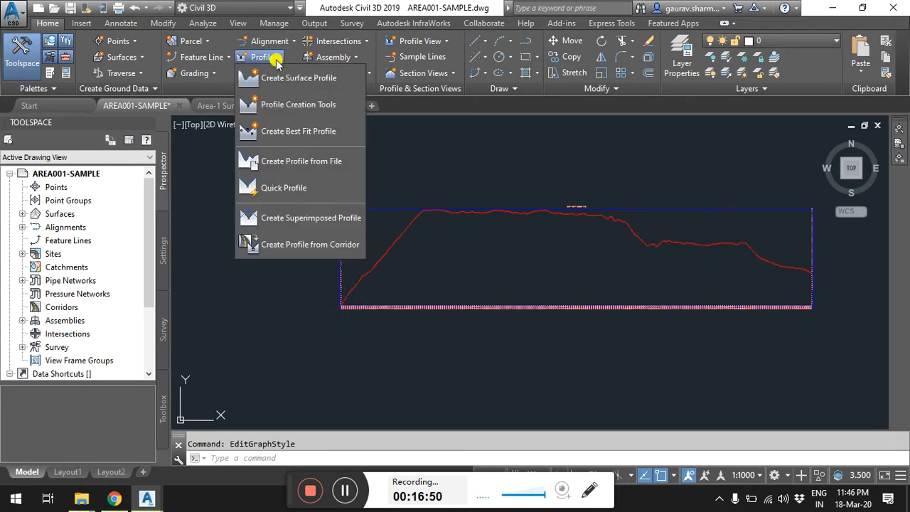
click(295, 132)
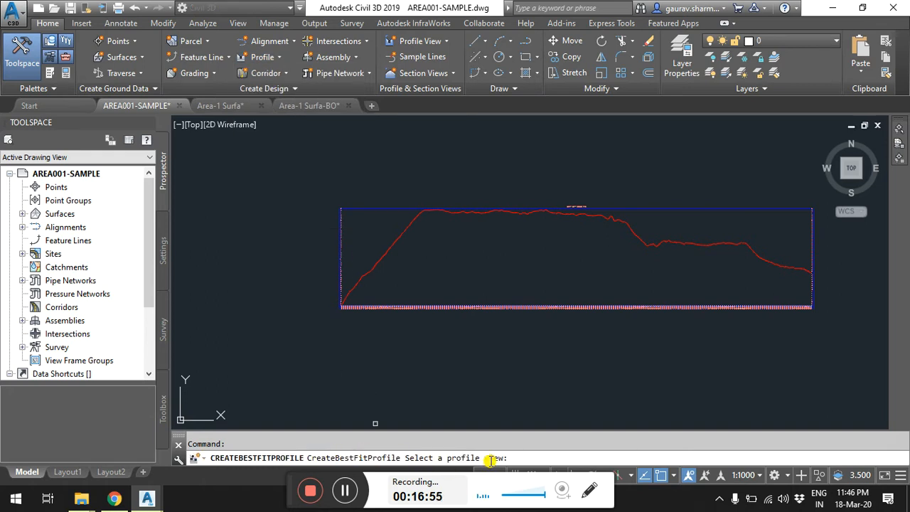
click(344, 227)
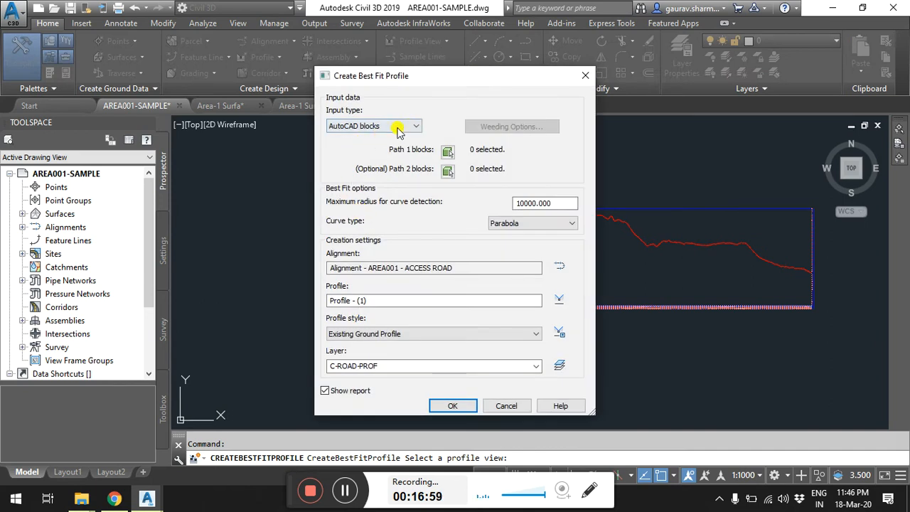
click(416, 126)
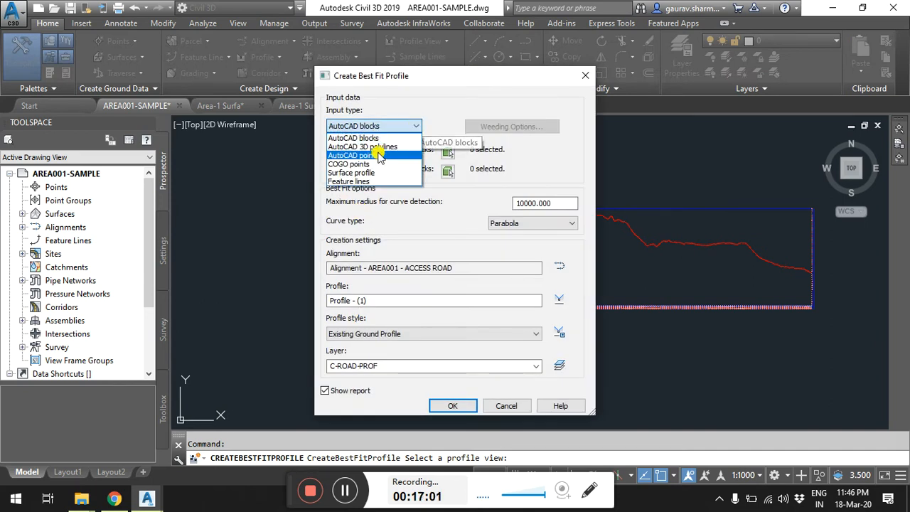
click(353, 173)
drag(389, 76, 152, 42)
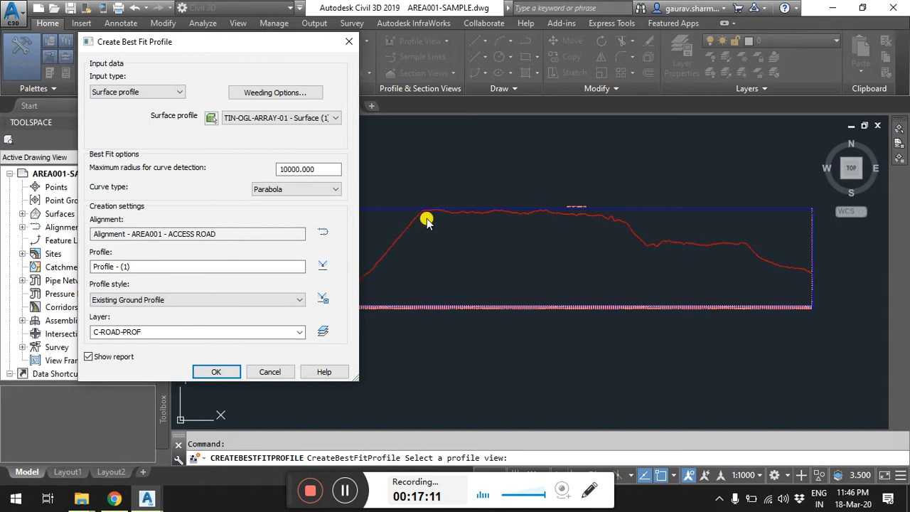
drag(225, 42, 535, 41)
Leave the best fit profile's weeding options unchanged, keep the Parabola curve type, and set the maximum radius for curve detection to 4000.
click(587, 93)
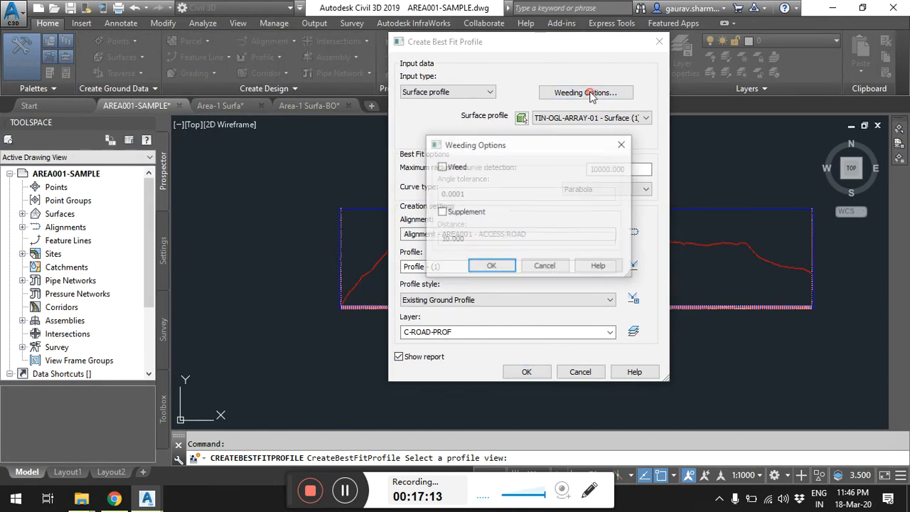
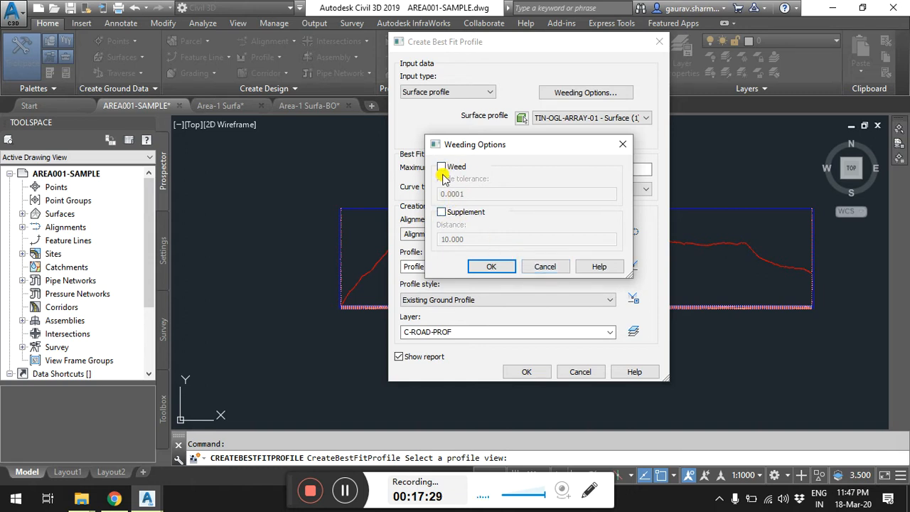
click(548, 270)
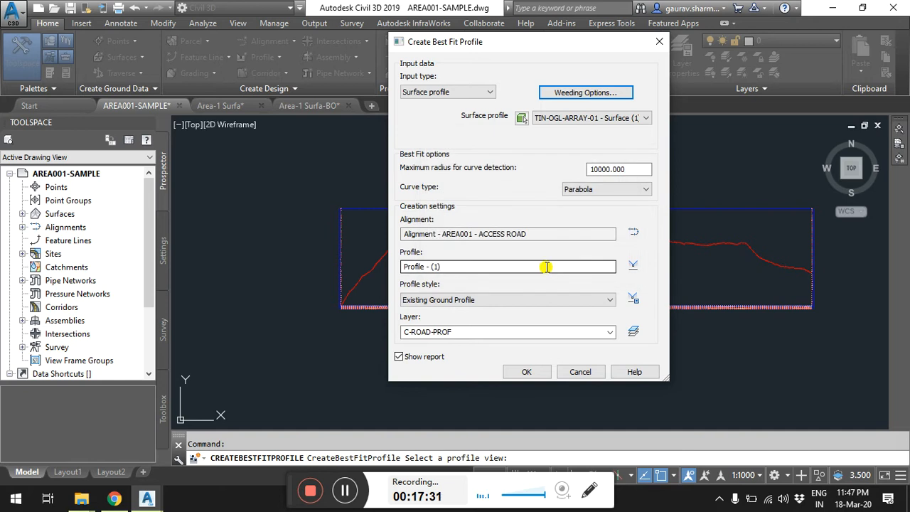
click(588, 189)
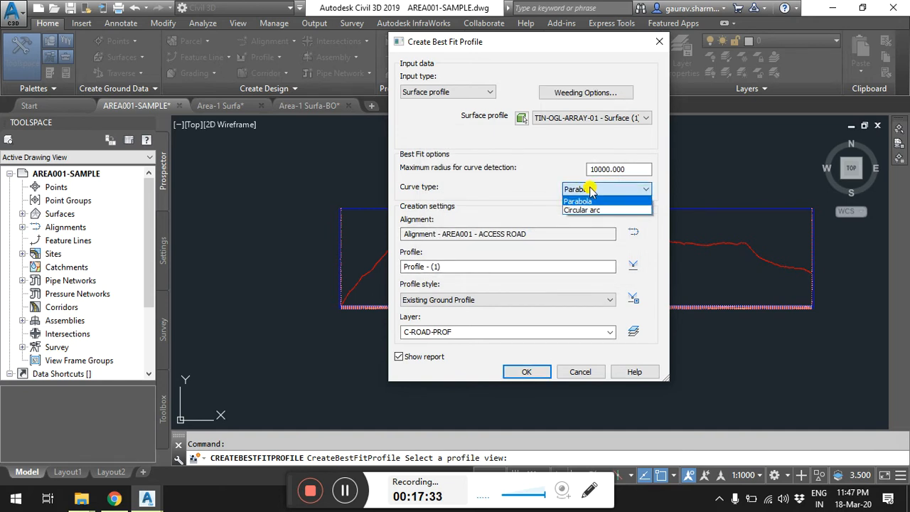
click(578, 200)
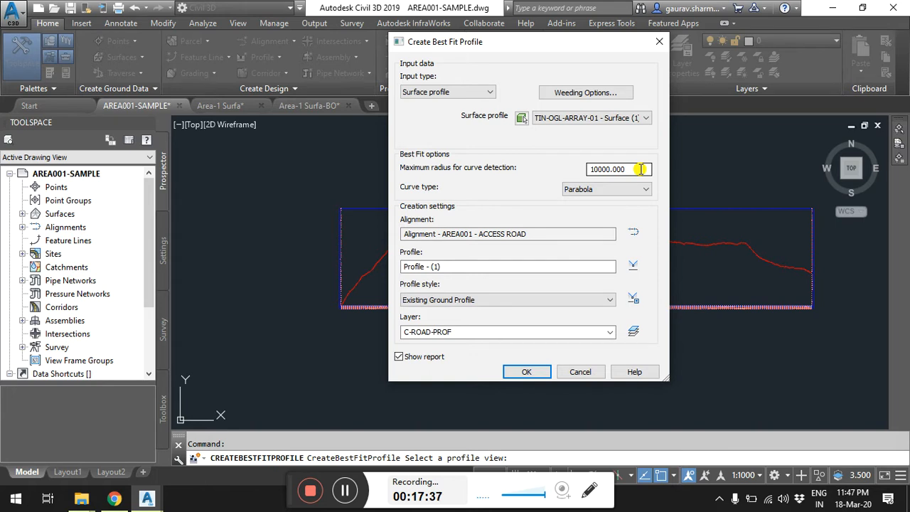
drag(639, 169, 570, 169)
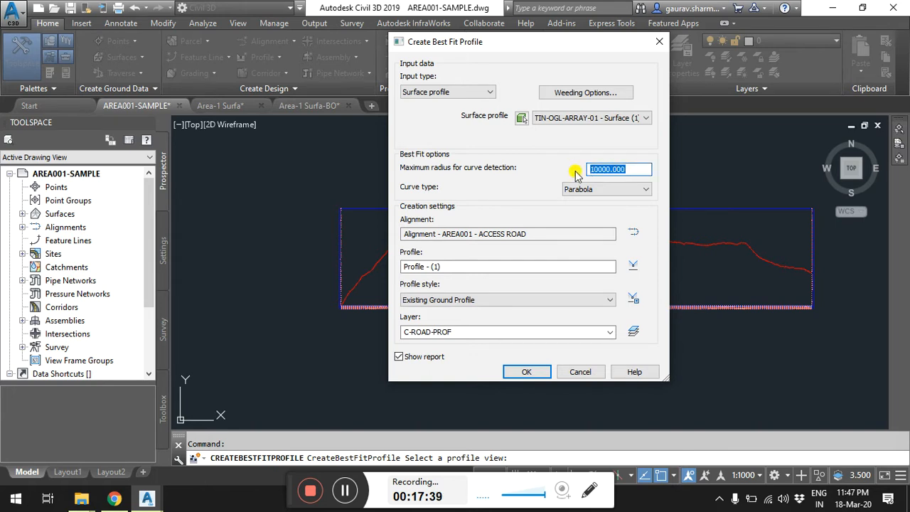
text(5)
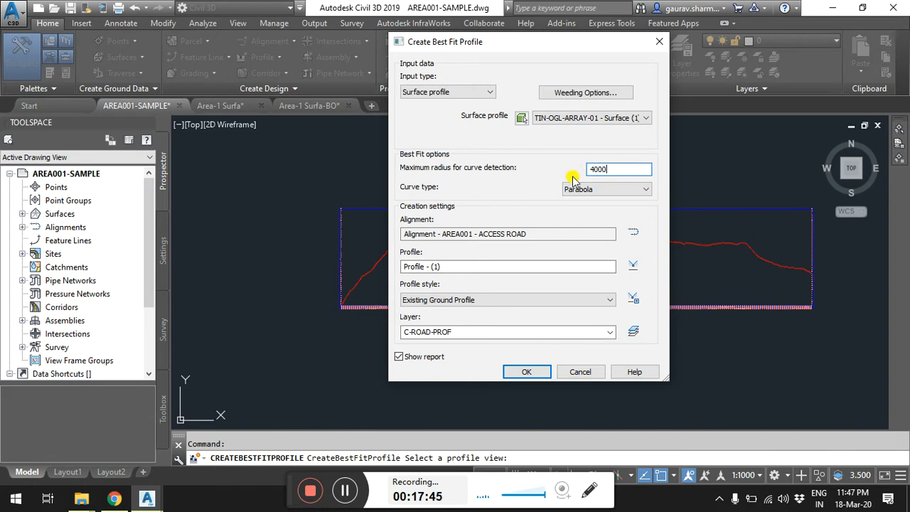
Create the best fit profile with the Design Profile style, keeping its name, the C-ROAD-PROF layer and the report option.
click(459, 266)
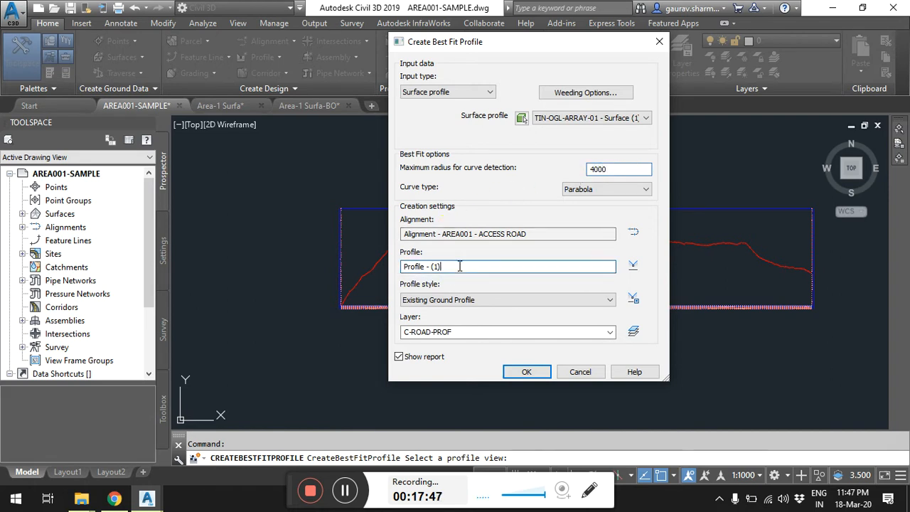
click(457, 299)
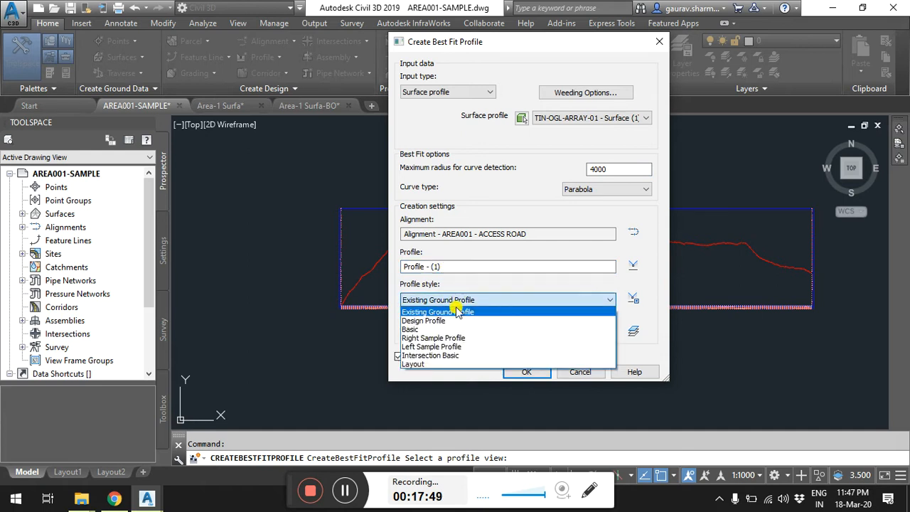
click(445, 321)
click(483, 304)
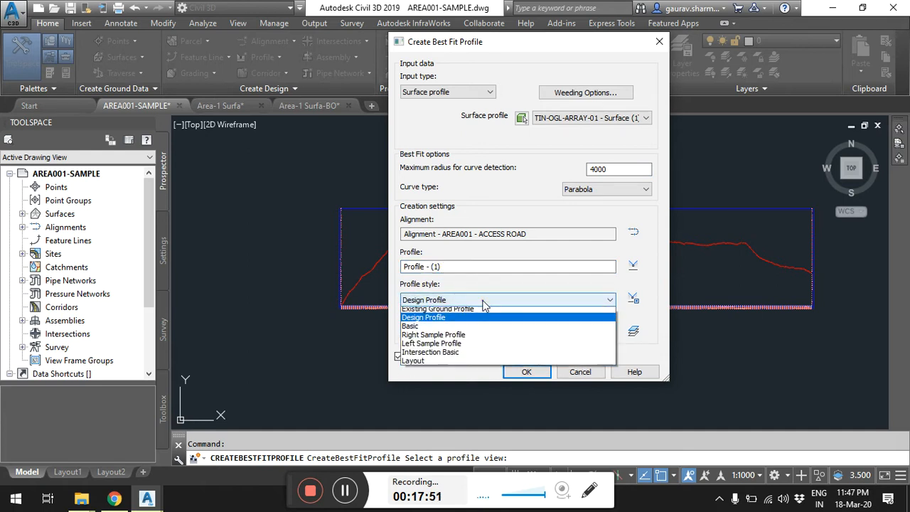
click(482, 304)
click(433, 330)
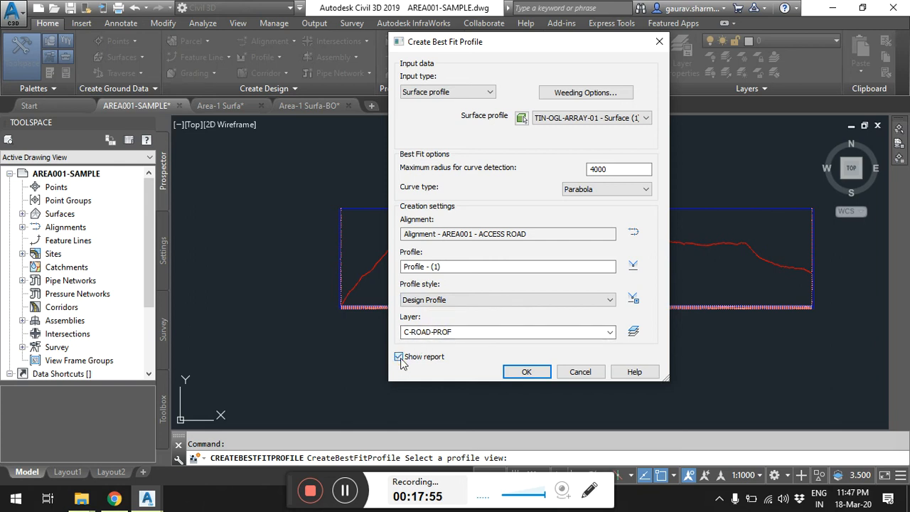
click(526, 372)
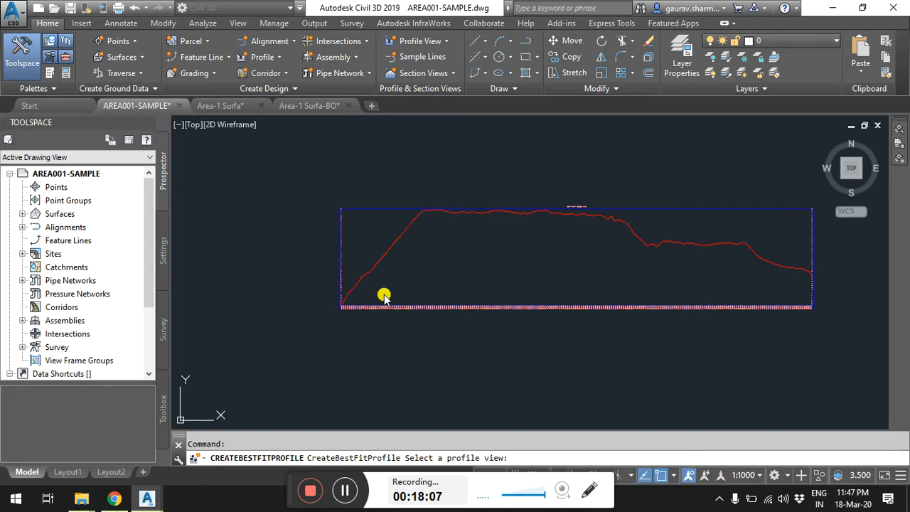
Regenerate the whole model with REGENALL to refresh how the best fit profile's curves are drawn.
scroll(376, 298, up, 5)
scroll(394, 192, up, 2)
scroll(296, 187, up, 3)
middle_drag(532, 234, 364, 317)
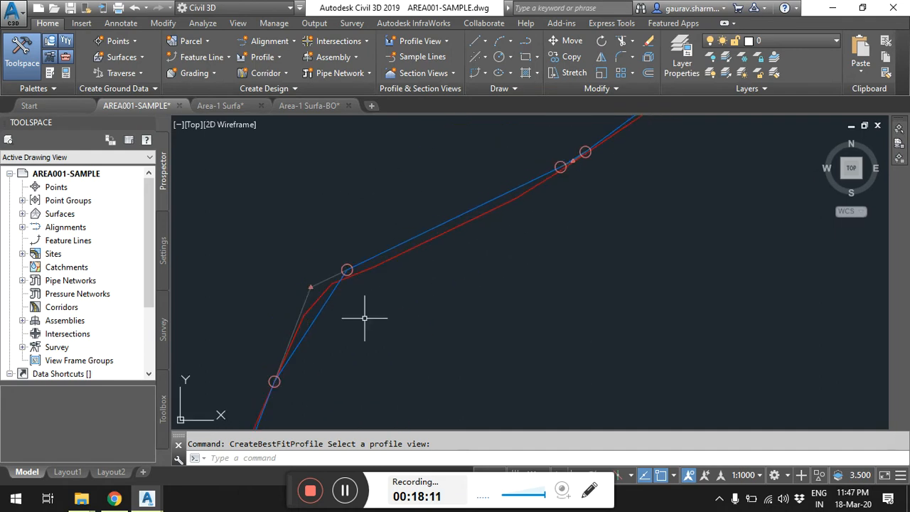
mouse_move(422, 243)
middle_down()
mouse_move(305, 341)
mouse_move(235, 426)
middle_up()
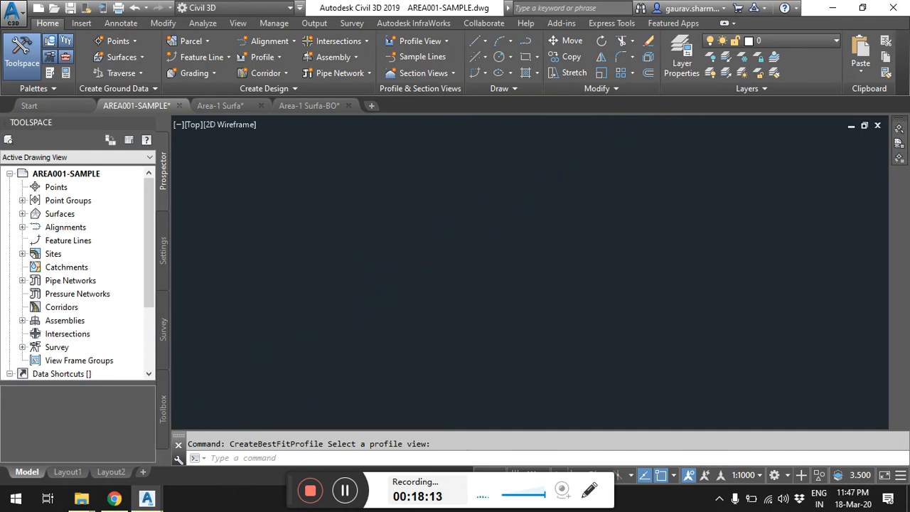
scroll(442, 291, down, 3)
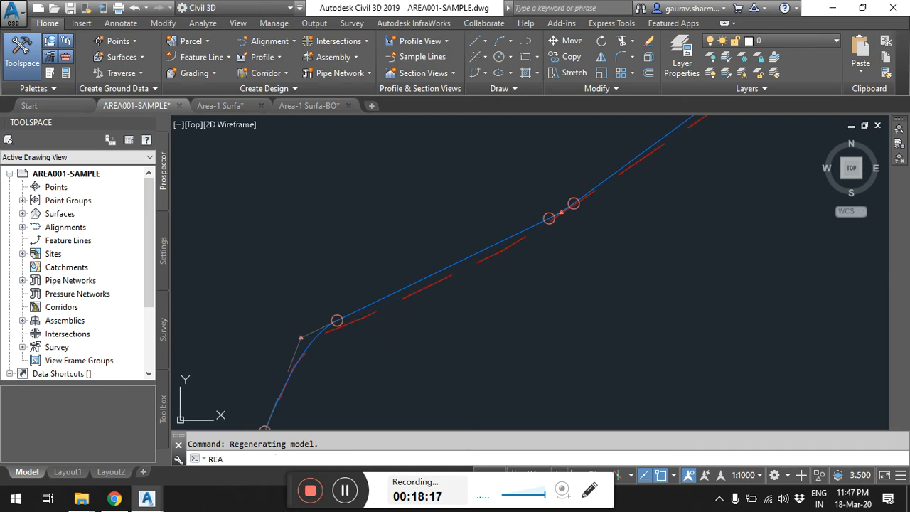
key(Return)
Examine how closely the best fit profile follows the existing ground line along the length of the profile view.
scroll(443, 310, down, 3)
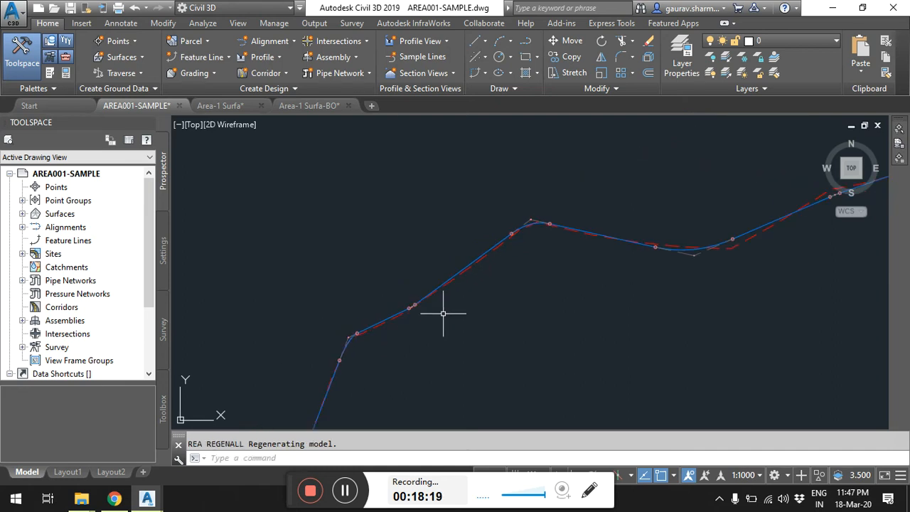
scroll(457, 325, down, 3)
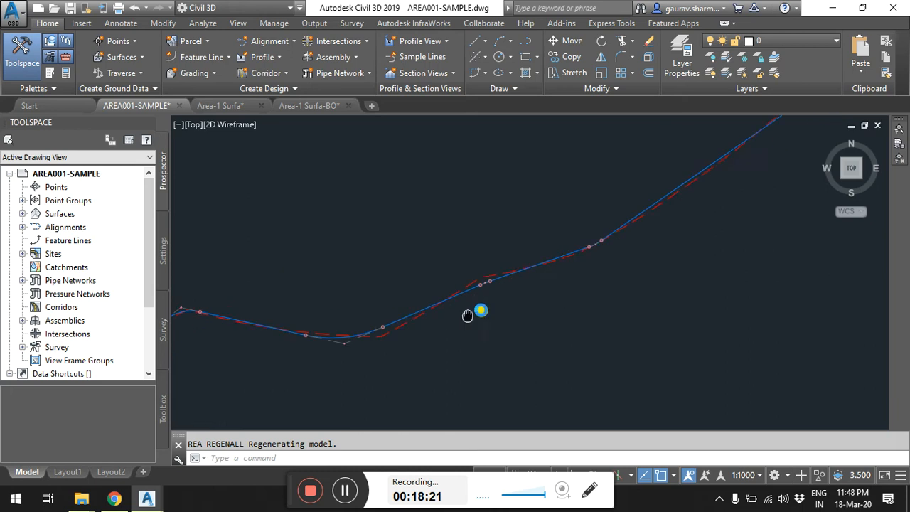
scroll(571, 269, up, 5)
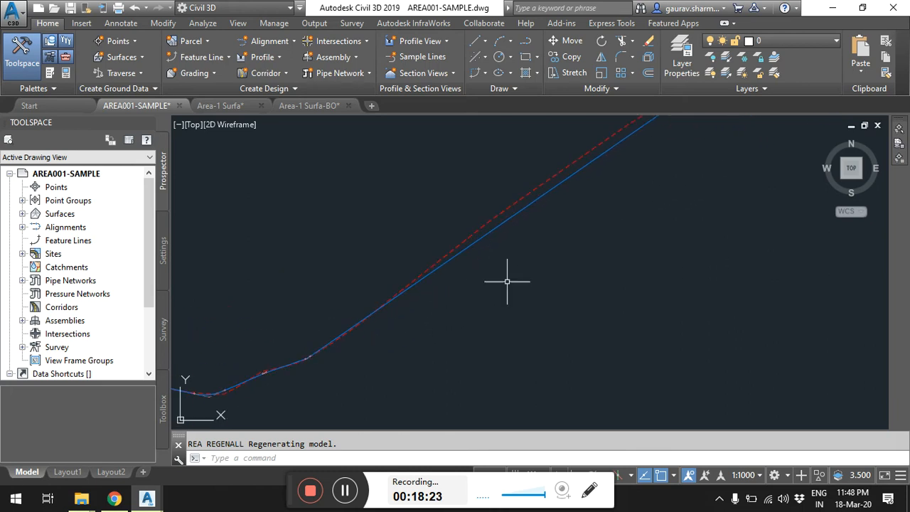
scroll(524, 302, up, 3)
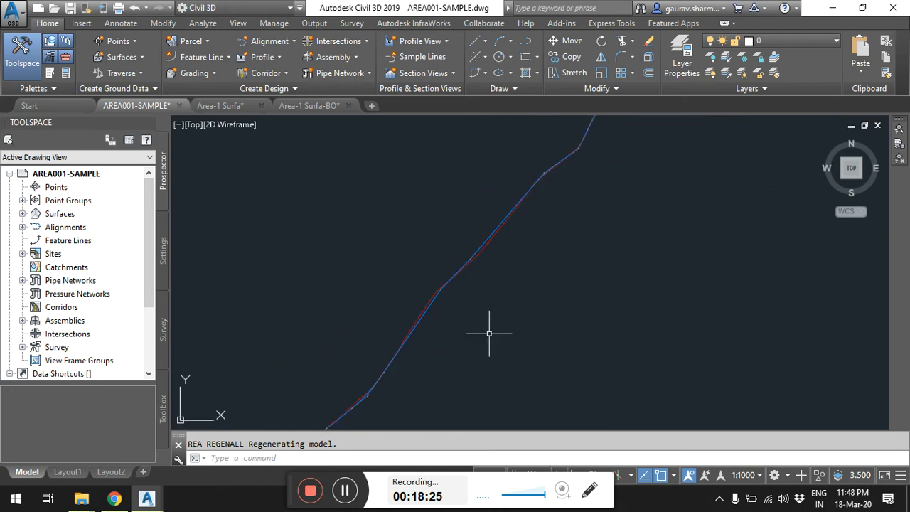
scroll(568, 136, down, 2)
scroll(476, 337, up, 3)
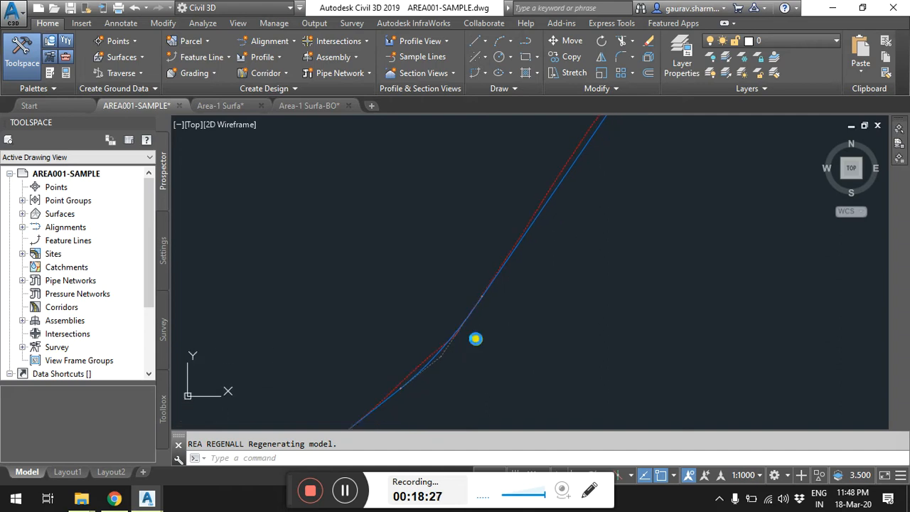
scroll(442, 347, up, 2)
scroll(442, 347, down, 3)
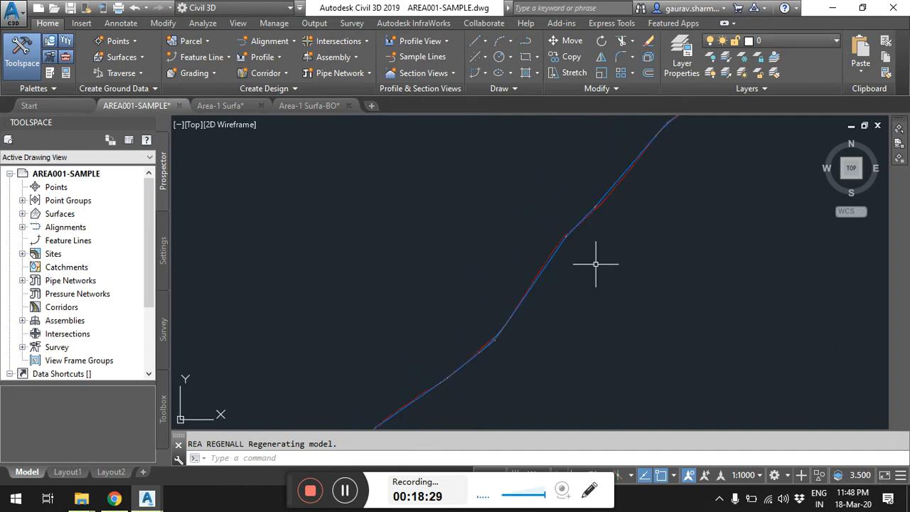
middle_drag(428, 315, 576, 270)
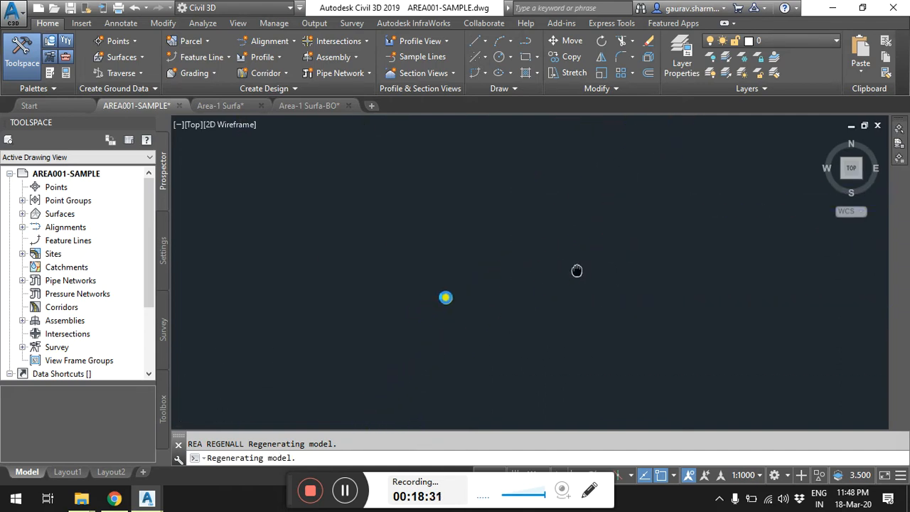
scroll(657, 299, up, 5)
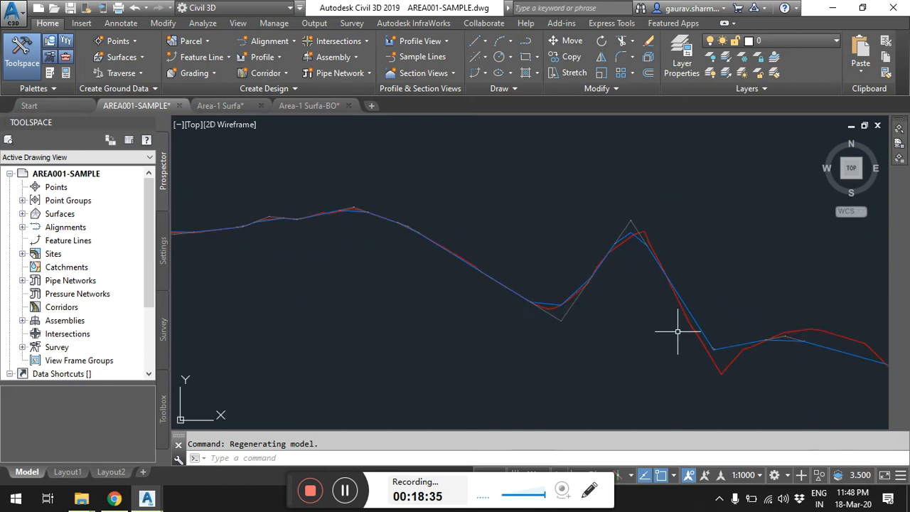
scroll(677, 331, down, 10)
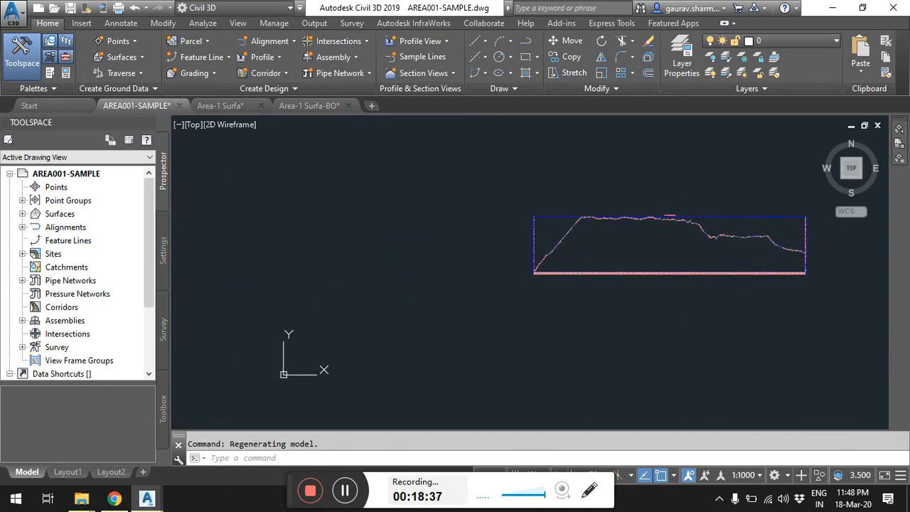
scroll(487, 264, up, 5)
scroll(400, 205, down, 3)
scroll(497, 244, down, 2)
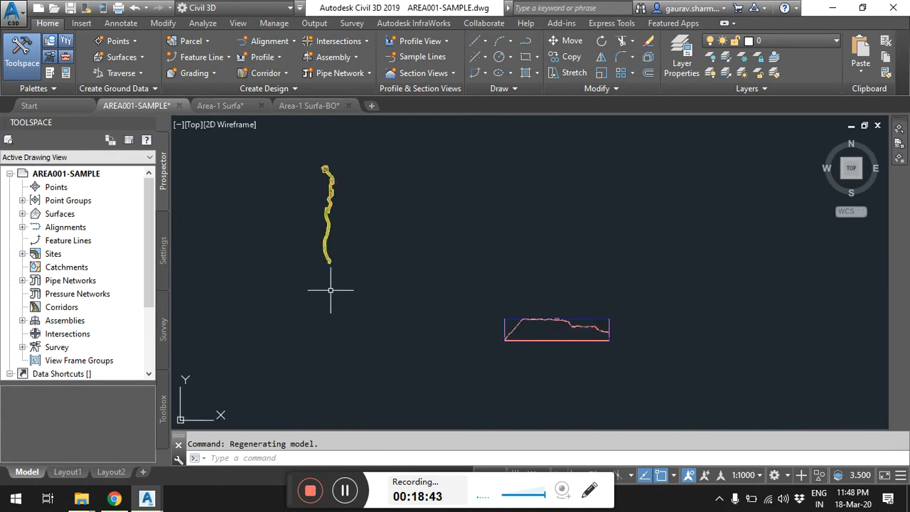
Open the Civil Metric Subassemblies tool palettes and show the ready-made Assemblies set.
scroll(445, 292, up, 3)
scroll(540, 243, down, 5)
mouse_move(538, 246)
middle_down()
mouse_move(506, 282)
mouse_move(525, 286)
middle_up()
scroll(408, 204, down, 2)
middle_drag(407, 204, 407, 200)
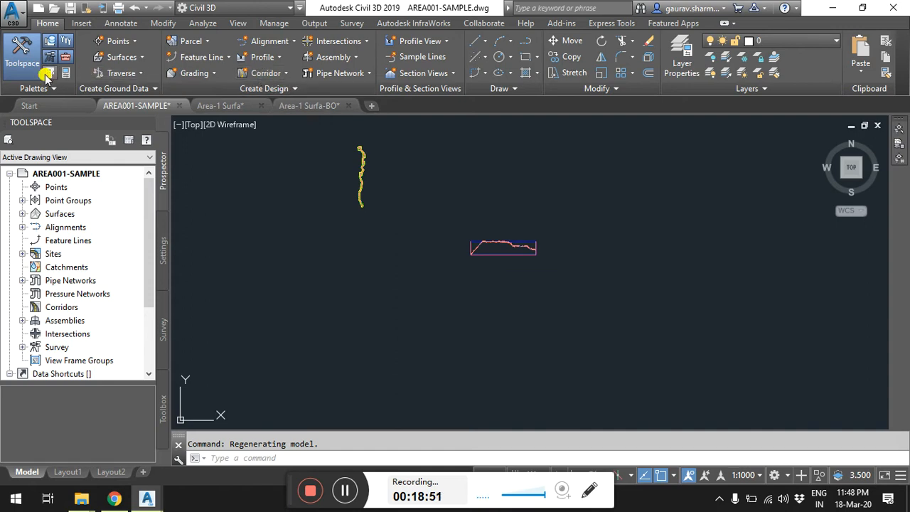
key(ctrl+3)
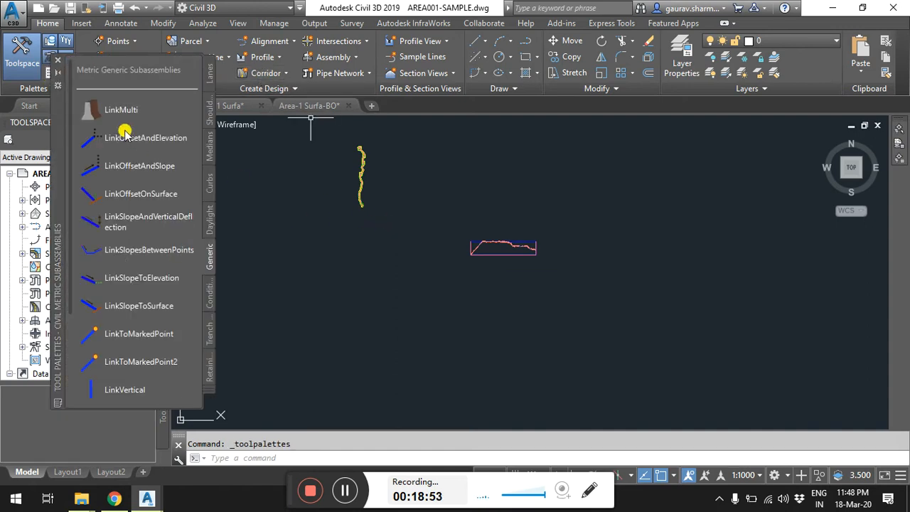
click(211, 224)
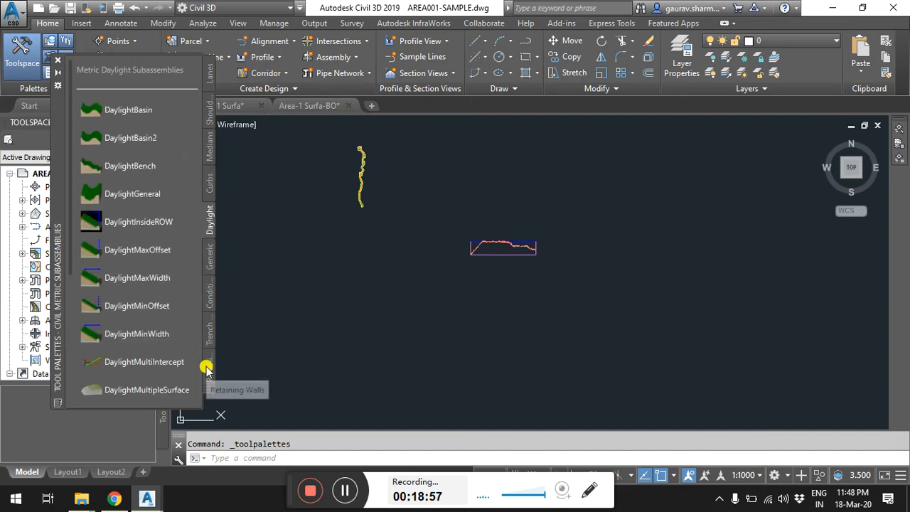
click(209, 387)
click(271, 187)
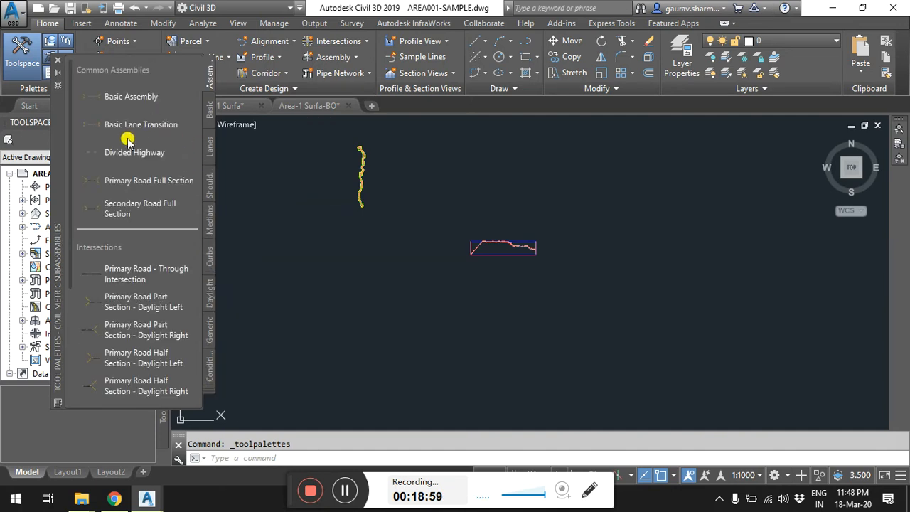
Place a Primary Road Full Section assembly in the empty area below the profile view and dismiss the event messages.
click(149, 179)
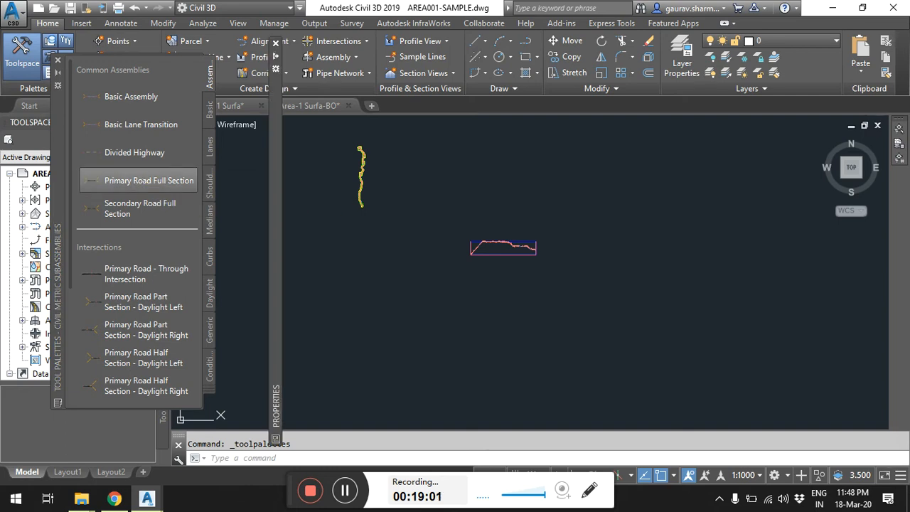
middle_drag(611, 275, 660, 283)
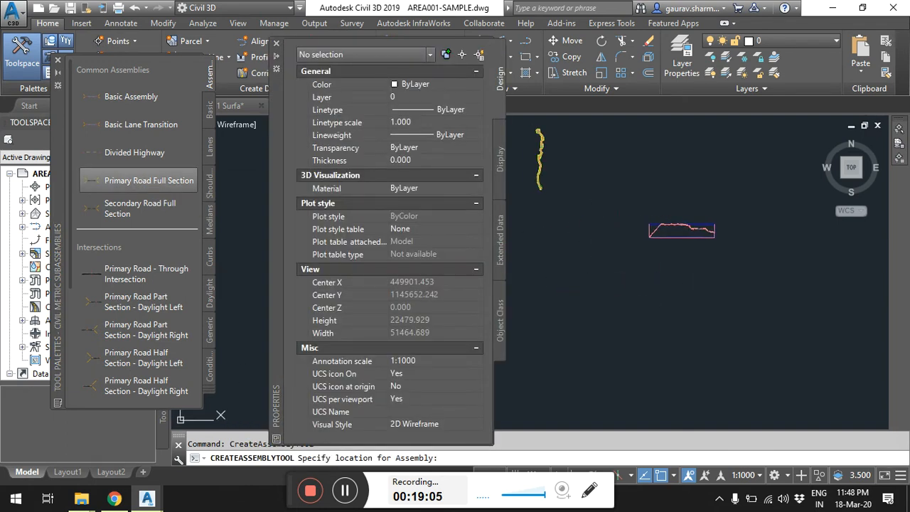
scroll(593, 248, up, 10)
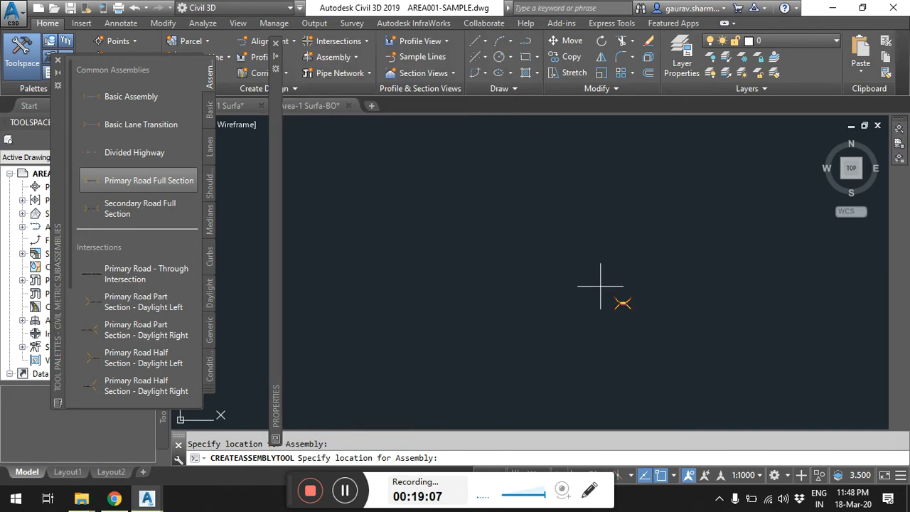
scroll(669, 313, up, 5)
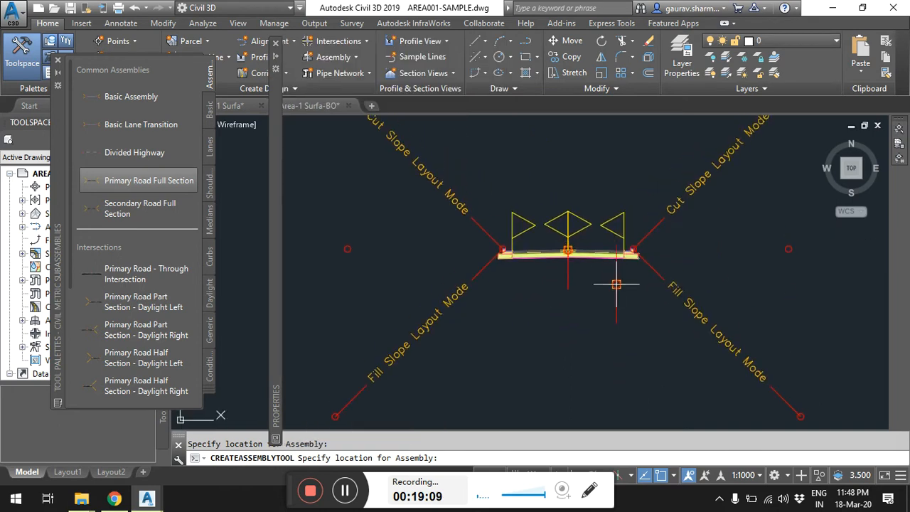
key(Escape)
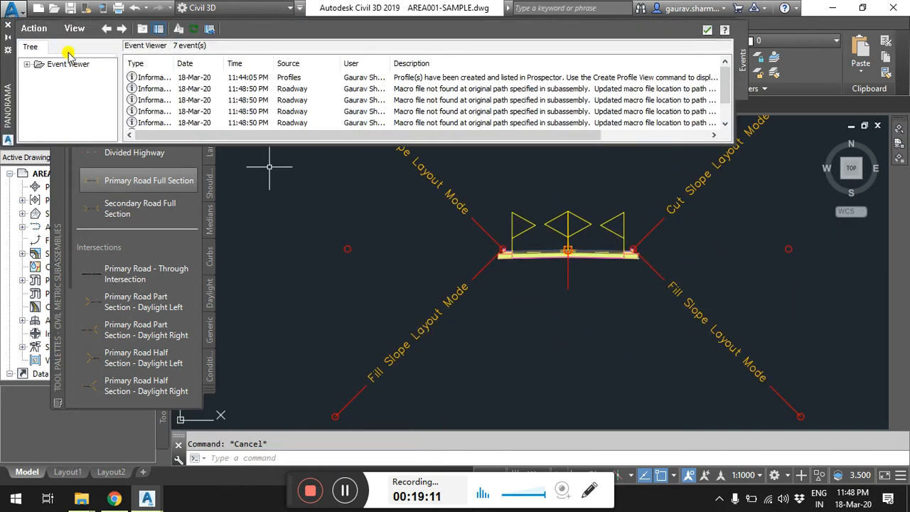
click(706, 29)
Set the width of the assembly's left lane subassembly to 5 m.
scroll(526, 247, up, 5)
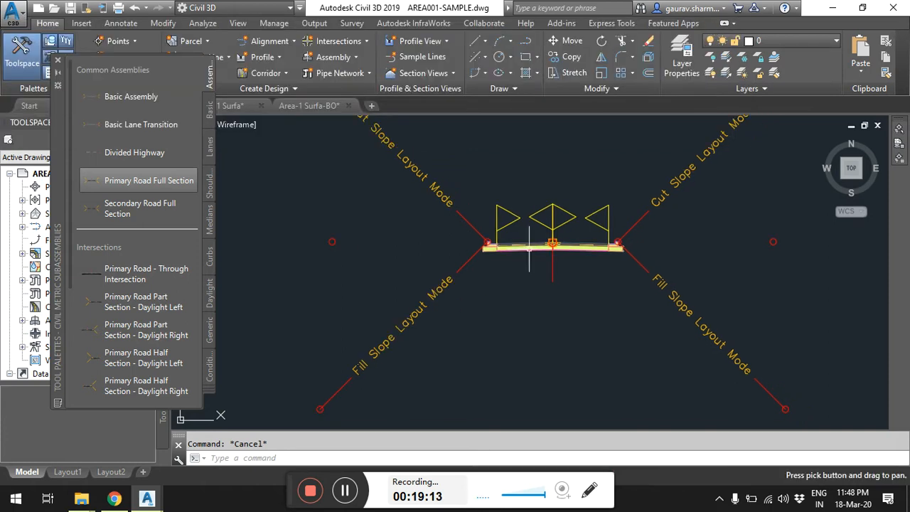
click(526, 247)
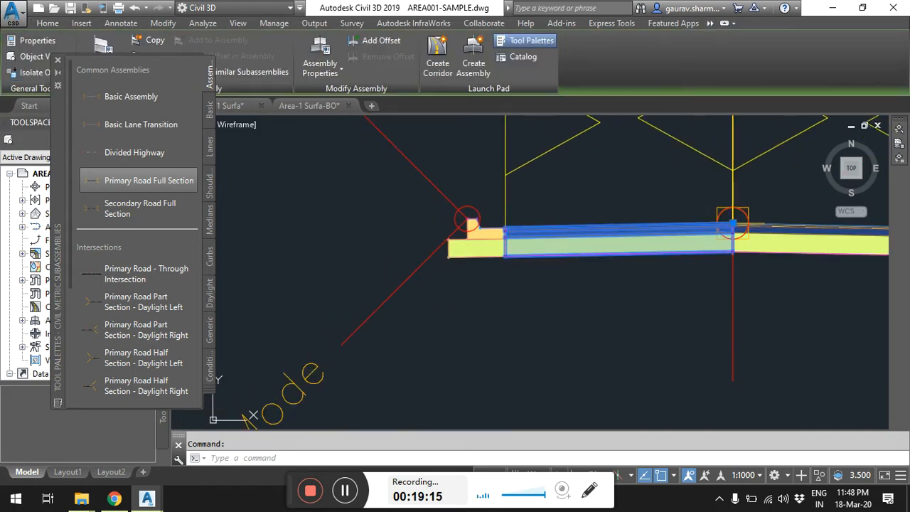
right_click(524, 270)
click(538, 311)
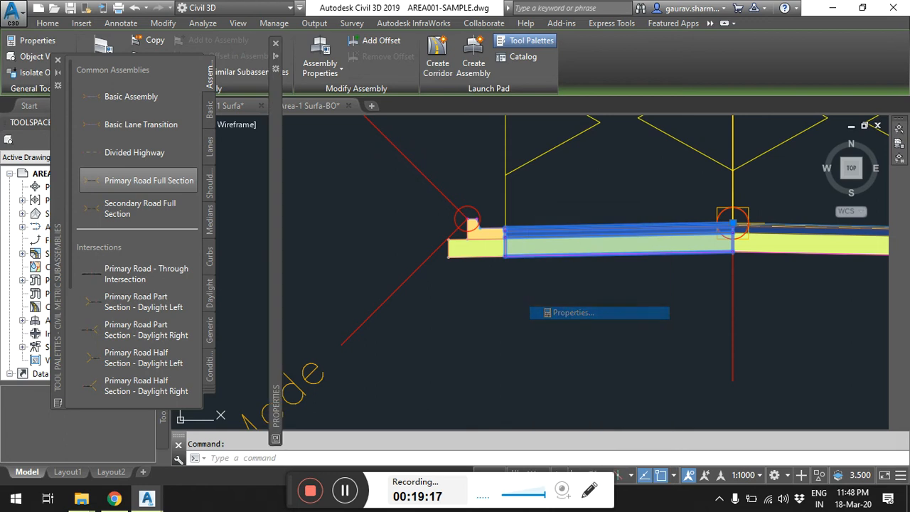
click(432, 412)
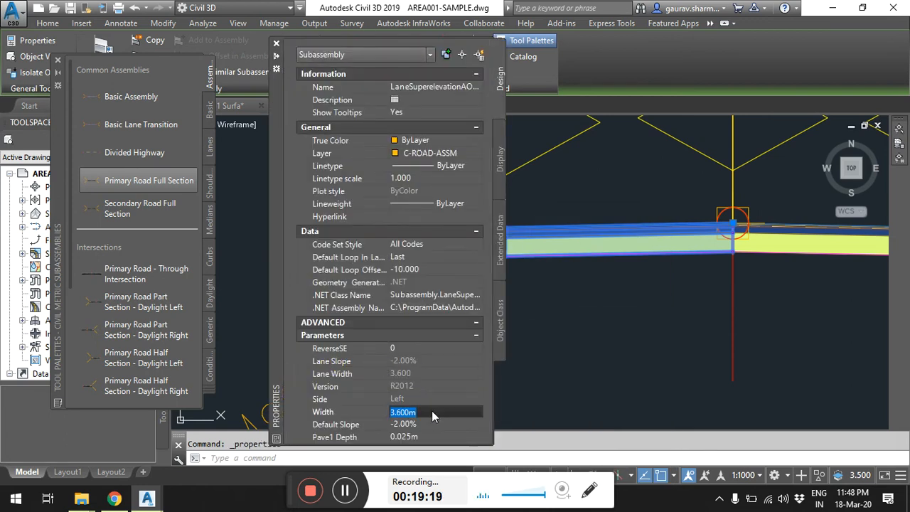
text(5)
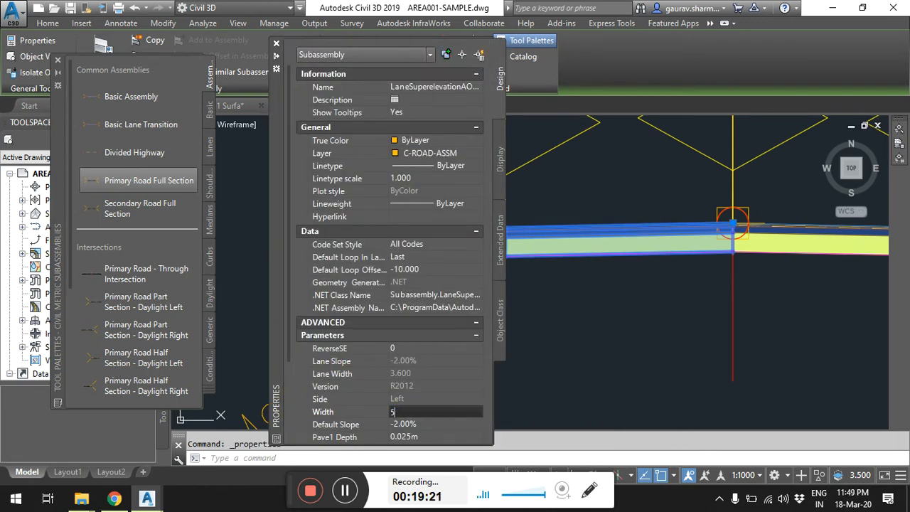
key(Escape)
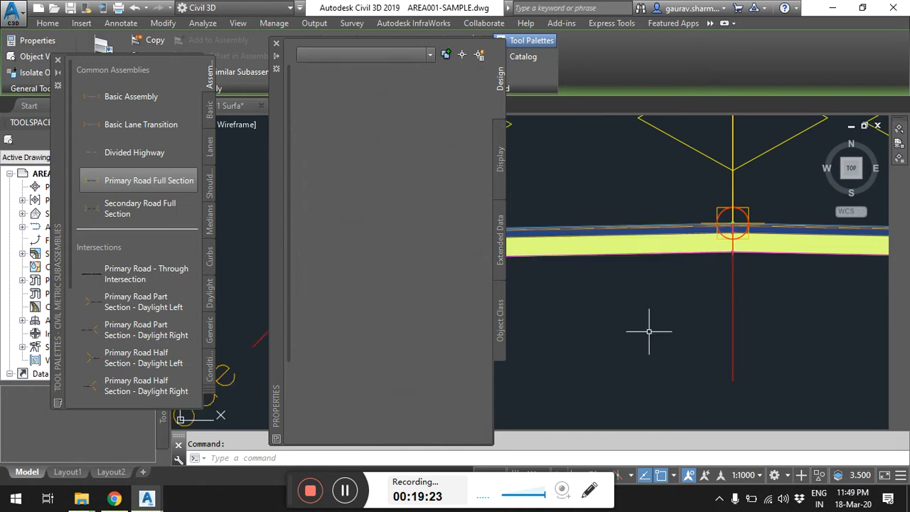
Set the width of the assembly's right lane subassembly to 5 m and close the properties and subassembly palettes.
click(708, 275)
mouse_move(277, 304)
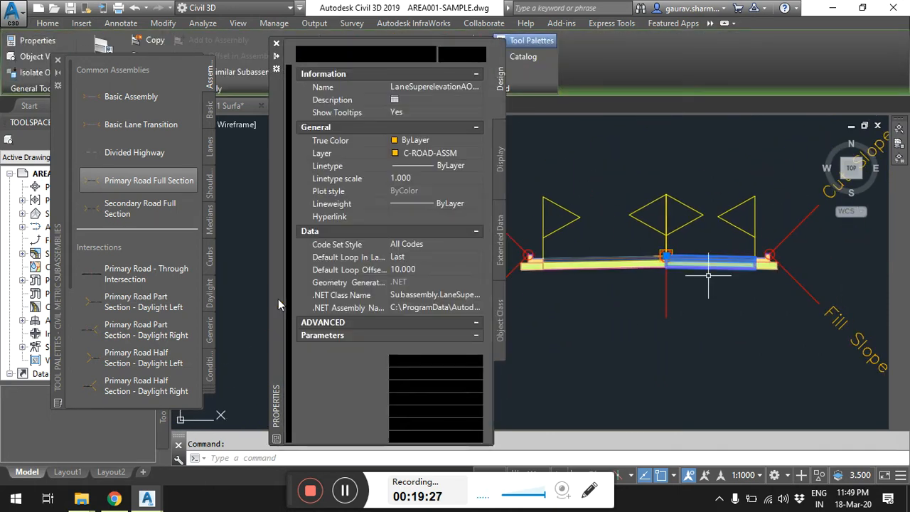
click(431, 413)
text(5)
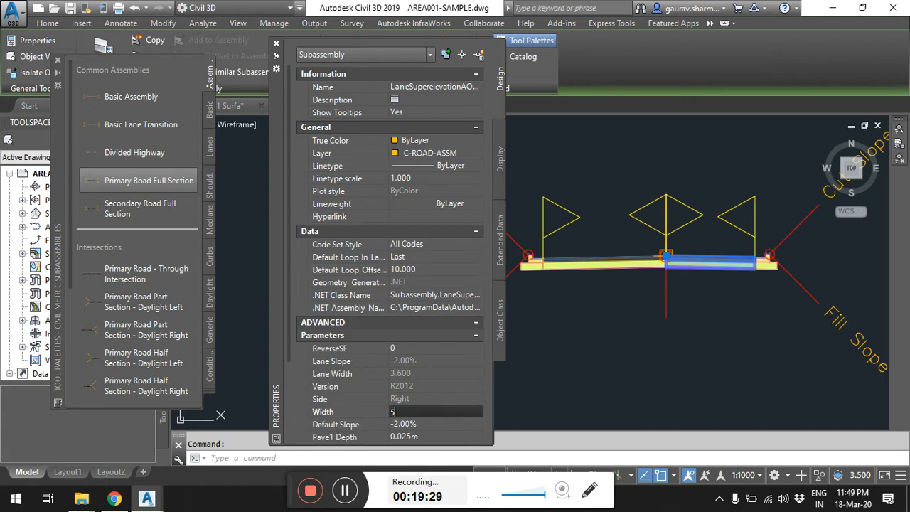
key(Return)
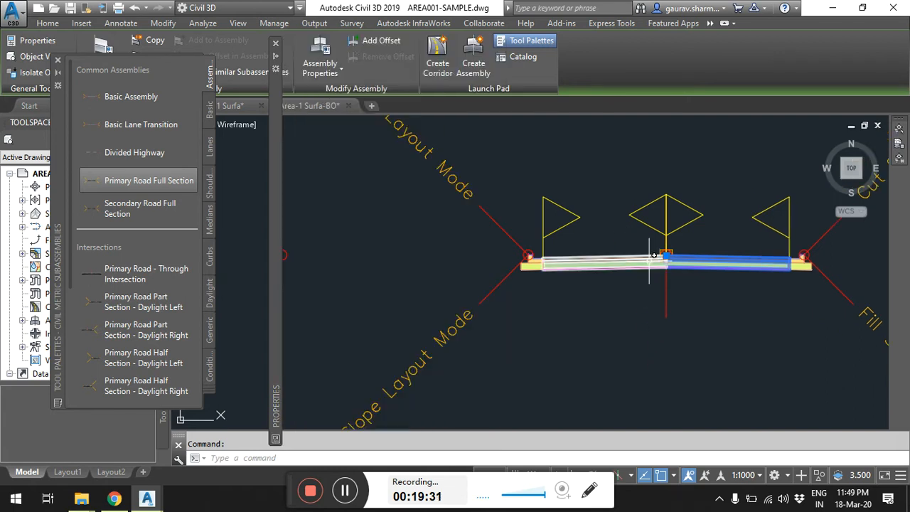
key(Escape)
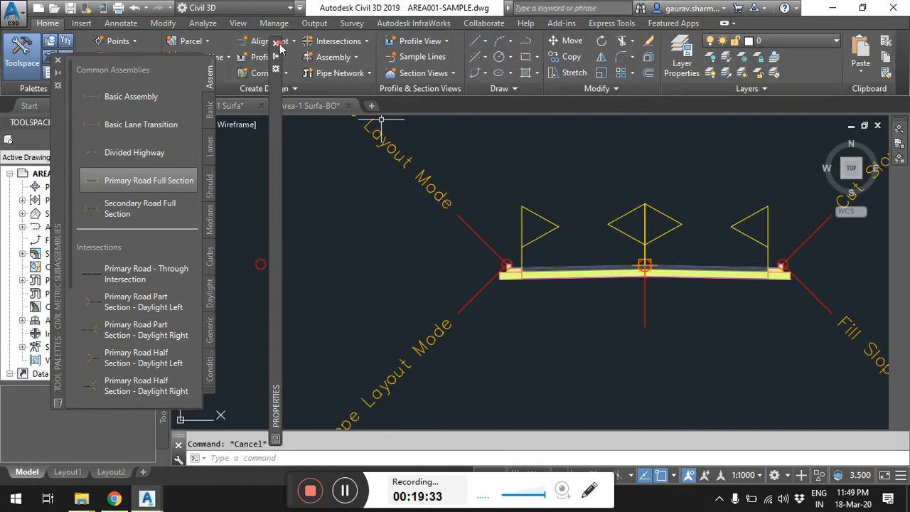
scroll(435, 269, down, 6)
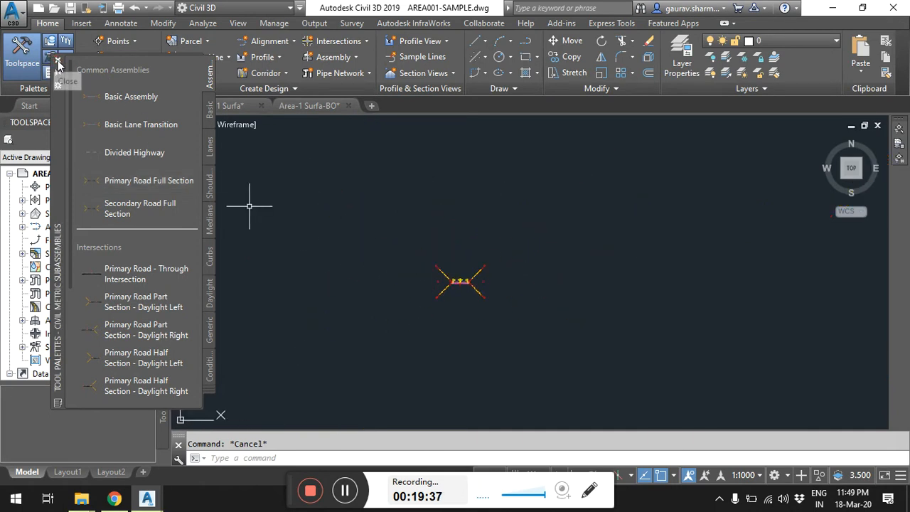
Review the cut, fill and foreslope parameters of the assembly's left side slope subassembly.
scroll(459, 290, up, 6)
middle_drag(514, 301, 417, 197)
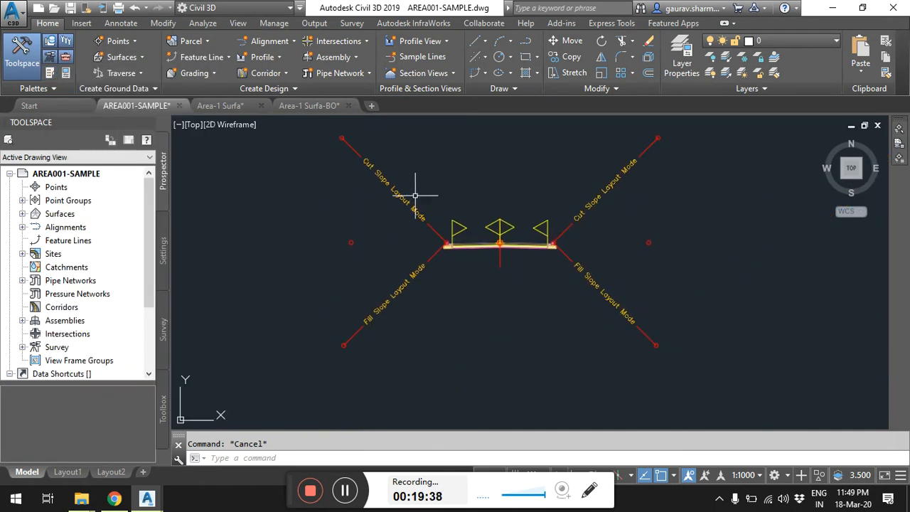
click(435, 235)
middle_drag(373, 232, 561, 254)
click(560, 253)
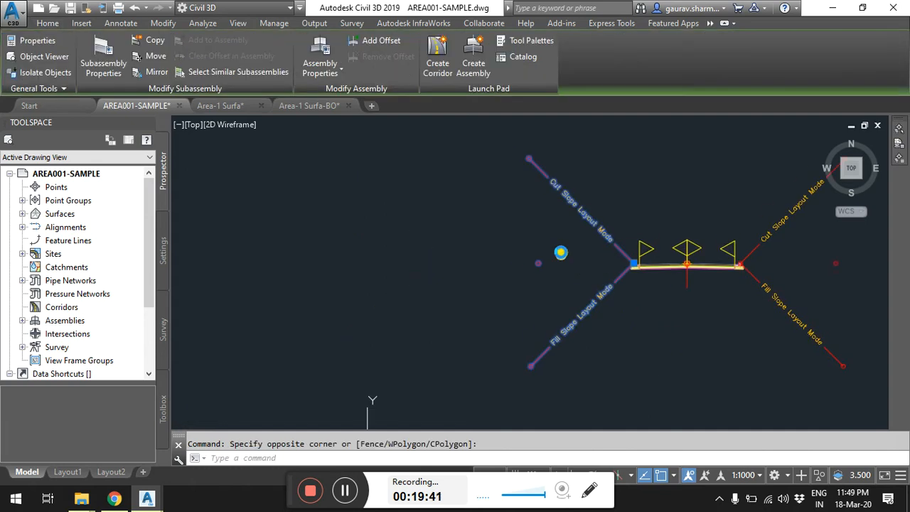
key(Return)
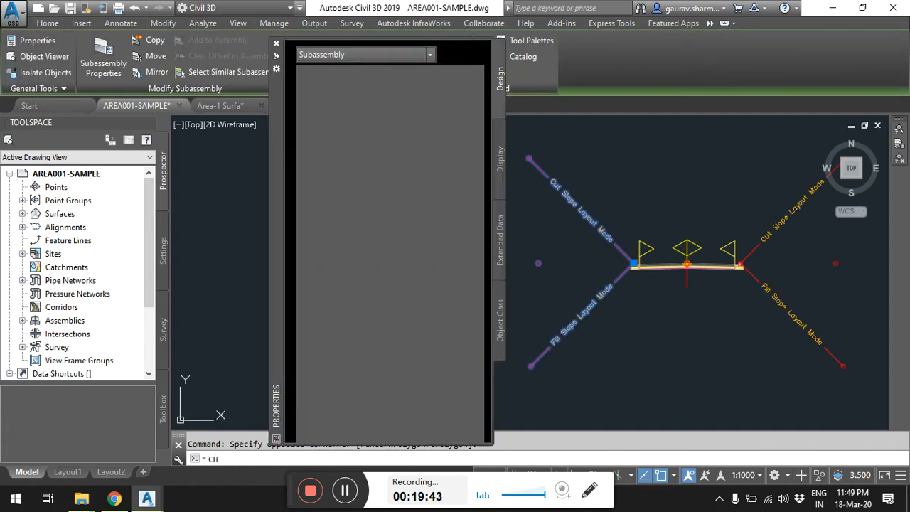
drag(275, 181, 199, 179)
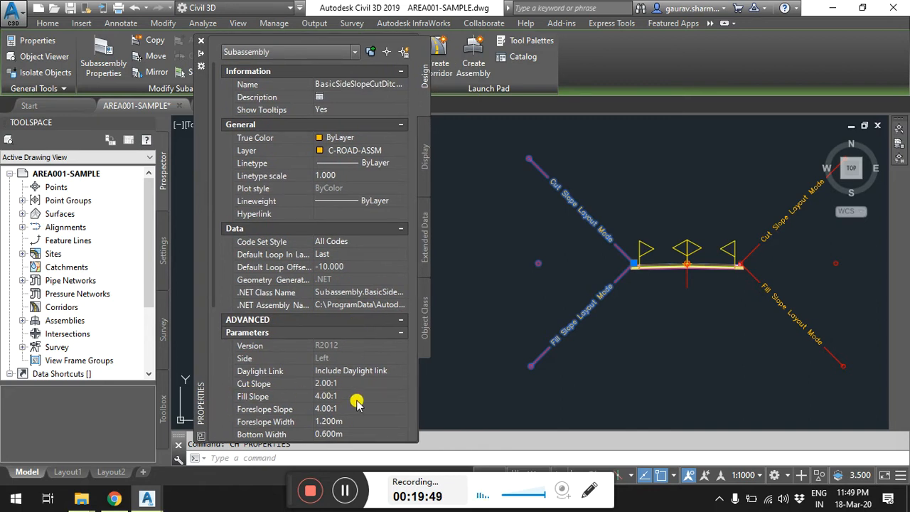
click(201, 41)
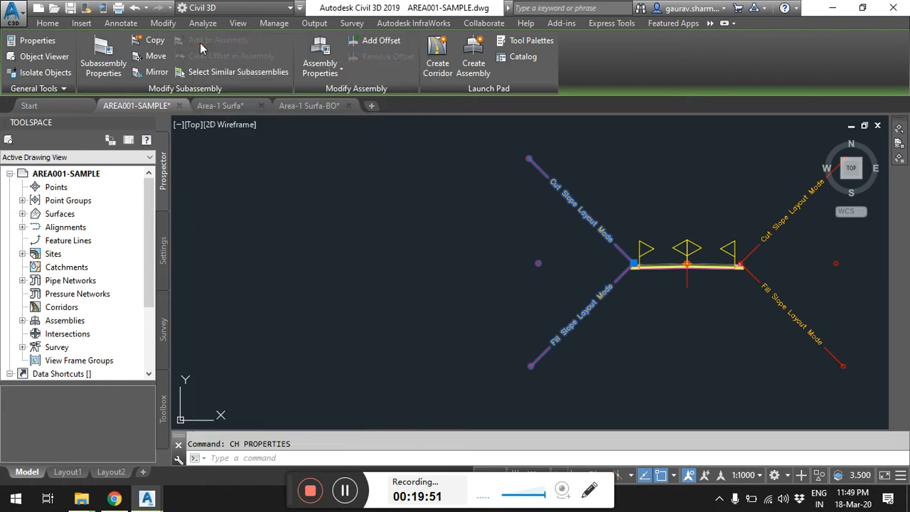
scroll(372, 239, down, 5)
key(Escape)
Start a new corridor using the Alignment - AREA001 - ACCESS alignment, Profile - (1) and the Primary Road Full Section assembly.
scroll(459, 270, down, 8)
scroll(506, 292, down, 3)
click(265, 72)
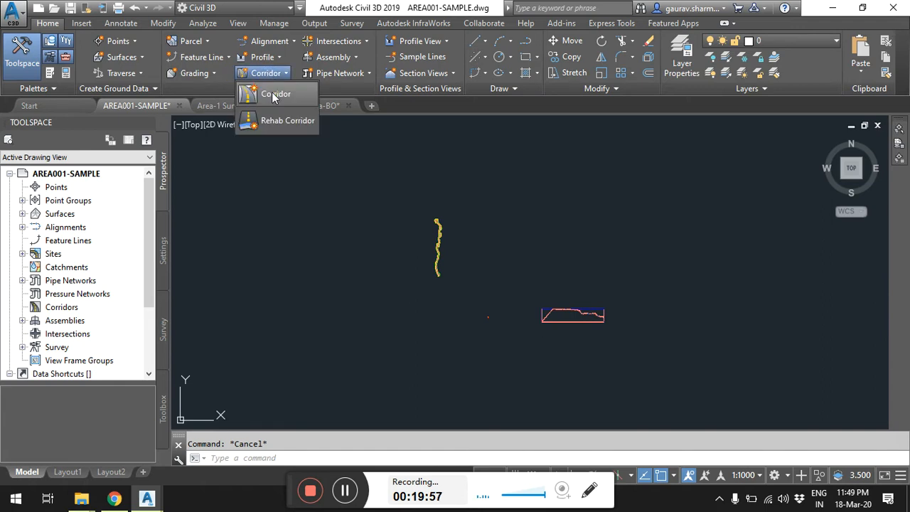
click(273, 96)
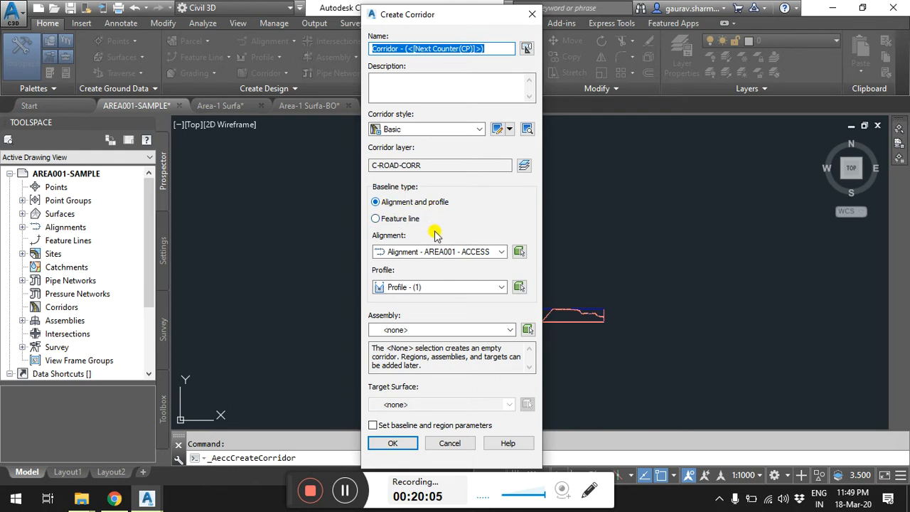
click(434, 254)
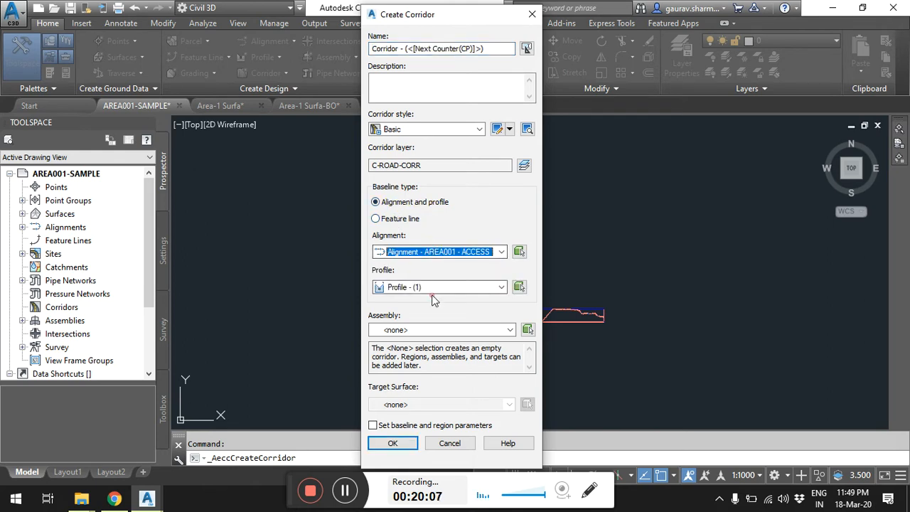
click(432, 287)
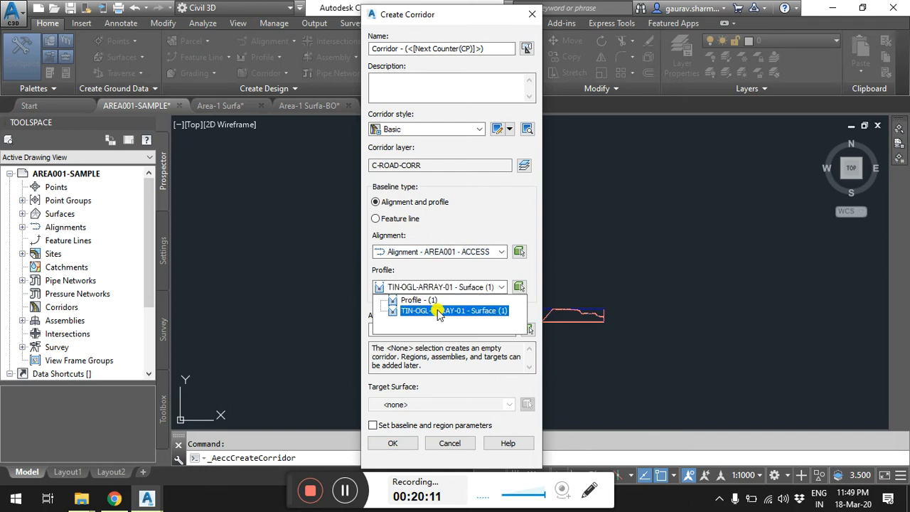
click(419, 299)
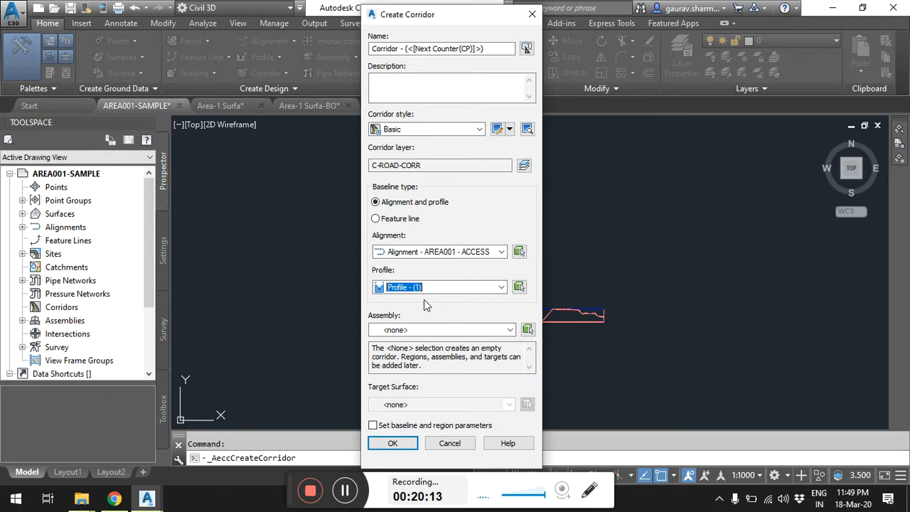
click(433, 329)
click(428, 354)
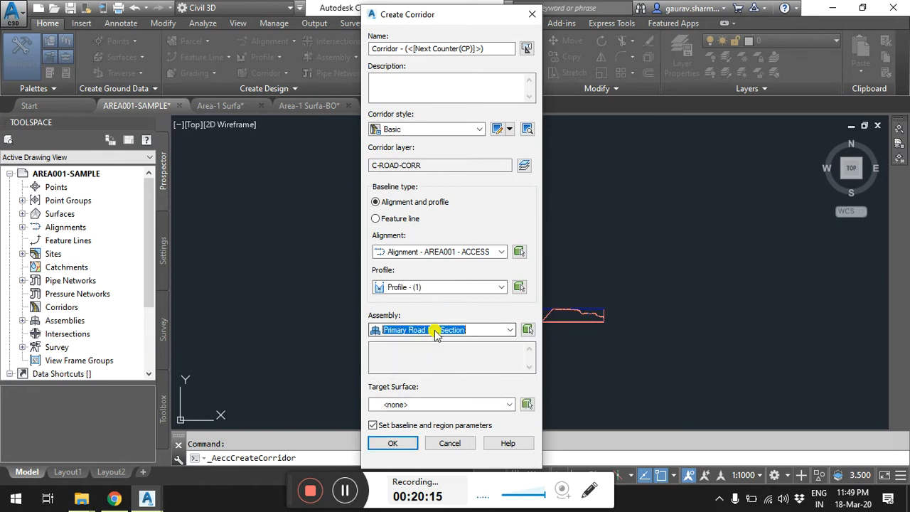
Target the corridor to the TIN-OGL-ARRAY-01 surface and turn off setting baseline and region parameters.
click(411, 404)
click(415, 428)
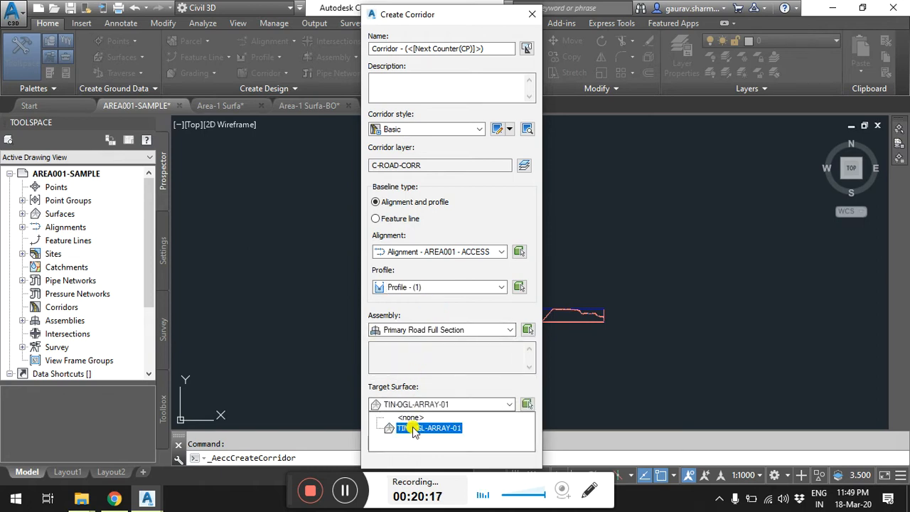
click(415, 428)
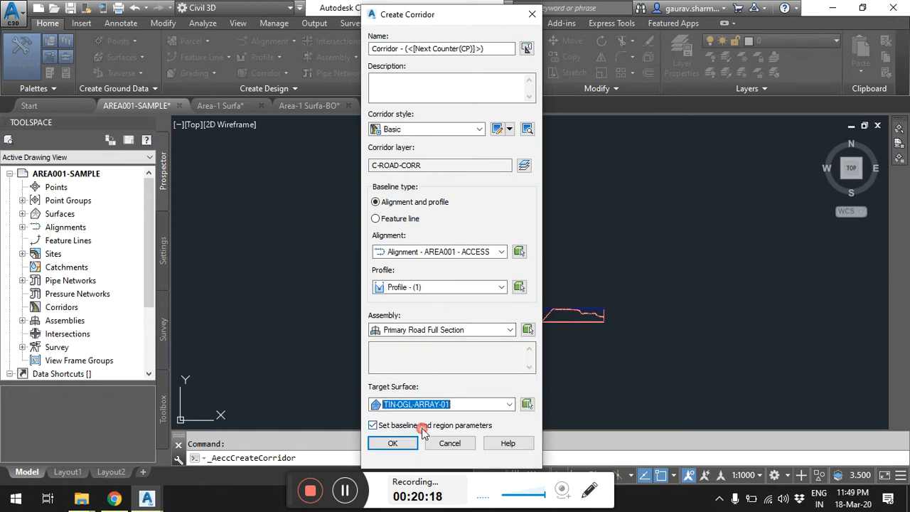
click(374, 426)
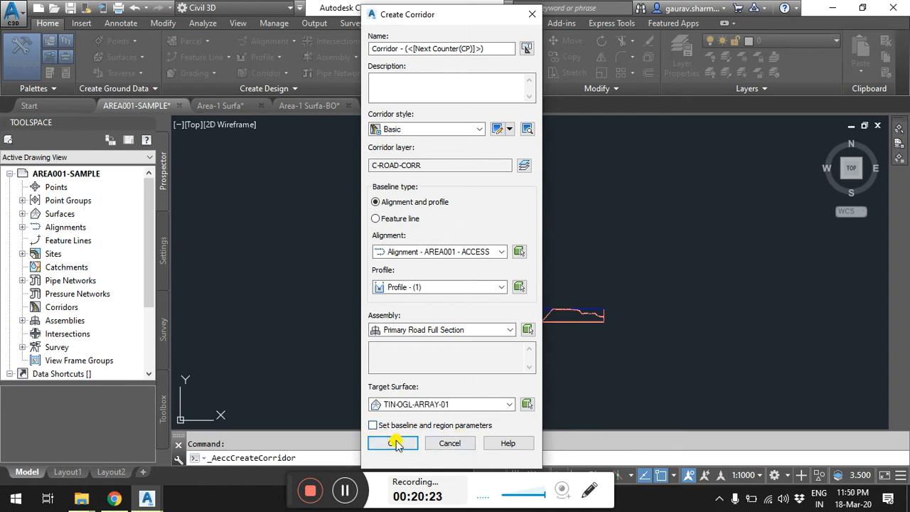
Name the corridor "Corridor - AREA0001 - ACCESS ROAD" and create it.
click(412, 50)
drag(407, 49, 501, 48)
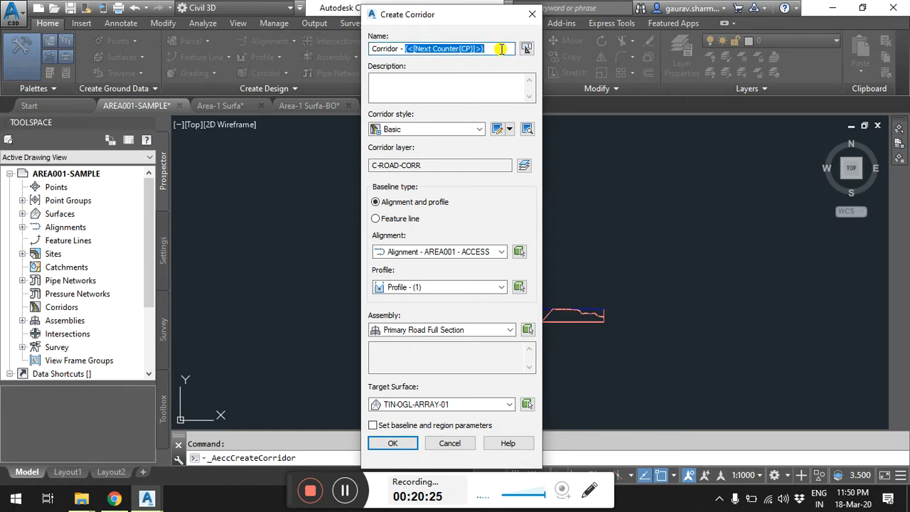
text(AREA0001)
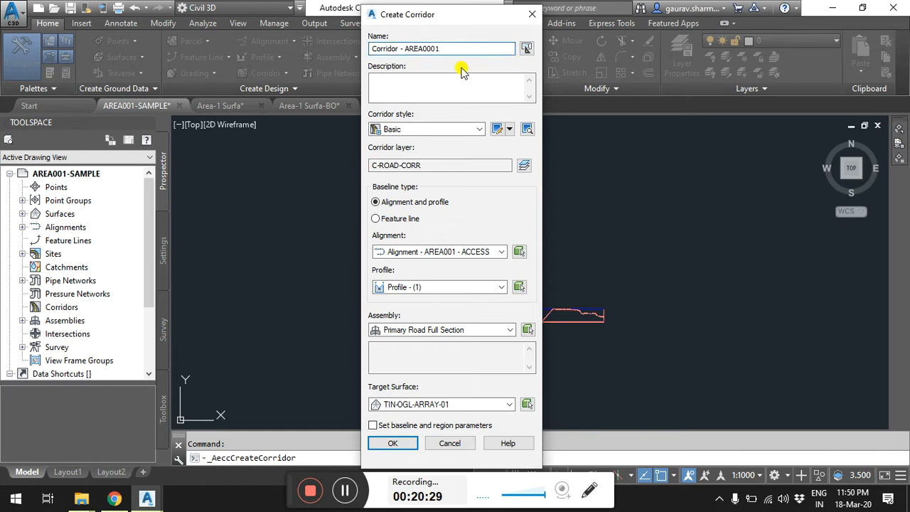
text( - ACCESS ROAD)
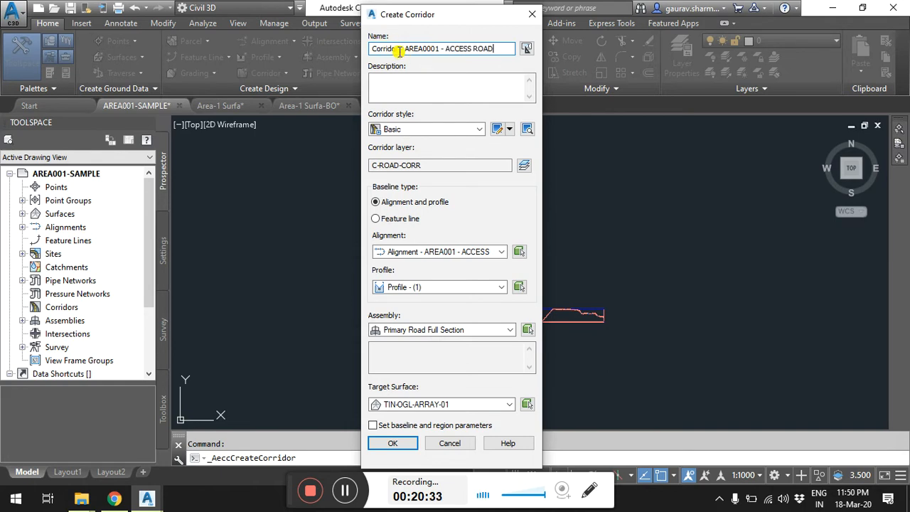
click(393, 443)
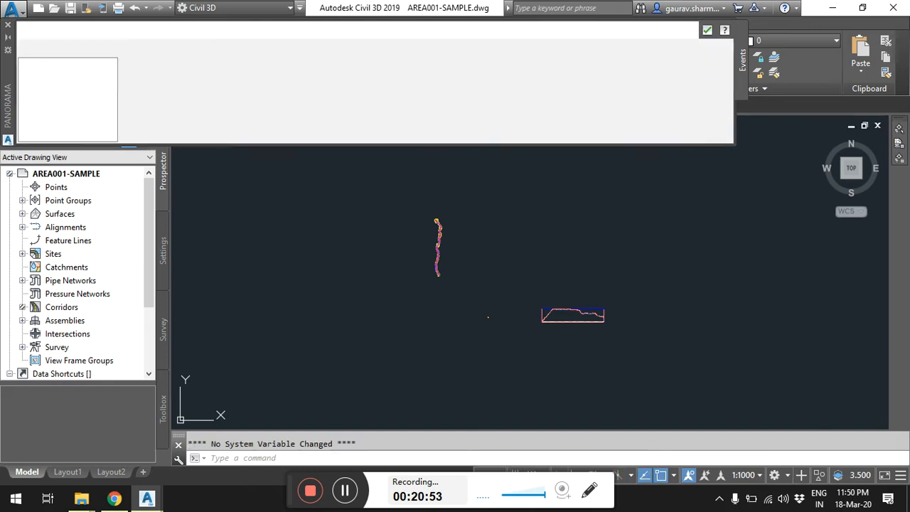
Examine the built corridor in plan, checking its side slopes and section lines against the contours along the road.
scroll(477, 229, up, 5)
scroll(433, 220, down, 1)
scroll(406, 219, up, 6)
scroll(436, 185, up, 3)
scroll(488, 197, down, 3)
scroll(605, 313, down, 3)
scroll(569, 256, up, 6)
scroll(602, 332, down, 2)
scroll(574, 230, up, 1)
scroll(565, 280, up, 1)
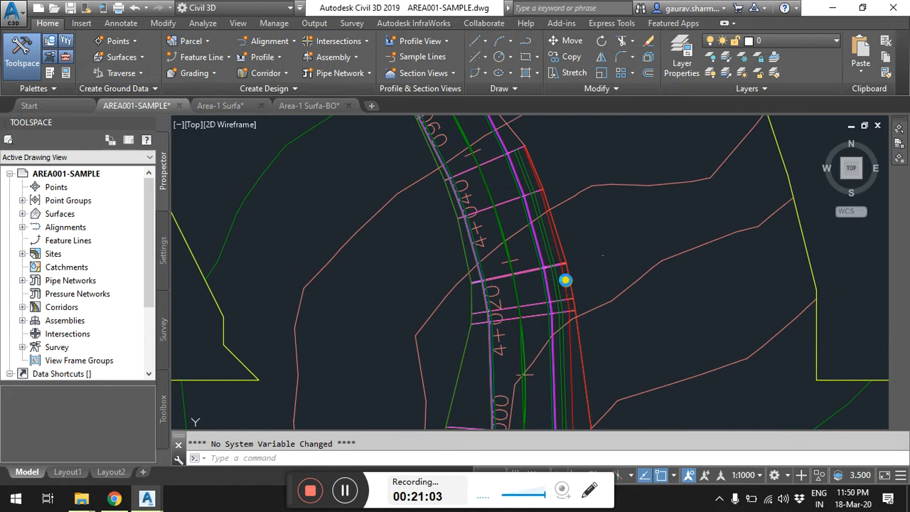
scroll(465, 213, down, 3)
scroll(519, 169, down, 5)
scroll(481, 372, up, 6)
scroll(482, 201, down, 5)
middle_drag(518, 305, 522, 278)
scroll(522, 277, down, 6)
scroll(505, 343, up, 6)
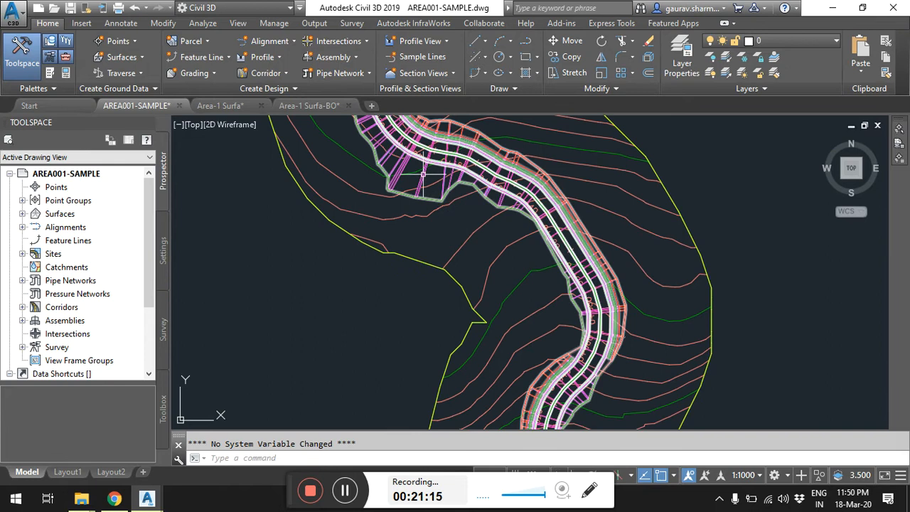
Open the corridor in the Object Viewer and orbit it to inspect its 3D shape from several angles.
click(423, 174)
click(47, 58)
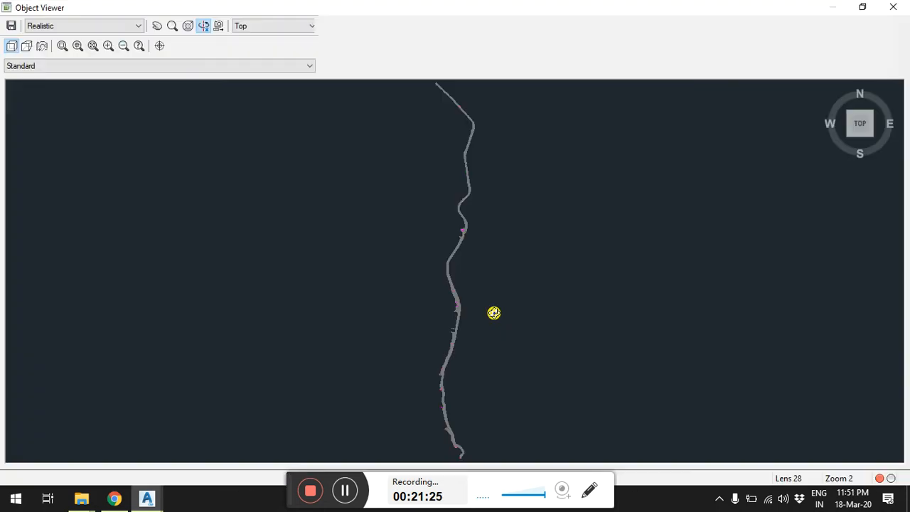
mouse_move(476, 360)
mouse_down()
mouse_move(473, 404)
mouse_move(478, 397)
mouse_up()
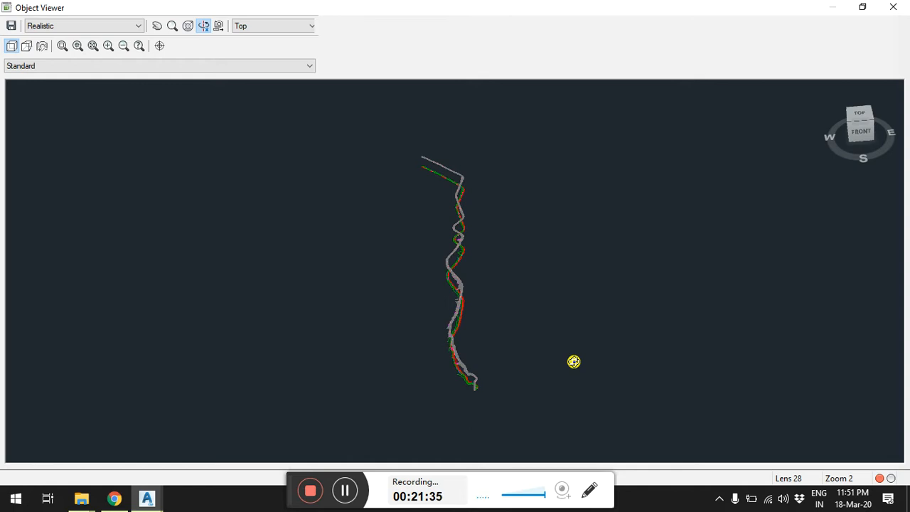
drag(573, 361, 561, 367)
drag(652, 331, 674, 315)
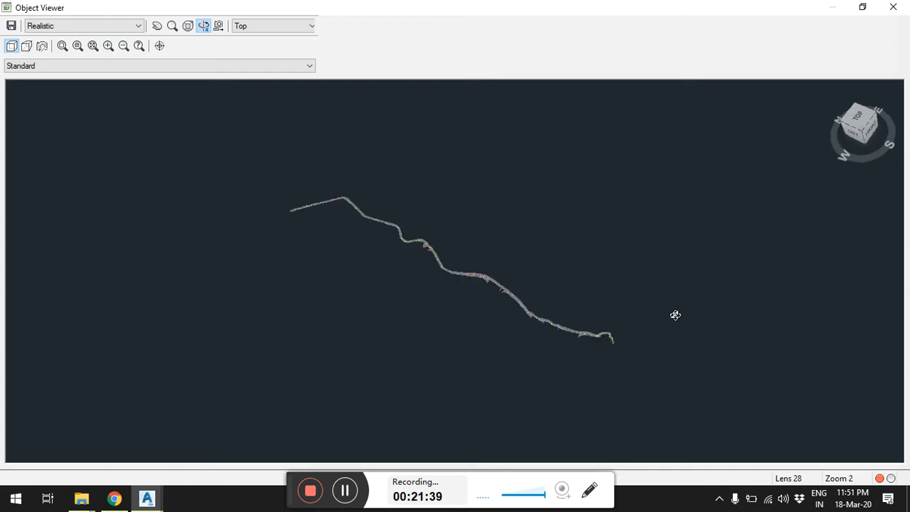
Examine the corridor up close in 3D and switch its preview to the 3D Hidden visual style.
drag(617, 349, 645, 301)
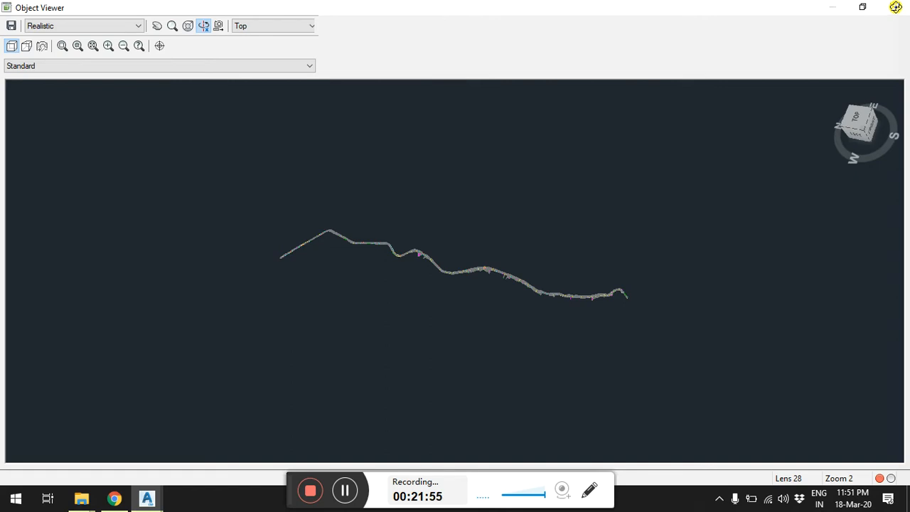
scroll(895, 6, up, 5)
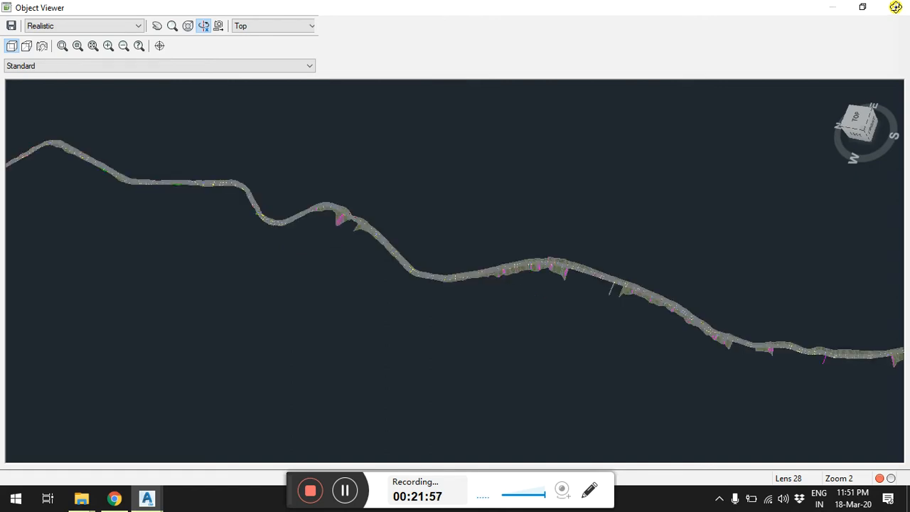
scroll(527, 273, up, 5)
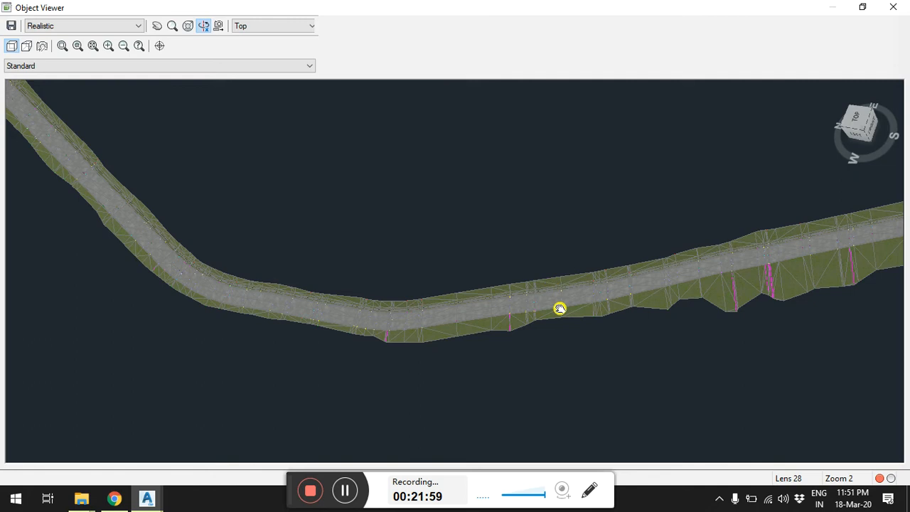
middle_drag(559, 309, 464, 309)
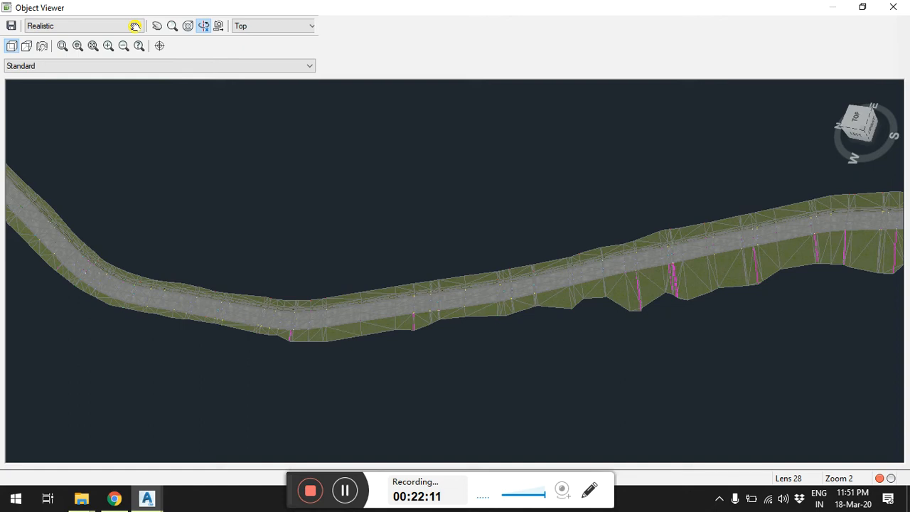
click(137, 27)
click(137, 27)
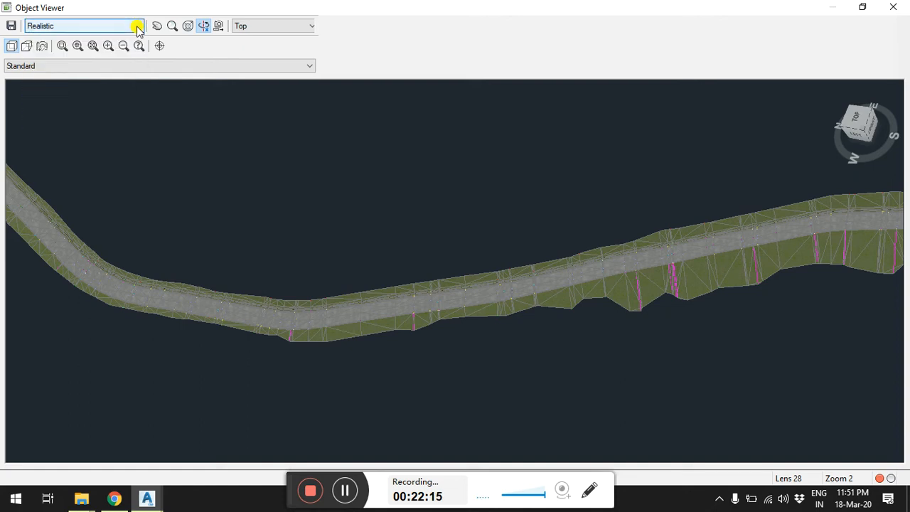
click(137, 27)
click(56, 35)
click(456, 237)
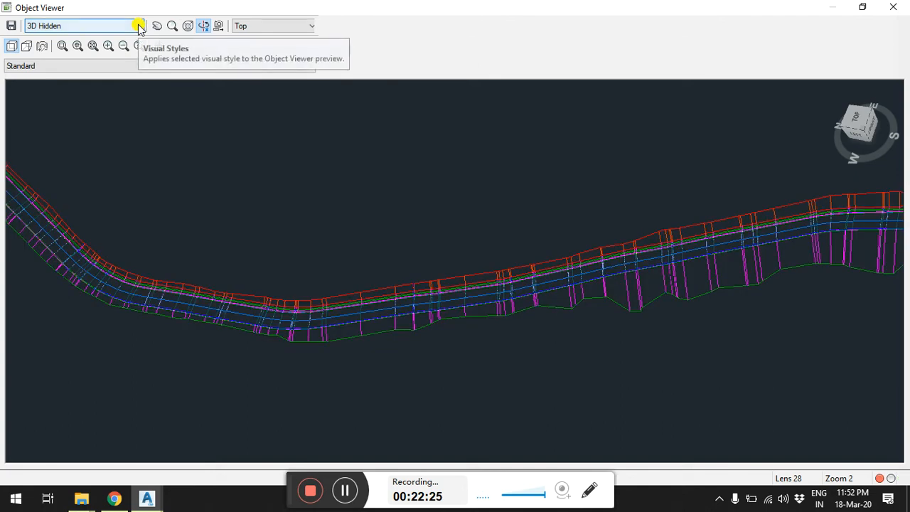
Switch the corridor preview to the 3dWireframe visual style and examine the section lines along the road.
click(137, 26)
click(80, 47)
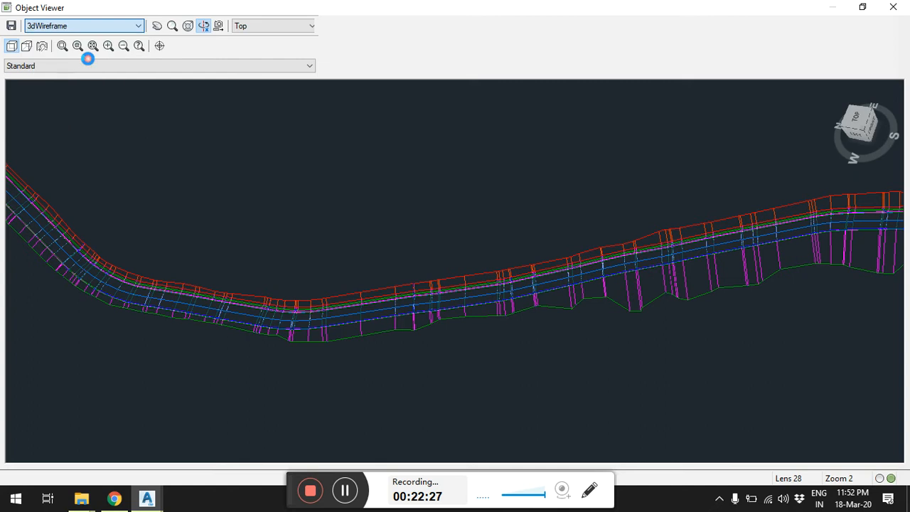
click(467, 240)
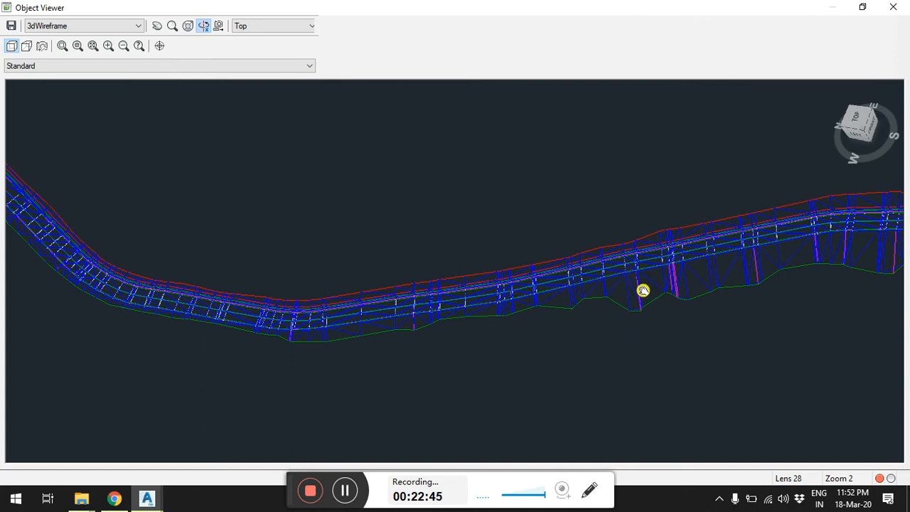
drag(435, 290, 434, 290)
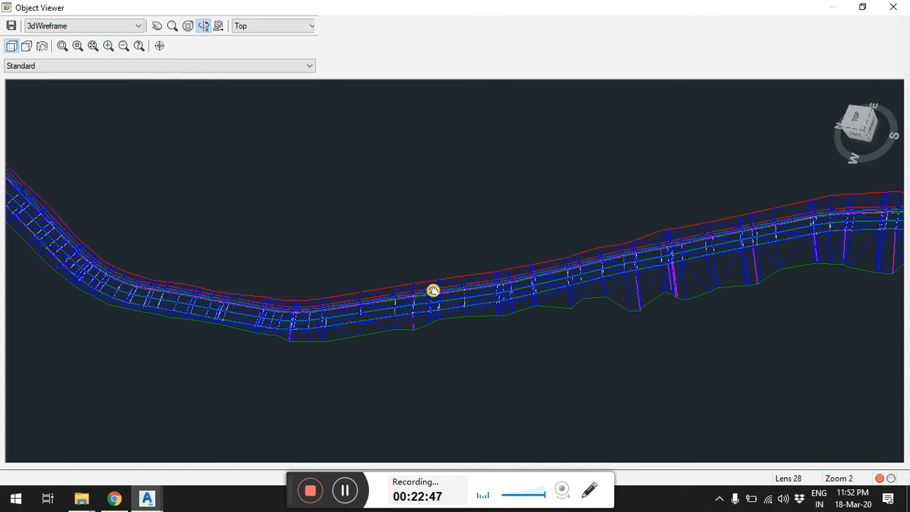
middle_drag(432, 290, 217, 290)
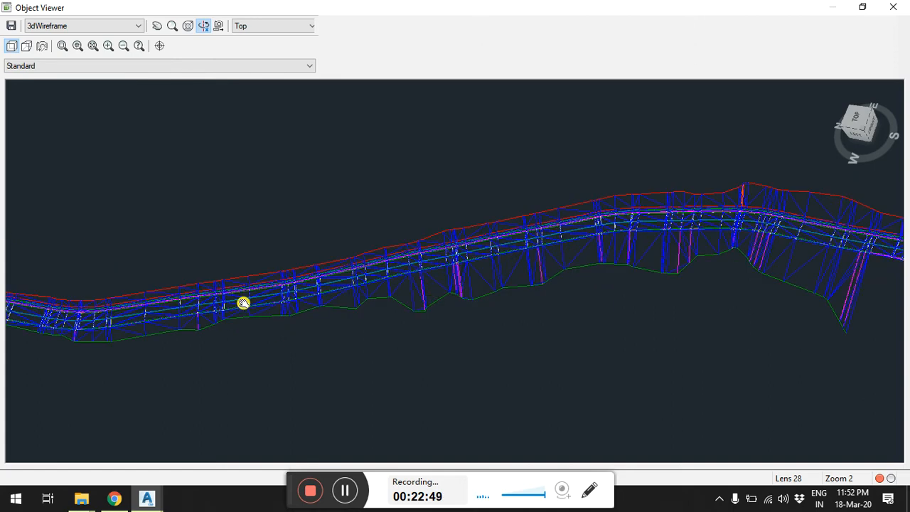
drag(544, 270, 482, 265)
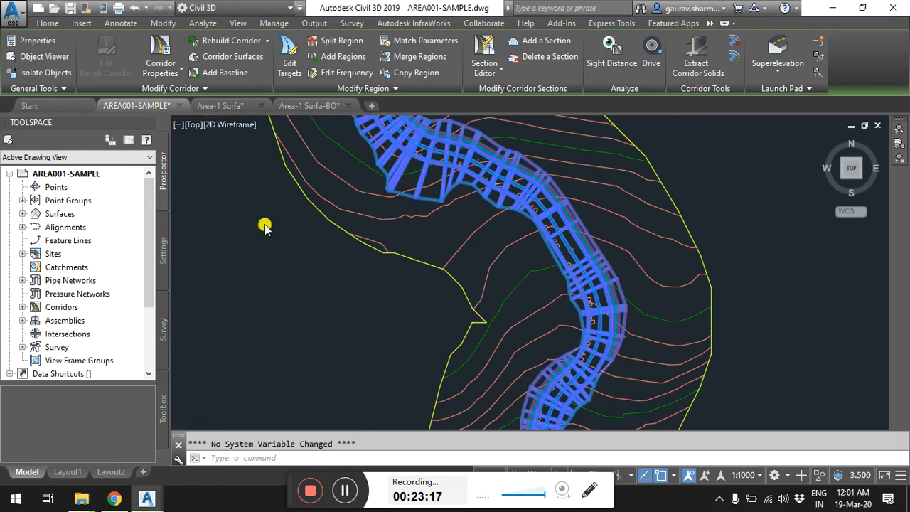
Deselect the corridor and close the Area-1 Surfa and Area-1 Surfa-BO drawings without saving their changes.
scroll(307, 242, down, 3)
key(Escape)
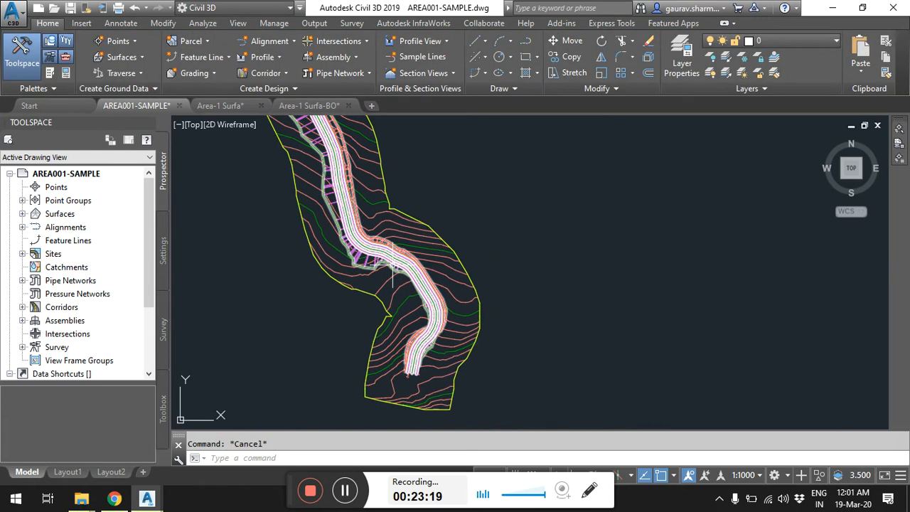
middle_drag(466, 213, 436, 230)
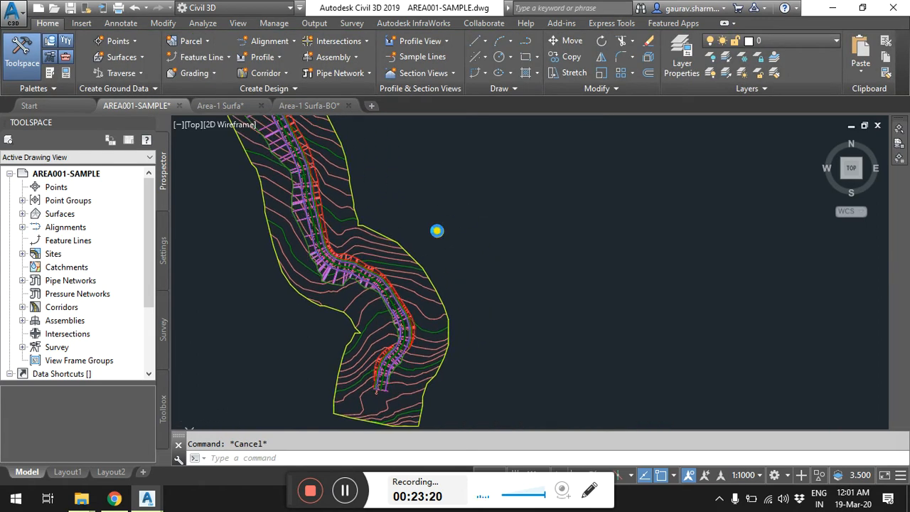
click(261, 106)
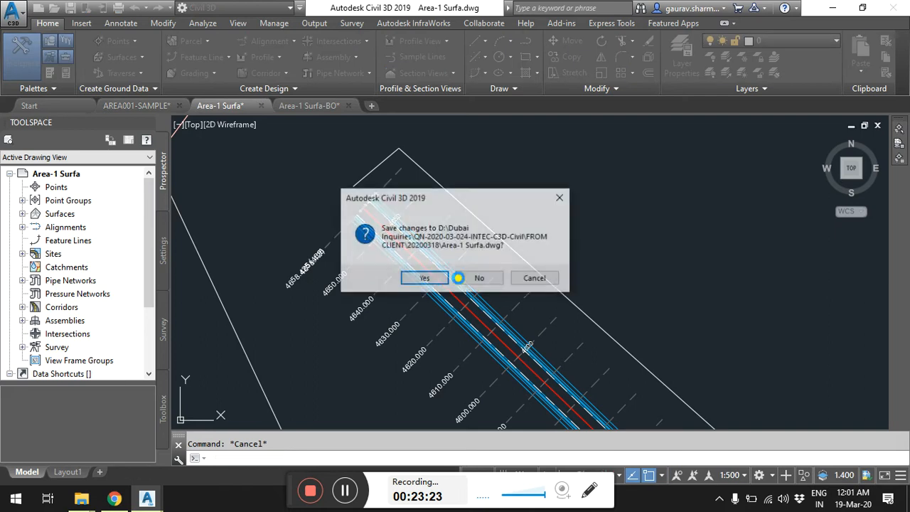
click(477, 277)
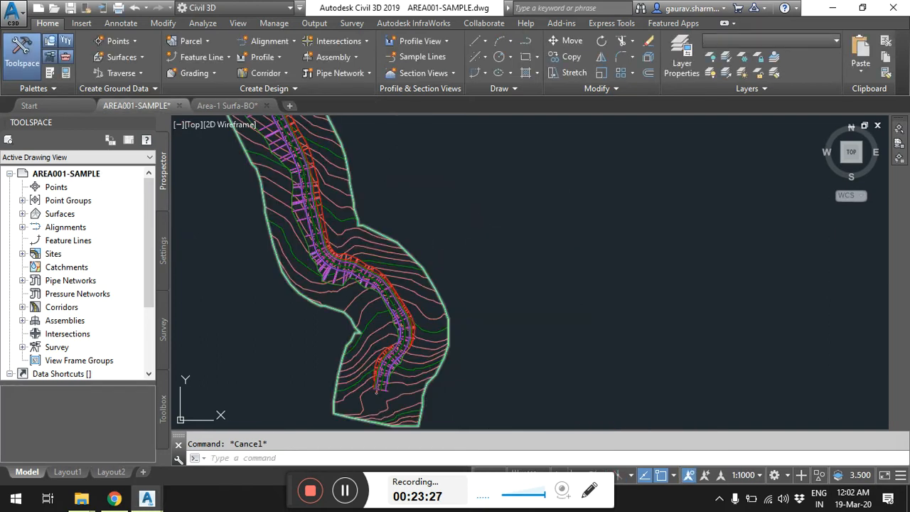
click(265, 106)
click(266, 105)
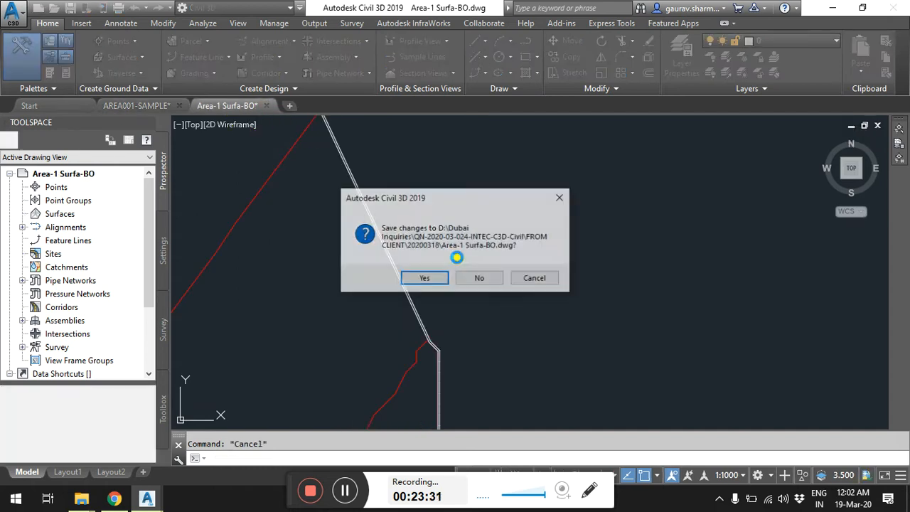
click(473, 280)
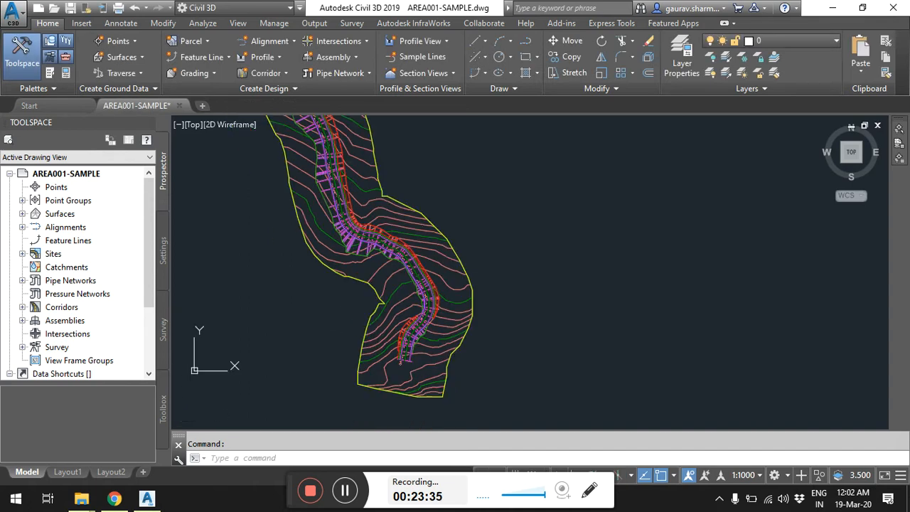
Open the properties of the access road corridor and widen the Name column of its parameters table.
scroll(359, 357, up, 4)
scroll(447, 305, up, 2)
mouse_move(447, 305)
middle_down()
mouse_move(396, 223)
mouse_move(465, 245)
mouse_move(466, 227)
middle_up()
middle_drag(452, 307, 487, 213)
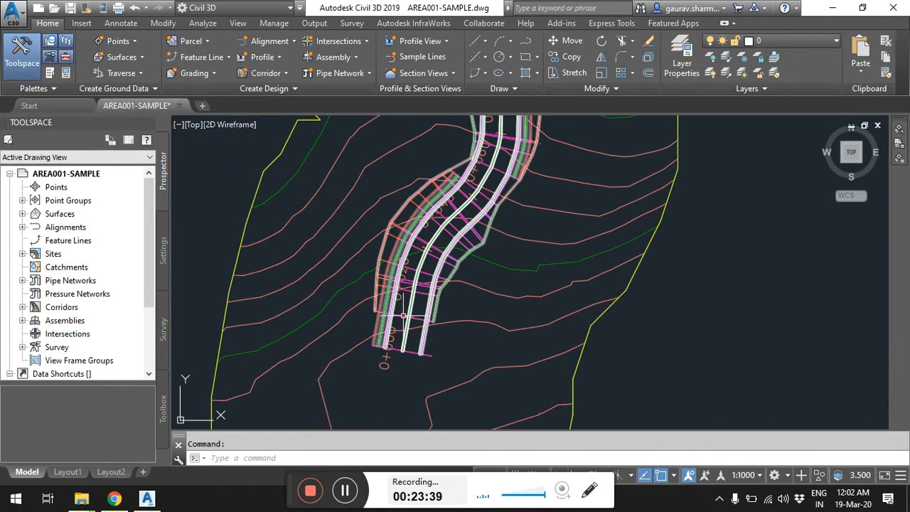
click(403, 315)
right_click(402, 317)
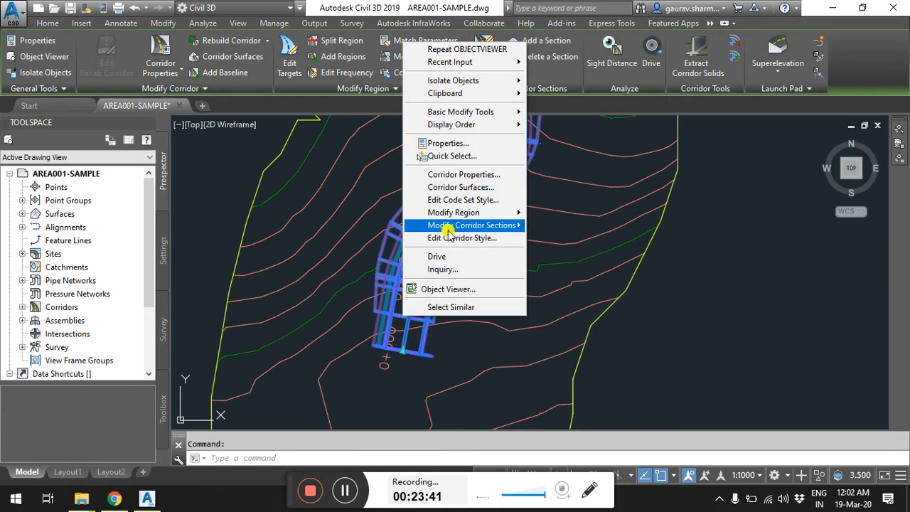
click(452, 175)
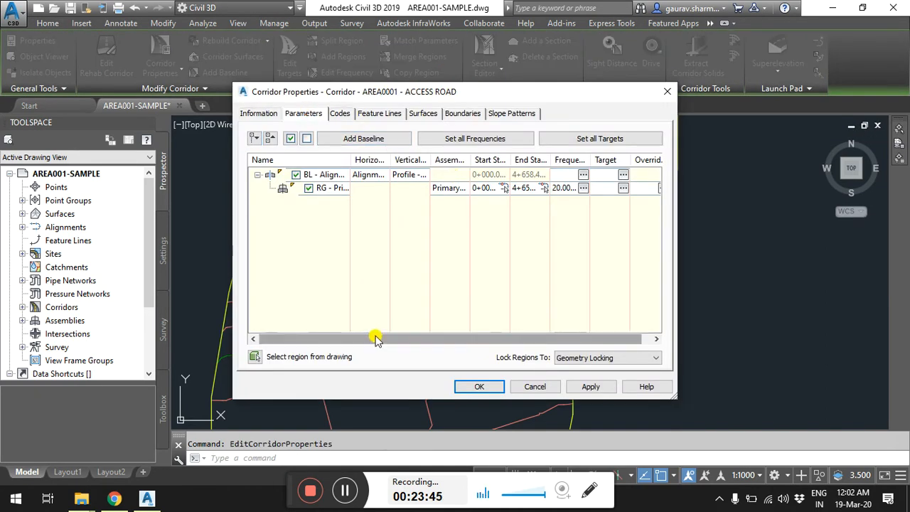
drag(461, 340, 471, 342)
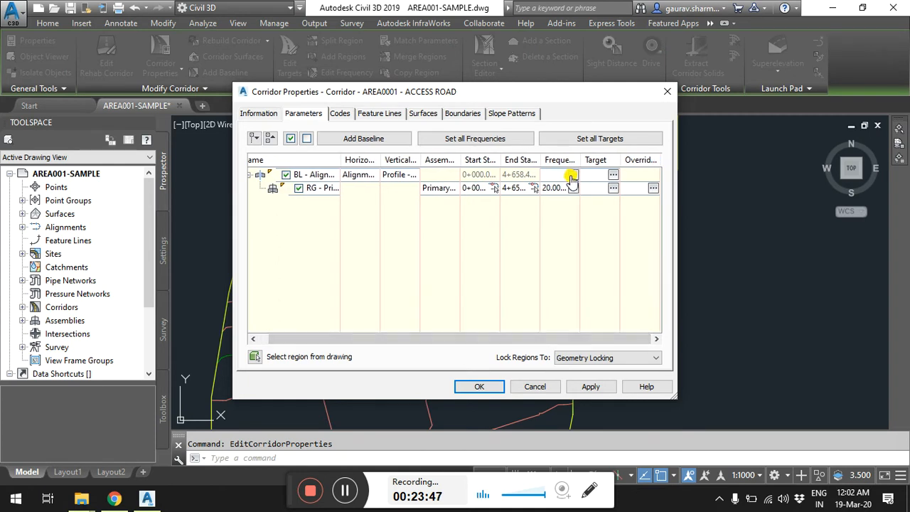
drag(325, 340, 300, 339)
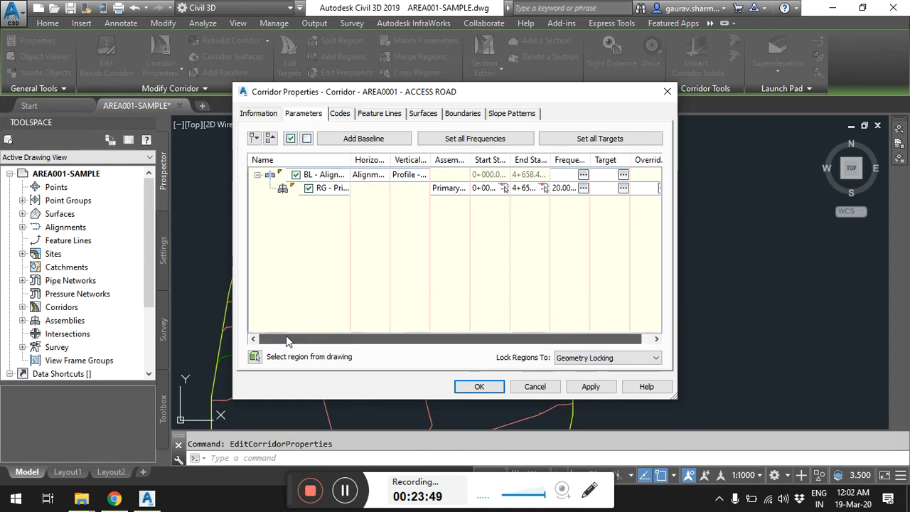
drag(350, 159, 418, 159)
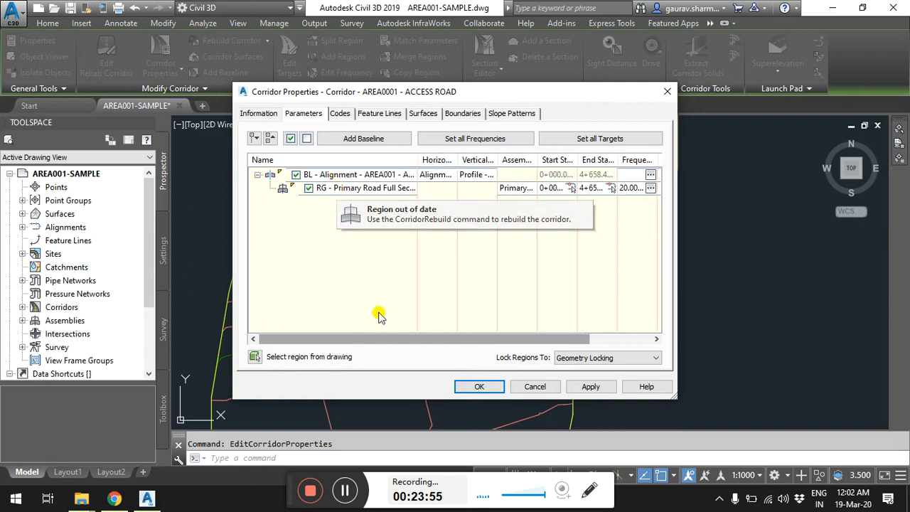
Set the baseline's assembly frequency to 5 m along tangents, with a curve increment of 7.5 m.
drag(392, 341, 453, 341)
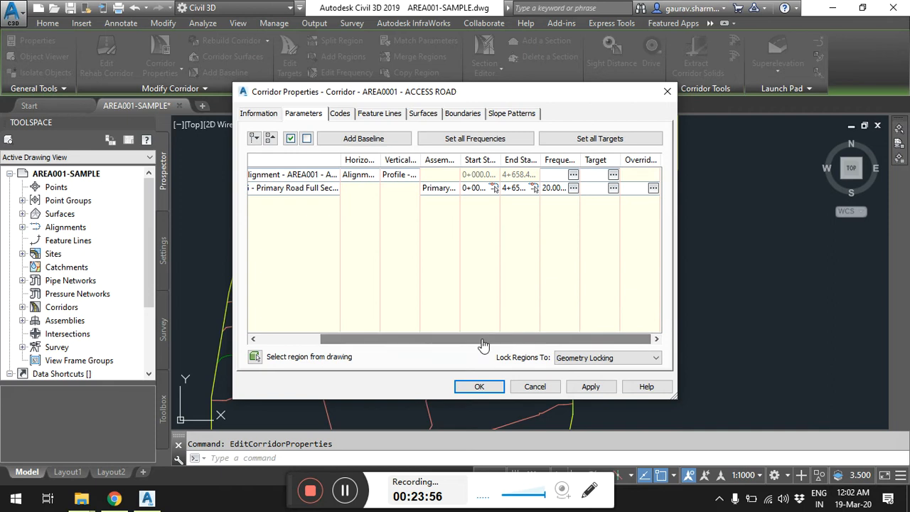
click(573, 175)
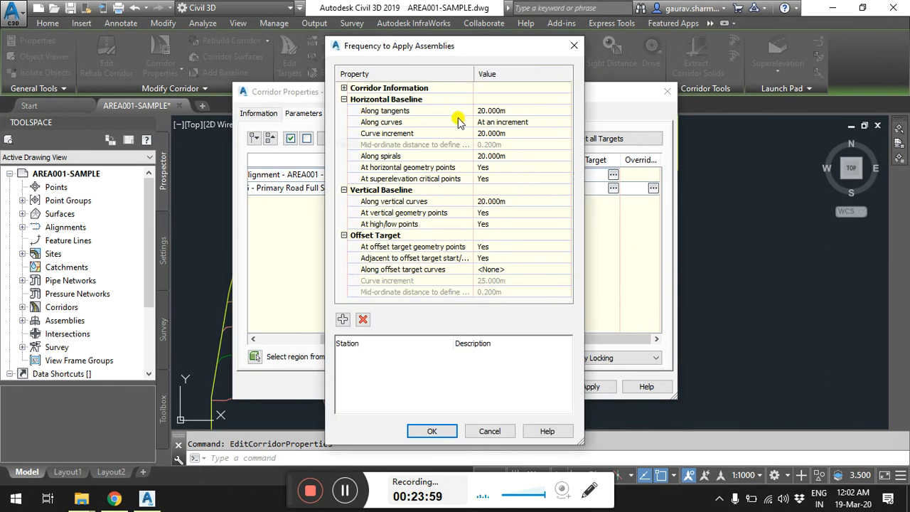
click(513, 111)
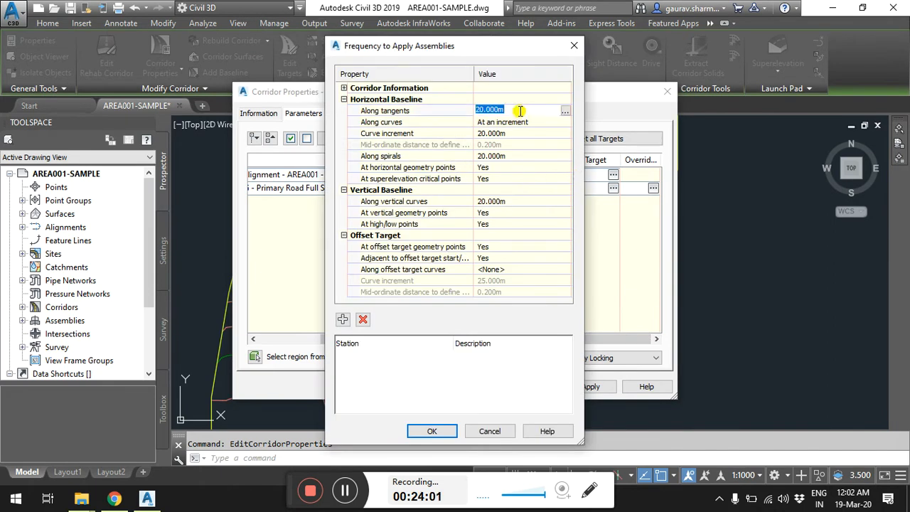
text(5)
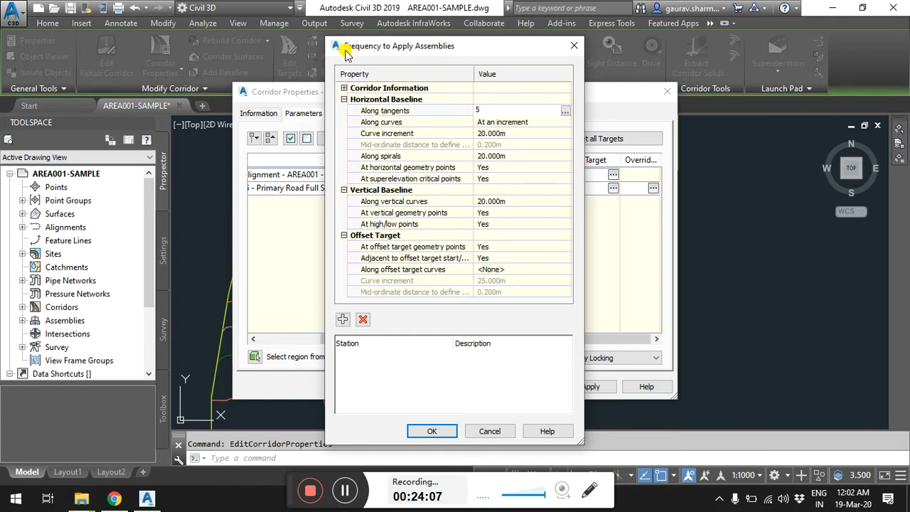
click(536, 124)
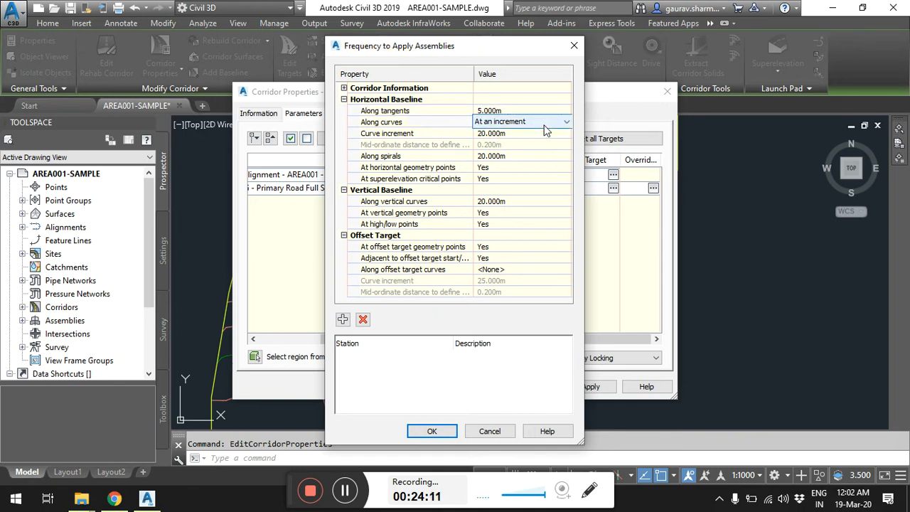
click(554, 121)
click(521, 135)
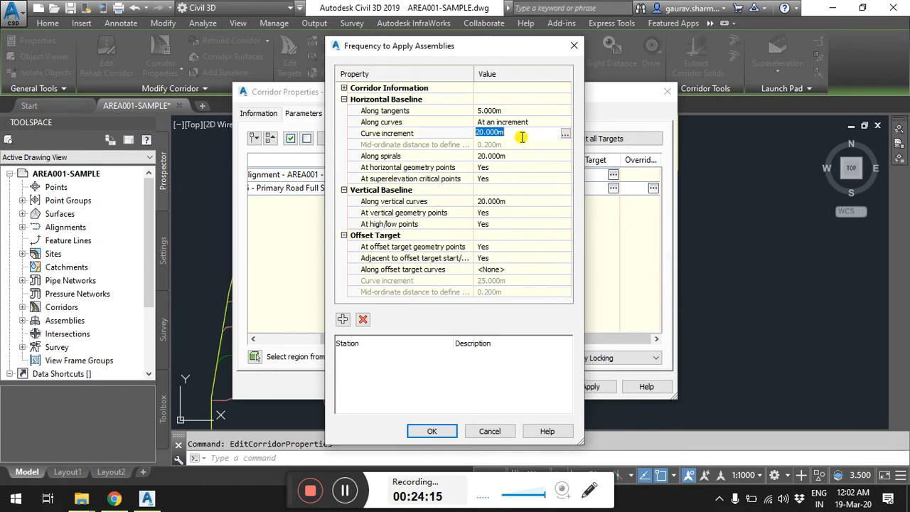
text(7.5)
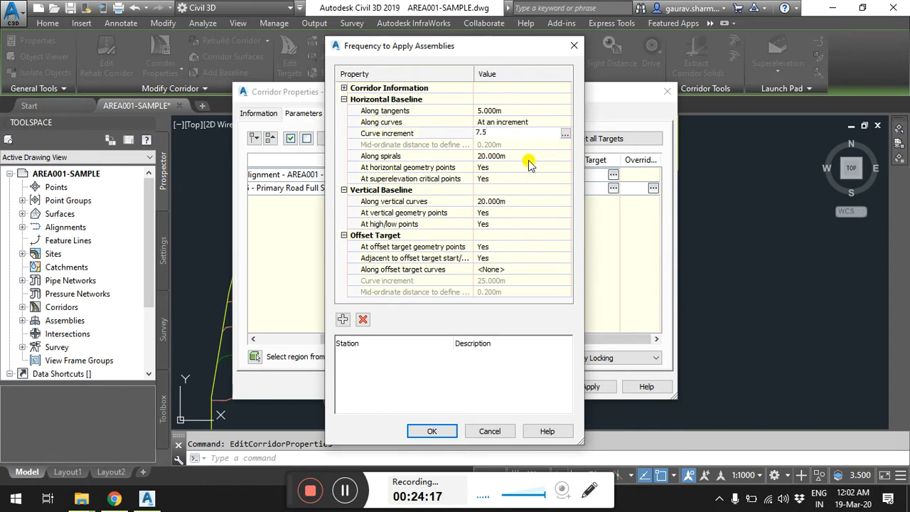
click(431, 430)
Apply the corridor changes, rebuild the corridor, and close its properties and the event list.
click(604, 390)
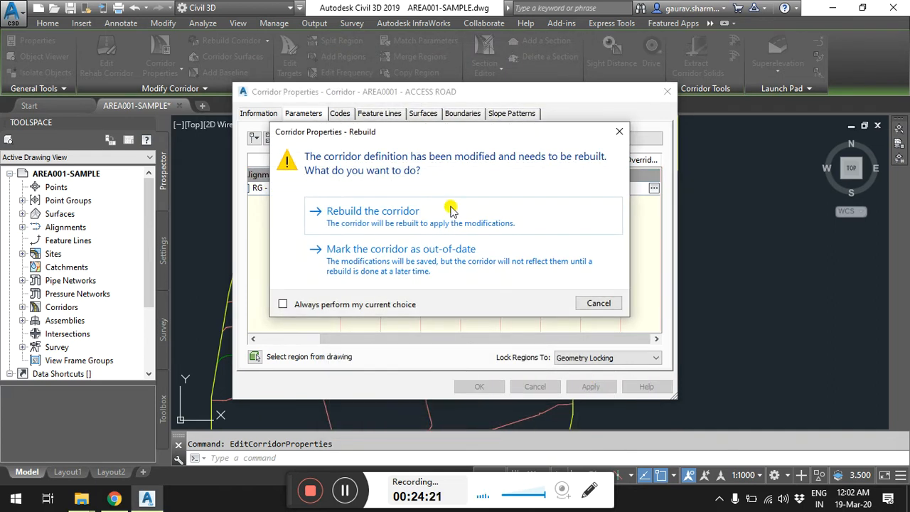
click(419, 206)
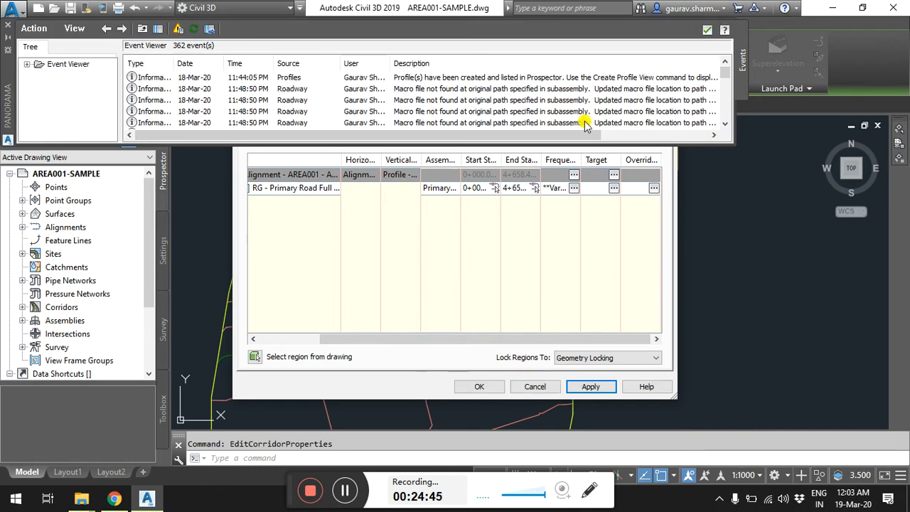
click(483, 387)
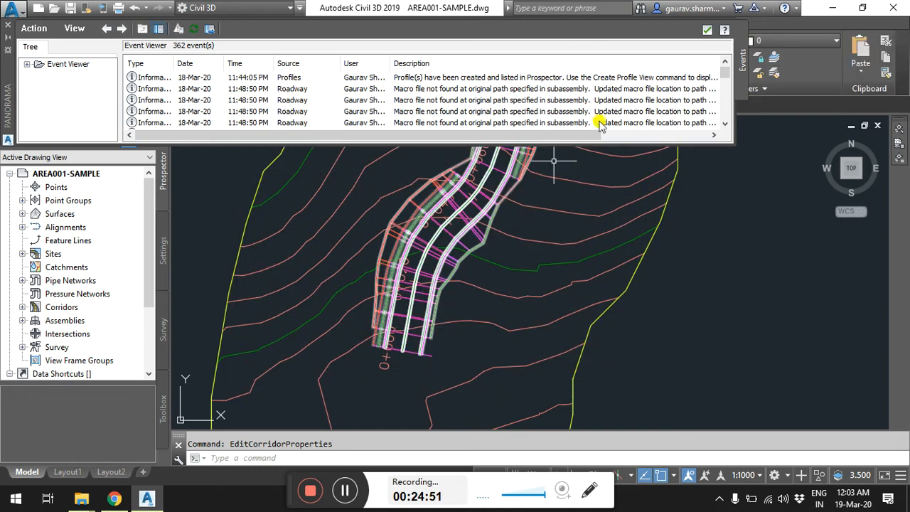
click(706, 31)
scroll(512, 285, down, 2)
scroll(501, 280, up, 5)
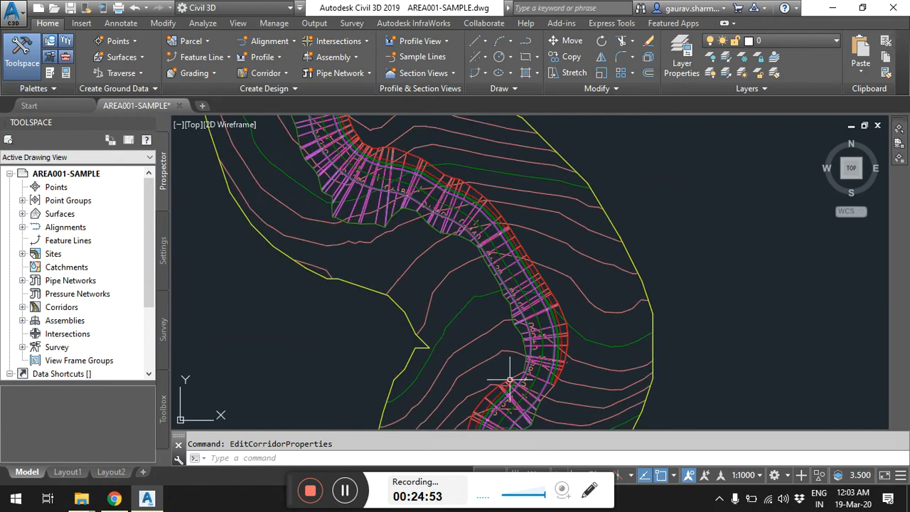
scroll(404, 240, up, 2)
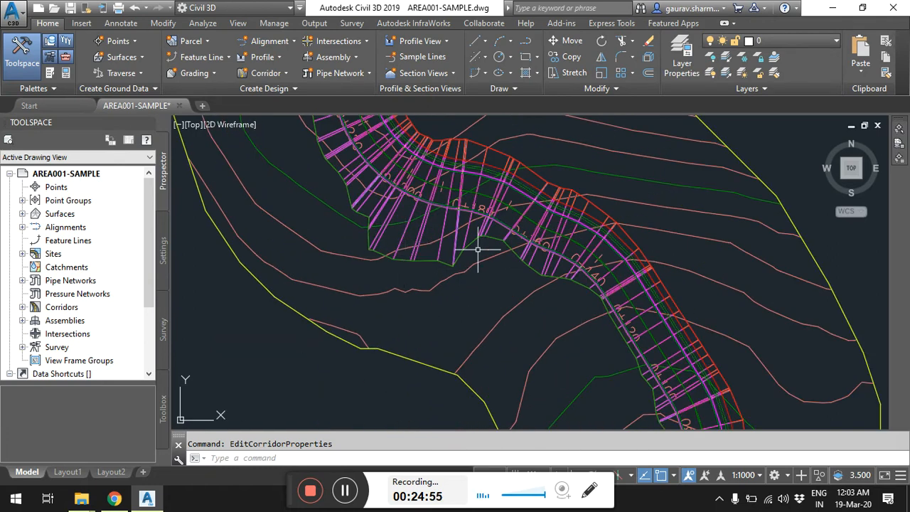
Examine the section spacing and daylight slopes along the rebuilt access road corridor.
mouse_move(465, 209)
middle_down()
mouse_move(562, 344)
mouse_move(494, 175)
middle_up()
scroll(494, 174, up, 6)
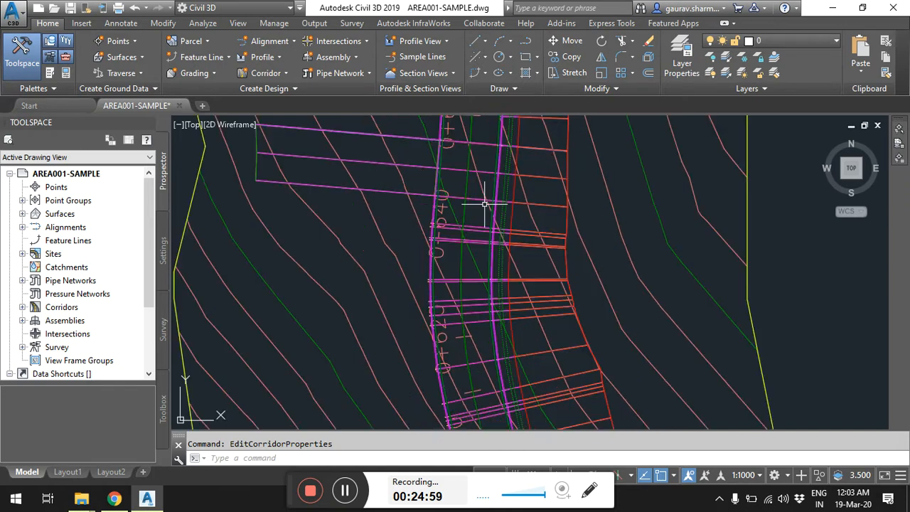
scroll(356, 185, down, 8)
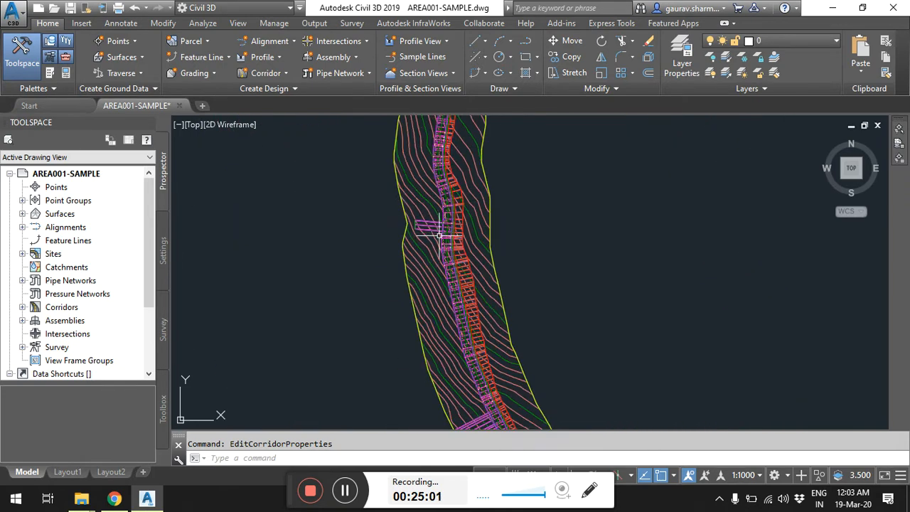
scroll(500, 351, up, 2)
scroll(499, 350, up, 3)
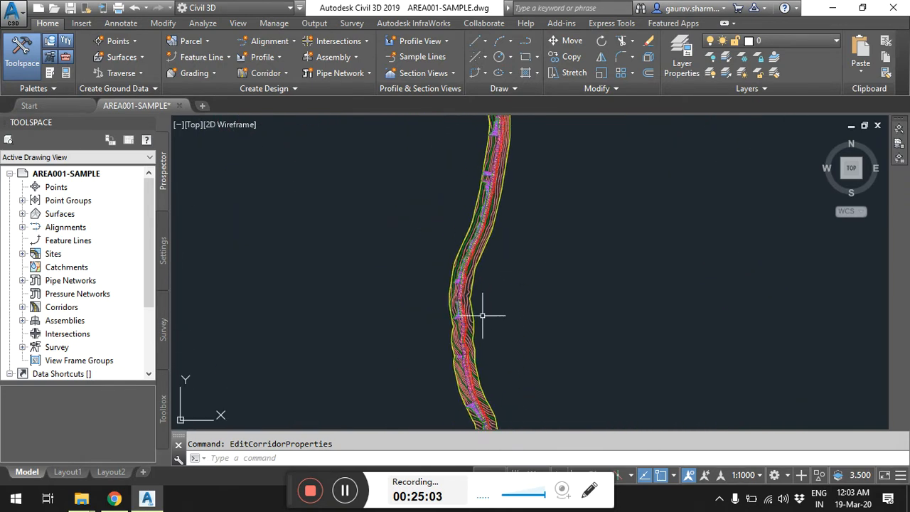
scroll(465, 306, down, 5)
scroll(505, 278, down, 3)
scroll(475, 286, up, 4)
scroll(448, 305, up, 2)
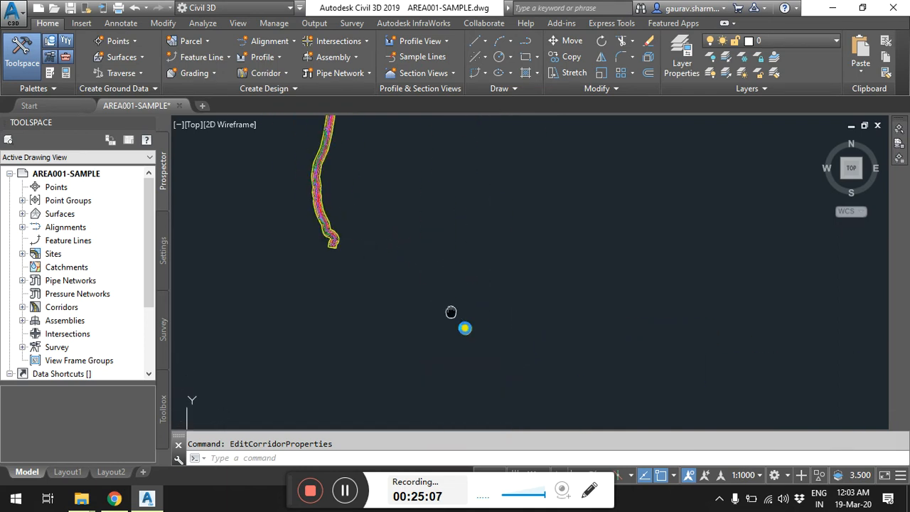
Inspect the road assembly, including its curbs, pavement layers, and cut and fill slope links.
scroll(441, 287, down, 4)
scroll(452, 283, up, 2)
scroll(409, 235, up, 6)
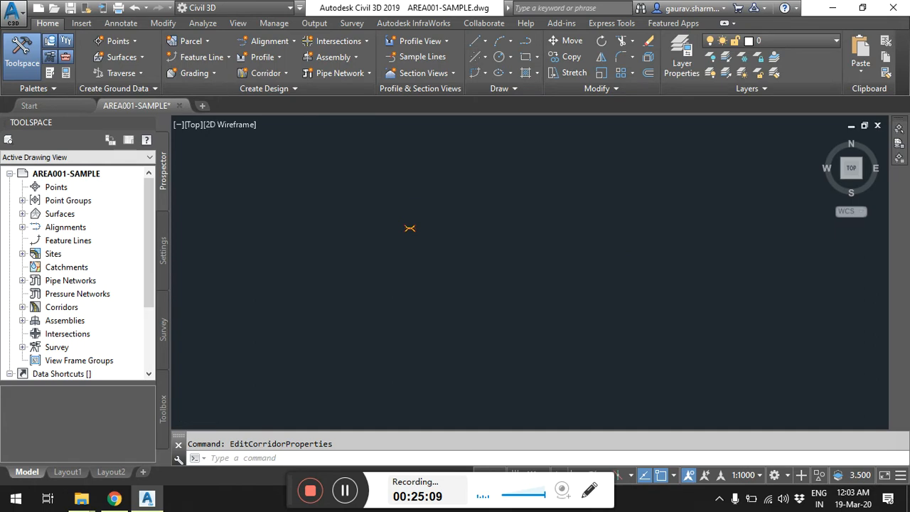
scroll(398, 226, up, 5)
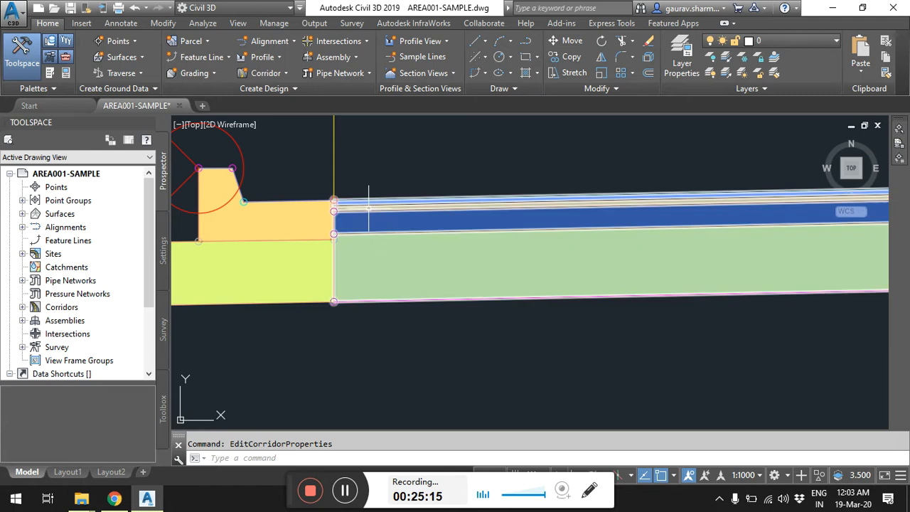
scroll(369, 268, down, 3)
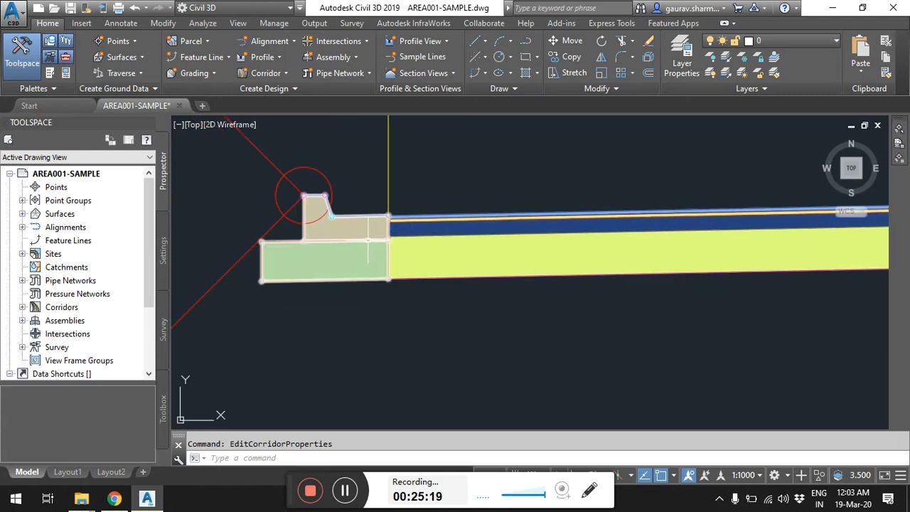
scroll(361, 213, down, 2)
middle_drag(361, 213, 208, 223)
middle_drag(625, 265, 542, 253)
scroll(751, 380, down, 4)
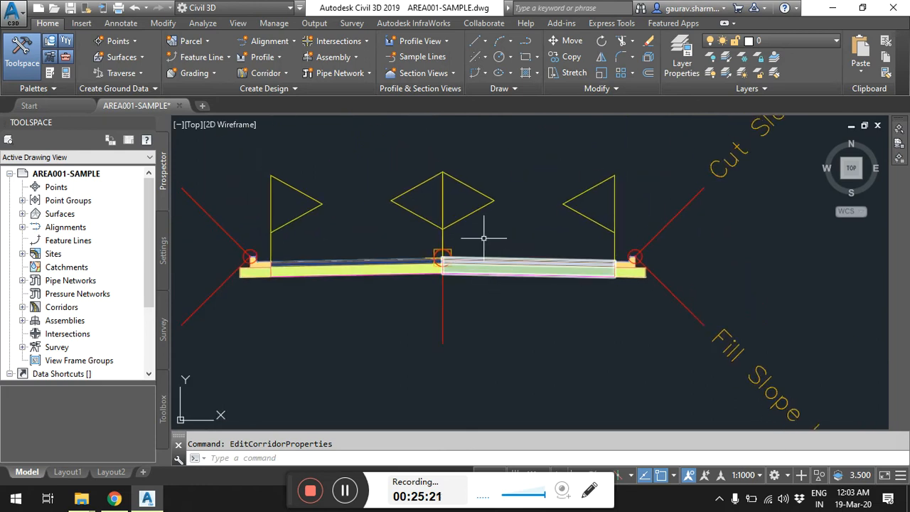
scroll(524, 211, down, 4)
middle_drag(512, 215, 377, 280)
scroll(509, 252, down, 2)
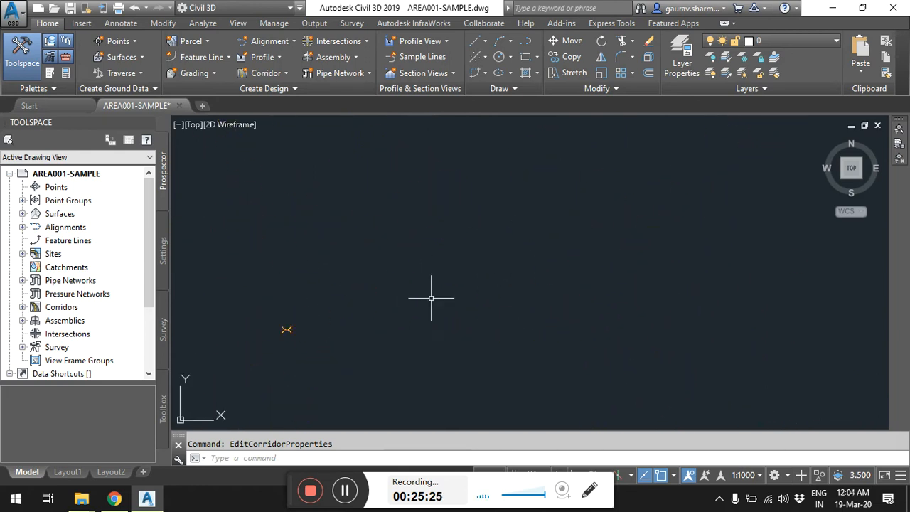
Review the whole access road corridor in plan together with the assembly and the profile view.
middle_drag(556, 257, 416, 254)
scroll(392, 294, down, 3)
middle_drag(391, 295, 434, 294)
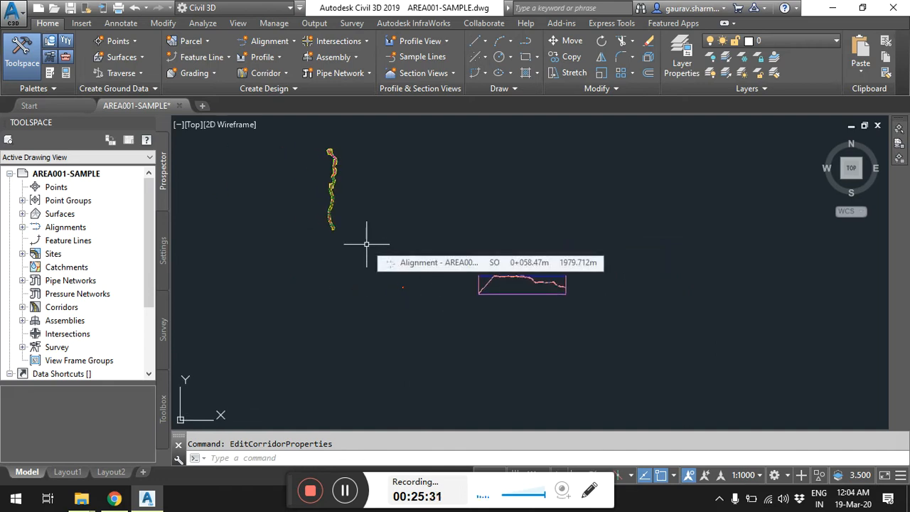
scroll(358, 246, up, 8)
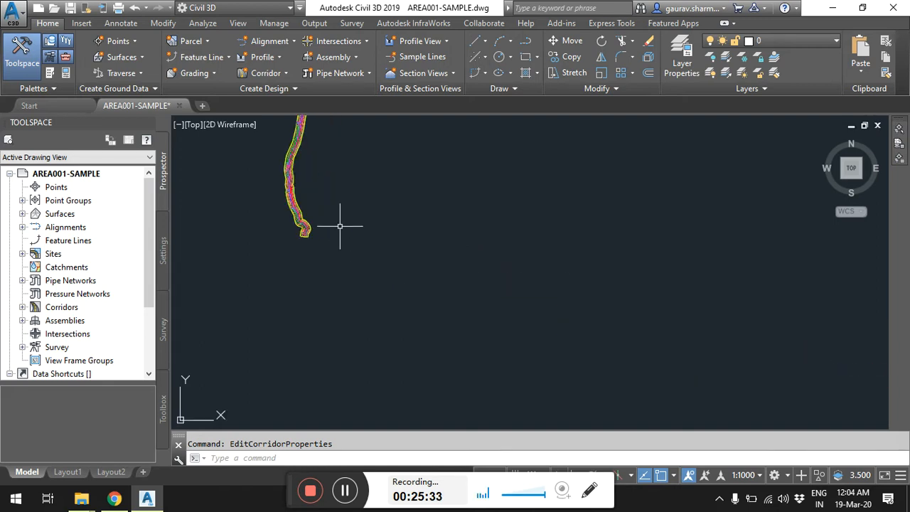
scroll(349, 256, up, 2)
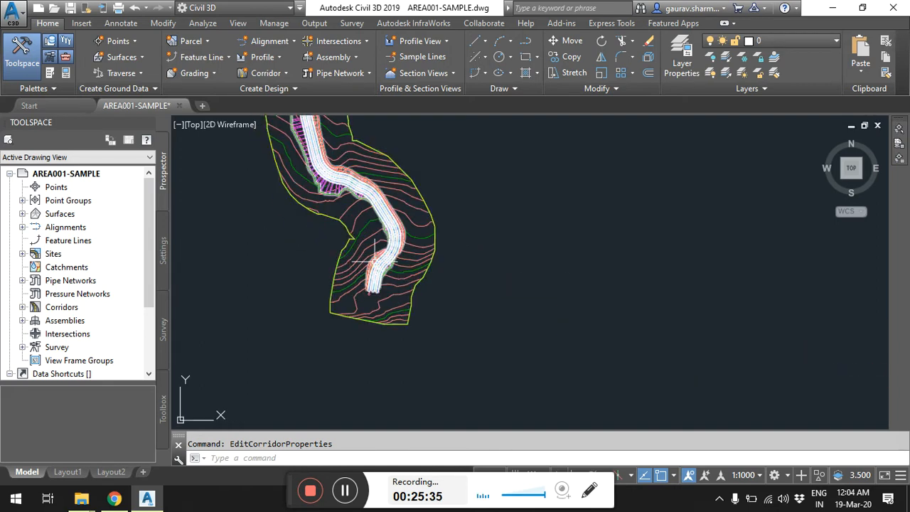
scroll(357, 204, up, 5)
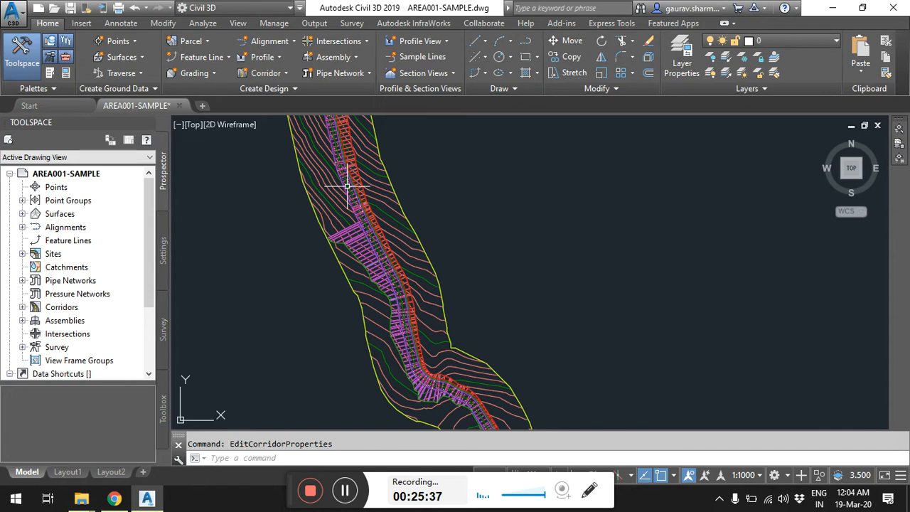
scroll(400, 310, down, 8)
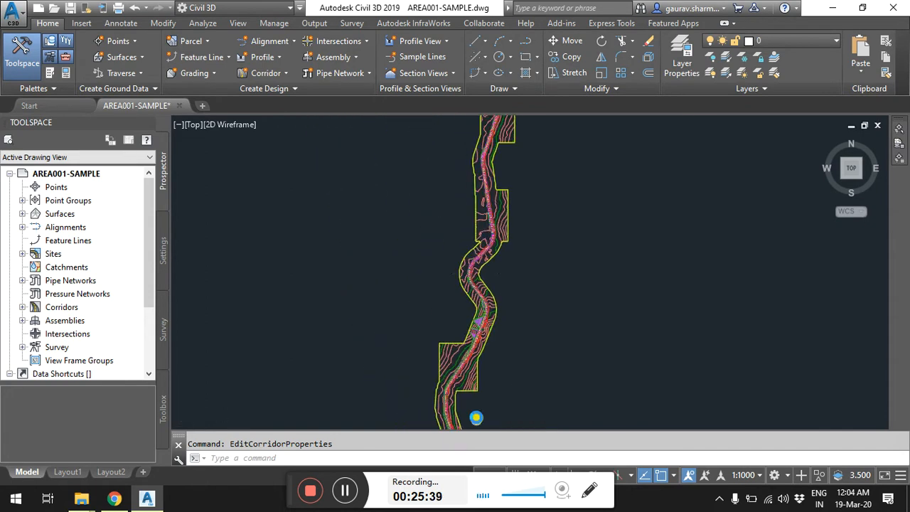
scroll(462, 203, down, 6)
middle_drag(565, 301, 434, 207)
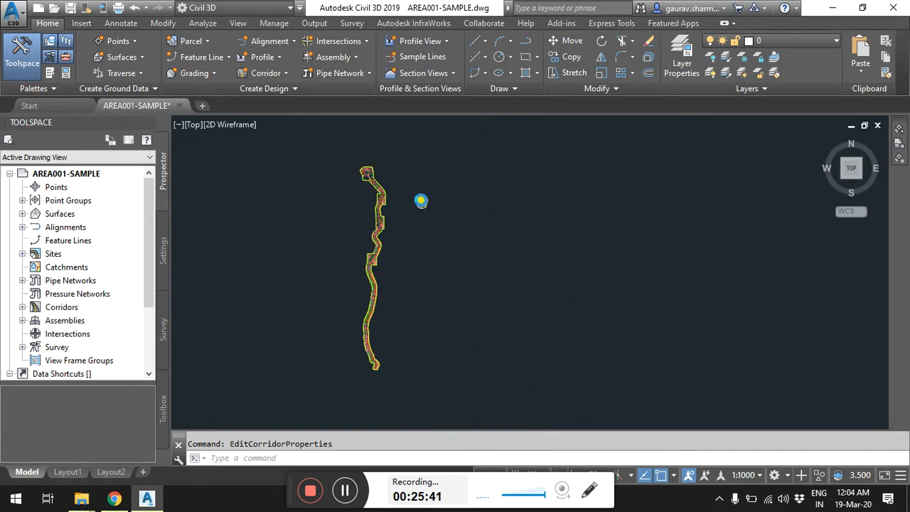
middle_drag(498, 274, 410, 212)
middle_drag(475, 226, 459, 220)
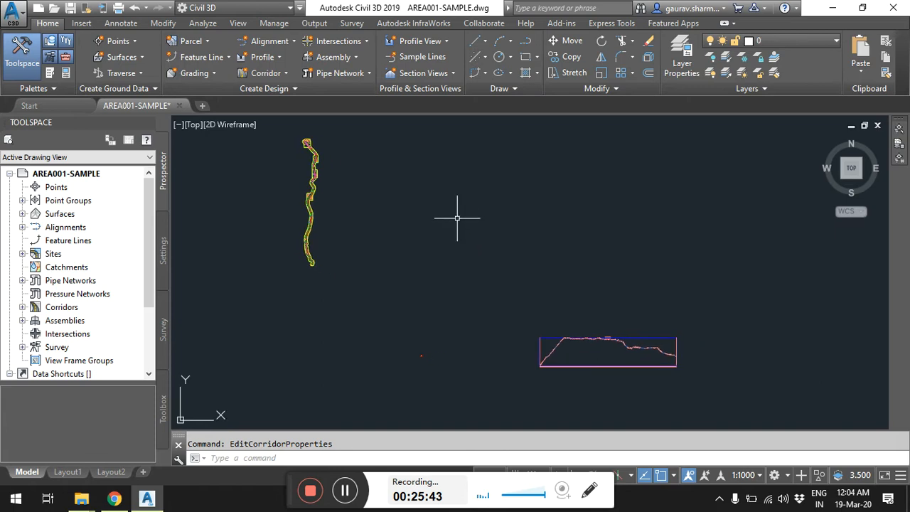
click(423, 57)
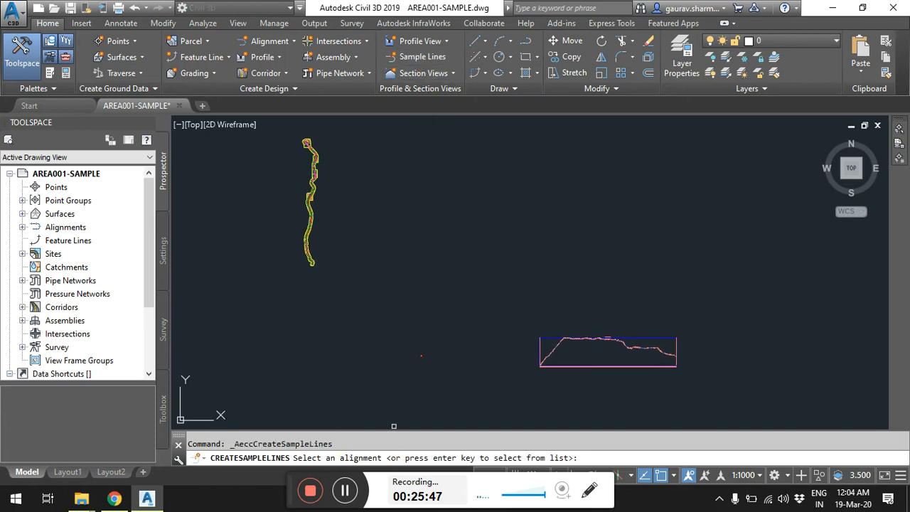
key(Return)
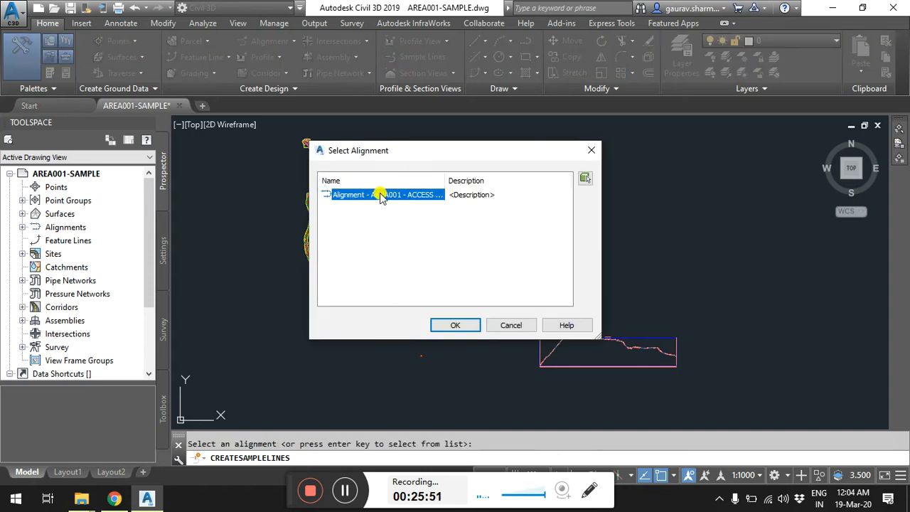
click(458, 323)
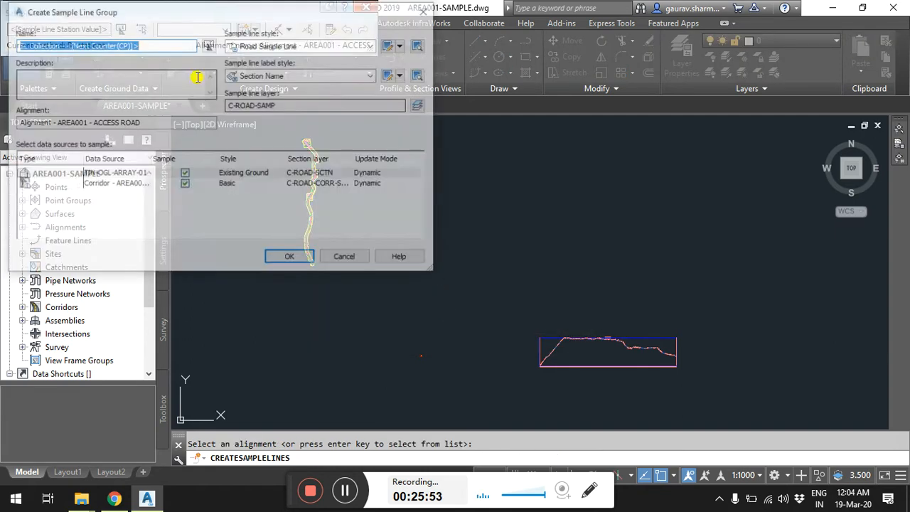
drag(170, 14, 168, 81)
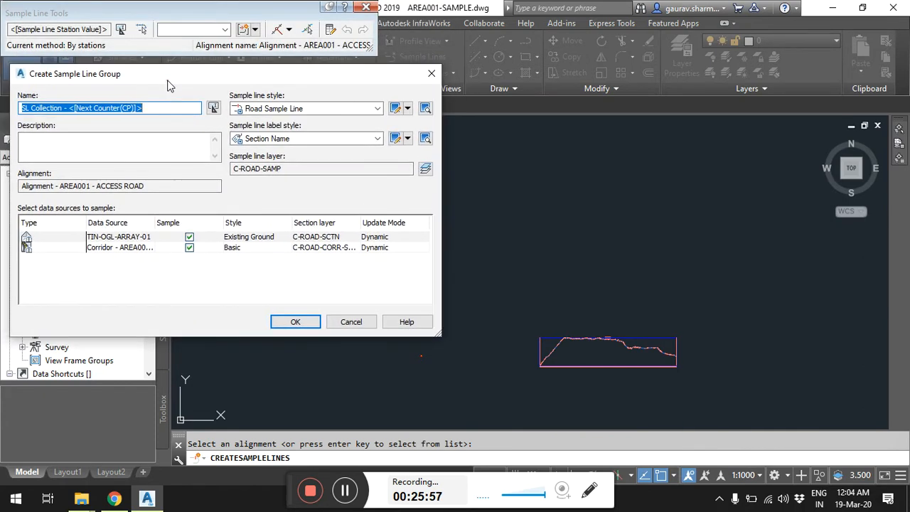
click(212, 108)
click(151, 150)
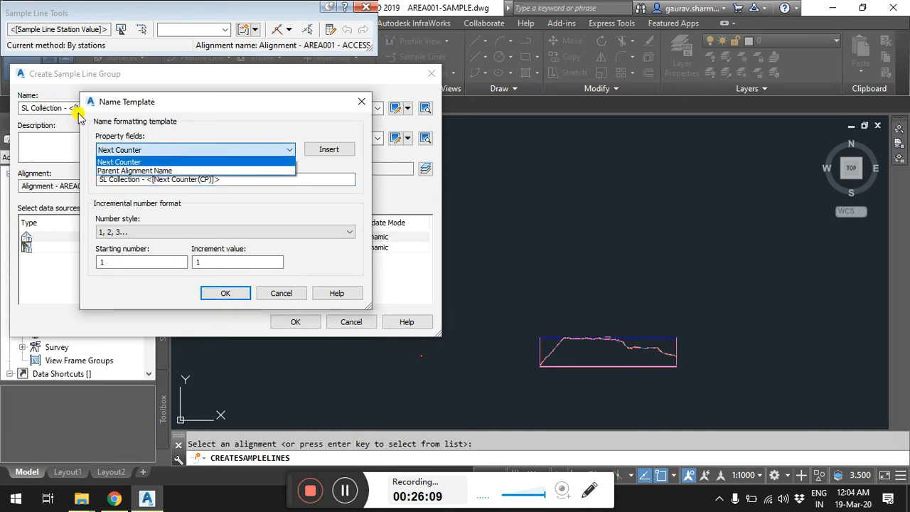
click(114, 162)
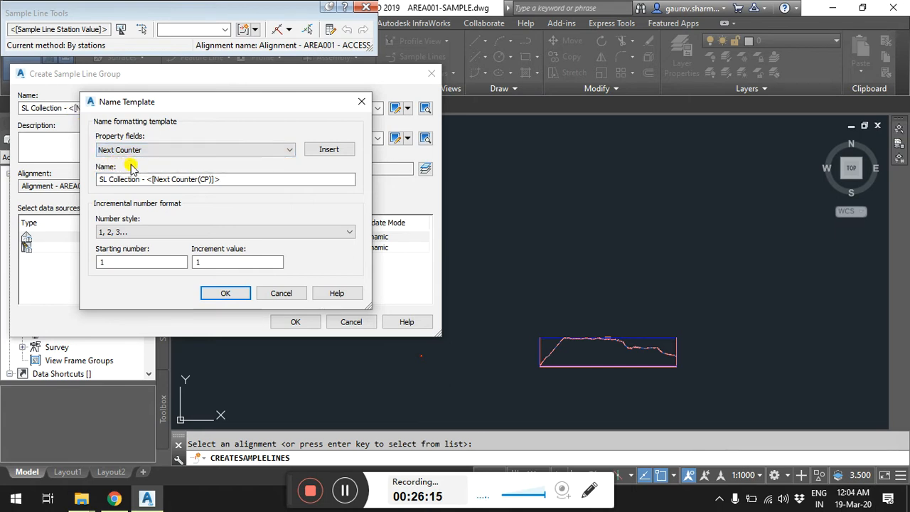
click(275, 293)
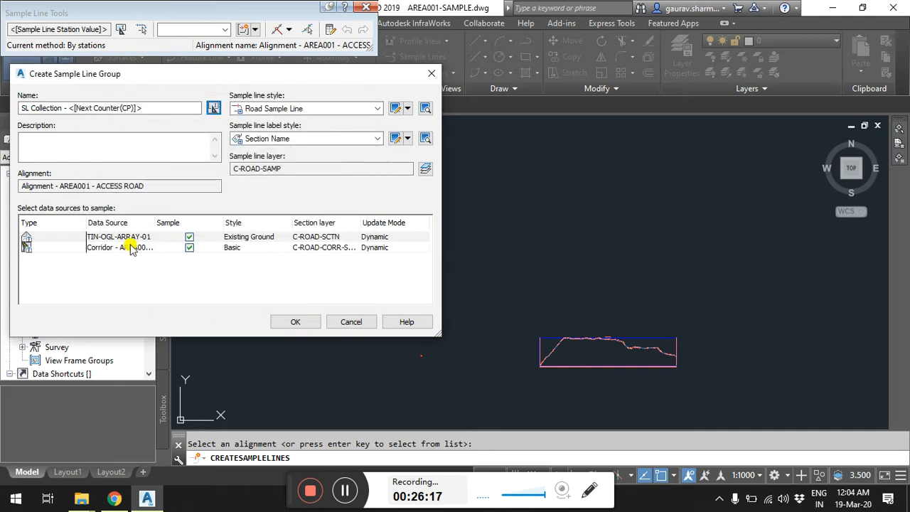
mouse_move(153, 236)
mouse_down()
mouse_move(182, 224)
mouse_move(158, 226)
mouse_up()
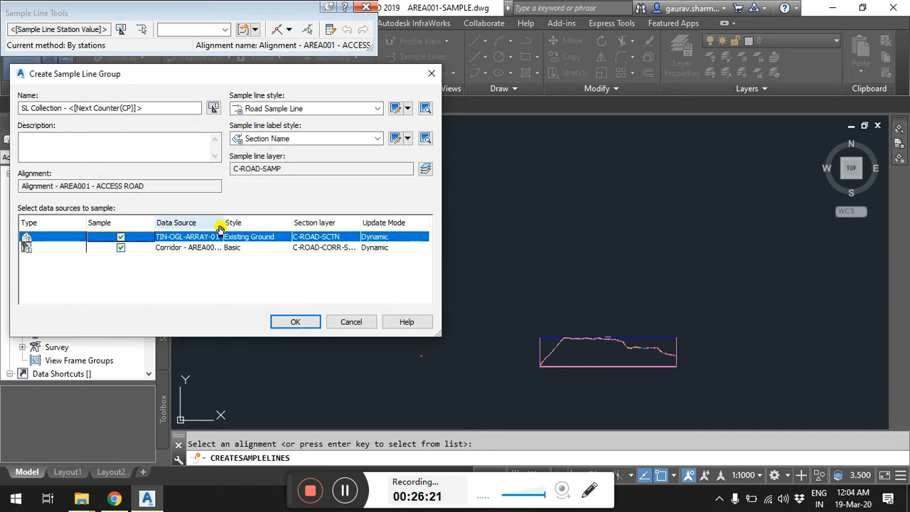
drag(224, 223, 253, 222)
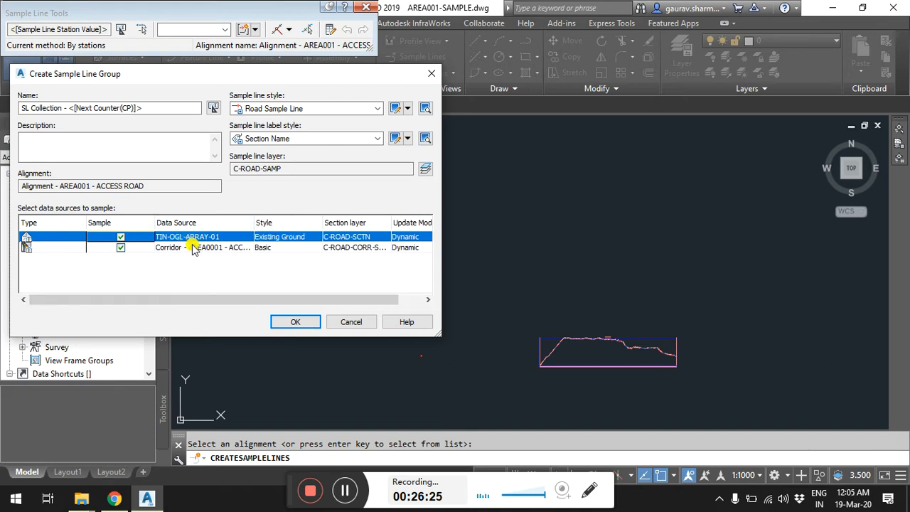
click(351, 322)
Open the properties of the access road corridor and show its surface definitions.
middle_drag(367, 187, 372, 202)
middle_drag(380, 167, 363, 161)
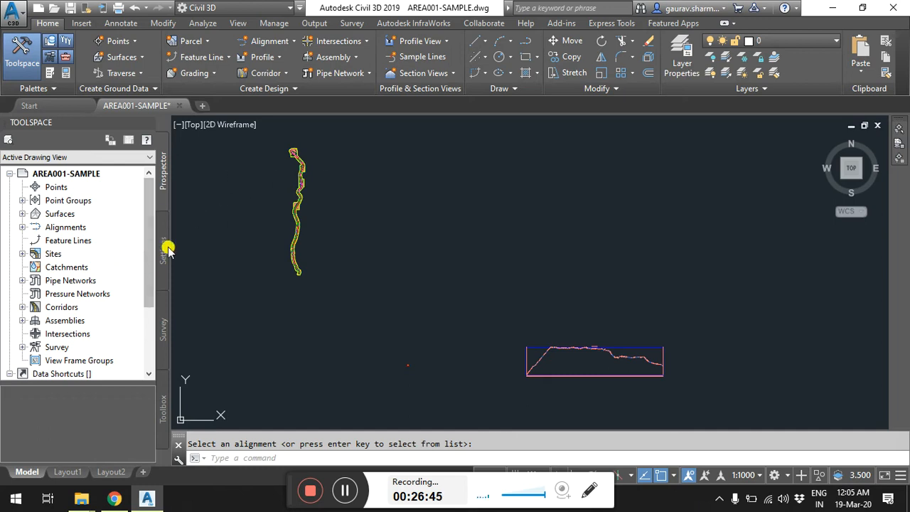
scroll(271, 257, up, 6)
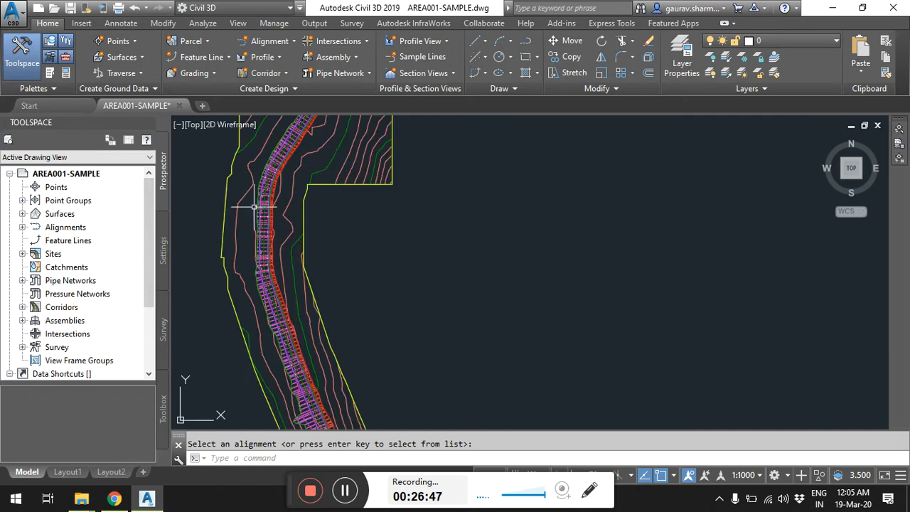
click(270, 172)
right_click(270, 172)
click(309, 305)
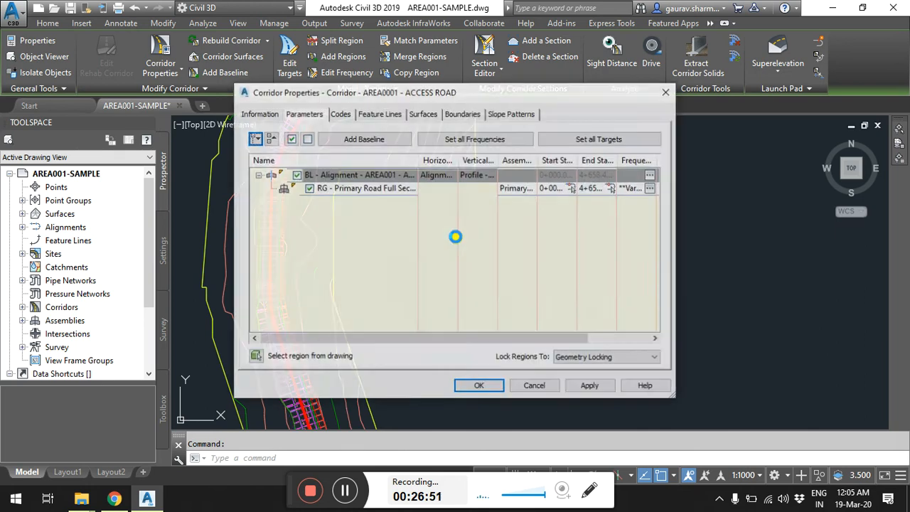
click(420, 116)
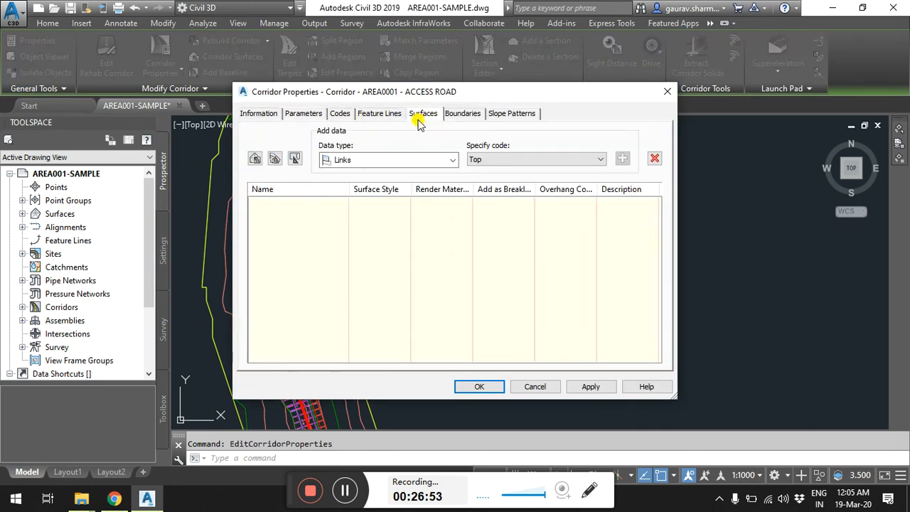
Create a corridor surface and widen the Name column of the surfaces table.
click(255, 160)
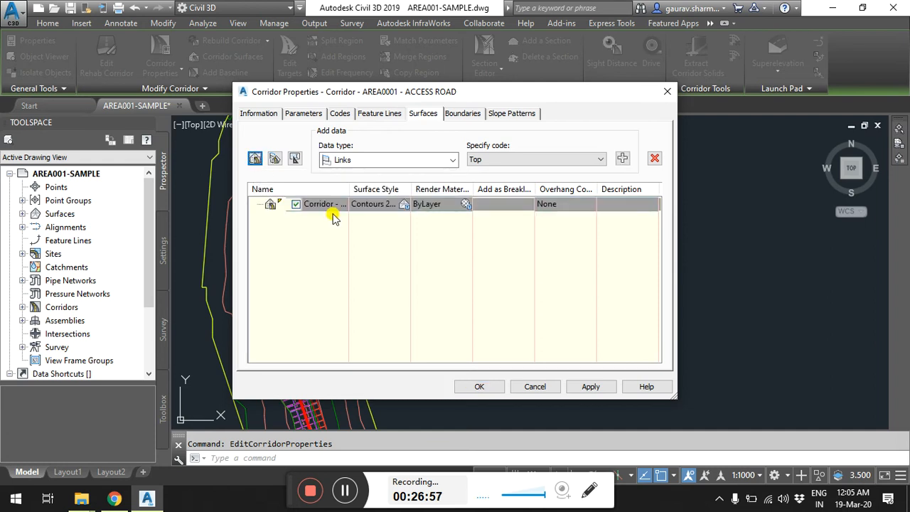
drag(348, 193, 416, 193)
click(402, 204)
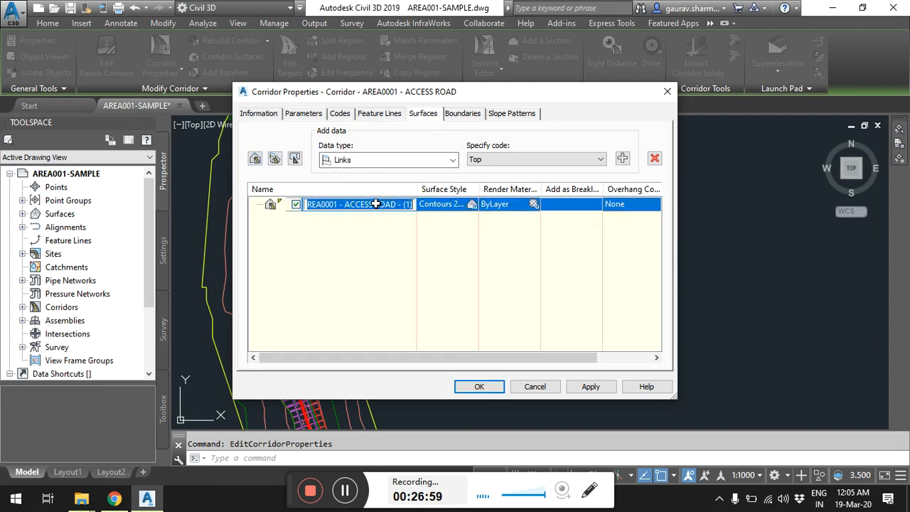
Add link data with the Datum code to the new corridor surface.
click(371, 160)
click(357, 184)
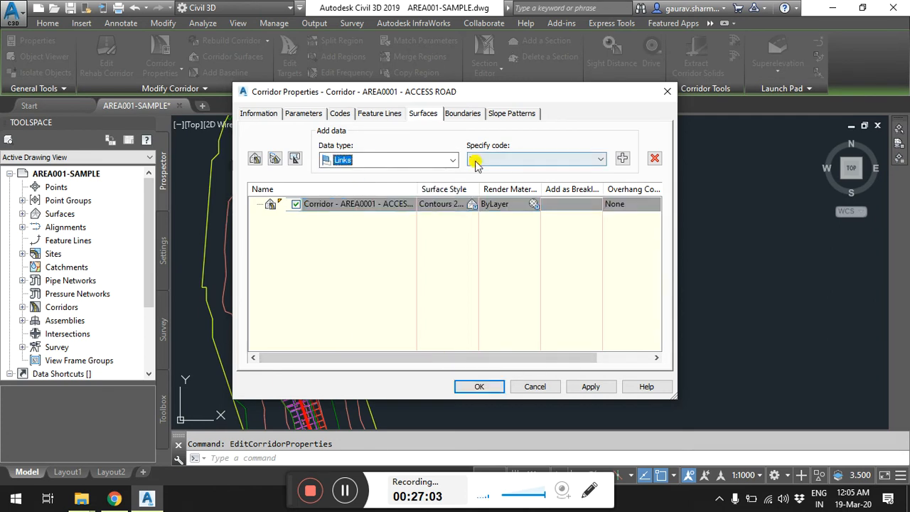
click(481, 160)
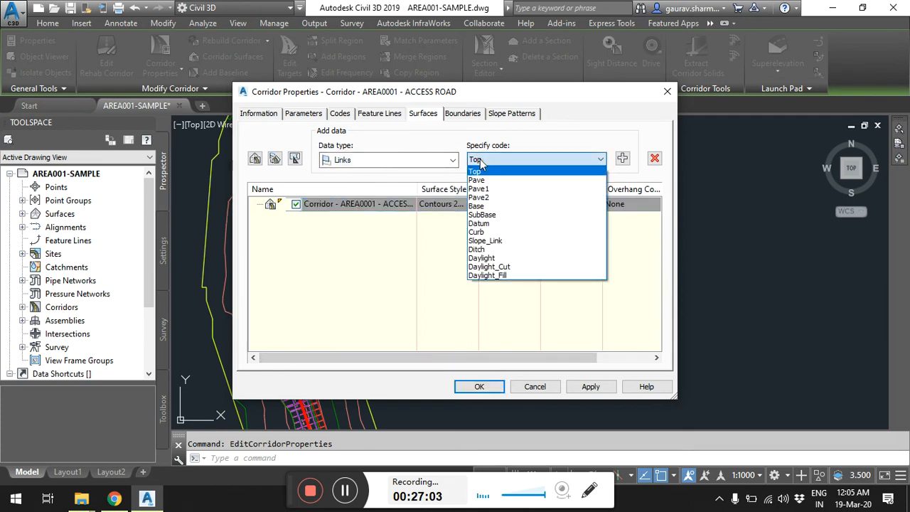
click(479, 223)
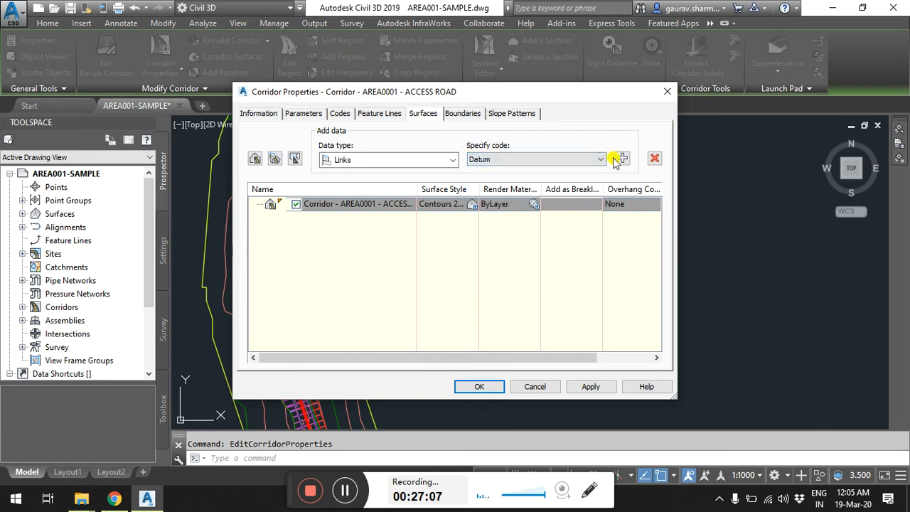
click(621, 158)
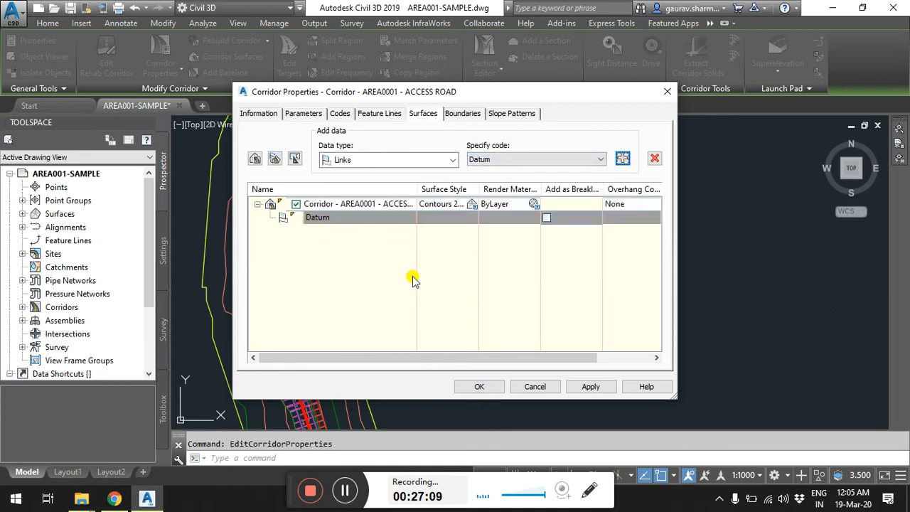
Add link data with the Daylight code to the corridor surface.
click(567, 160)
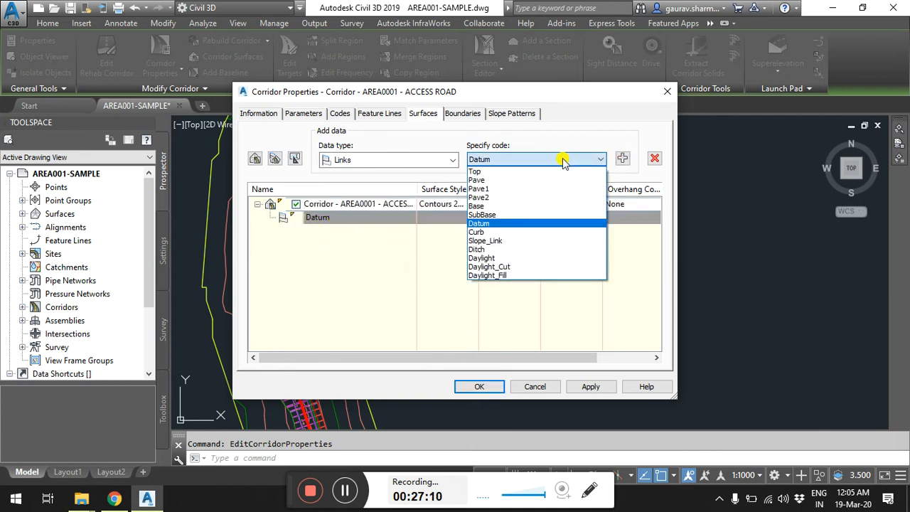
click(501, 258)
click(622, 158)
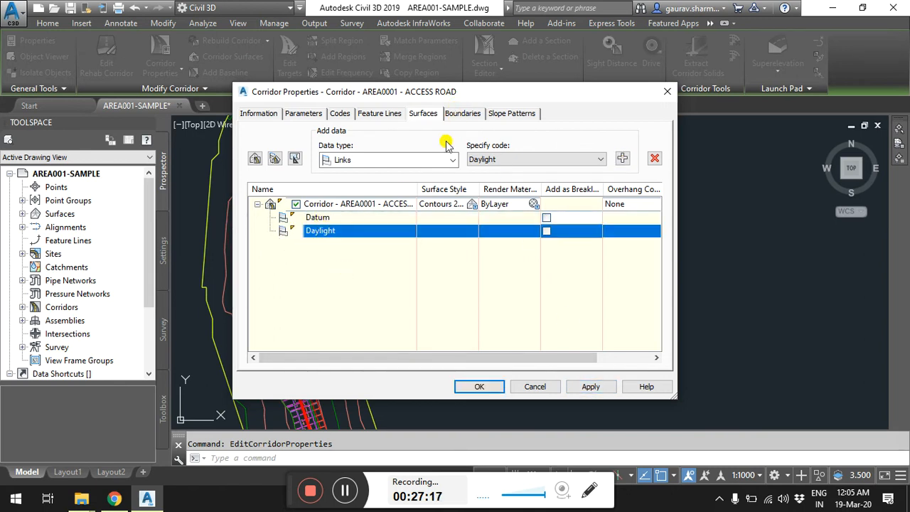
Apply the surface data by rebuilding the access road corridor and close its properties.
click(587, 386)
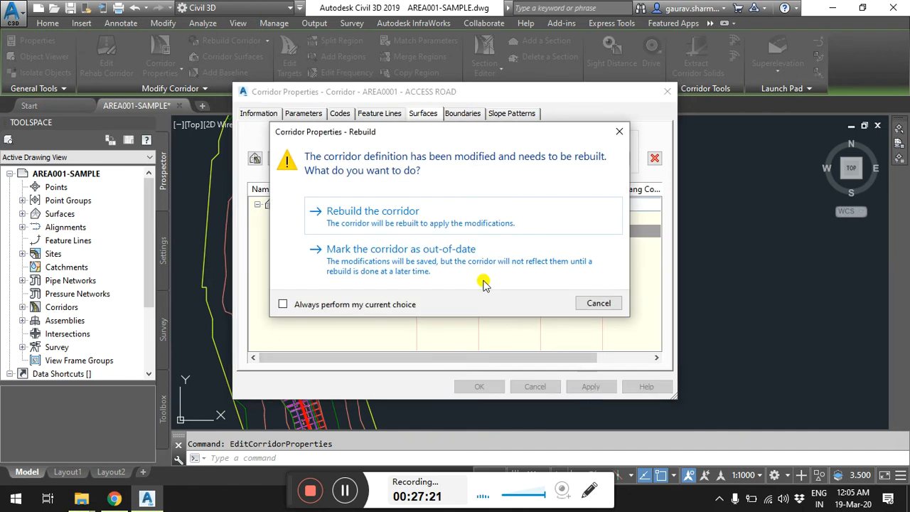
click(387, 216)
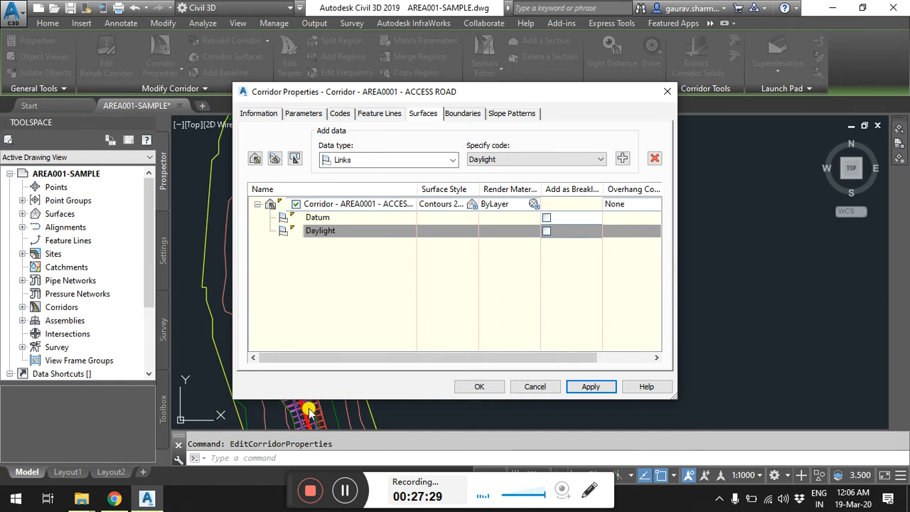
click(475, 388)
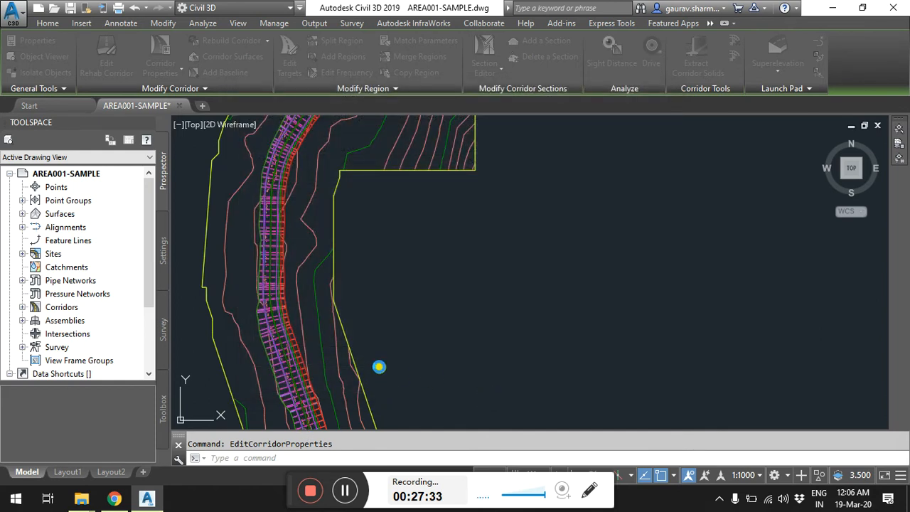
key(Escape)
Select the new corridor surface and examine its border and contours along the road, including the areas outside the corridor.
mouse_move(411, 305)
middle_down()
mouse_move(444, 396)
mouse_move(445, 442)
middle_up()
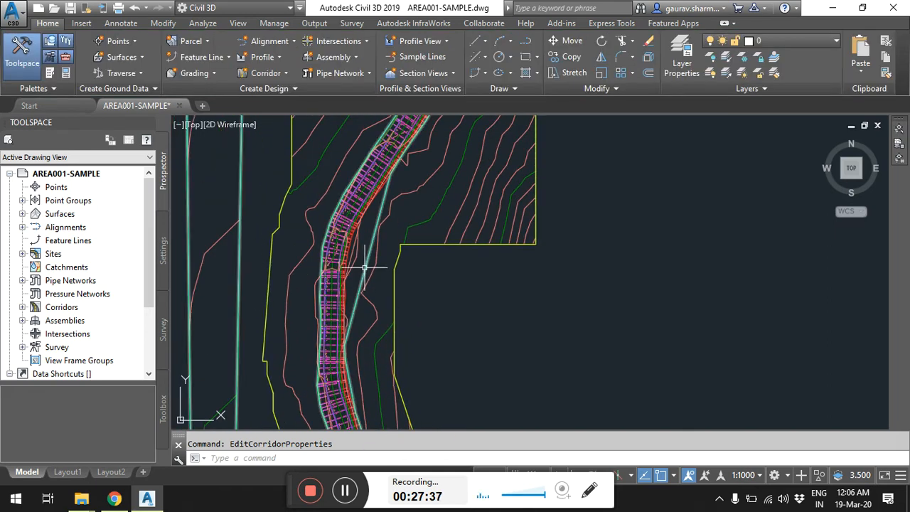
click(341, 298)
scroll(389, 267, down, 5)
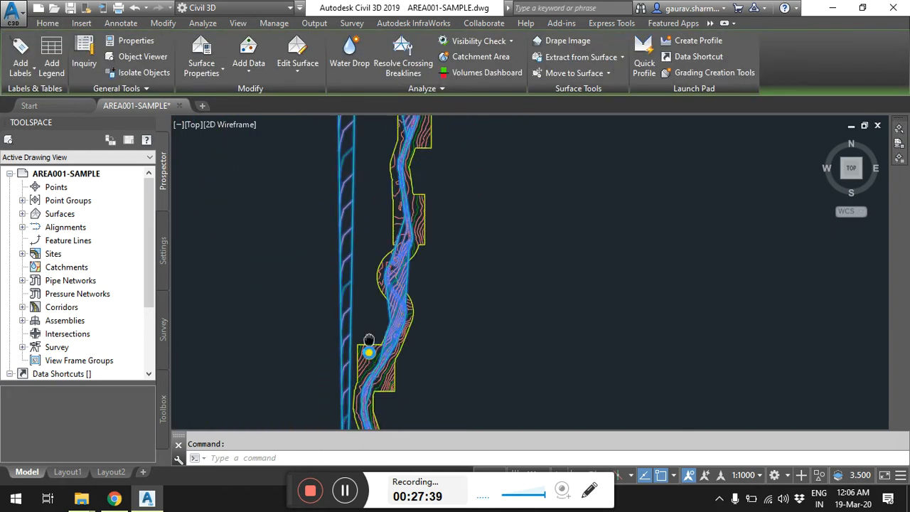
mouse_move(390, 267)
middle_down()
mouse_move(390, 383)
mouse_move(392, 204)
middle_up()
scroll(389, 258, down, 2)
middle_drag(385, 314, 389, 237)
middle_drag(387, 340, 388, 230)
mouse_move(372, 379)
middle_down()
mouse_move(367, 256)
mouse_move(395, 349)
middle_up()
scroll(380, 301, up, 4)
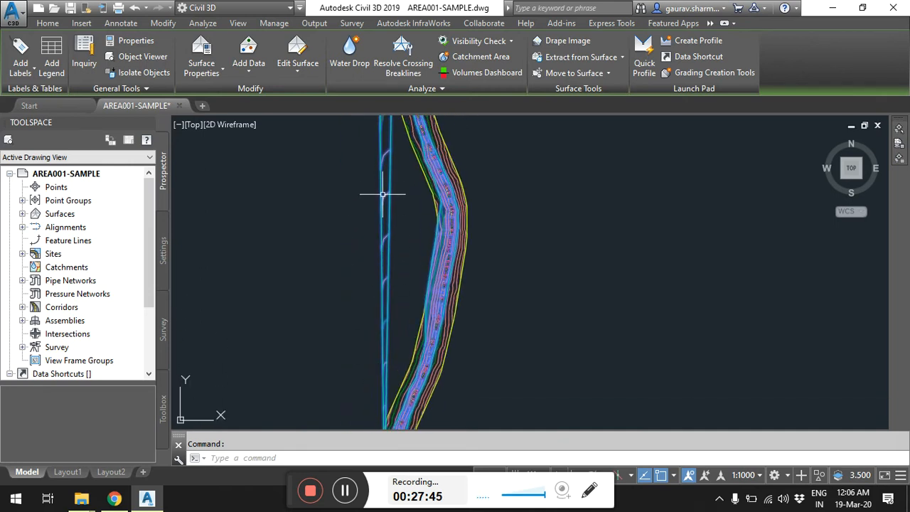
scroll(379, 204, up, 3)
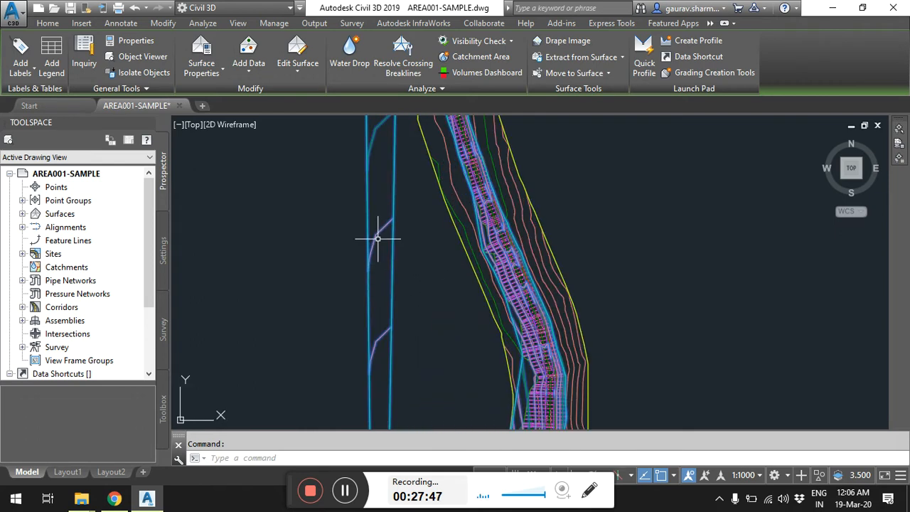
Inspect the corridor surface's triangulation in 3D with the Object Viewer, orbiting around it, and close the viewer.
click(140, 56)
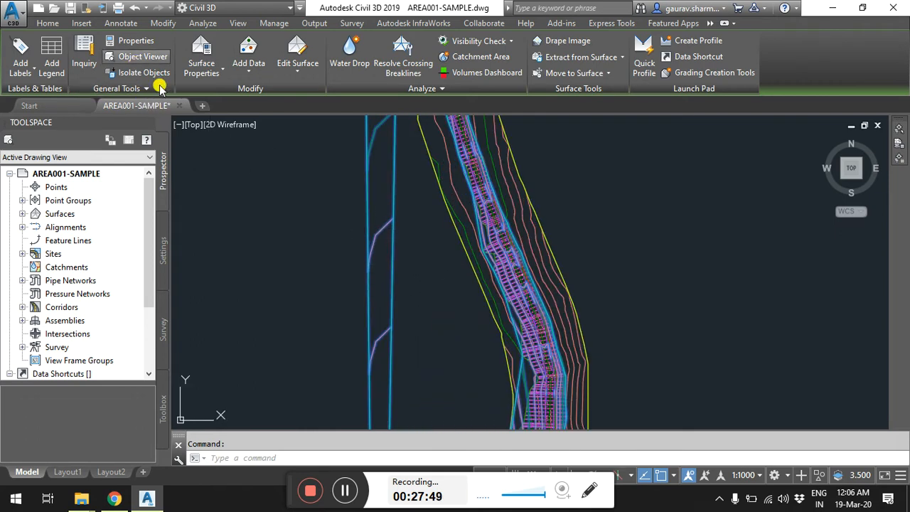
click(388, 240)
key(Return)
drag(388, 242, 487, 246)
drag(434, 313, 799, 55)
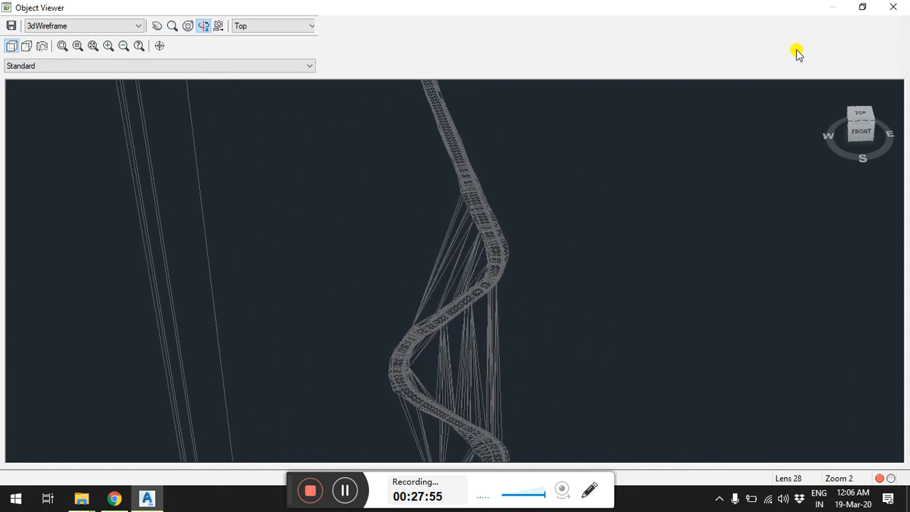
click(892, 7)
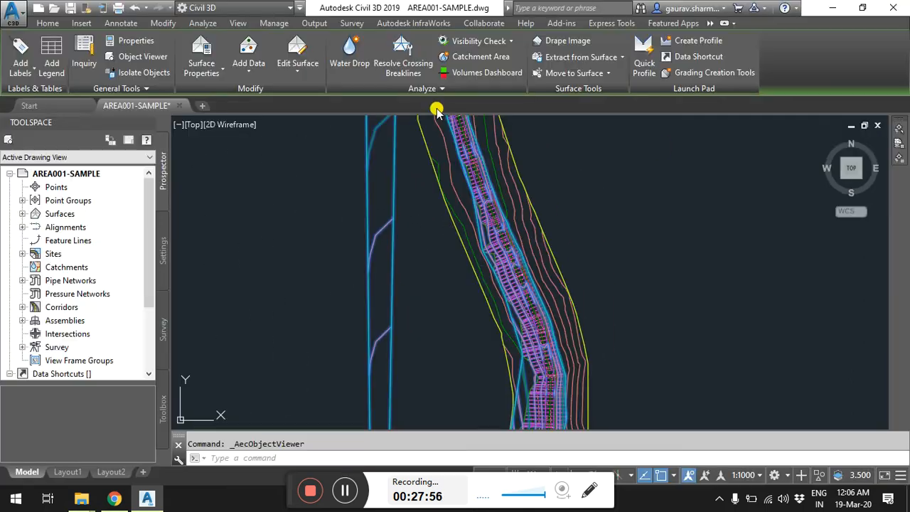
click(482, 179)
right_click(481, 180)
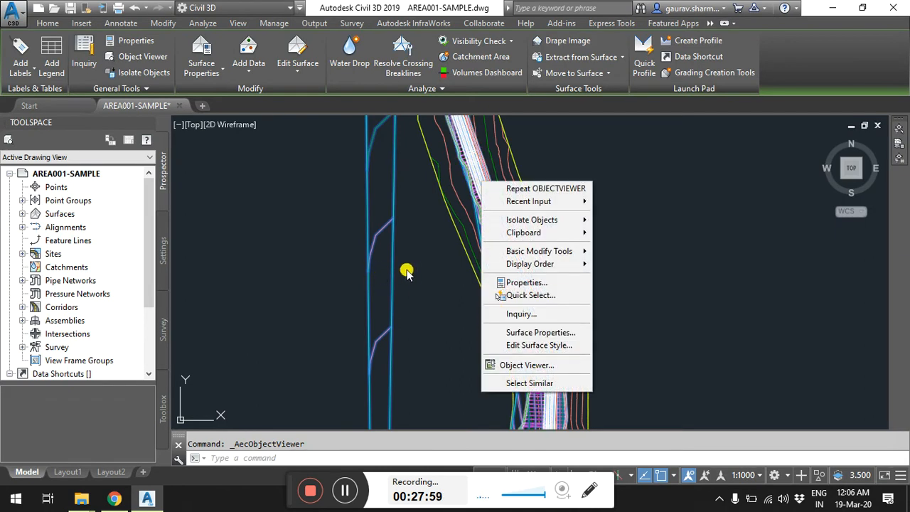
key(Escape)
Open the properties of the access road corridor and show its surface boundary definitions.
scroll(440, 260, up, 5)
scroll(502, 221, up, 4)
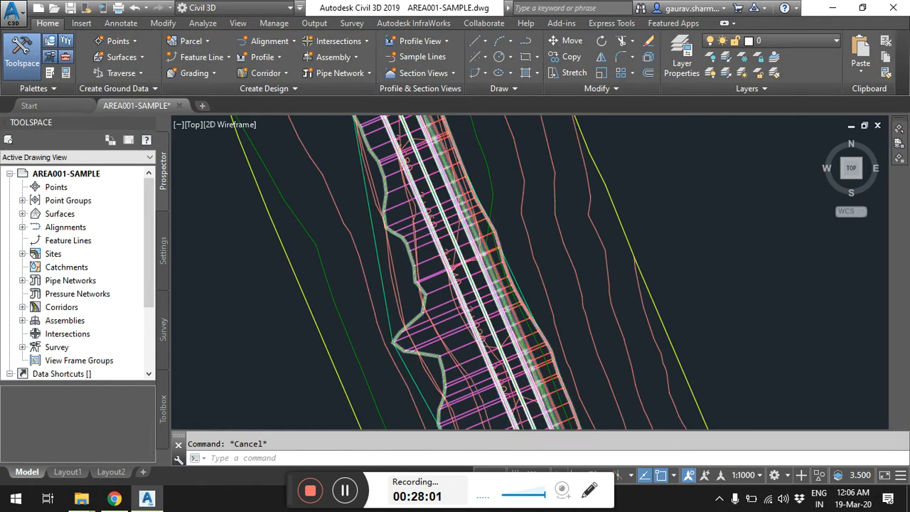
click(427, 213)
right_click(426, 214)
click(462, 343)
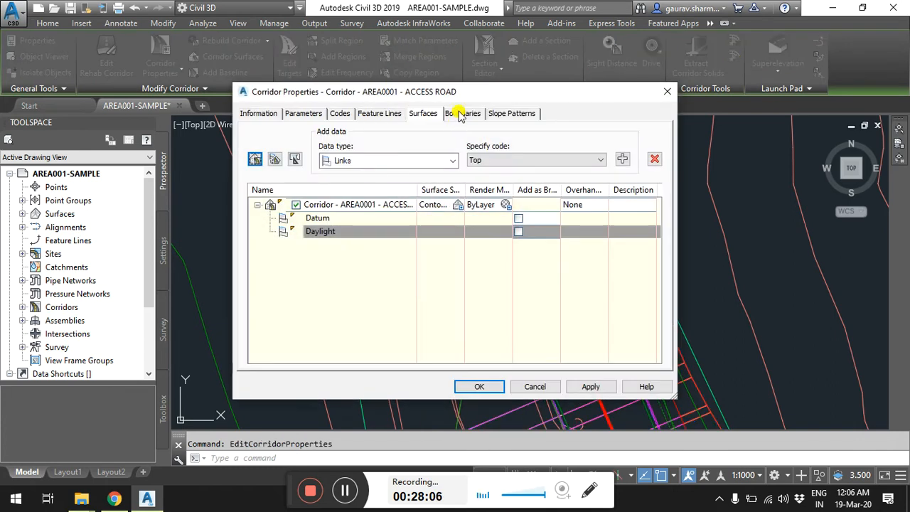
click(461, 114)
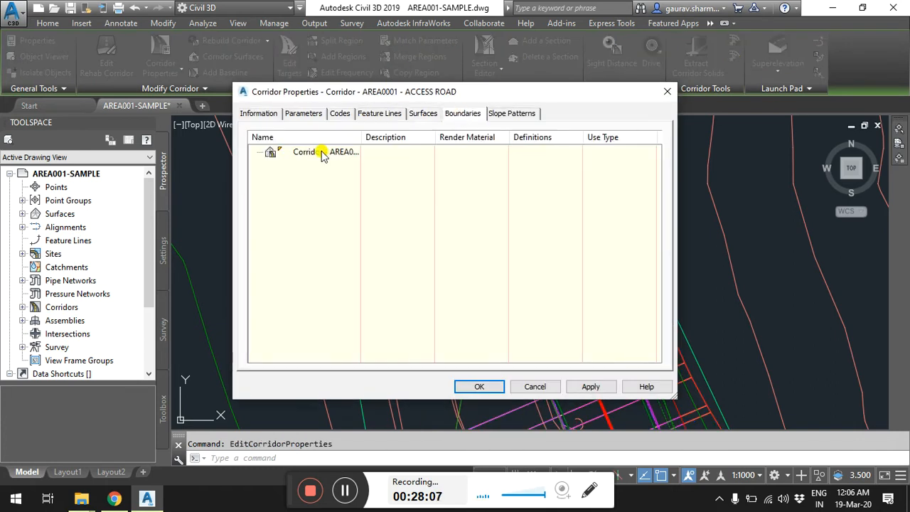
Widen the Name column of the boundaries table and examine which feature codes can be added automatically as a boundary.
mouse_move(362, 138)
mouse_down()
mouse_move(414, 138)
mouse_move(376, 141)
mouse_up()
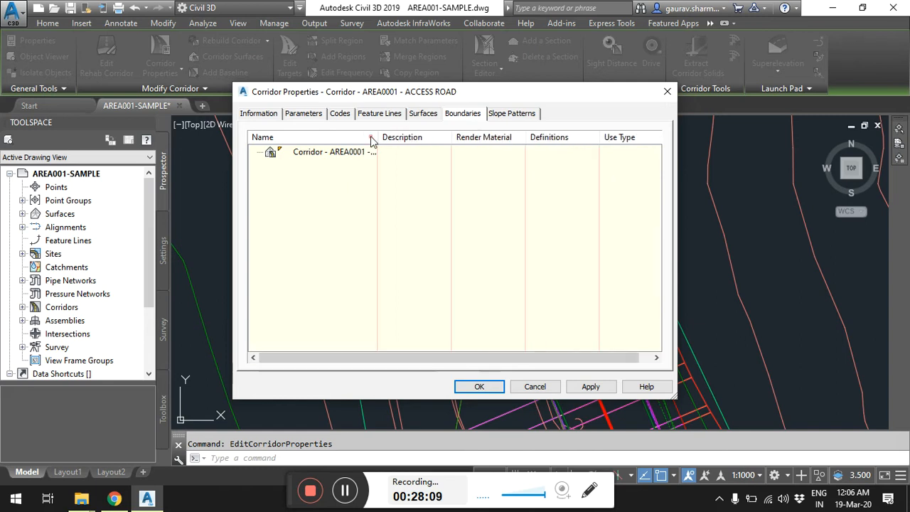
click(415, 118)
click(473, 113)
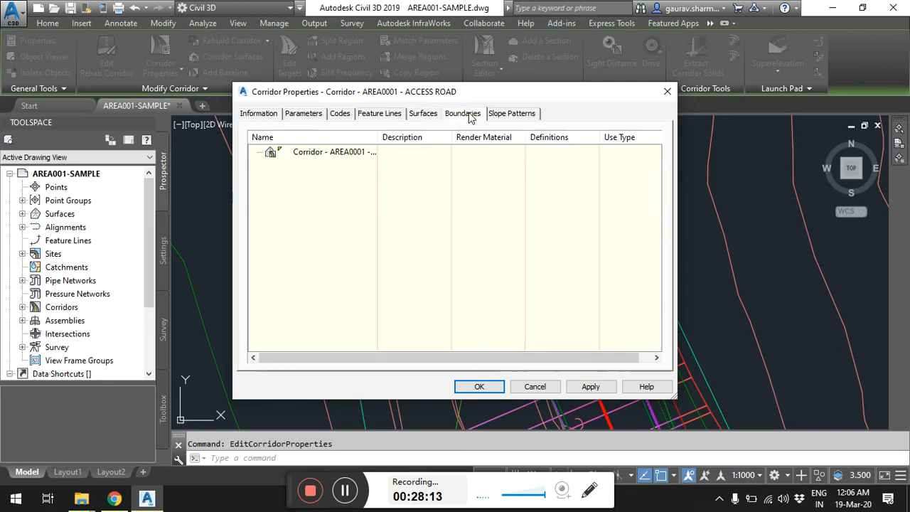
right_click(310, 154)
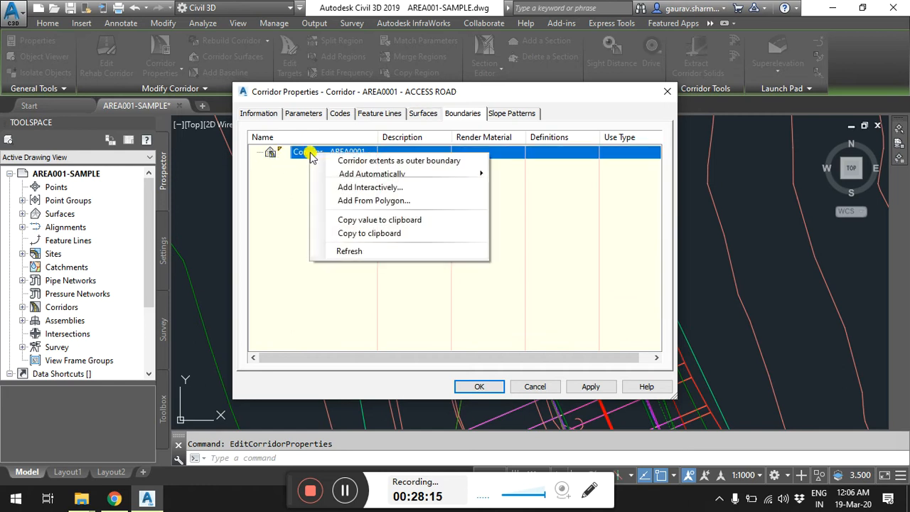
mouse_move(349, 176)
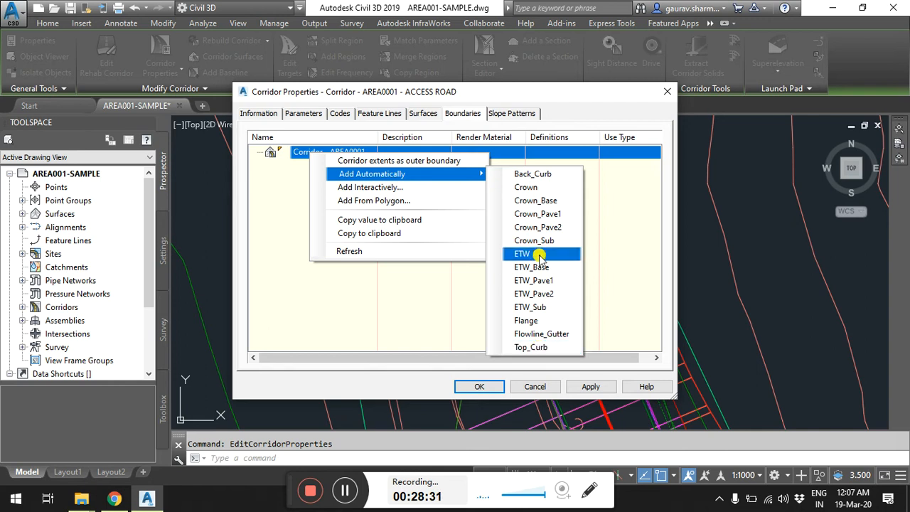
click(465, 294)
Replace the Daylight link data of the corridor surface with the Daylight_Cut and Daylight_Fill codes.
click(422, 113)
click(317, 235)
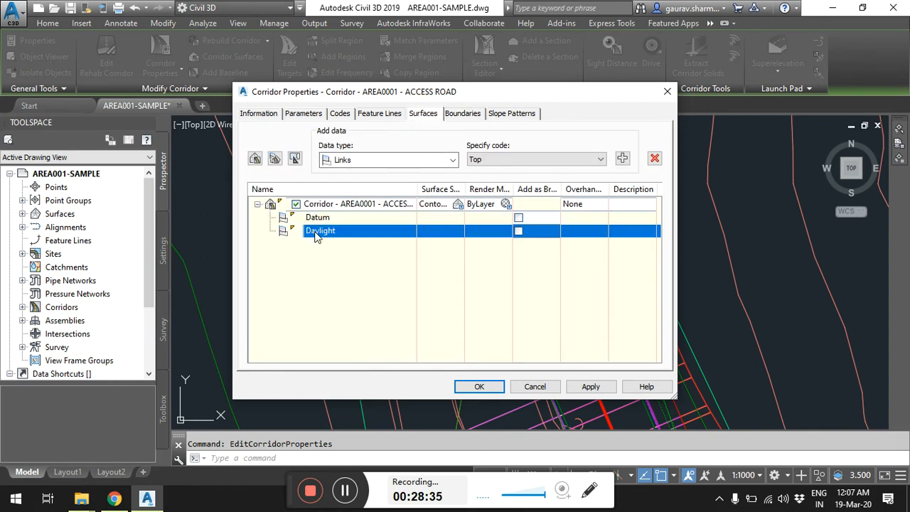
right_click(327, 238)
click(654, 158)
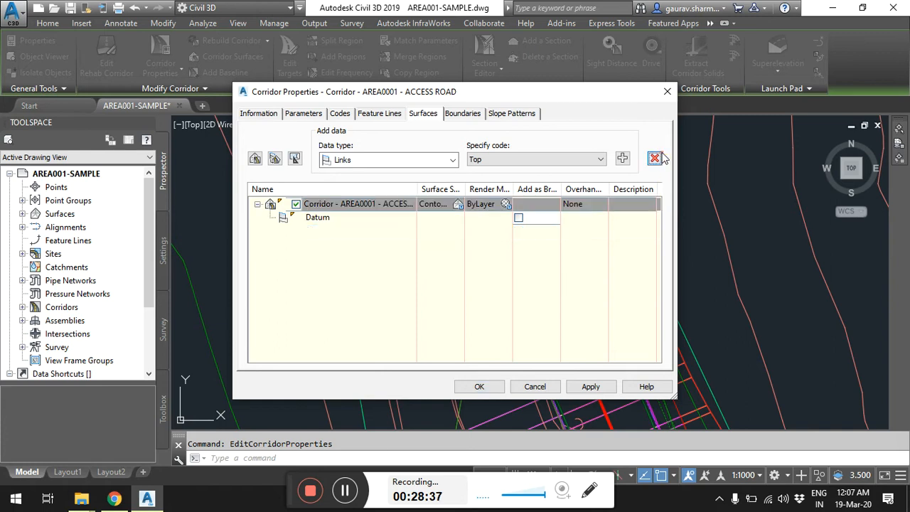
click(552, 159)
click(501, 266)
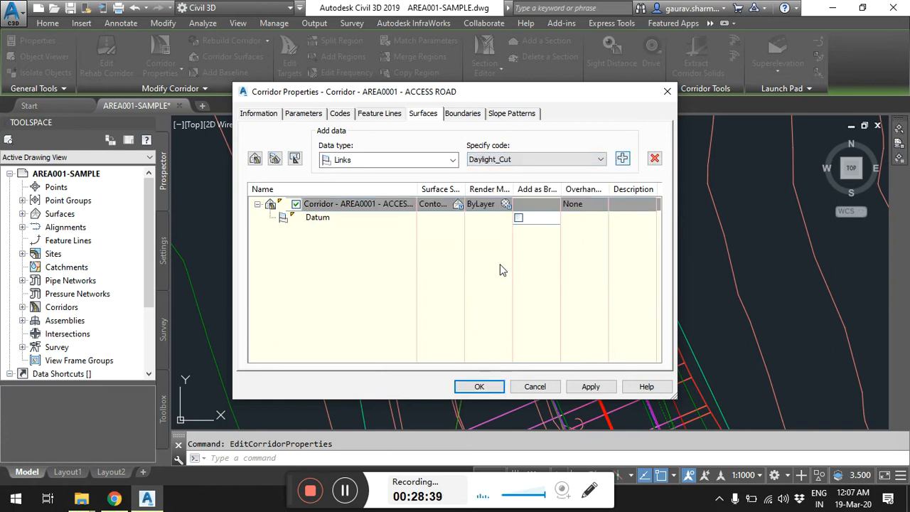
click(623, 159)
click(604, 160)
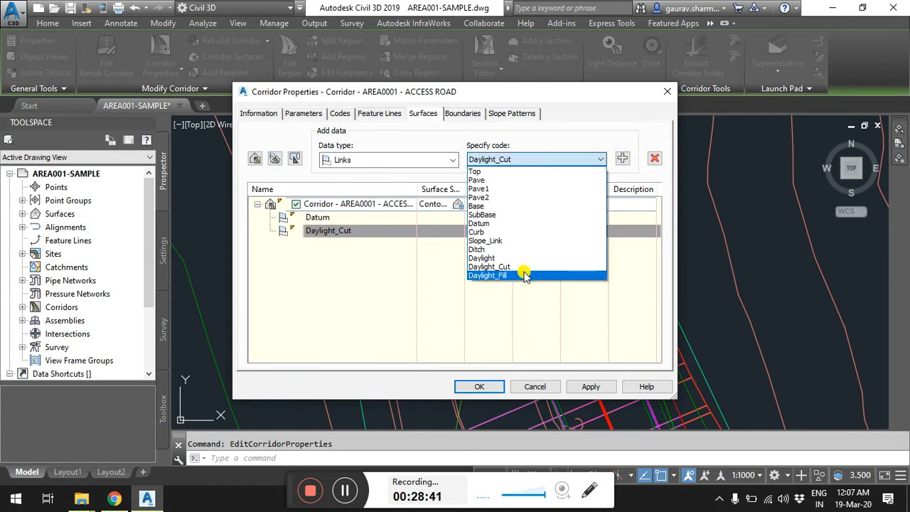
click(524, 269)
click(622, 158)
Apply the changed surface codes and rebuild the corridor.
click(420, 282)
click(591, 385)
click(427, 212)
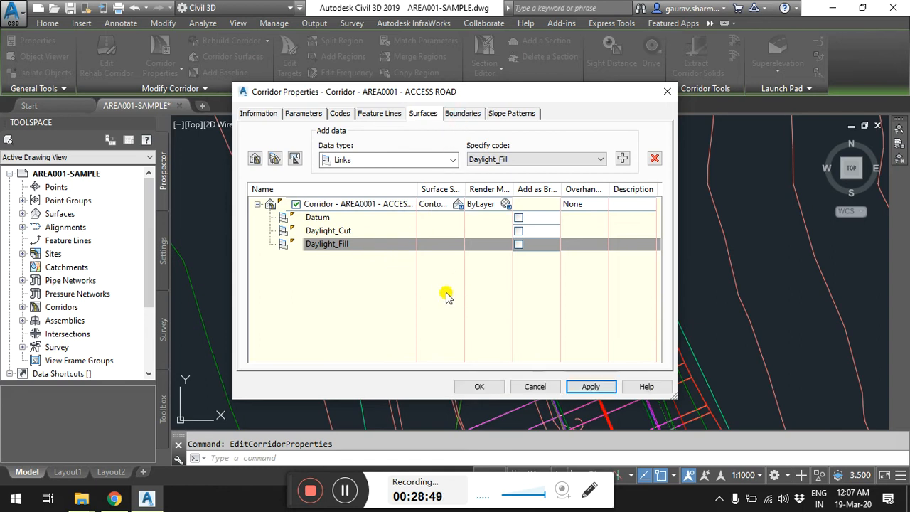
Check the automatic boundary codes offered for the corridor surface again and accept the corridor properties.
click(464, 113)
right_click(318, 153)
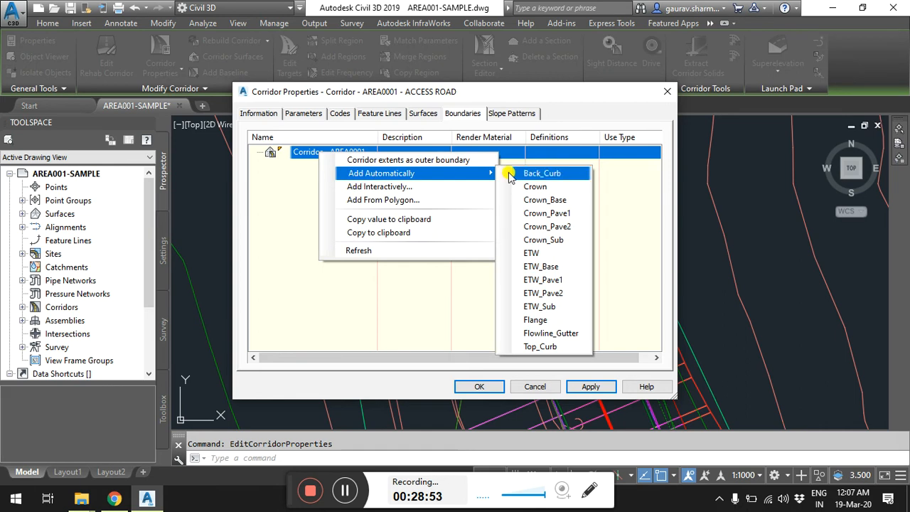
click(424, 301)
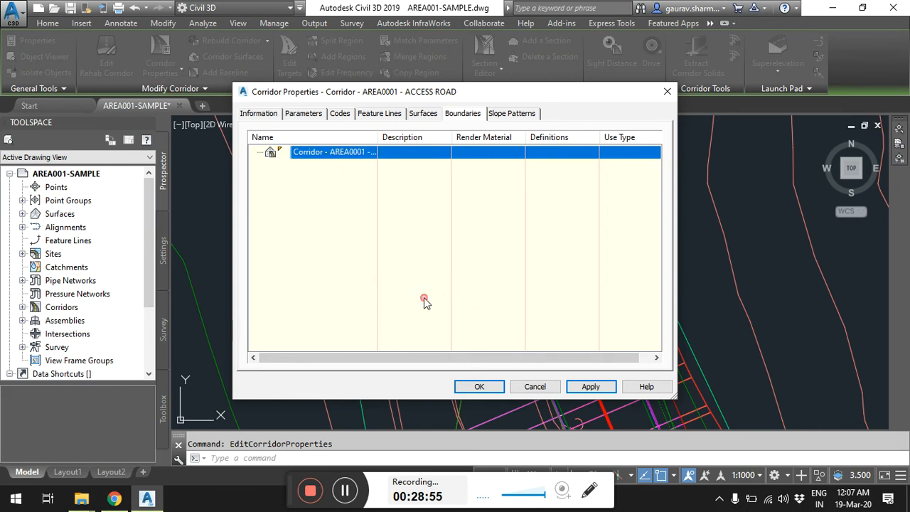
click(587, 385)
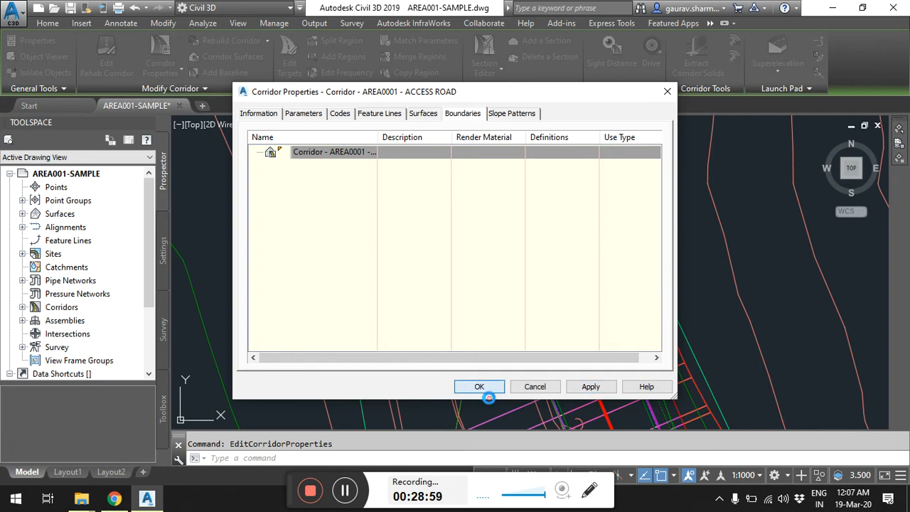
click(478, 387)
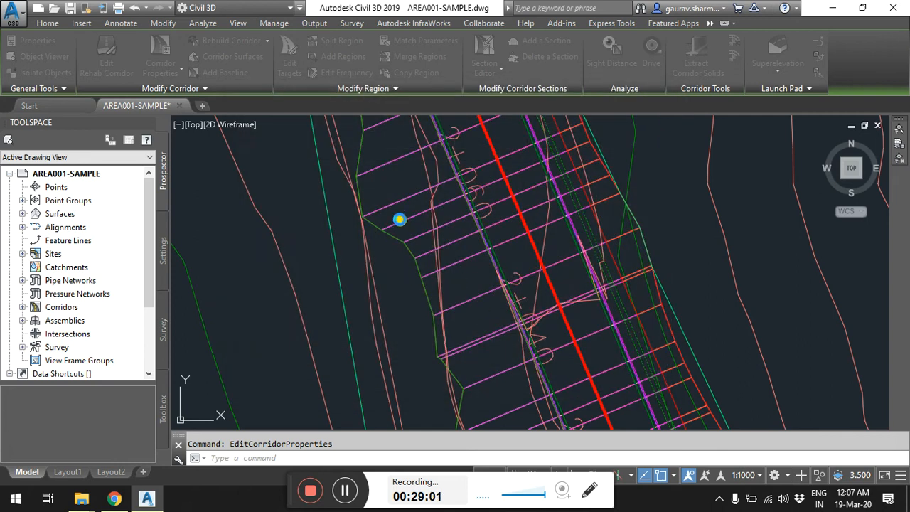
Examine how the rebuilt surface's border and contours follow the daylight edges at several places along the corridor.
scroll(403, 217, down, 3)
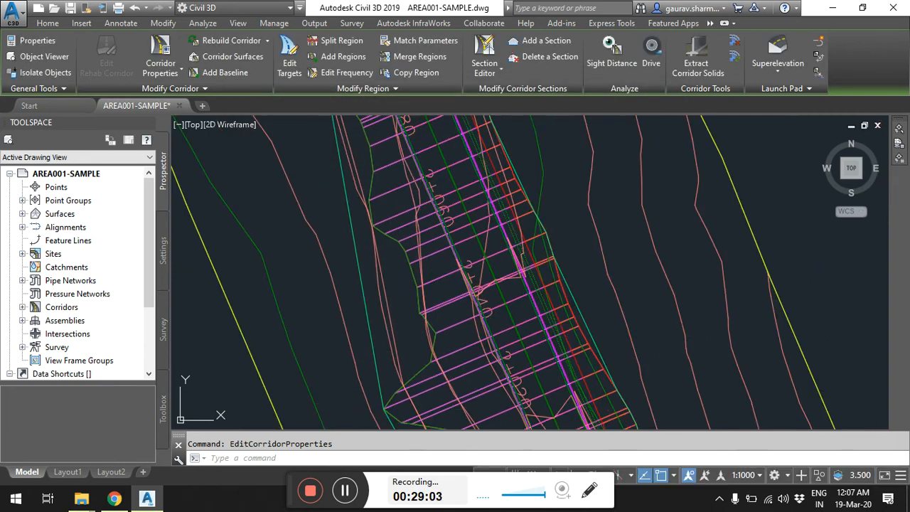
key(Escape)
scroll(432, 229, down, 3)
scroll(452, 256, up, 5)
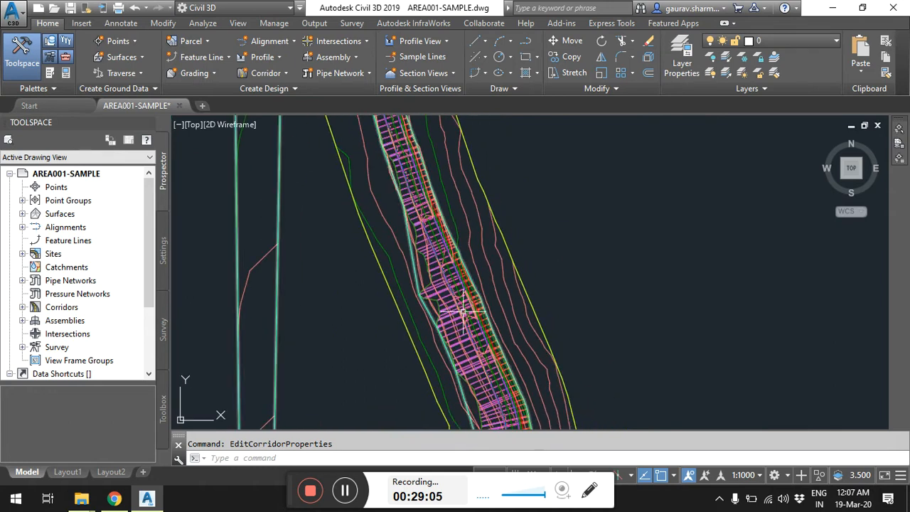
scroll(458, 261, up, 2)
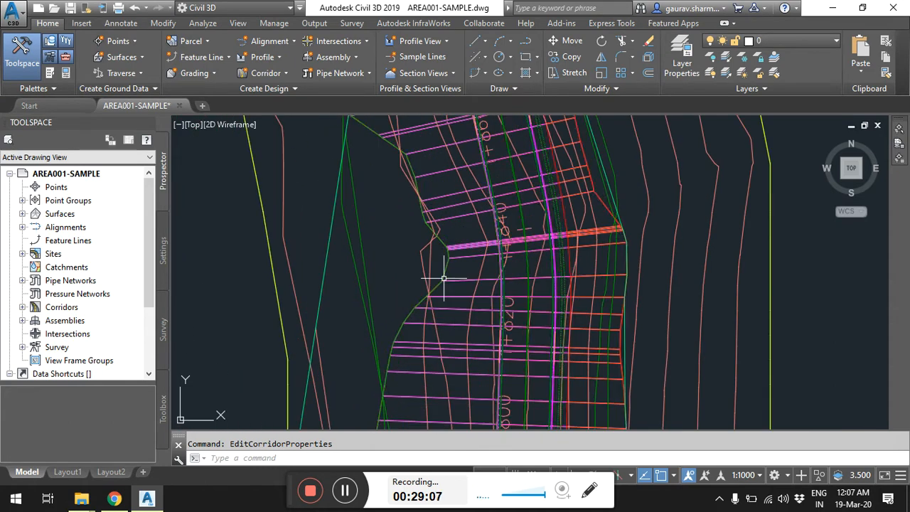
middle_drag(508, 216, 409, 292)
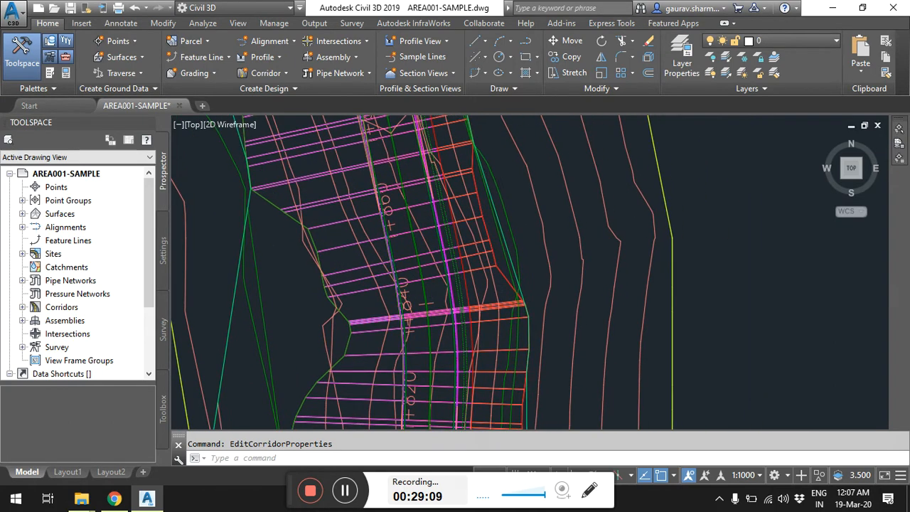
scroll(487, 233, down, 8)
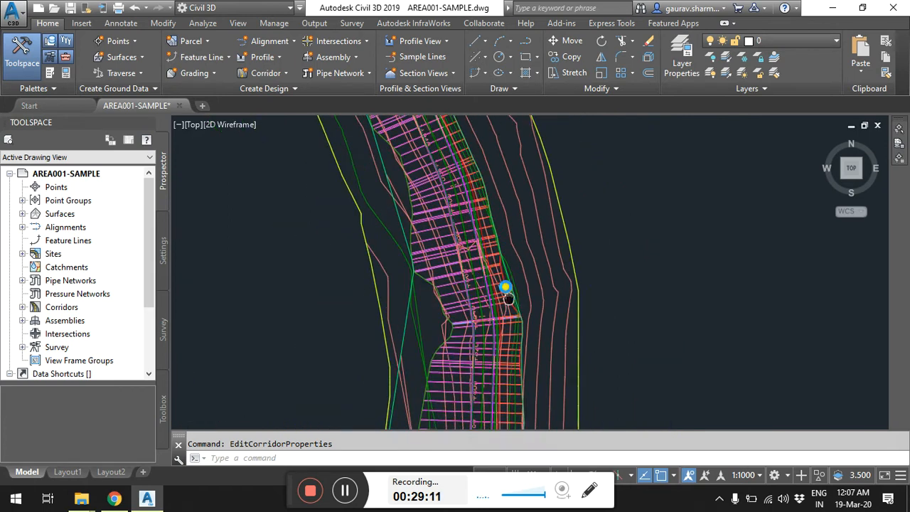
scroll(490, 312, up, 8)
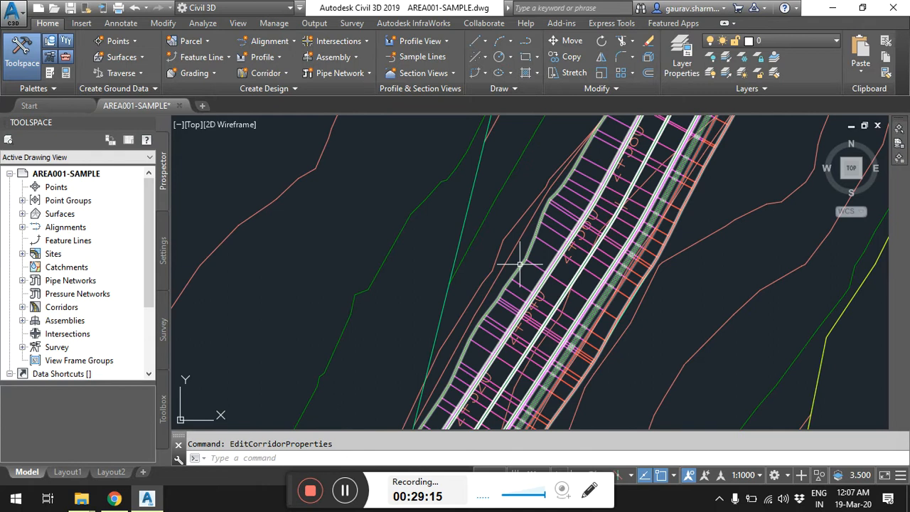
Inspect the corridor surface's outer border against the daylight lines at the wide fill sections and along the curved stretch.
scroll(455, 306, down, 4)
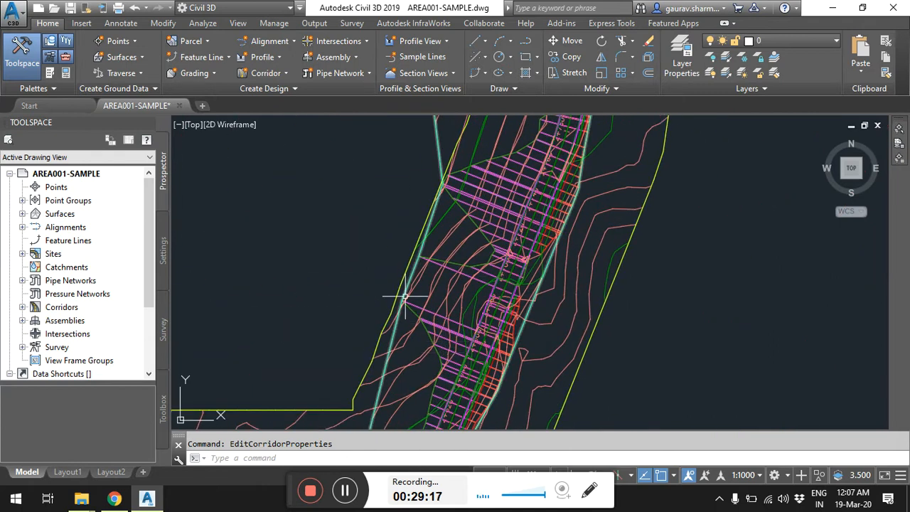
scroll(412, 288, up, 4)
mouse_move(396, 349)
middle_down()
mouse_move(443, 292)
mouse_move(415, 358)
middle_up()
scroll(444, 292, down, 3)
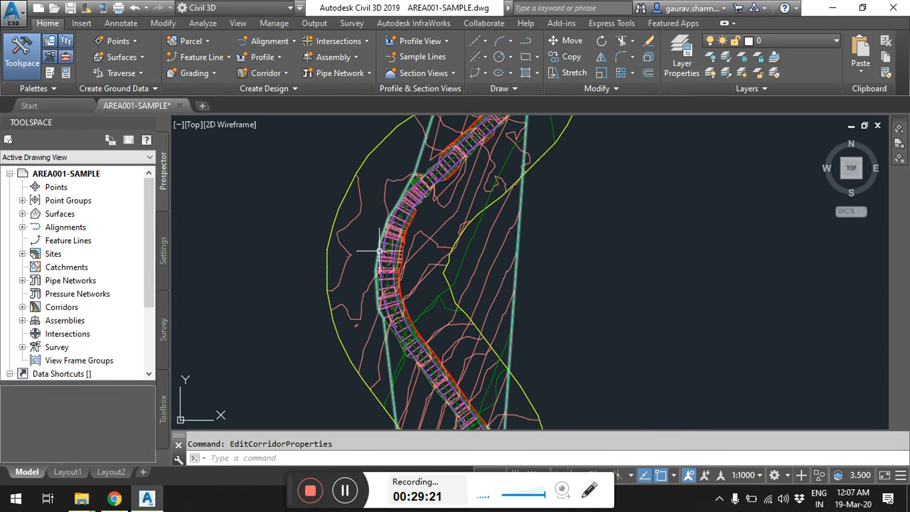
scroll(379, 253, up, 4)
scroll(370, 227, down, 1)
scroll(370, 222, up, 3)
scroll(367, 211, down, 2)
middle_drag(377, 248, 378, 213)
scroll(379, 213, up, 3)
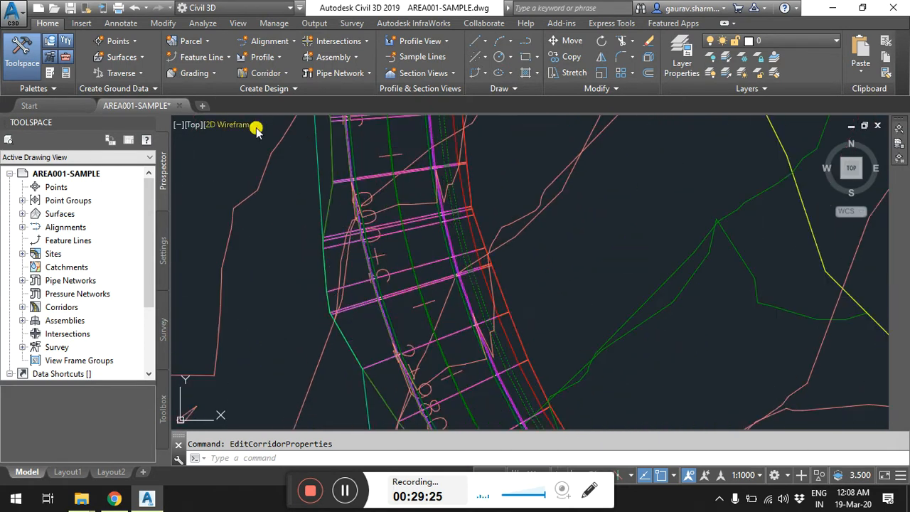
Create a polyline from the corridor's Daylight feature line along the fill-side edge of the curved stretch.
click(163, 23)
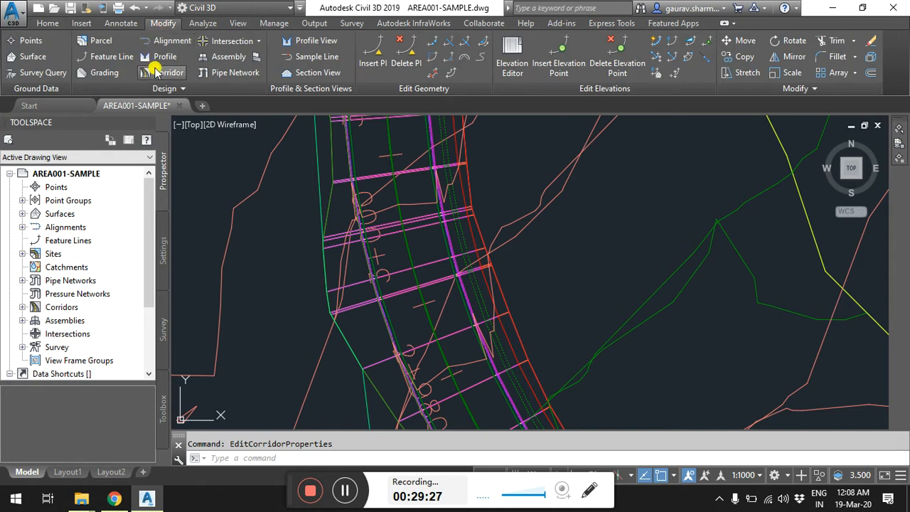
click(179, 79)
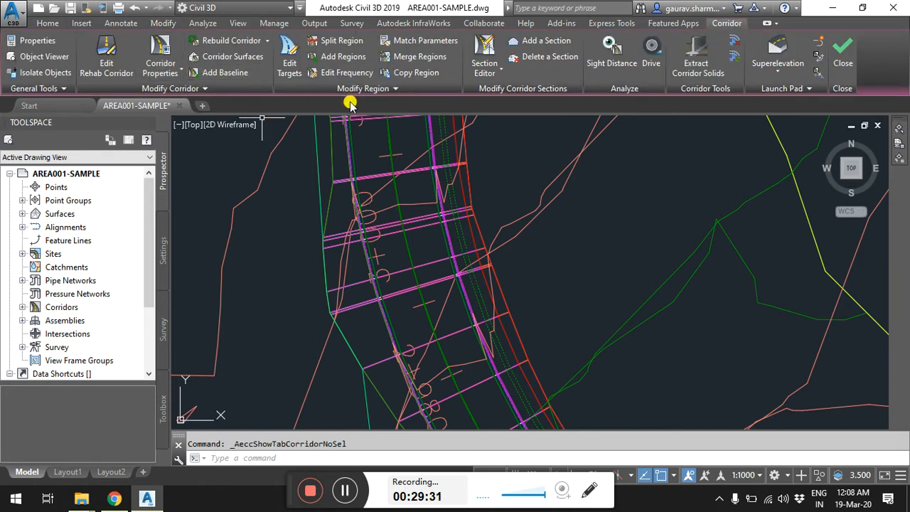
click(204, 88)
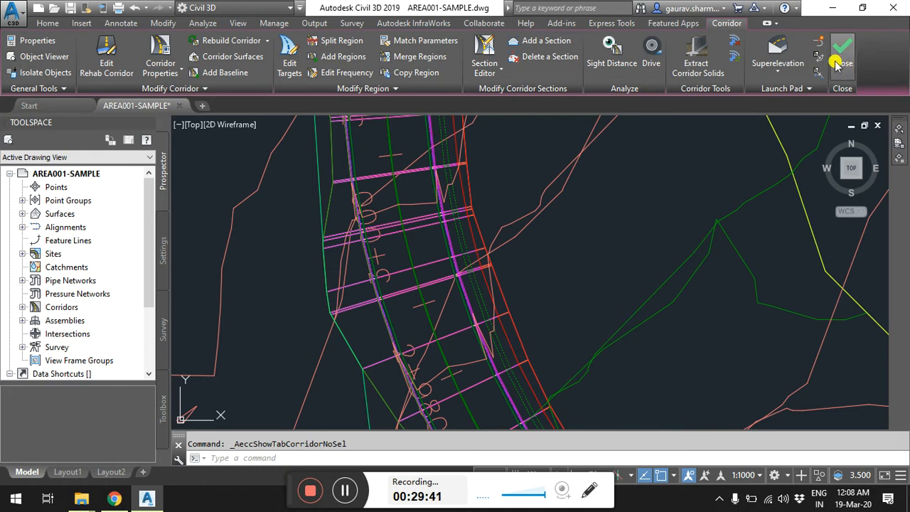
click(799, 88)
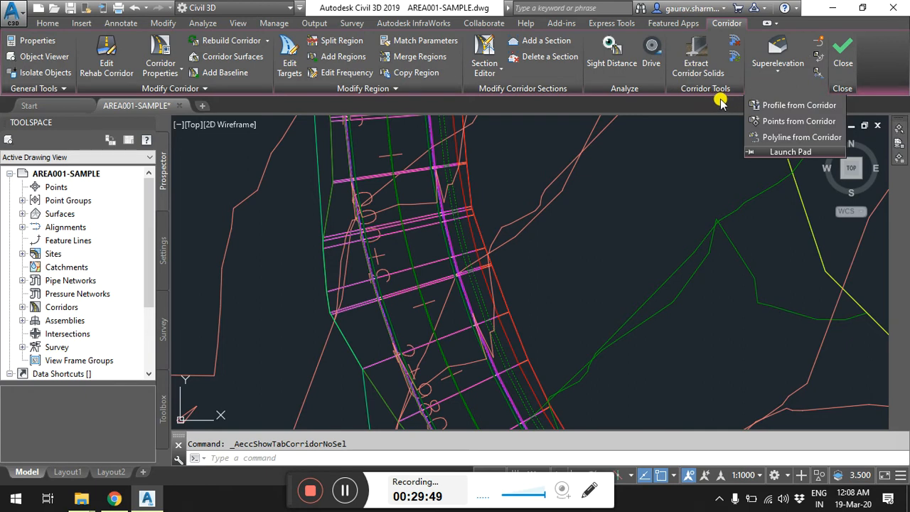
click(795, 139)
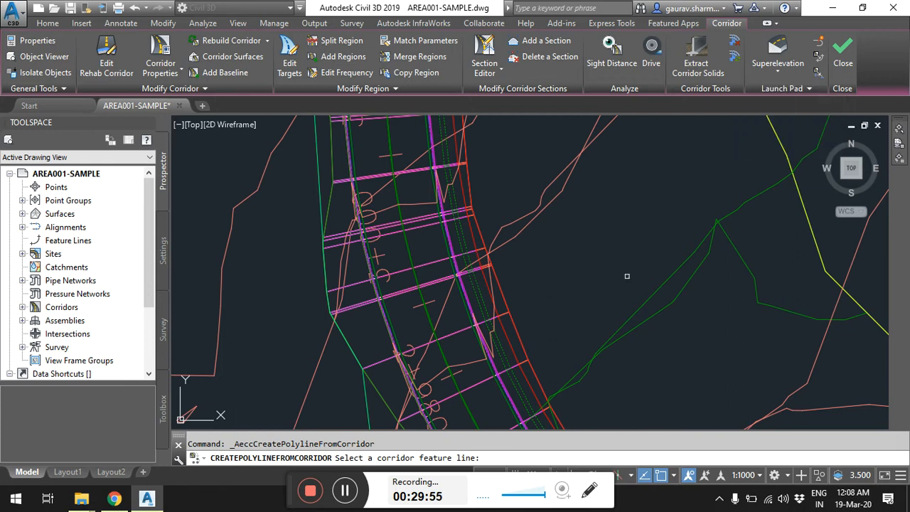
middle_drag(545, 302, 556, 206)
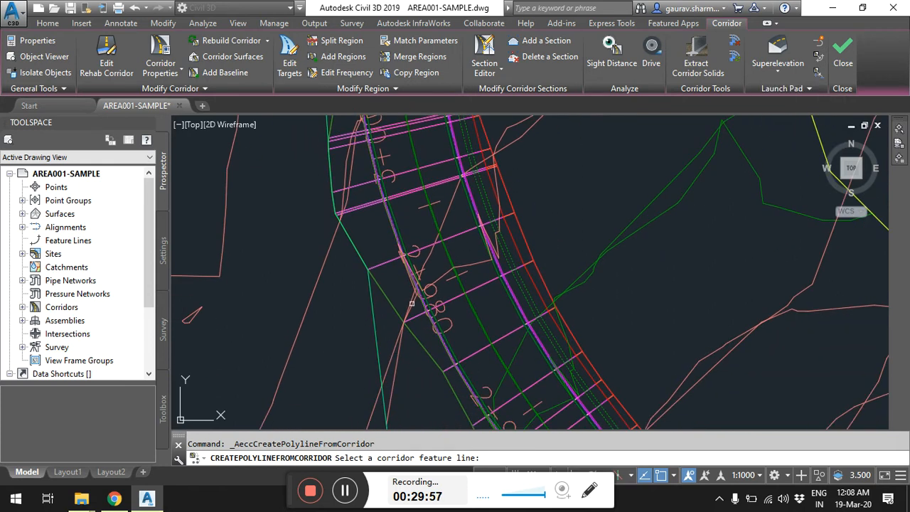
scroll(435, 315, down, 2)
middle_drag(448, 323, 437, 215)
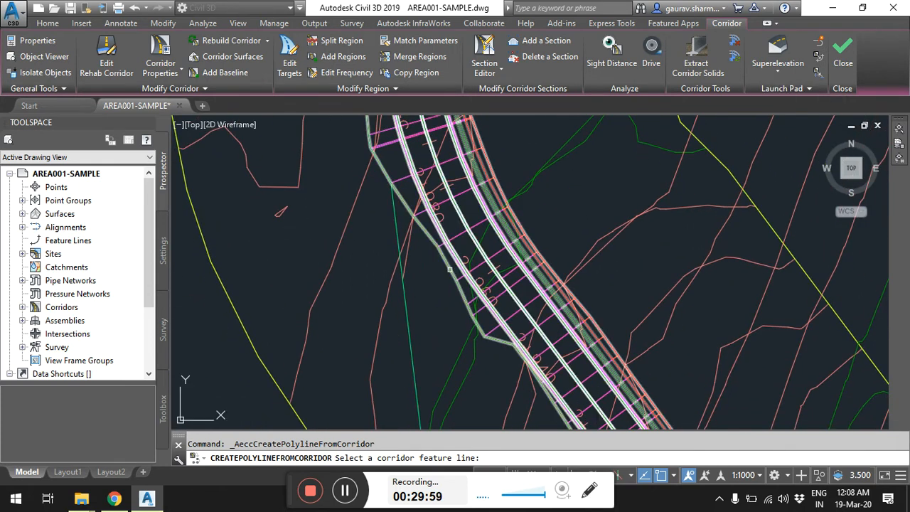
click(449, 269)
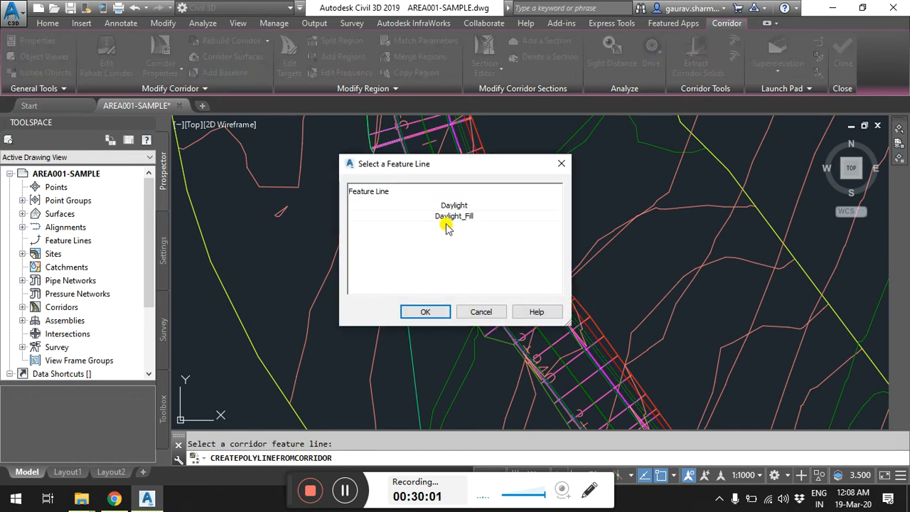
click(453, 206)
click(425, 311)
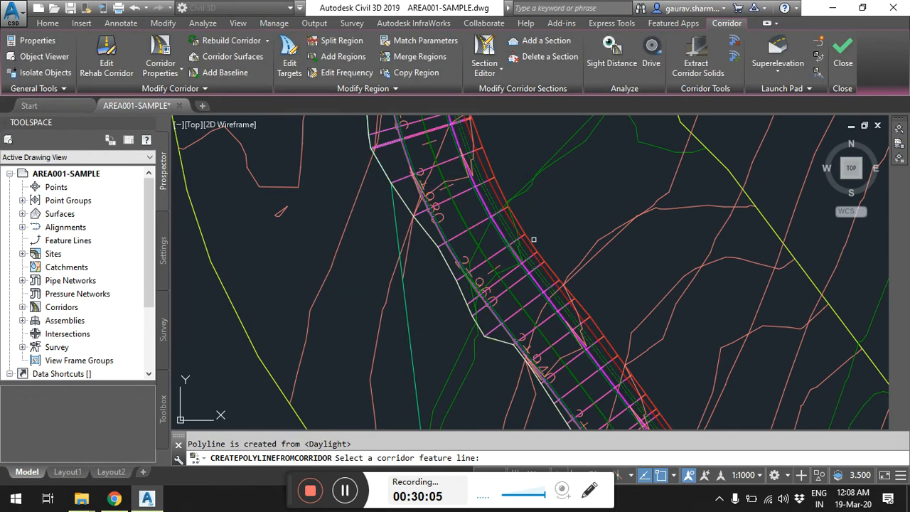
Create a polyline from the Daylight feature line along the cut-side edge of the same stretch and finish the command.
scroll(533, 239, up, 2)
click(528, 242)
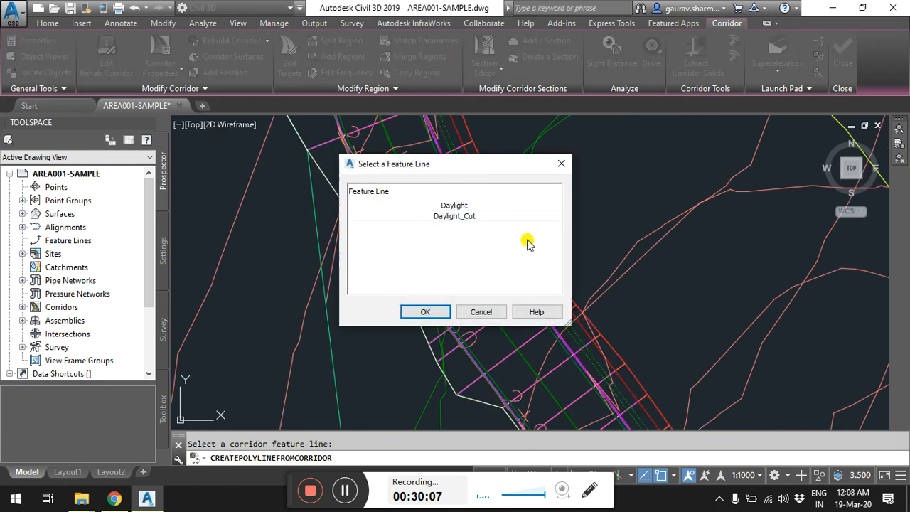
click(430, 206)
click(426, 311)
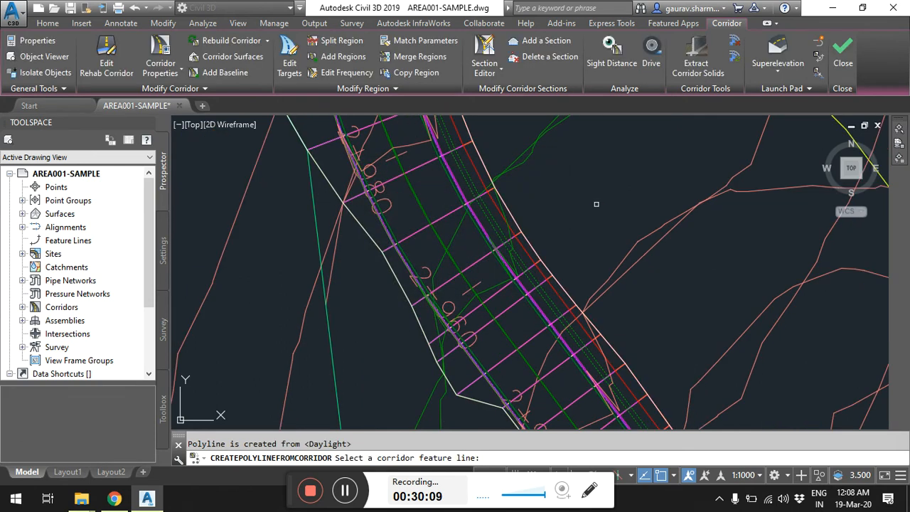
scroll(597, 204, down, 3)
key(Escape)
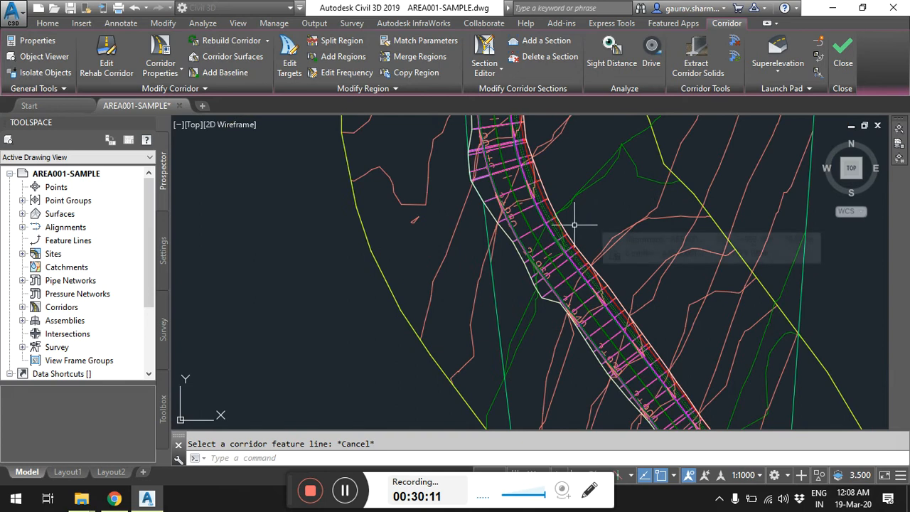
Select the new daylight polylines, check how far they run along the corridor and where they break, and clear the selection.
click(513, 229)
scroll(513, 229, down, 6)
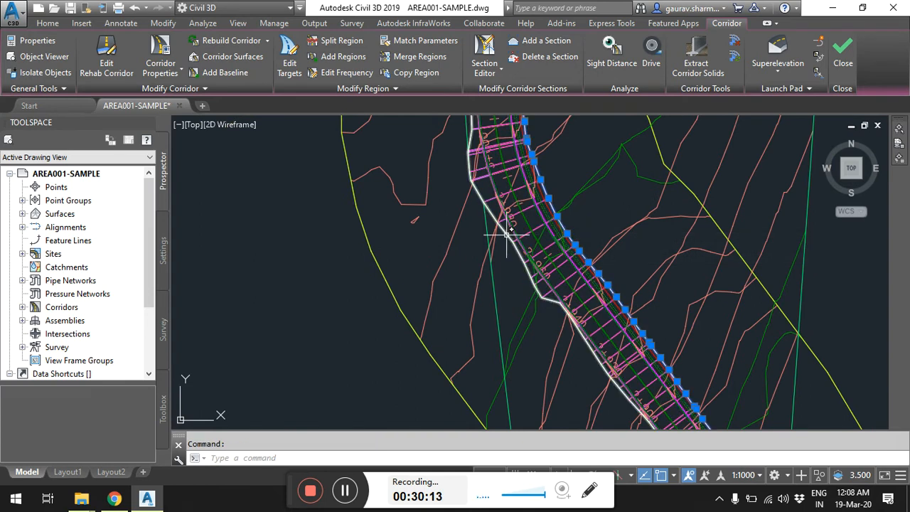
middle_drag(522, 324, 528, 326)
scroll(529, 326, up, 8)
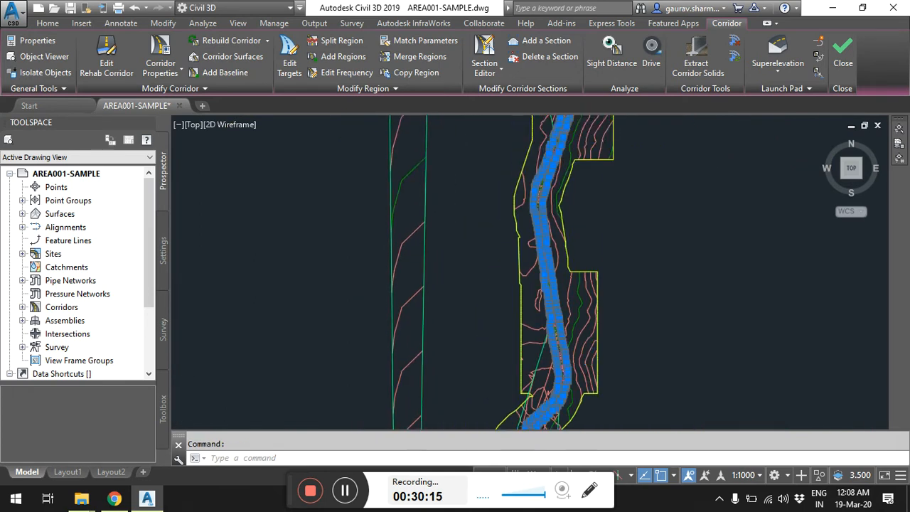
scroll(488, 234, up, 6)
scroll(490, 238, down, 12)
middle_drag(605, 405, 554, 284)
middle_drag(556, 398, 564, 277)
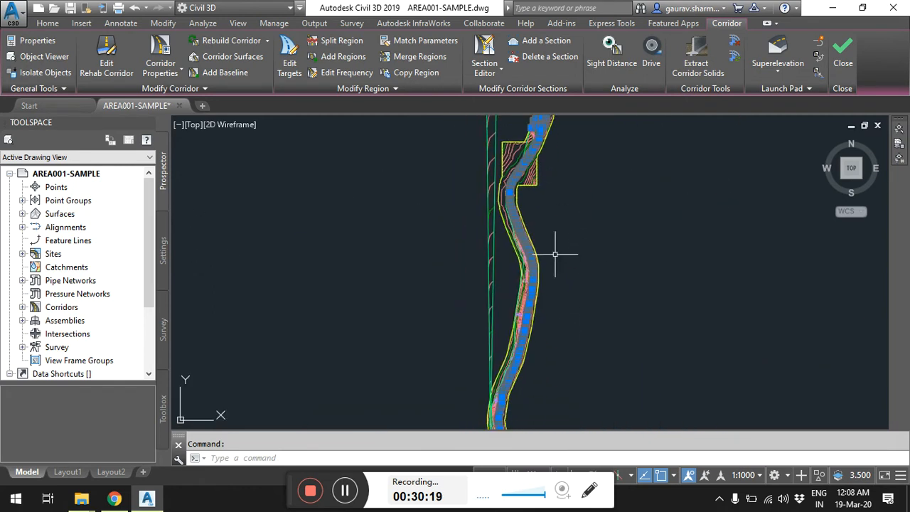
scroll(522, 214, up, 6)
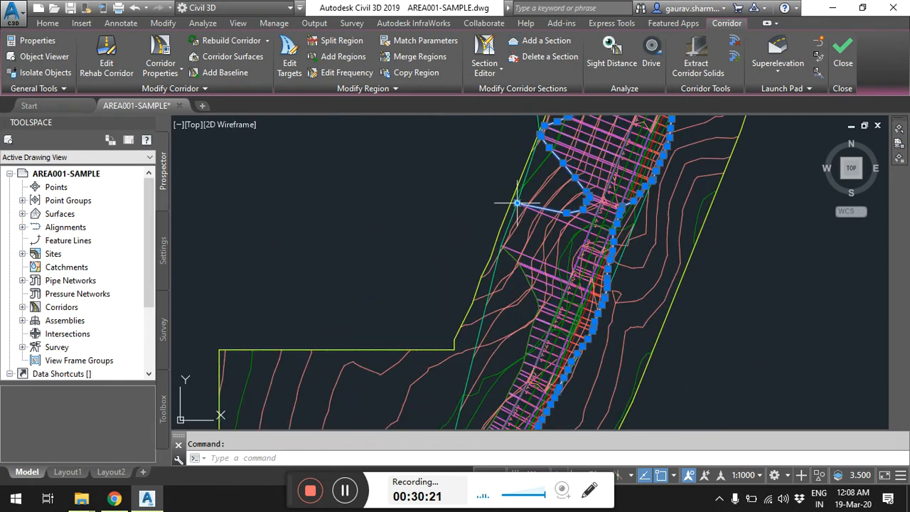
scroll(540, 153, down, 5)
middle_drag(543, 146, 513, 325)
scroll(544, 203, up, 4)
key(Escape)
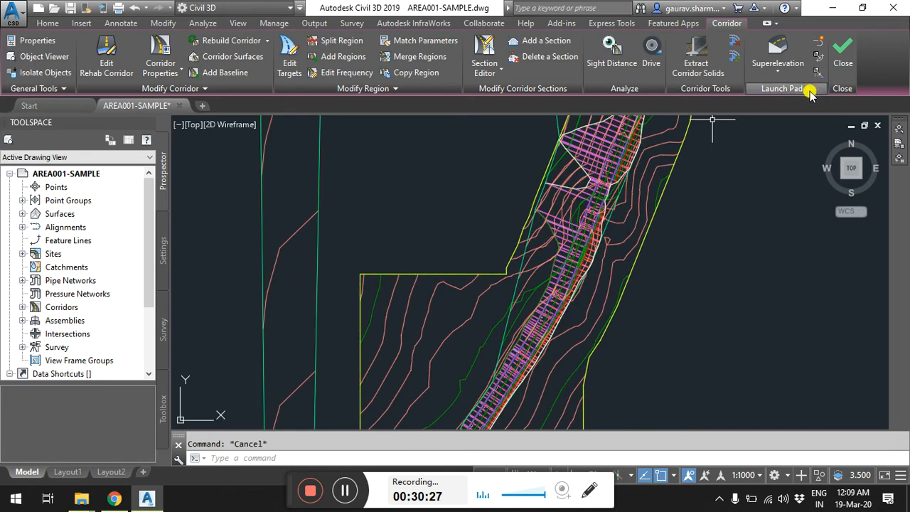
Create a polyline from the fill-side Daylight feature line that continues beyond the first break, near station 2+650.
click(810, 88)
click(801, 137)
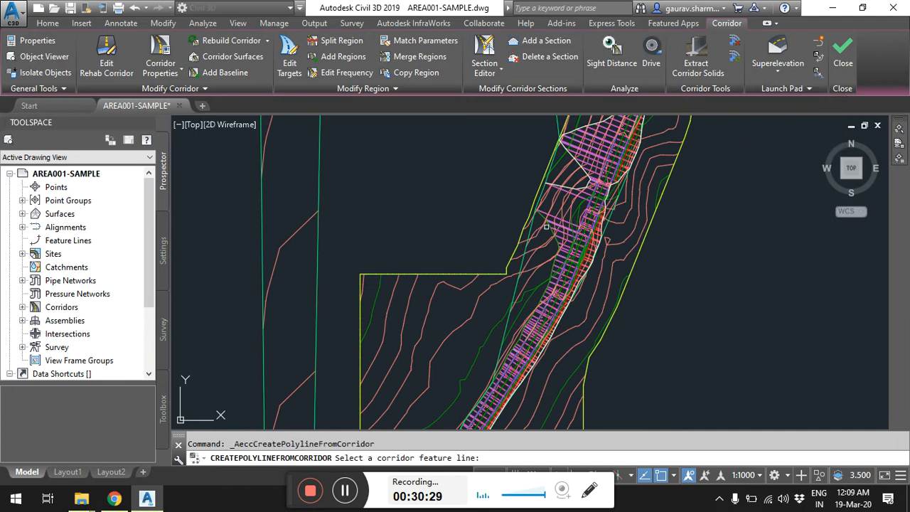
click(548, 225)
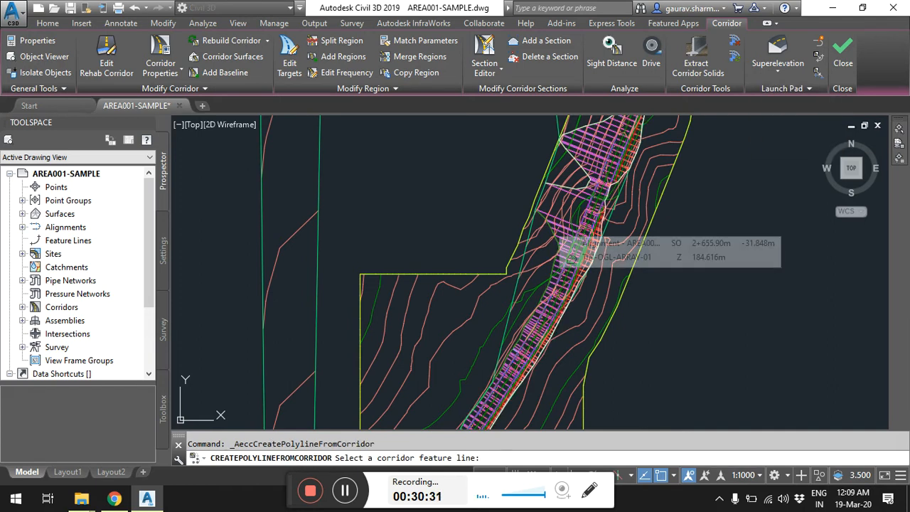
click(440, 205)
click(425, 312)
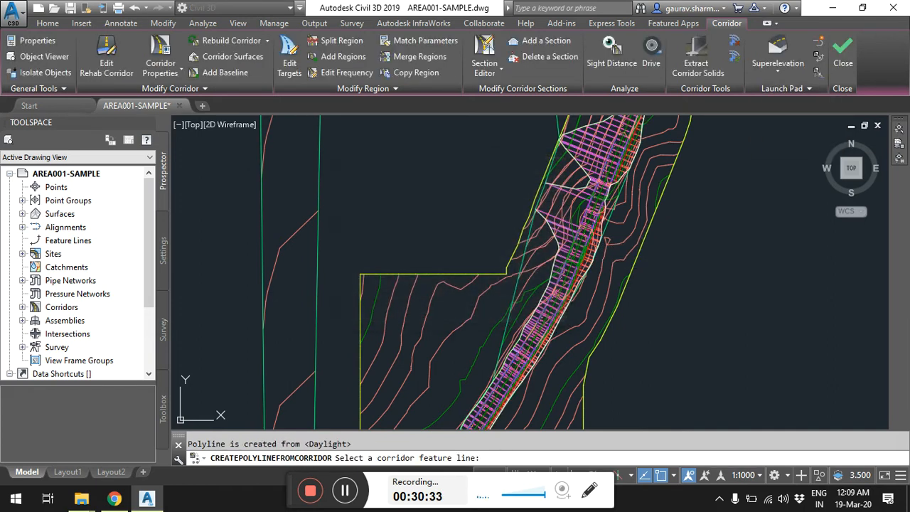
Find the next gap in the fill-side edge and create a polyline from the Daylight feature line continuing below it.
scroll(537, 275, down, 6)
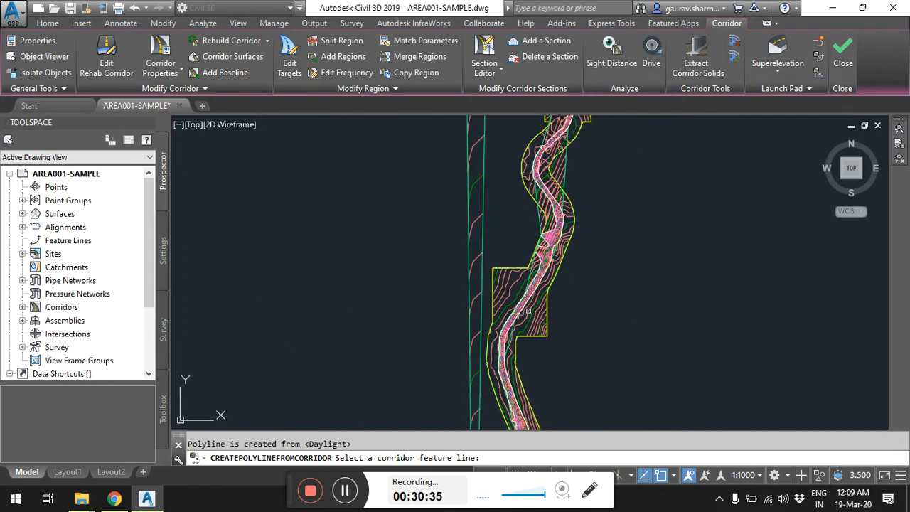
scroll(540, 298, up, 5)
scroll(554, 285, up, 4)
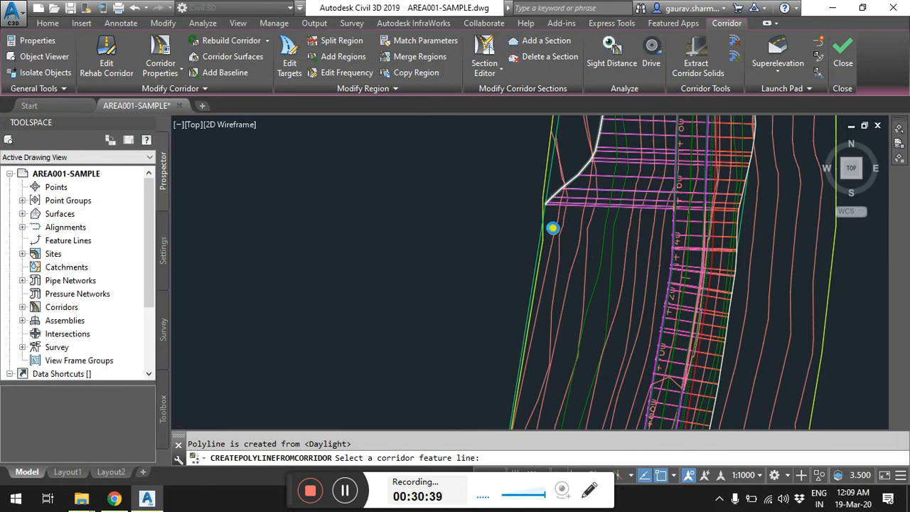
scroll(553, 203, down, 2)
scroll(540, 308, up, 3)
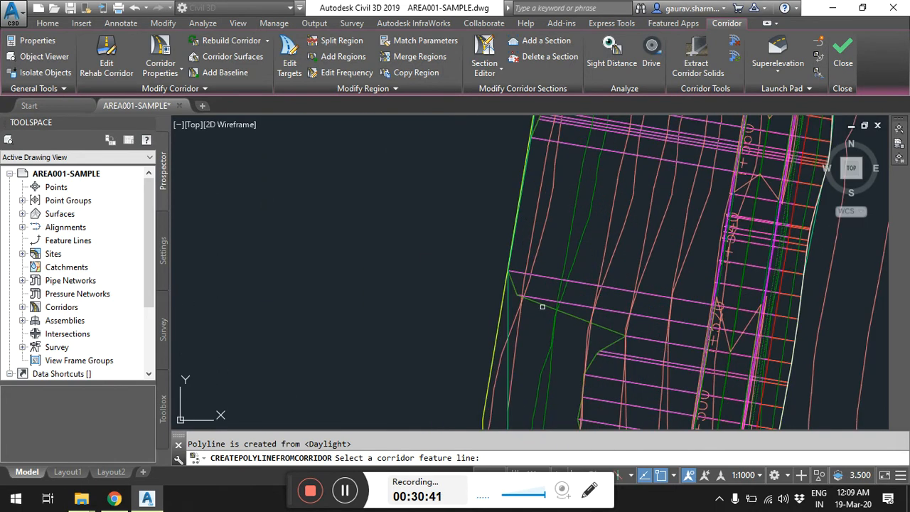
click(541, 306)
click(446, 207)
click(425, 312)
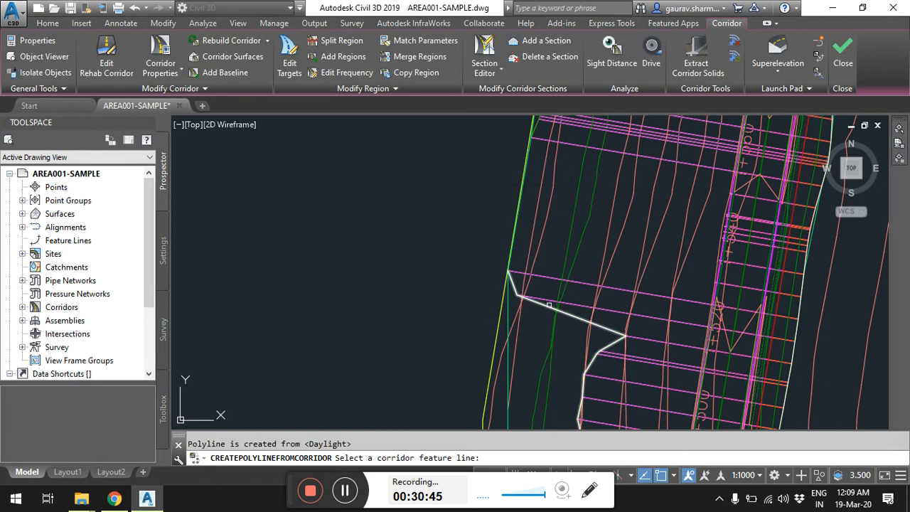
Create a polyline from the short isolated Daylight feature line segment lying inside the gap on the fill side.
scroll(582, 322, down, 2)
middle_drag(586, 335, 582, 322)
scroll(582, 323, up, 6)
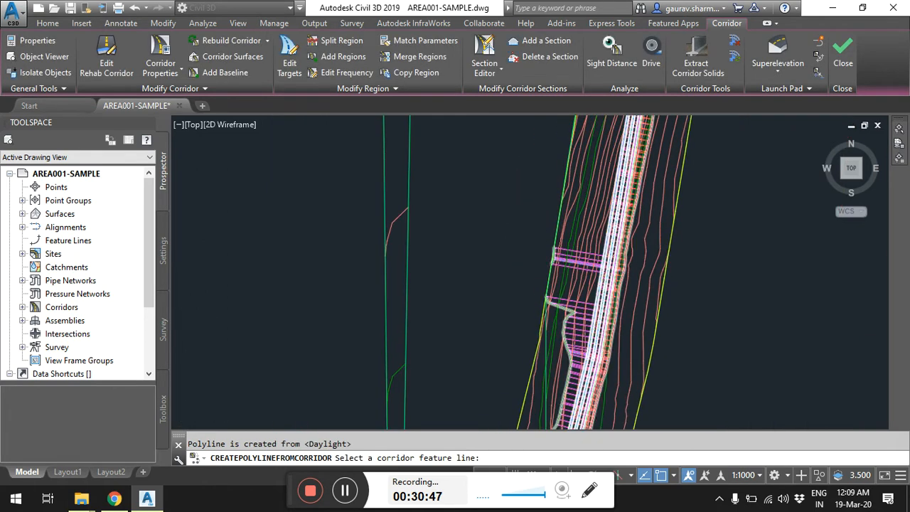
click(524, 250)
click(455, 206)
click(425, 313)
Follow the corridor to the next uncovered fill-side edge and create a polyline from its Daylight feature line near stations 0+900 to 0+920.
scroll(505, 418, down, 3)
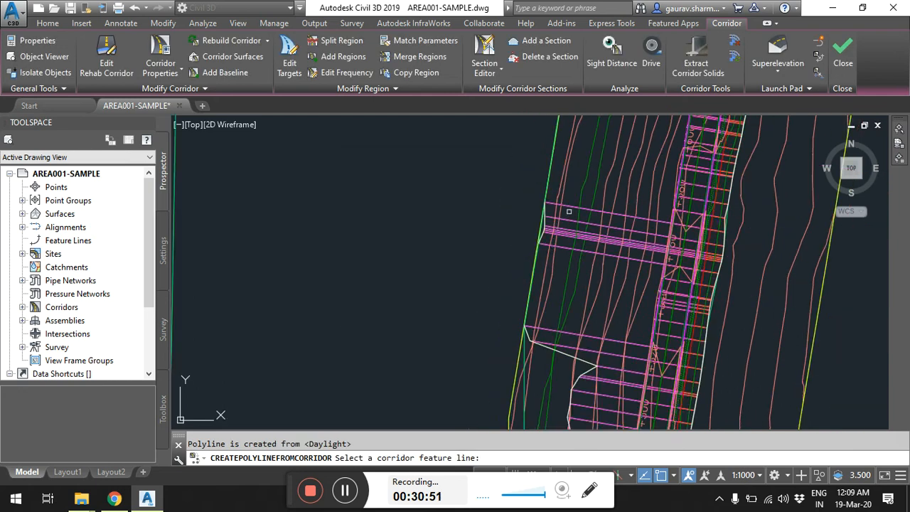
scroll(505, 418, down, 4)
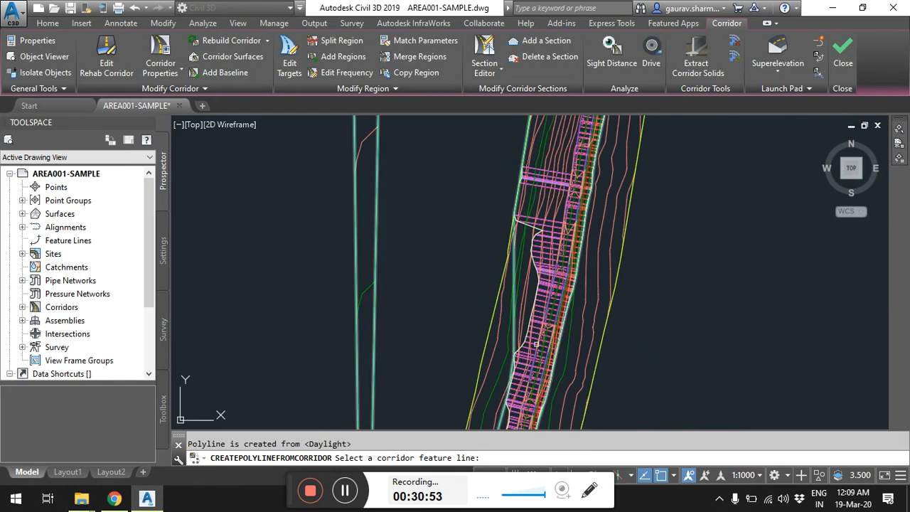
mouse_move(521, 358)
middle_down()
mouse_move(489, 377)
mouse_move(514, 318)
middle_up()
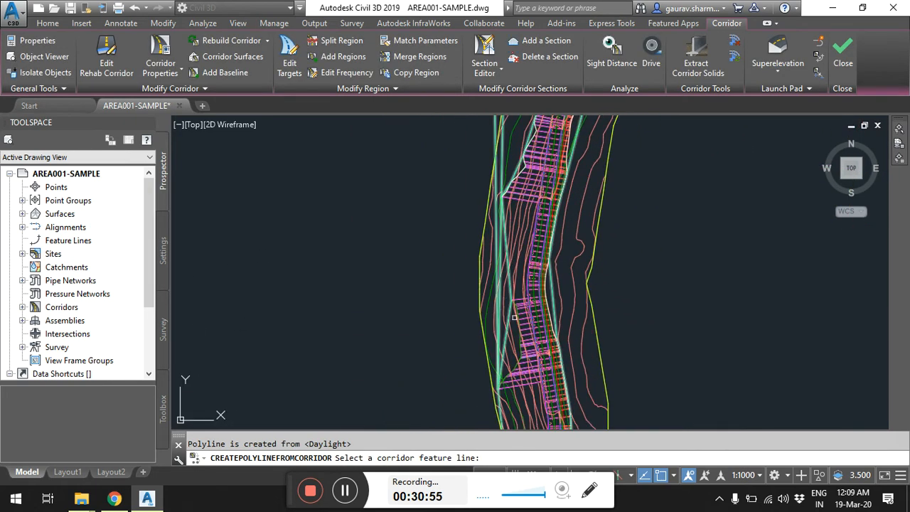
scroll(503, 212, up, 4)
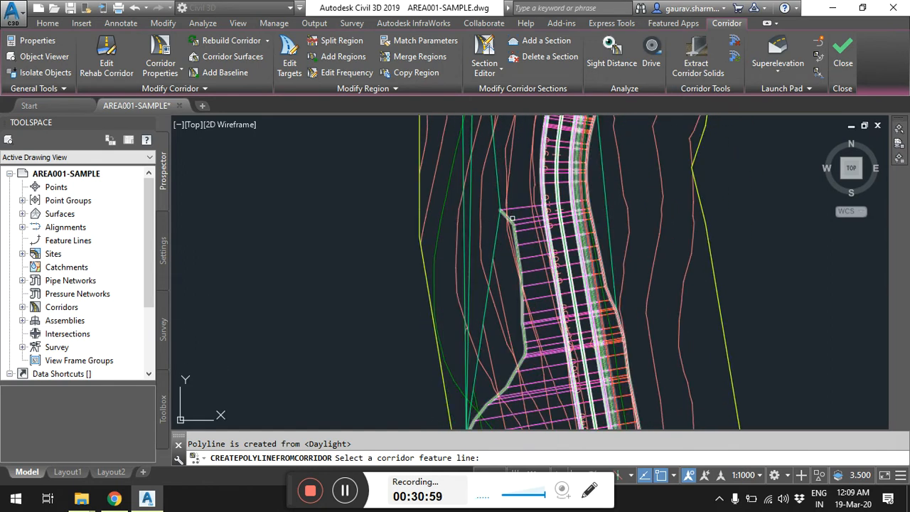
click(511, 220)
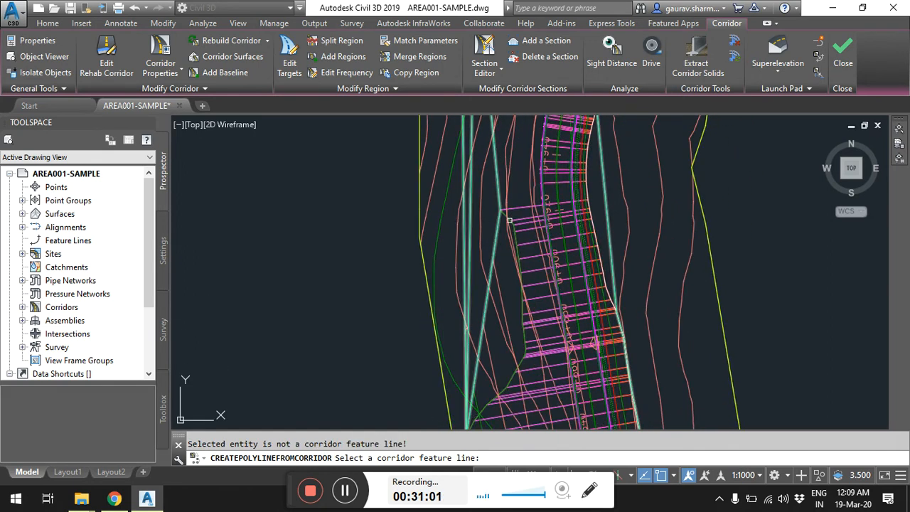
scroll(508, 220, up, 3)
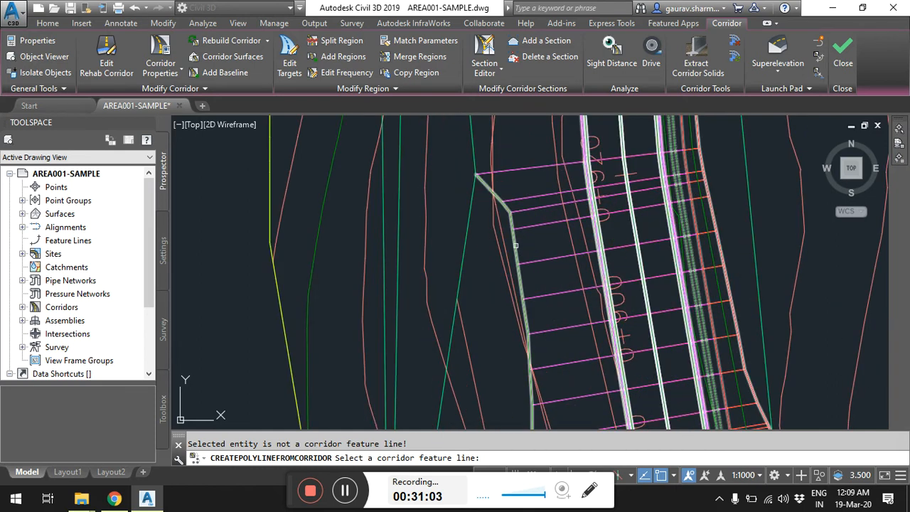
click(516, 245)
click(462, 207)
click(426, 311)
scroll(556, 305, down, 5)
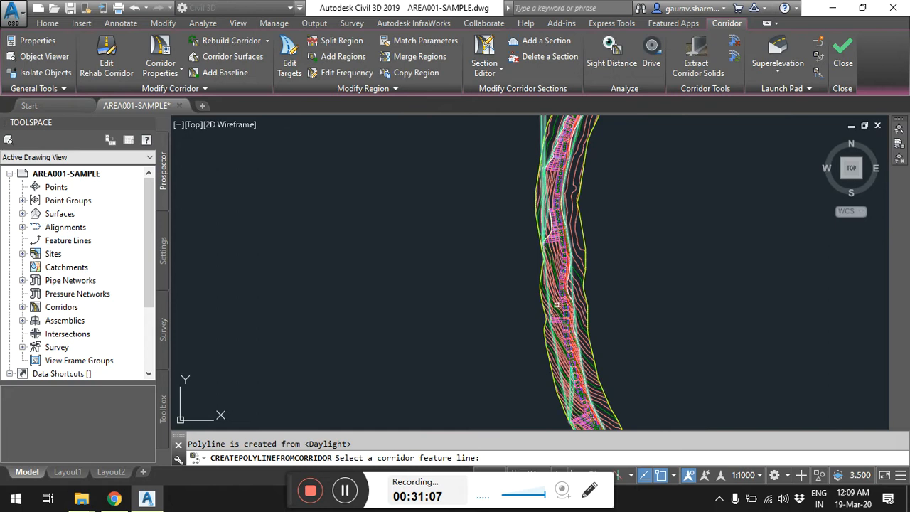
Create a polyline from the Back_Curb feature line on the fill-side road edge, where the fill slope is missing.
scroll(558, 247, up, 5)
scroll(570, 264, up, 4)
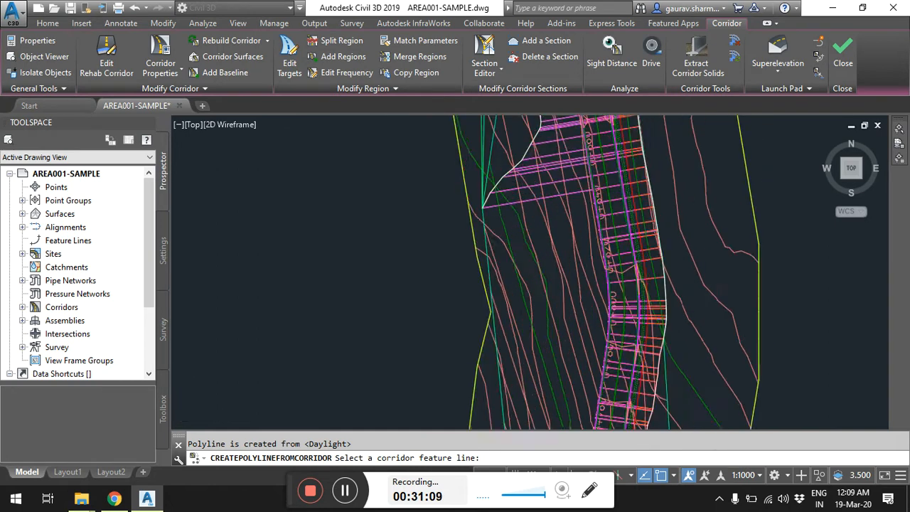
middle_drag(640, 302, 588, 299)
scroll(588, 299, up, 5)
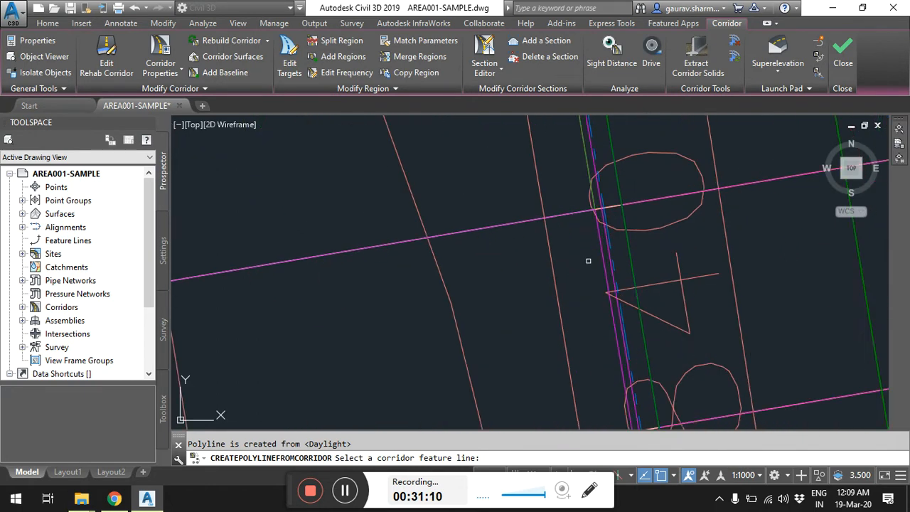
click(599, 226)
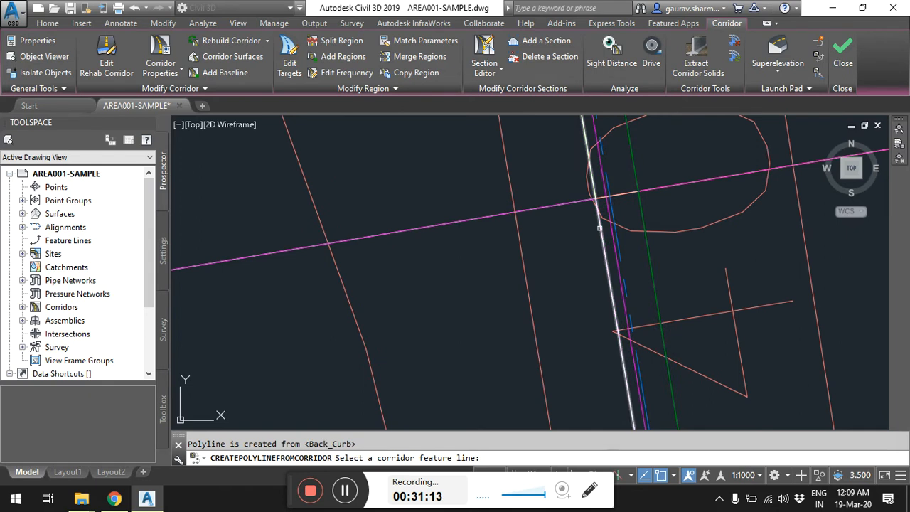
Create a polyline from the short isolated fill-side Daylight feature line located farther down the corridor, inside the Back_Curb stretch.
scroll(576, 259, down, 4)
scroll(564, 318, down, 6)
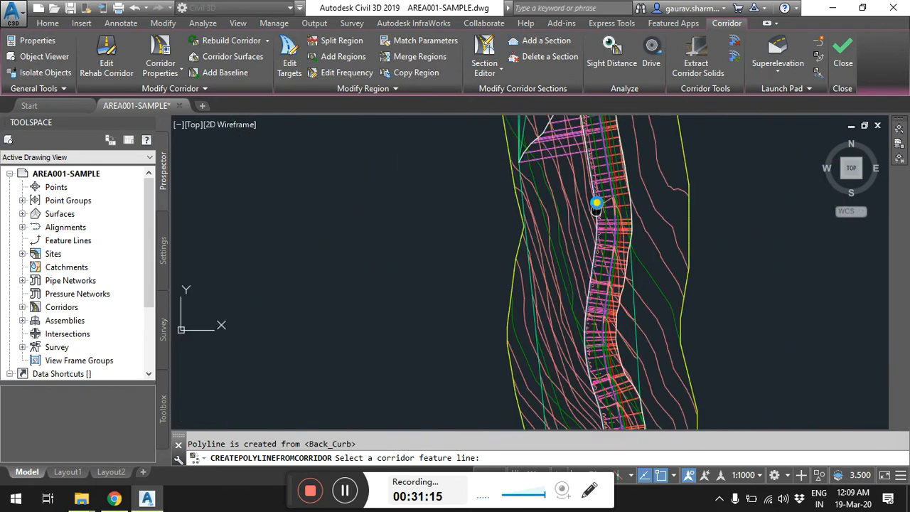
scroll(560, 253, up, 6)
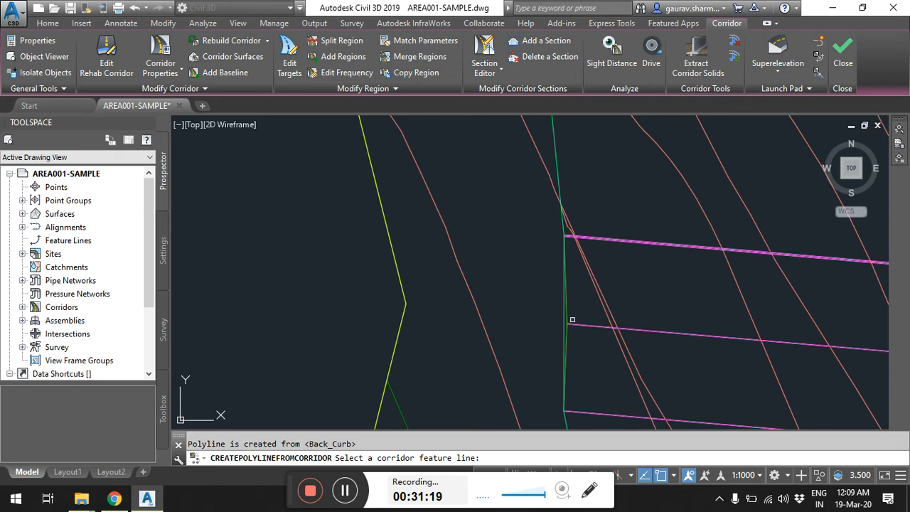
click(566, 319)
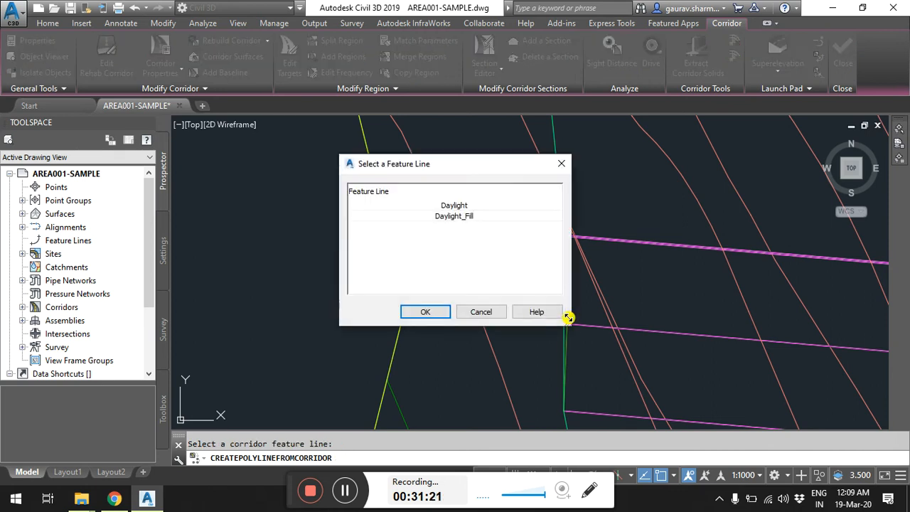
click(453, 204)
click(425, 312)
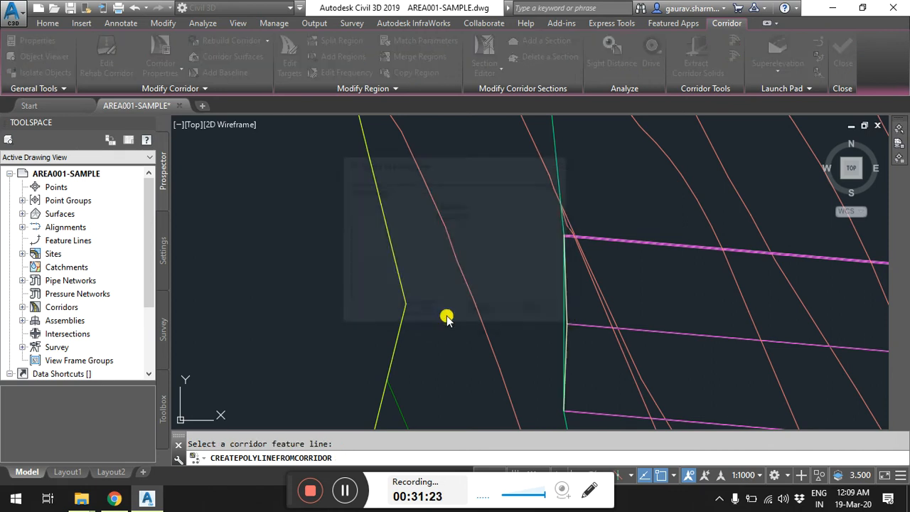
Create a polyline from the fill-side Daylight feature line where the fill slope resumes near station 0+400.
scroll(583, 331, down, 5)
scroll(583, 331, down, 2)
scroll(567, 214, up, 5)
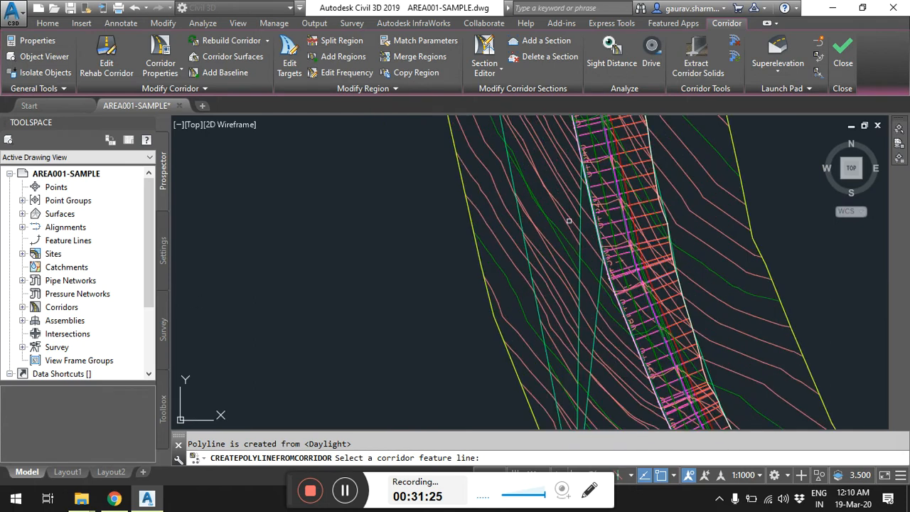
scroll(562, 281, up, 6)
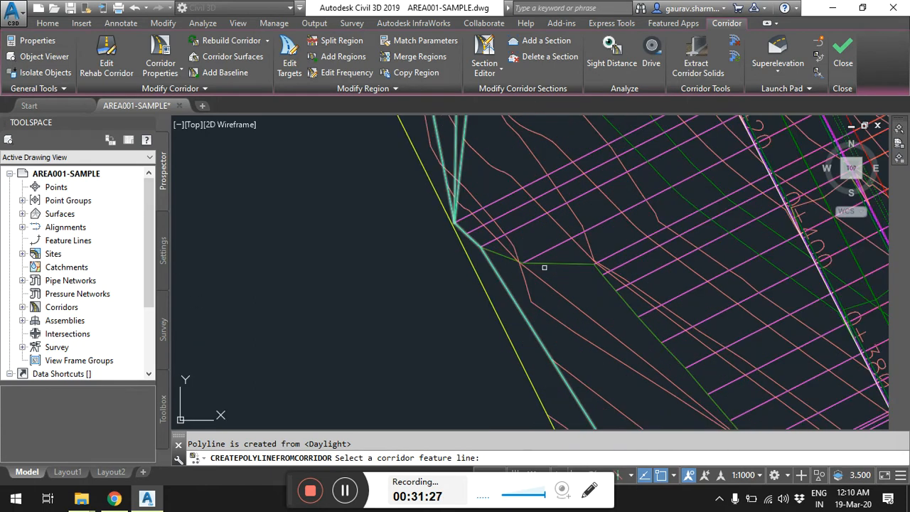
click(545, 266)
click(438, 205)
click(425, 312)
Examine the corridor's starting end for remaining uncovered edges and finish extracting polylines.
scroll(601, 325, down, 6)
middle_drag(599, 324, 603, 121)
scroll(619, 286, up, 6)
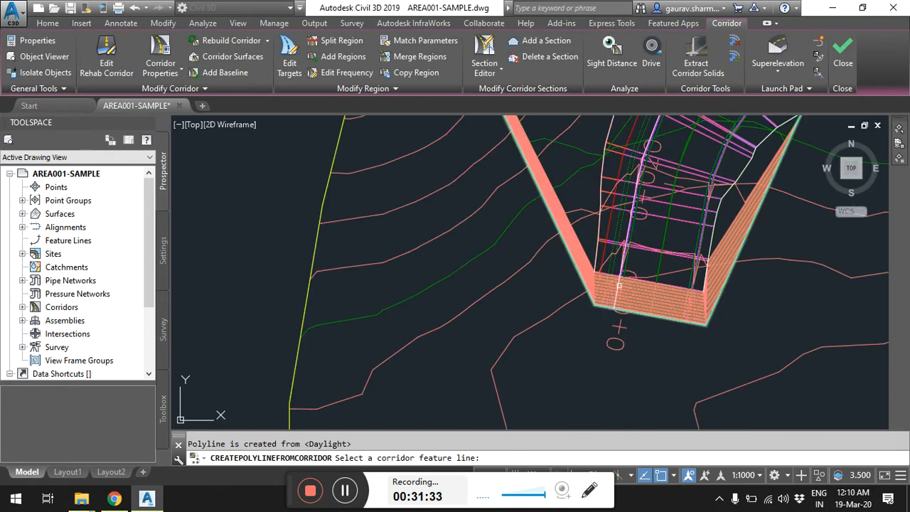
middle_drag(619, 284, 589, 316)
scroll(626, 313, up, 4)
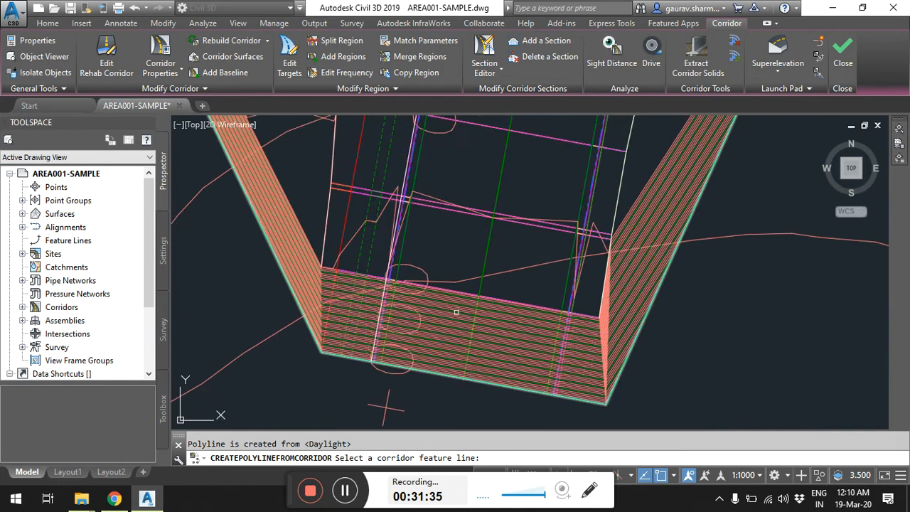
scroll(510, 284, up, 2)
scroll(511, 284, down, 6)
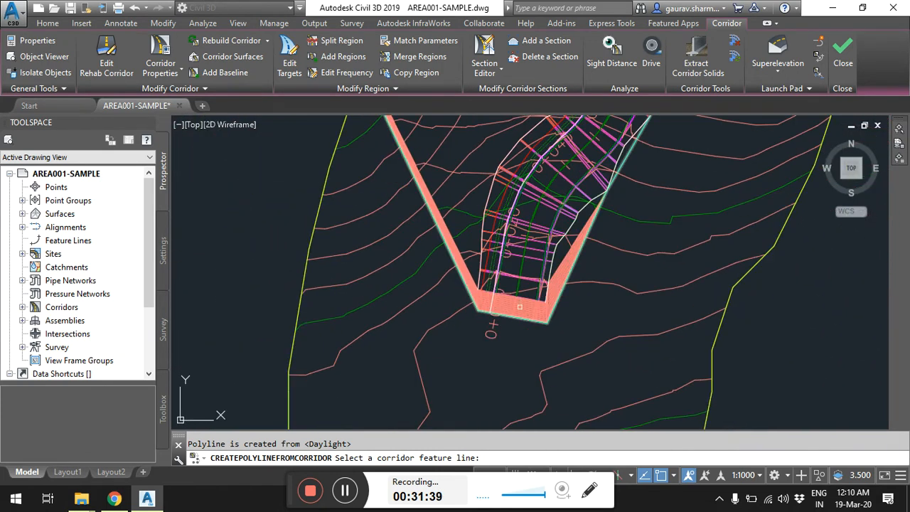
key(Return)
Isolate the layer of the extracted polylines with LAYISO, using the fill-side daylight polyline as the reference object.
scroll(529, 419, down, 8)
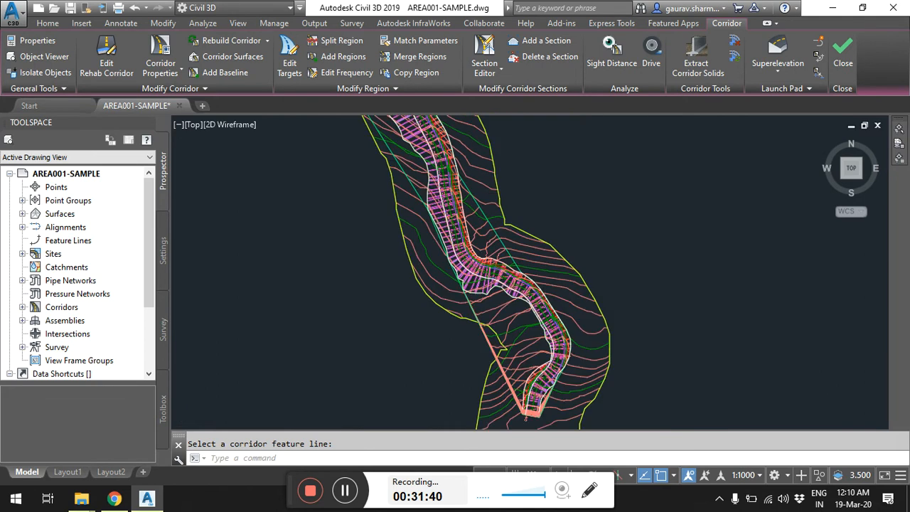
scroll(438, 239, up, 5)
click(439, 220)
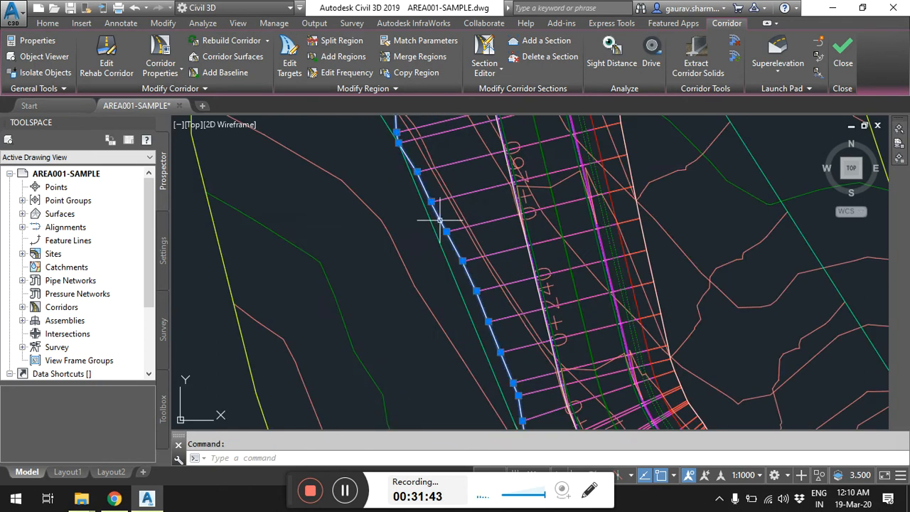
click(48, 23)
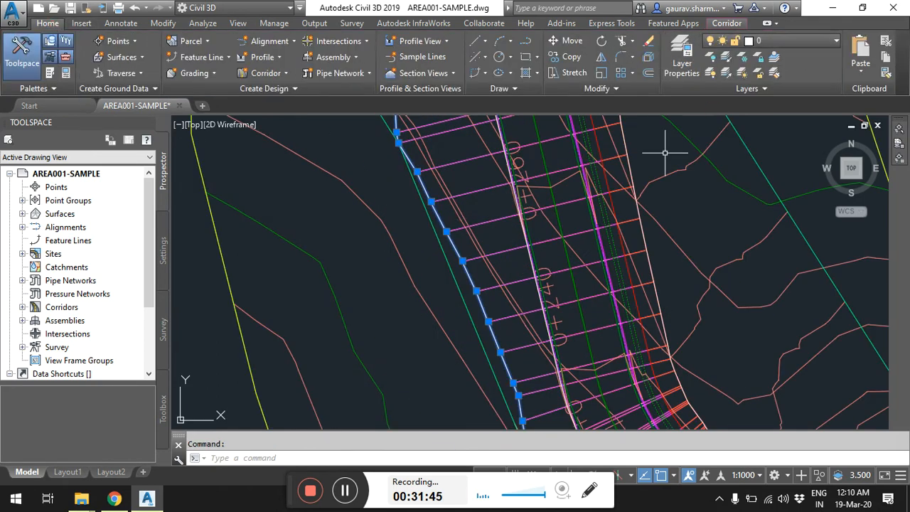
key(Escape)
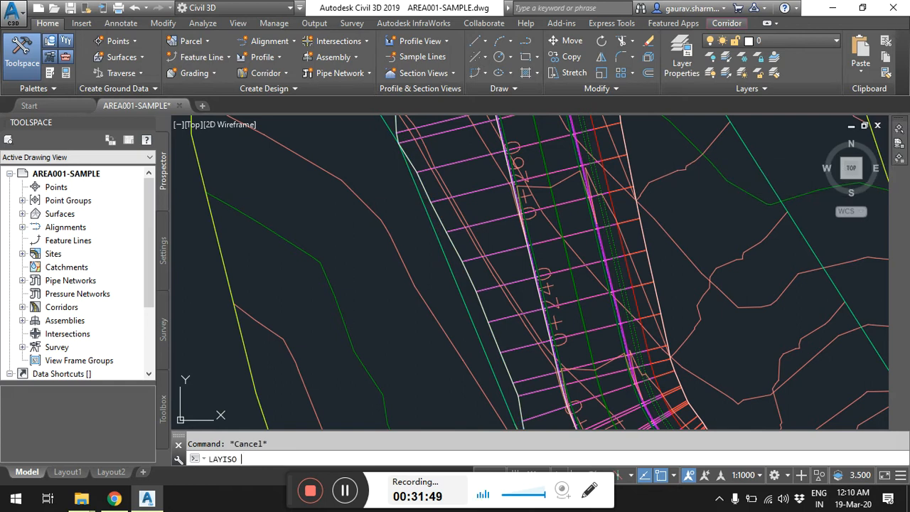
text(LAYISO)
key(Return)
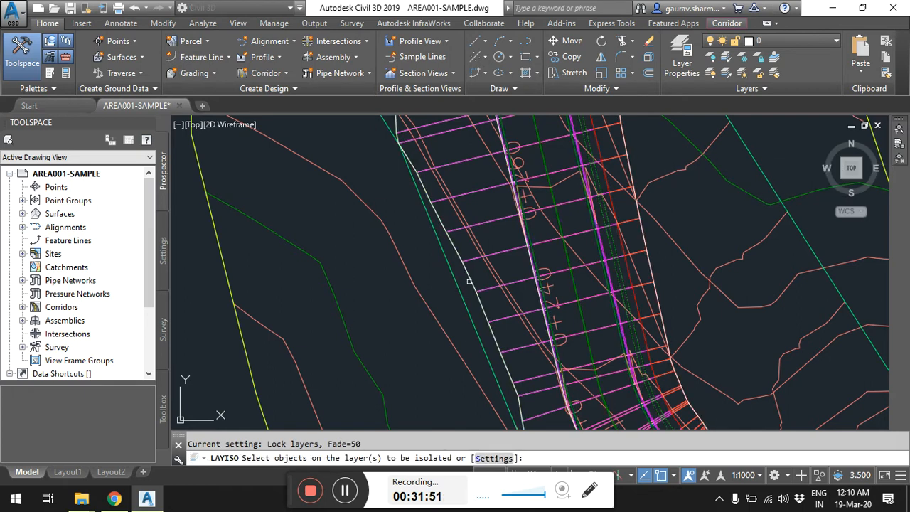
click(469, 282)
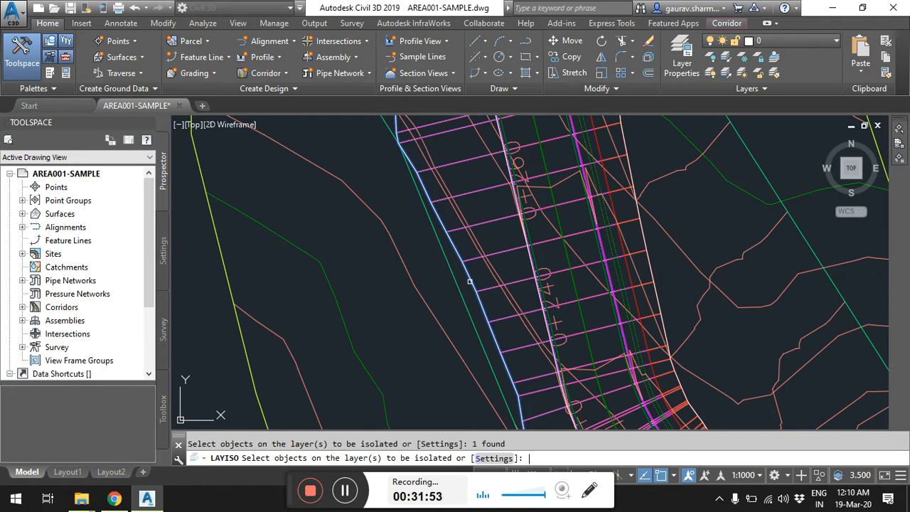
key(Return)
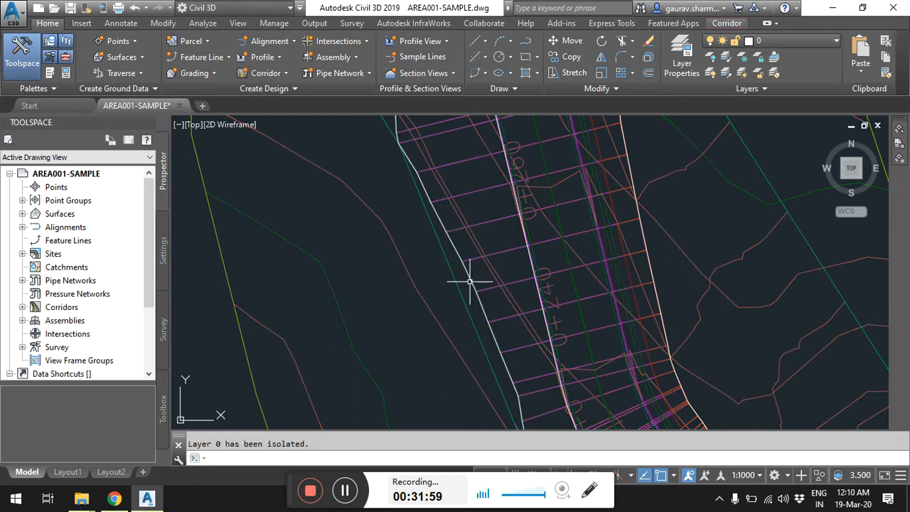
Examine the extracted polylines along the whole corridor, checking both edges and the fill-side gaps.
scroll(502, 223, down, 6)
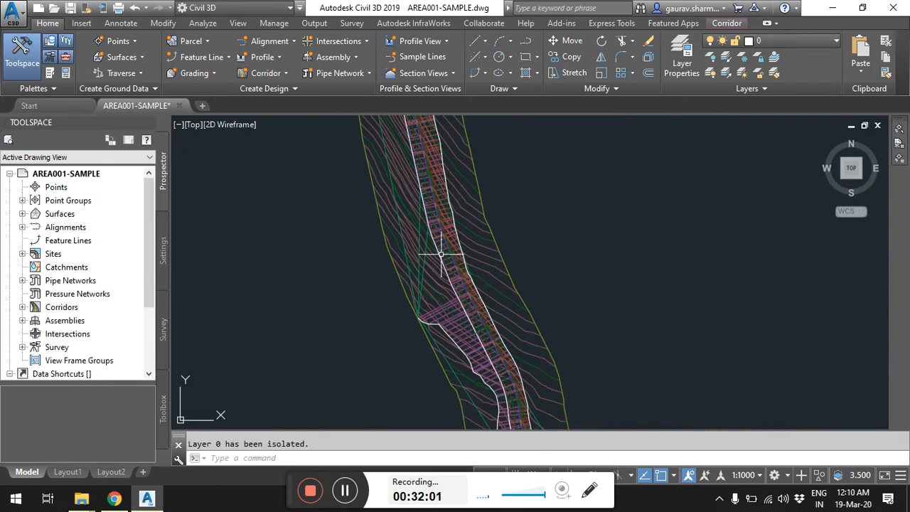
scroll(466, 320, up, 5)
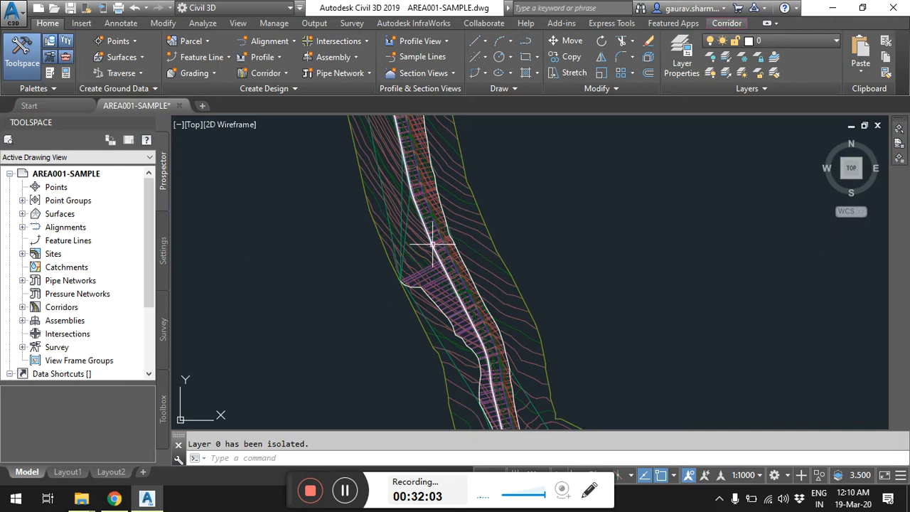
scroll(439, 268, up, 3)
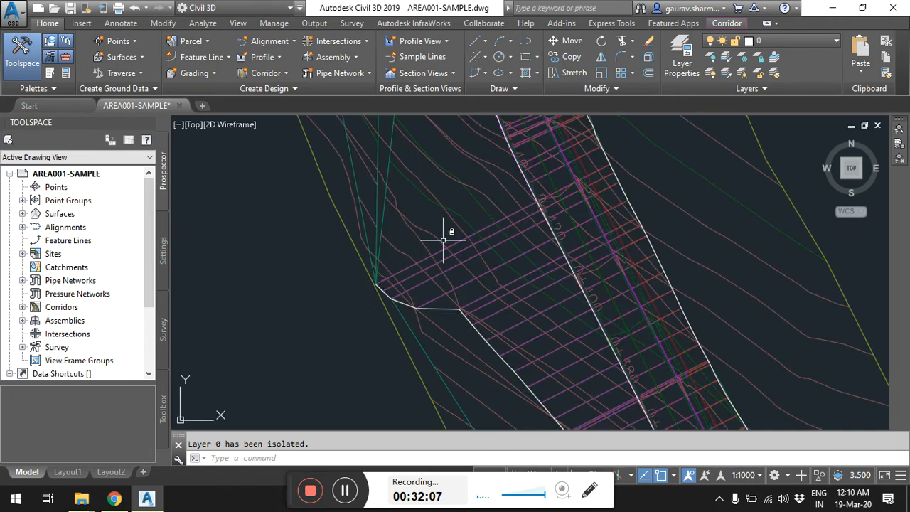
scroll(442, 241, down, 4)
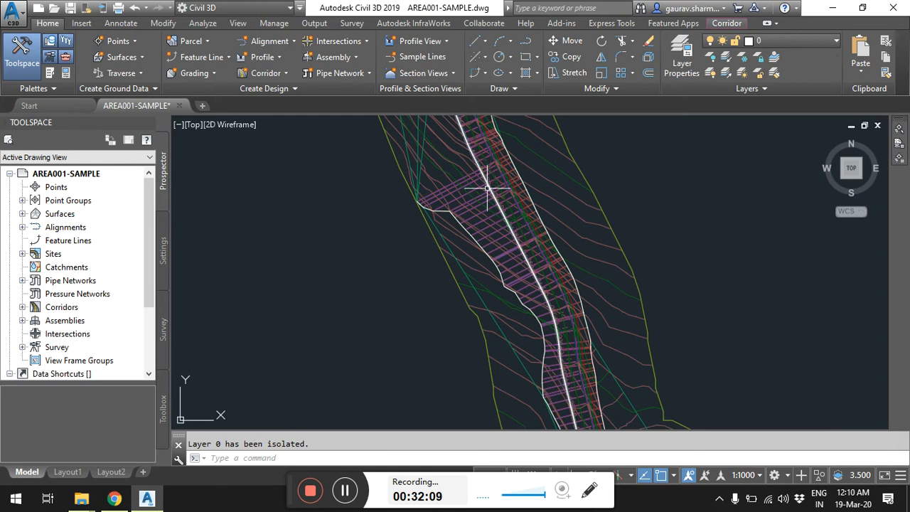
scroll(532, 282, down, 3)
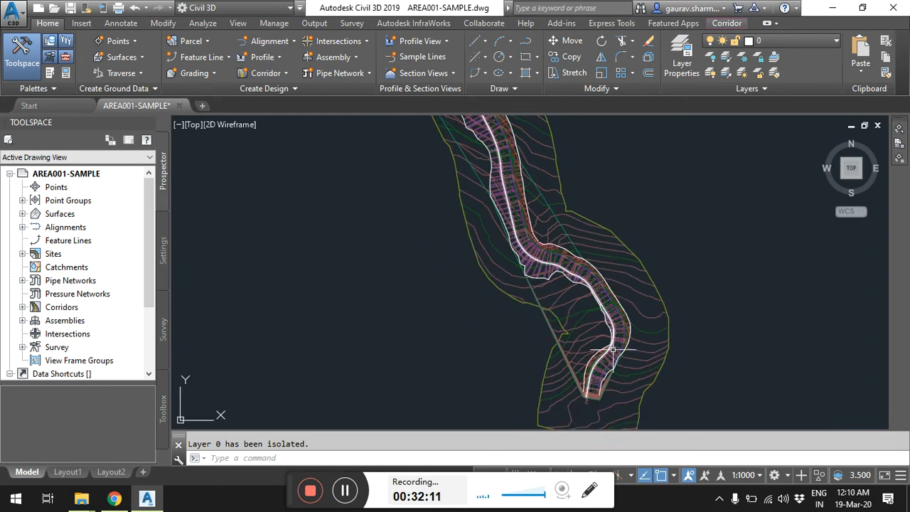
scroll(589, 396, up, 6)
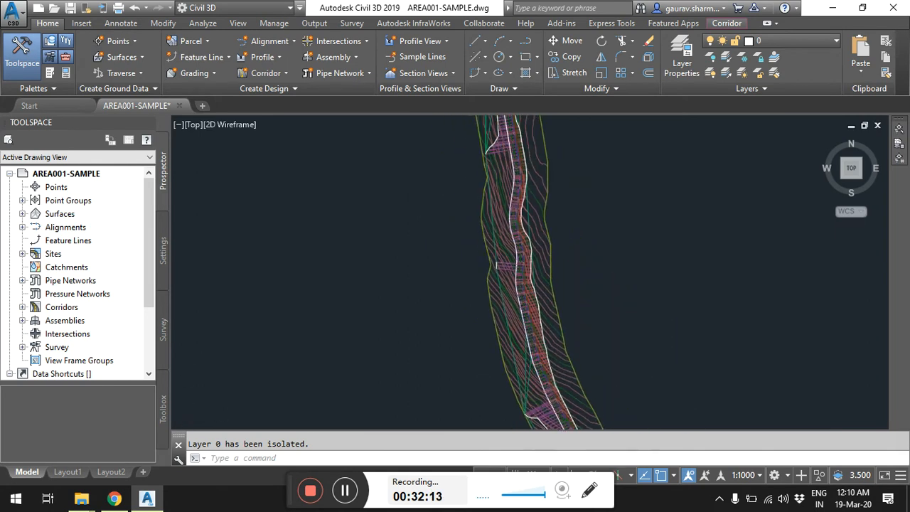
scroll(520, 209, up, 5)
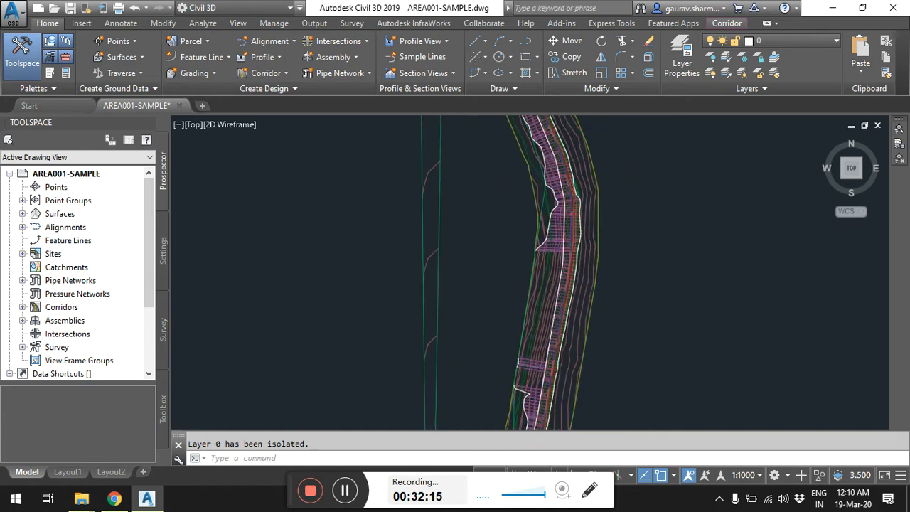
scroll(558, 312, down, 3)
scroll(619, 270, down, 4)
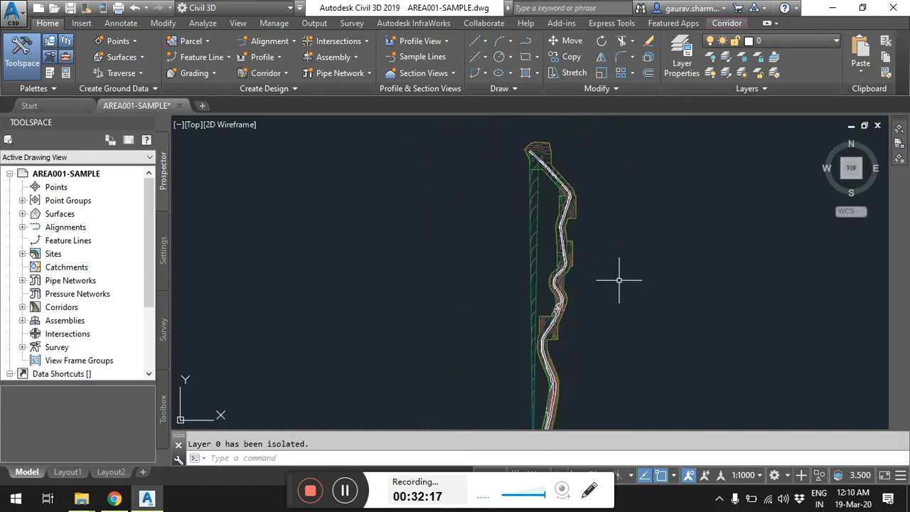
Select everything along the full corridor length and copy it with base point 0,0,0, checking the command history.
click(485, 189)
scroll(561, 242, up, 2)
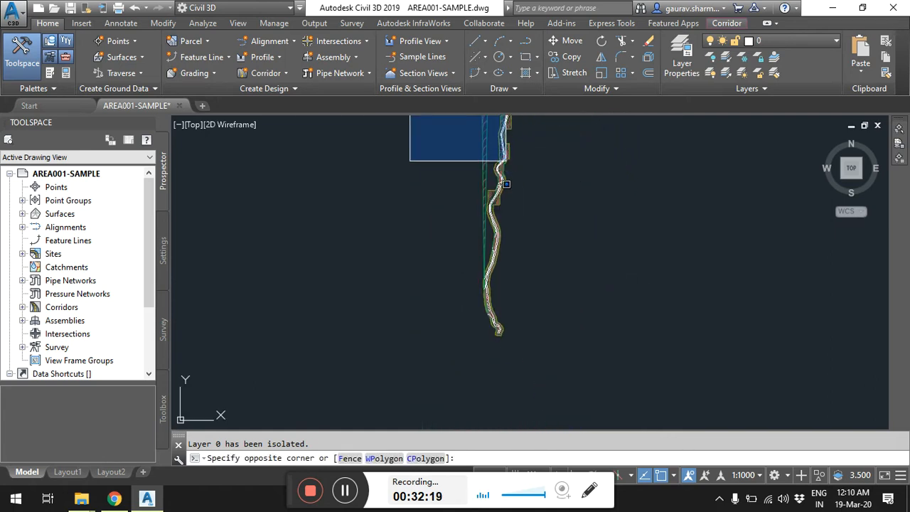
click(546, 347)
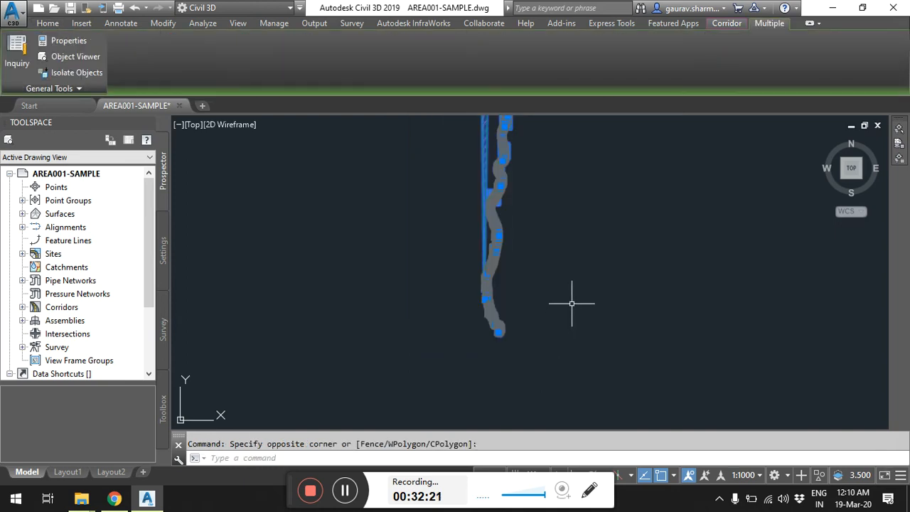
key(ctrl+shift+c)
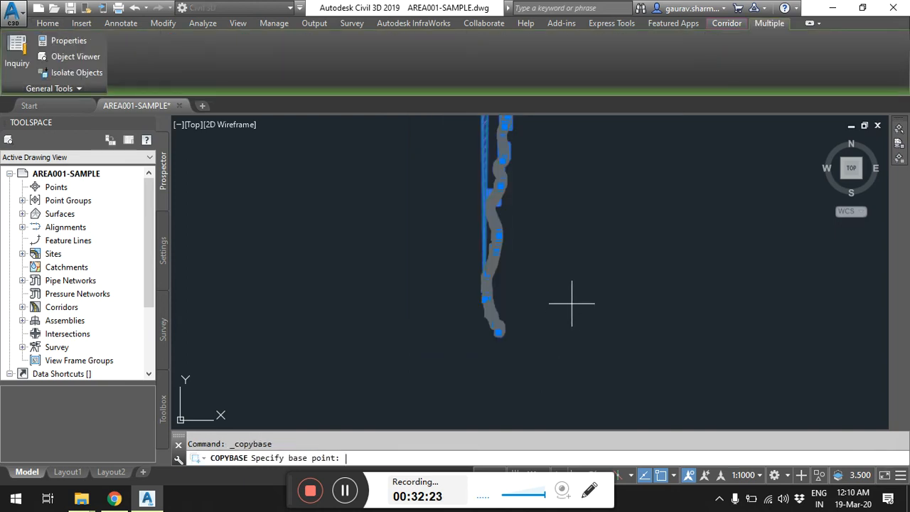
text(0,0,0)
key(Return)
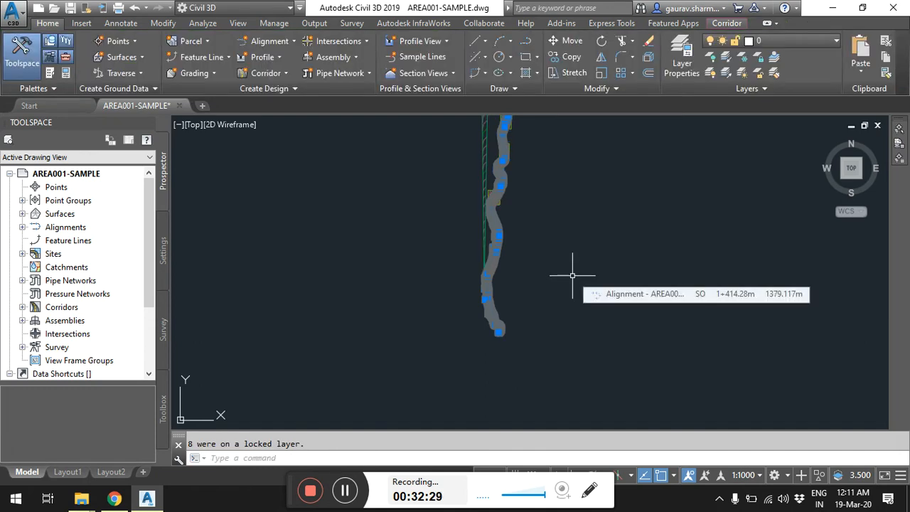
key(F2)
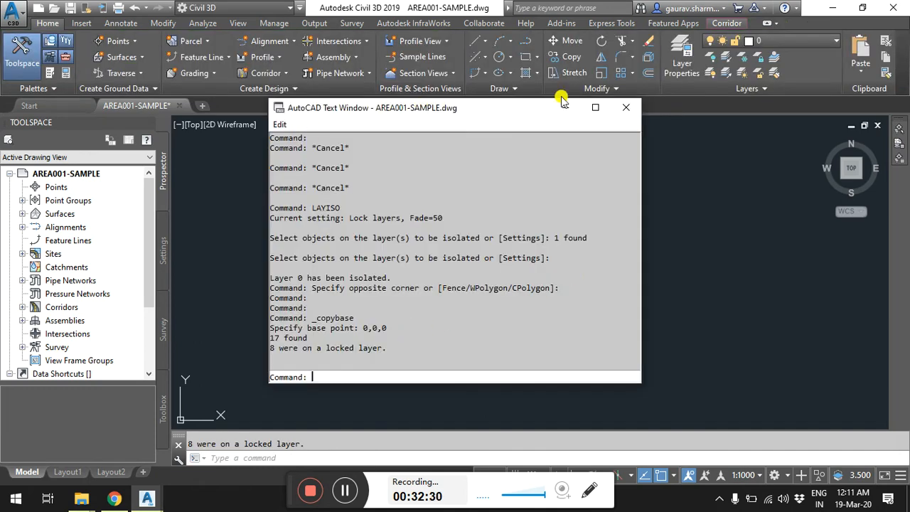
click(626, 108)
Start a new blank drawing from a template.
click(50, 106)
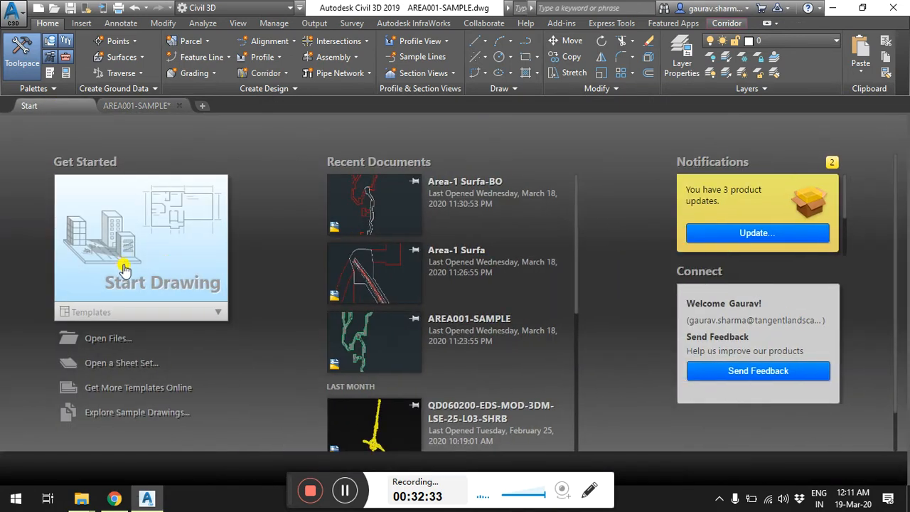
click(121, 314)
click(114, 348)
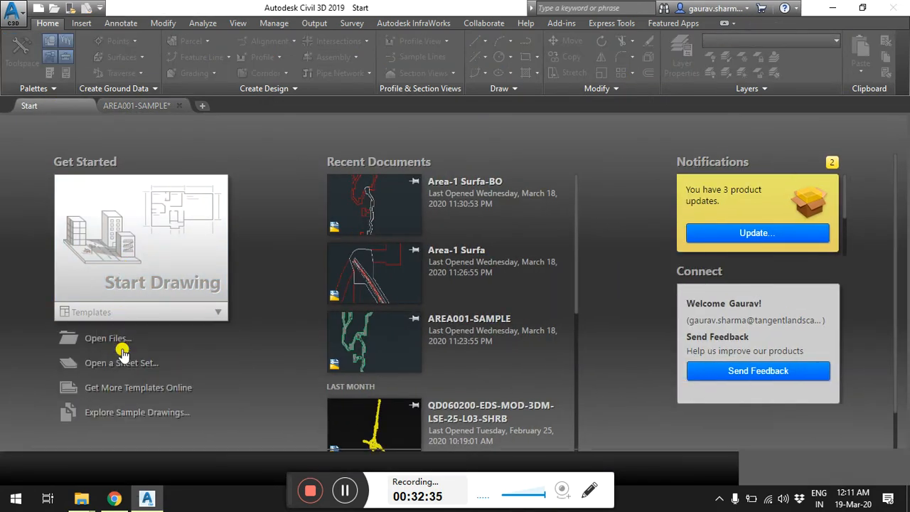
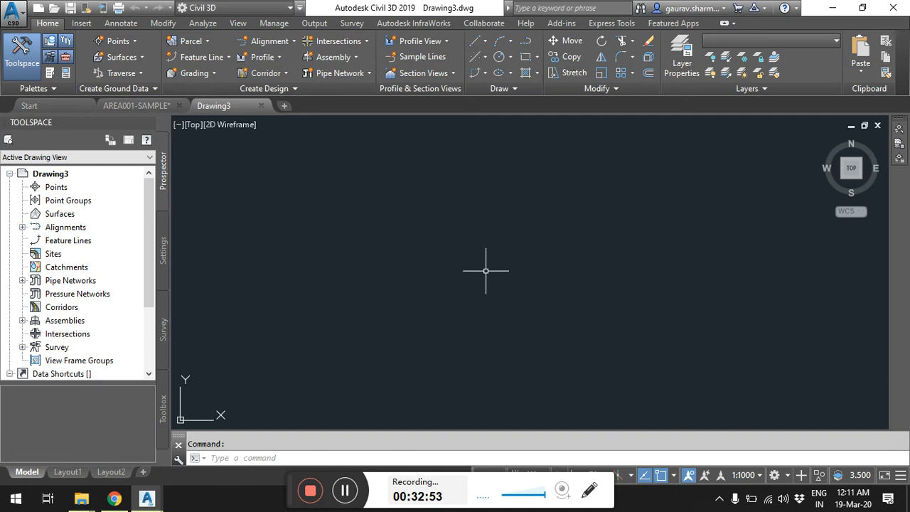
Paste the copied polylines into the new drawing at insertion point 0,0,0 and show their full extents.
key(ctrl+v)
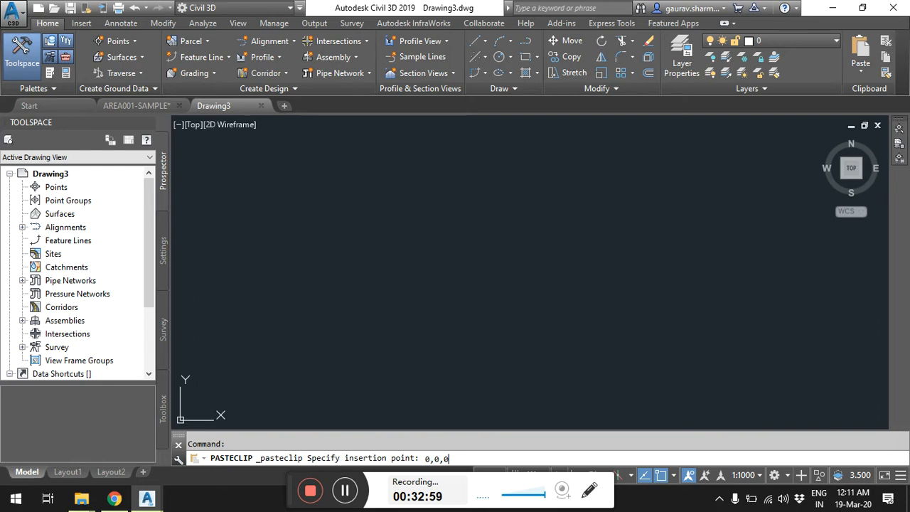
key(Return)
middle_click(523, 285)
middle_click(523, 286)
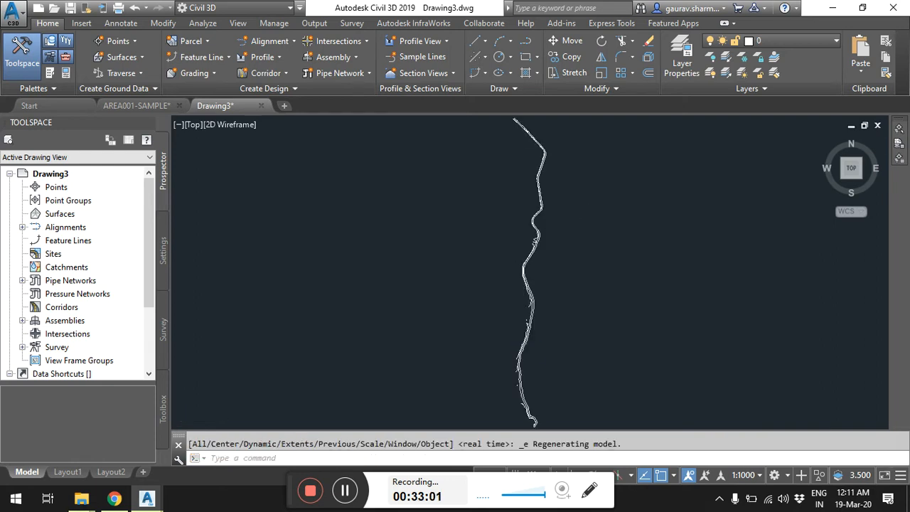
Examine the middle polyline running between the two outer edges near the corridor's north end.
middle_drag(587, 228, 585, 341)
scroll(538, 214, up, 5)
scroll(585, 235, up, 4)
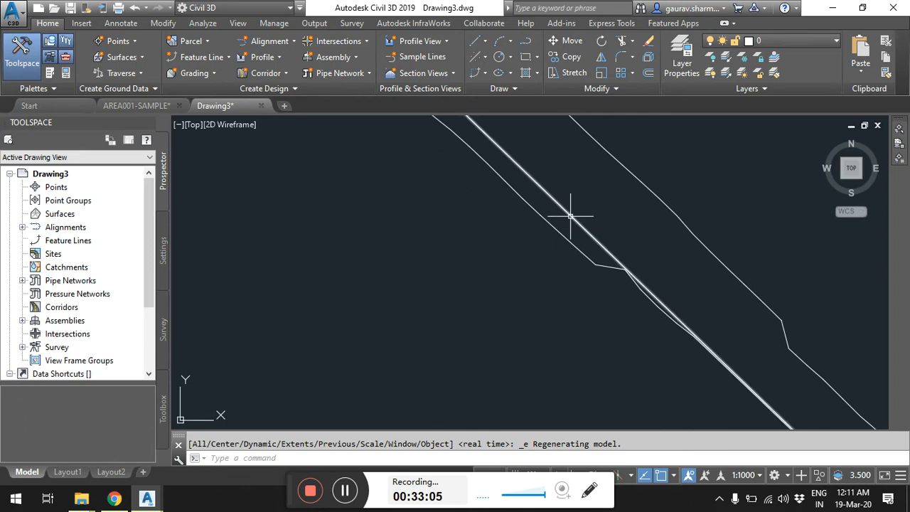
click(572, 215)
scroll(664, 305, down, 5)
scroll(538, 197, down, 3)
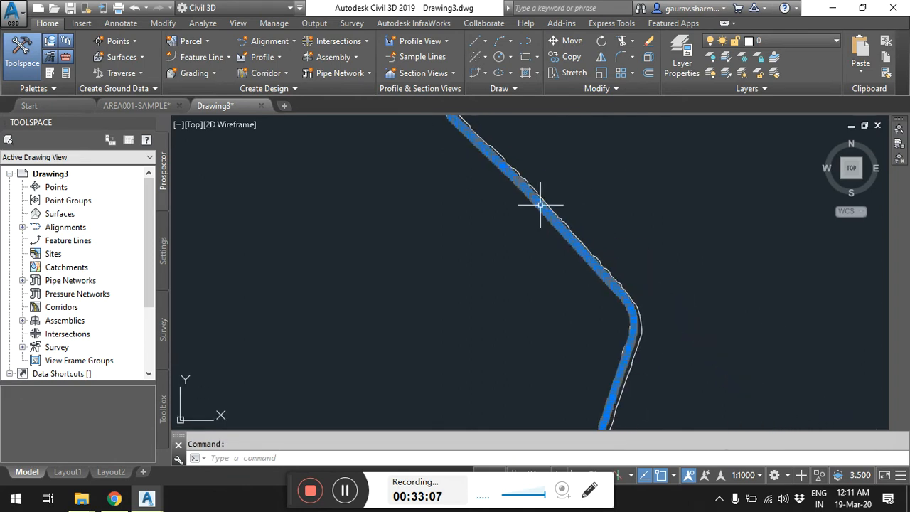
key(Escape)
Draw a polyline across the corridor's north end, joining the endpoints of the two outer edge polylines.
scroll(471, 181, up, 4)
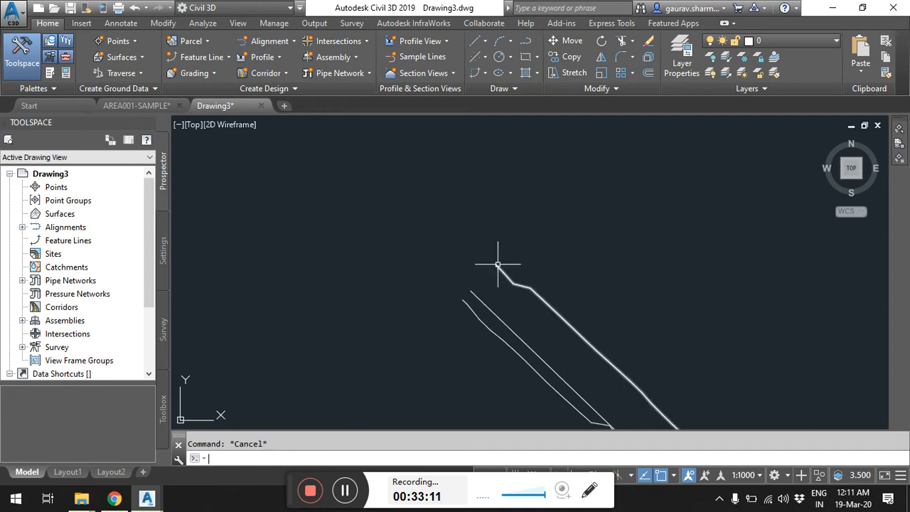
text(pl)
key(Return)
scroll(494, 267, up, 2)
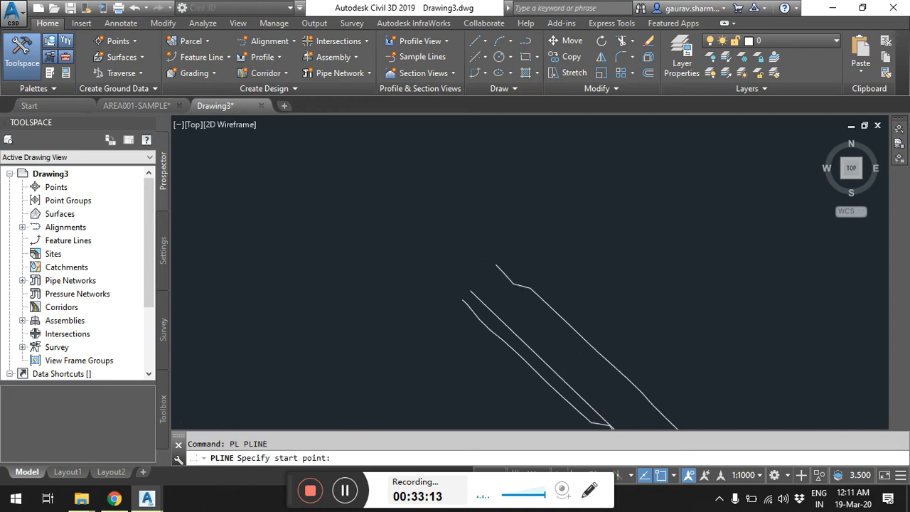
click(496, 263)
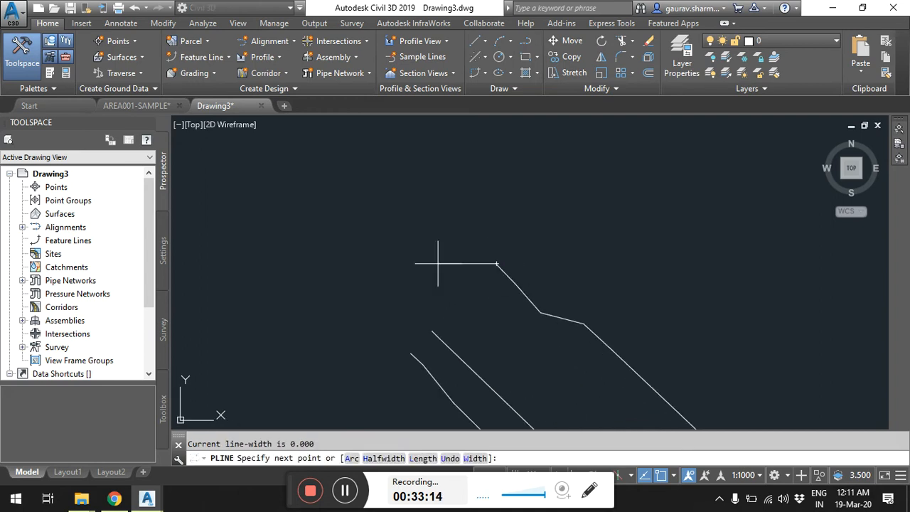
click(411, 353)
click(431, 332)
key(Escape)
key(Escape)
Draw a polyline bridging the northernmost gap in the fill-side edge, from endpoint to endpoint.
scroll(477, 339, down, 6)
mouse_move(501, 342)
middle_down()
mouse_move(408, 159)
mouse_move(372, 142)
middle_up()
scroll(408, 159, down, 4)
scroll(521, 311, down, 3)
mouse_move(521, 311)
middle_down()
mouse_move(492, 175)
mouse_move(475, 246)
mouse_move(486, 280)
middle_up()
scroll(487, 280, up, 3)
scroll(479, 249, up, 3)
key(Return)
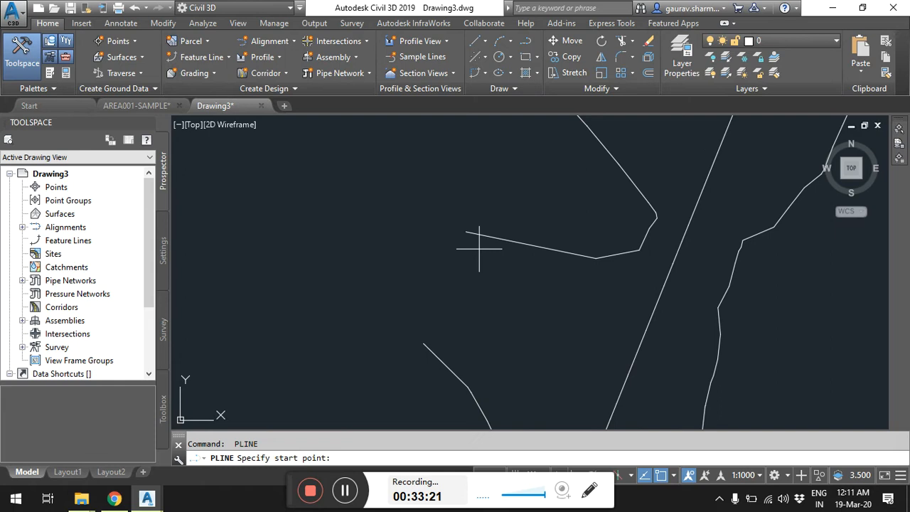
click(466, 232)
click(422, 343)
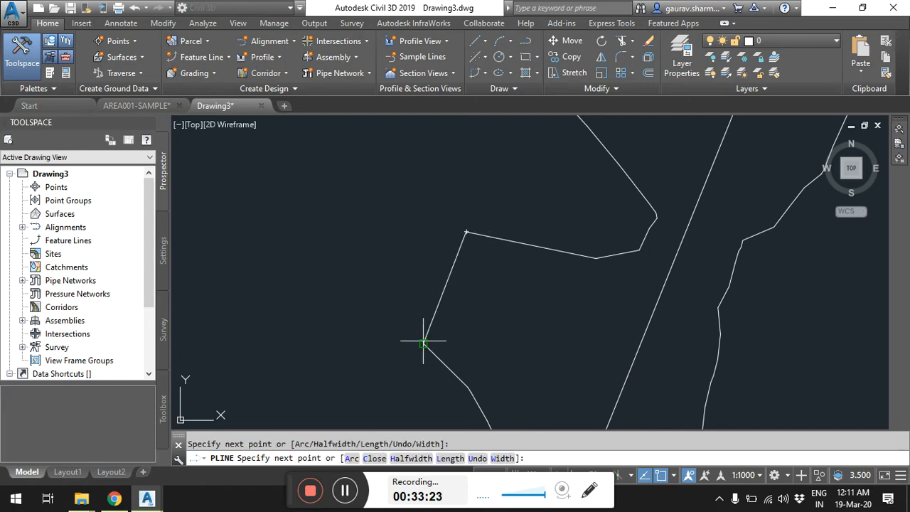
key(Escape)
Check the continuity of the fill-side edge across the bridged gap by highlighting its connected polylines.
scroll(496, 329, down, 5)
middle_drag(498, 325, 490, 380)
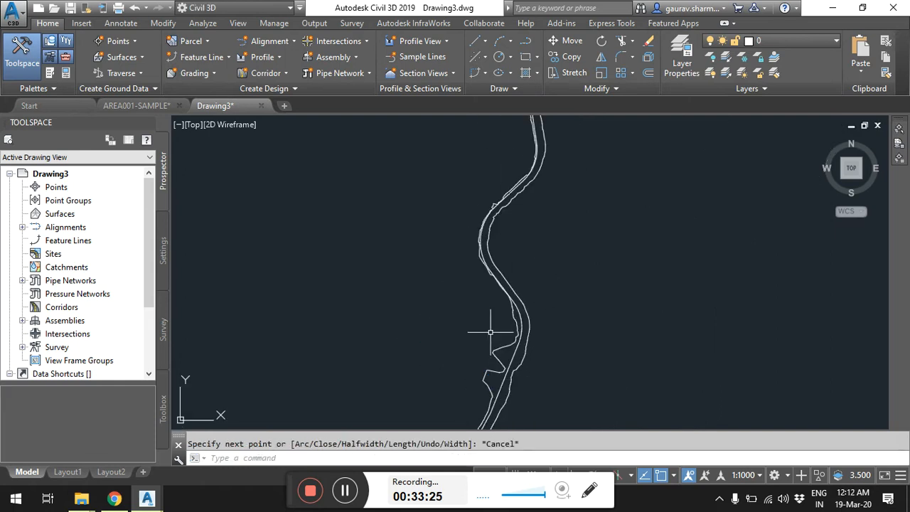
scroll(545, 199, up, 2)
scroll(544, 223, down, 2)
scroll(538, 217, up, 2)
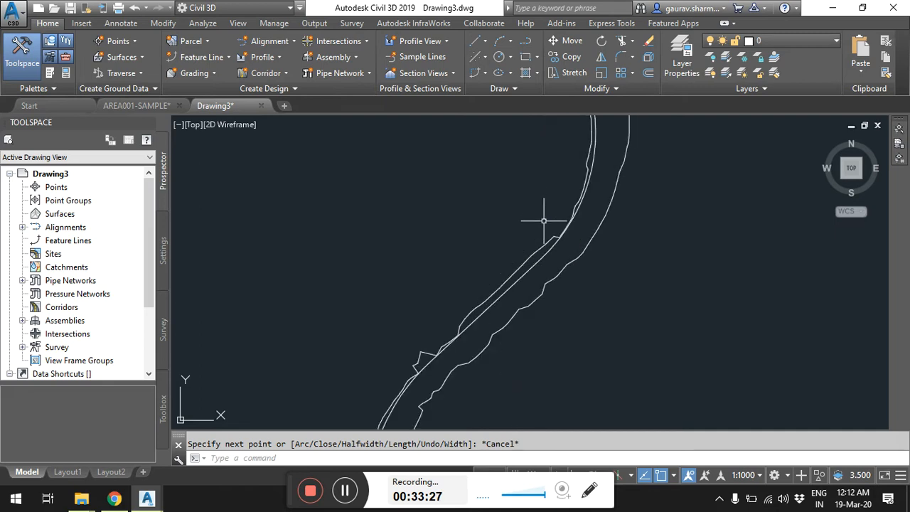
click(550, 240)
scroll(552, 240, down, 2)
scroll(530, 277, up, 1)
scroll(531, 278, up, 2)
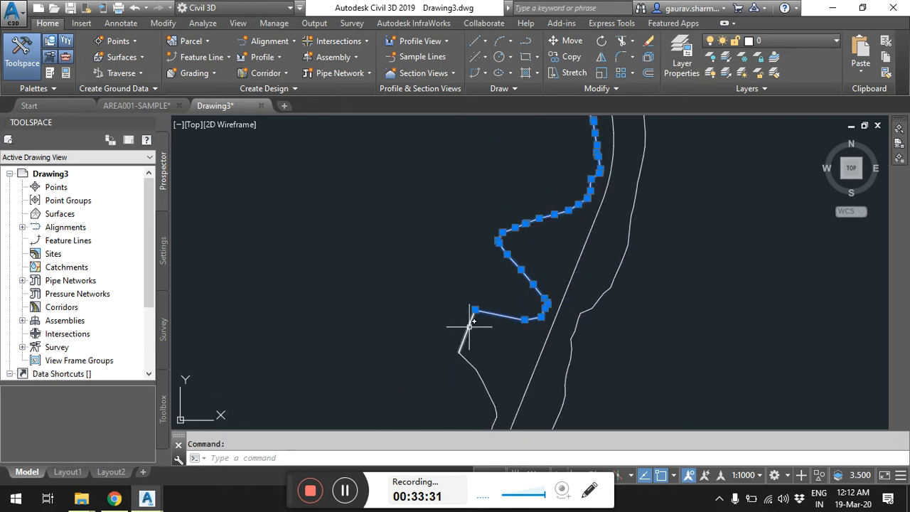
click(469, 325)
click(473, 365)
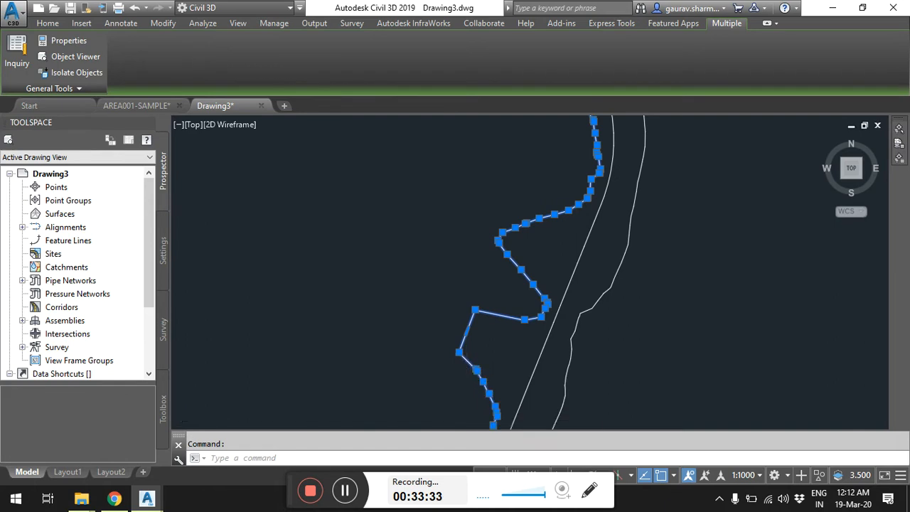
scroll(432, 300, down, 5)
scroll(466, 388, up, 4)
middle_drag(479, 379, 495, 170)
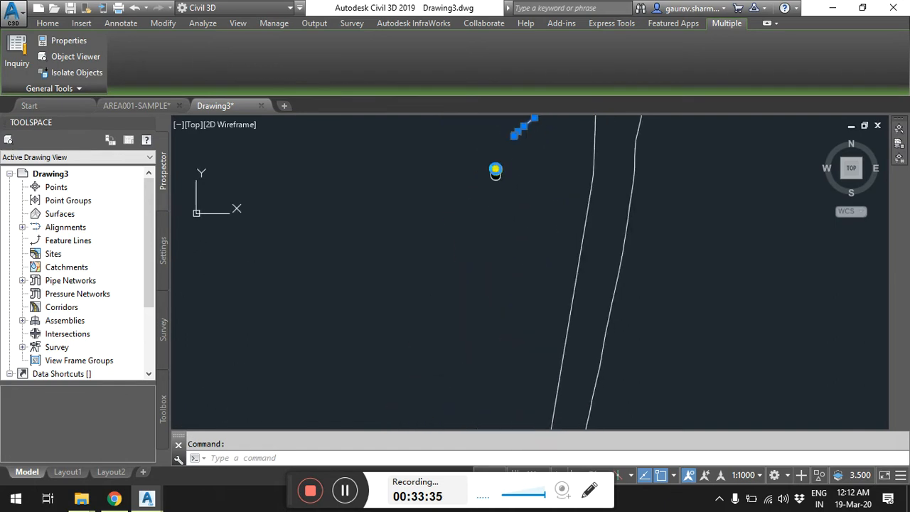
scroll(495, 170, down, 2)
key(Escape)
Draw two polylines bridging the gaps above and below the short isolated segment on the fill-side edge.
middle_drag(498, 233, 495, 256)
scroll(496, 257, up, 2)
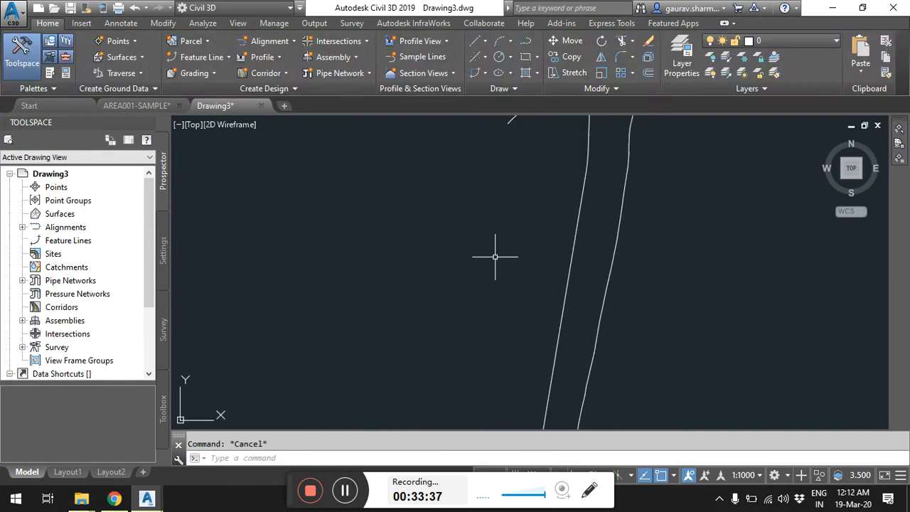
key(Return)
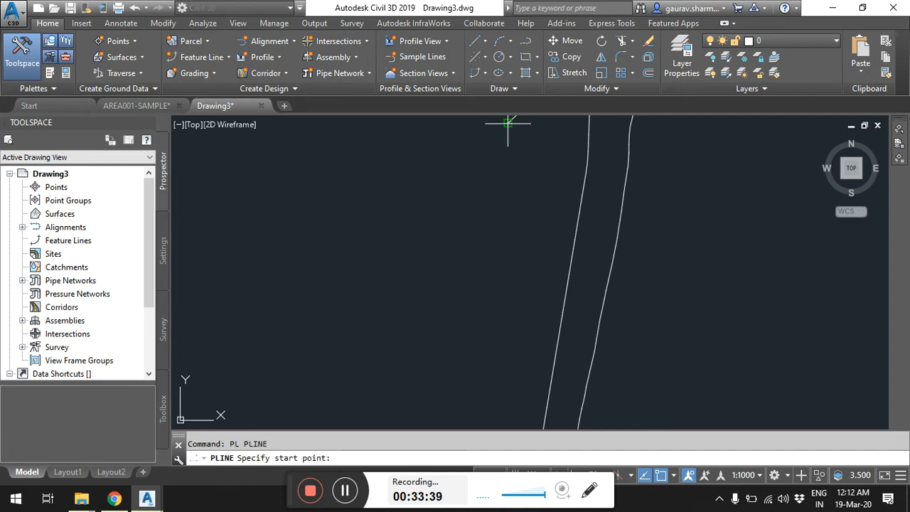
click(508, 123)
middle_drag(497, 329, 497, 235)
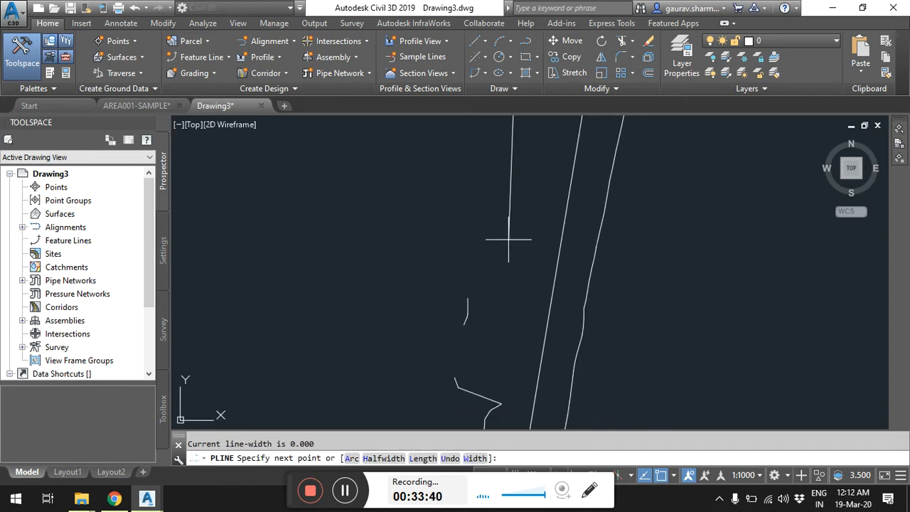
click(467, 297)
key(Return)
key(Return)
click(460, 326)
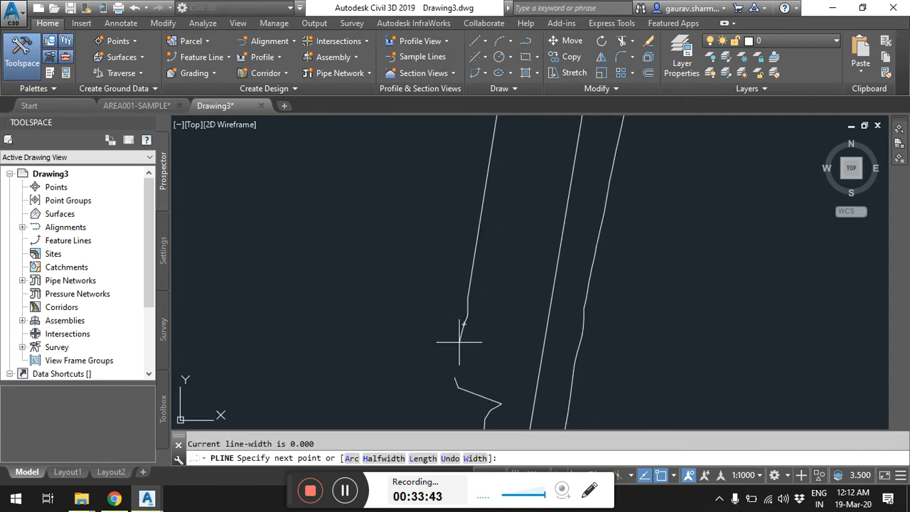
click(454, 377)
key(Escape)
Draw a polyline bridging the next fill-side gap to the south, between the facing endpoints.
scroll(495, 216, down, 4)
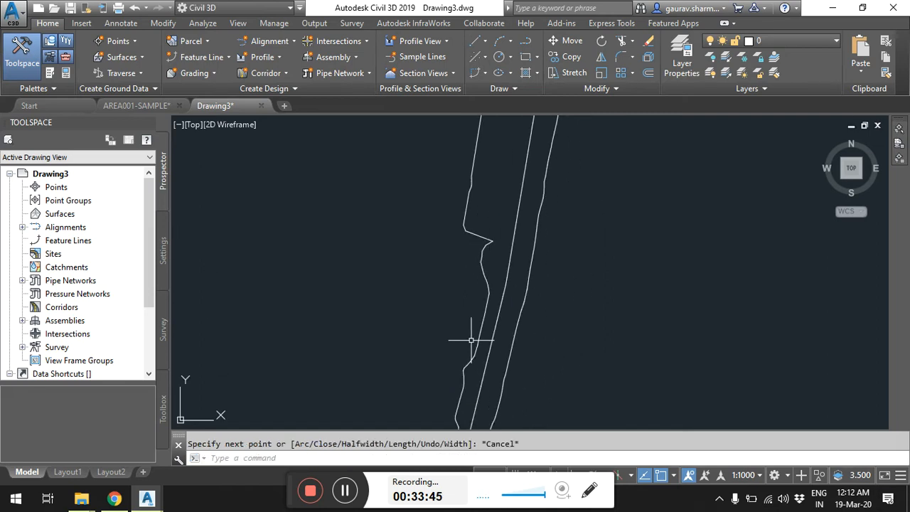
scroll(544, 152, up, 1)
scroll(467, 321, up, 1)
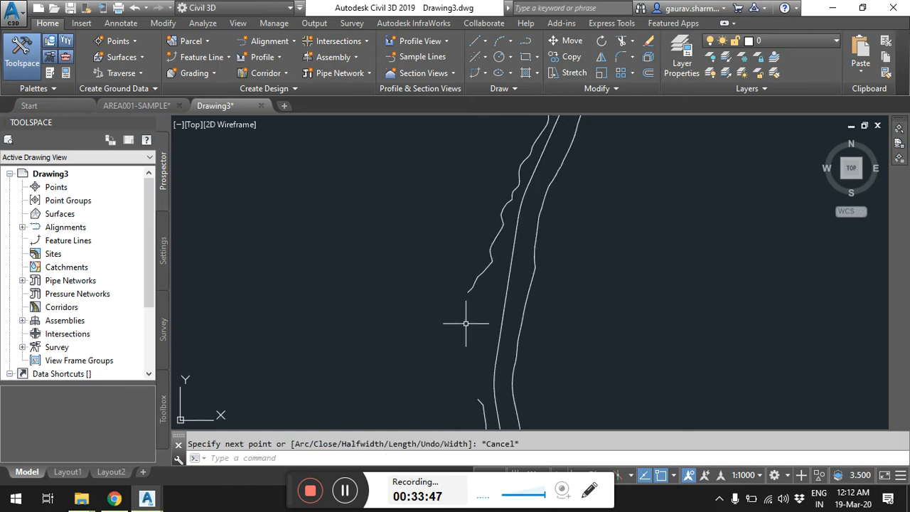
key(Return)
click(467, 292)
click(477, 399)
key(Escape)
Connect the small isolated fill-side segment farther south to the edge polylines on both sides with two polylines.
scroll(424, 303, down, 1)
key(Return)
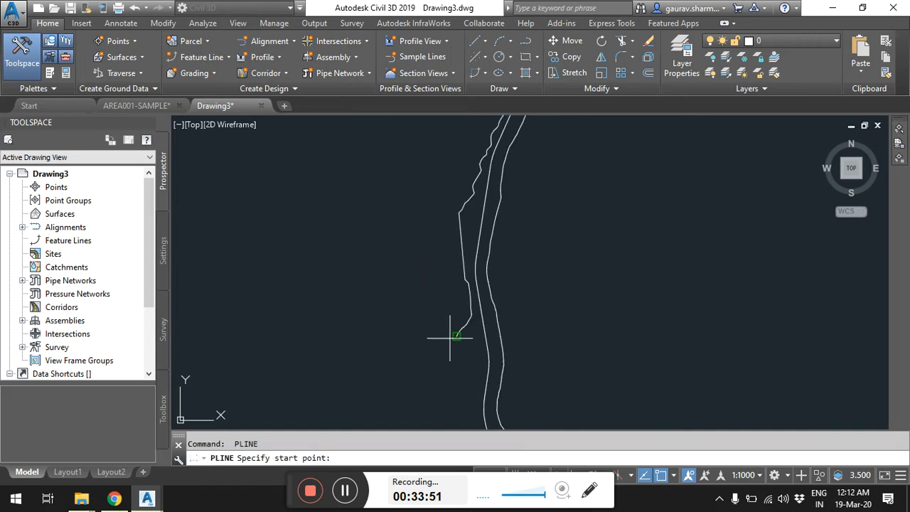
click(453, 336)
scroll(457, 310, up, 3)
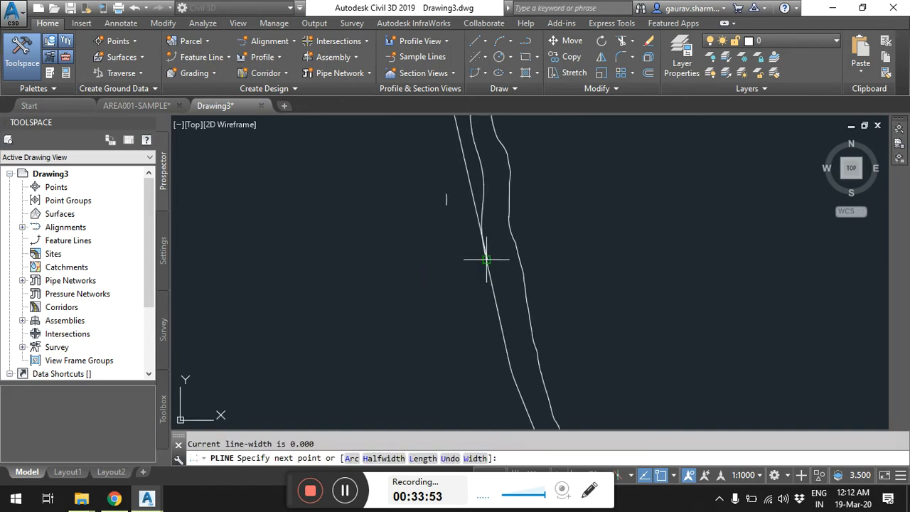
click(442, 213)
key(Escape)
key(Return)
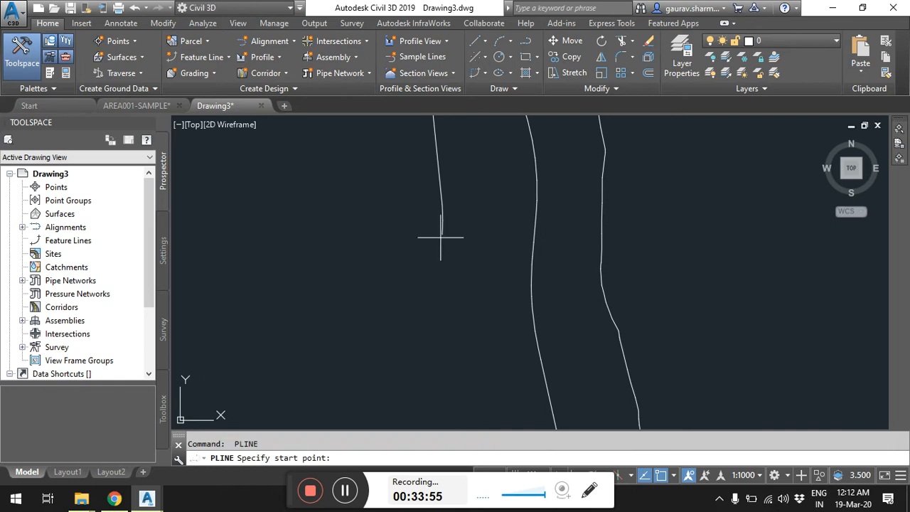
click(441, 233)
scroll(448, 278, down, 3)
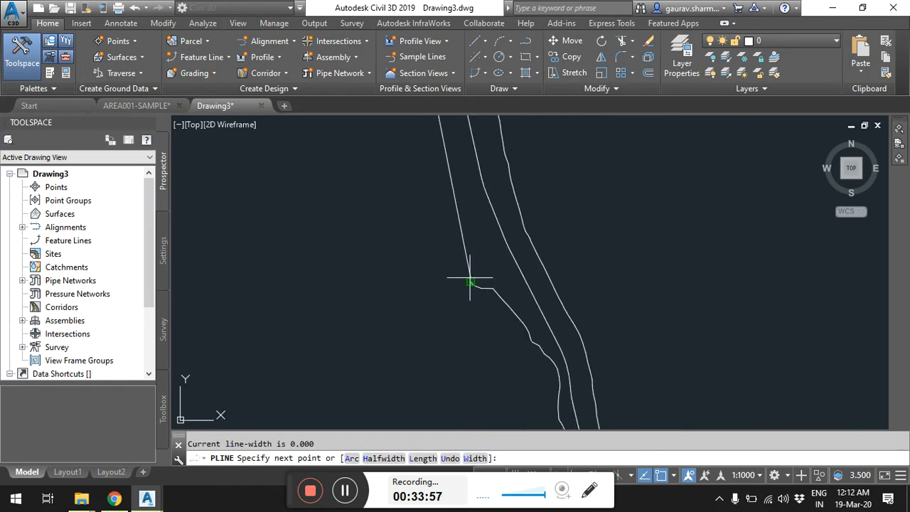
key(Escape)
Draw a polyline across the corridor's south end, joining the endpoints of the two outer edge polylines.
scroll(418, 192, down, 3)
scroll(479, 261, up, 5)
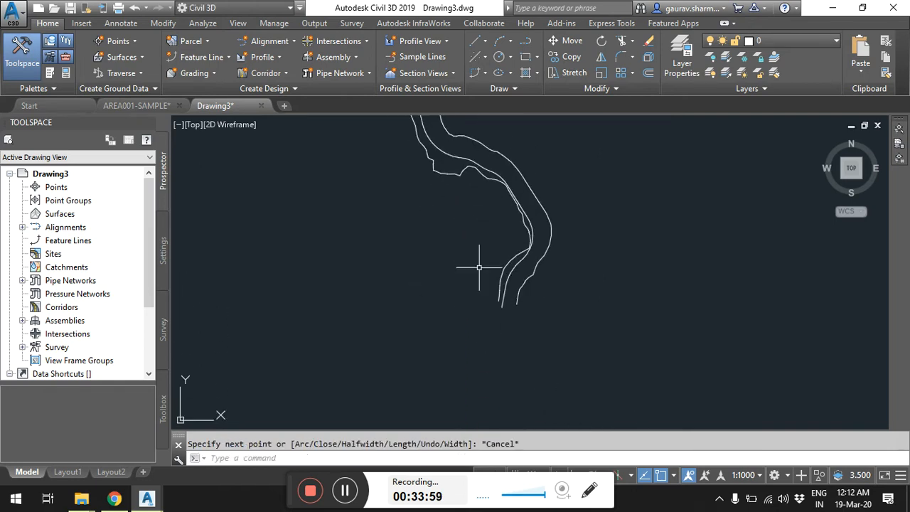
key(Return)
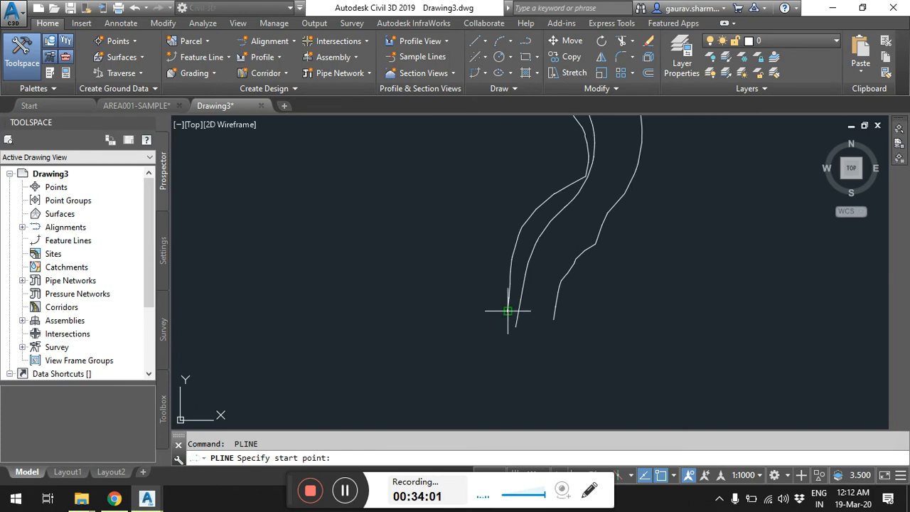
click(507, 311)
click(554, 319)
key(Escape)
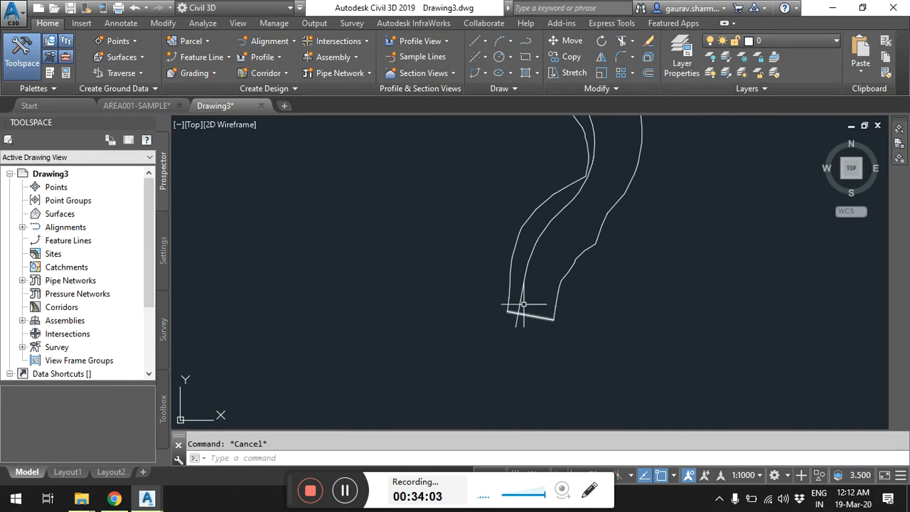
Erase the middle polyline between the outer edges after checking its full run along the corridor.
click(520, 300)
scroll(521, 300, up, 6)
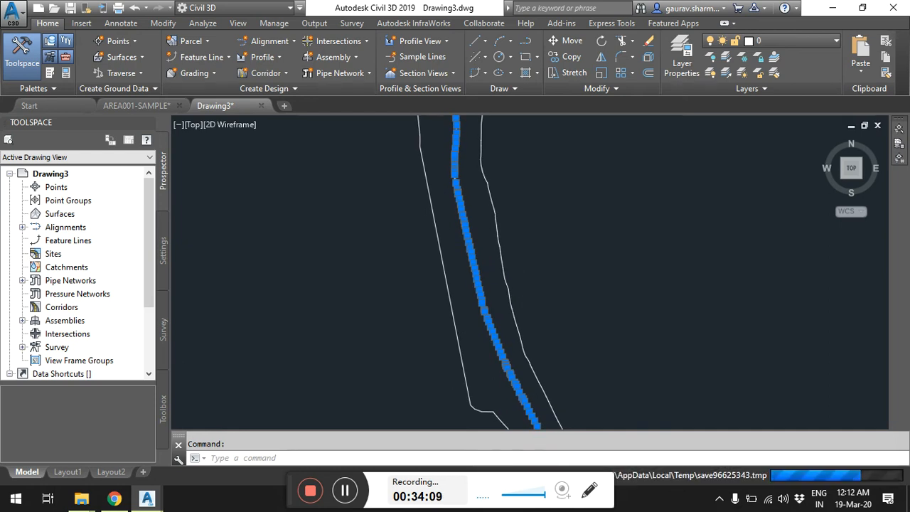
middle_drag(520, 300, 484, 232)
mouse_move(502, 192)
middle_down()
mouse_move(548, 236)
mouse_move(538, 260)
mouse_move(548, 369)
mouse_move(569, 412)
mouse_move(562, 260)
mouse_move(568, 341)
mouse_move(508, 258)
mouse_move(513, 304)
middle_up()
scroll(488, 204, up, 3)
mouse_move(487, 203)
middle_down()
mouse_move(497, 227)
mouse_move(558, 290)
mouse_move(526, 320)
mouse_move(646, 211)
mouse_move(574, 218)
mouse_move(505, 342)
middle_up()
scroll(515, 213, up, 4)
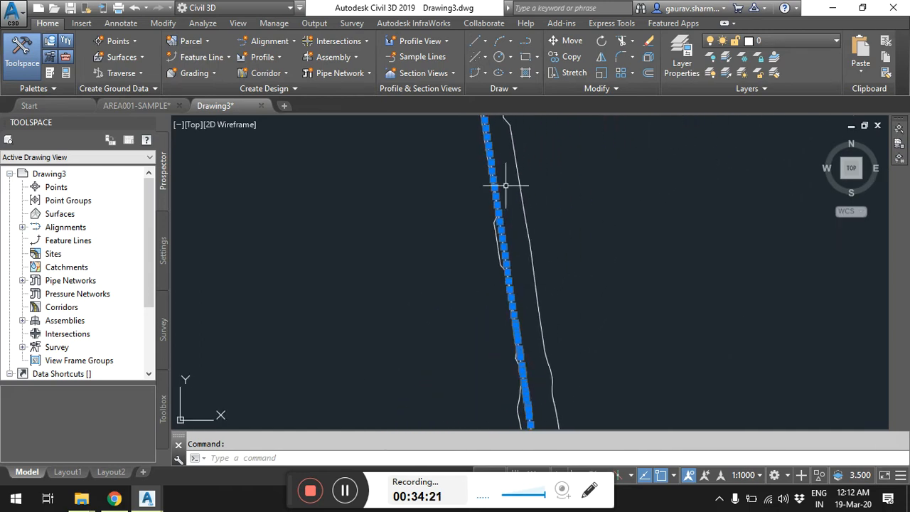
mouse_move(490, 235)
middle_down()
mouse_move(512, 254)
mouse_move(548, 406)
mouse_move(550, 342)
mouse_move(561, 334)
middle_up()
scroll(544, 365, down, 3)
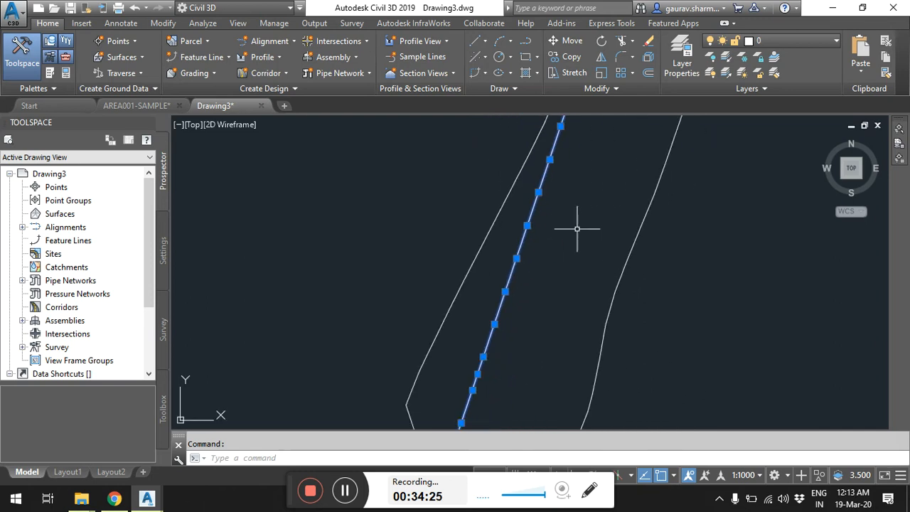
middle_drag(528, 400, 513, 384)
mouse_move(555, 224)
middle_down()
mouse_move(552, 209)
mouse_move(568, 189)
mouse_move(545, 248)
mouse_move(515, 232)
mouse_move(564, 335)
mouse_move(597, 313)
mouse_move(568, 341)
mouse_move(423, 296)
middle_up()
middle_drag(382, 268, 526, 397)
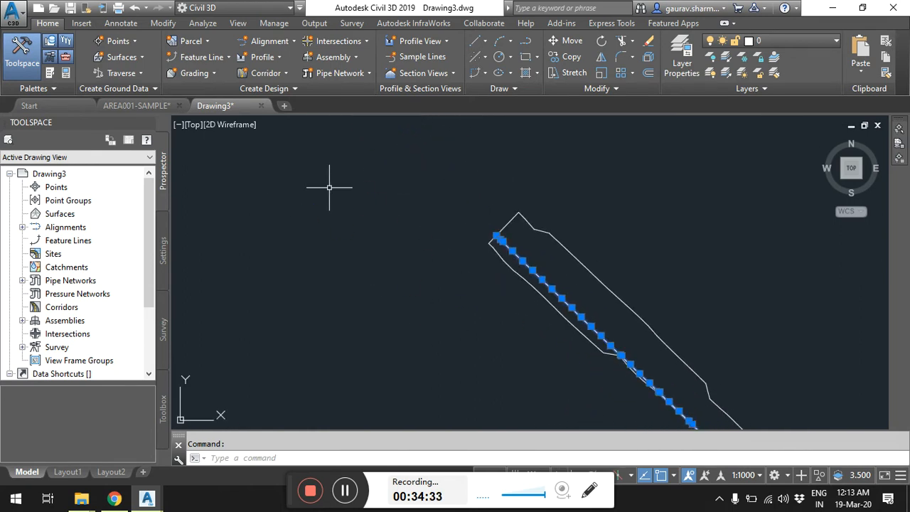
middle_drag(437, 228, 359, 183)
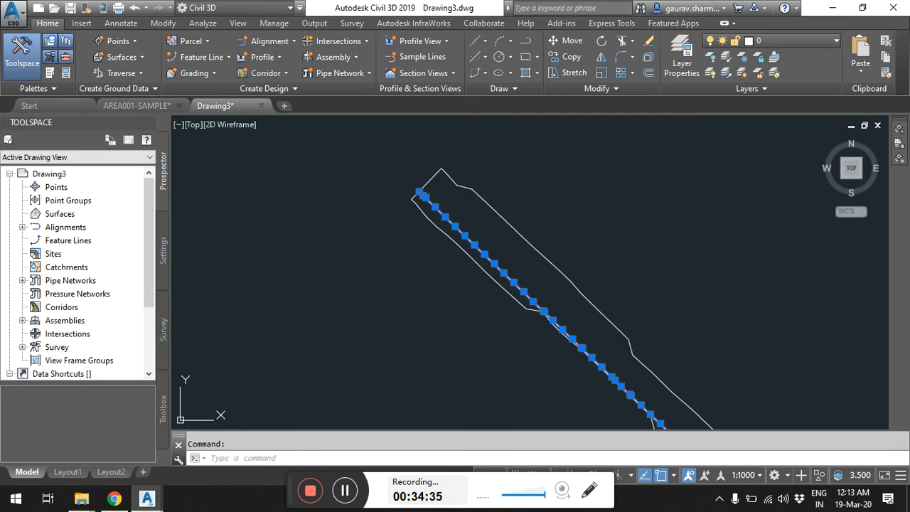
key(e)
key(Return)
Join the closing polyline at the corridor's south end with the two outer edge polylines.
scroll(483, 295, down, 3)
mouse_move(483, 294)
middle_down()
mouse_move(516, 201)
mouse_move(546, 309)
mouse_move(526, 334)
mouse_move(510, 331)
mouse_move(502, 344)
mouse_move(519, 189)
middle_up()
mouse_move(523, 417)
middle_down()
mouse_move(524, 253)
mouse_move(554, 350)
middle_up()
scroll(532, 301, up, 3)
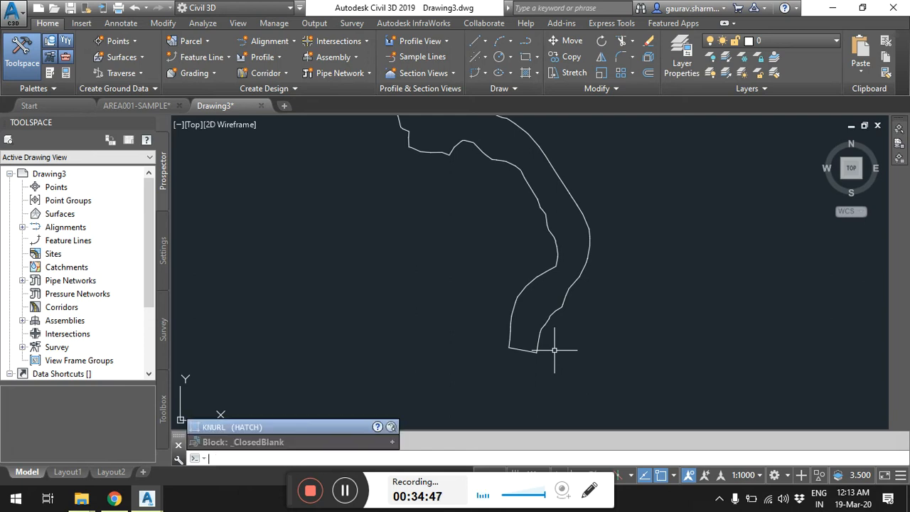
text(OIN)
key(Return)
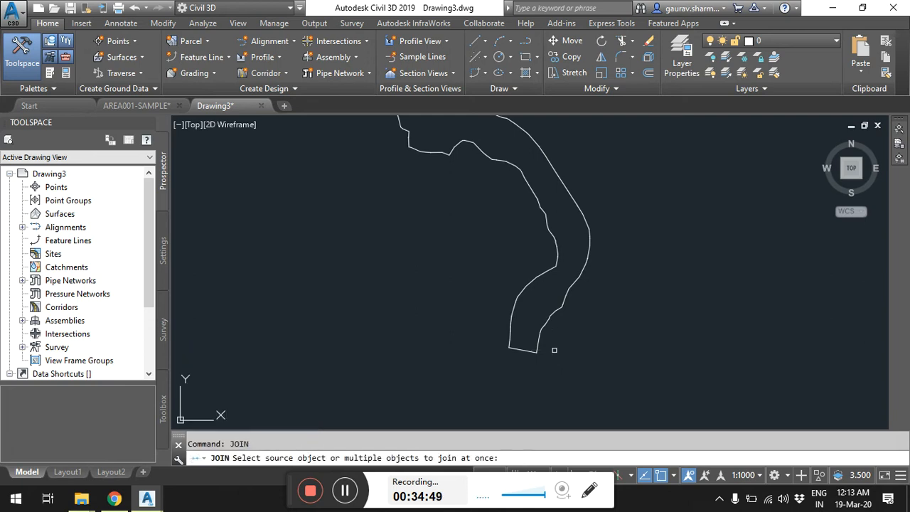
drag(563, 385, 420, 235)
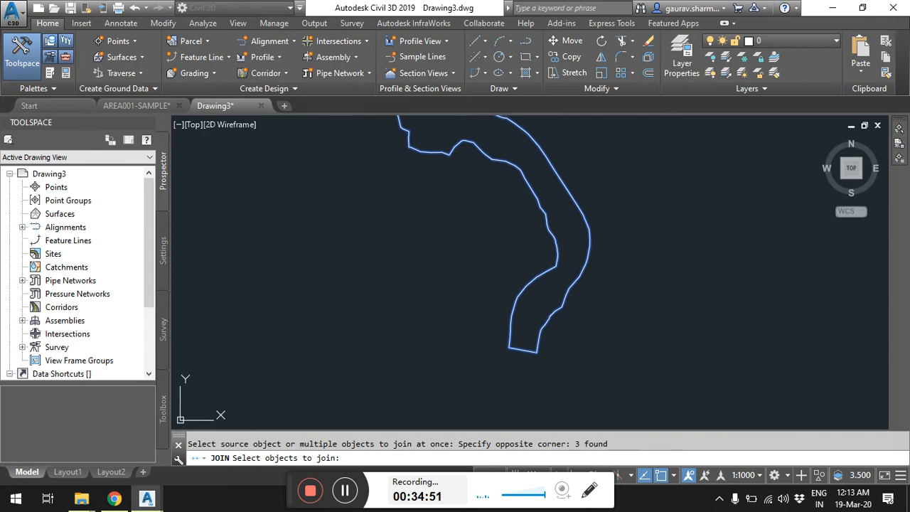
key(Return)
click(535, 283)
key(Escape)
Try to join the east edge polyline to the closing segment across the south end.
key(Return)
click(547, 328)
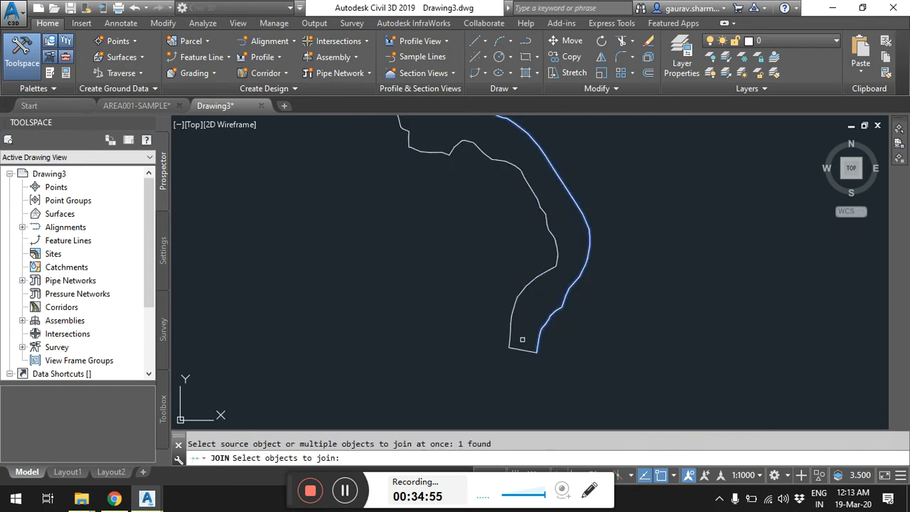
click(523, 348)
key(Return)
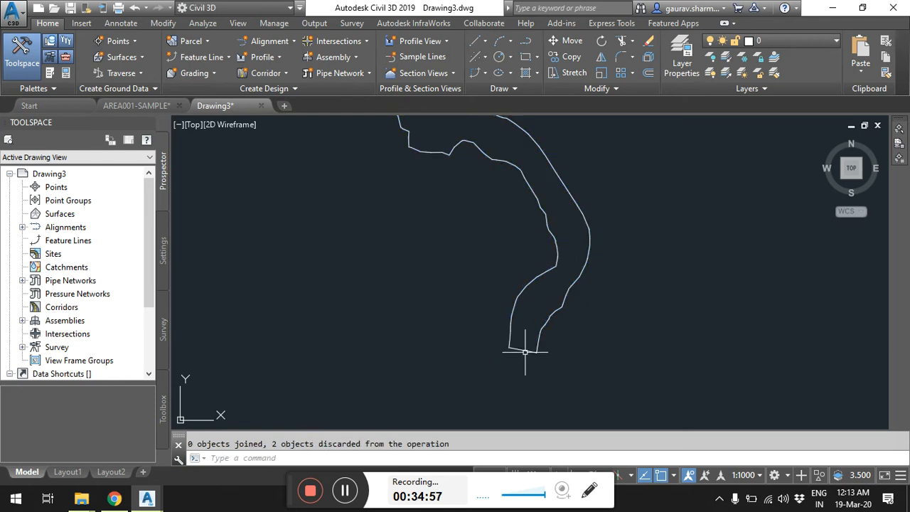
Stretch the closing segment's east endpoint to the endpoint of the east edge polyline.
click(525, 349)
scroll(543, 344, up, 5)
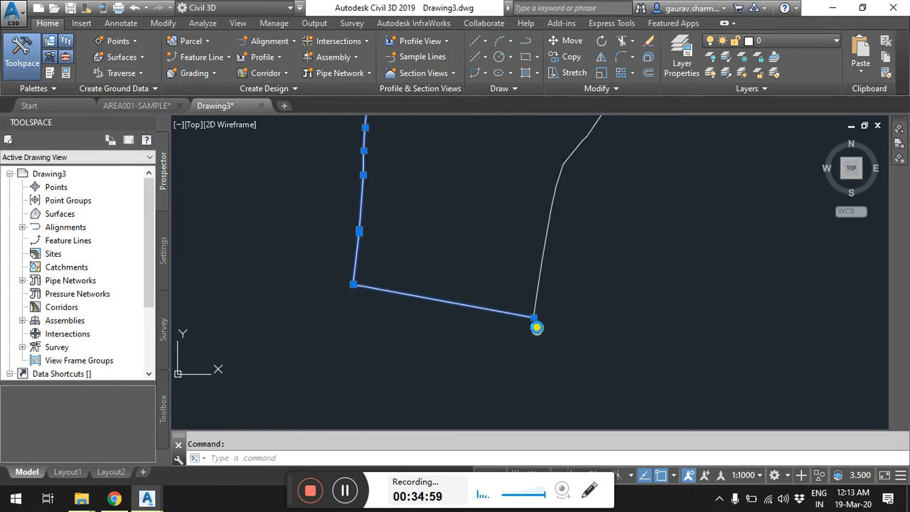
click(532, 289)
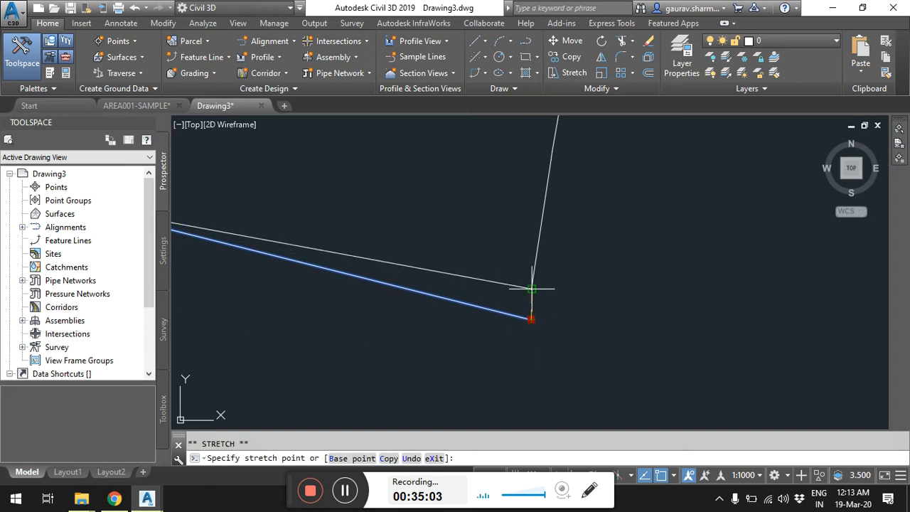
click(532, 289)
key(Escape)
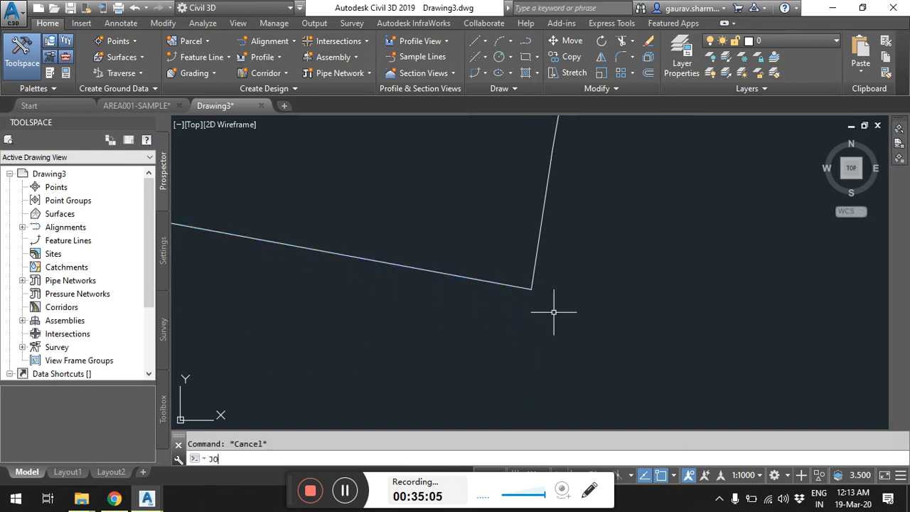
Join the closing segment with the east edge polyline at the southeast corner and check how far the joined line runs.
text(JO)
key(Return)
click(563, 328)
click(493, 240)
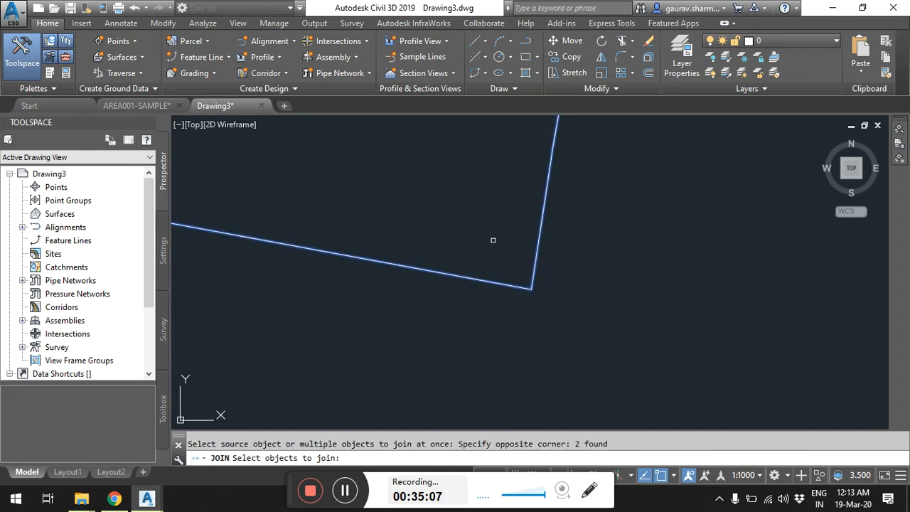
key(Return)
click(526, 288)
scroll(526, 284, down, 5)
scroll(526, 284, down, 3)
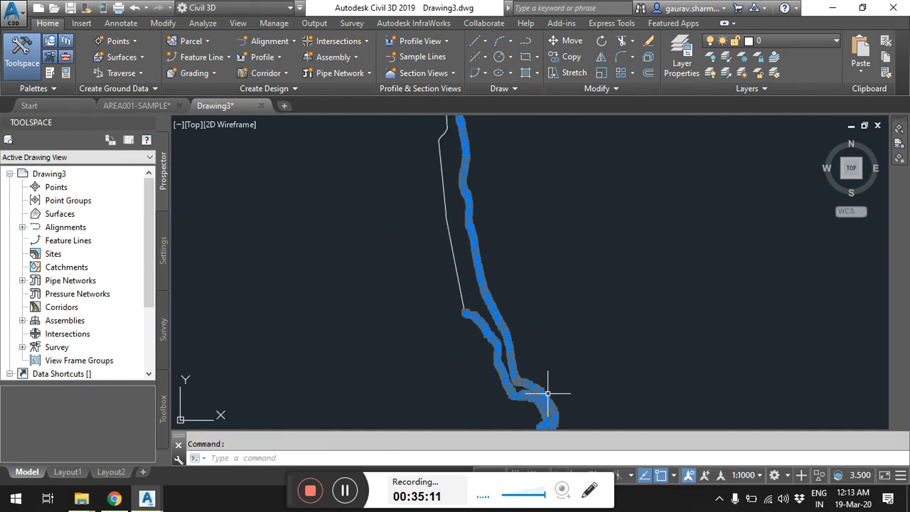
scroll(474, 278, up, 4)
key(Escape)
Try to join the two west edge polylines where the joined boundary ends farther north.
key(Return)
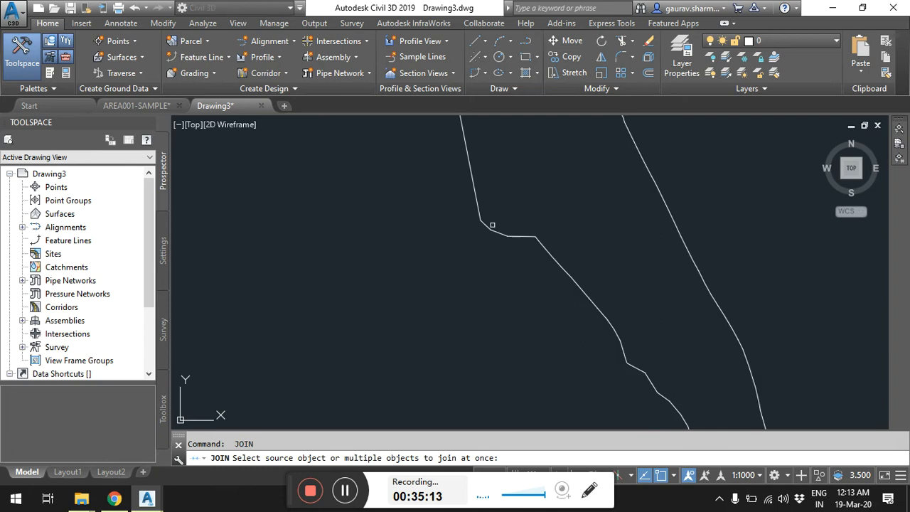
click(505, 217)
click(425, 193)
key(Return)
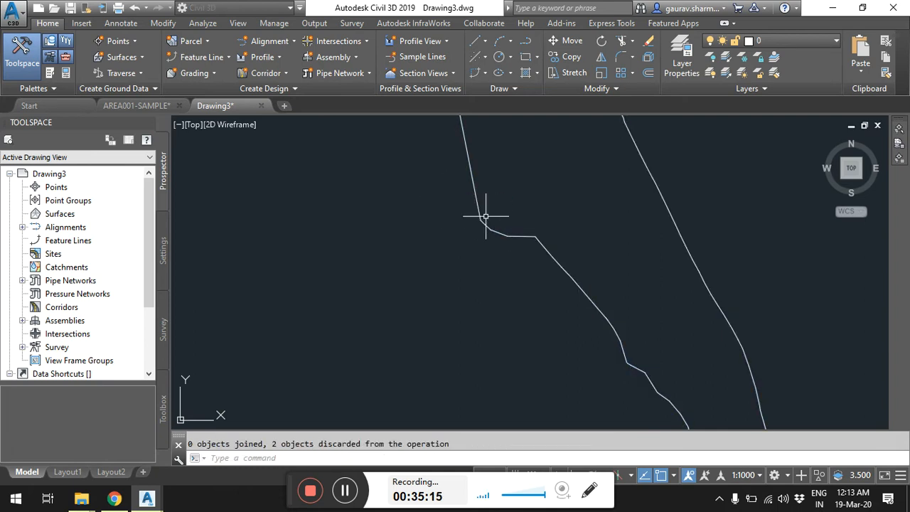
click(482, 212)
key(Escape)
Stretch the lower endpoint of the northern west edge segment to the start of the joined boundary polyline.
scroll(476, 208, up, 3)
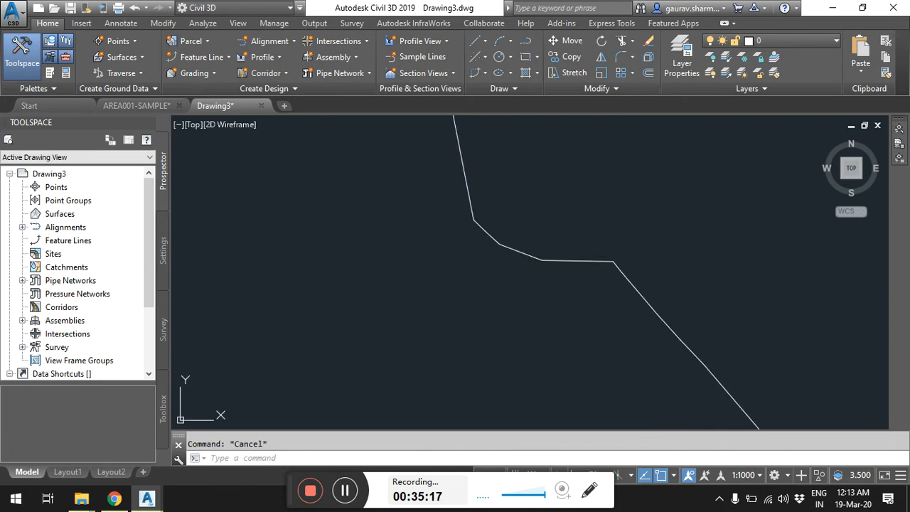
click(474, 212)
click(475, 221)
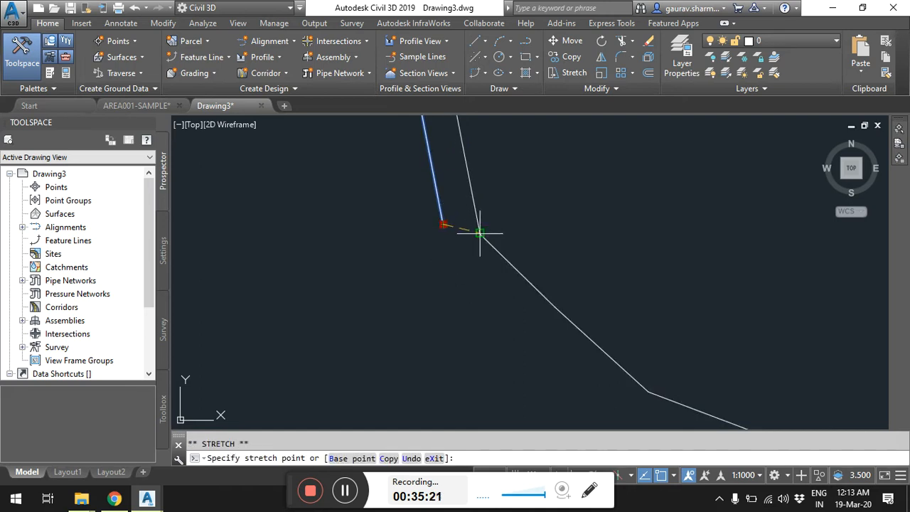
click(479, 233)
key(Escape)
Try again to join the two west edge polylines at their shared corner.
text(join)
key(Return)
click(519, 246)
click(465, 202)
key(Return)
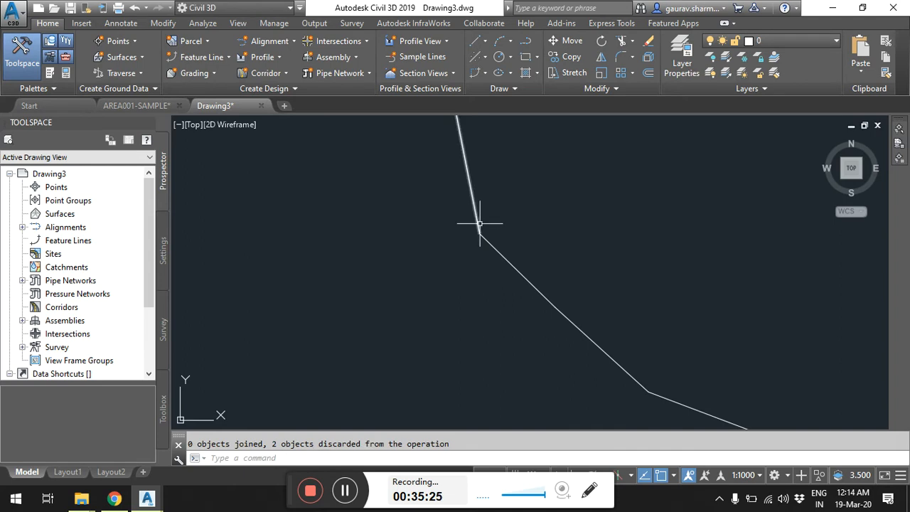
Examine the properties of the two polylines that meet at the west edge corner.
click(481, 238)
scroll(480, 234, up, 2)
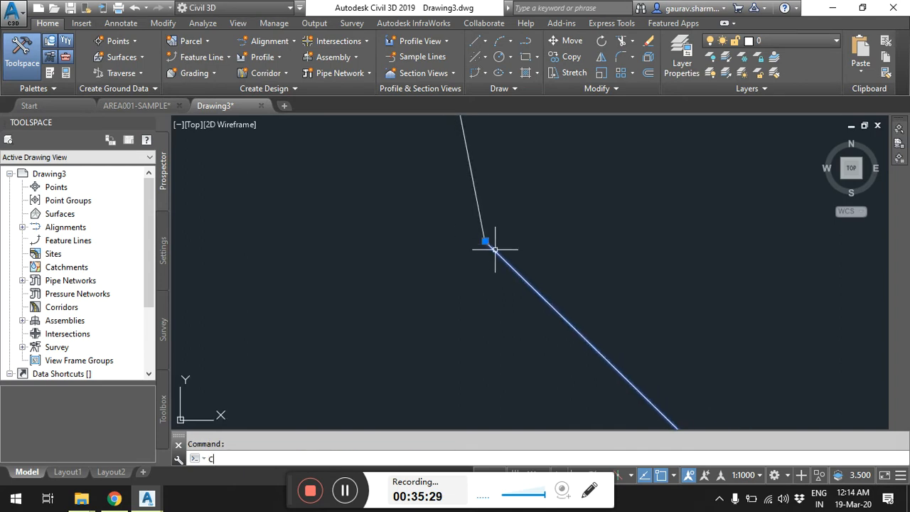
text(c)
key(Return)
key(Escape)
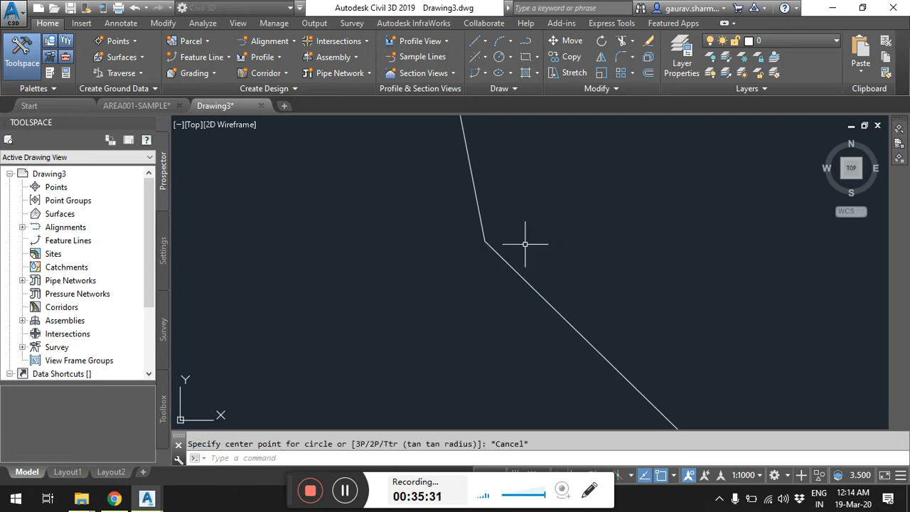
text(ch)
key(Return)
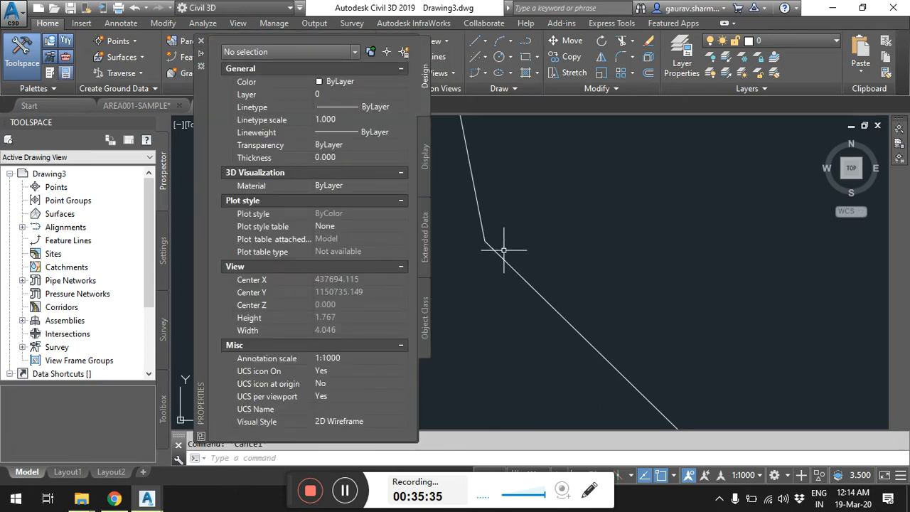
click(493, 256)
key(Escape)
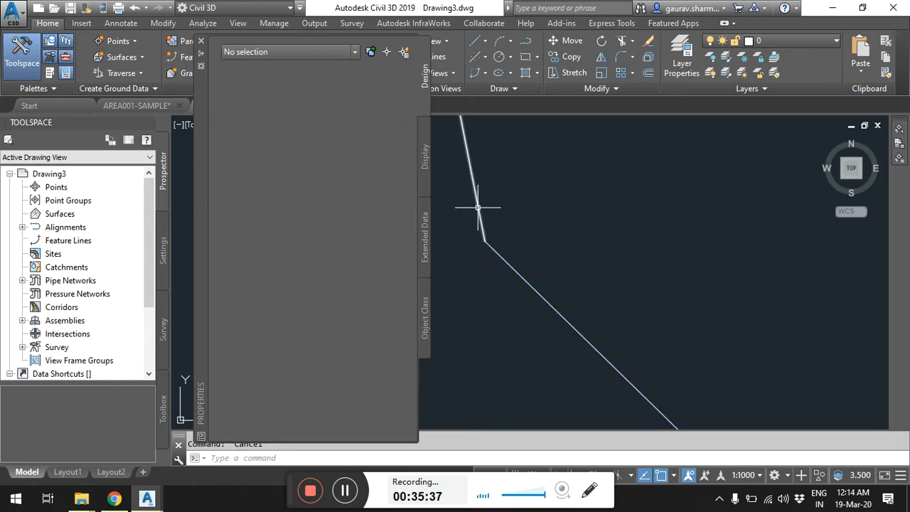
click(477, 205)
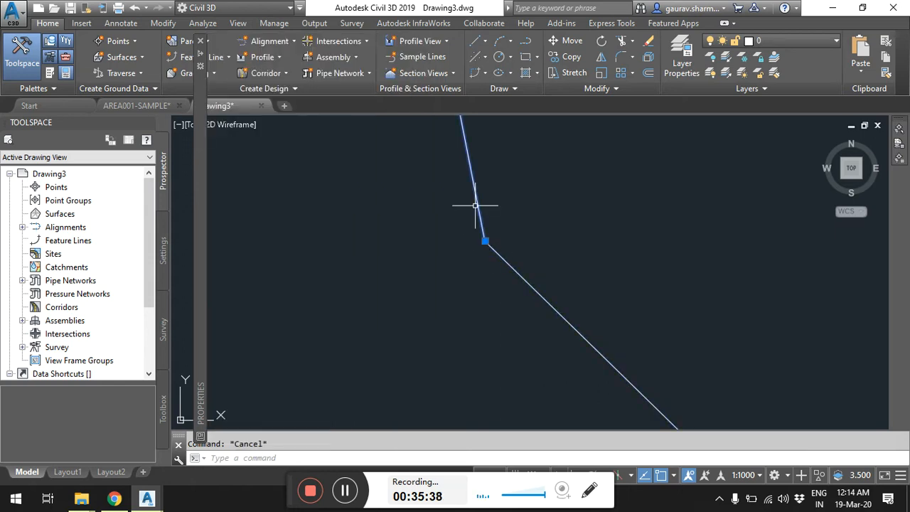
click(203, 41)
key(Escape)
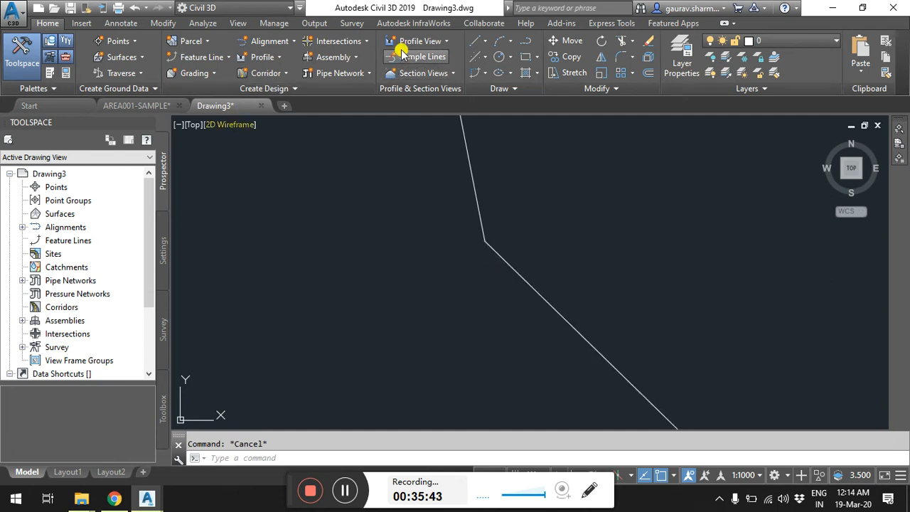
Convert the joined 3D polyline south of the corner to a 2D polyline and check its properties.
click(163, 24)
click(177, 89)
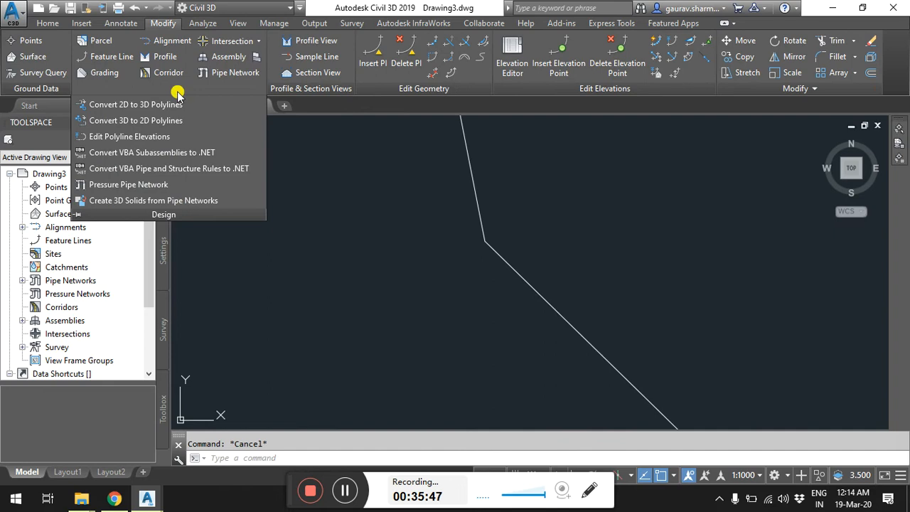
click(122, 121)
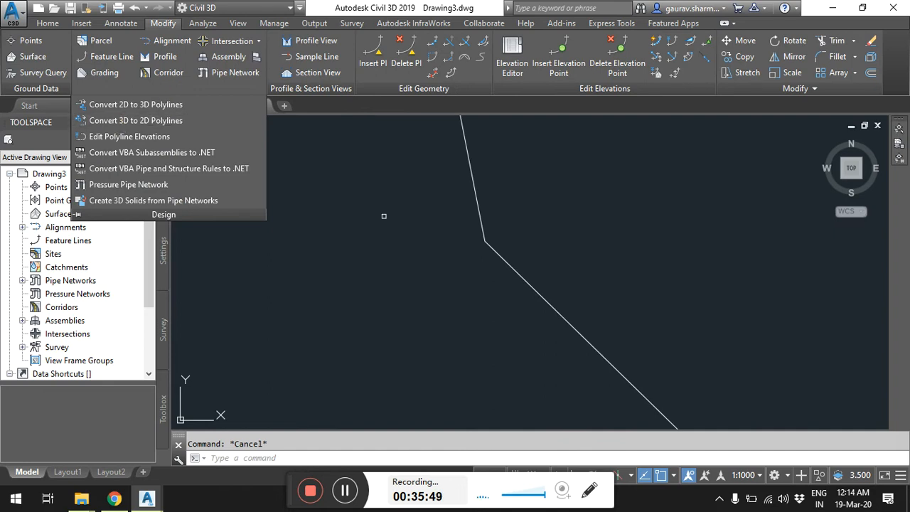
click(533, 289)
key(Return)
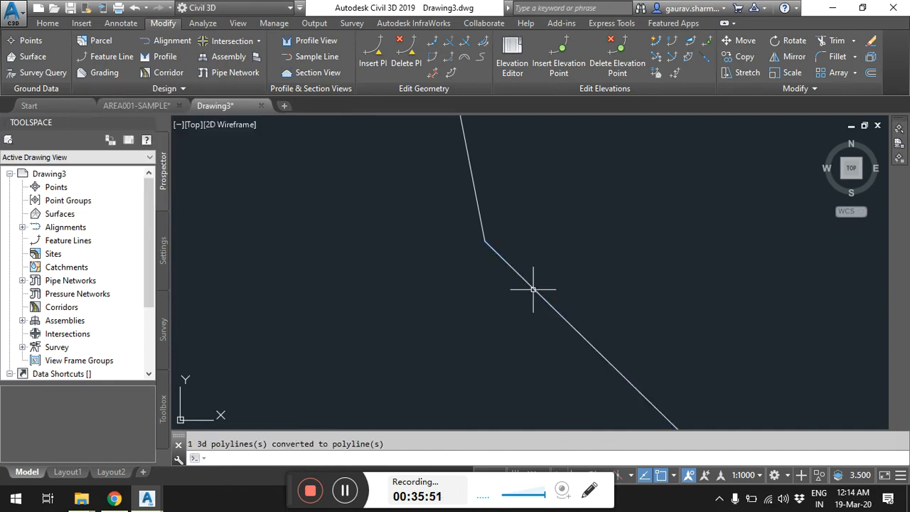
click(533, 289)
text(CH)
key(Return)
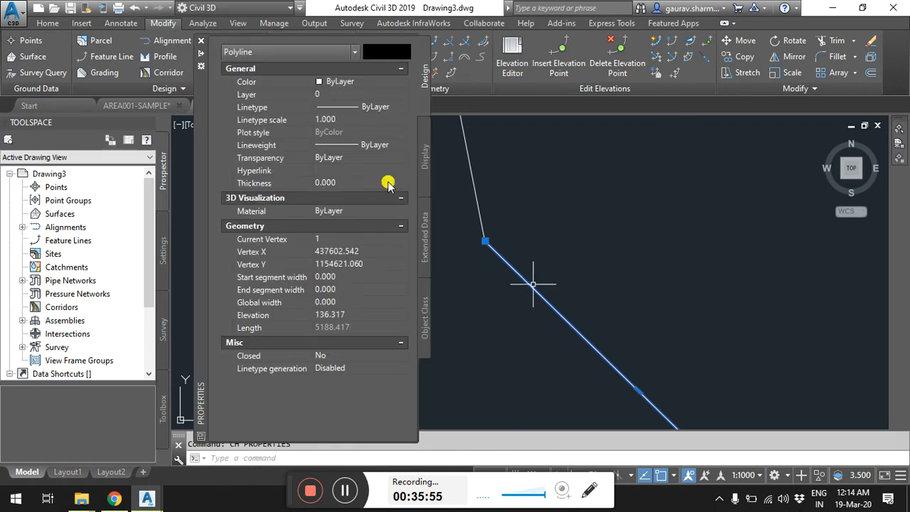
key(Escape)
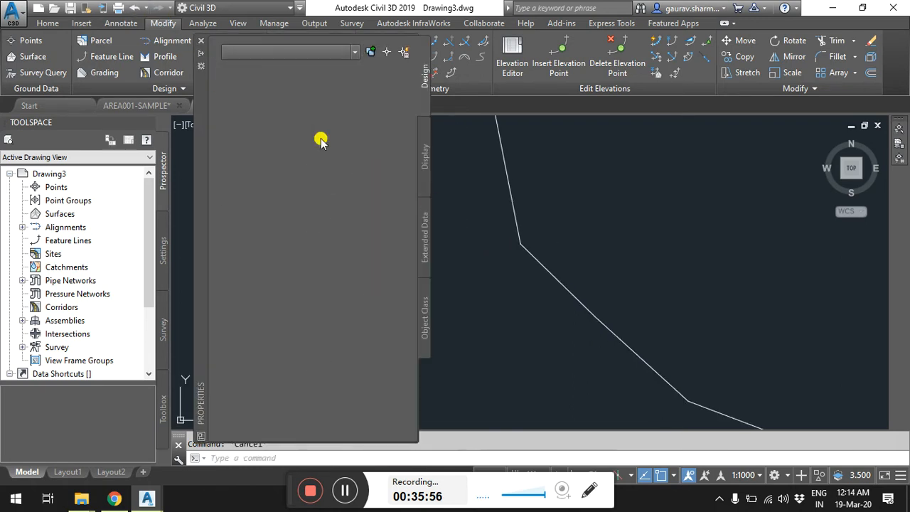
click(200, 42)
Convert the remaining 3D polylines along the whole corridor to 2D polylines.
scroll(487, 221, down, 5)
middle_drag(490, 212, 488, 284)
click(178, 88)
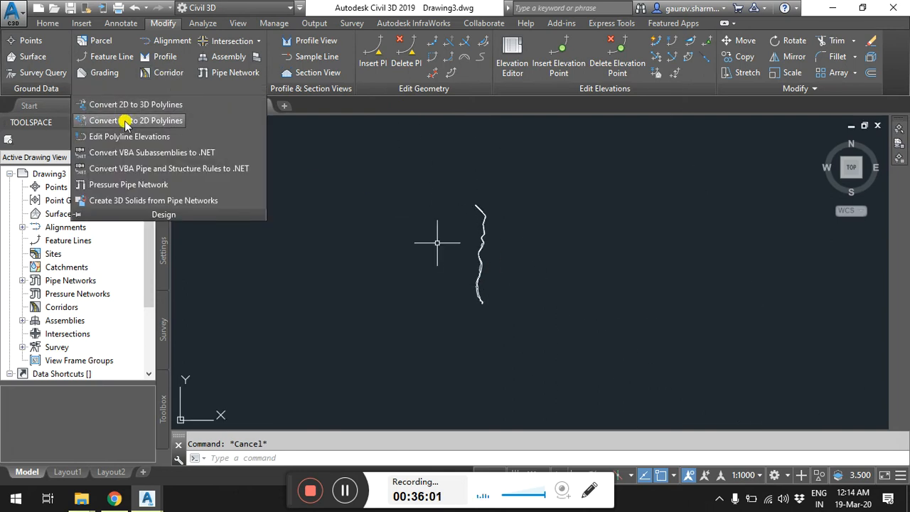
click(128, 121)
click(392, 179)
click(550, 372)
key(Return)
Join all boundary polylines along the whole corridor.
scroll(476, 249, up, 2)
middle_drag(488, 284, 470, 272)
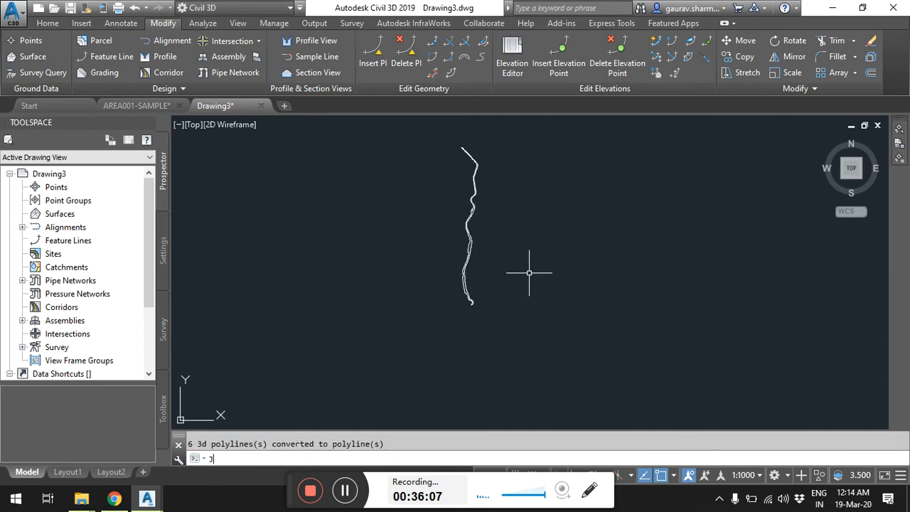
key(Return)
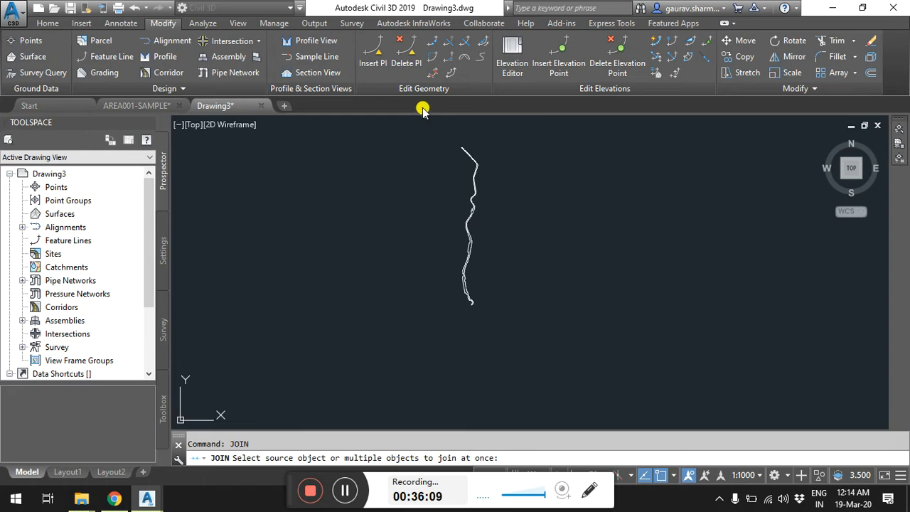
click(423, 130)
click(534, 361)
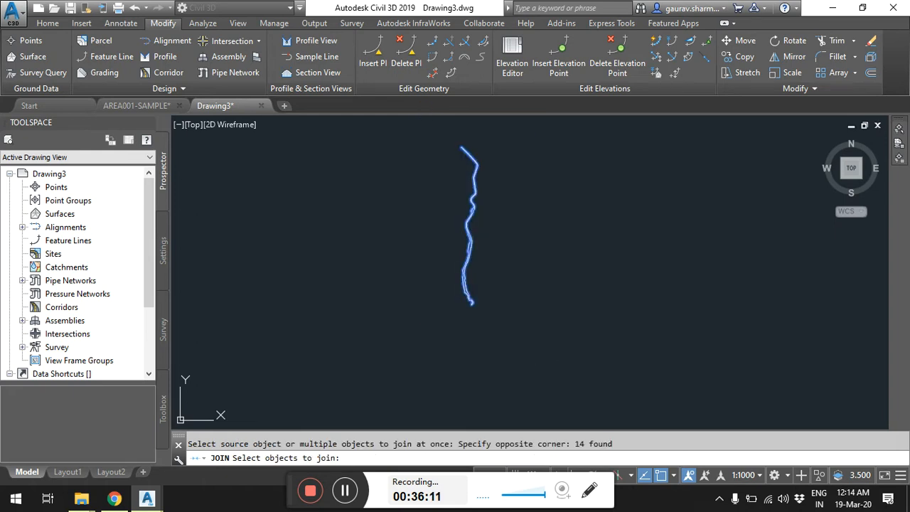
key(Return)
Stretch the lower endpoint of the northern joined polyline to the facing endpoint of the next polyline south.
click(471, 156)
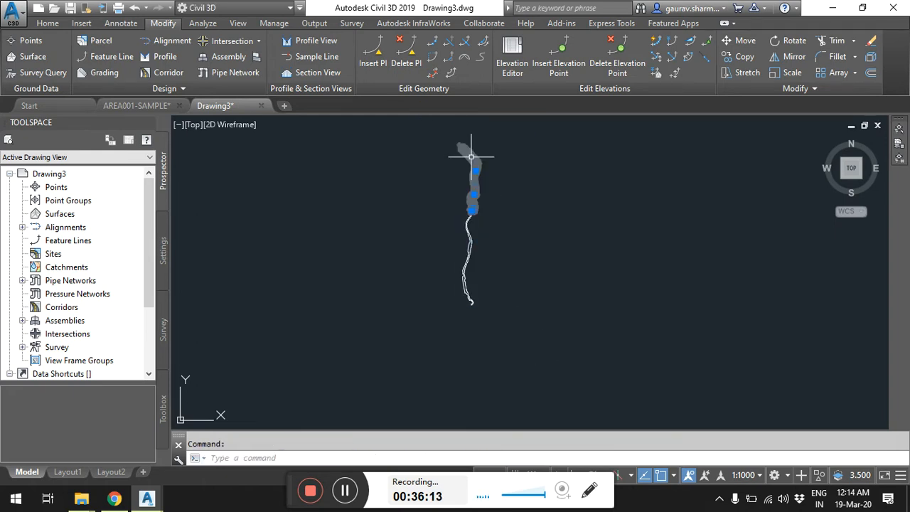
scroll(471, 156, up, 3)
scroll(507, 346, up, 5)
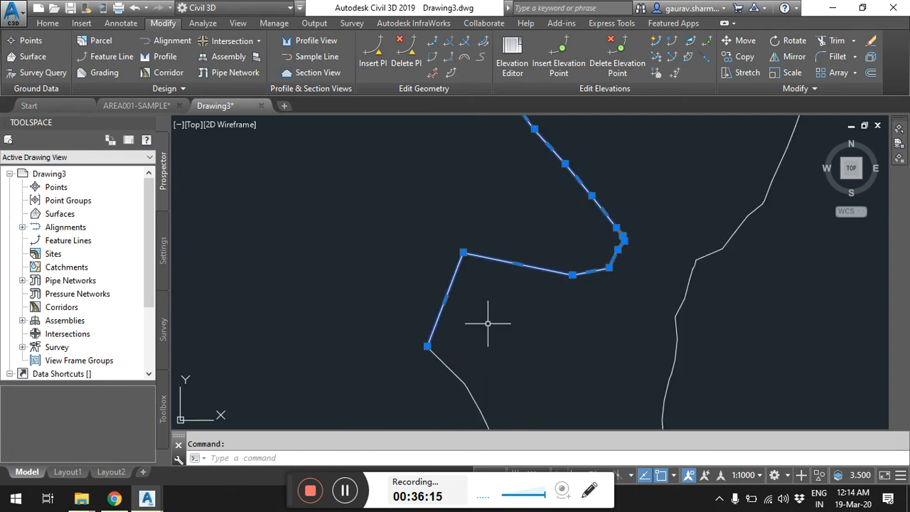
scroll(418, 286, up, 2)
click(425, 252)
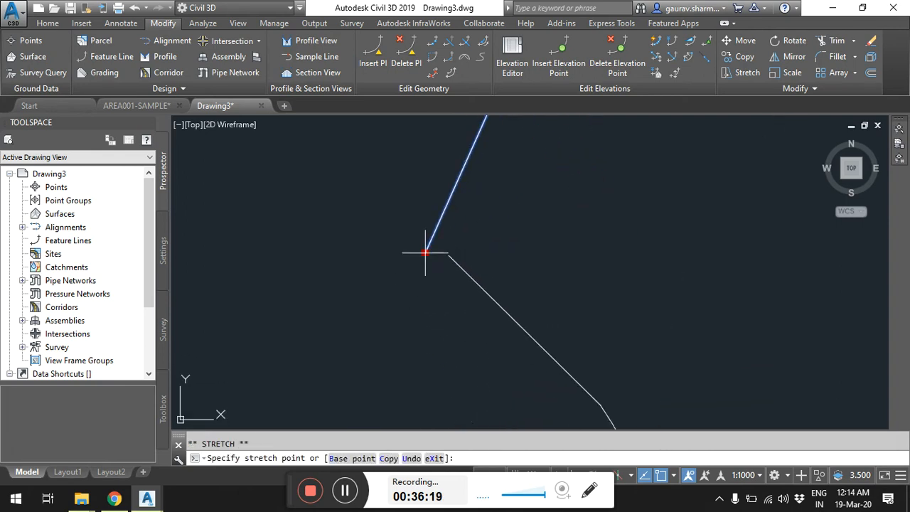
click(449, 253)
key(Escape)
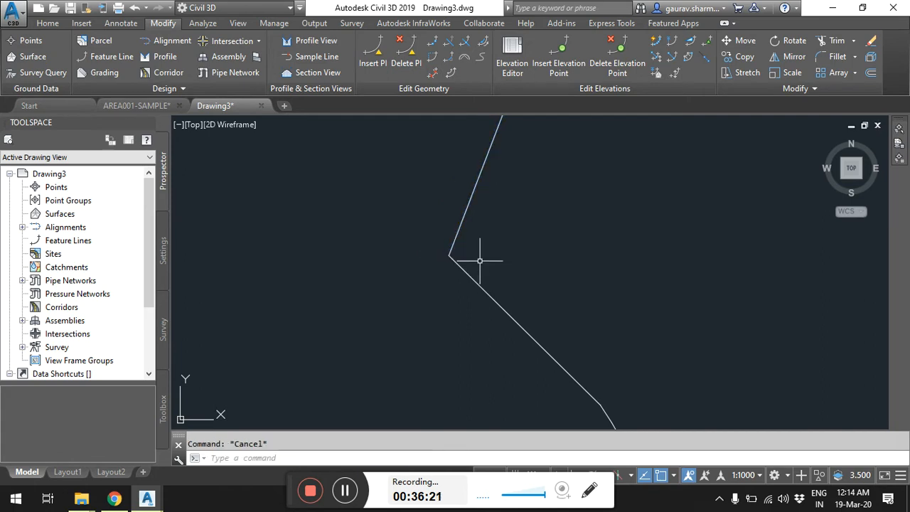
Try to join the northern polyline to the next polyline south at their shared endpoint.
text(JO)
key(Return)
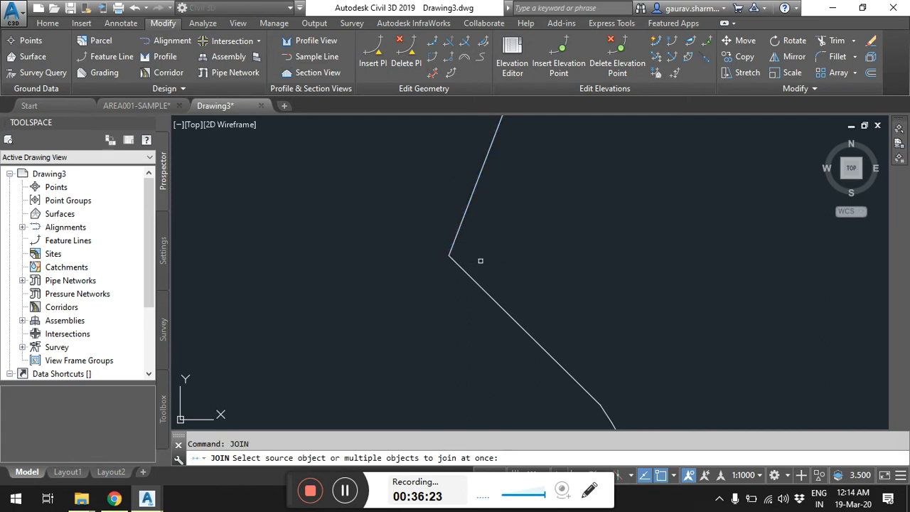
click(484, 310)
click(418, 204)
key(Return)
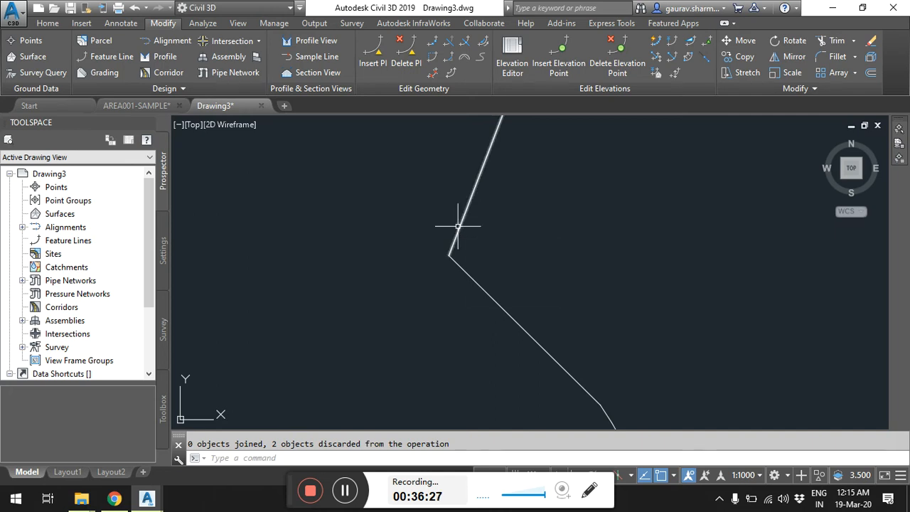
click(452, 257)
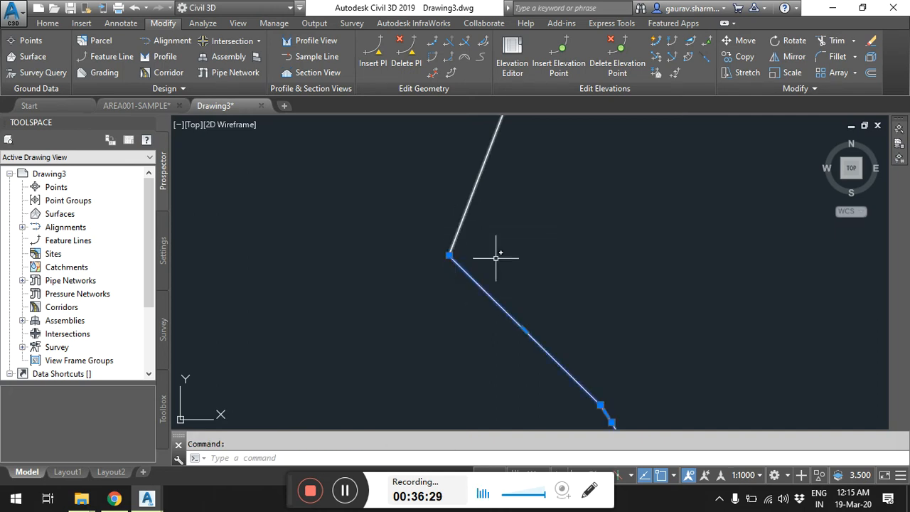
key(Escape)
Check the properties of the two polylines meeting at the shared endpoint.
drag(509, 339, 433, 242)
text(ch)
key(Return)
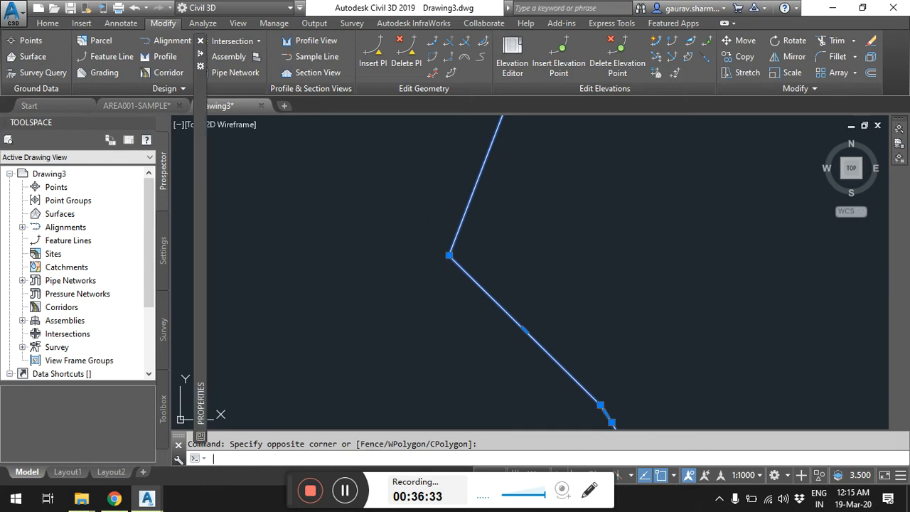
scroll(498, 223, down, 10)
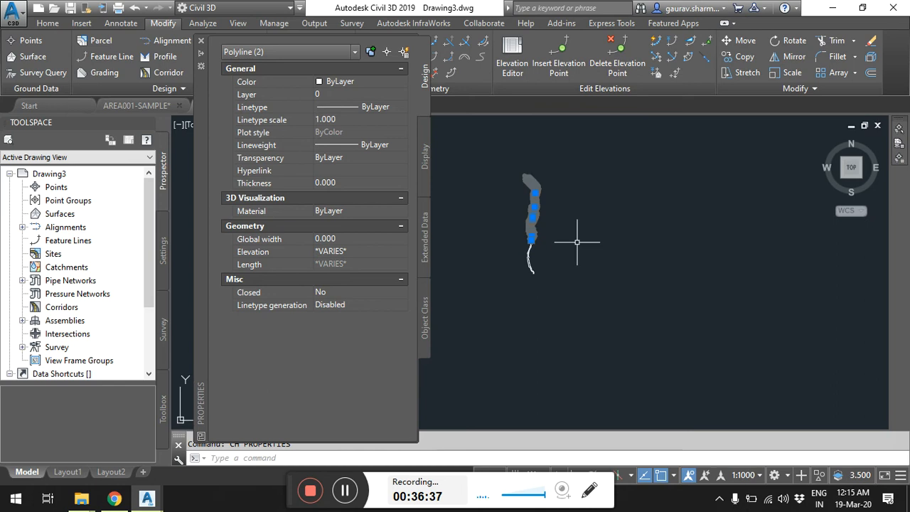
Set the elevation of all boundary polylines along the corridor to 0.000.
key(Escape)
click(506, 156)
click(591, 319)
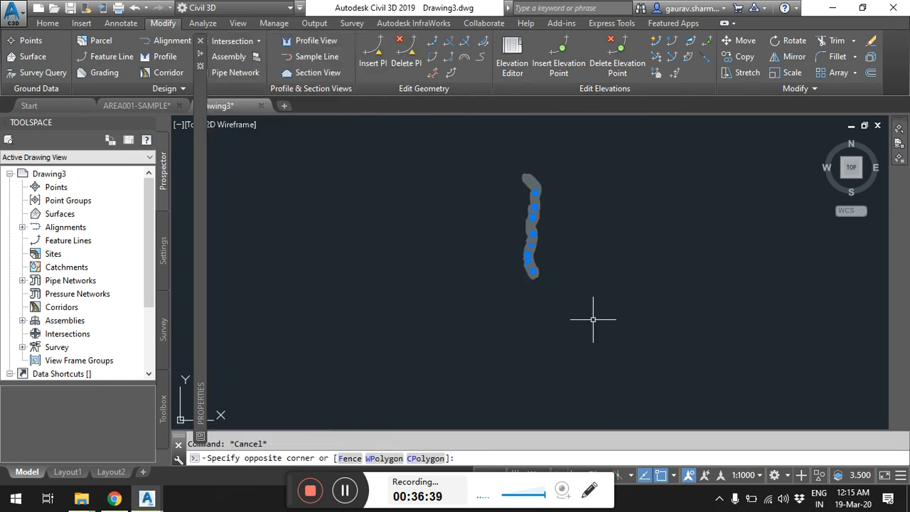
click(201, 212)
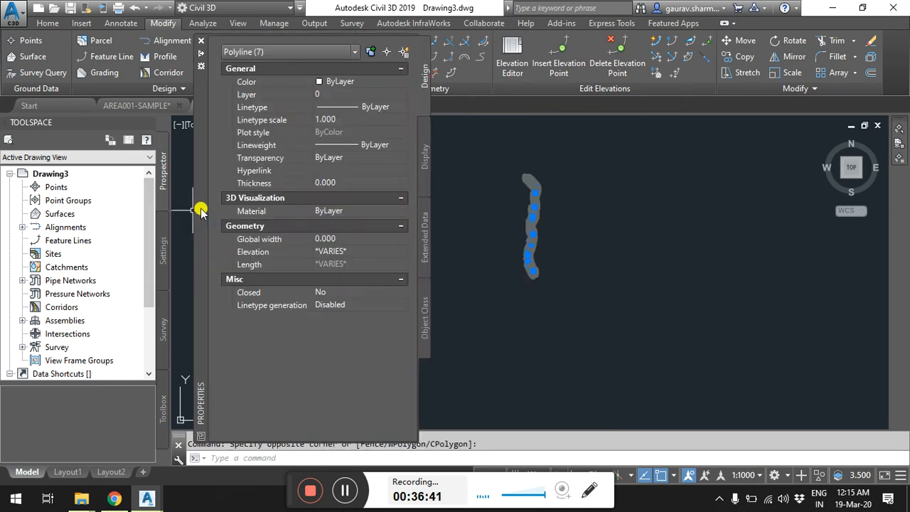
click(350, 254)
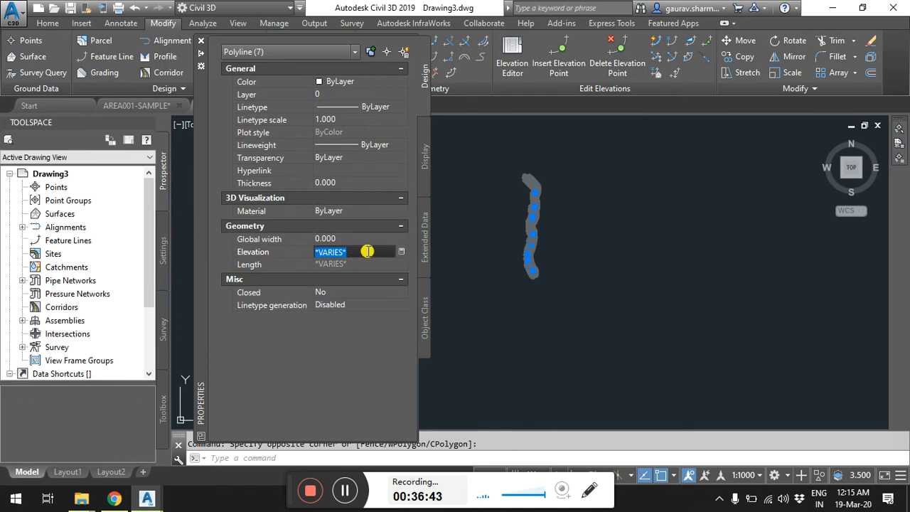
text(0.000)
click(337, 270)
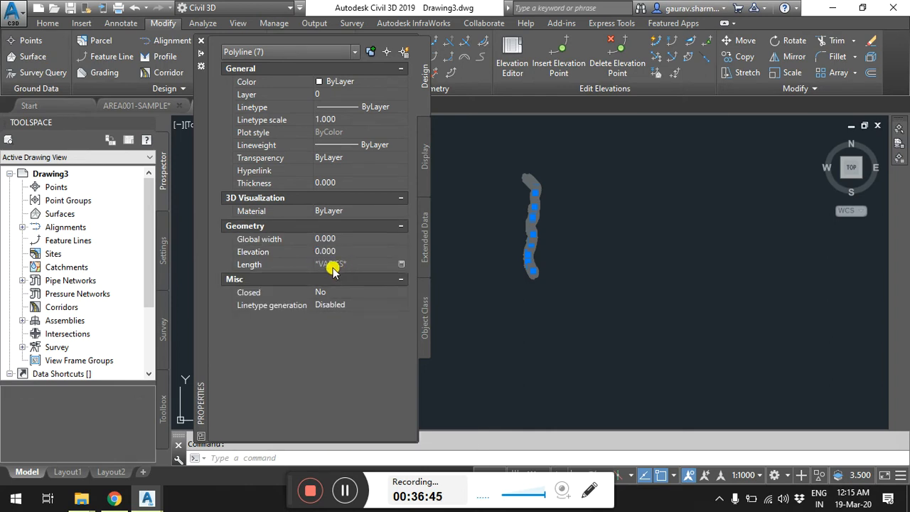
click(201, 42)
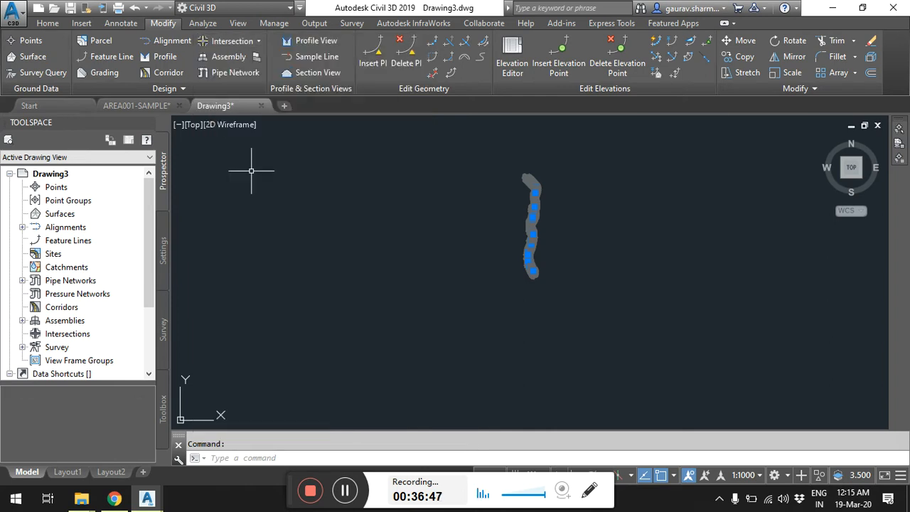
key(Escape)
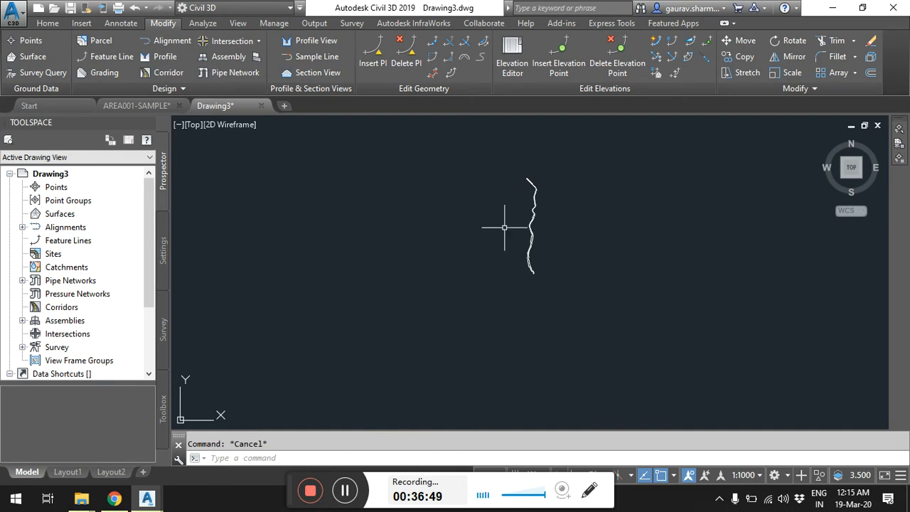
Join all boundary polylines along the whole corridor at their common elevation.
text(IN)
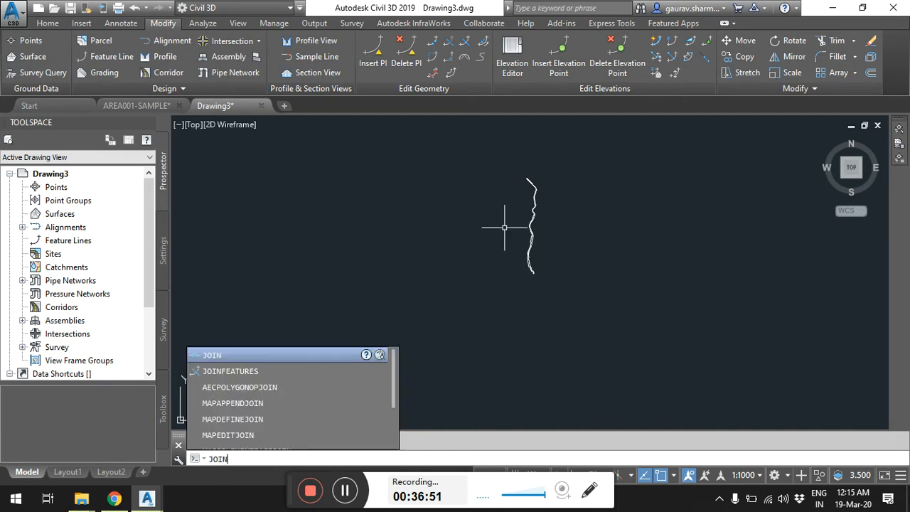
key(Return)
click(485, 148)
click(592, 332)
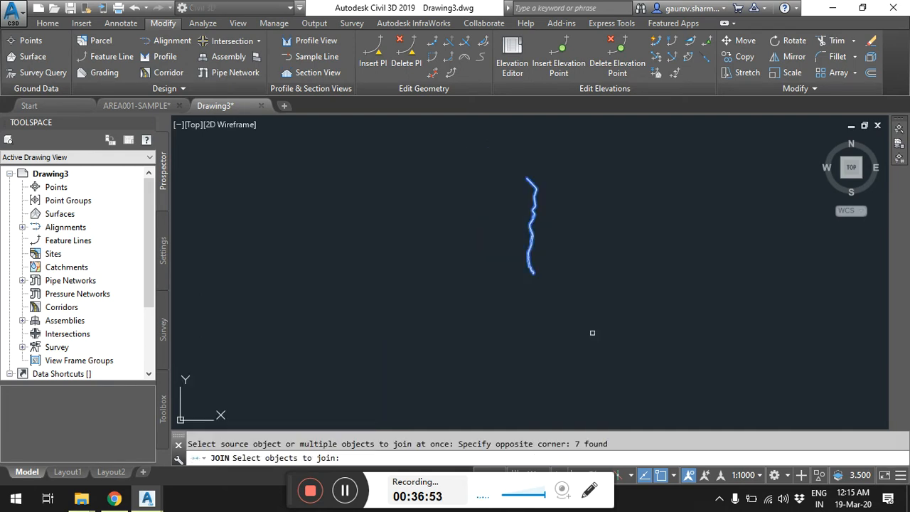
key(Return)
Check the joined boundary polyline along the corridor and copy it with base point 0,0,0.
click(533, 210)
scroll(533, 210, up, 5)
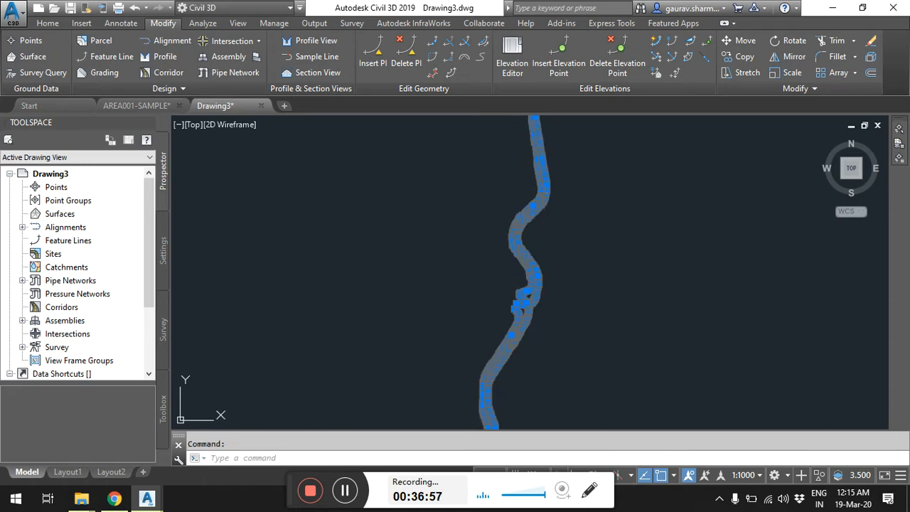
scroll(613, 353, up, 3)
middle_drag(635, 244, 559, 292)
scroll(583, 223, down, 4)
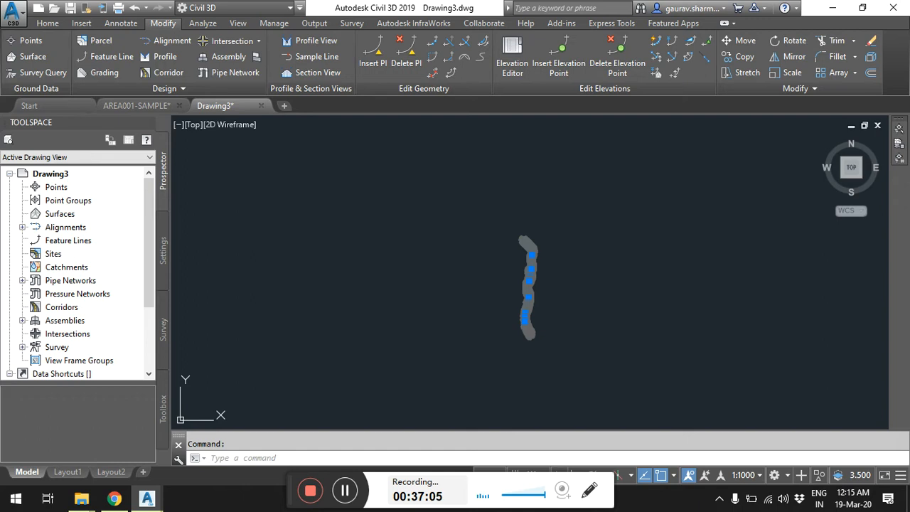
key(ctrl+shift+c)
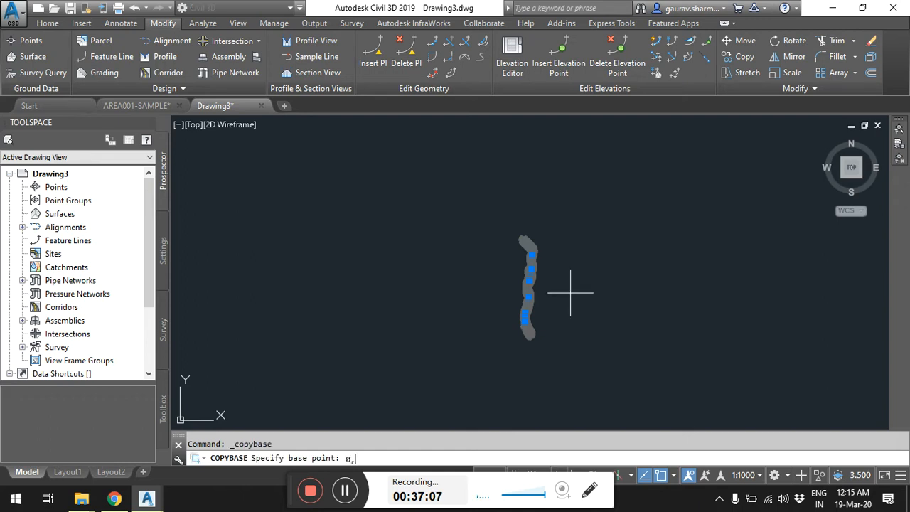
text(0,0,0)
key(Return)
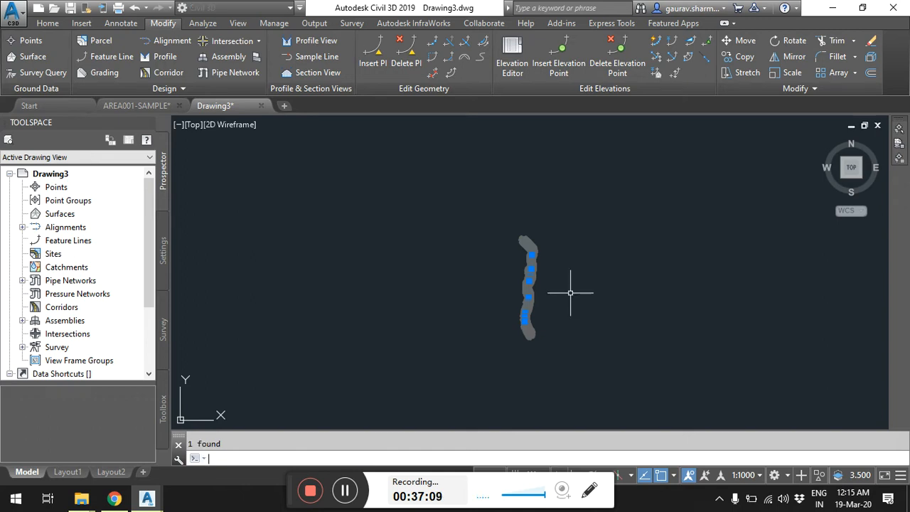
Switch to the AREA001-SAMPLE drawing and erase the leftover extracted polylines on the unlocked layer along the corridor.
click(149, 106)
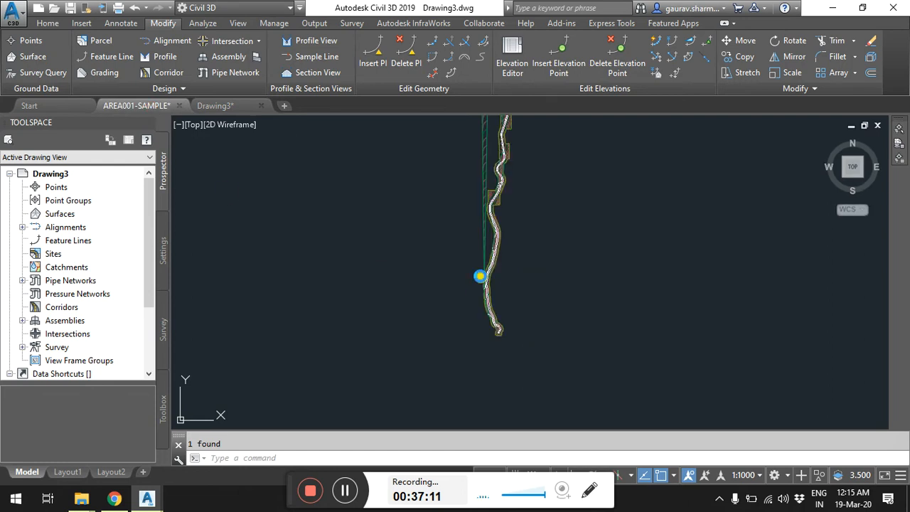
scroll(536, 233, up, 2)
scroll(536, 233, down, 6)
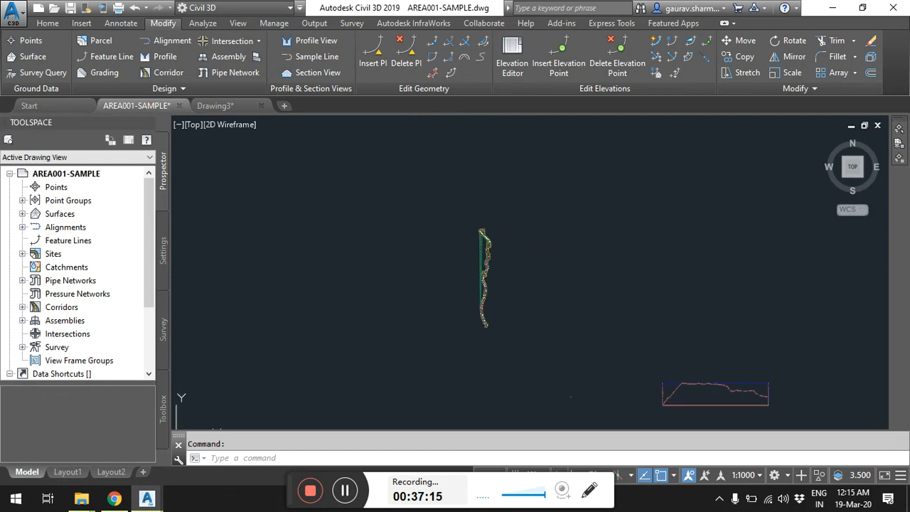
click(432, 216)
click(540, 365)
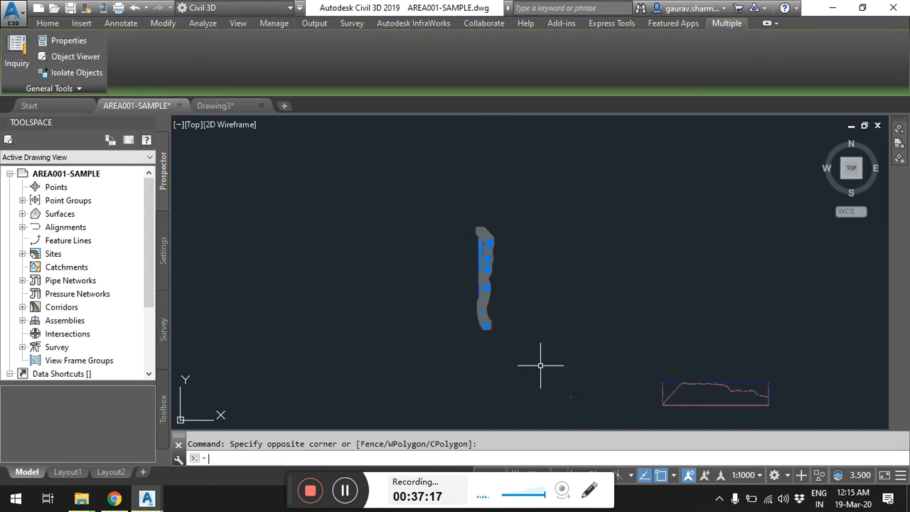
scroll(489, 330, up, 3)
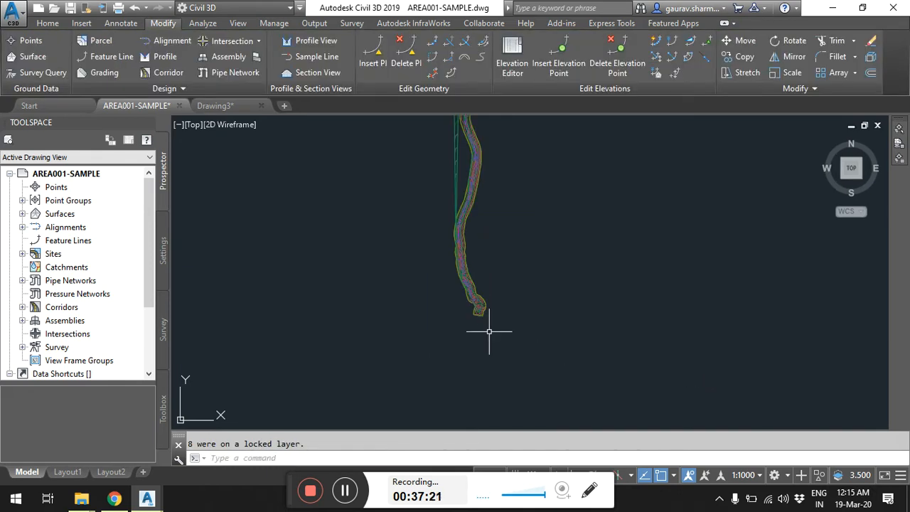
Paste the copied boundary polyline at insertion point 0,0,0 and check its fit around the corridor ends.
key(ctrl+v)
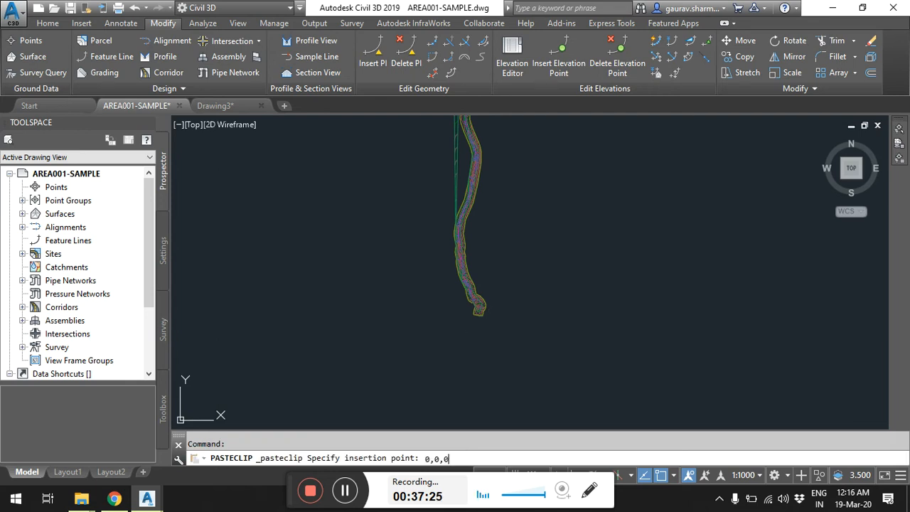
key(Return)
scroll(488, 330, up, 4)
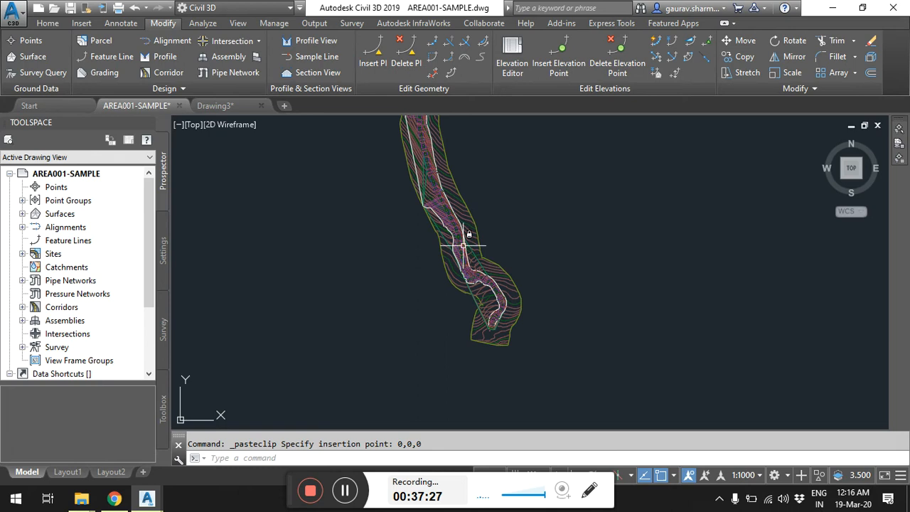
mouse_move(479, 340)
middle_down()
mouse_move(451, 294)
mouse_move(447, 219)
mouse_move(488, 253)
mouse_move(460, 414)
mouse_move(463, 360)
mouse_move(481, 301)
mouse_move(451, 175)
mouse_move(457, 211)
middle_up()
scroll(455, 205, up, 6)
scroll(448, 198, down, 4)
scroll(458, 199, up, 5)
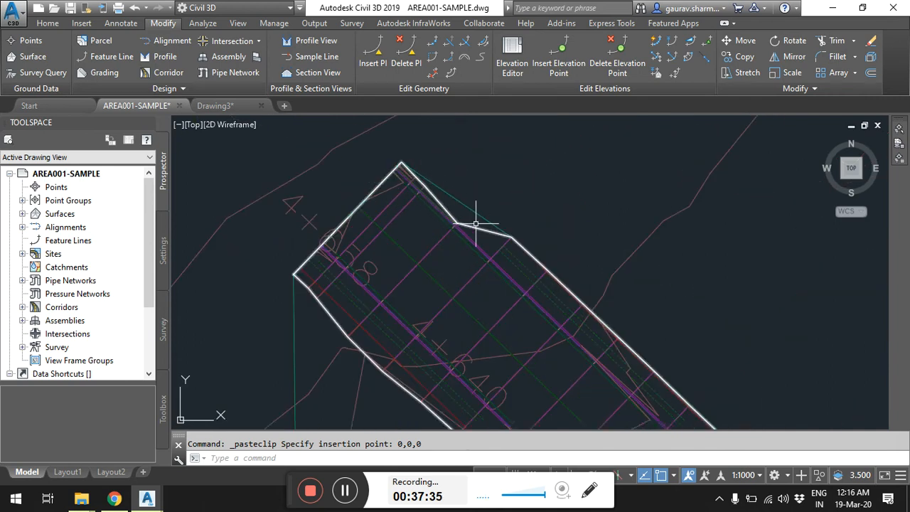
scroll(510, 239, down, 2)
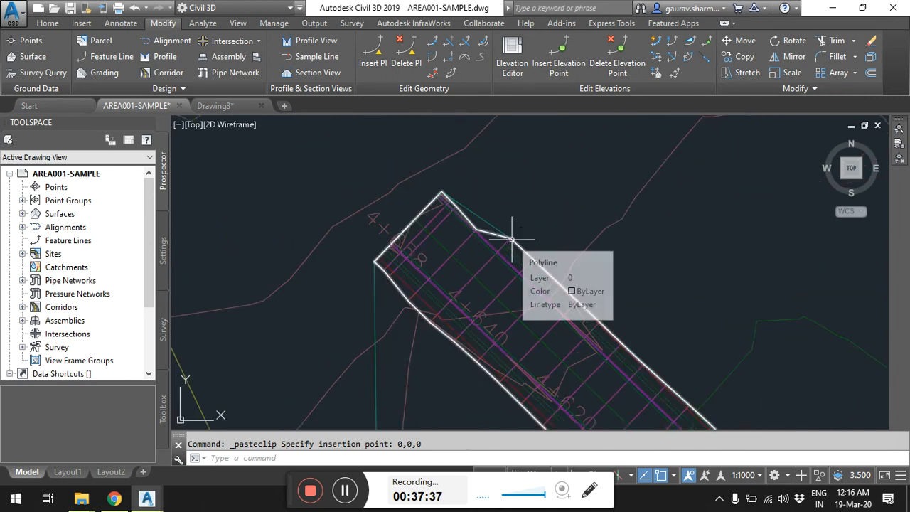
scroll(540, 245, down, 2)
middle_drag(535, 245, 504, 243)
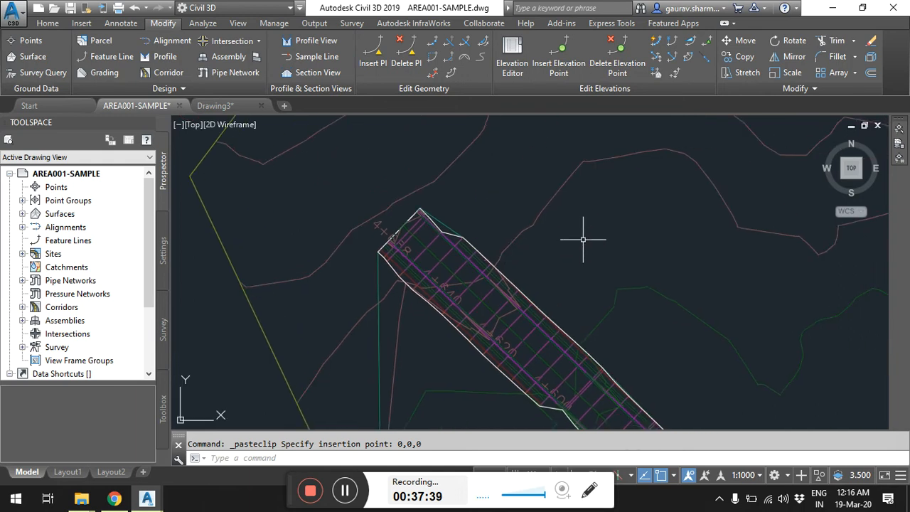
middle_drag(583, 239, 549, 246)
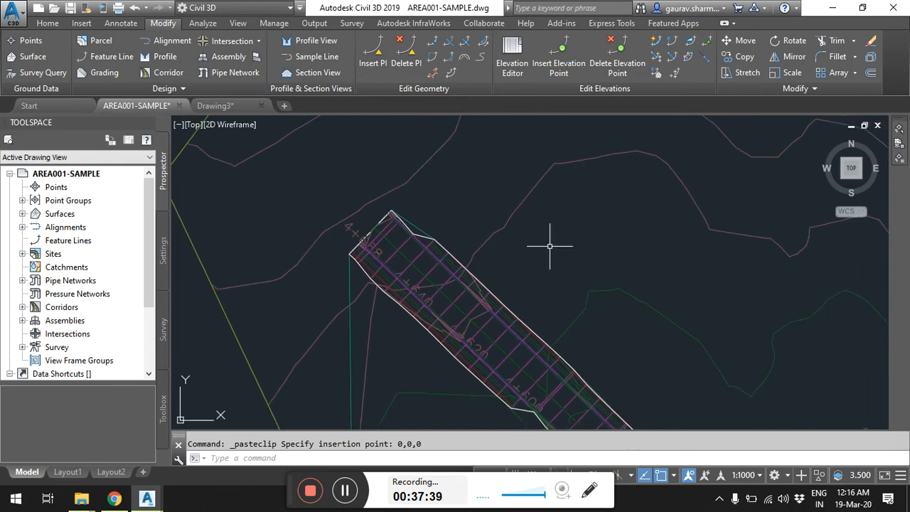
Unlock the AREA001-SURFACEBOUNDARY layer and move the pasted boundary polyline onto it.
click(425, 239)
click(47, 23)
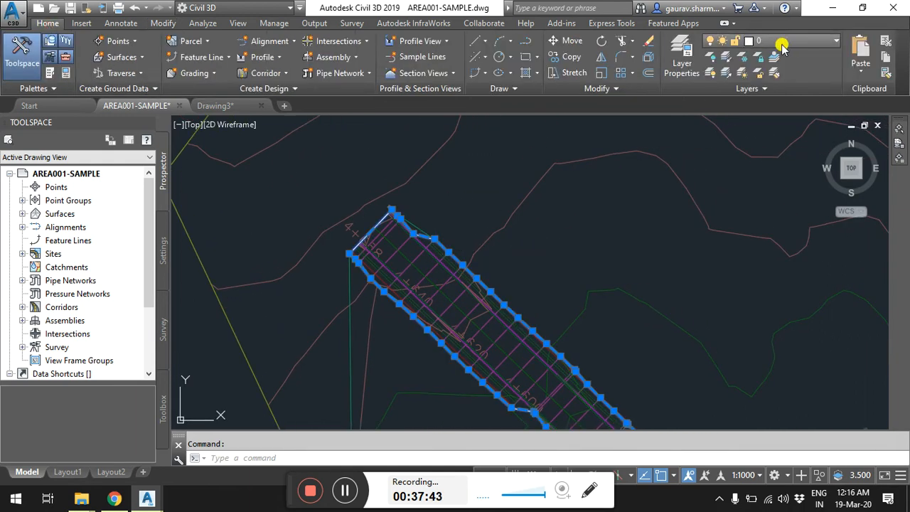
click(789, 43)
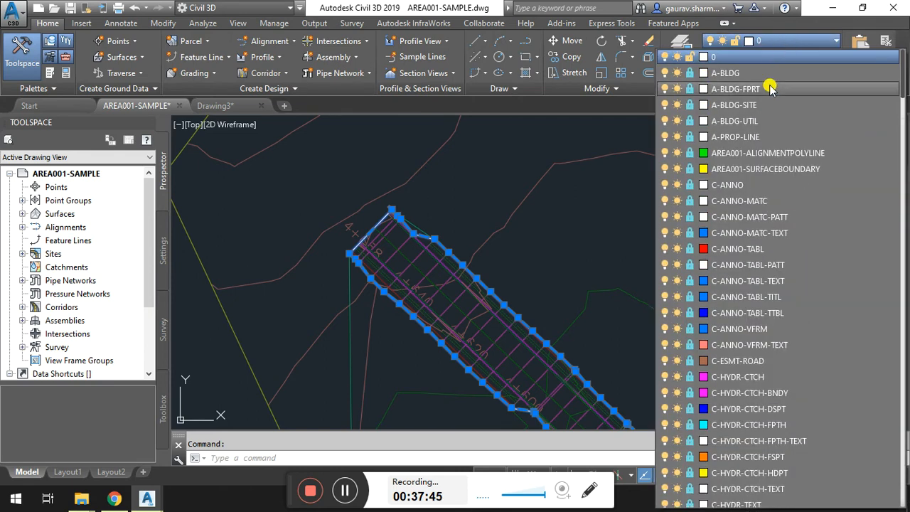
click(768, 168)
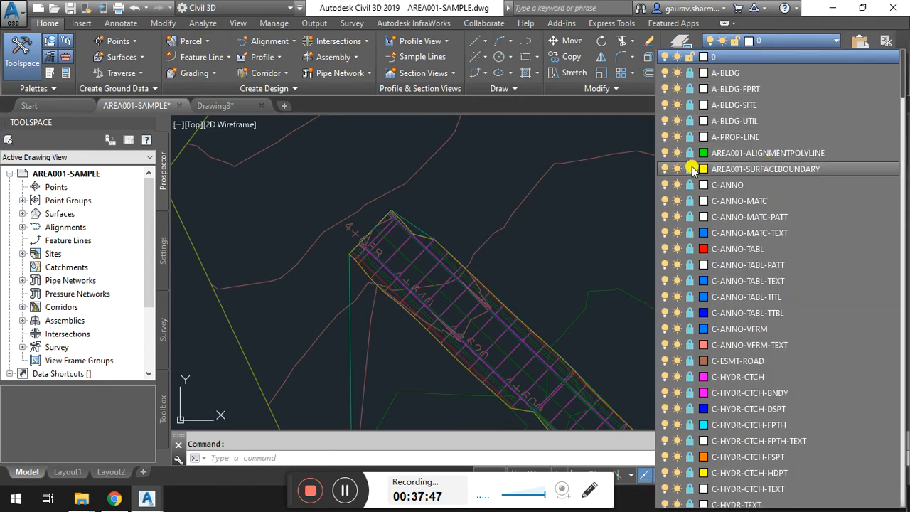
click(690, 170)
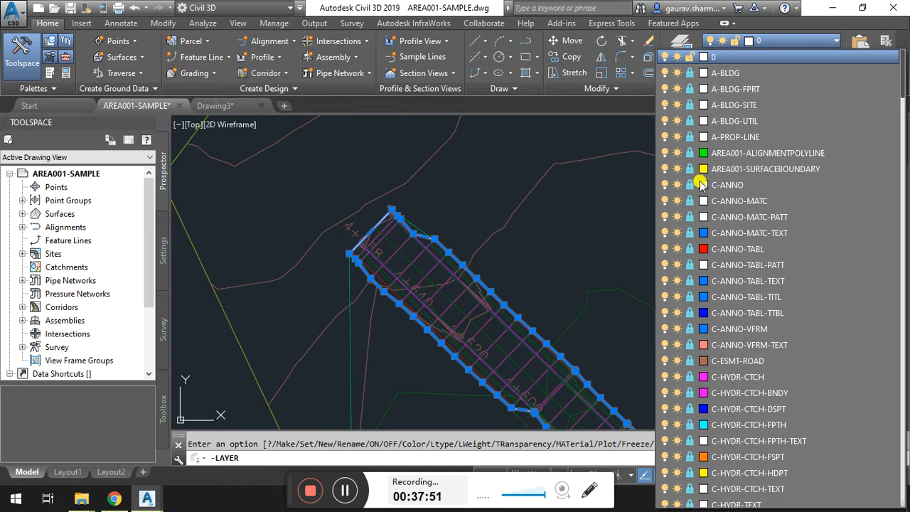
click(686, 173)
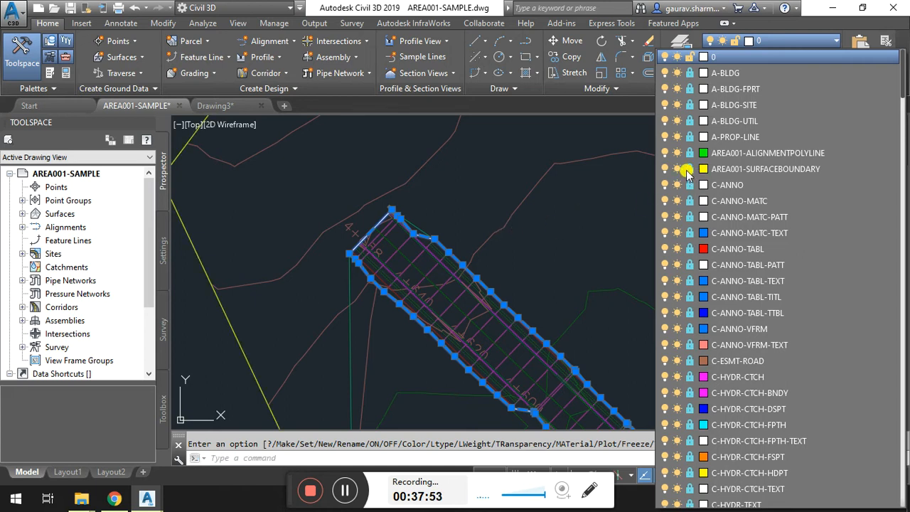
click(688, 172)
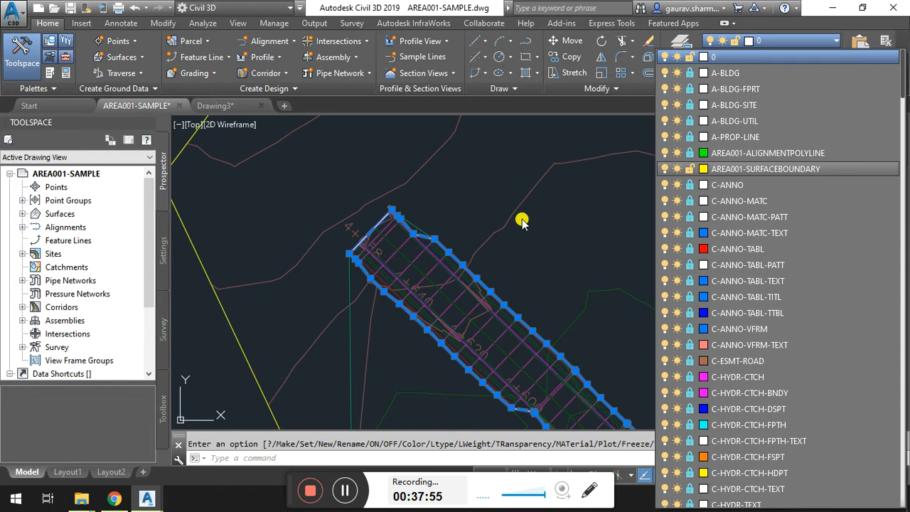
click(778, 169)
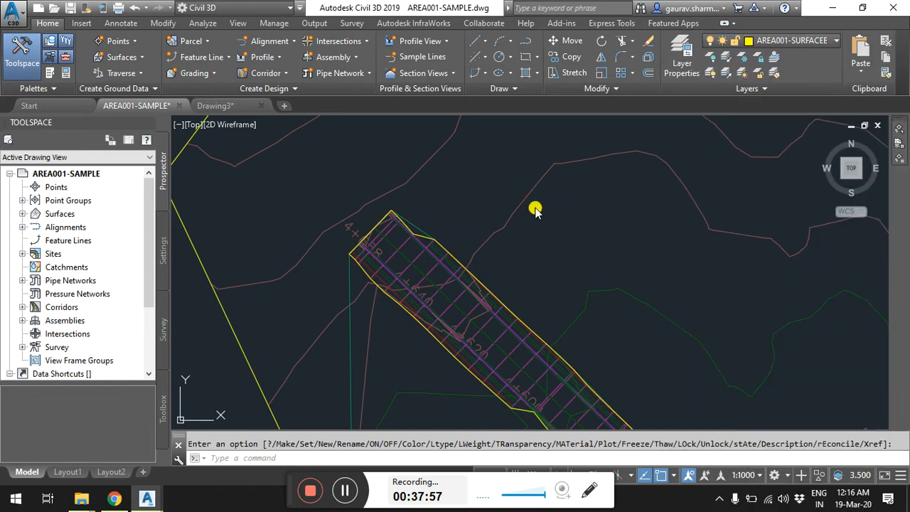
key(Escape)
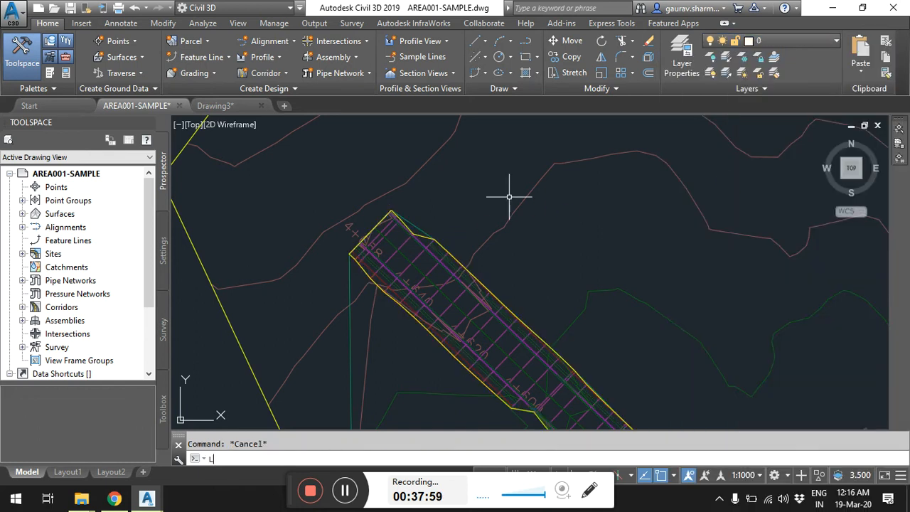
Restore the locked and faded layers with LAYUNISO.
text(LAYUNISO)
key(Return)
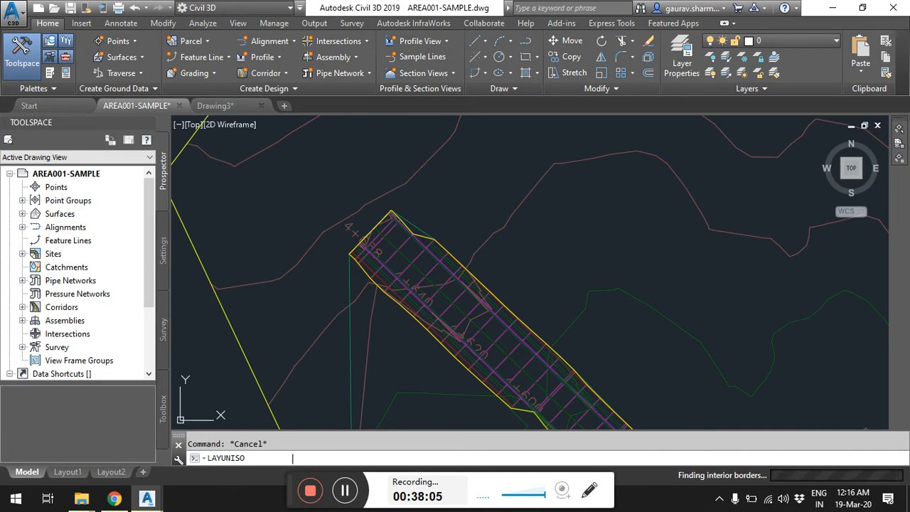
key(Escape)
click(778, 45)
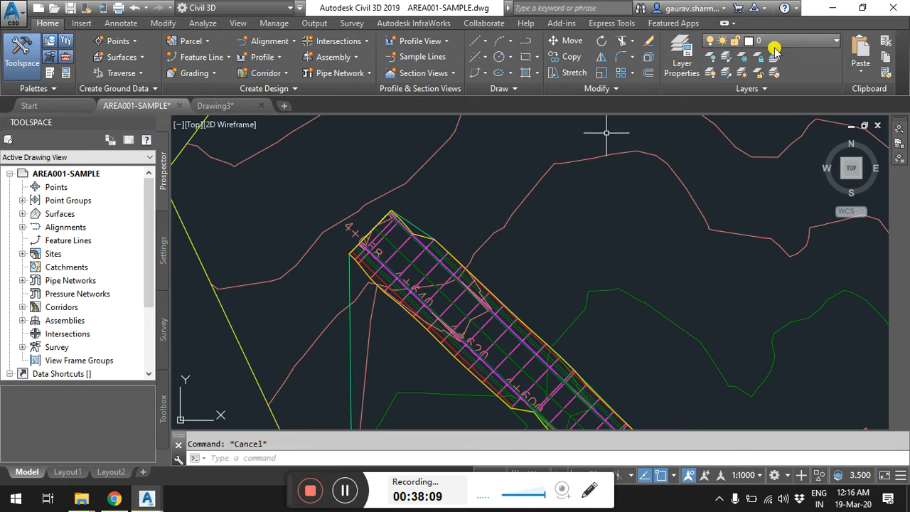
click(413, 6)
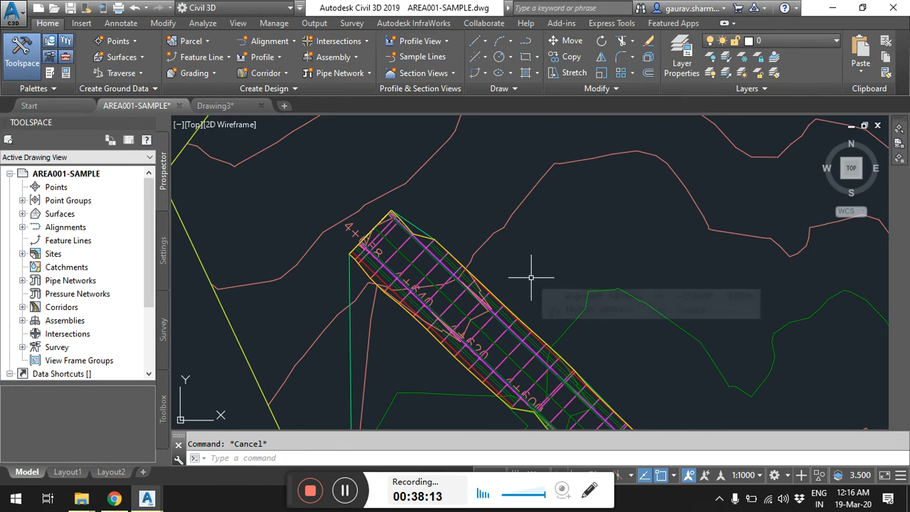
Add the pasted boundary polyline as a from-polygon outside boundary of the access road corridor surface and apply the corridor changes.
click(22, 213)
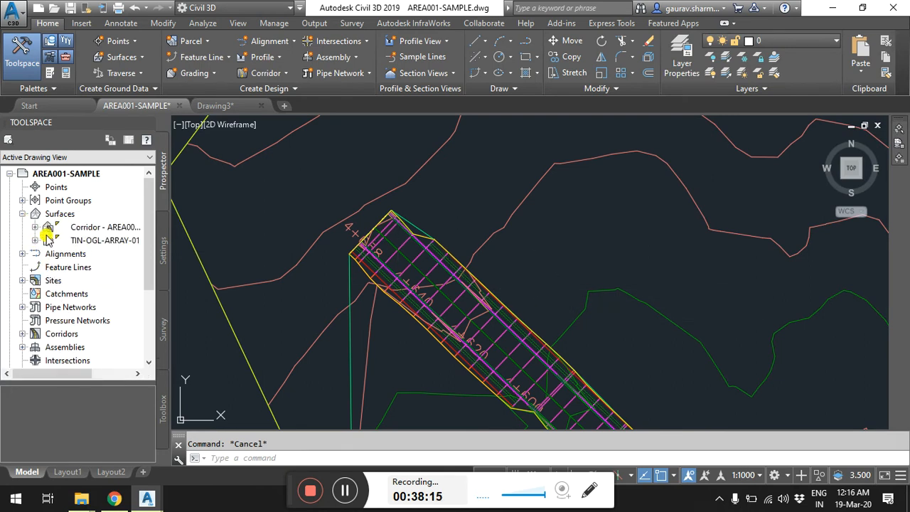
drag(148, 239, 148, 293)
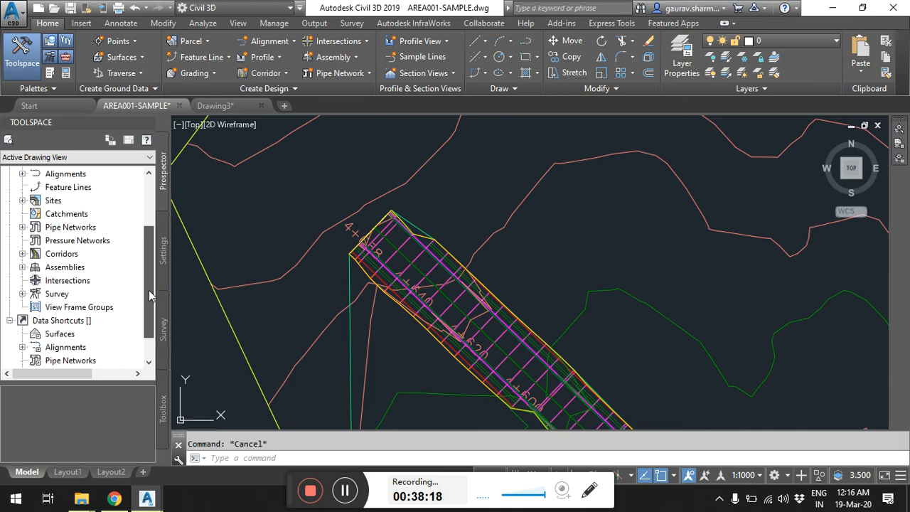
click(417, 254)
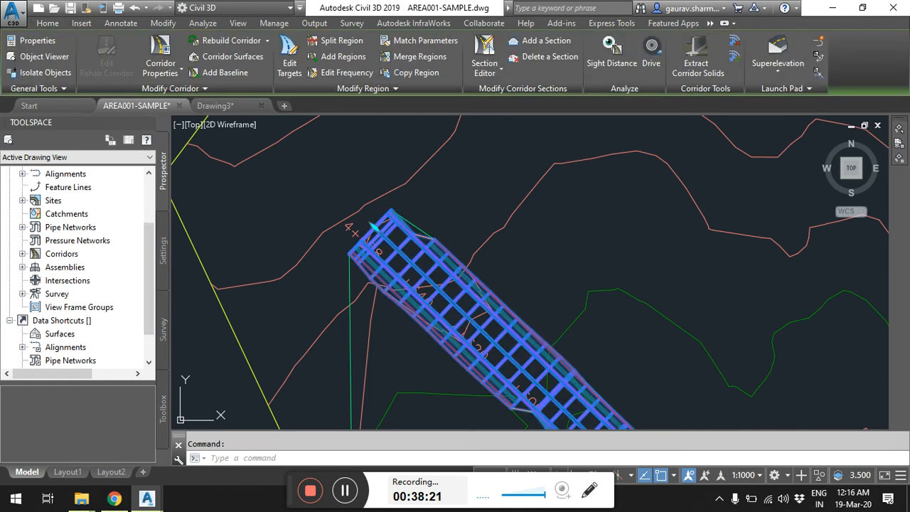
right_click(412, 212)
click(426, 341)
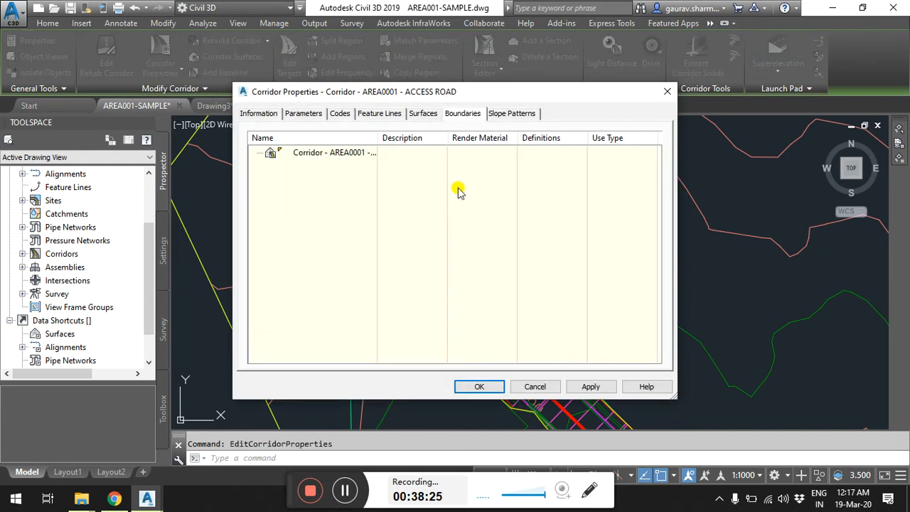
right_click(341, 156)
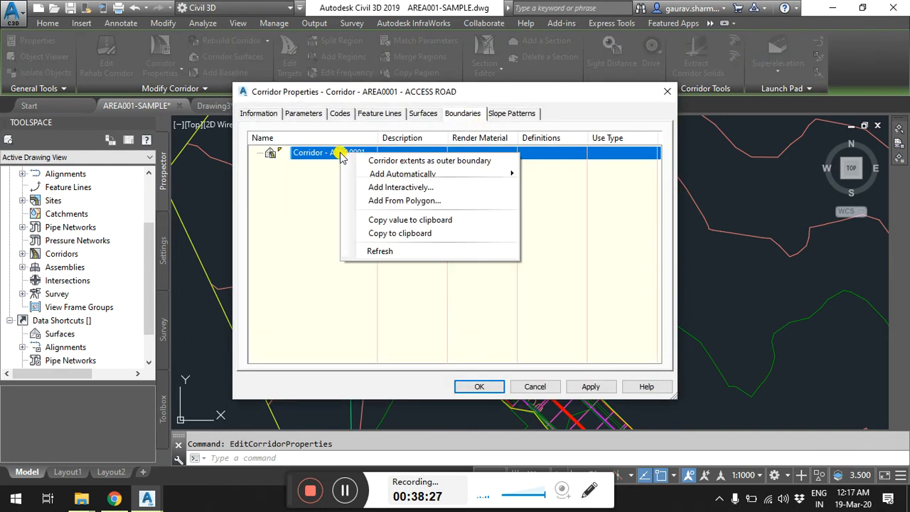
click(379, 201)
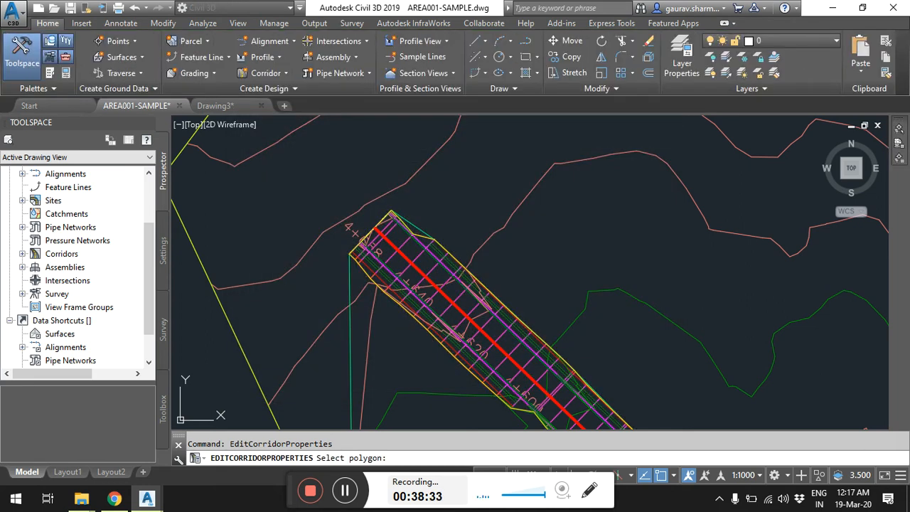
click(406, 228)
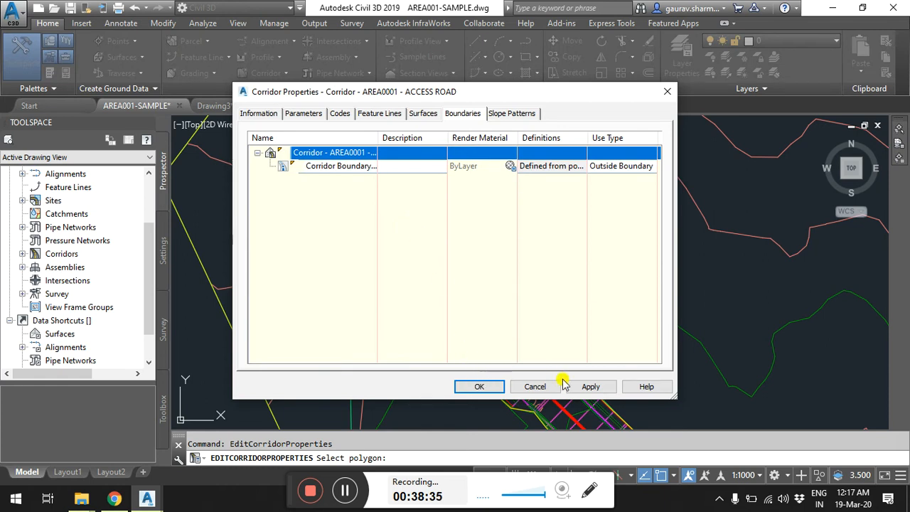
click(589, 387)
click(384, 220)
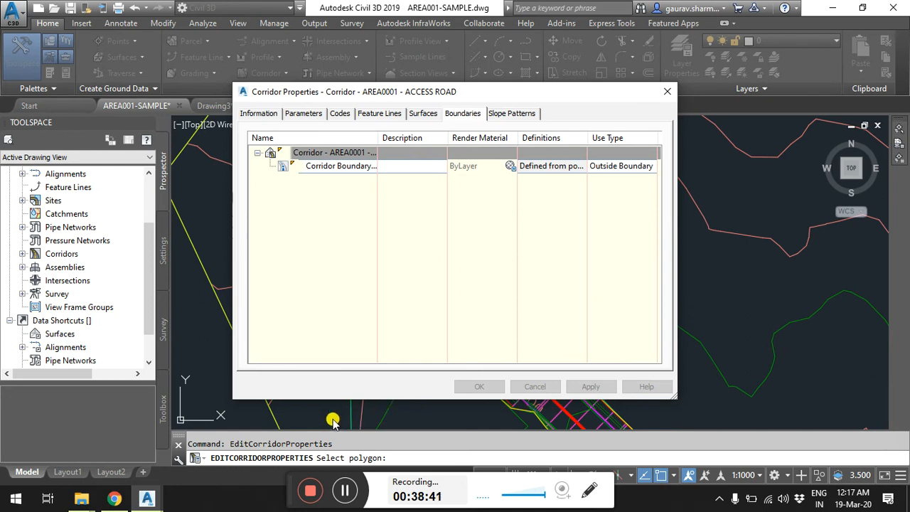
click(470, 387)
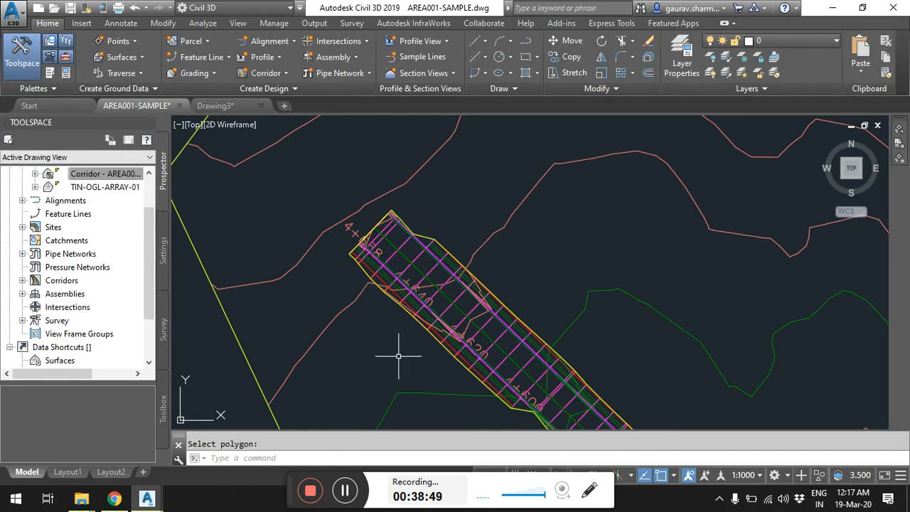
Examine the corridor surface along the whole access road to see how it follows the boundary at both edges and the ends.
scroll(409, 283, down, 5)
middle_drag(409, 283, 386, 157)
scroll(453, 325, down, 4)
middle_drag(453, 325, 396, 191)
scroll(443, 283, down, 2)
middle_drag(442, 286, 449, 203)
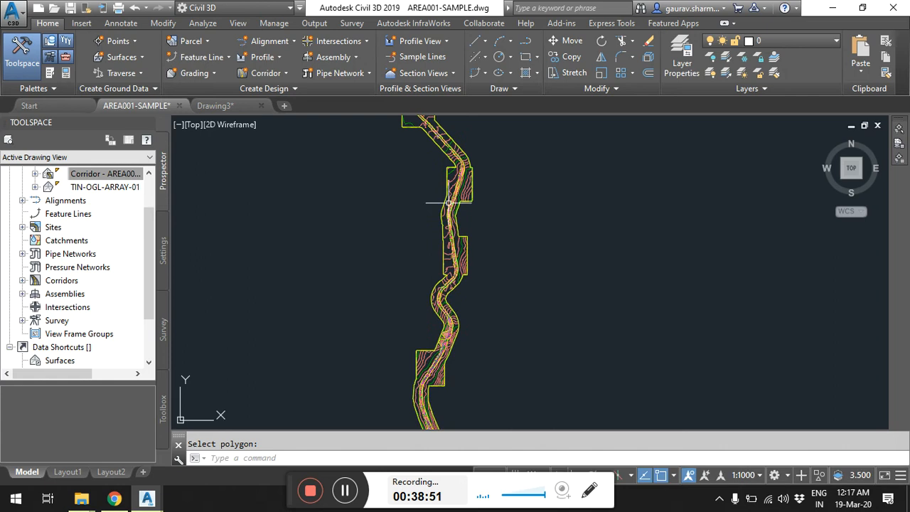
scroll(449, 348, up, 5)
scroll(401, 262, down, 2)
scroll(401, 263, down, 3)
middle_drag(417, 261, 459, 233)
scroll(470, 359, up, 6)
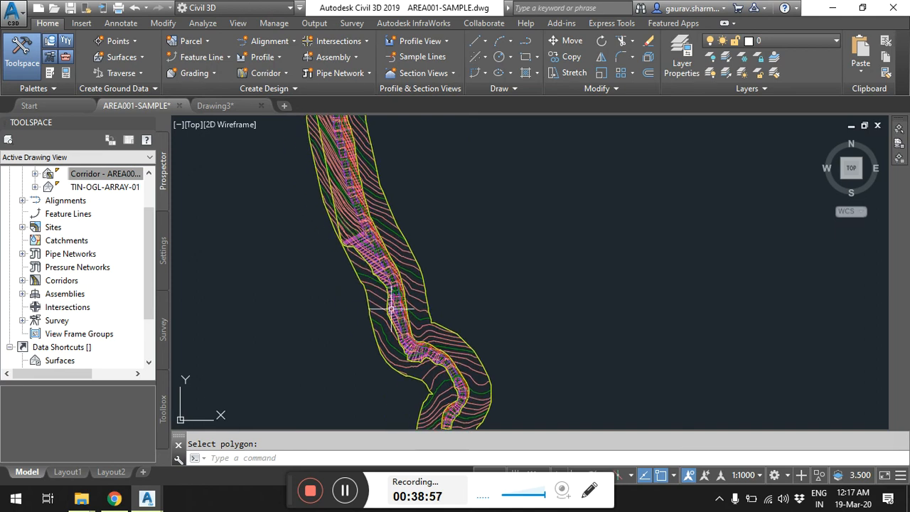
scroll(361, 223, up, 2)
scroll(365, 291, down, 5)
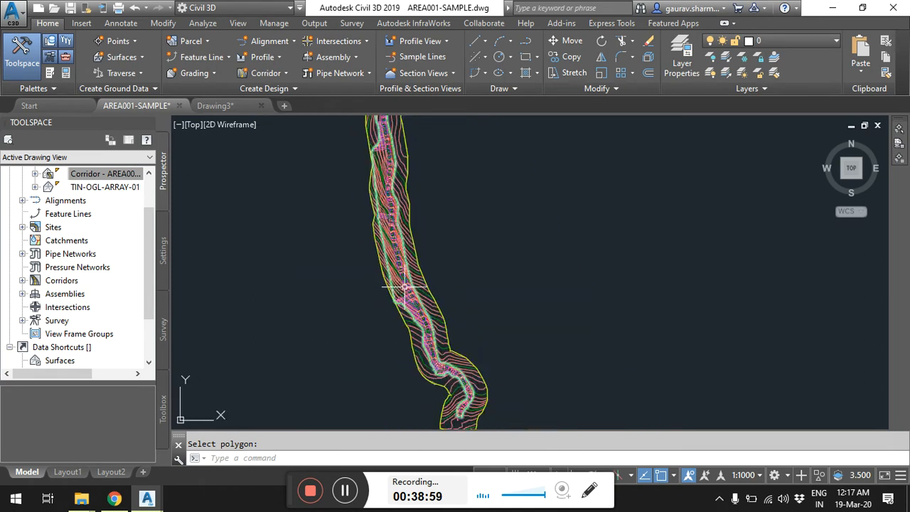
scroll(479, 320, down, 5)
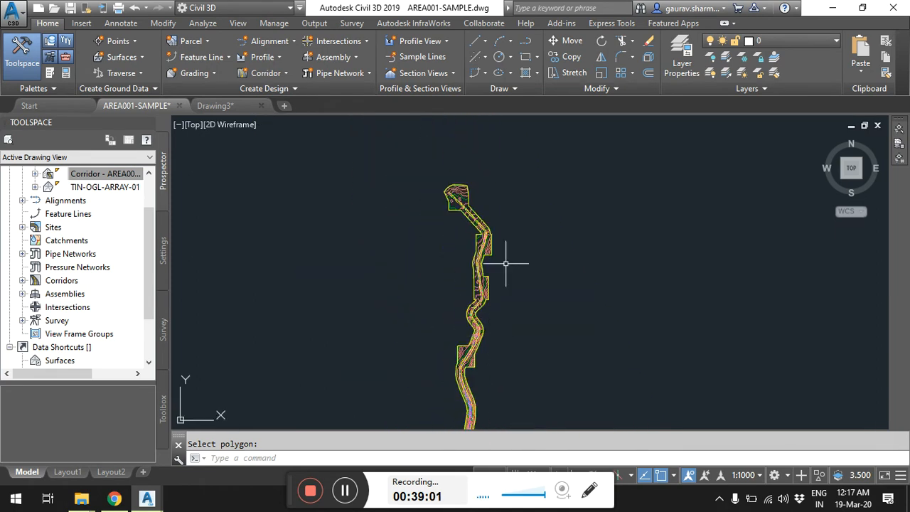
scroll(462, 334, up, 5)
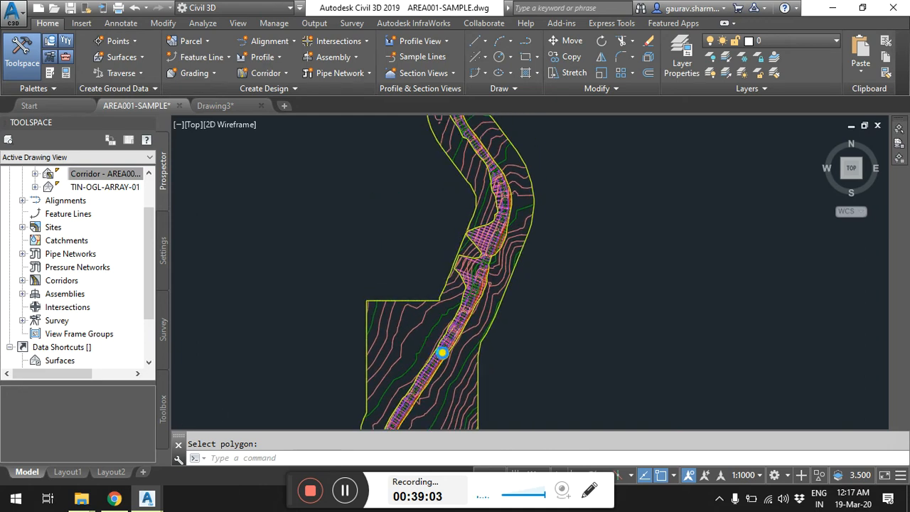
scroll(487, 349, down, 4)
scroll(497, 320, up, 6)
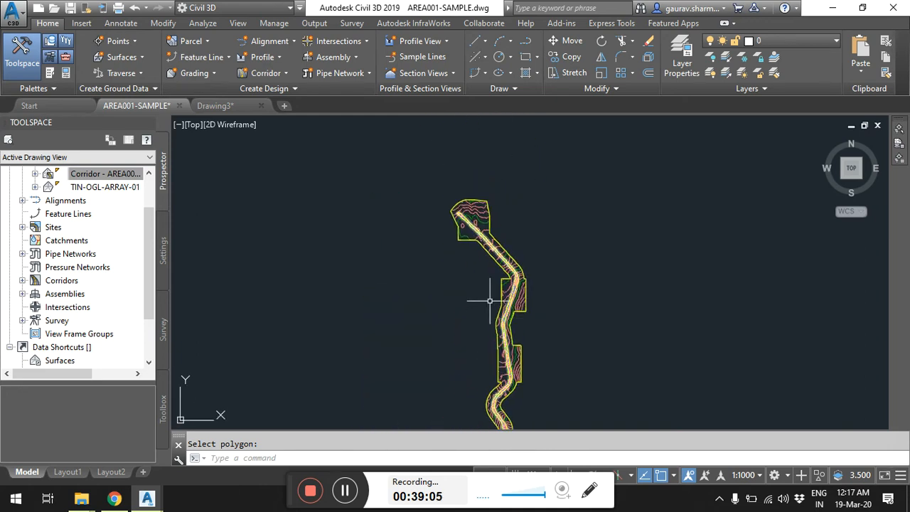
scroll(462, 228, down, 5)
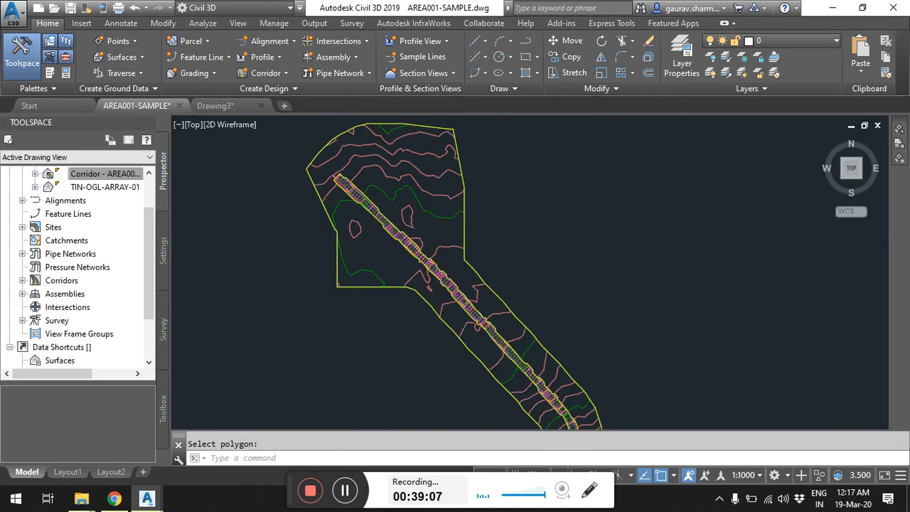
scroll(86, 234, up, 1)
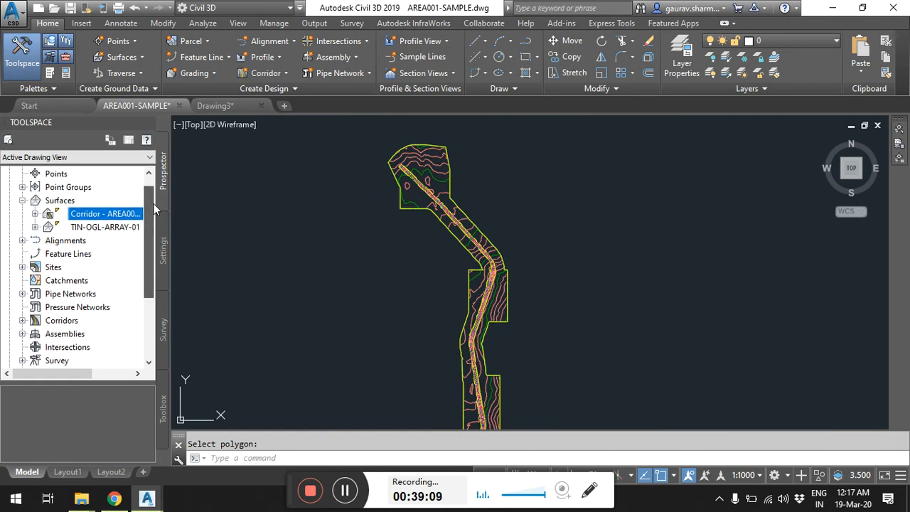
Start a new TIN volume surface from the Volumes Dashboard and prefix its name template with VOL.
click(325, 24)
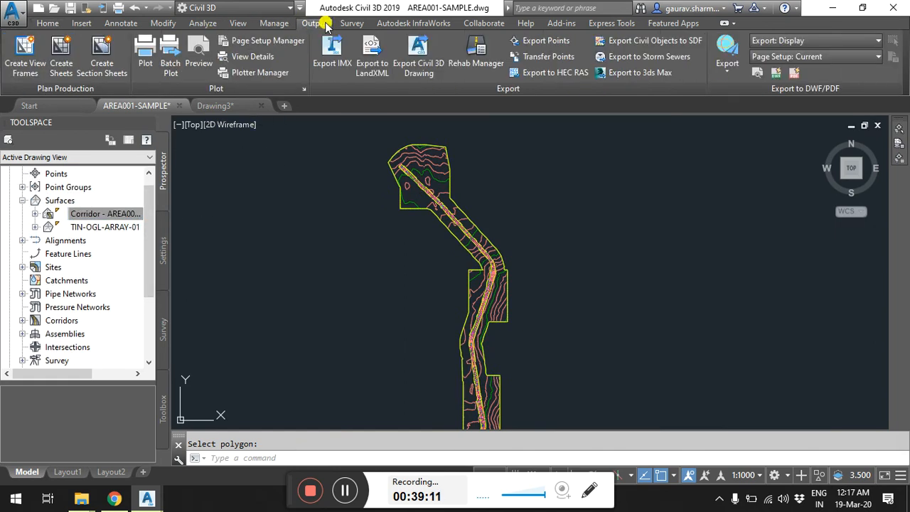
click(195, 24)
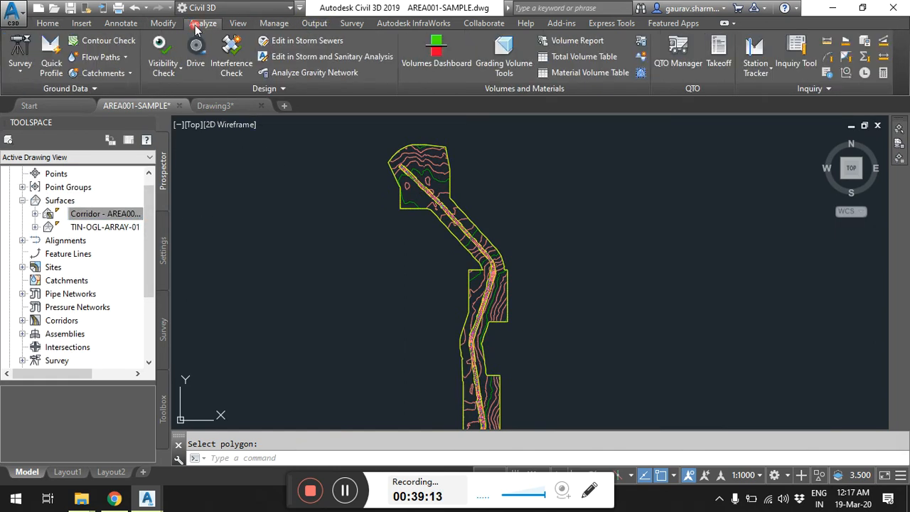
click(432, 60)
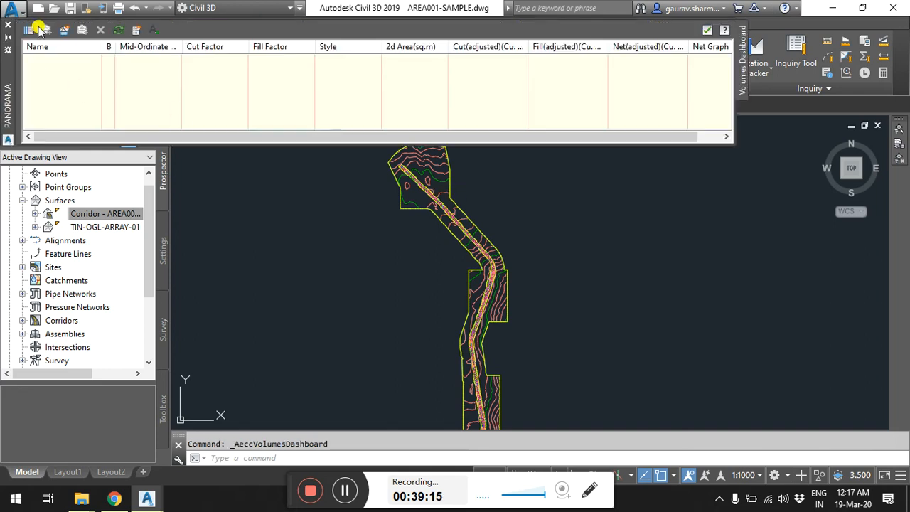
click(63, 30)
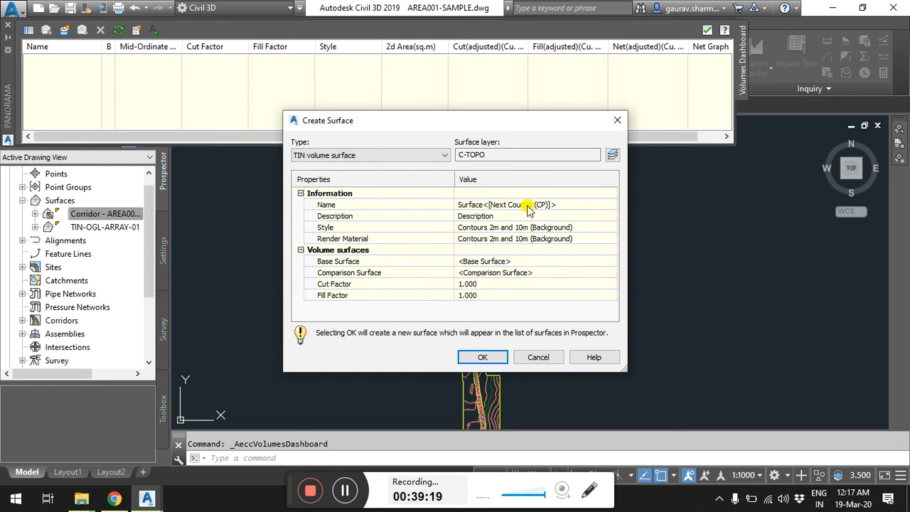
click(570, 204)
click(585, 205)
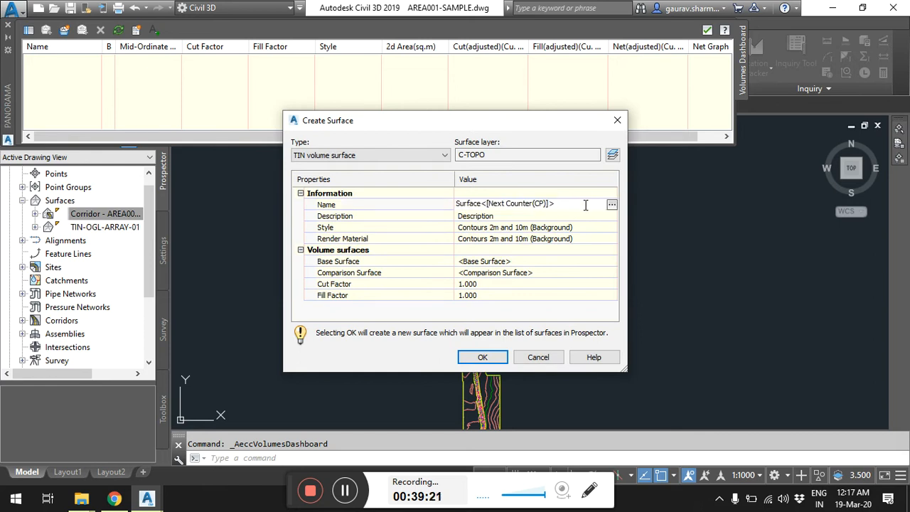
click(457, 205)
text(VOL)
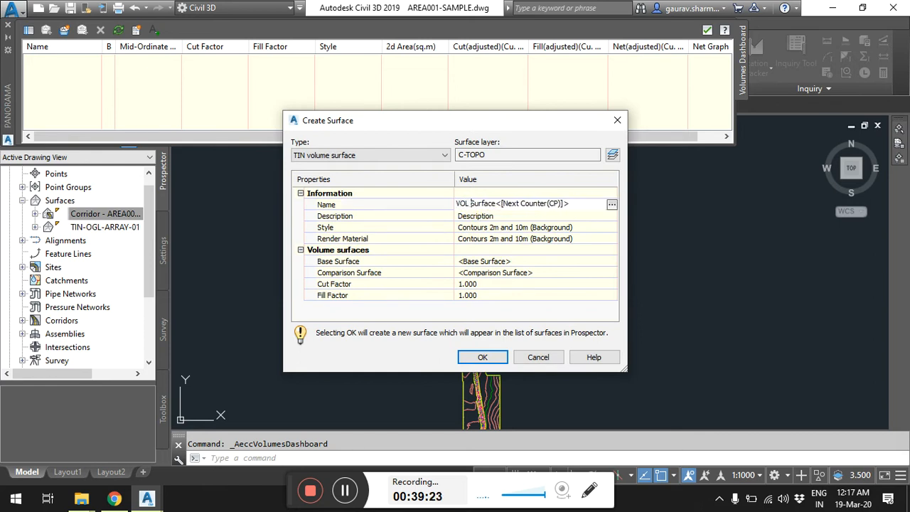
Set TIN-OGL-ARRAY-01 as the base surface and Corridor - AREA0001 - ACCESS ROAD - (1) as the comparison surface.
click(583, 267)
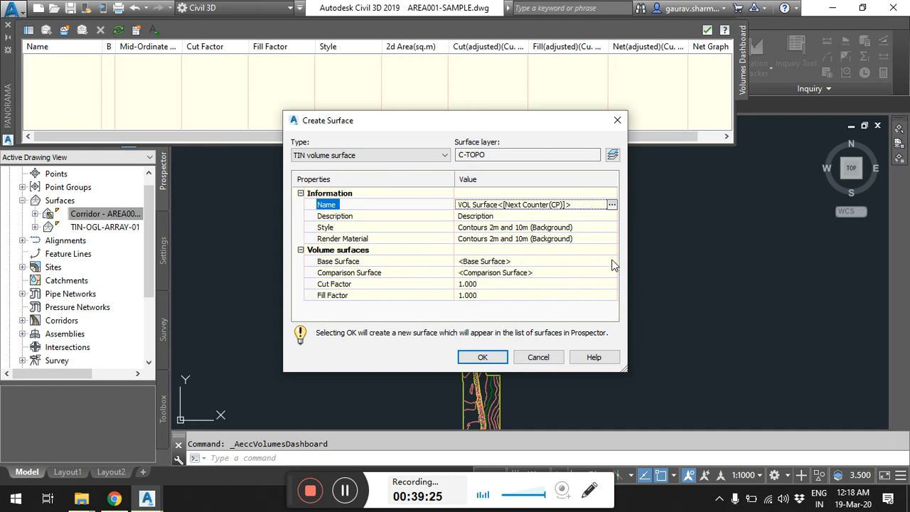
click(613, 263)
click(611, 262)
click(359, 206)
click(453, 325)
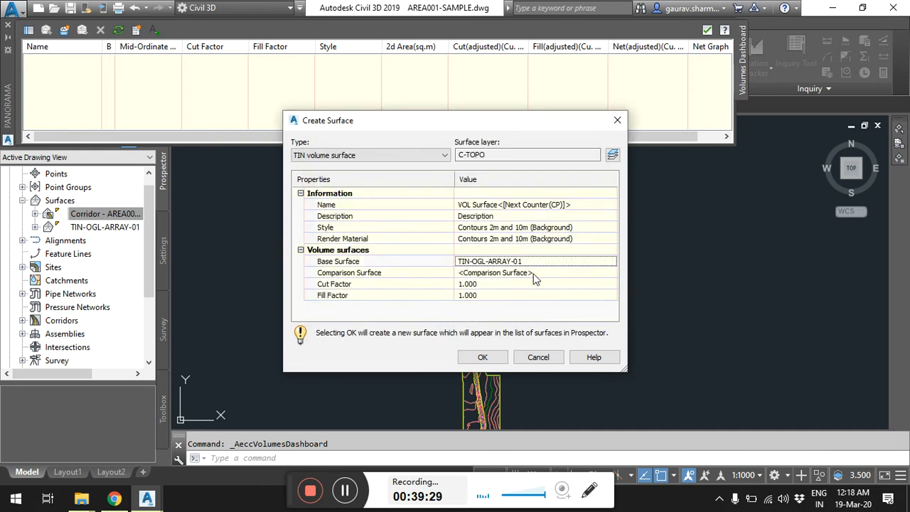
click(608, 274)
click(611, 274)
click(457, 325)
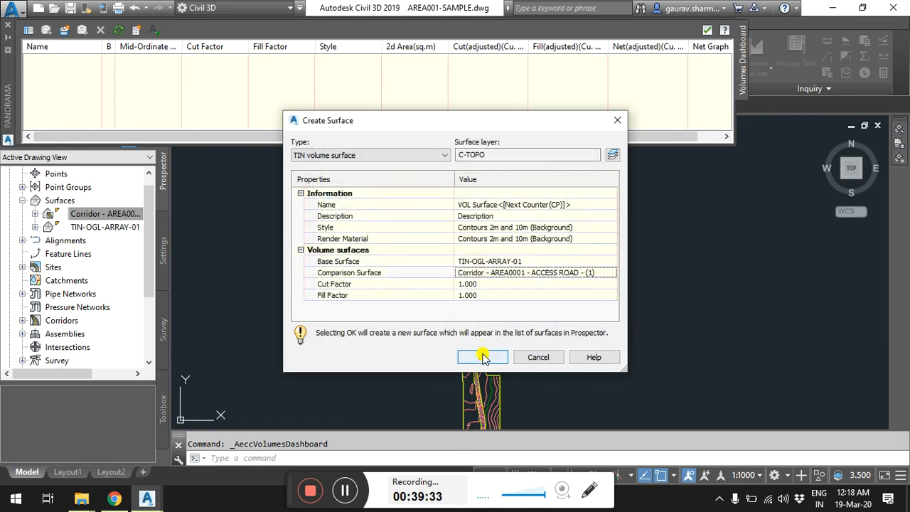
Set the fill factor to 1.25 and create the volume surface.
click(493, 294)
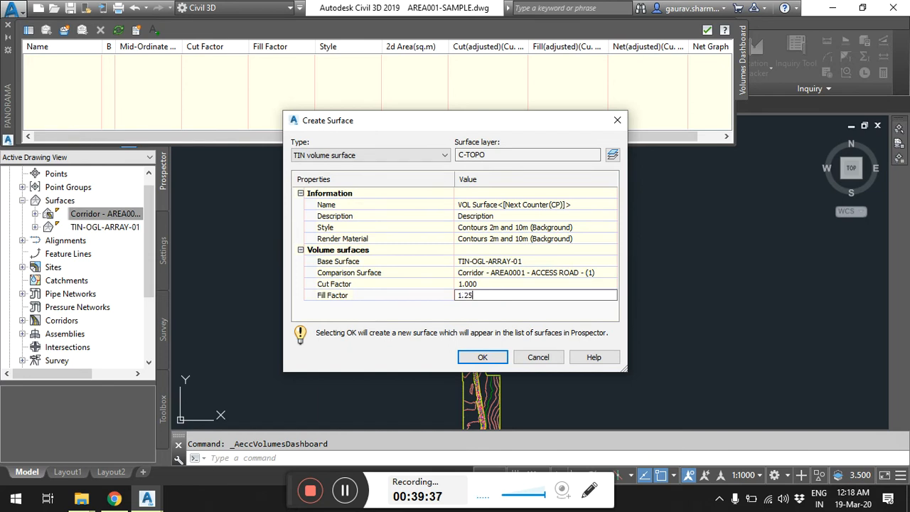
text(1.25)
key(Return)
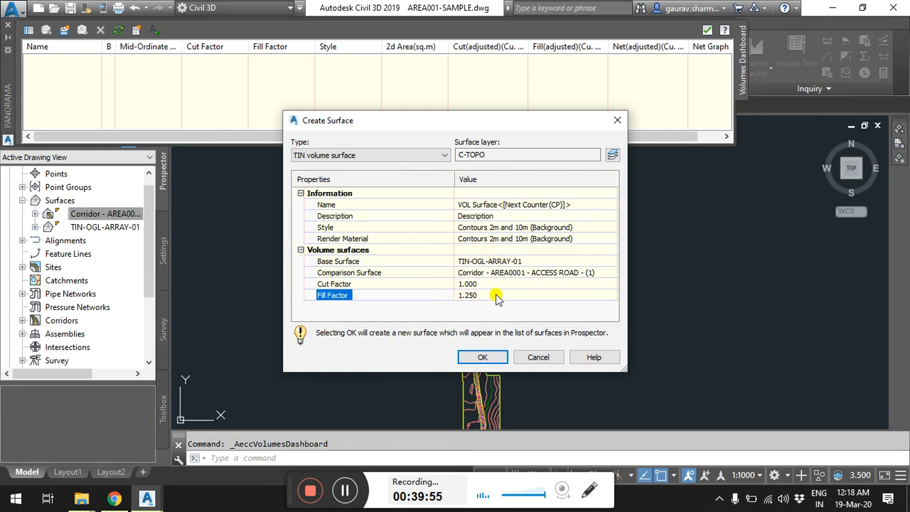
click(482, 357)
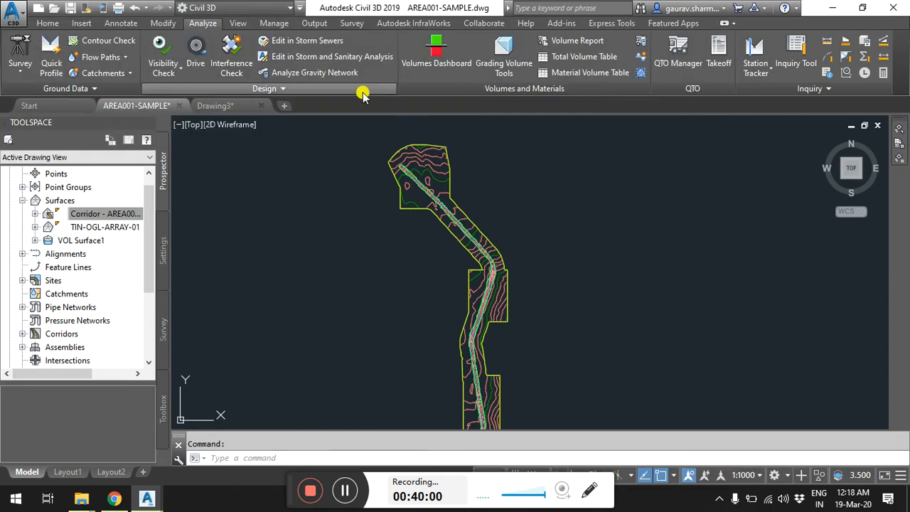
Reopen the Volumes Dashboard and review the adjusted cut, fill and net volumes, widening the net volume column.
click(421, 54)
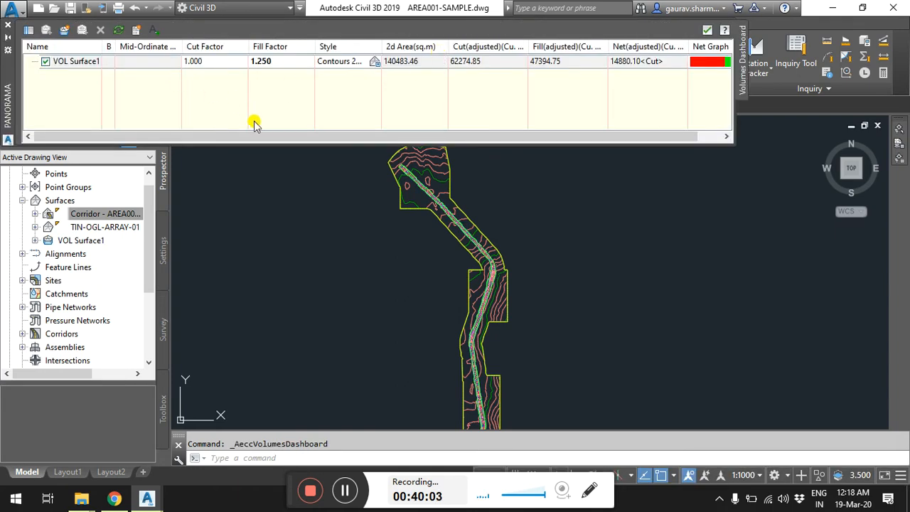
drag(264, 136, 373, 140)
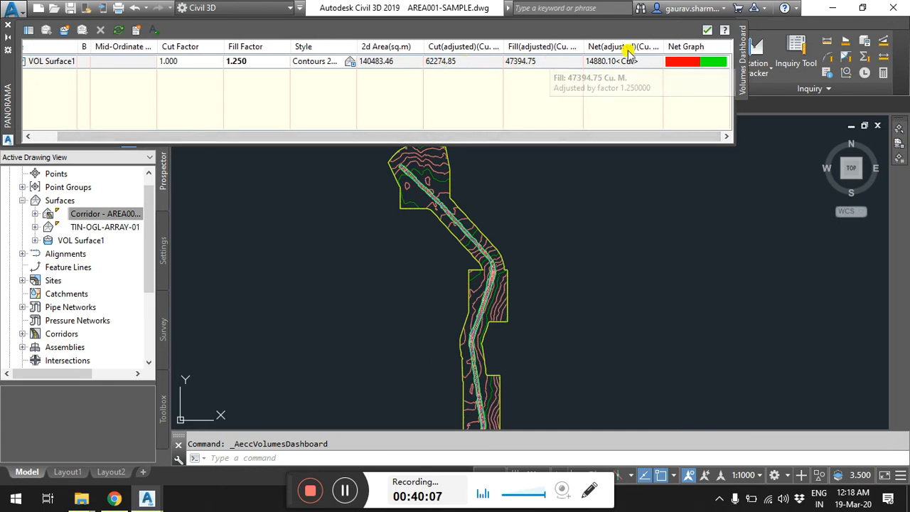
drag(688, 46, 691, 53)
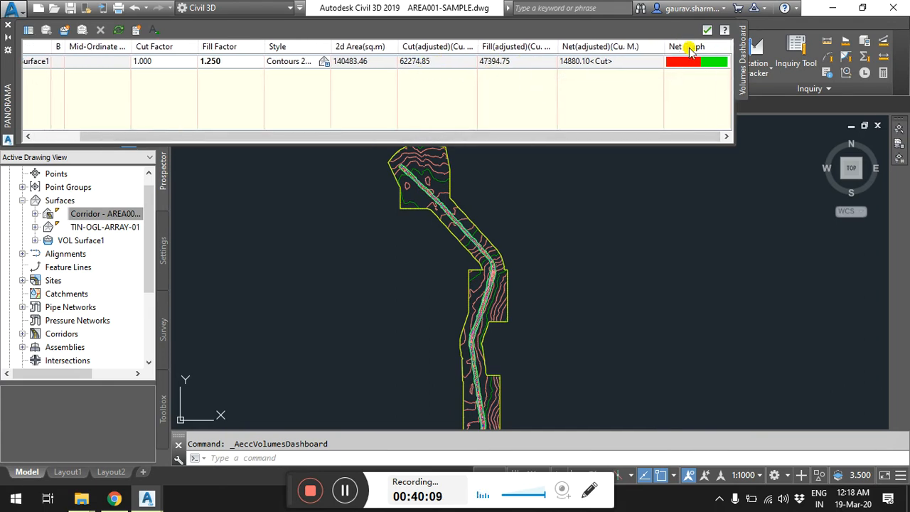
Close the Volumes Dashboard and examine the northern end of the access road corridor.
click(7, 25)
scroll(402, 240, down, 3)
scroll(402, 240, up, 6)
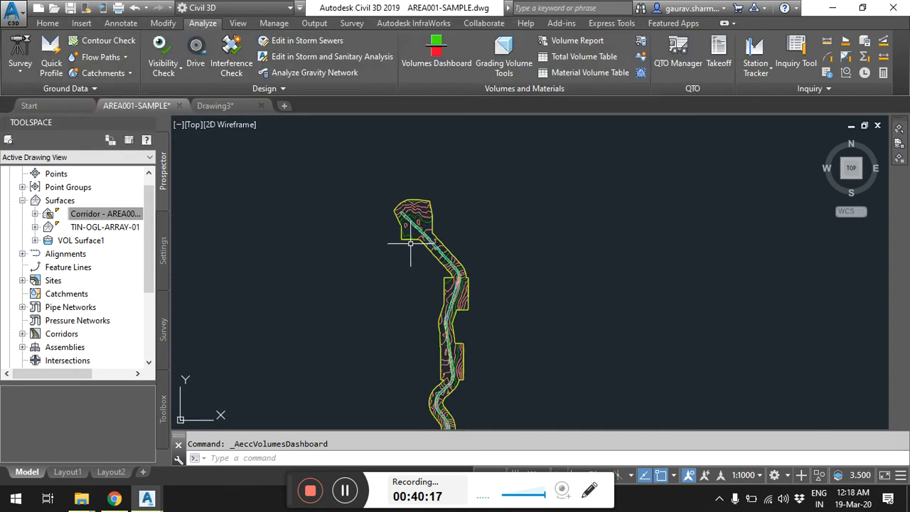
scroll(386, 164, down, 6)
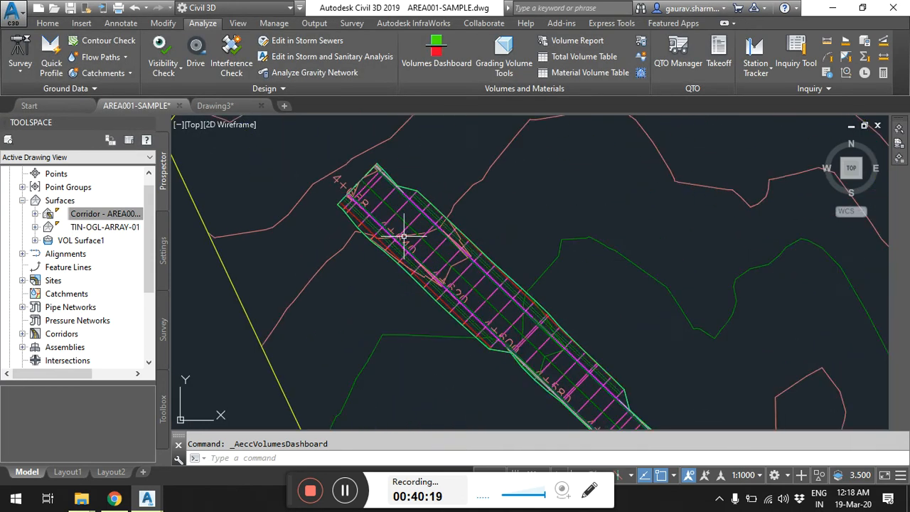
click(98, 215)
right_click(98, 215)
click(117, 218)
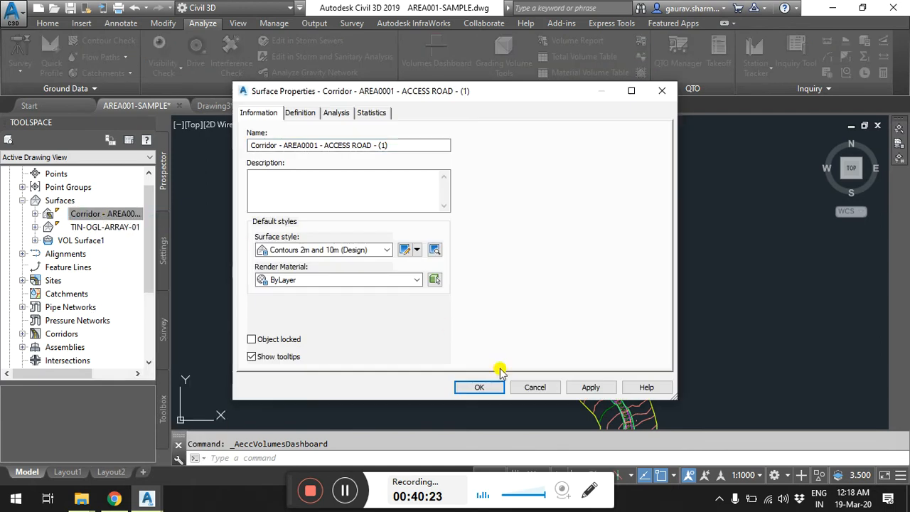
click(541, 386)
Change the surface style of VOL Surface1 to _No Display and apply it.
click(74, 241)
right_click(74, 243)
click(114, 200)
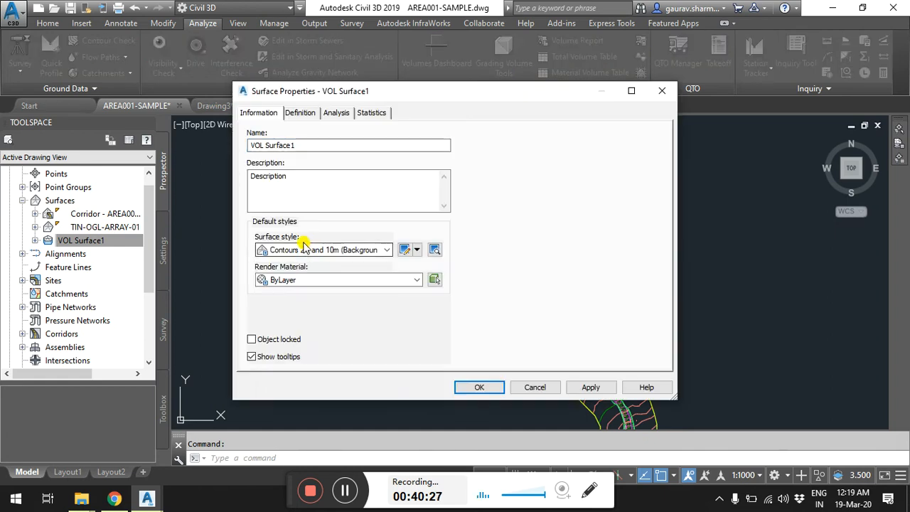
click(327, 250)
click(298, 264)
click(588, 389)
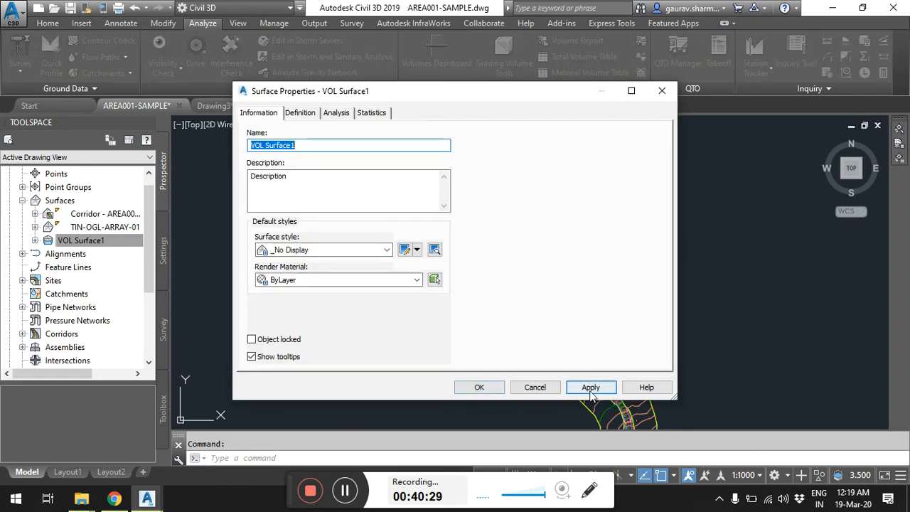
click(473, 387)
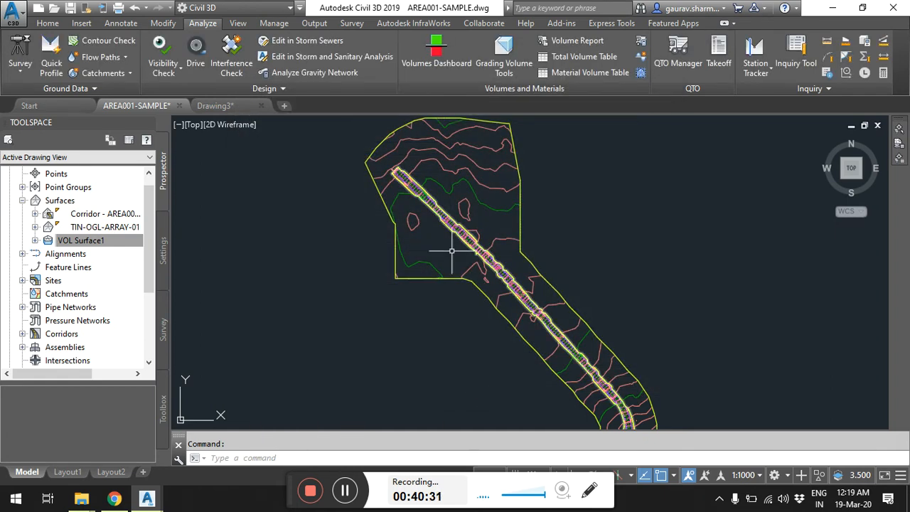
scroll(544, 296, down, 2)
middle_drag(544, 296, 542, 285)
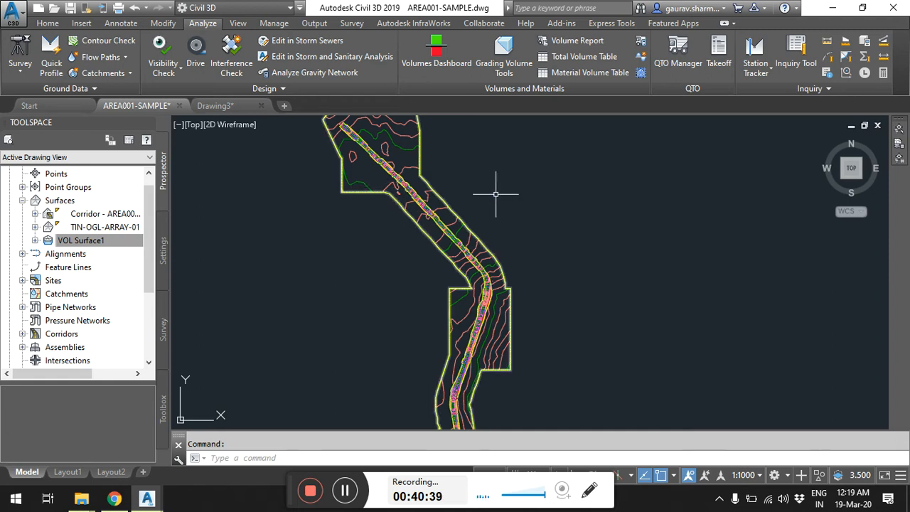
middle_drag(497, 192, 519, 232)
scroll(524, 223, down, 5)
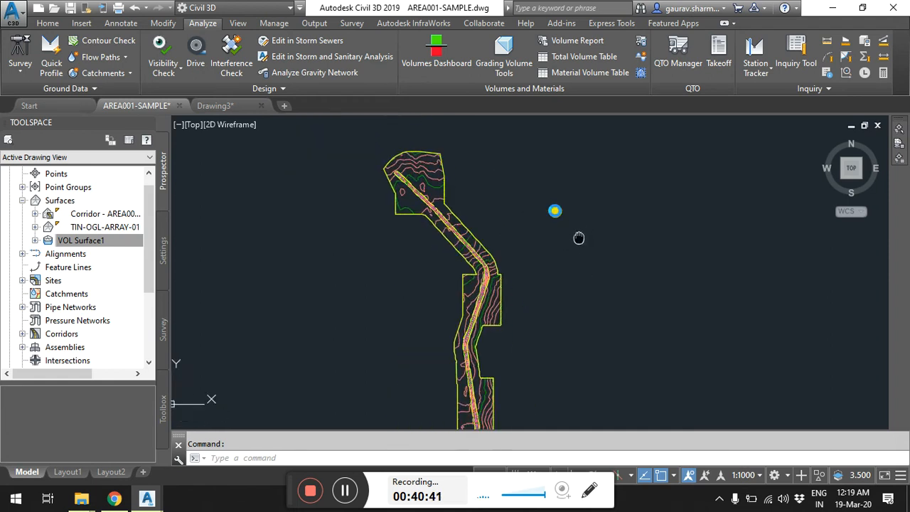
mouse_move(518, 269)
middle_down()
mouse_move(455, 355)
mouse_move(463, 187)
middle_up()
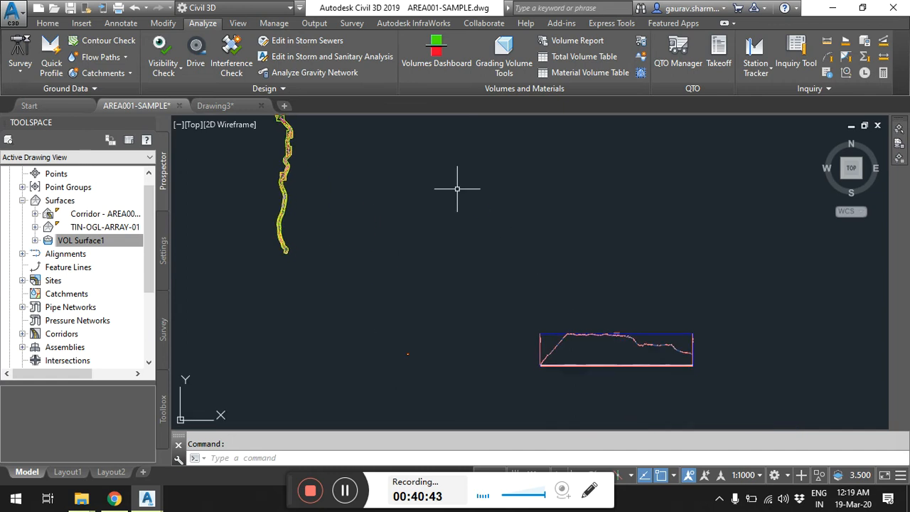
middle_drag(420, 260, 472, 282)
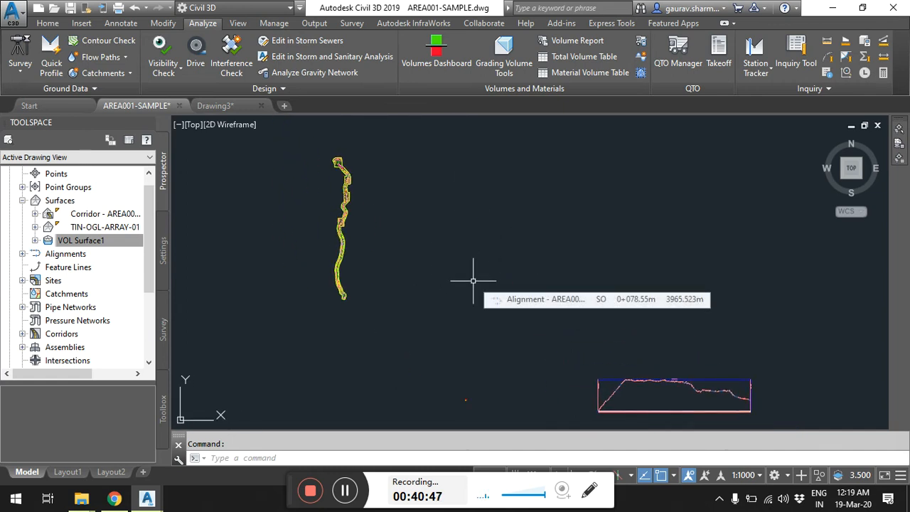
click(346, 491)
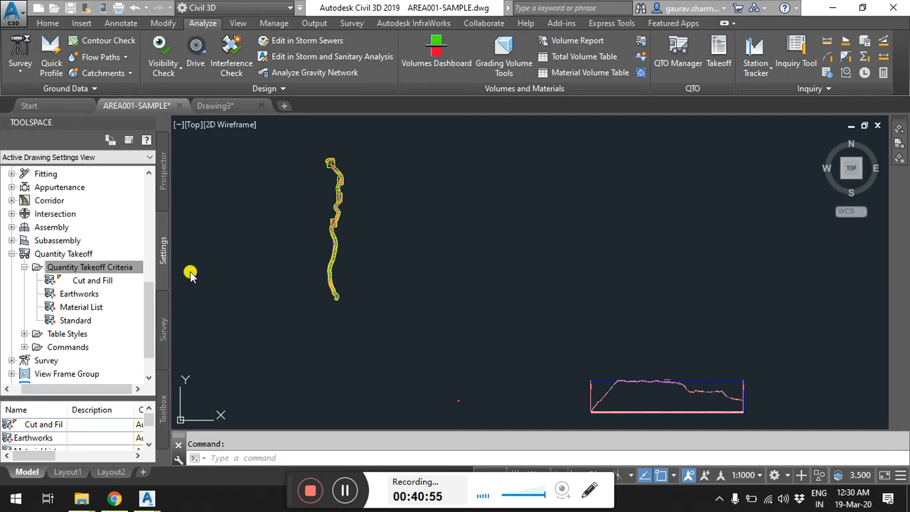
Start a new quantity takeoff criteria in the drawing's Quantity Takeoff settings.
right_click(108, 269)
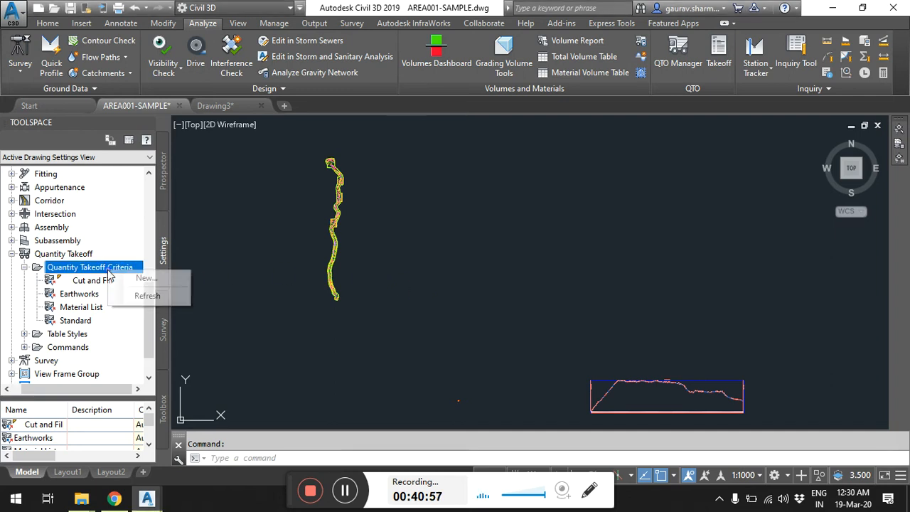
click(162, 245)
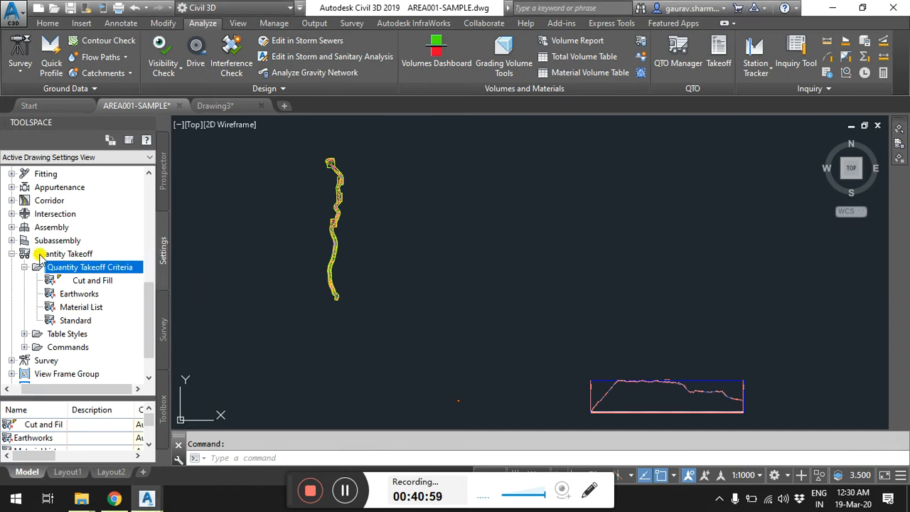
mouse_move(159, 310)
mouse_down()
mouse_move(159, 207)
mouse_move(160, 301)
mouse_up()
right_click(122, 293)
click(153, 297)
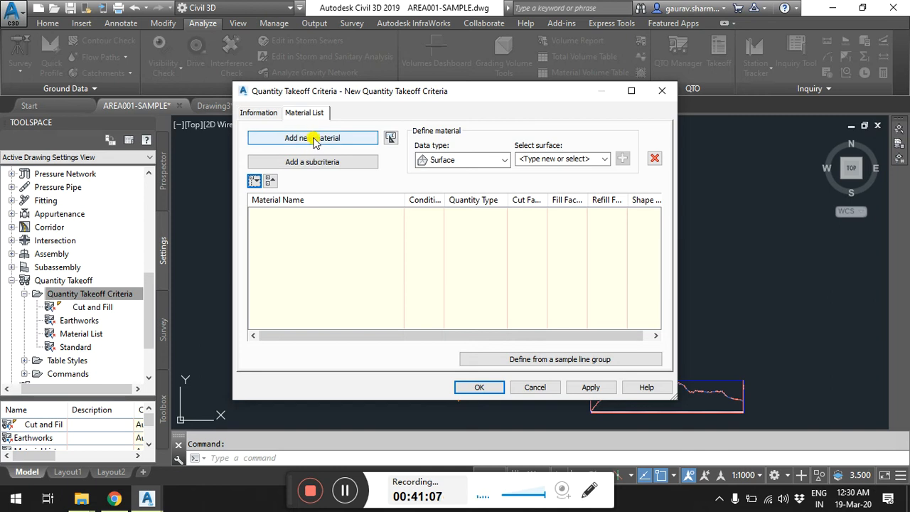
Add a new material to the takeoff criteria's material list and name it PAVE 1.
click(315, 140)
double_click(339, 214)
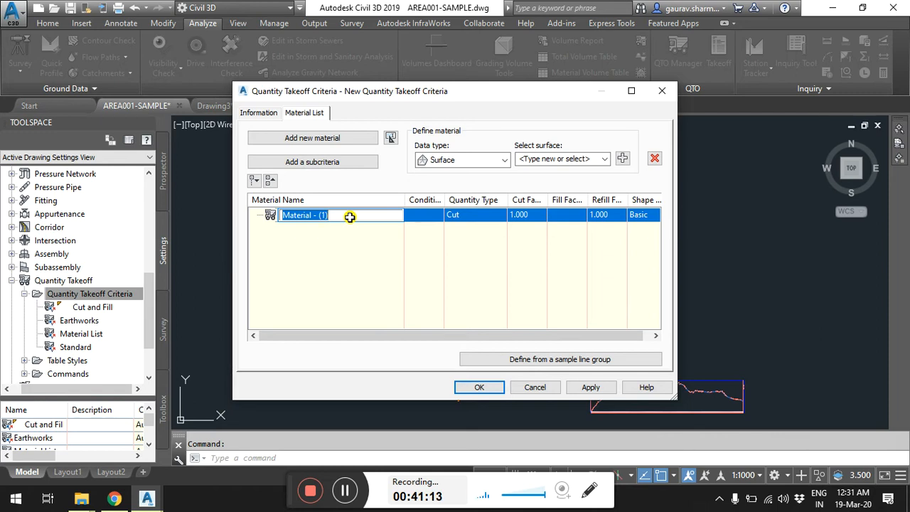
text(pAVE)
key(BackSpace)
key(BackSpace)
key(BackSpace)
key(BackSpace)
key(BackSpace)
text(PAVE 1)
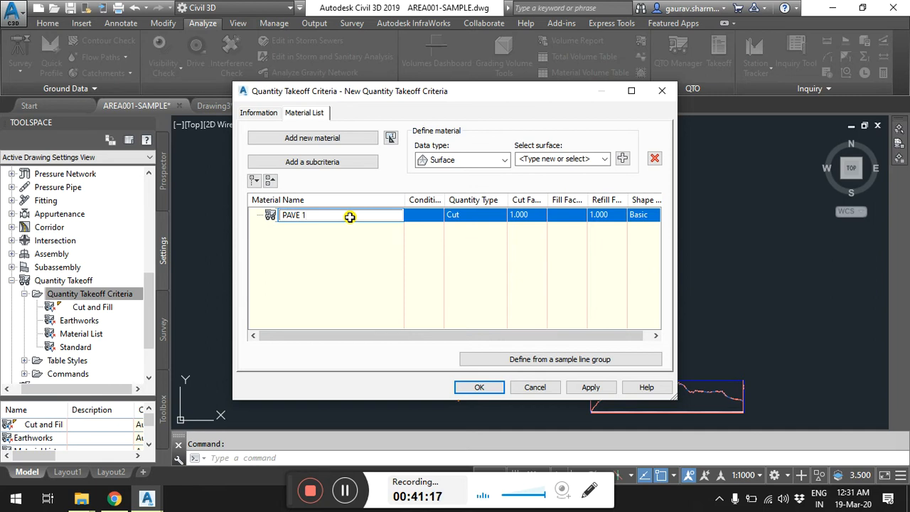
Set the quantity type of the PAVE 1 material to Structures.
click(477, 215)
click(477, 216)
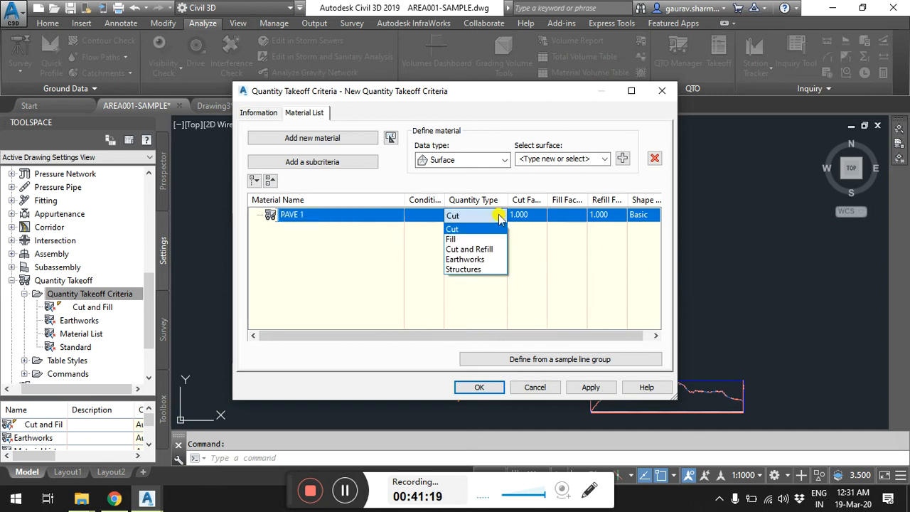
click(476, 270)
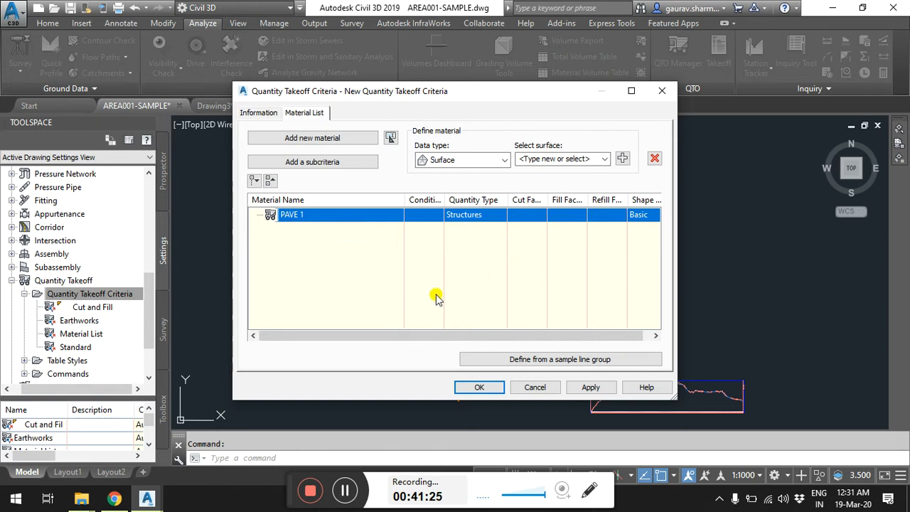
Widen the criteria dialog and look through the material section styles available for PAVE 1.
drag(430, 335, 517, 347)
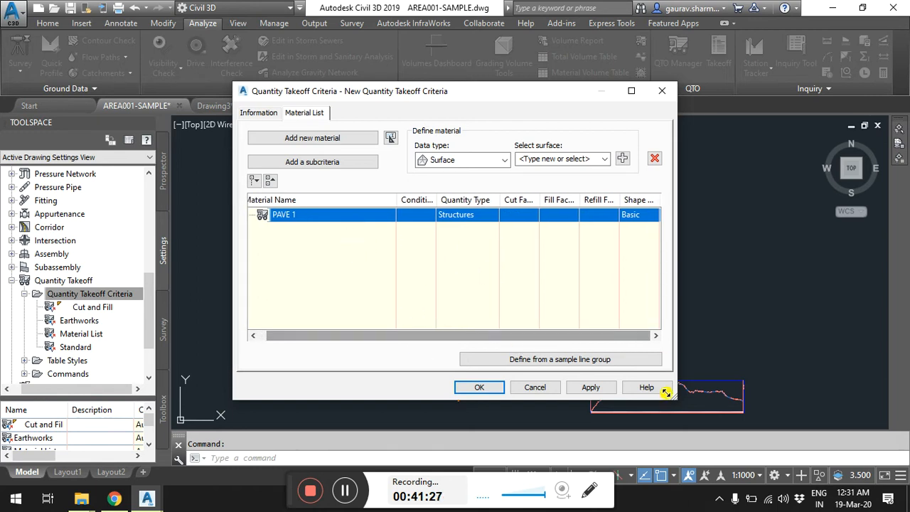
drag(675, 398, 790, 415)
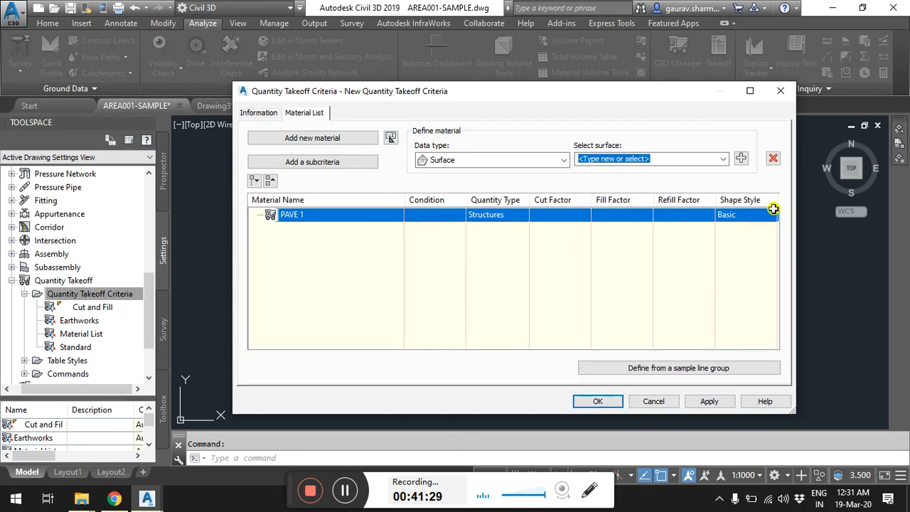
click(753, 216)
click(501, 240)
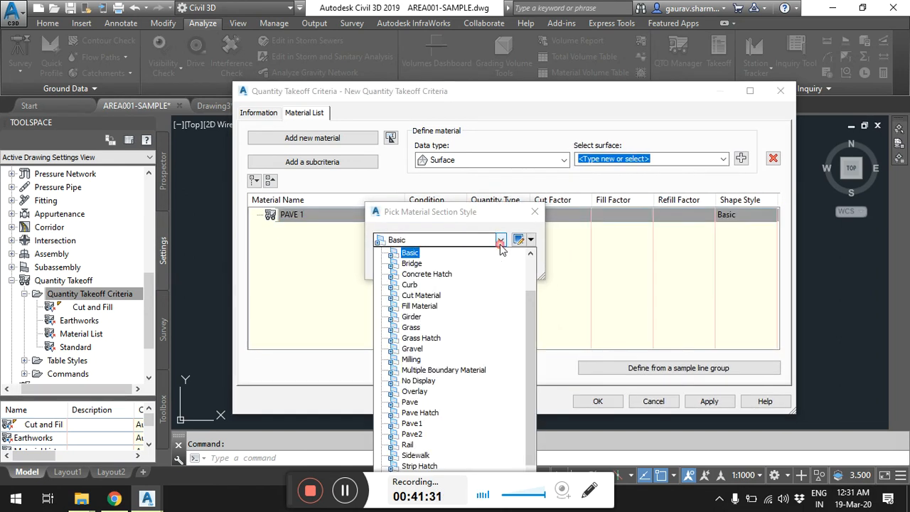
click(501, 242)
click(459, 264)
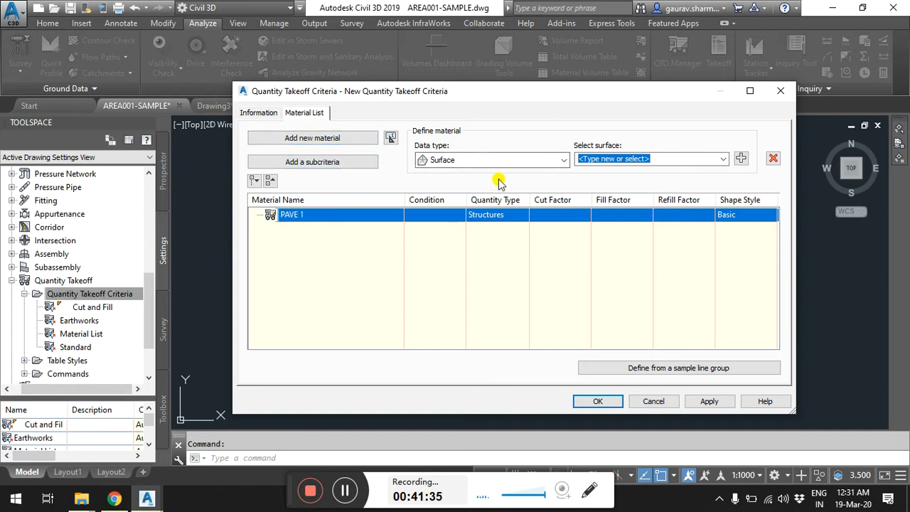
Set the data type defining PAVE 1 to Corridor Shape and open the choice of corridor shapes.
click(563, 163)
click(458, 185)
click(609, 159)
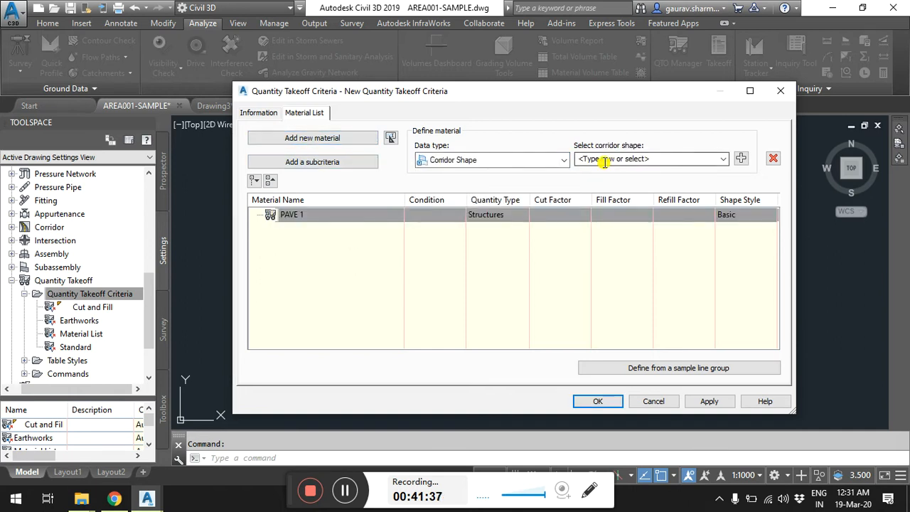
click(723, 159)
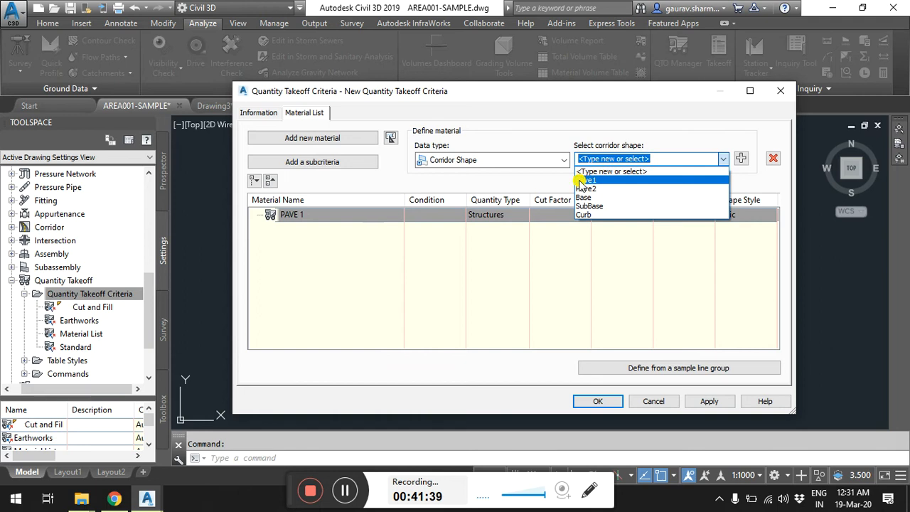
Add the Pave1 corridor shape to the PAVE 1 material with the Include condition.
click(579, 181)
click(741, 158)
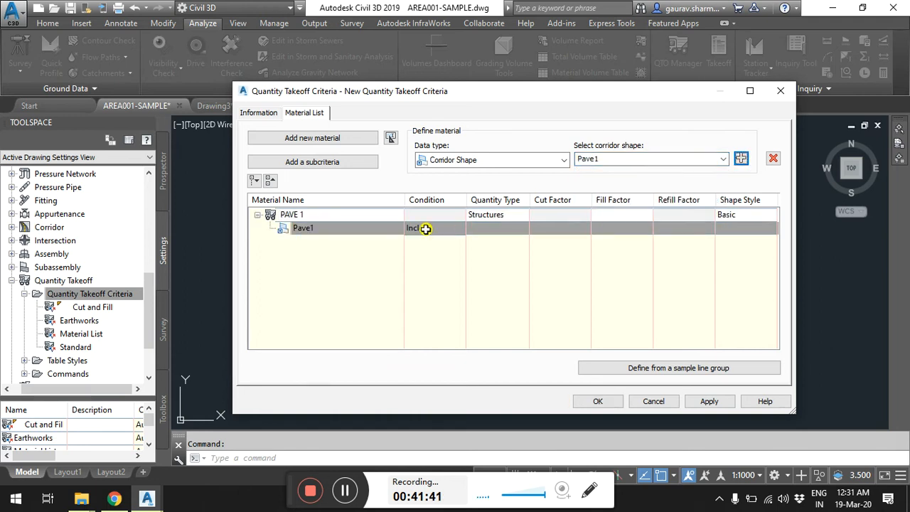
click(437, 228)
click(438, 228)
click(432, 225)
Add a material named PAVE 2 with quantity type Structures and assign the Pave2 corridor shape to it.
click(316, 137)
click(340, 244)
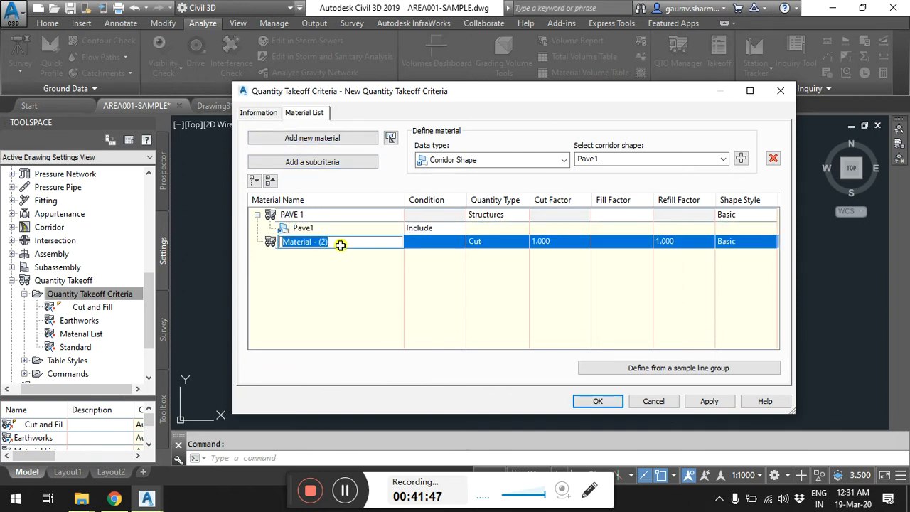
text(PAVE 2)
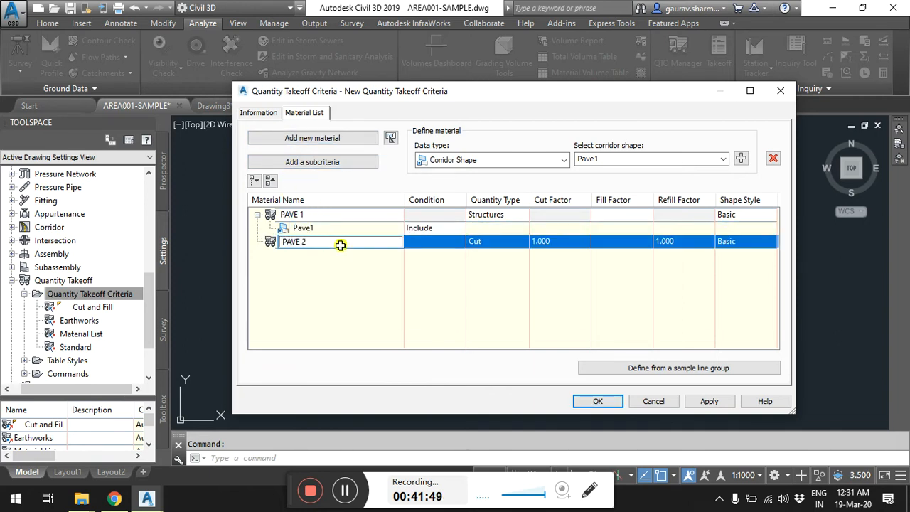
click(335, 269)
click(487, 245)
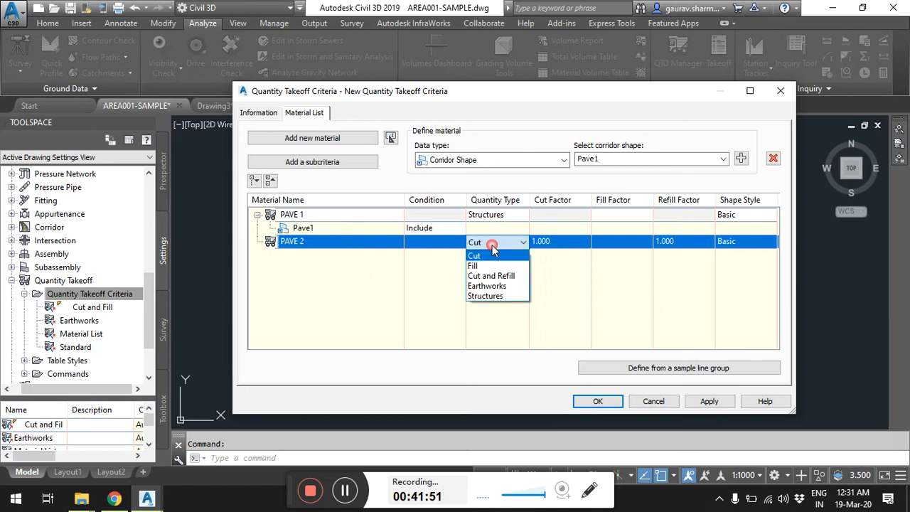
click(500, 301)
click(723, 159)
click(612, 190)
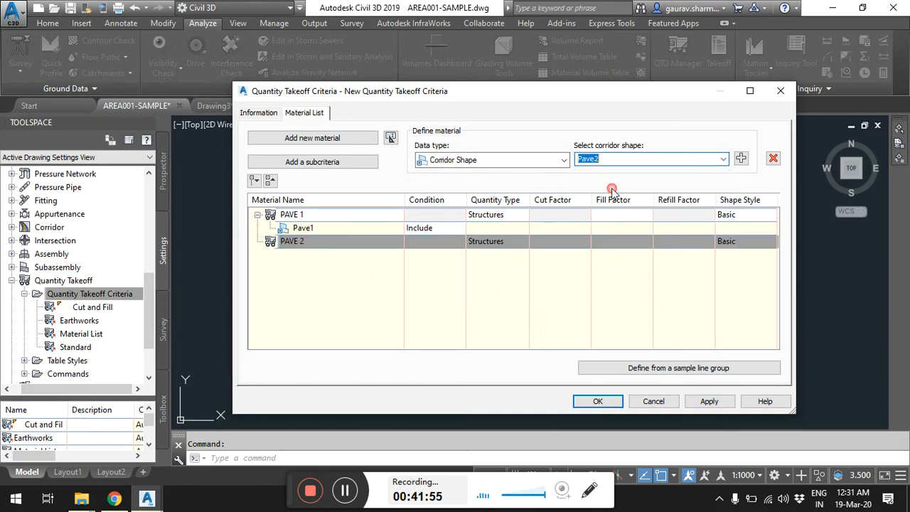
click(740, 158)
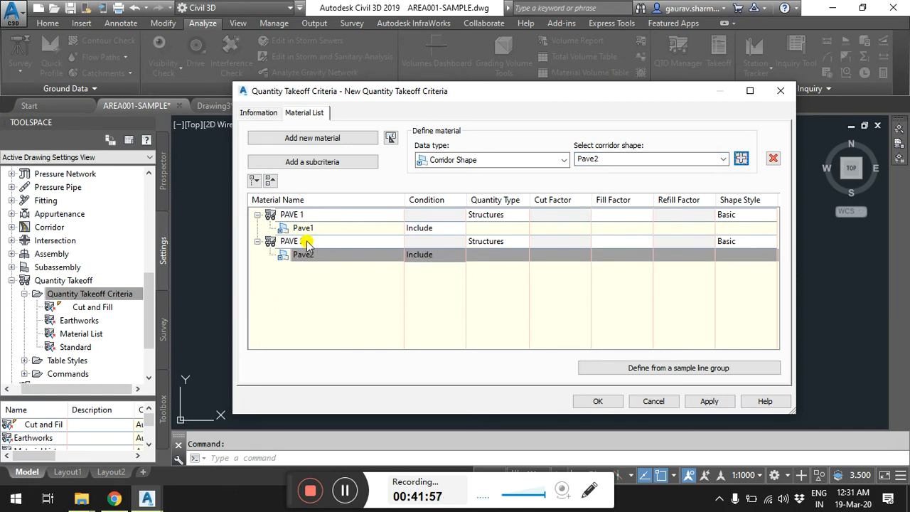
Add a material named BASE with quantity type Structures and assign the Base corridor shape to it.
click(321, 139)
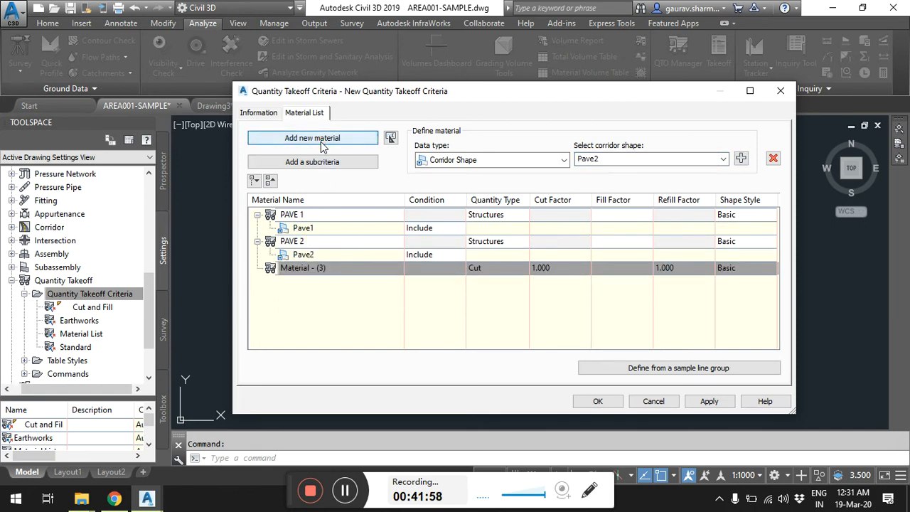
click(351, 264)
text(BASE)
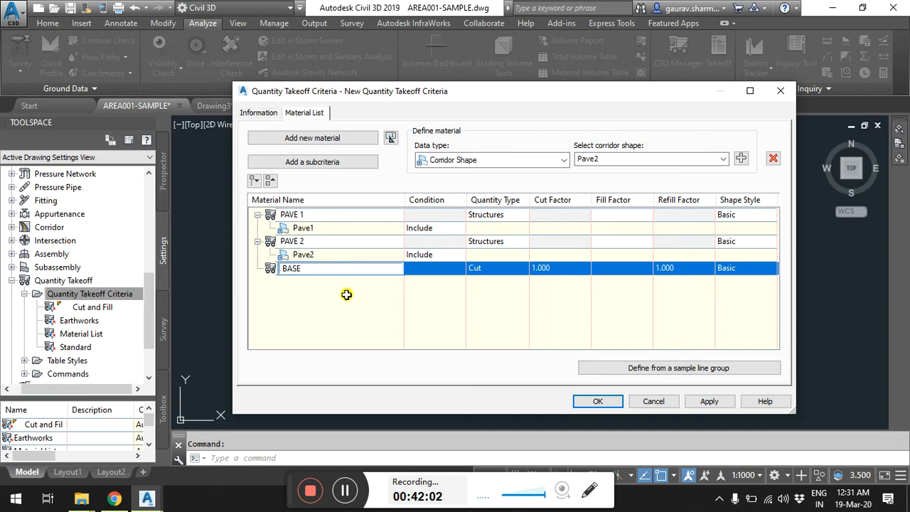
key(Return)
click(493, 267)
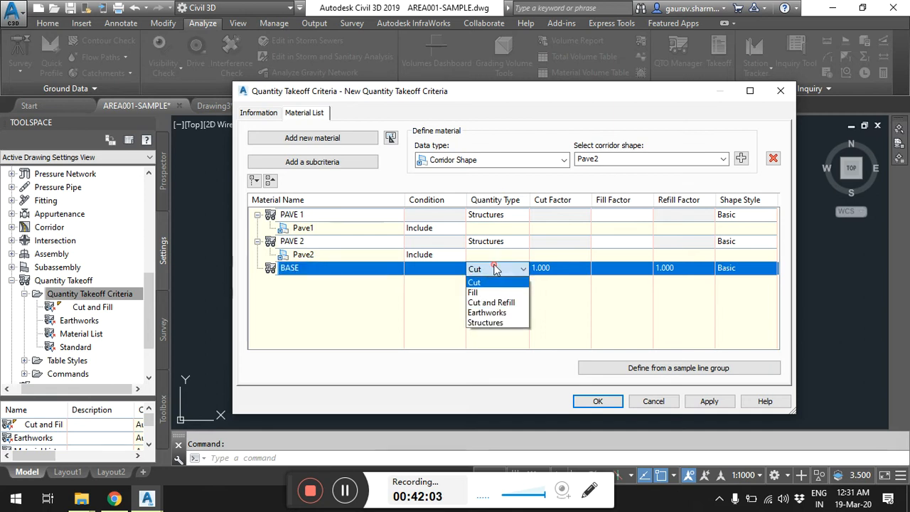
click(493, 321)
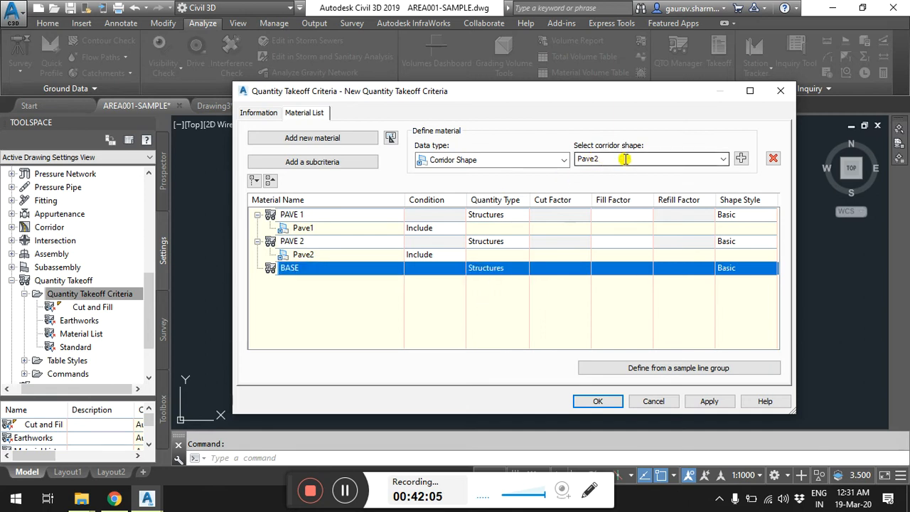
click(722, 158)
click(585, 197)
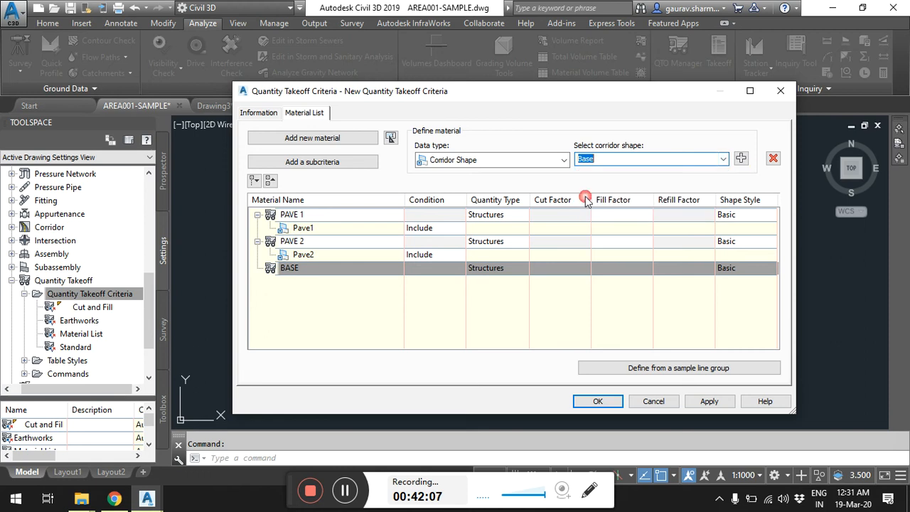
click(741, 158)
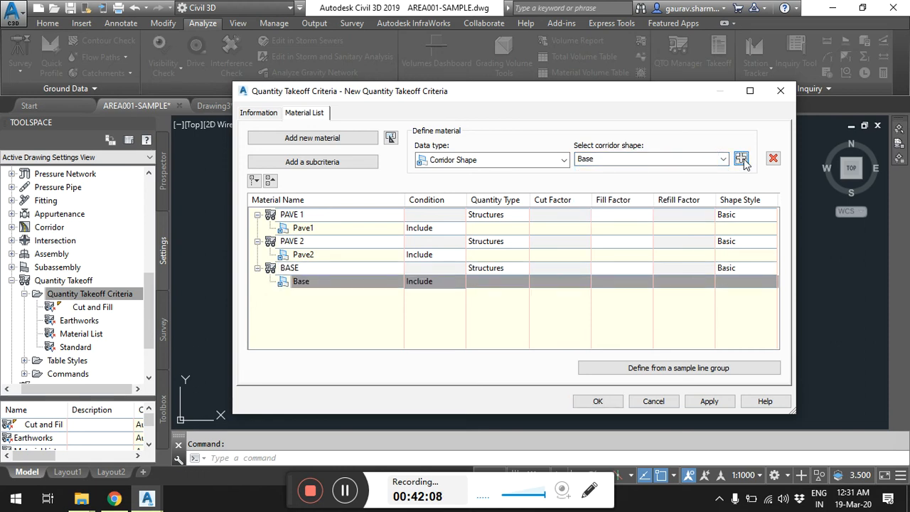
Add a material named SUB BASE with quantity type Structures and assign the SubBase corridor shape to it.
click(323, 139)
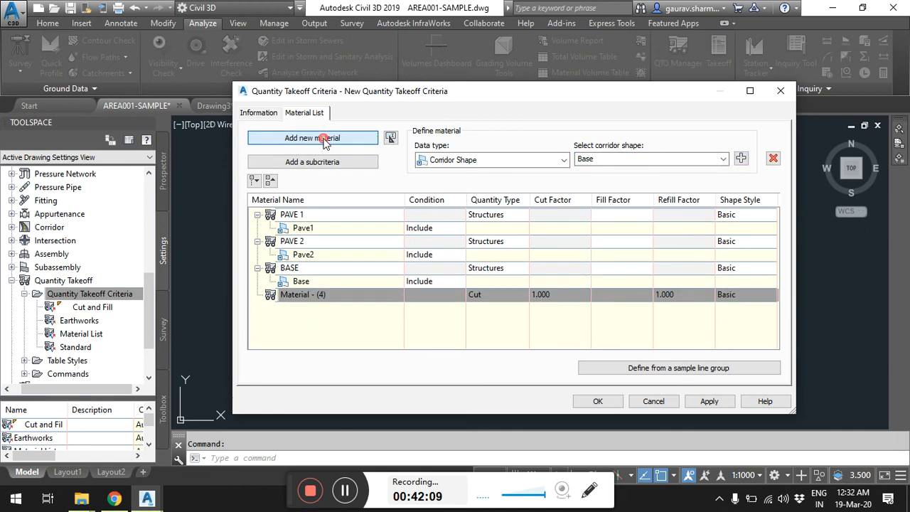
double_click(336, 293)
text(SUB BASE)
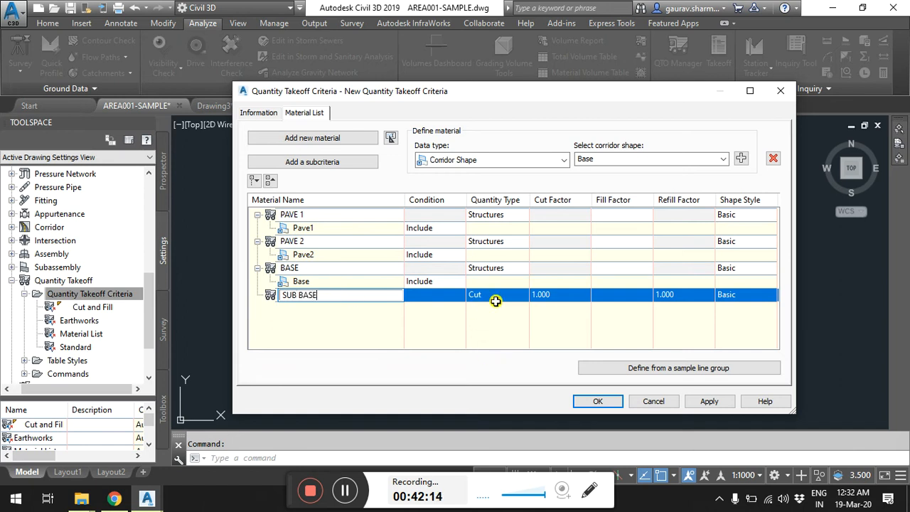
click(496, 301)
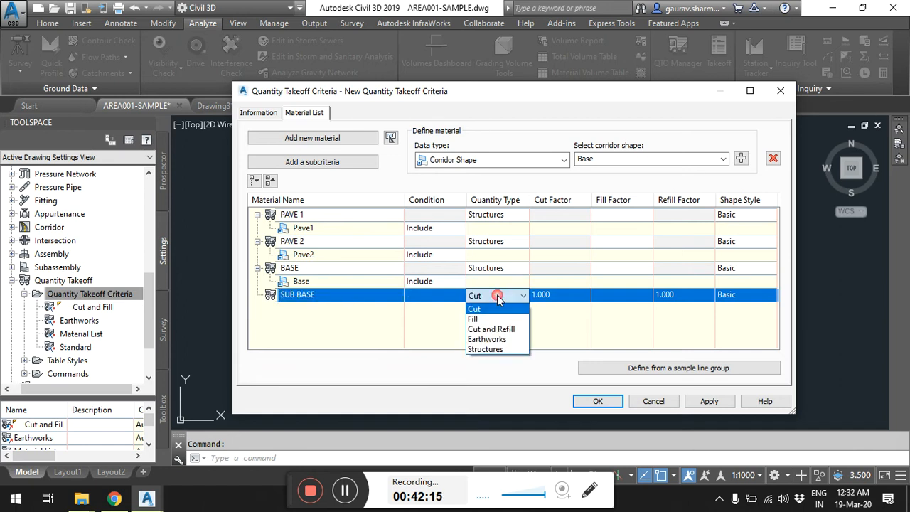
click(495, 351)
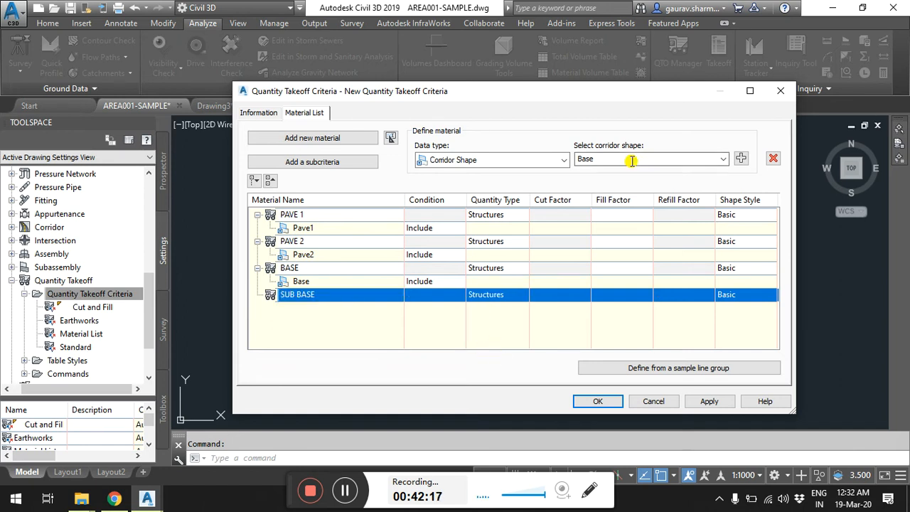
click(722, 159)
click(599, 206)
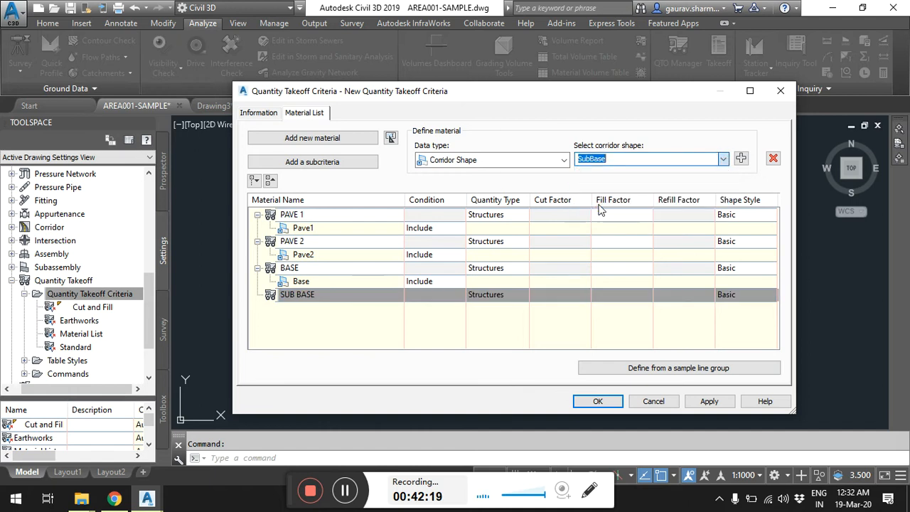
click(741, 157)
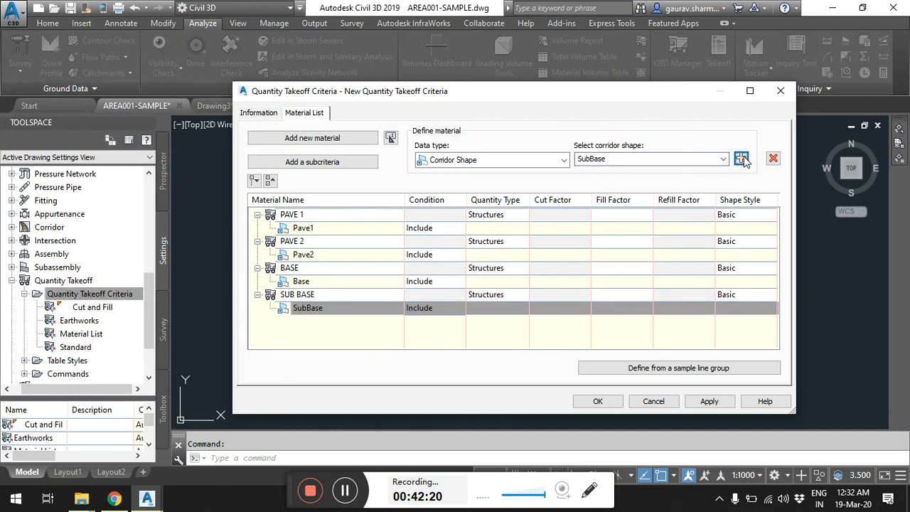
Add a material named CURB to the material list and set its quantity type to Structures.
click(310, 135)
click(352, 321)
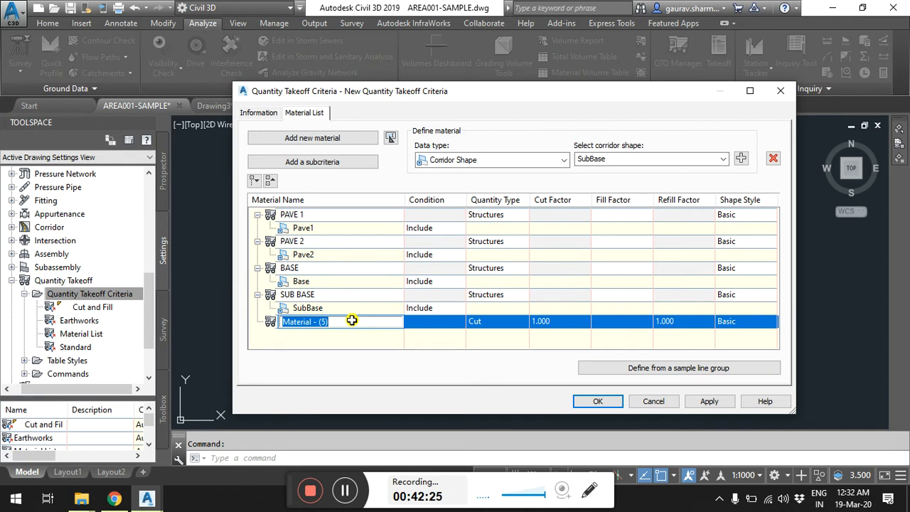
click(723, 158)
click(723, 159)
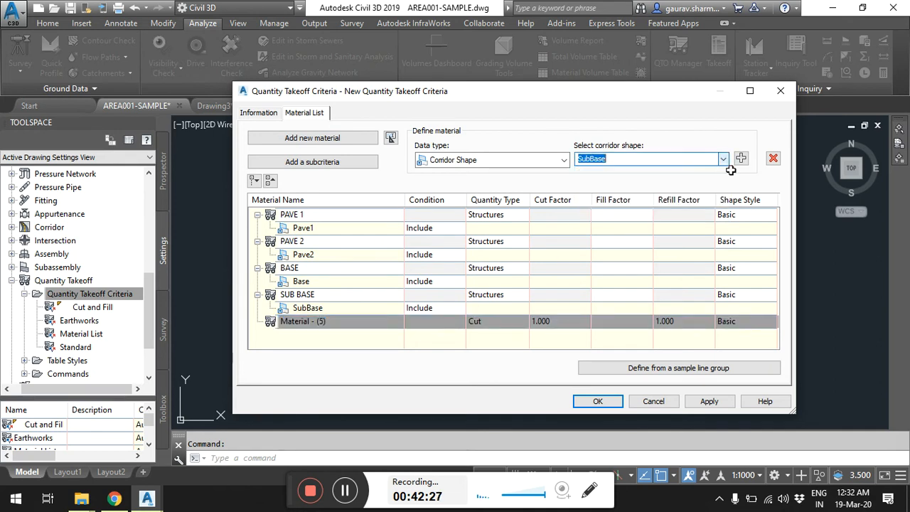
click(343, 320)
text(CURB)
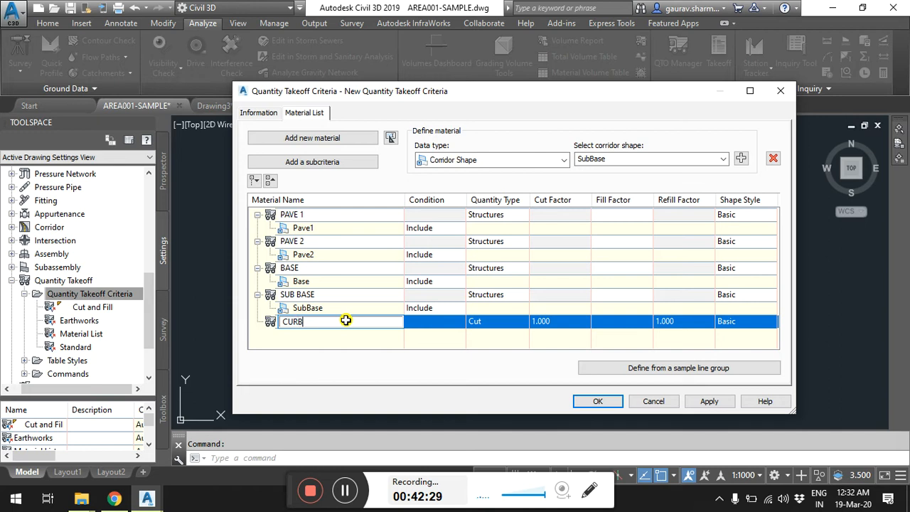
key(Return)
click(493, 320)
click(491, 375)
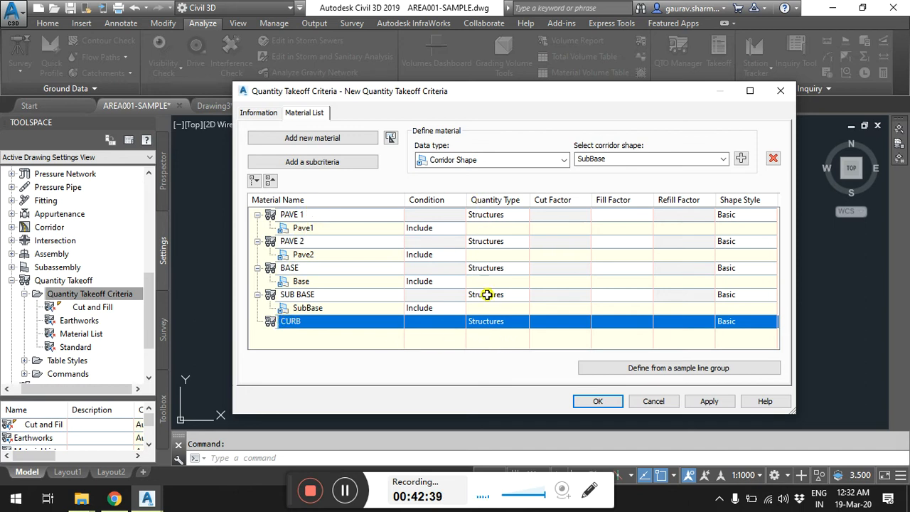
click(496, 321)
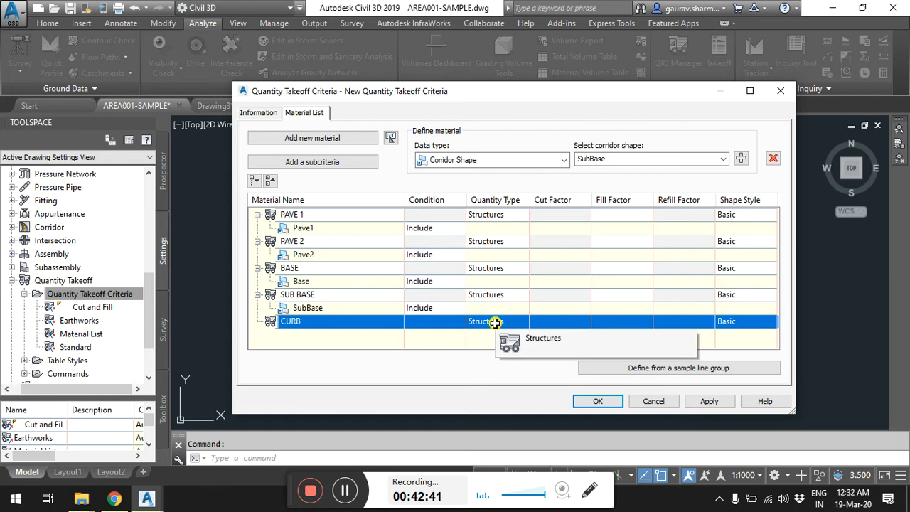
click(490, 322)
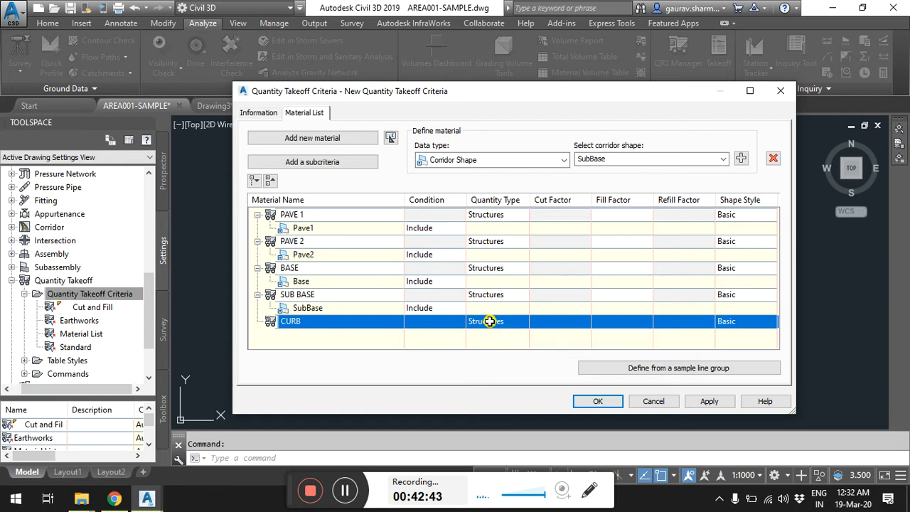
click(490, 321)
click(489, 321)
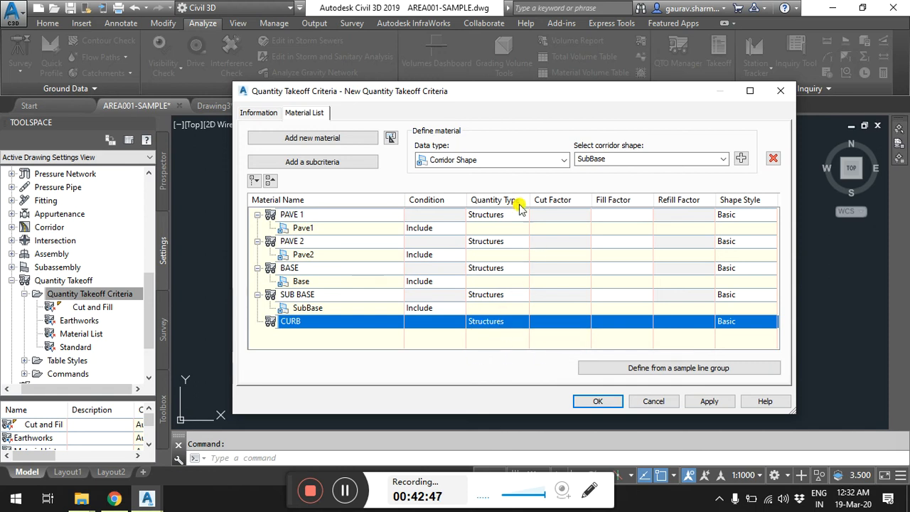
Assign the Curb corridor shape to the CURB material.
click(722, 159)
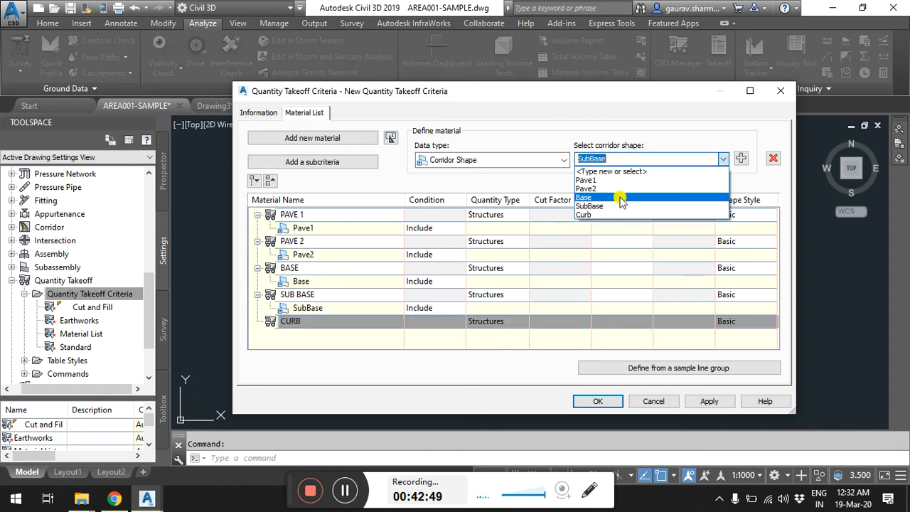
click(607, 215)
click(740, 159)
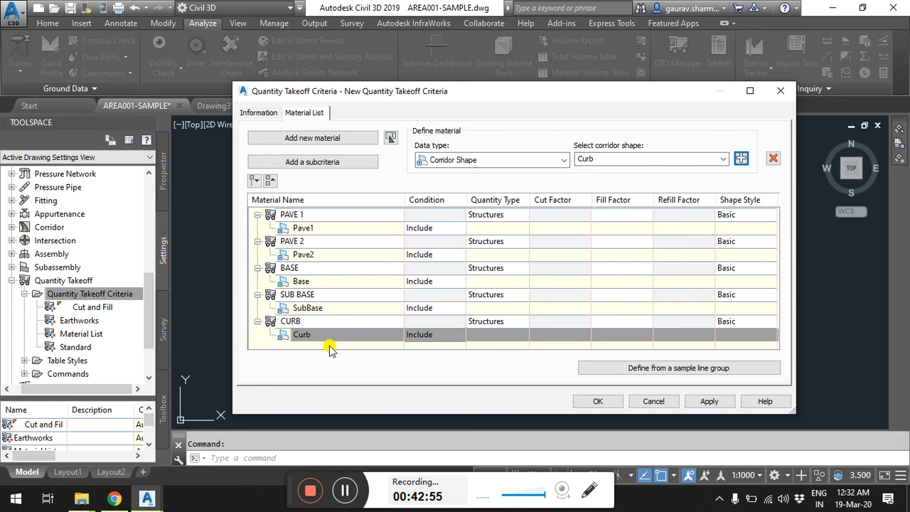
Add a material named DAYLIGHT CUT to the material list with Cut as its quantity type.
click(316, 142)
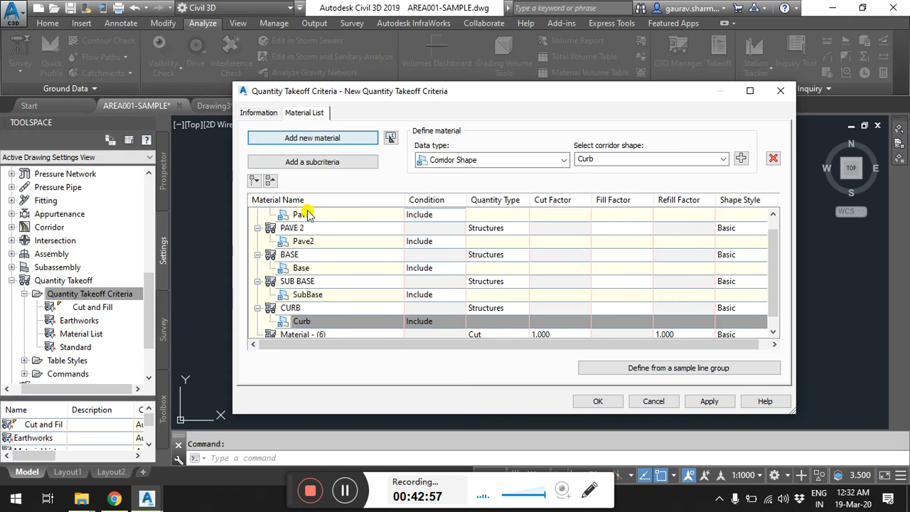
drag(768, 258, 769, 286)
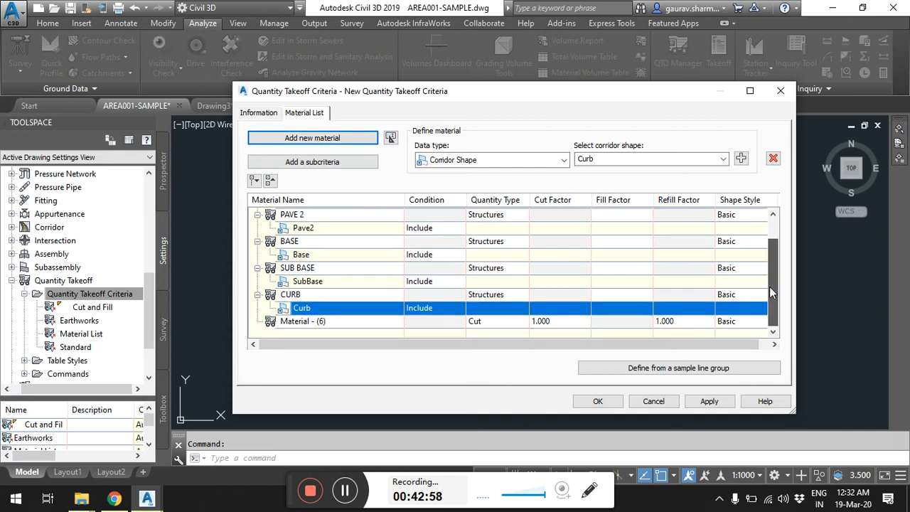
click(367, 321)
click(367, 322)
text(DAYLIGHT CUT)
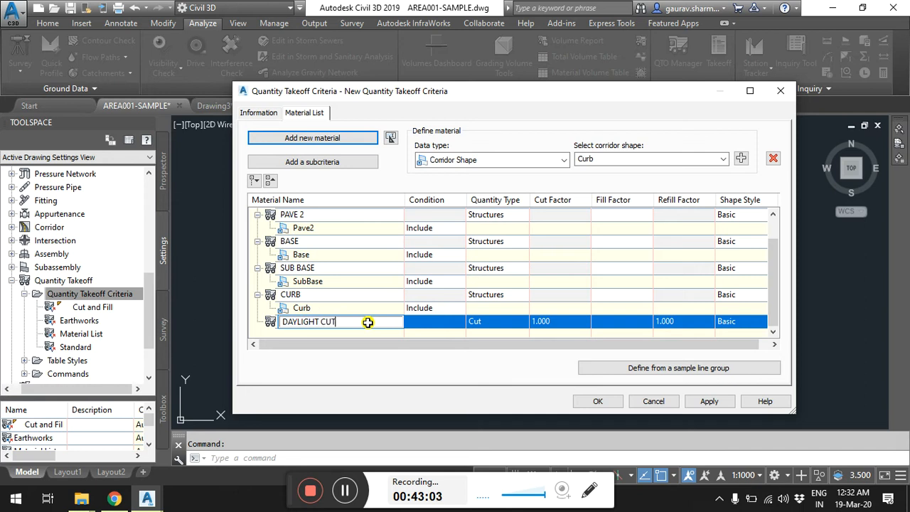
key(Return)
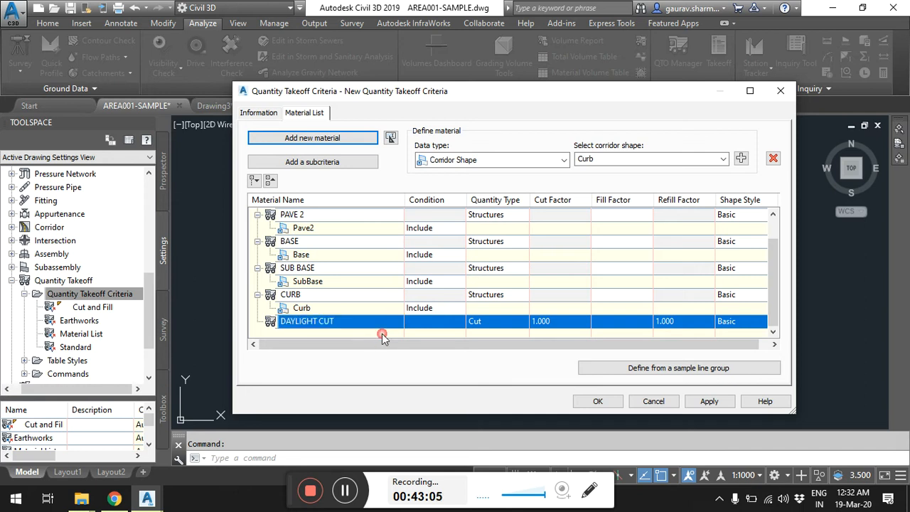
click(496, 324)
click(513, 323)
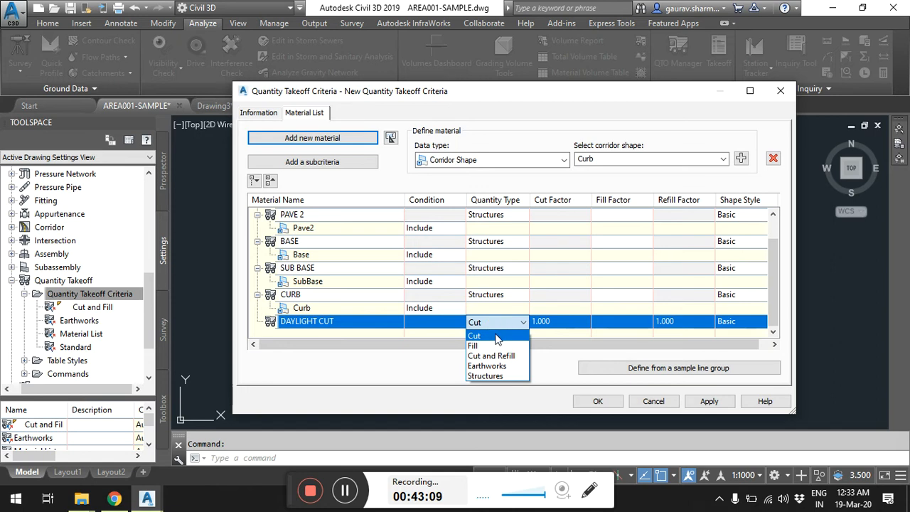
click(495, 336)
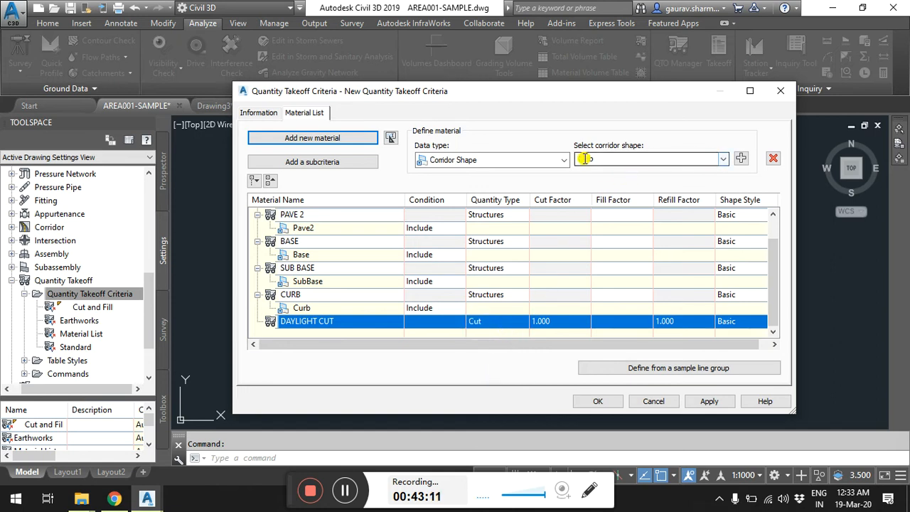
Set the data type for defining the DAYLIGHT CUT material to Surface and view the available surfaces.
click(563, 159)
click(462, 185)
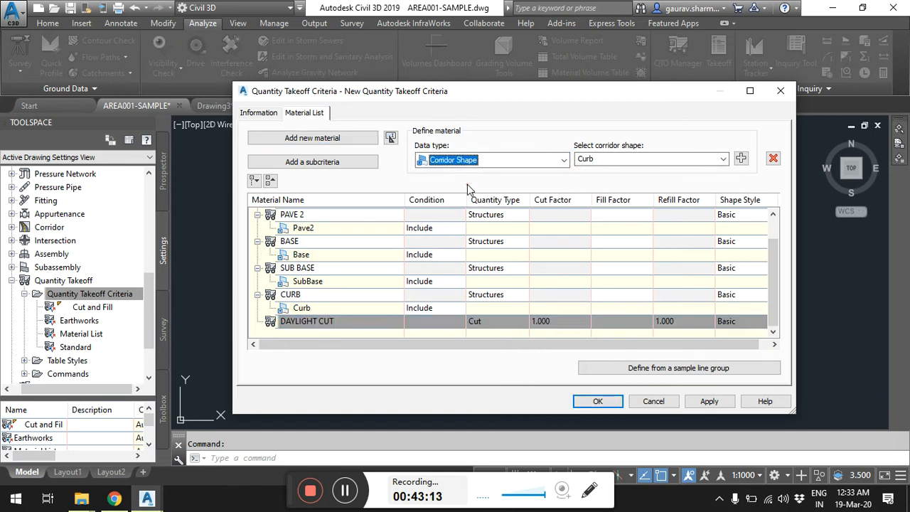
click(723, 159)
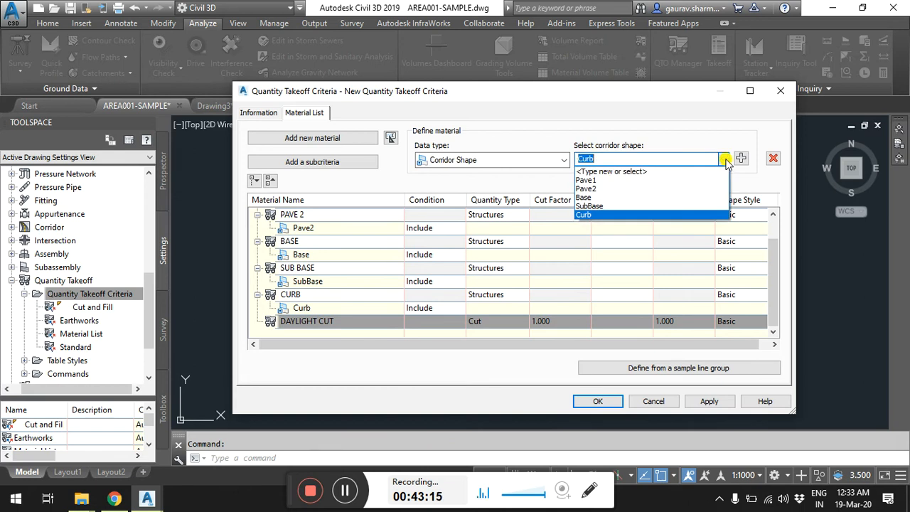
click(725, 159)
click(563, 160)
click(461, 177)
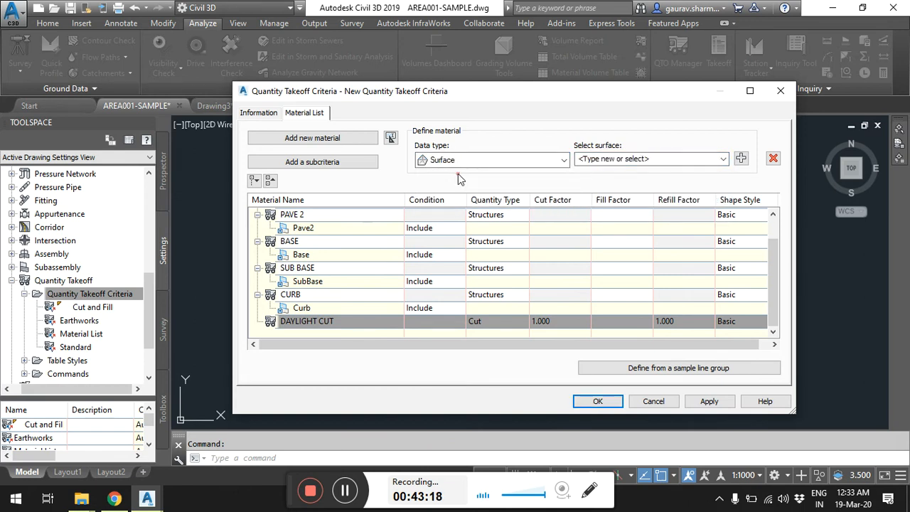
click(722, 159)
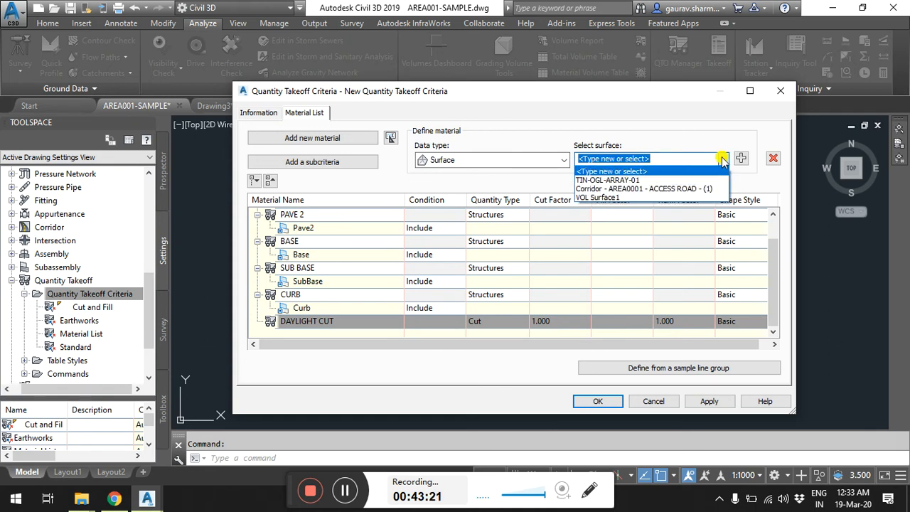
click(663, 171)
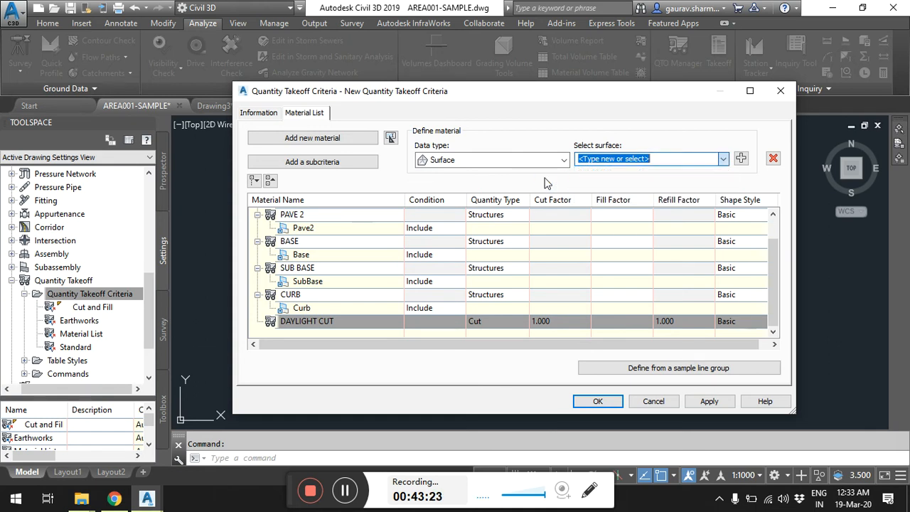
Try defining DAYLIGHT CUT with the Earthworks quantity type and VOL Surface1 as its Base surface.
click(512, 320)
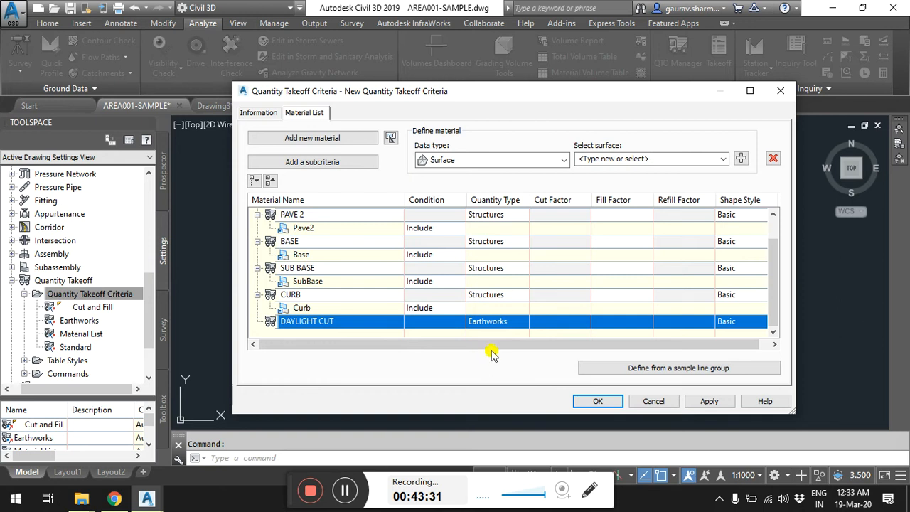
click(564, 160)
click(565, 161)
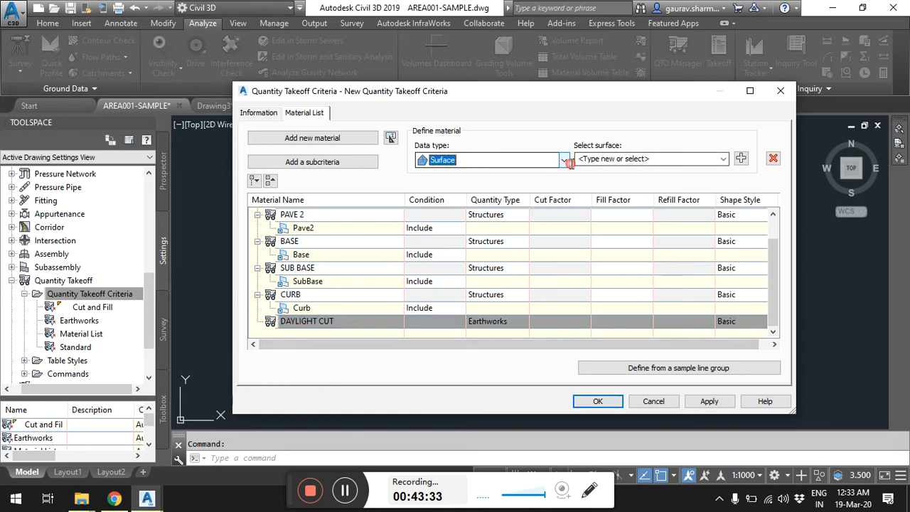
click(719, 158)
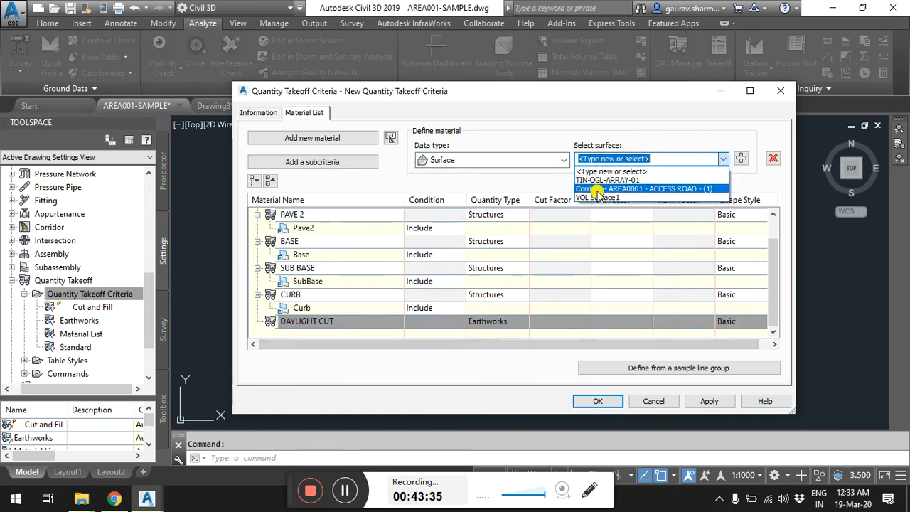
click(597, 198)
click(741, 158)
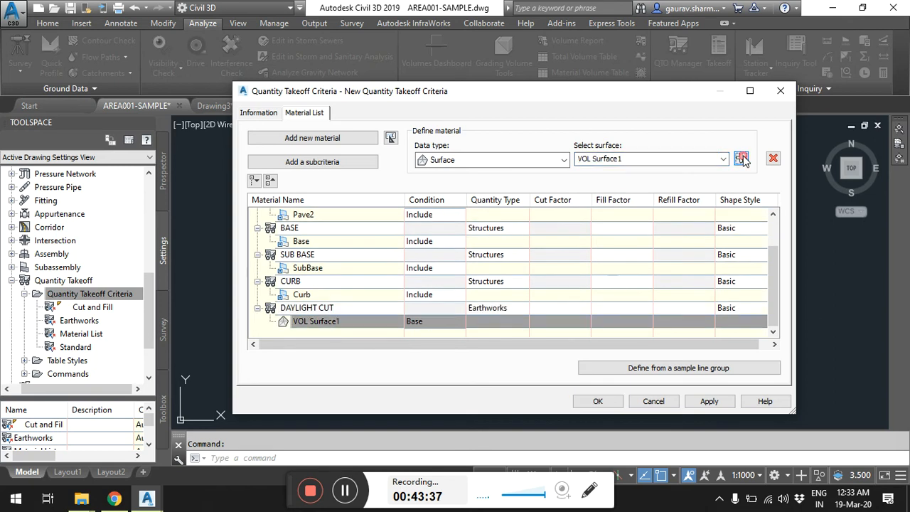
click(433, 320)
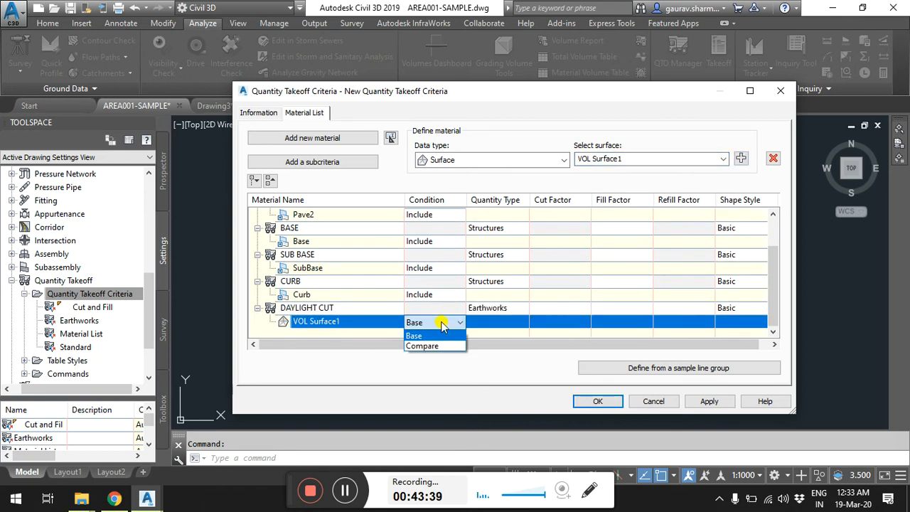
click(441, 321)
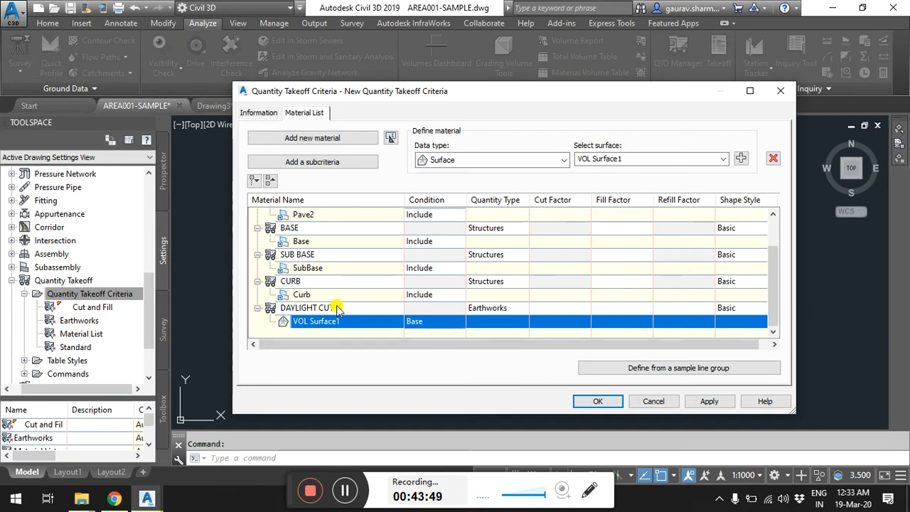
Set DAYLIGHT CUT's quantity type back to Cut and remove VOL Surface1 from the material.
click(359, 312)
click(468, 314)
click(469, 308)
click(480, 320)
click(328, 322)
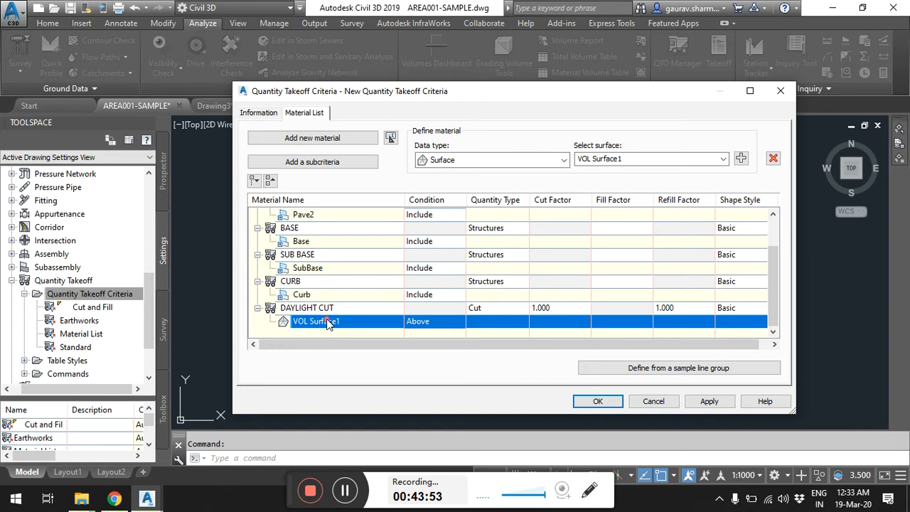
click(773, 158)
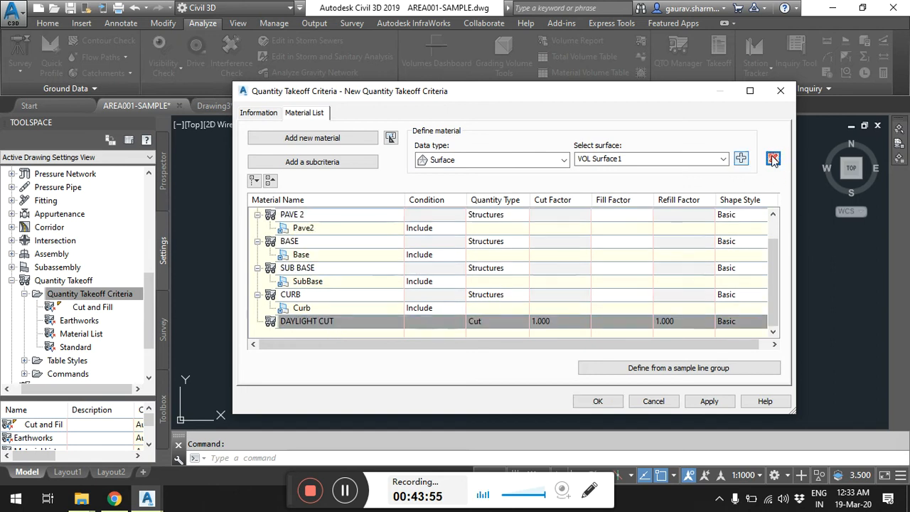
Add the TIN-OGL-ARRAY-01 surface to DAYLIGHT CUT and set its condition to Below.
click(722, 159)
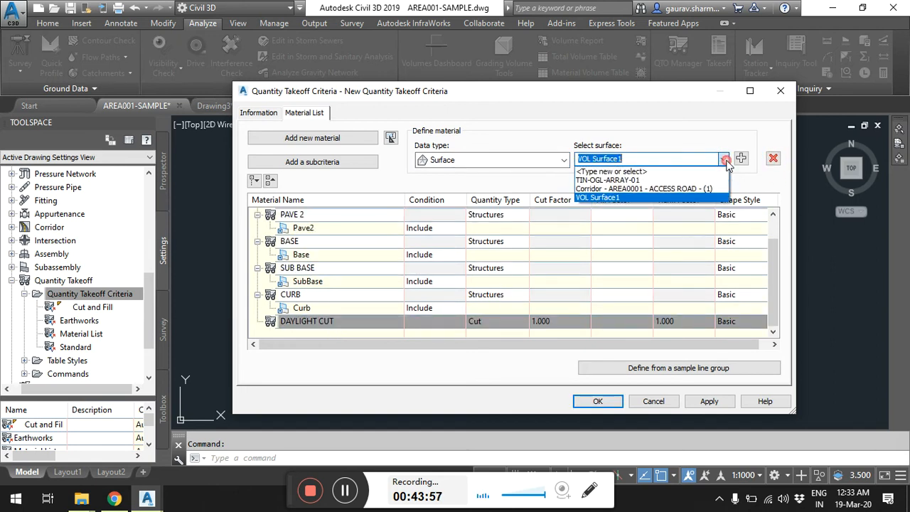
click(606, 180)
click(741, 157)
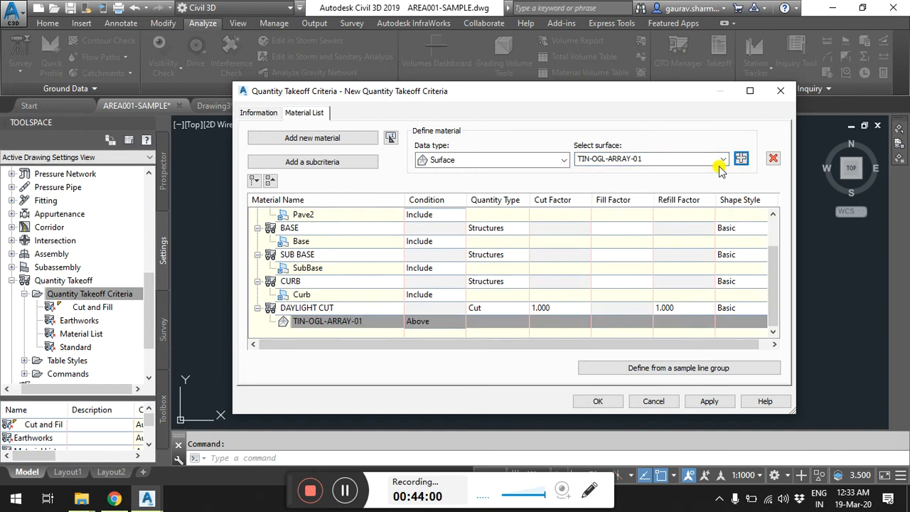
click(461, 318)
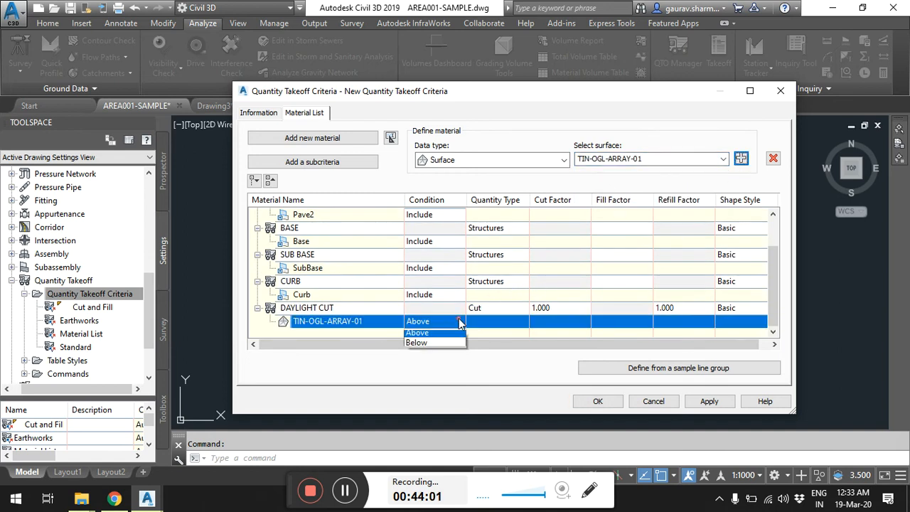
click(419, 345)
Add the Corridor - AREA0001 - ACCESS ROAD - (1) surface to DAYLIGHT CUT with condition Above, and set the material's quantity type to Fill.
click(664, 159)
click(622, 172)
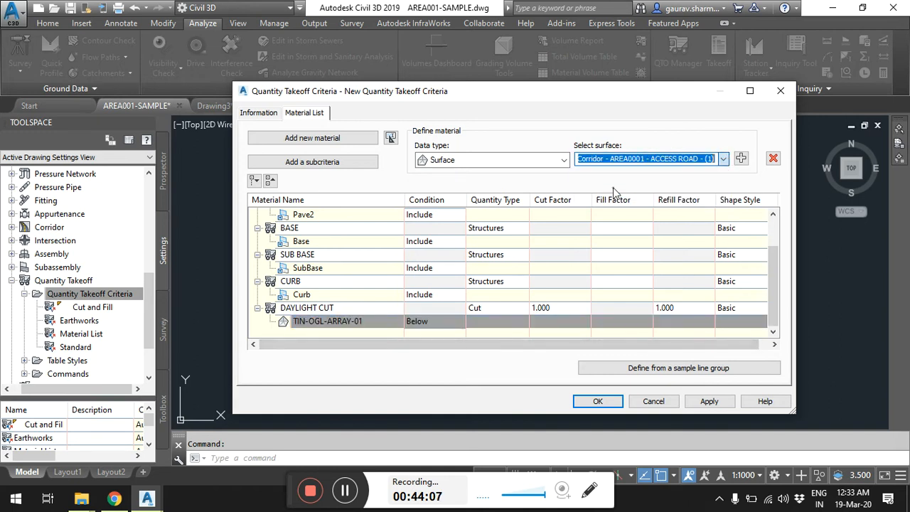
click(740, 159)
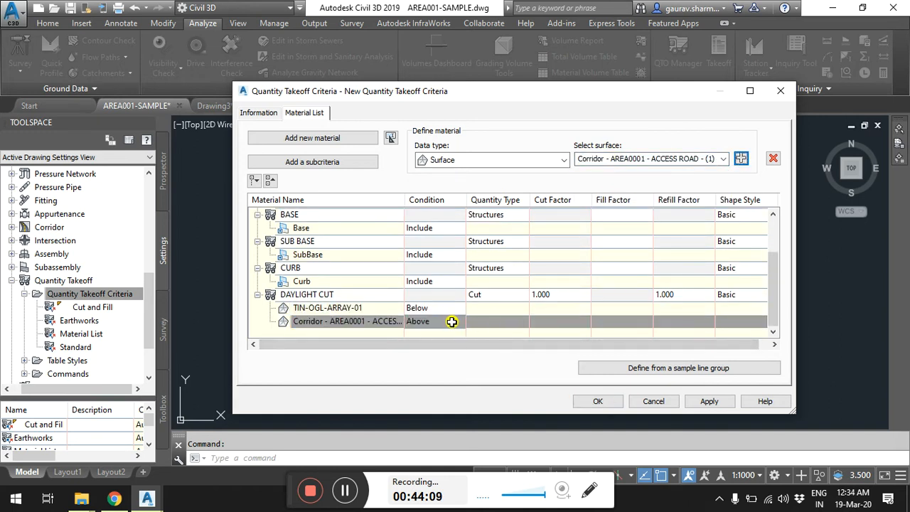
click(774, 332)
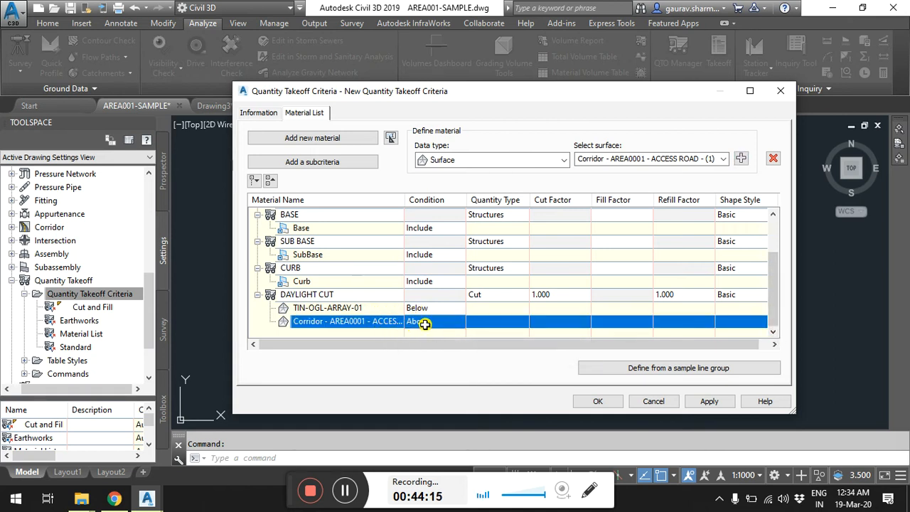
click(501, 294)
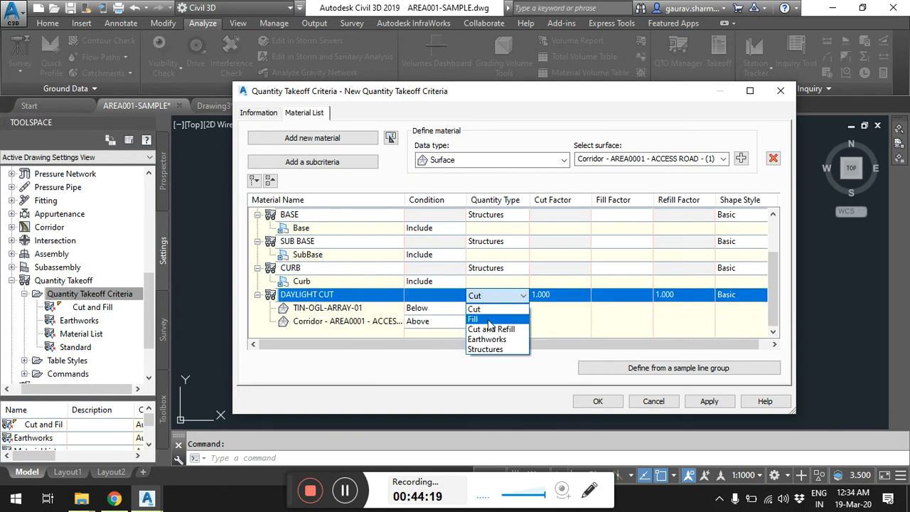
click(489, 319)
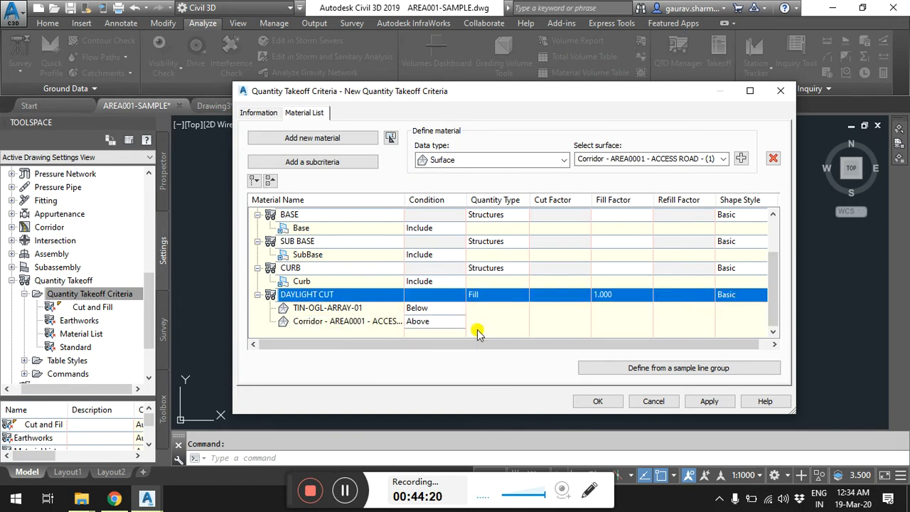
Add a new material named DAYLIGHT FILL to the material list.
click(305, 137)
click(347, 320)
text(DAYLIGHT FILL)
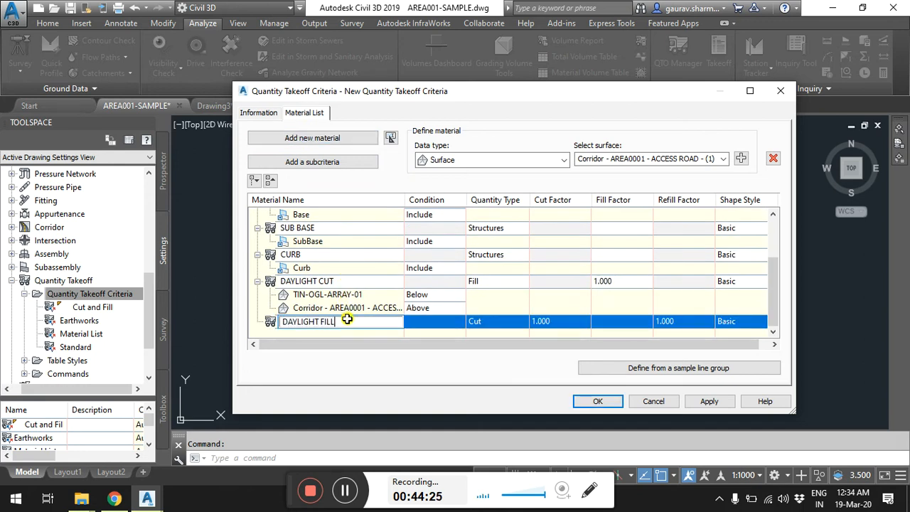
key(Return)
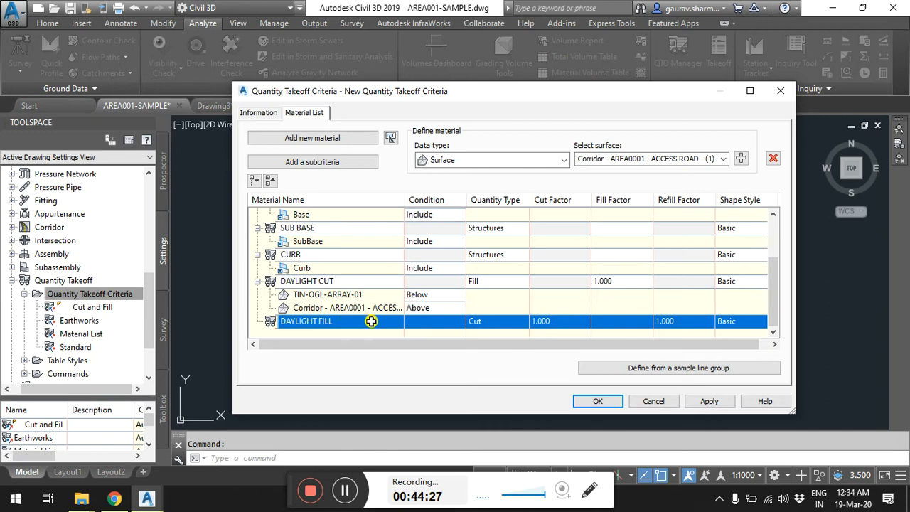
Add the Corridor - AREA0001 - ACCESS ROAD - (1) surface with condition Below and TIN-OGL-ARRAY-01 with condition Above to DAYLIGHT FILL.
click(739, 158)
click(722, 159)
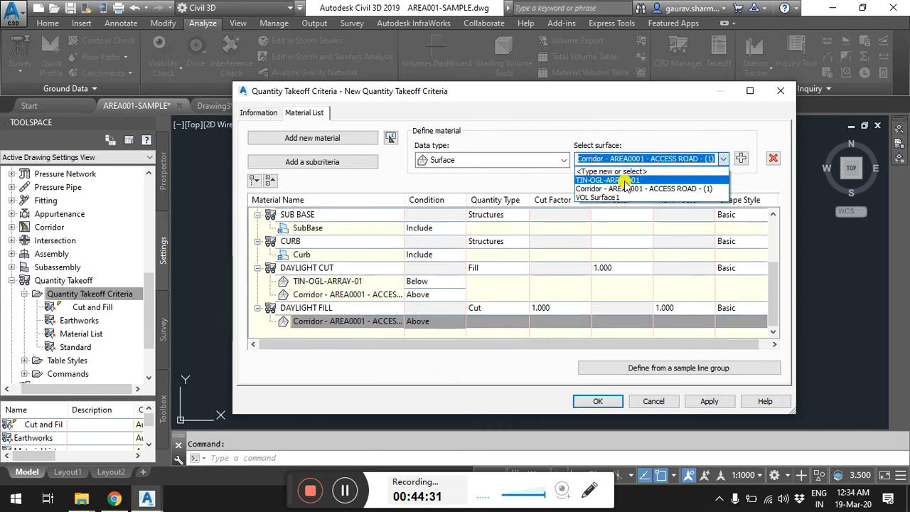
click(618, 179)
click(740, 158)
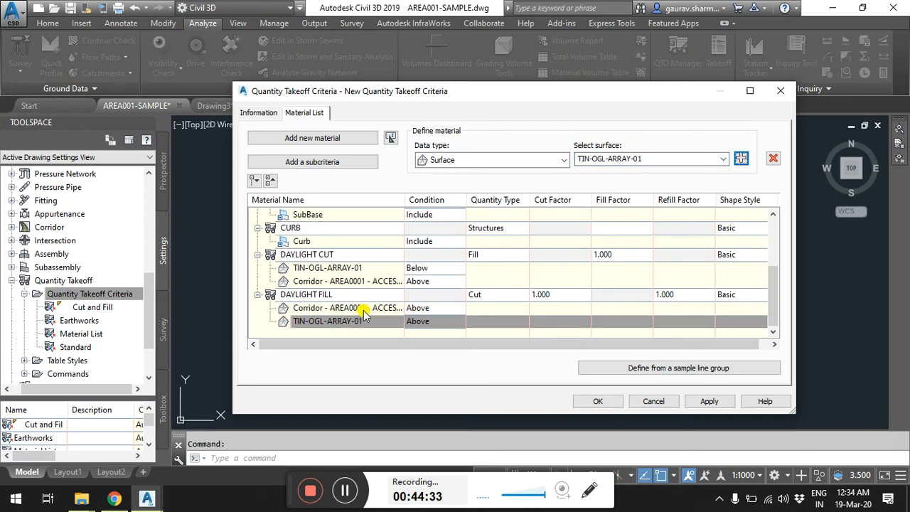
click(442, 308)
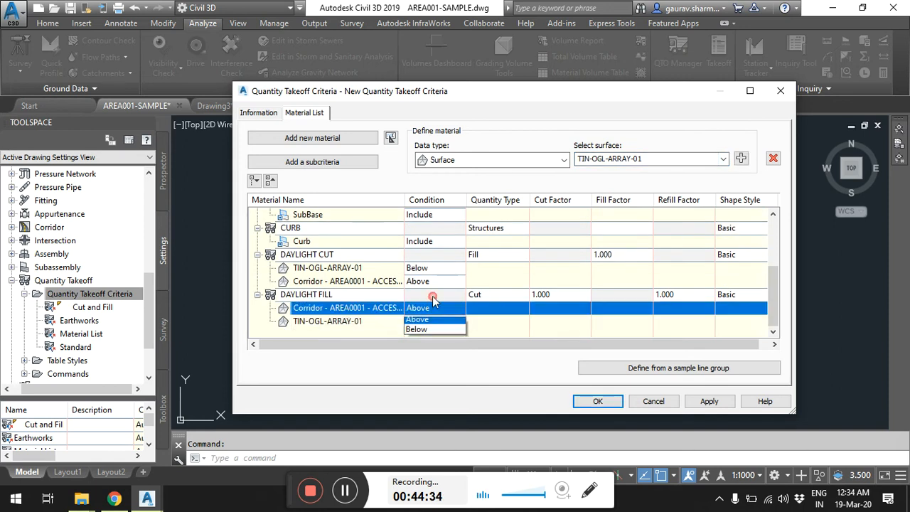
click(435, 332)
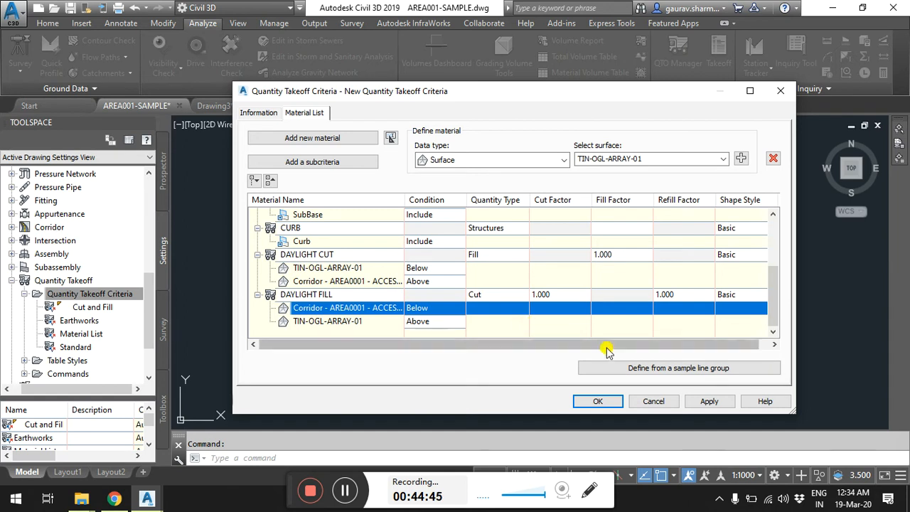
Set DAYLIGHT CUT's fill factor to 1.25 and save the new quantity takeoff criteria.
double_click(638, 254)
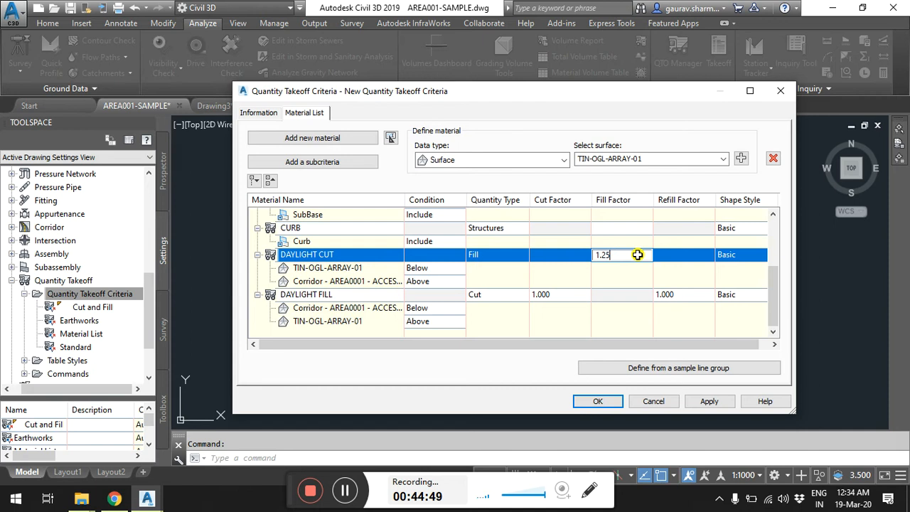
click(581, 323)
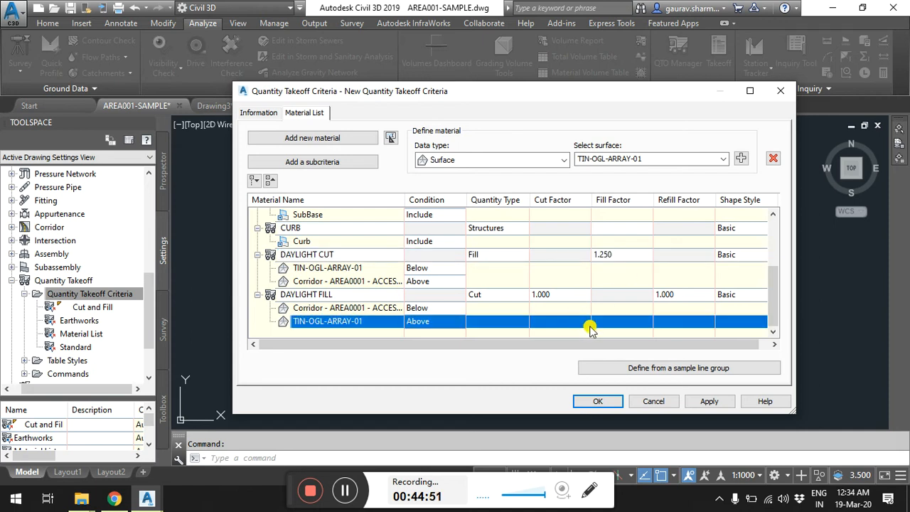
click(705, 401)
click(603, 402)
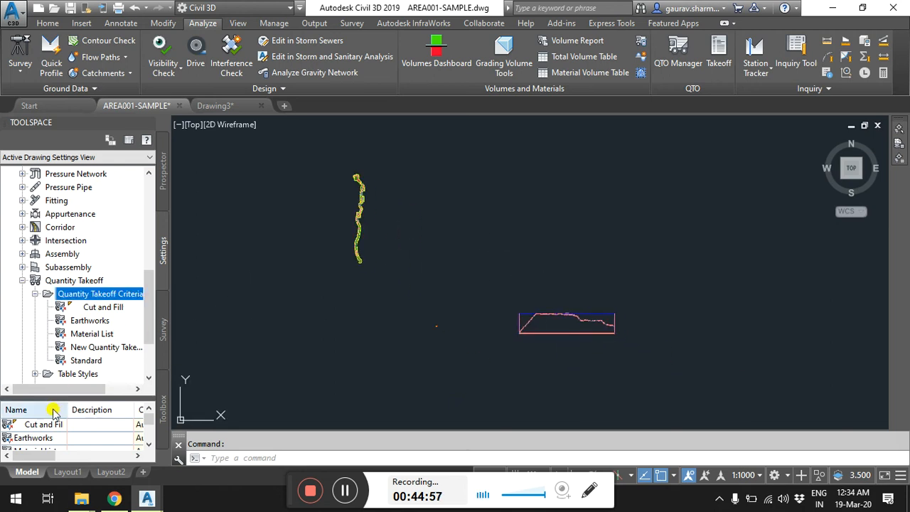
Start creating a sample line group for the Alignment - AREA001 - ACCESS ROAD alignment.
drag(61, 389, 99, 388)
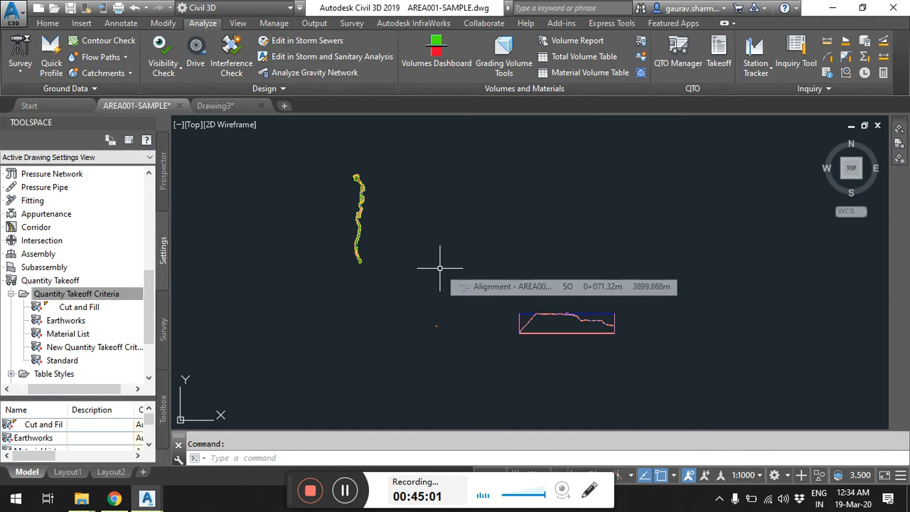
click(47, 23)
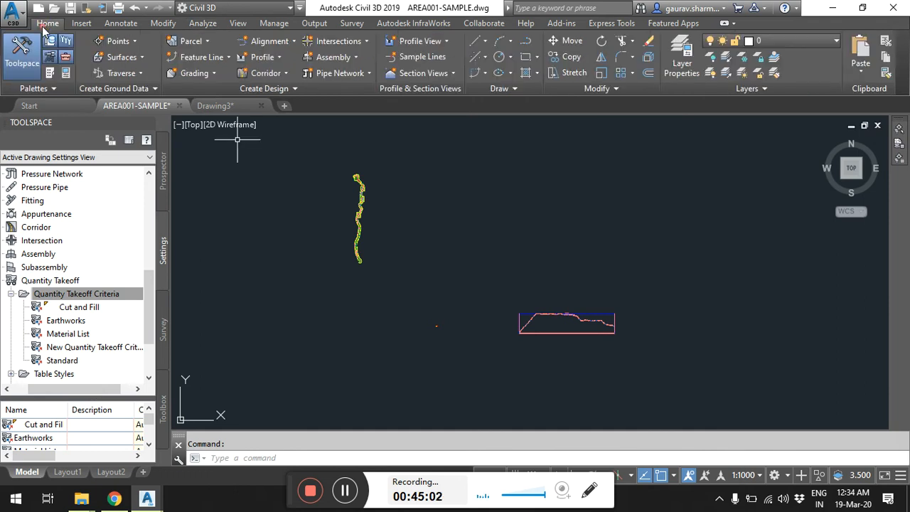
click(423, 57)
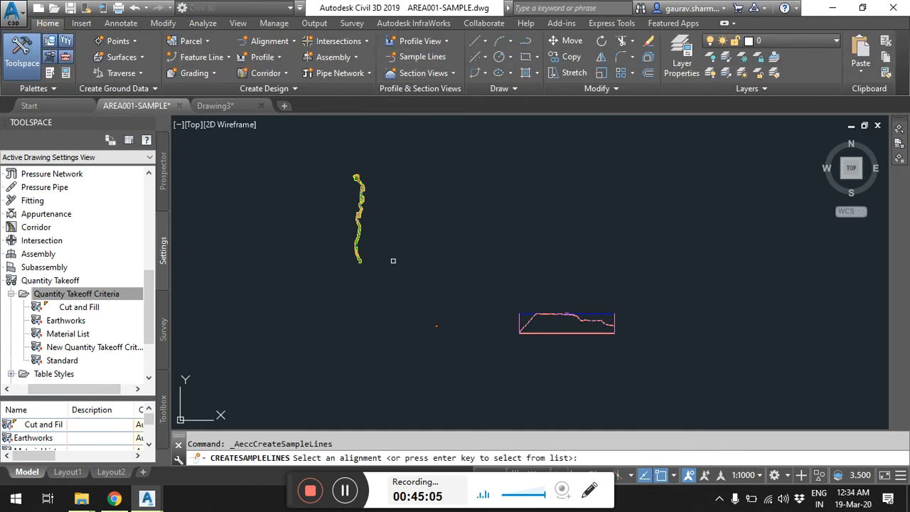
key(Return)
click(459, 323)
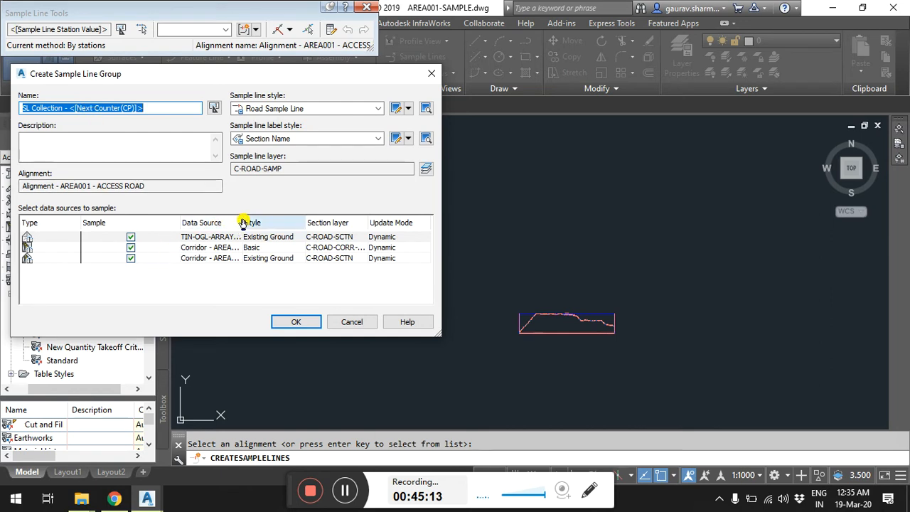
Examine the full names of the surface and corridor data sources selected for sampling in the new sample line group.
drag(243, 221, 313, 222)
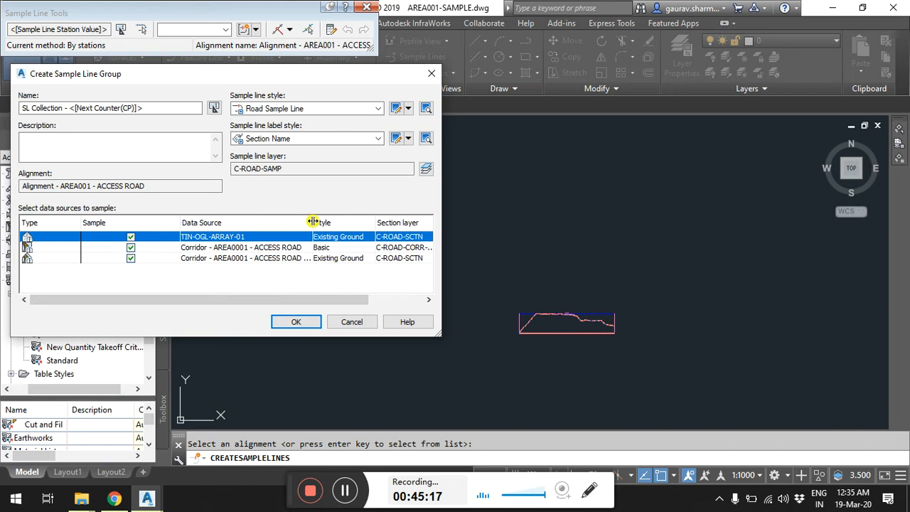
drag(227, 299, 253, 298)
drag(283, 222, 395, 222)
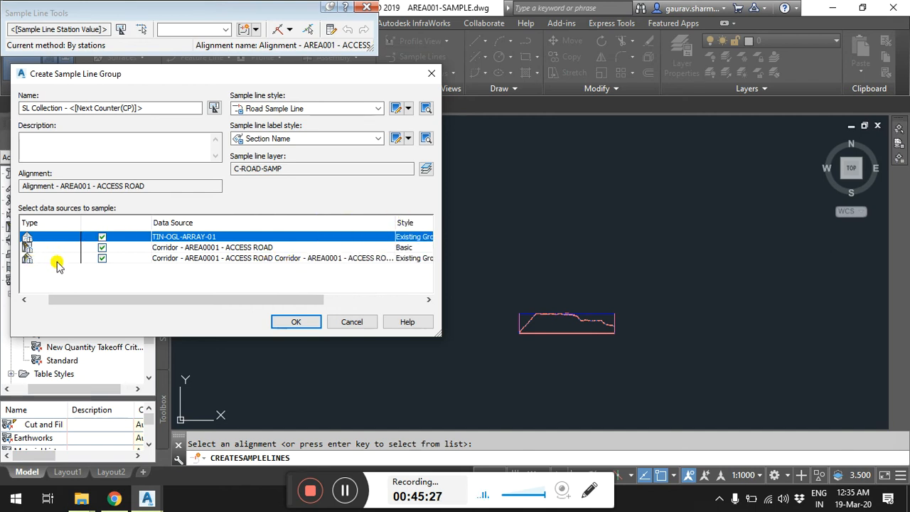
click(204, 260)
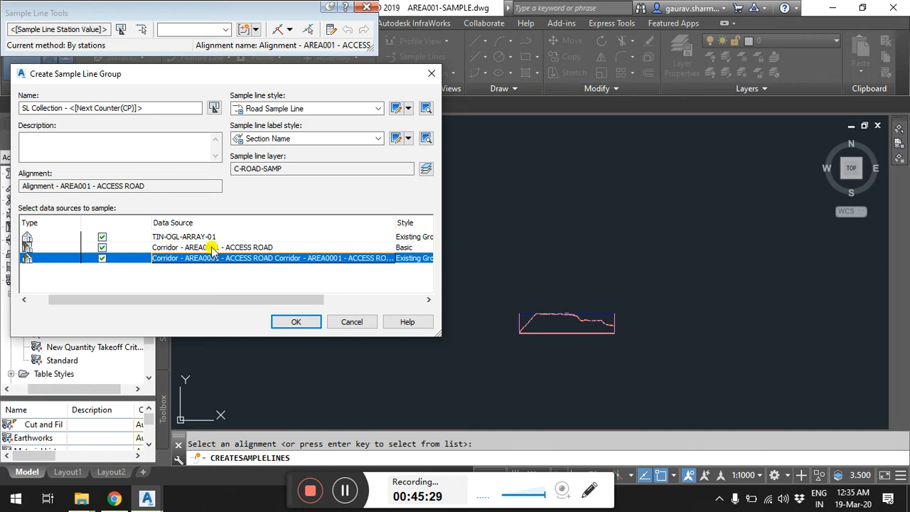
click(212, 249)
click(206, 239)
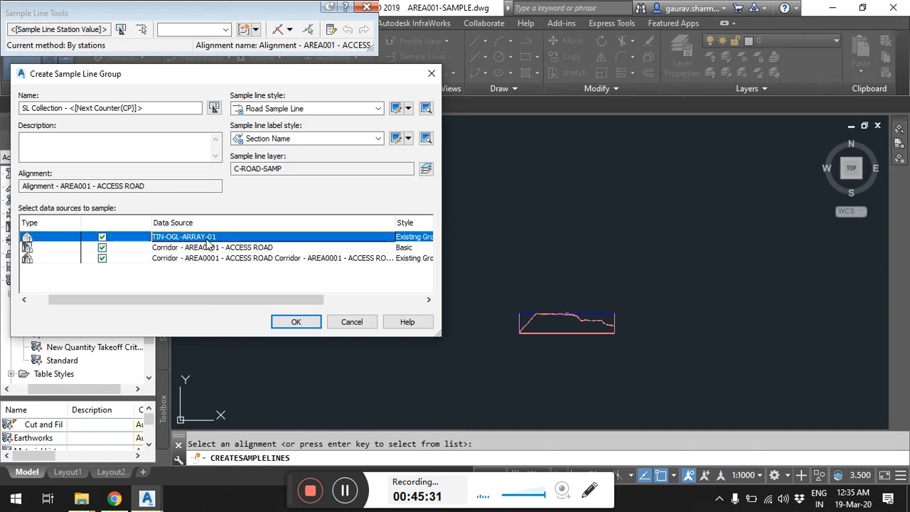
drag(203, 298, 272, 305)
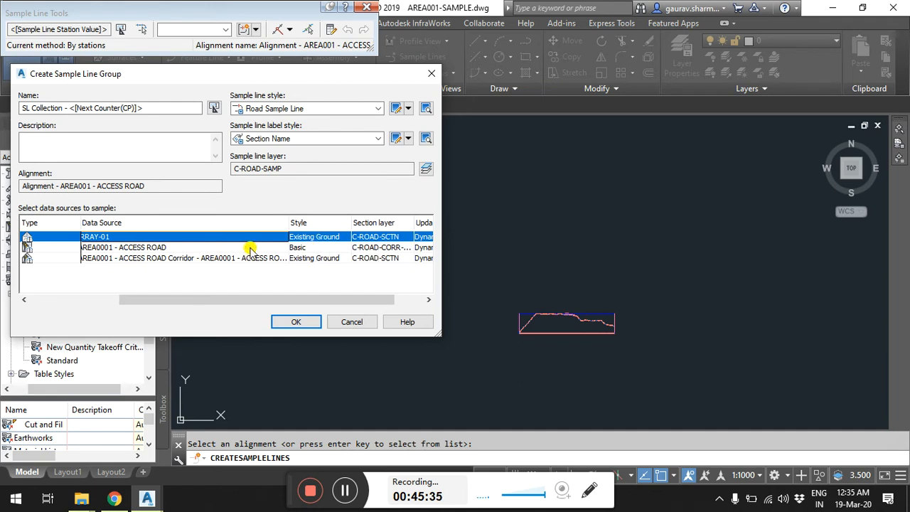
Set the corridor surface's section style to Finished Ground and create the sample line group.
click(324, 259)
click(323, 259)
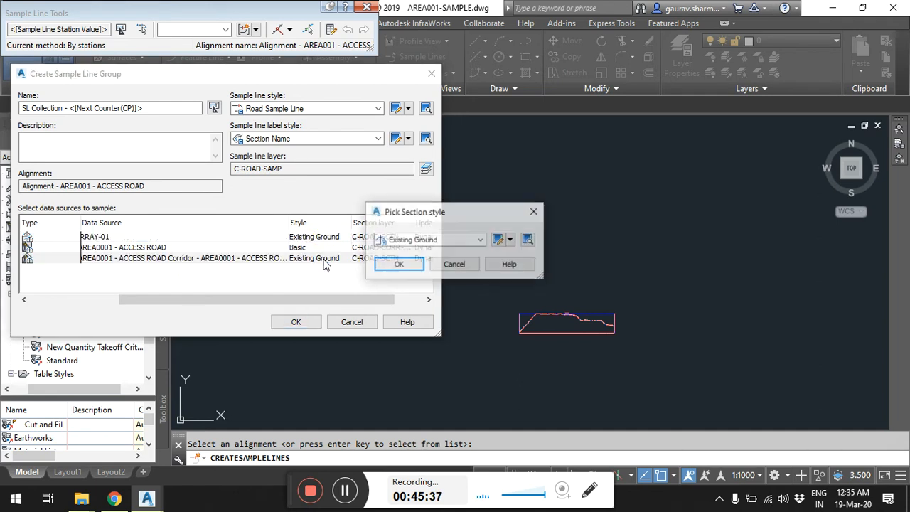
click(417, 240)
click(420, 265)
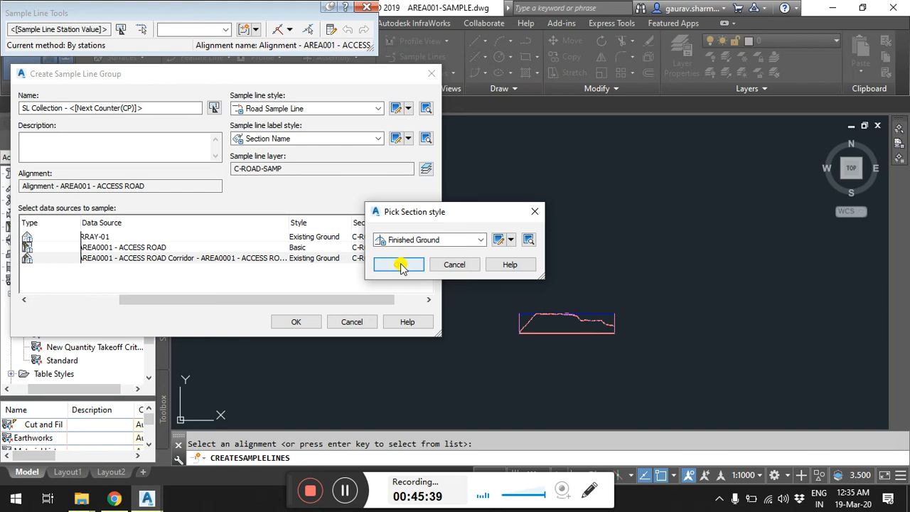
click(395, 263)
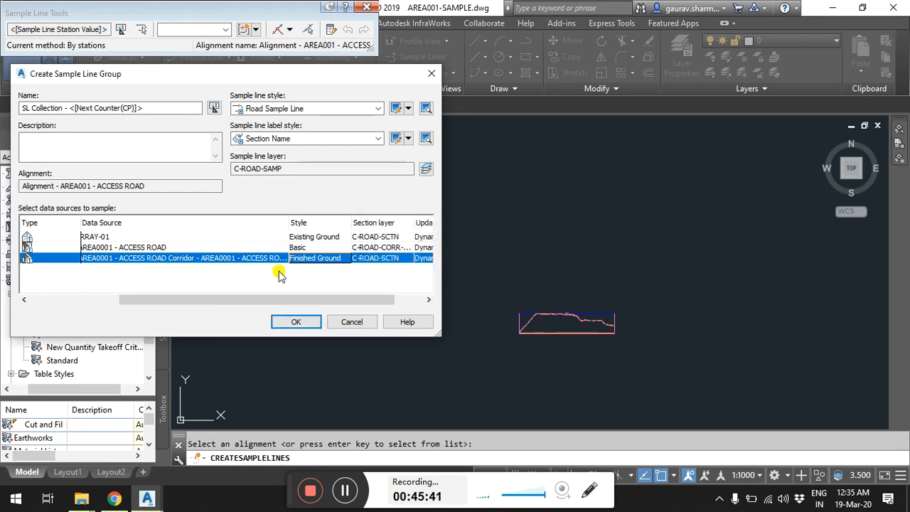
drag(285, 299, 195, 301)
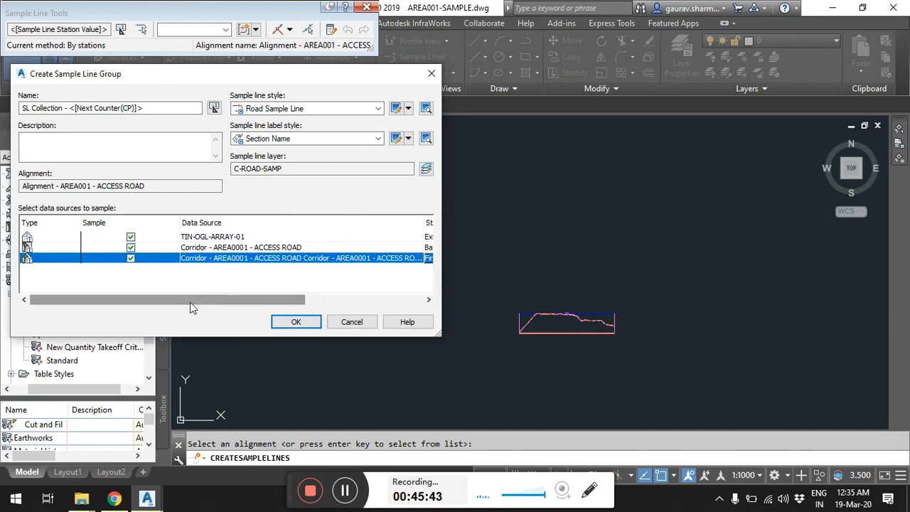
click(296, 323)
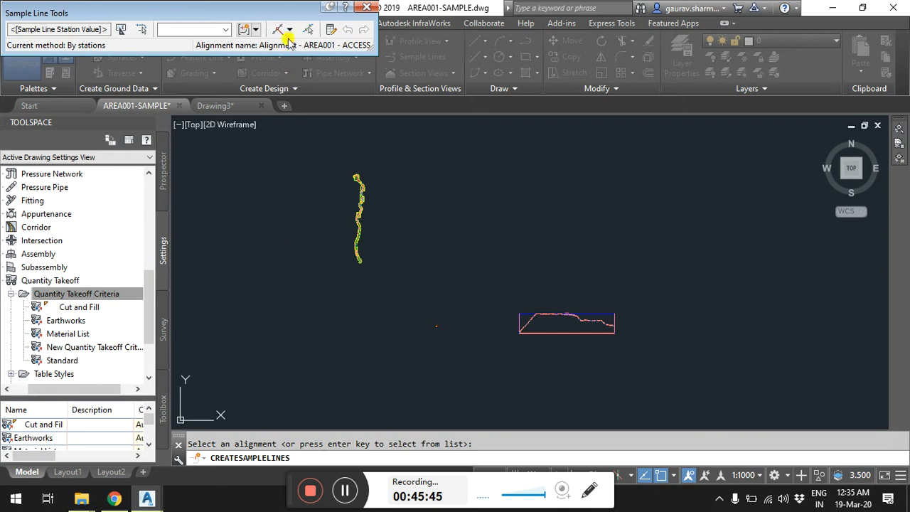
Create sample lines by station range along the whole alignment, with 20 m left and right swath widths and 20 m sampling increments.
click(289, 30)
click(313, 46)
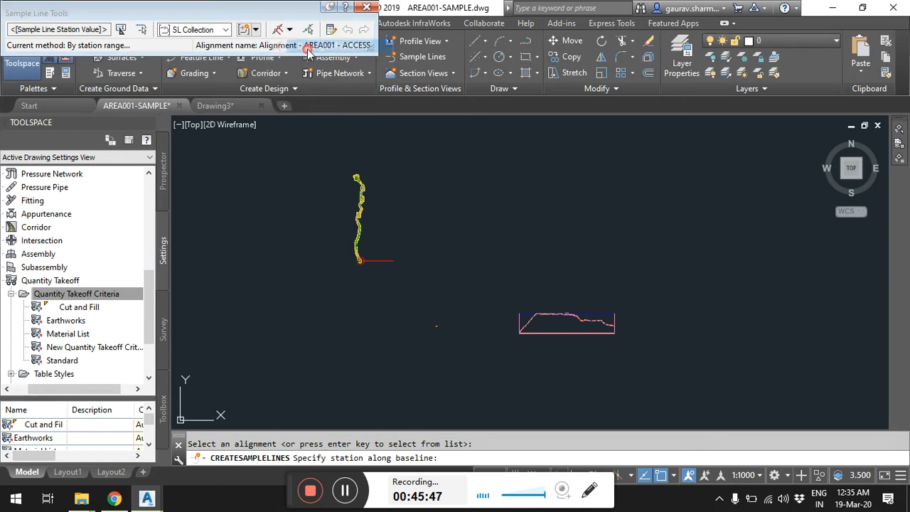
drag(231, 11, 260, 78)
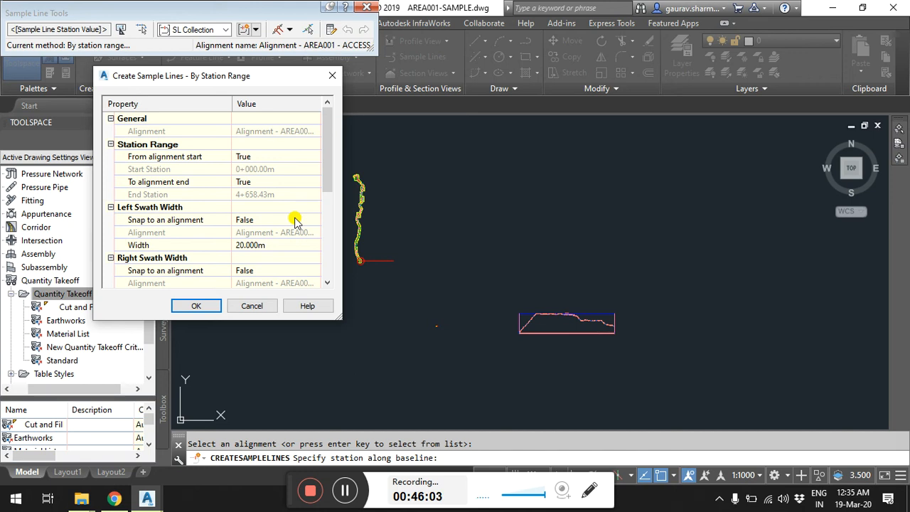
drag(324, 130, 326, 161)
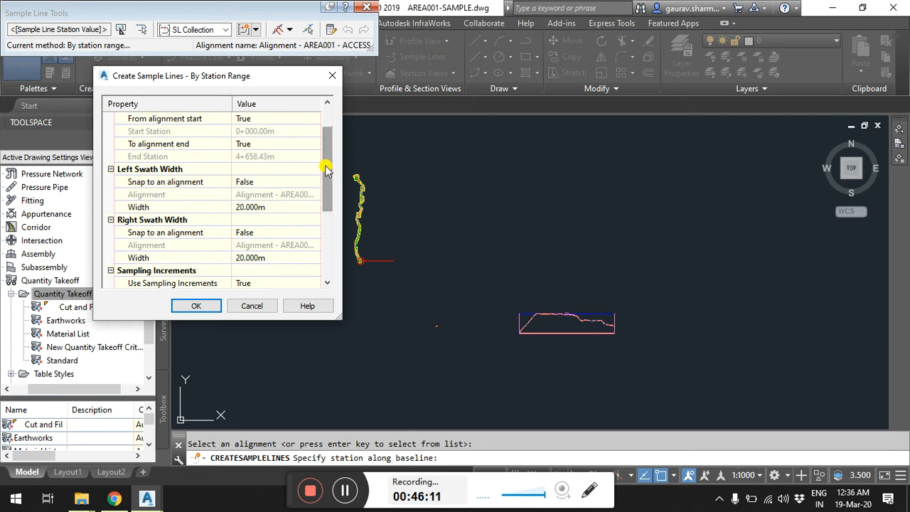
click(277, 206)
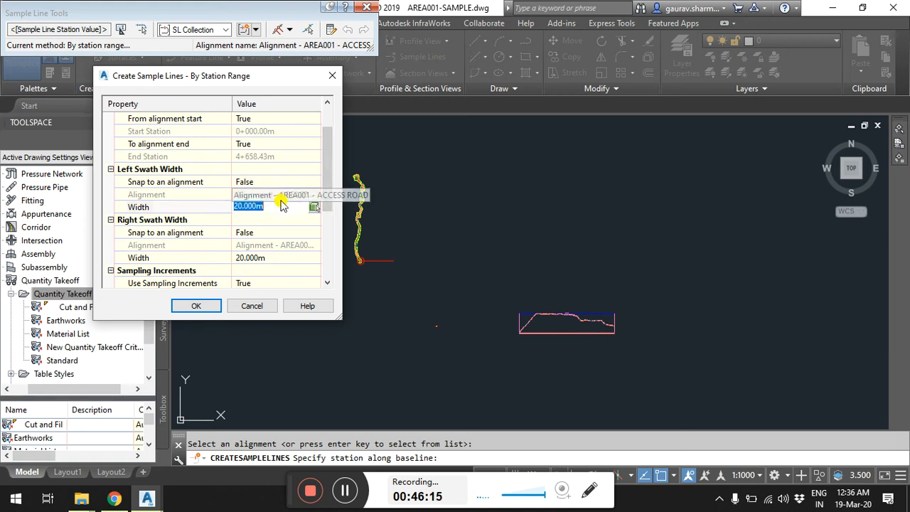
drag(330, 162, 324, 239)
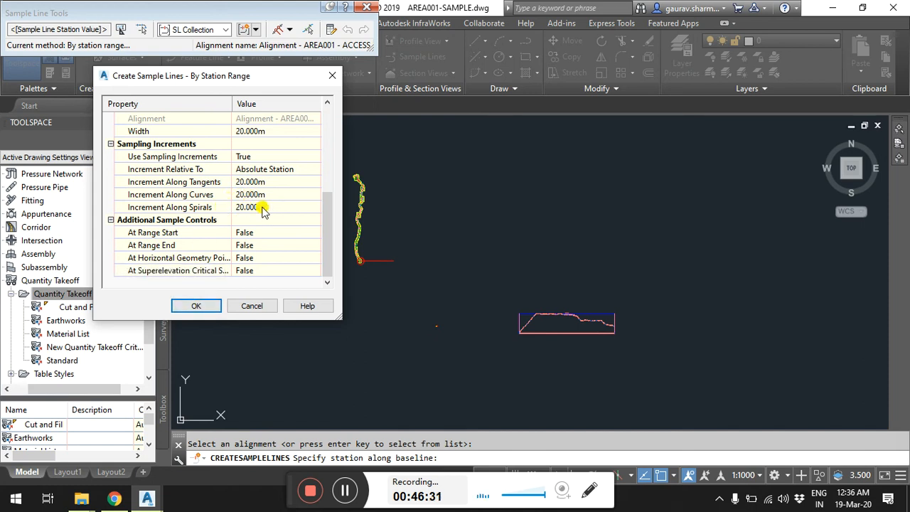
click(196, 305)
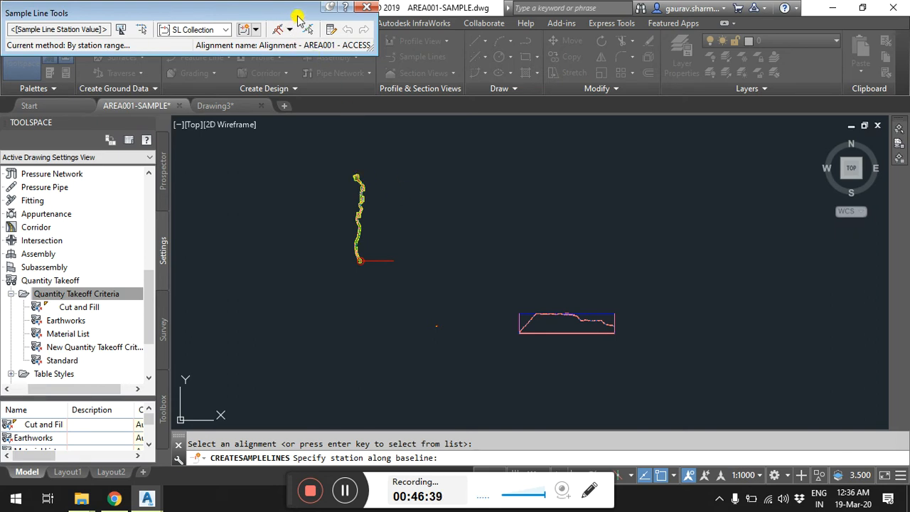
Check the new sample lines near the start of the access road and finish the sample line command.
scroll(355, 206, up, 5)
scroll(377, 312, up, 4)
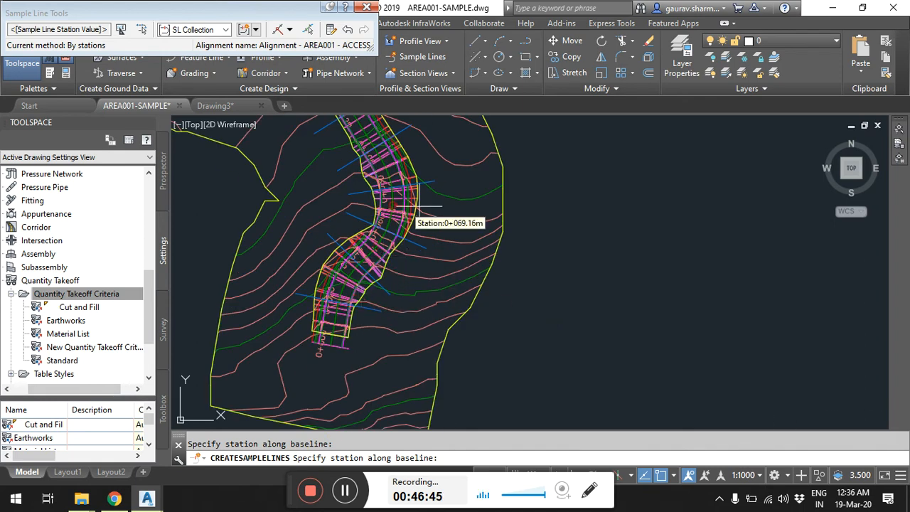
scroll(411, 206, up, 3)
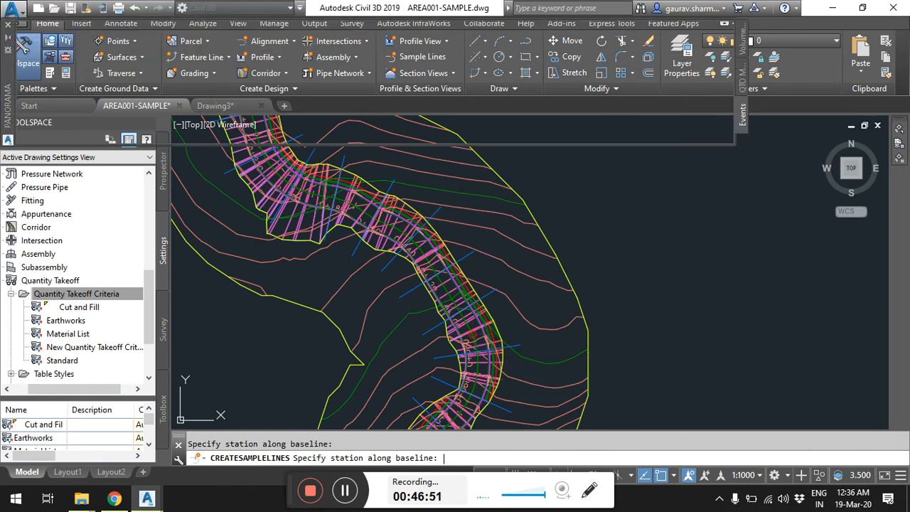
scroll(472, 333, down, 10)
Review the roadway events in an enlarged event viewer and close it.
drag(730, 82, 727, 120)
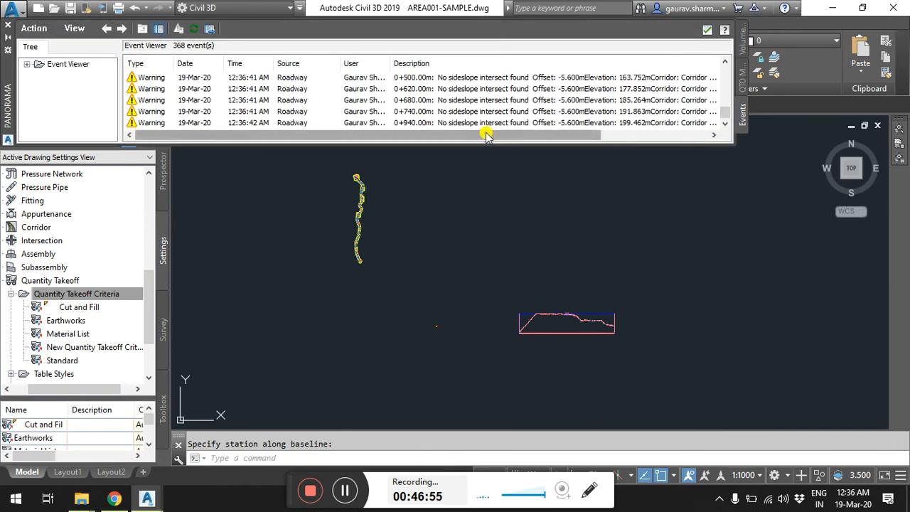
drag(734, 145, 826, 343)
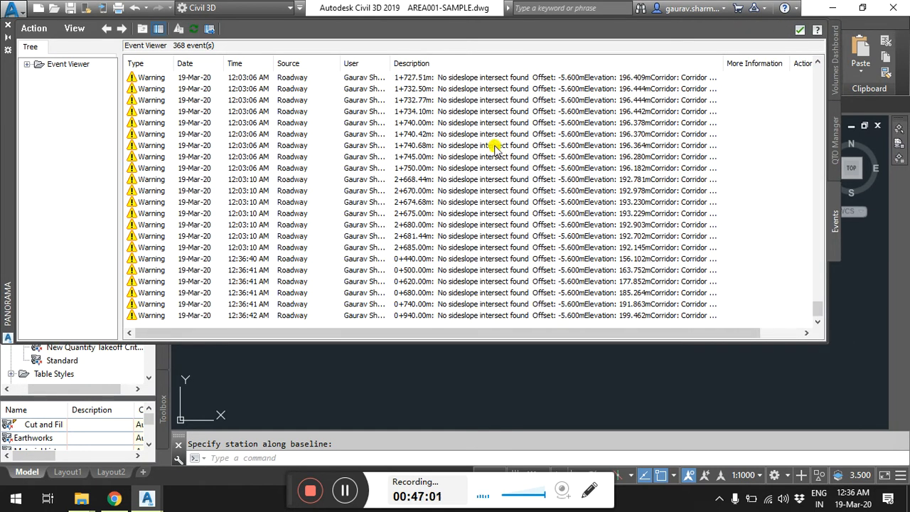
click(798, 30)
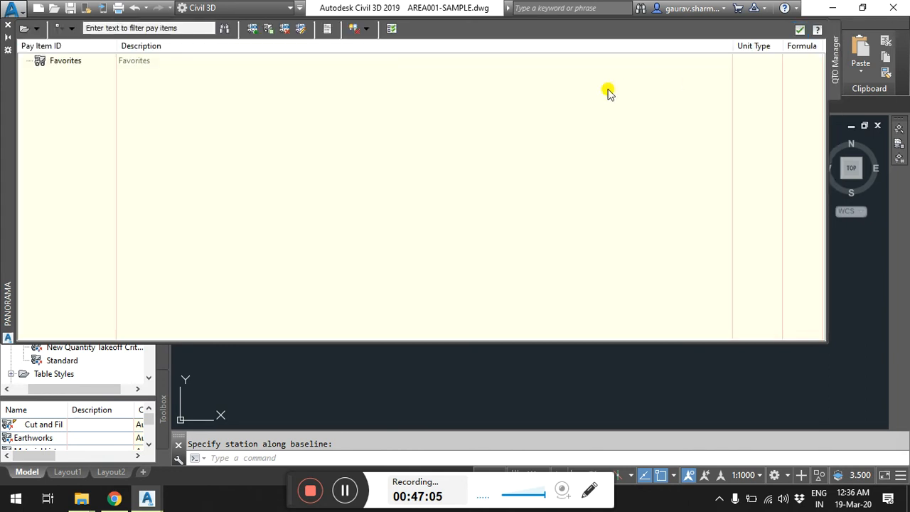
click(787, 30)
Examine the sample lines and their station labels along the access road corridor, from its far end through the middle stretch.
scroll(359, 173, up, 10)
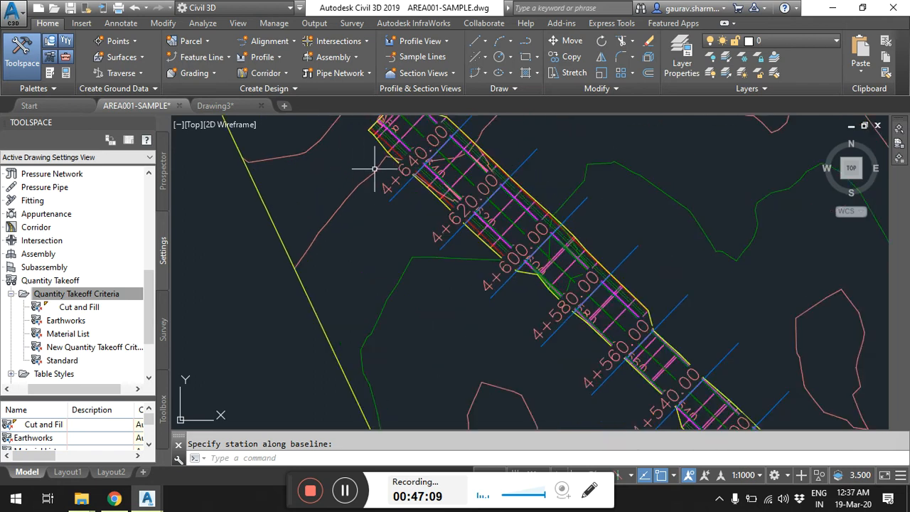
scroll(391, 182, down, 5)
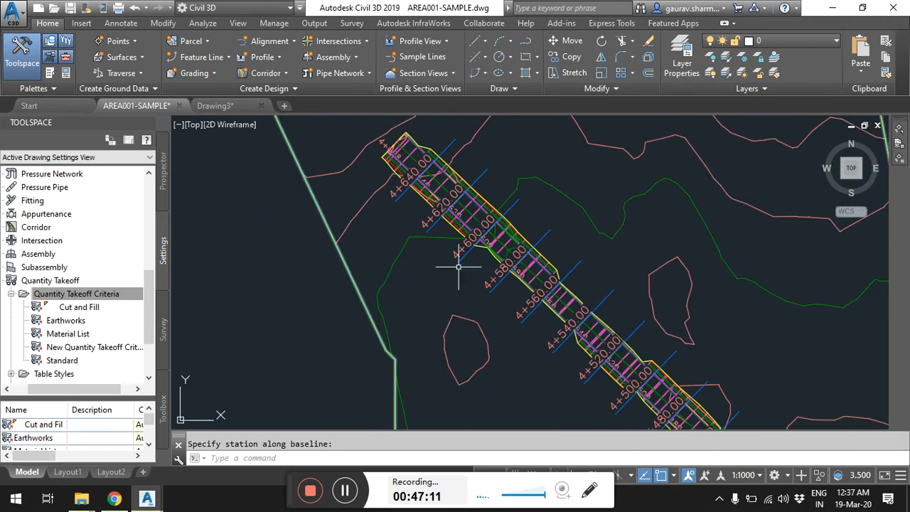
scroll(427, 237, down, 3)
middle_drag(398, 155, 456, 248)
scroll(456, 248, up, 5)
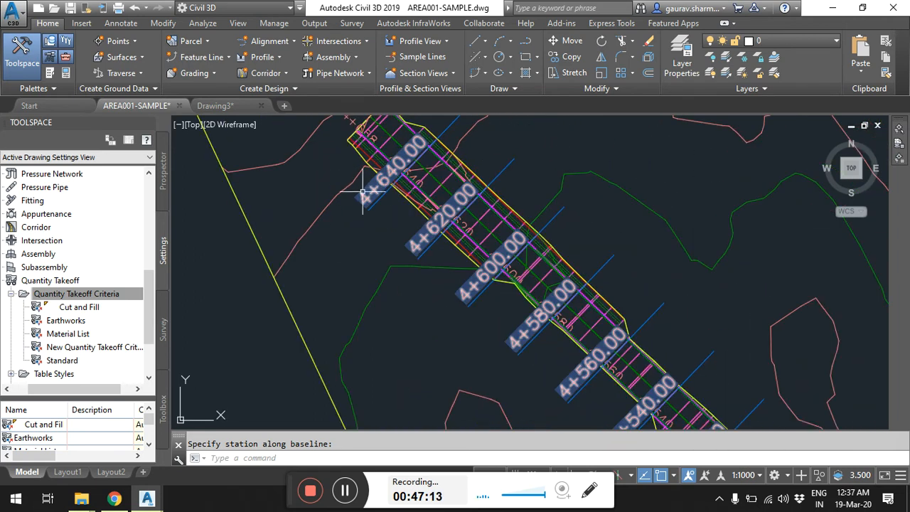
scroll(368, 193, down, 5)
scroll(436, 148, down, 3)
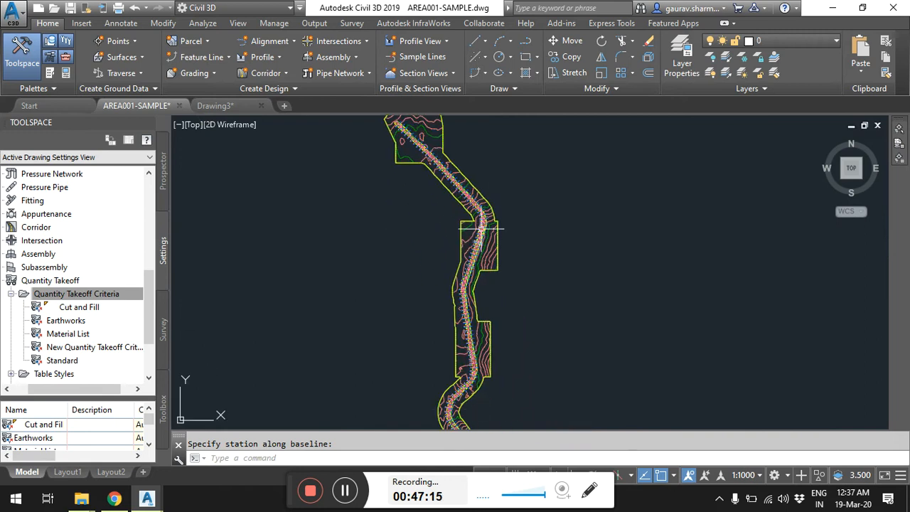
scroll(474, 284, up, 3)
middle_drag(506, 247, 474, 290)
scroll(474, 290, down, 2)
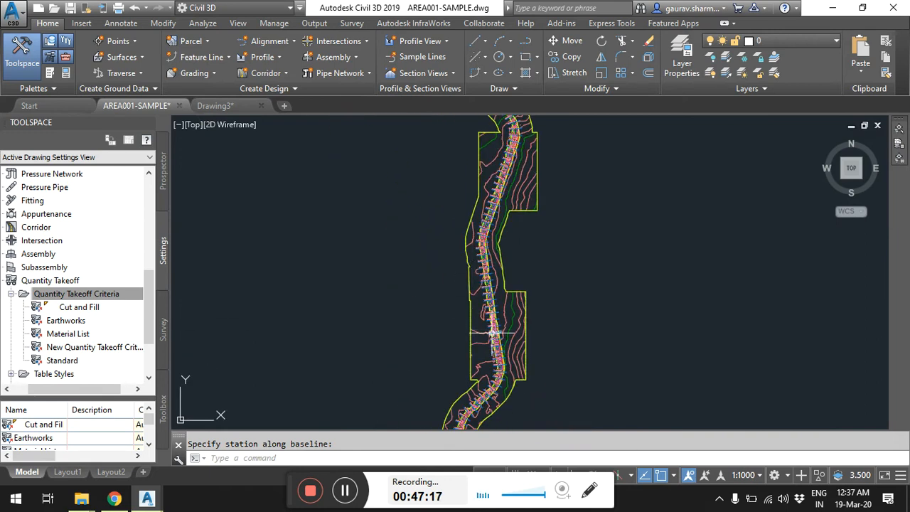
scroll(474, 298, up, 2)
scroll(507, 334, up, 1)
scroll(467, 258, up, 5)
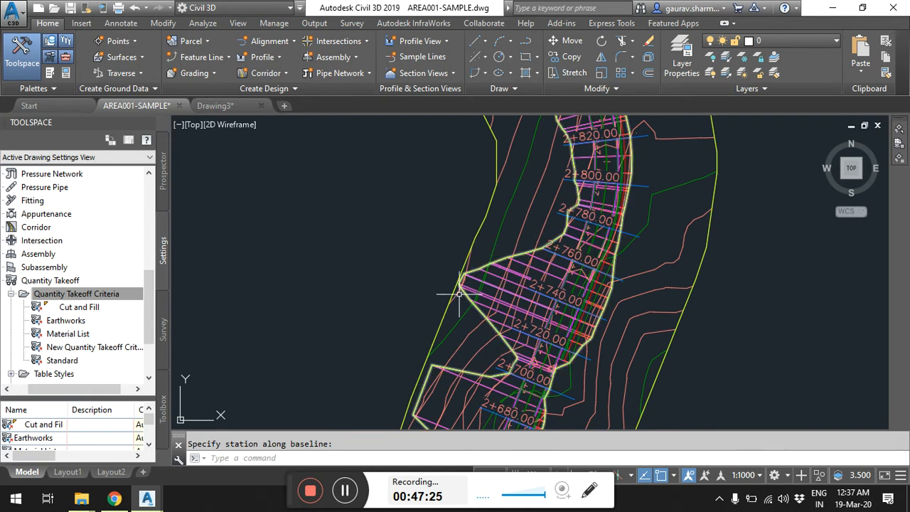
scroll(463, 327, down, 6)
scroll(467, 301, down, 6)
middle_drag(447, 261, 399, 297)
scroll(530, 258, down, 5)
middle_drag(530, 258, 406, 234)
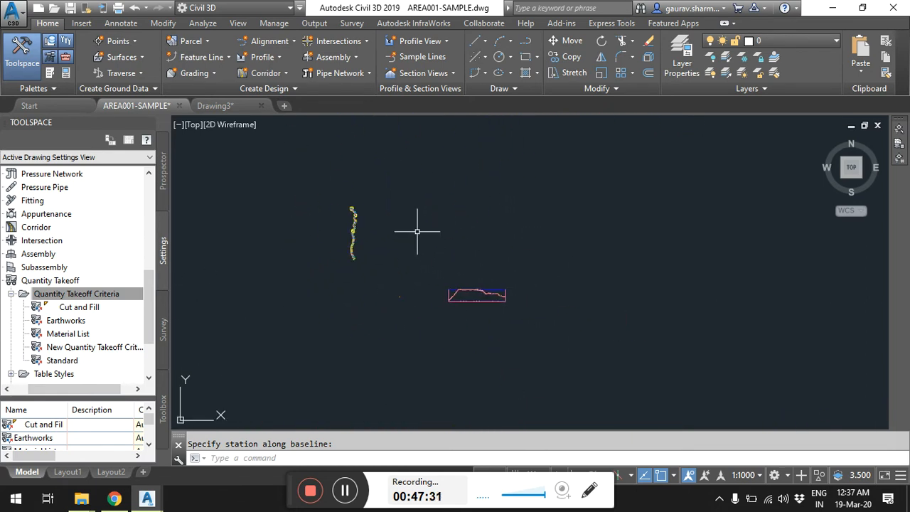
Create multiple section views for the AREA001 - ACCESS ROAD alignment from SL Collection - 1, placing them below the profile view.
click(439, 73)
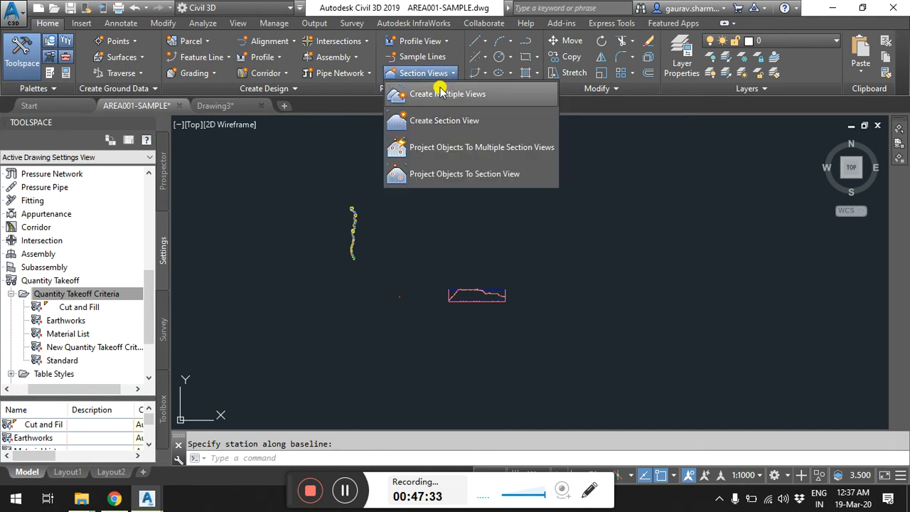
click(441, 92)
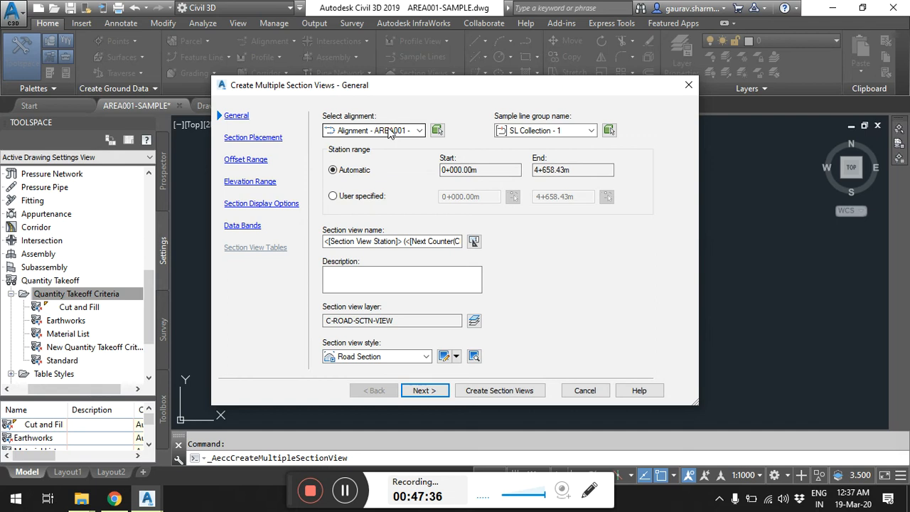
click(389, 131)
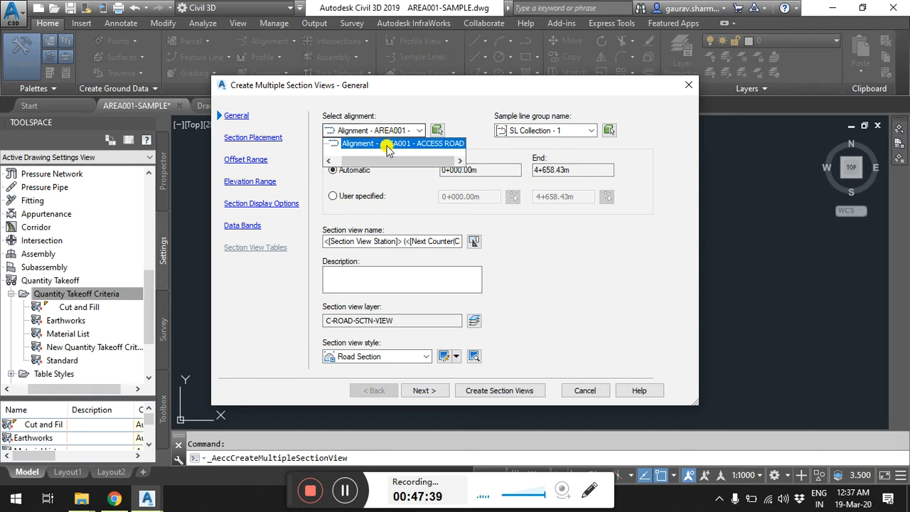
click(389, 143)
click(577, 130)
click(551, 145)
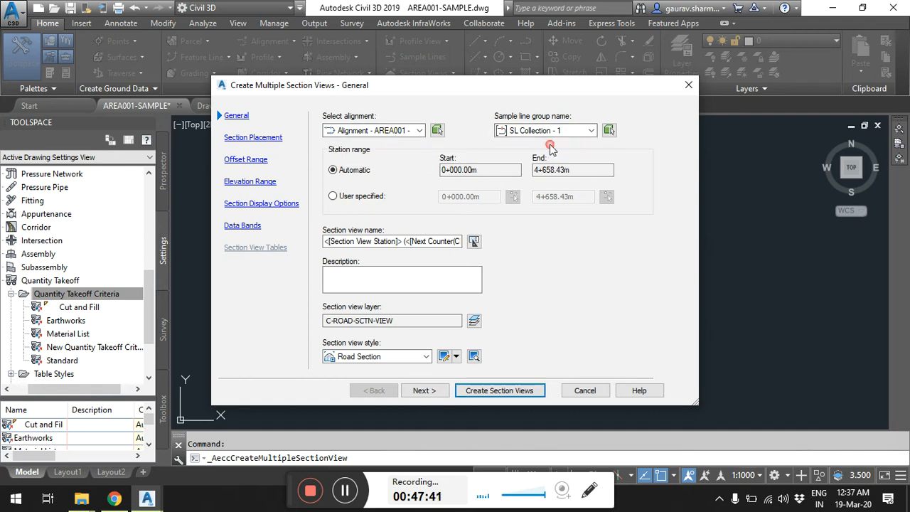
click(491, 391)
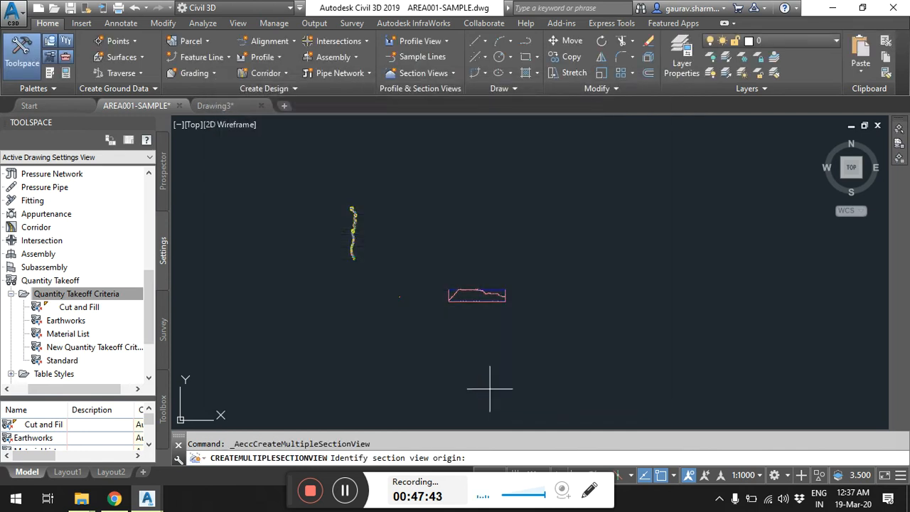
click(533, 364)
click(534, 362)
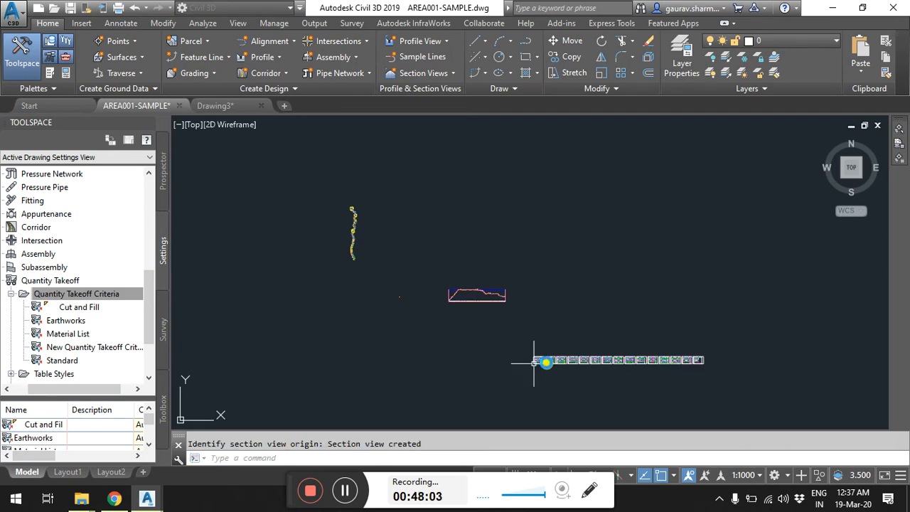
Examine the section view at station 0+020.00, comparing the corridor section with the finished ground line around the curb and ditch.
scroll(535, 362, up, 6)
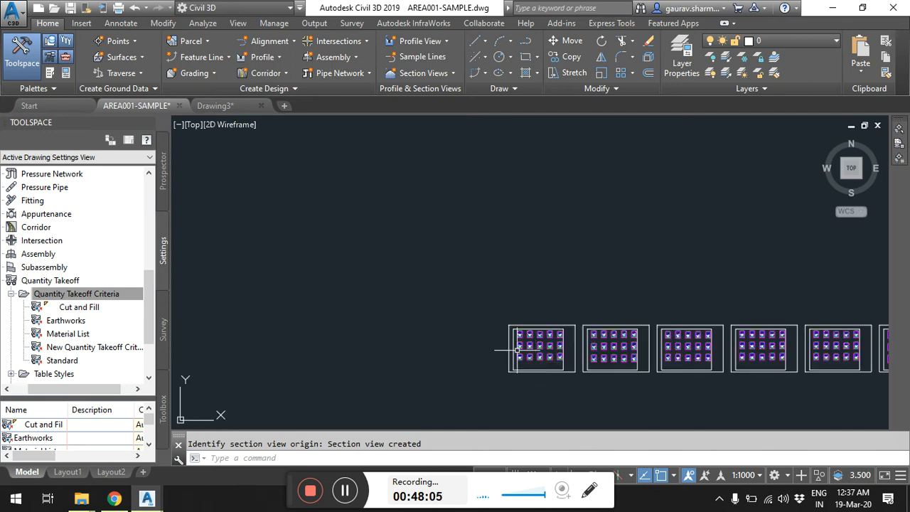
middle_drag(650, 424, 482, 223)
scroll(481, 227, up, 8)
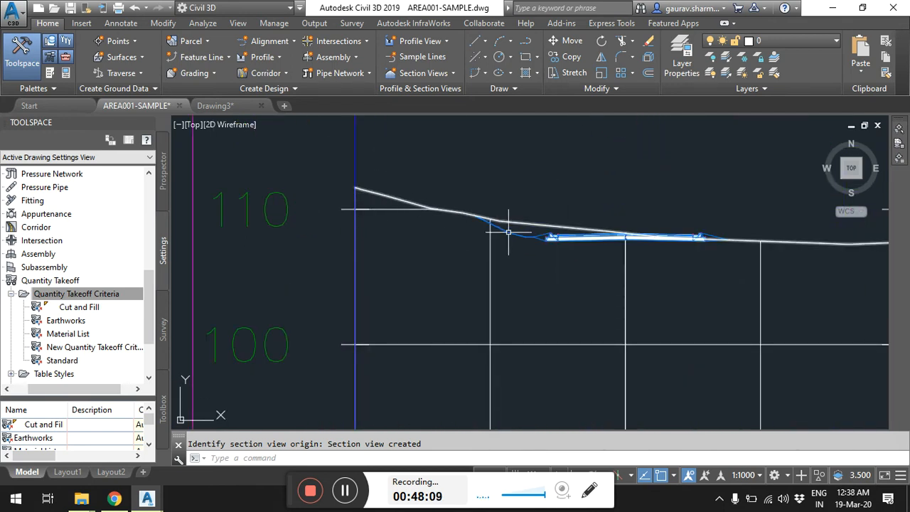
scroll(618, 246, up, 4)
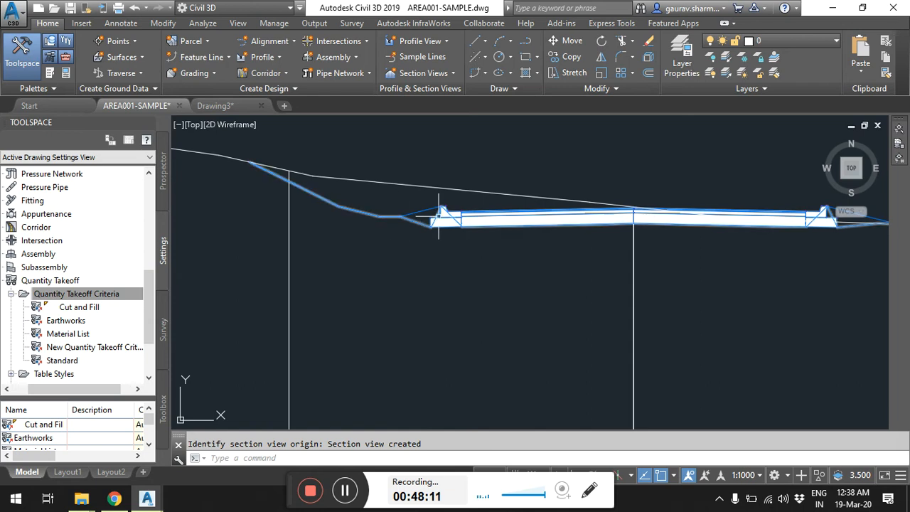
scroll(427, 215, up, 4)
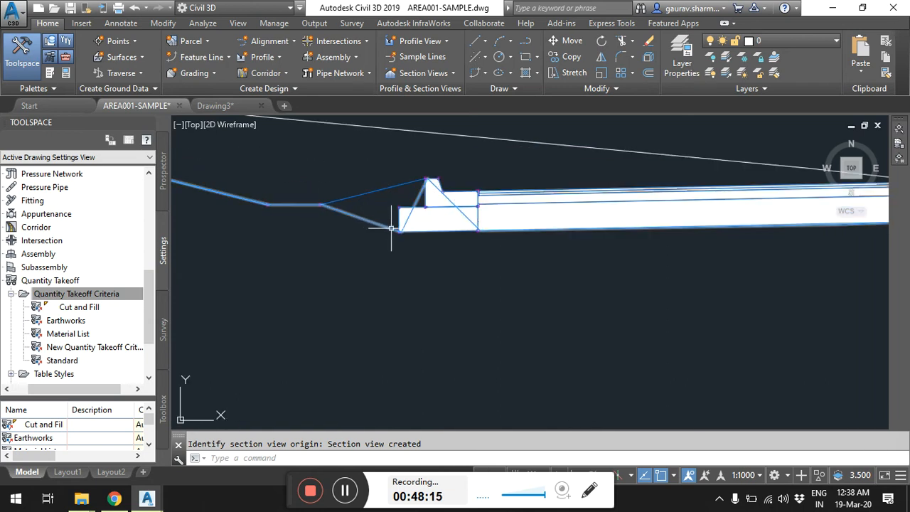
click(364, 194)
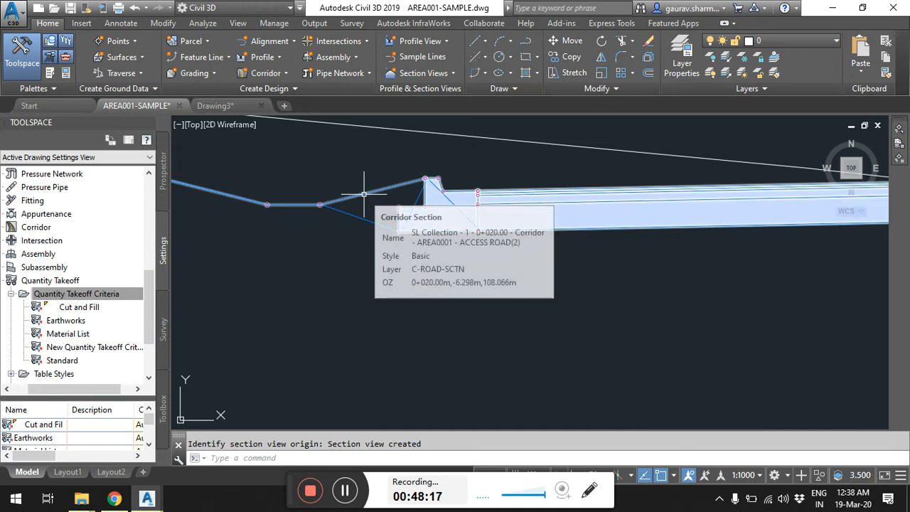
click(358, 213)
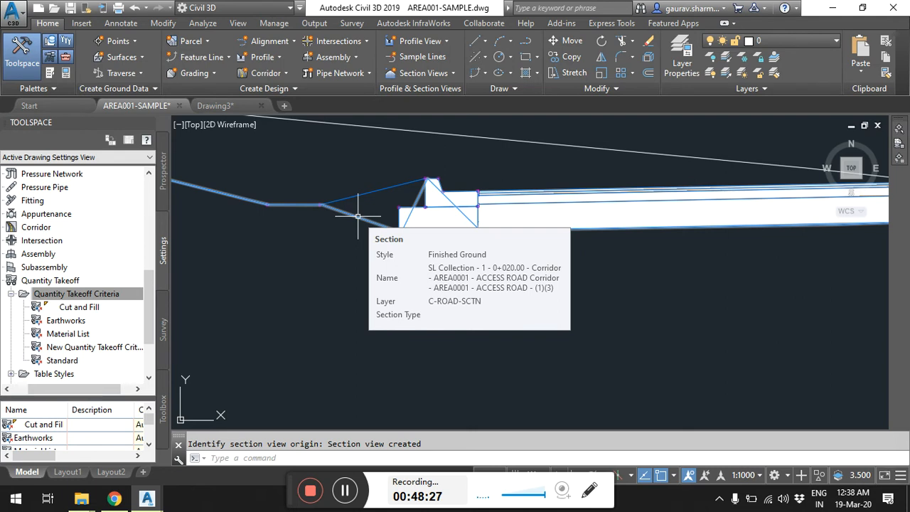
middle_drag(401, 233, 338, 232)
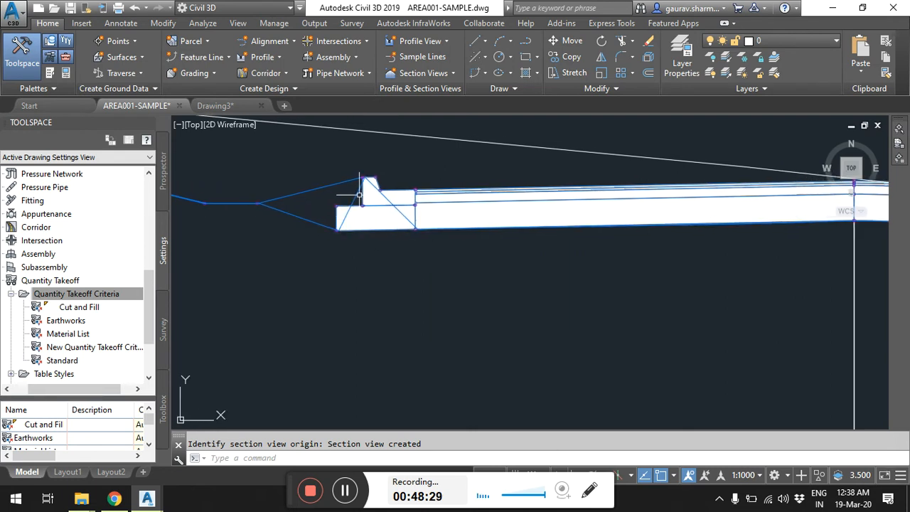
middle_drag(413, 228, 402, 229)
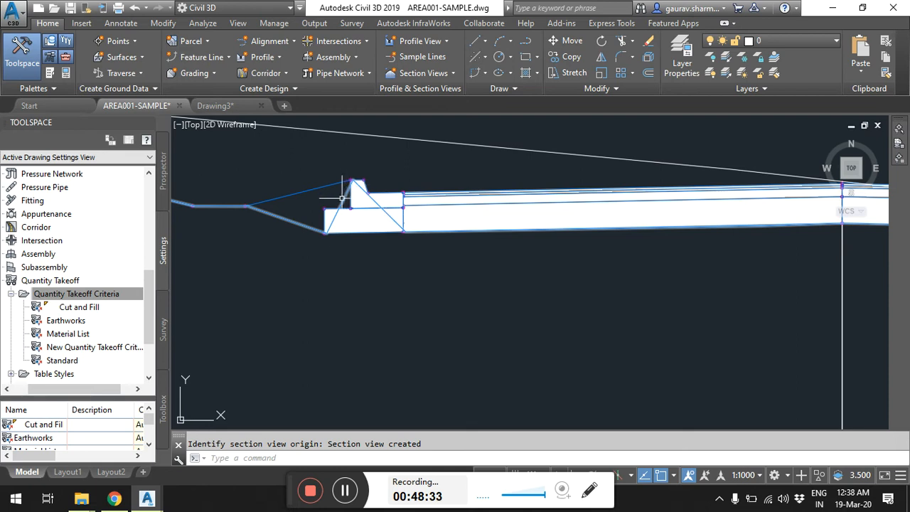
scroll(330, 226, down, 2)
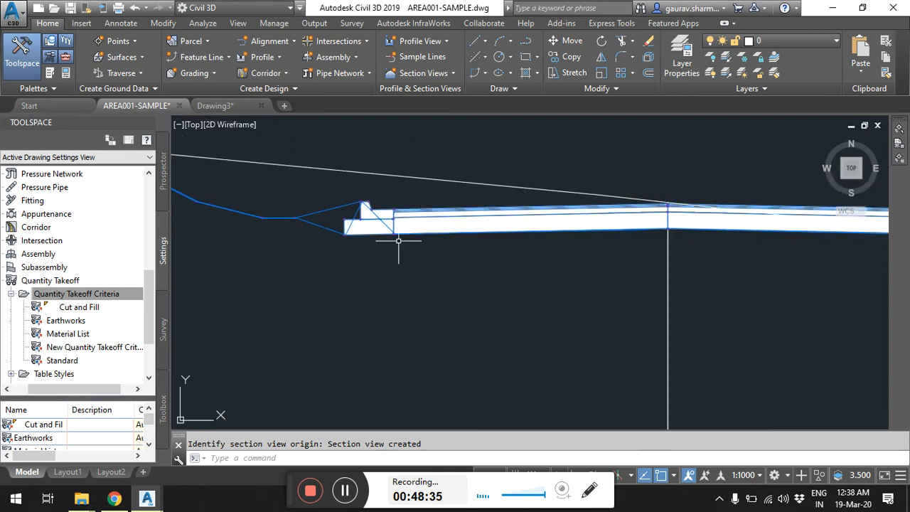
click(162, 183)
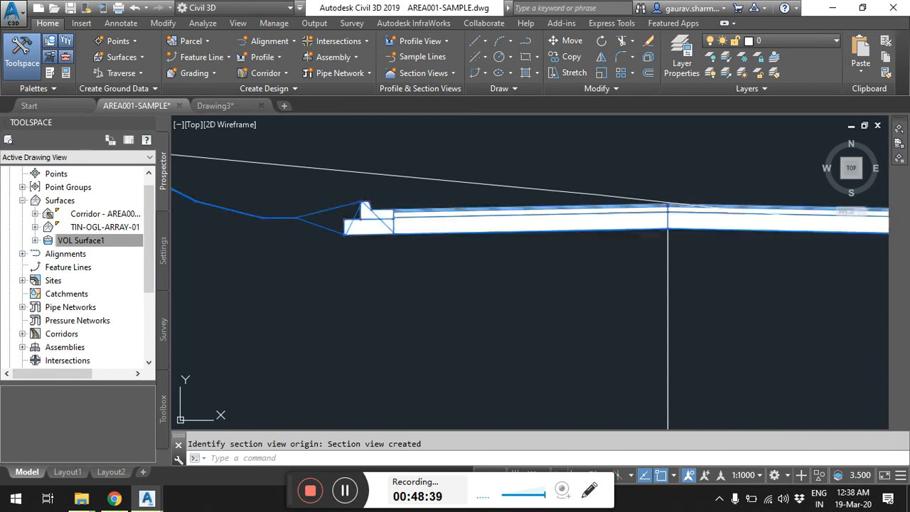
click(396, 208)
right_click(395, 209)
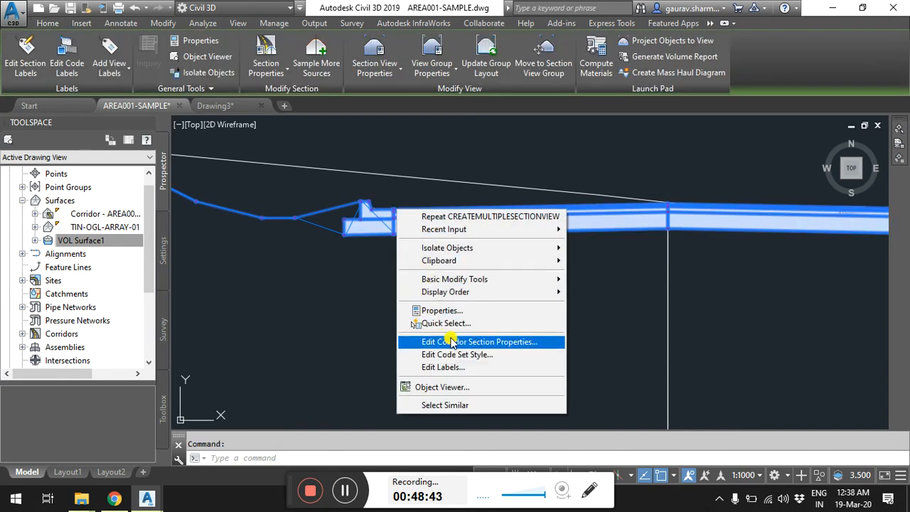
key(Escape)
key(Escape)
Inspect the opposite curb and ditch edge in further section views, checking how the corridor surface follows the corridor section's underside.
scroll(331, 284, down, 10)
middle_drag(248, 277, 547, 287)
scroll(725, 294, down, 5)
scroll(609, 300, up, 10)
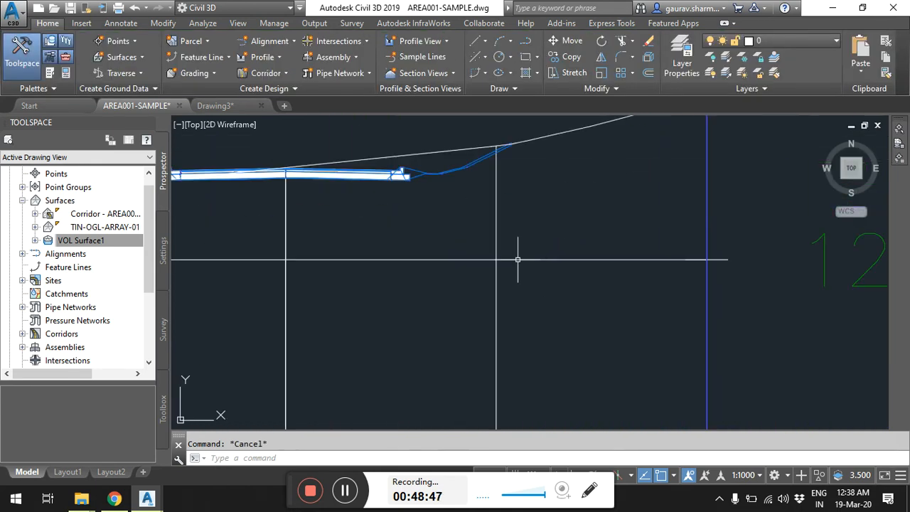
scroll(532, 270, up, 3)
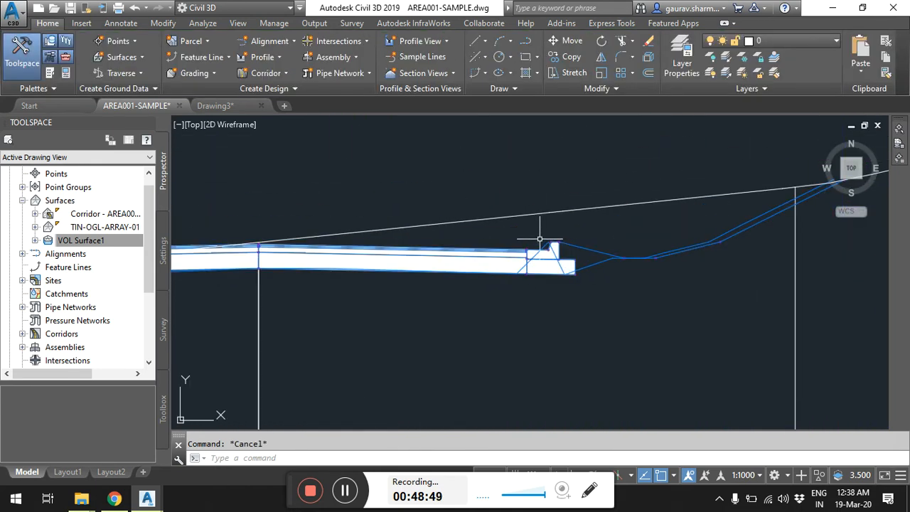
scroll(538, 245, down, 5)
scroll(660, 319, down, 5)
scroll(497, 285, up, 6)
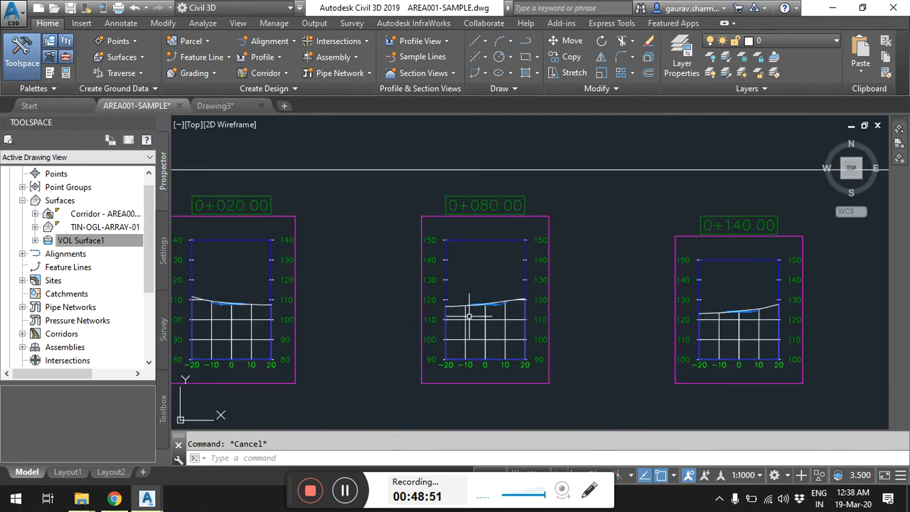
scroll(518, 275, up, 6)
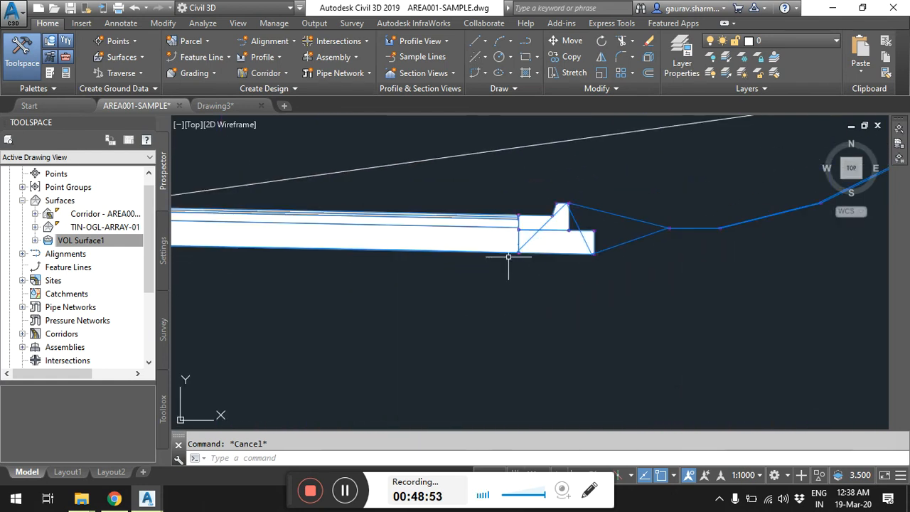
click(589, 253)
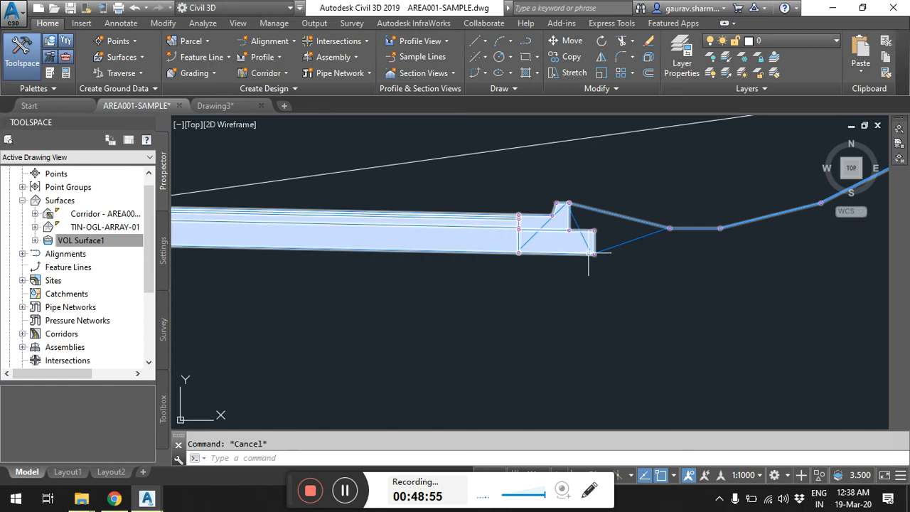
Open the corridor properties of the access road corridor in plan and show its surface definitions.
scroll(528, 263, down, 10)
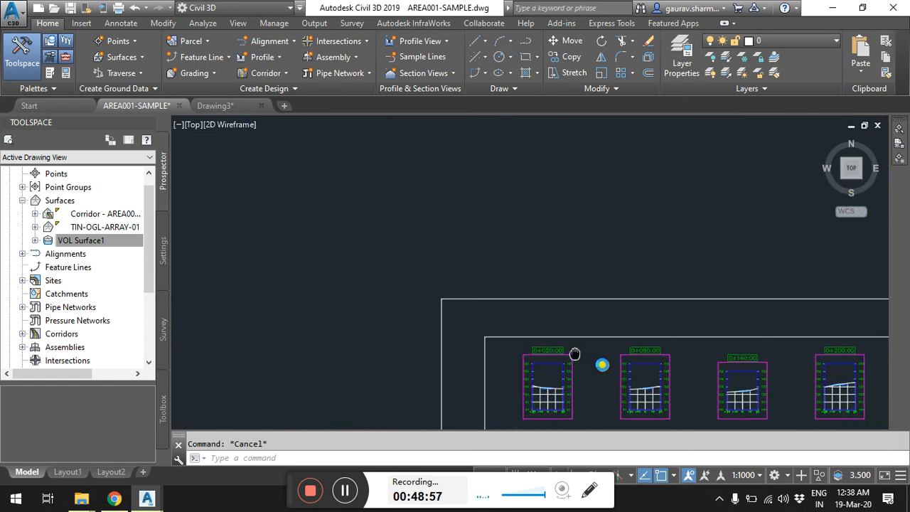
mouse_move(561, 331)
middle_down()
mouse_move(514, 310)
mouse_move(516, 235)
mouse_move(483, 319)
middle_up()
scroll(486, 321, up, 8)
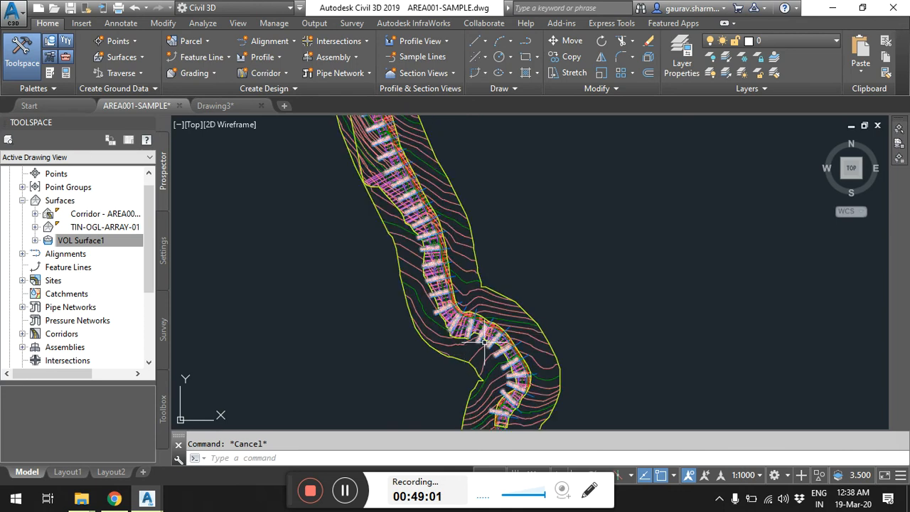
scroll(497, 326, up, 2)
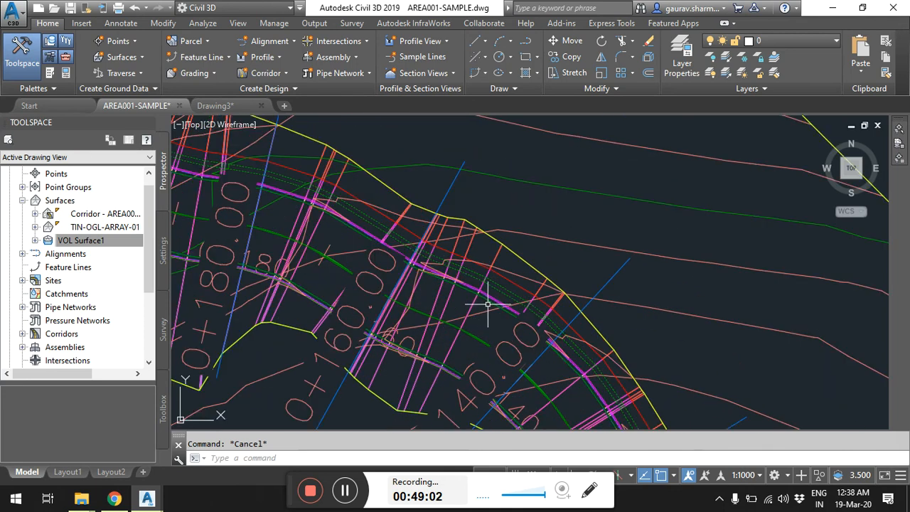
click(454, 290)
right_click(453, 291)
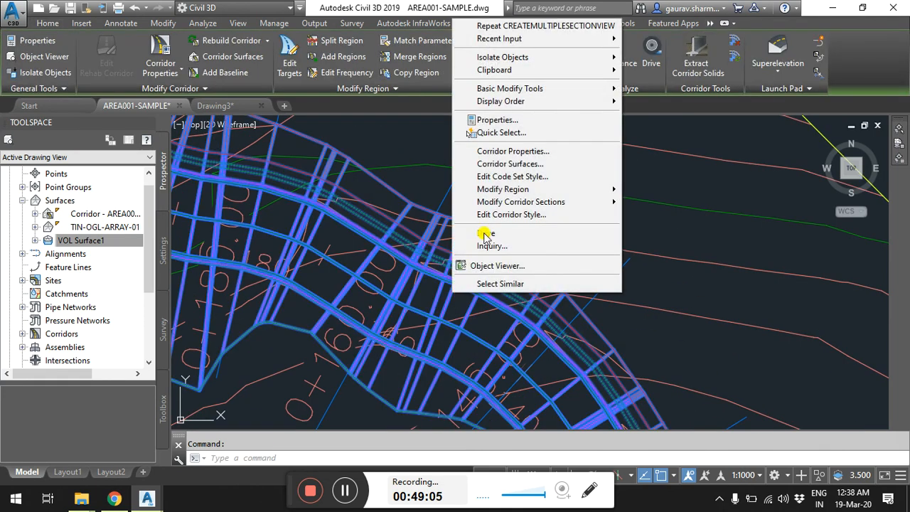
click(498, 153)
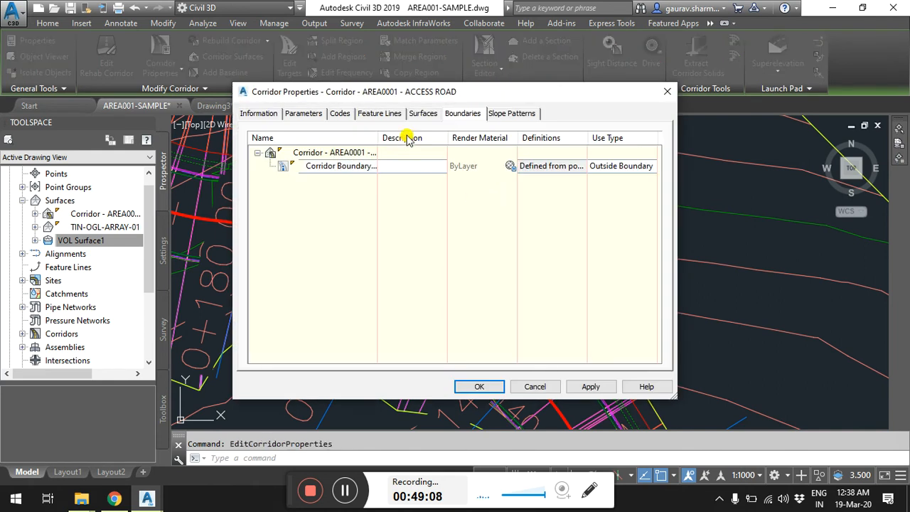
click(417, 113)
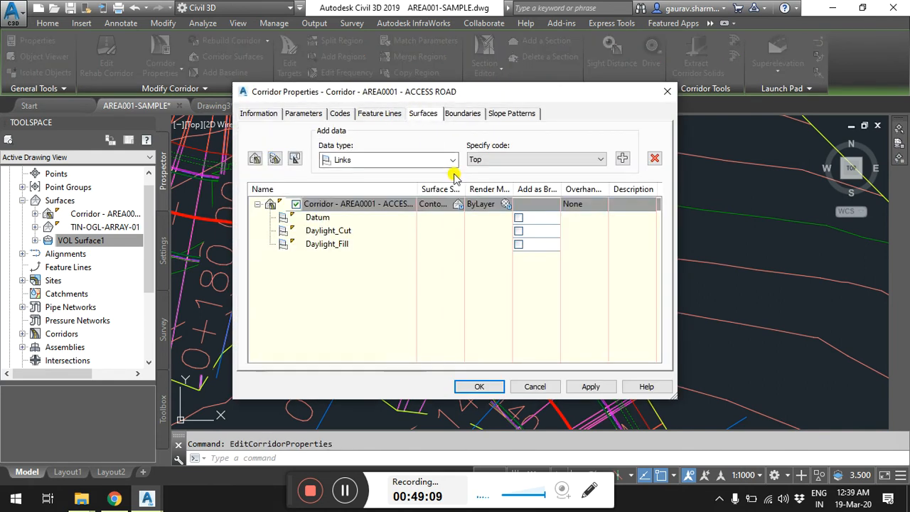
Set the corridor surface's overhang correction to Bottom Links, apply the change to the corridor and close the event viewer.
drag(609, 187, 643, 188)
drag(675, 398, 794, 421)
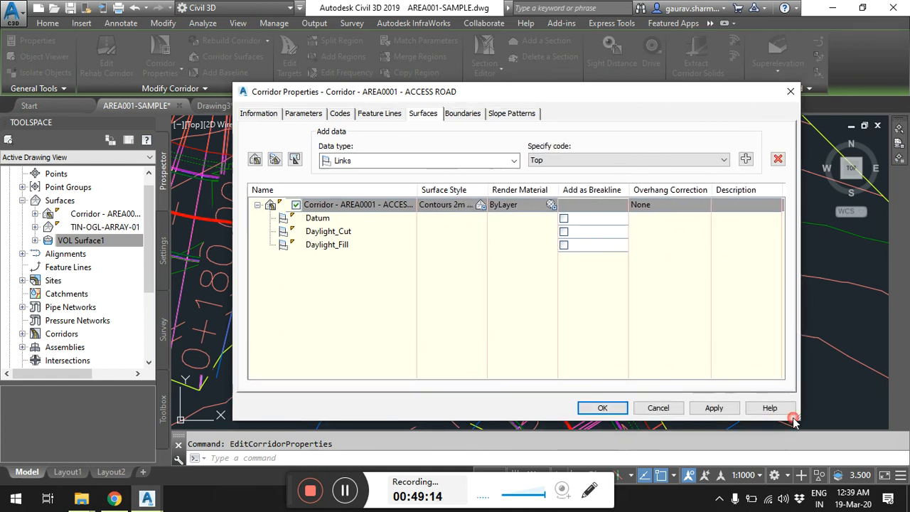
click(702, 204)
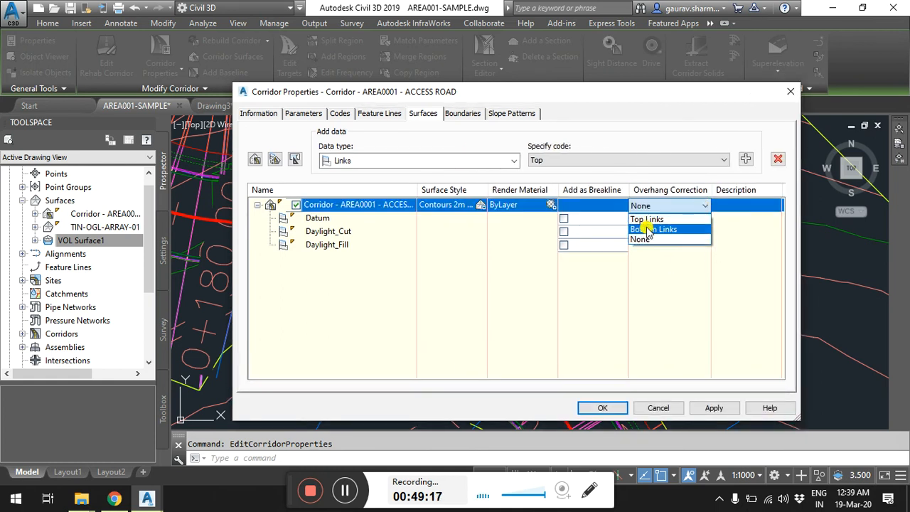
click(649, 230)
click(718, 407)
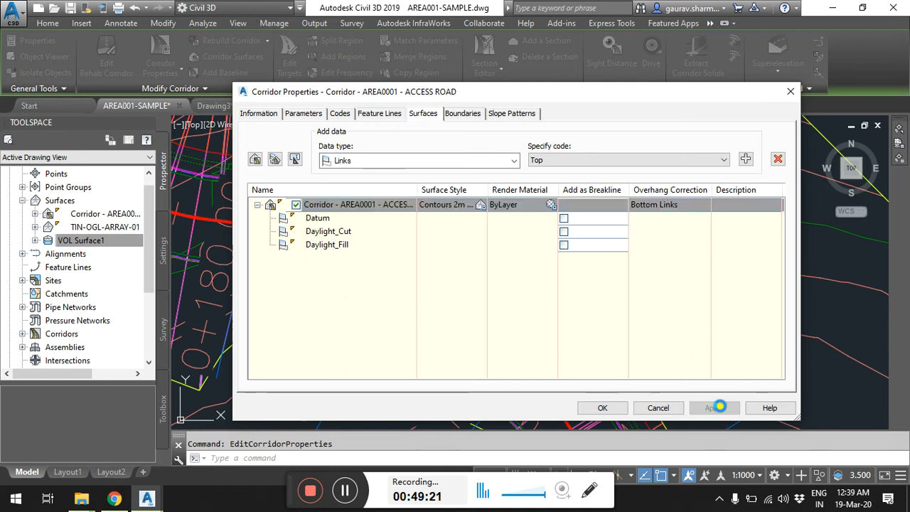
click(603, 407)
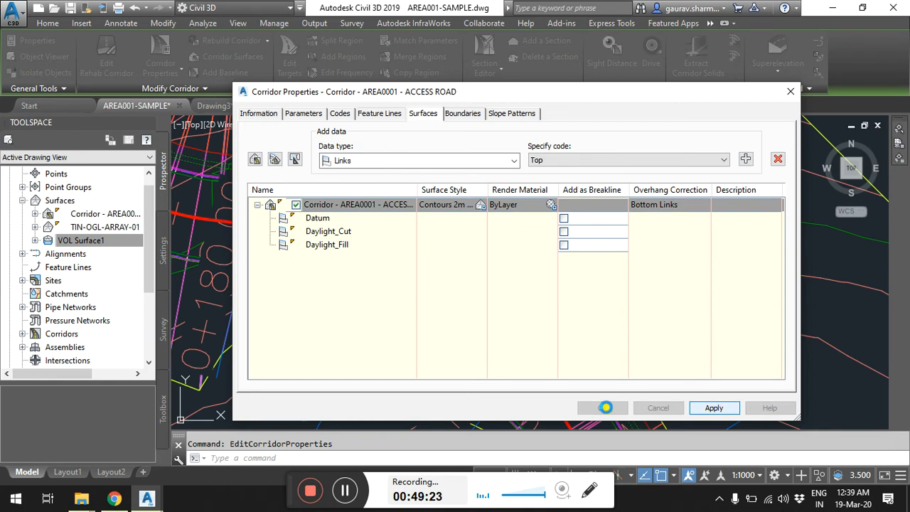
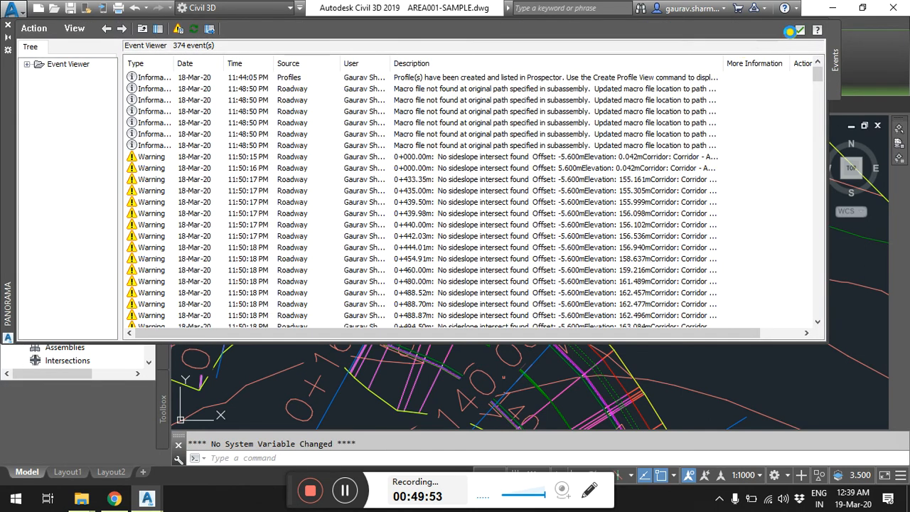
click(800, 29)
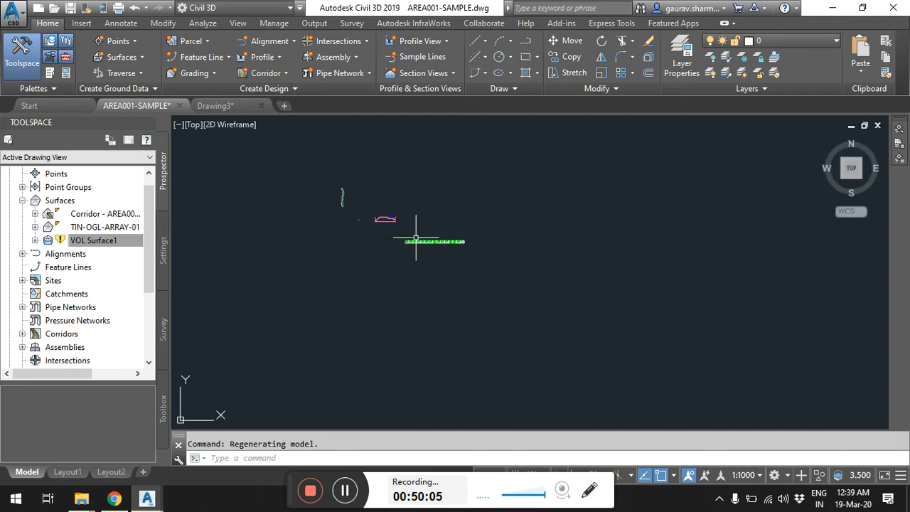
Examine the section view at station 0+020.00, checking the overhang-corrected corridor surface at the curbs and side slopes on both edges.
scroll(404, 256, up, 10)
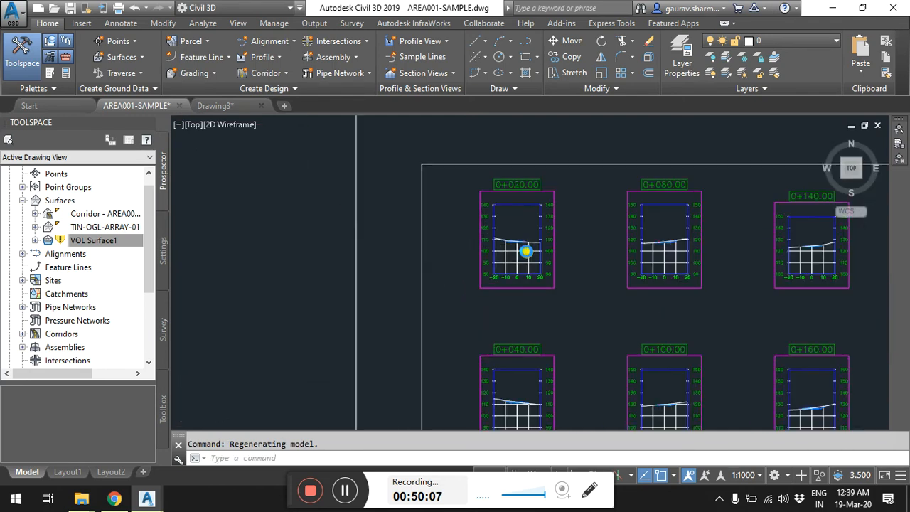
scroll(365, 202, up, 10)
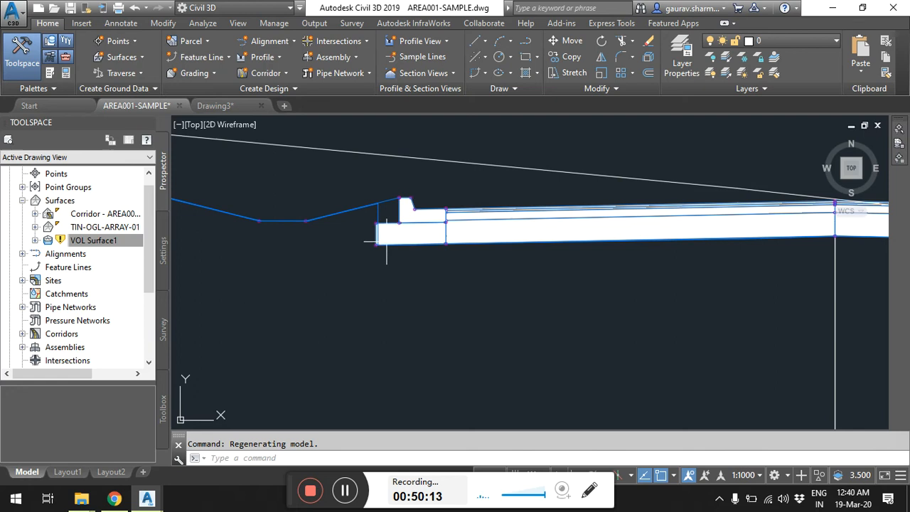
scroll(624, 259, down, 4)
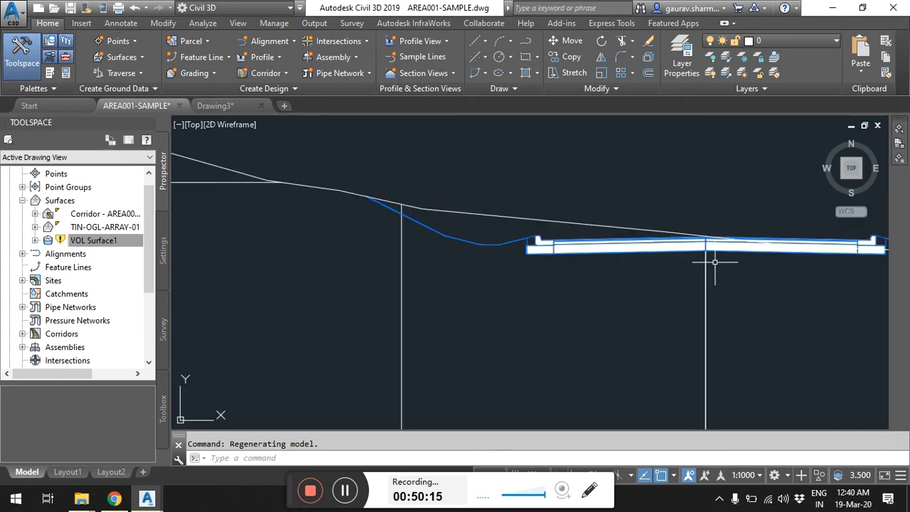
middle_drag(715, 262, 275, 263)
scroll(444, 250, up, 4)
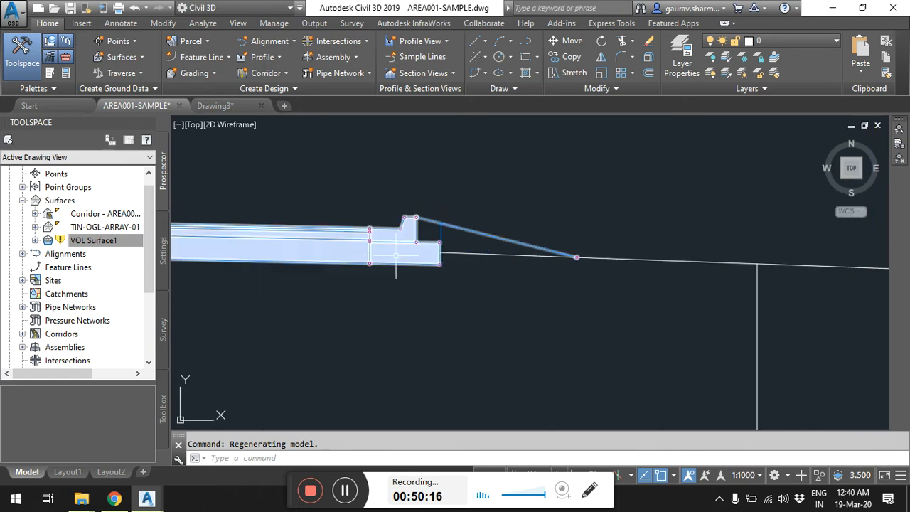
click(438, 222)
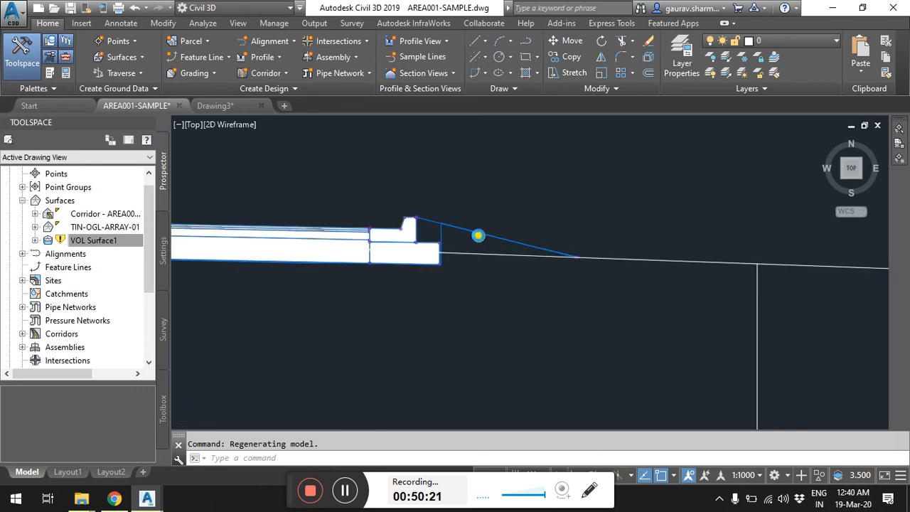
scroll(482, 235, up, 2)
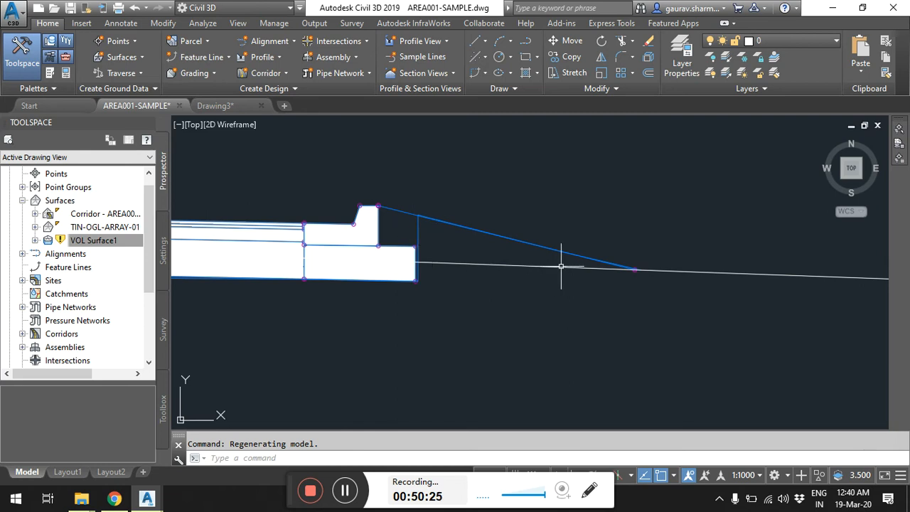
scroll(637, 285, down, 5)
scroll(518, 264, down, 6)
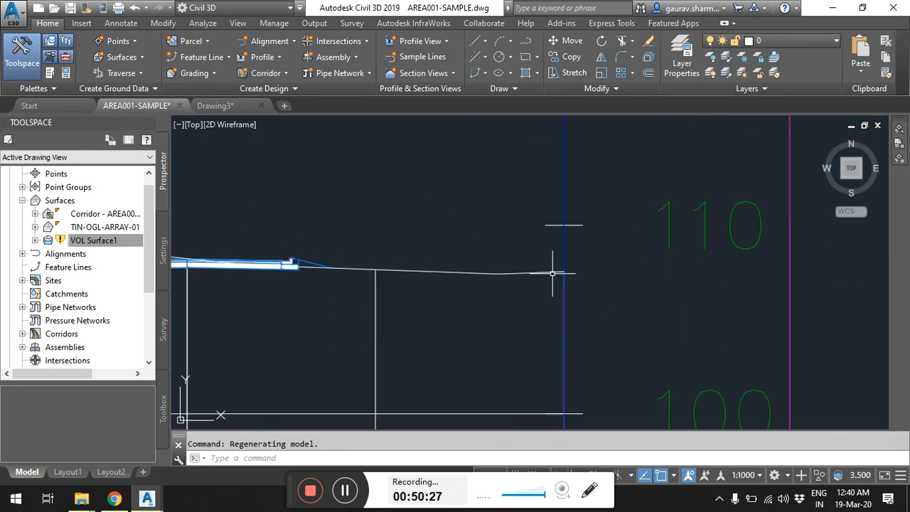
middle_drag(561, 284, 590, 287)
scroll(590, 287, down, 2)
Inspect a section view with fill on one side and a ditch on the other, comparing its corridor surface with the section's underside.
scroll(603, 254, up, 10)
scroll(569, 227, up, 2)
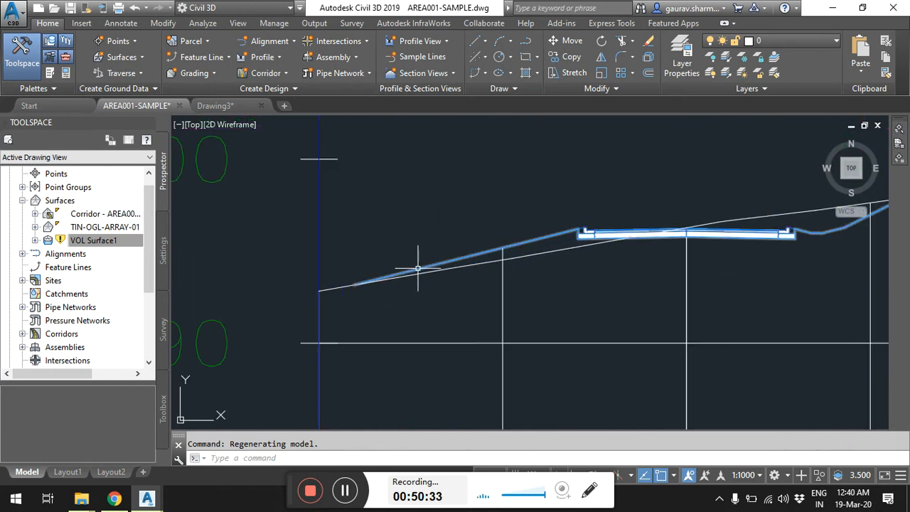
scroll(579, 227, up, 6)
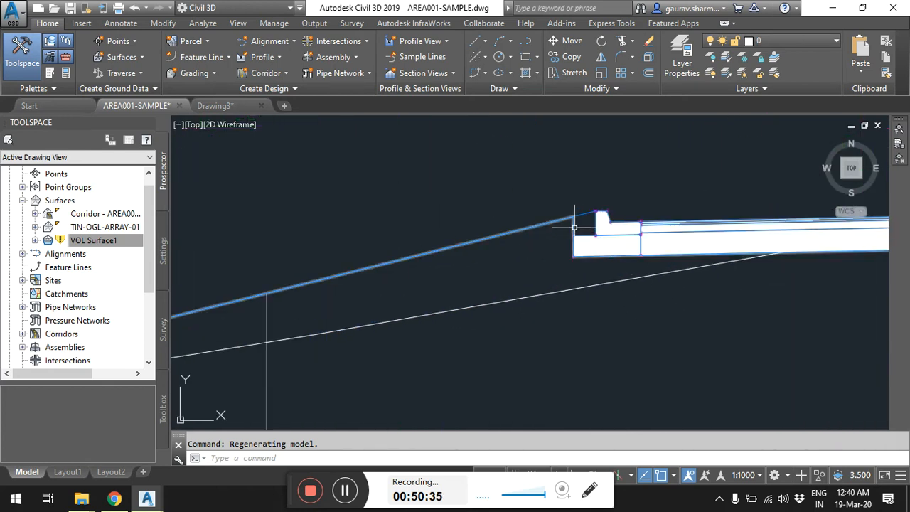
click(572, 221)
scroll(454, 256, down, 6)
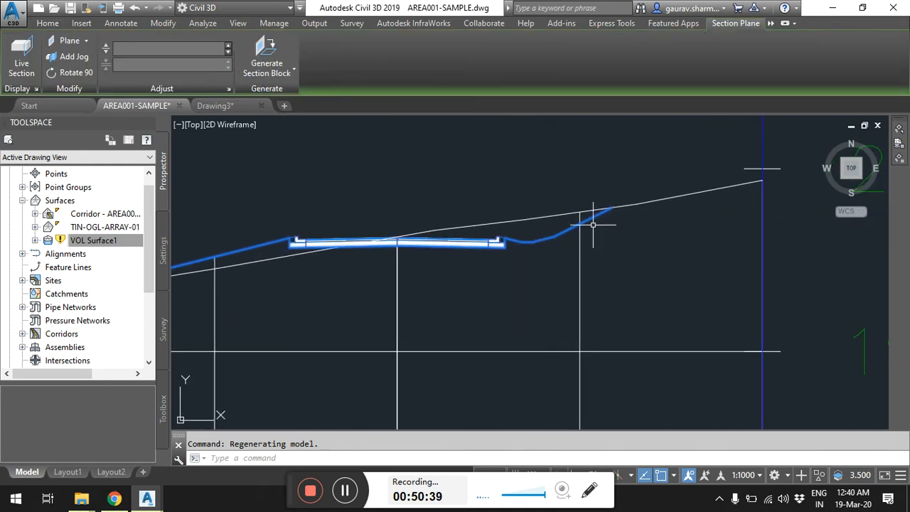
scroll(356, 245, up, 4)
middle_drag(419, 244, 370, 244)
scroll(369, 242, up, 2)
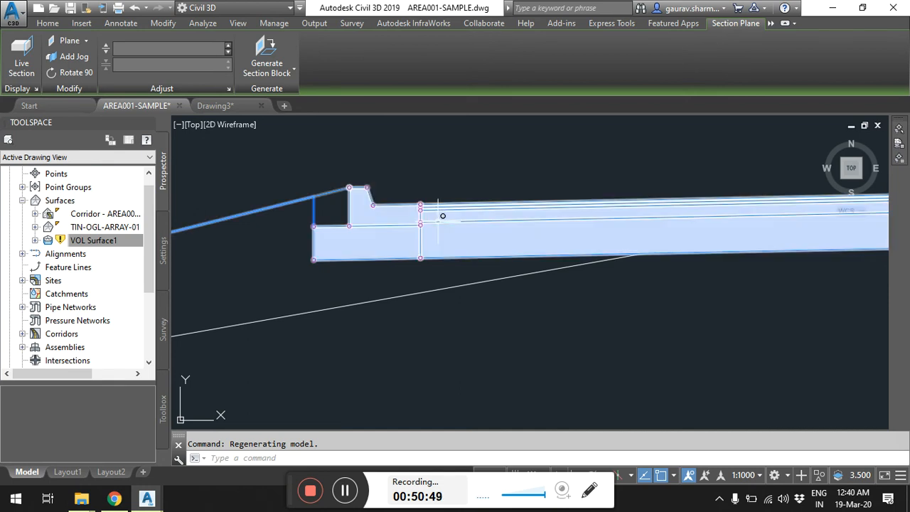
scroll(442, 215, down, 5)
scroll(465, 237, up, 5)
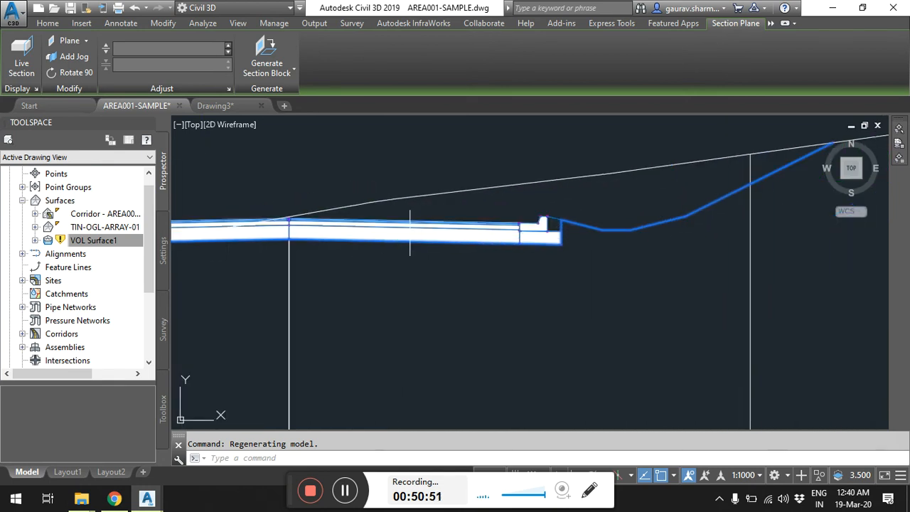
key(Escape)
Start Compute Materials for the access road alignment using the SL Collection - 1 sample line group.
scroll(589, 244, down, 3)
middle_drag(589, 244, 415, 231)
scroll(414, 231, down, 4)
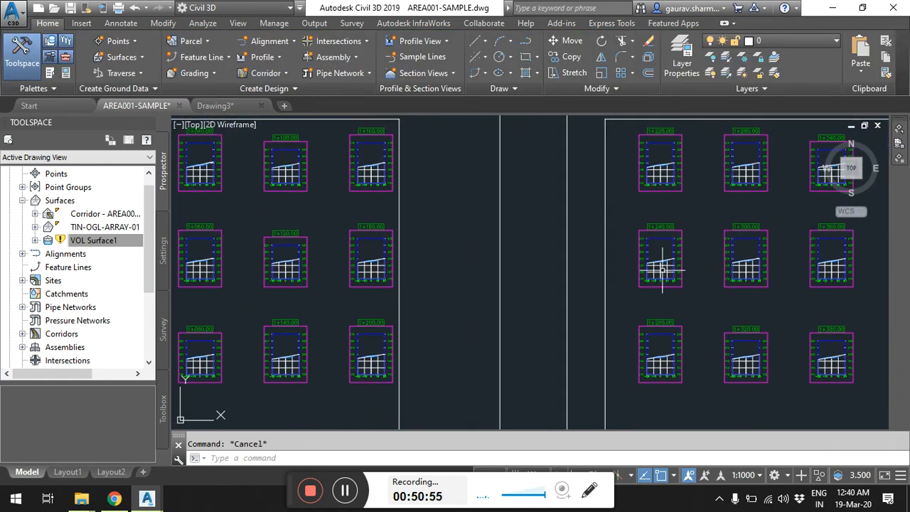
scroll(305, 253, down, 5)
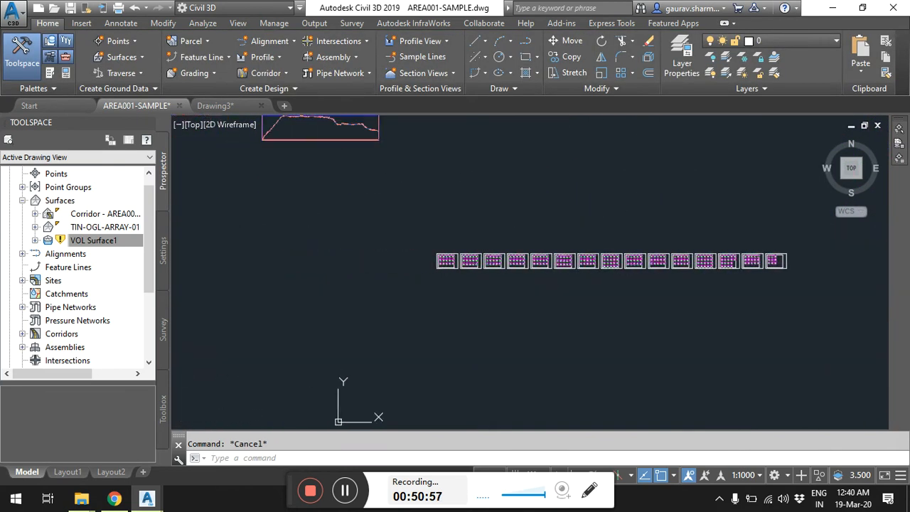
middle_drag(391, 211, 564, 305)
scroll(564, 305, down, 2)
middle_drag(467, 305, 423, 228)
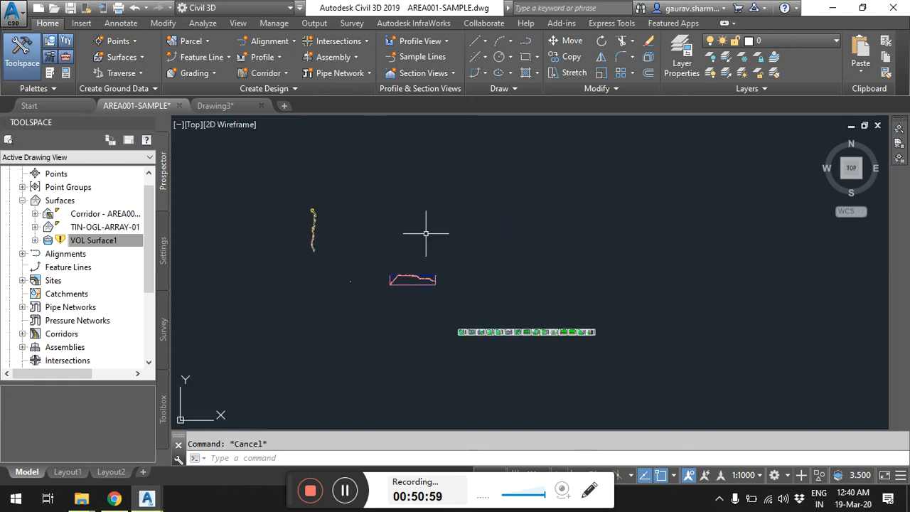
scroll(448, 260, up, 2)
middle_drag(545, 248, 554, 194)
middle_drag(355, 240, 373, 234)
click(163, 23)
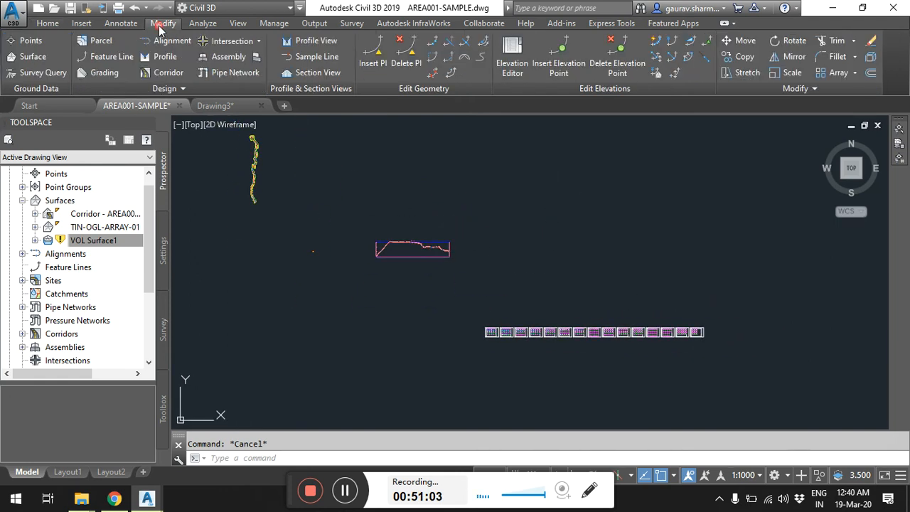
click(202, 24)
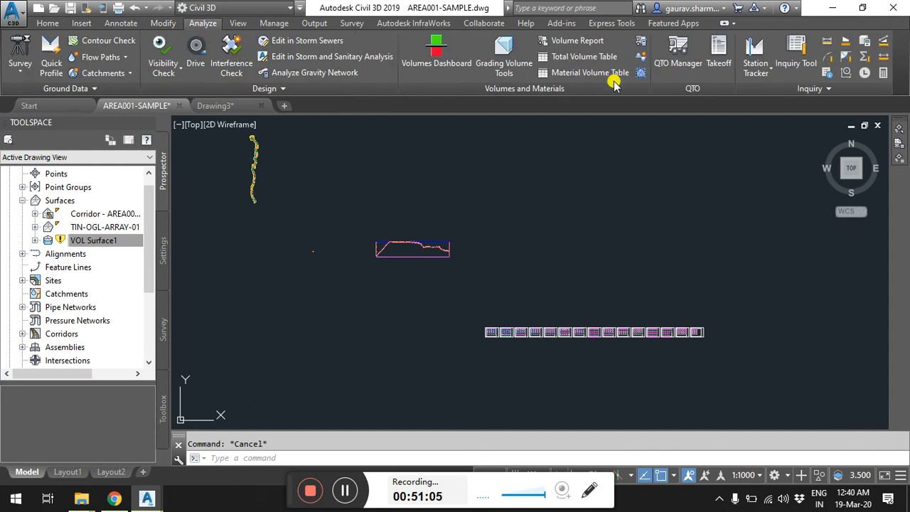
click(641, 43)
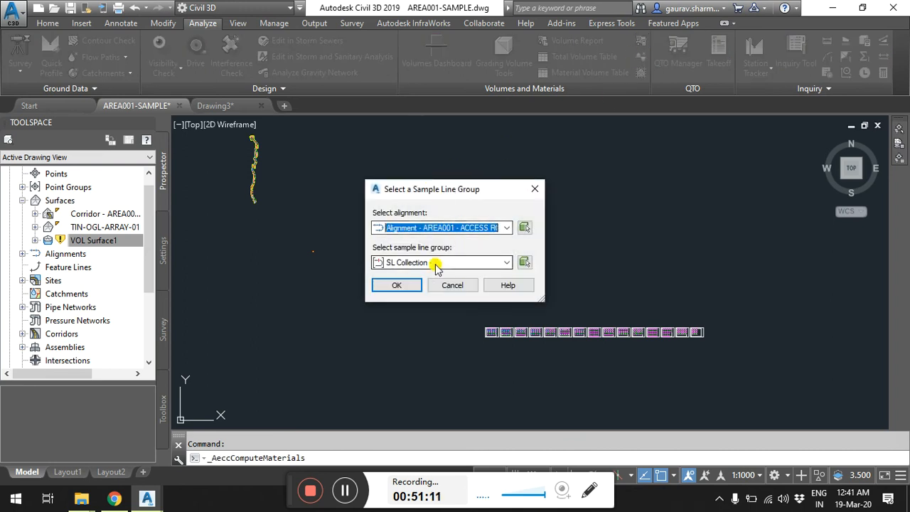
click(398, 284)
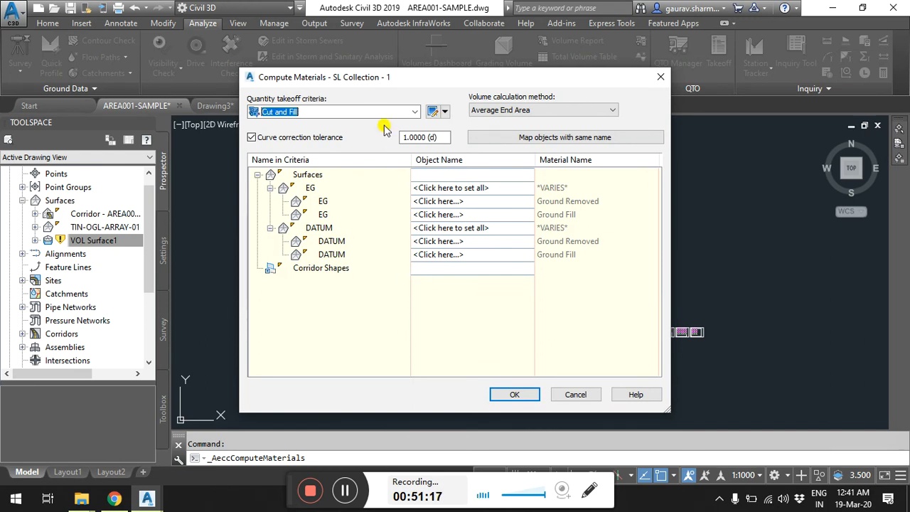
Set the quantity takeoff criteria to New Quantity Takeoff Criteria and check the daylight cut and fill rows of the ground surface.
click(414, 111)
click(305, 158)
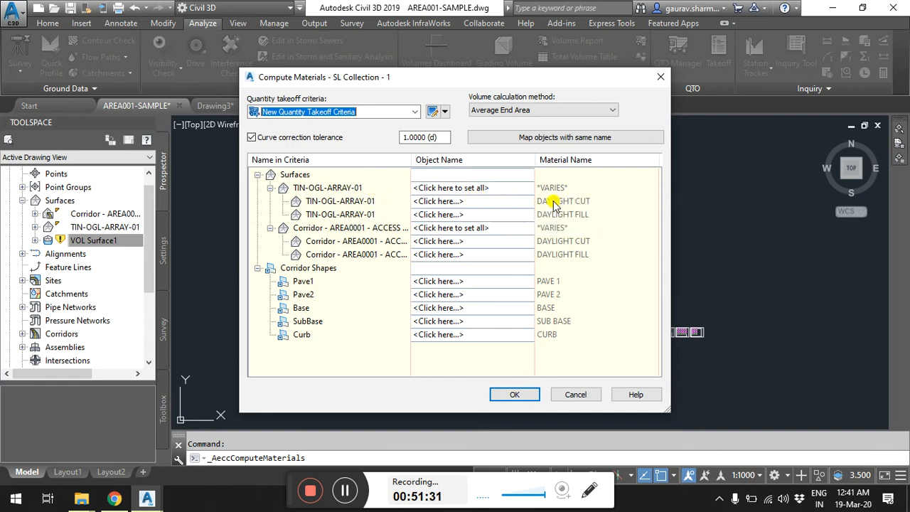
click(356, 188)
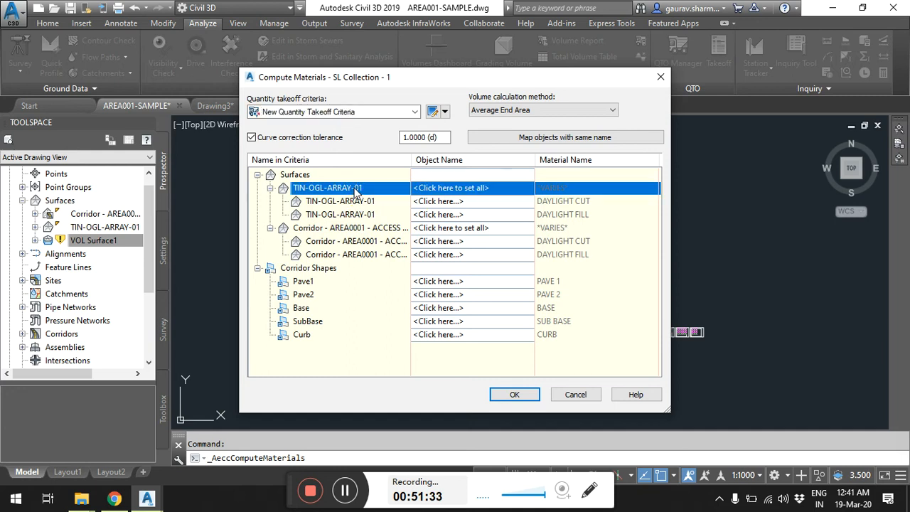
click(572, 202)
click(568, 189)
click(337, 202)
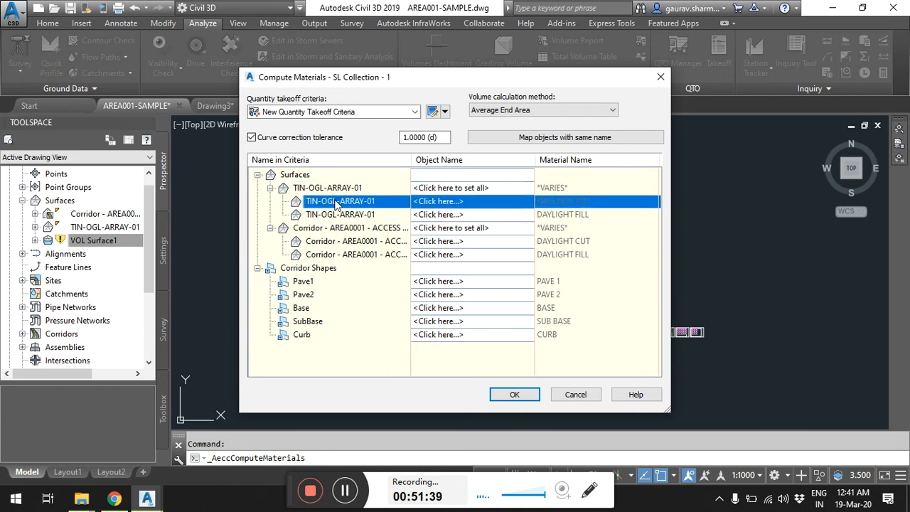
click(587, 215)
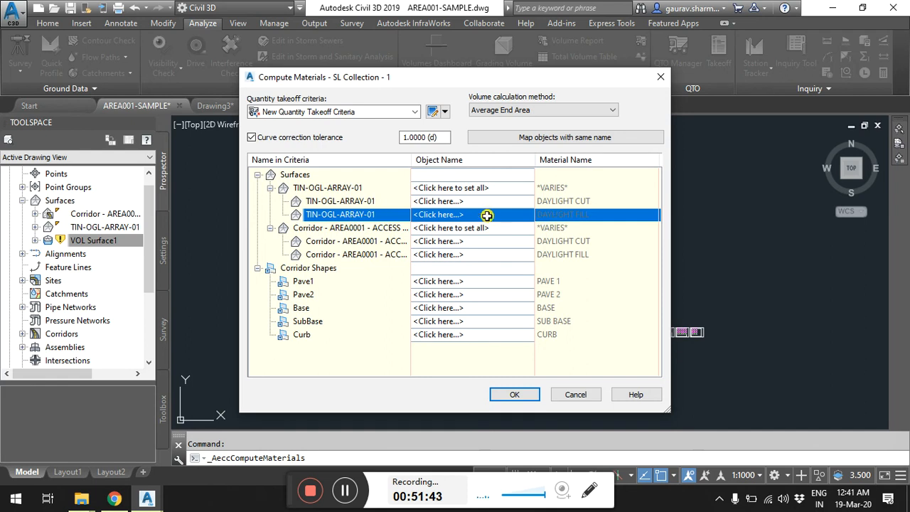
Map both ground surface criteria to TIN-OGL-ARRAY-01 and both corridor surface criteria to the AREA0001 - ACCESS ROAD - (1) corridor surface.
click(522, 202)
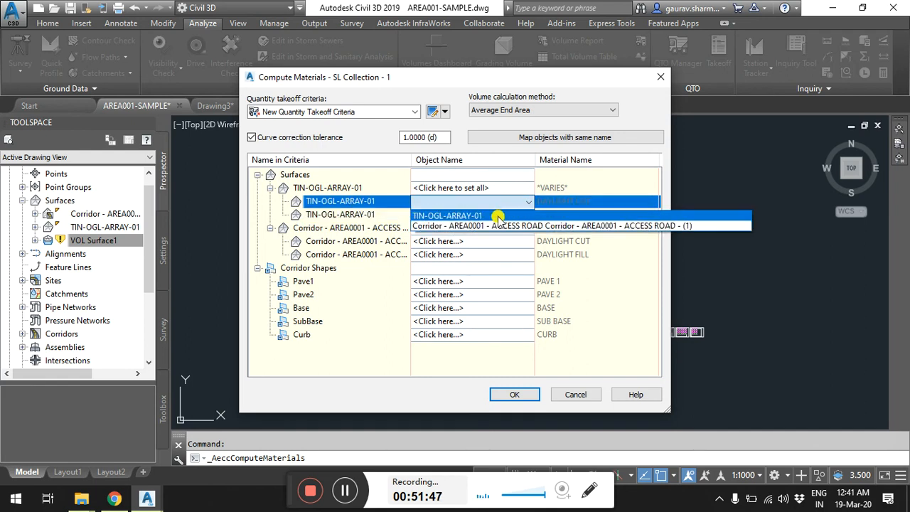
click(458, 216)
click(498, 214)
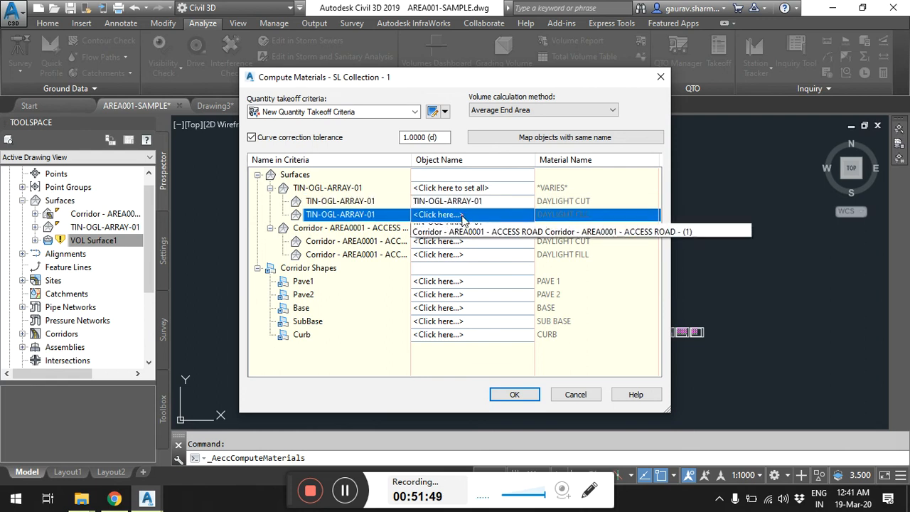
click(447, 227)
click(486, 187)
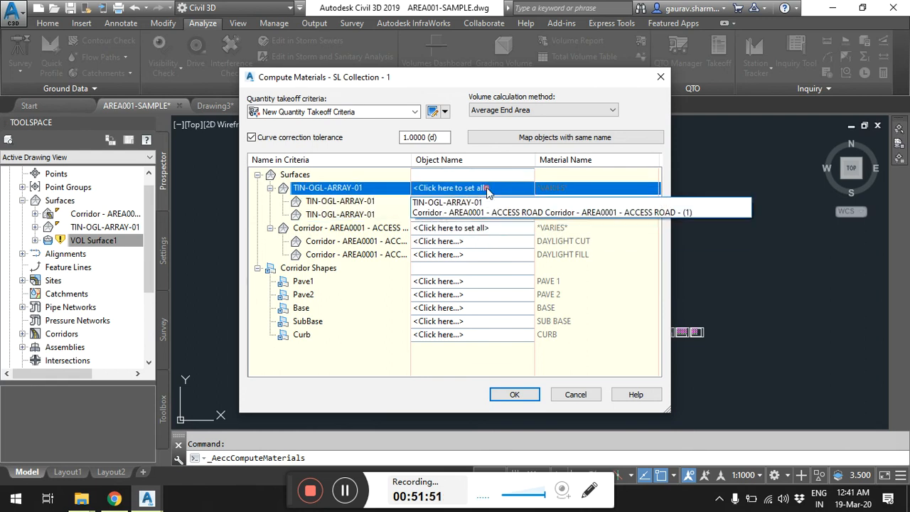
click(424, 198)
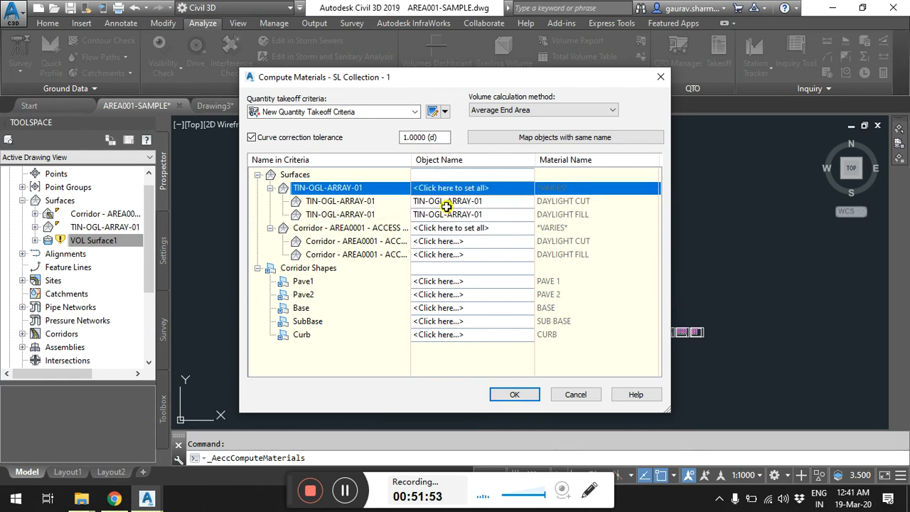
click(496, 226)
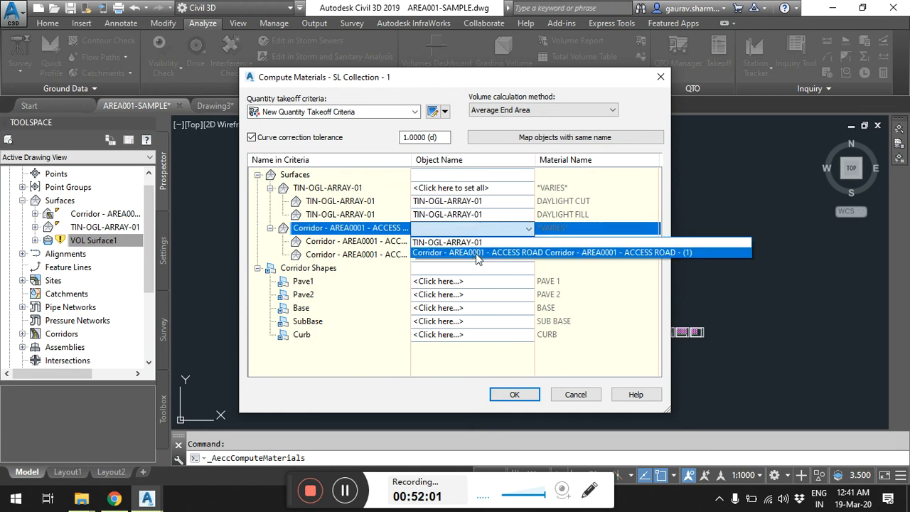
click(477, 253)
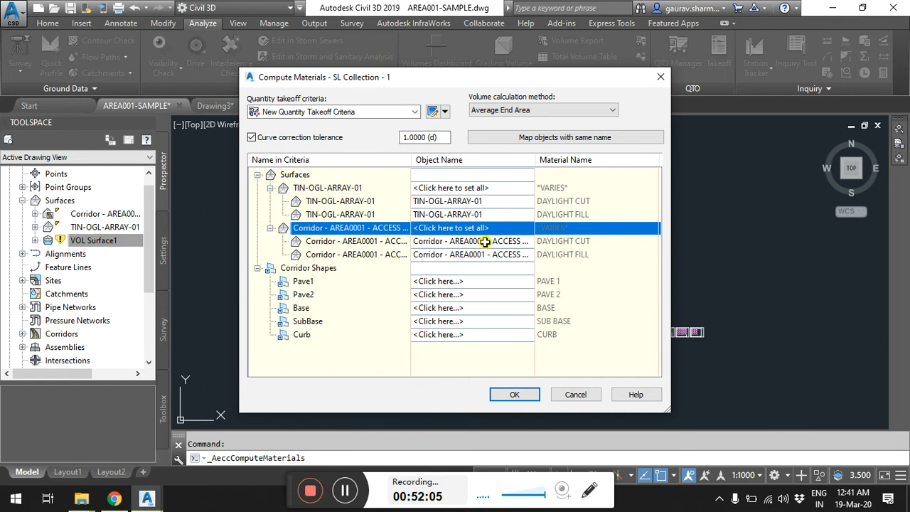
Map the Pave1 and Pave2 corridor shape criteria to the access road corridor's matching Pave1 and Pave2 shapes.
drag(339, 283, 473, 283)
click(473, 284)
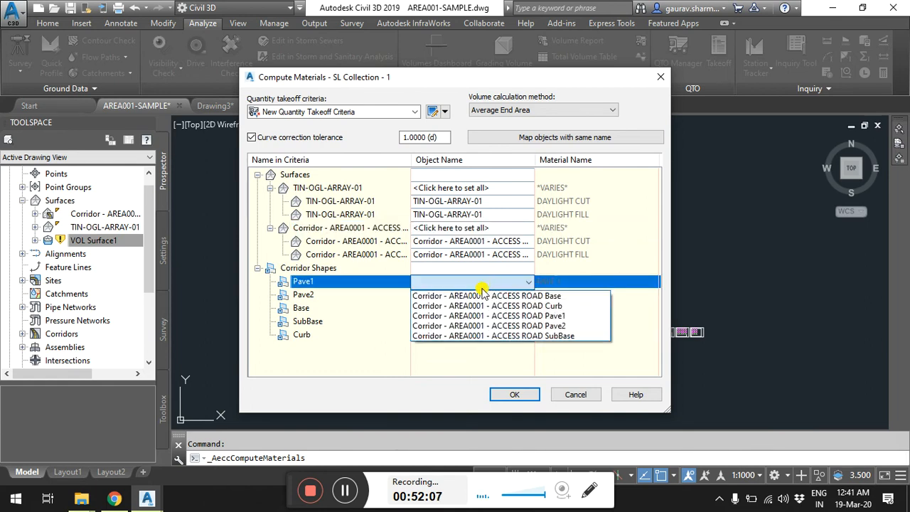
click(485, 316)
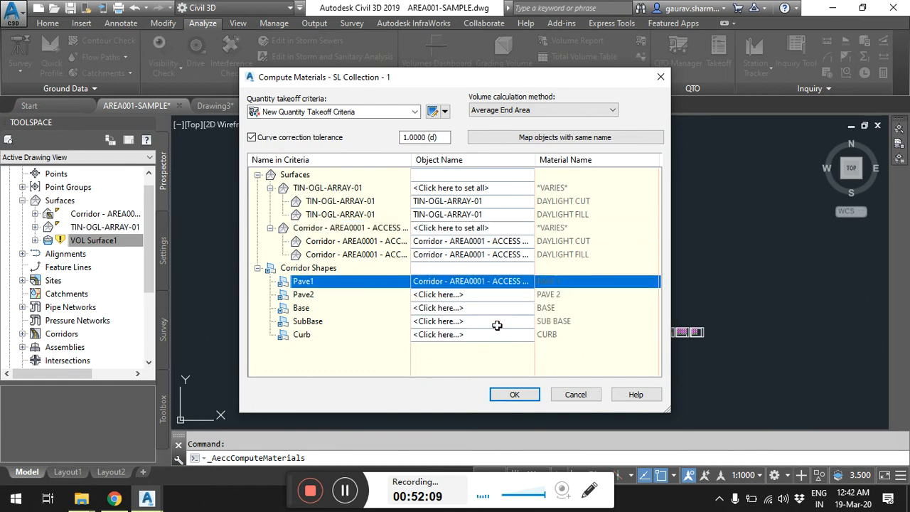
click(473, 295)
click(473, 294)
click(489, 339)
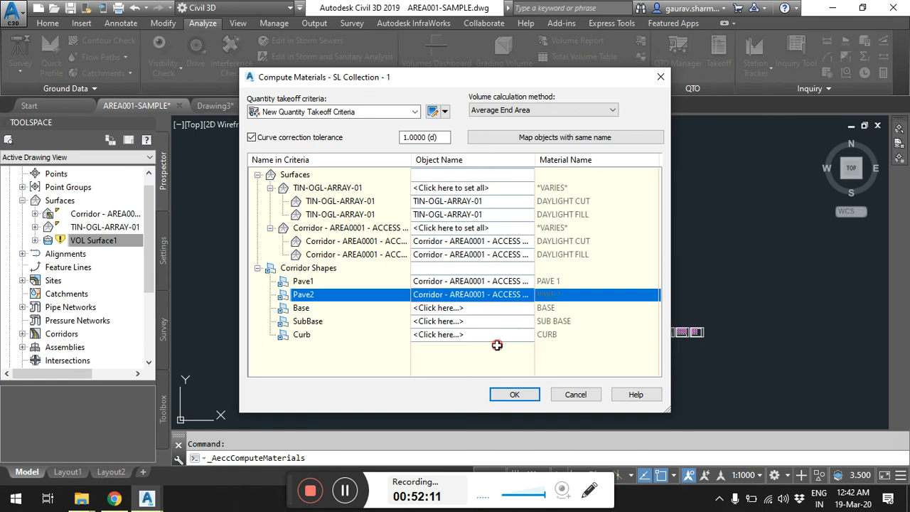
Map the Base, SubBase and Curb corridor shape criteria to the matching shapes of the access road corridor.
click(463, 310)
click(491, 330)
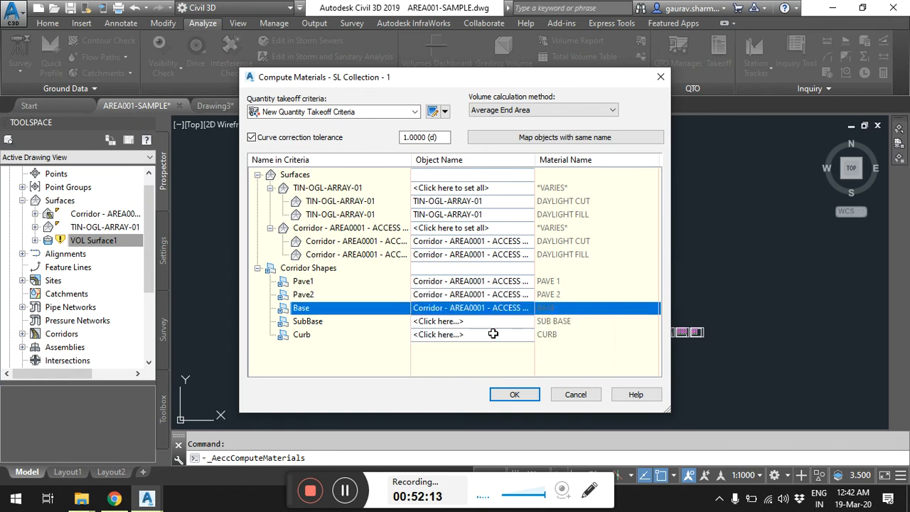
click(463, 323)
click(488, 388)
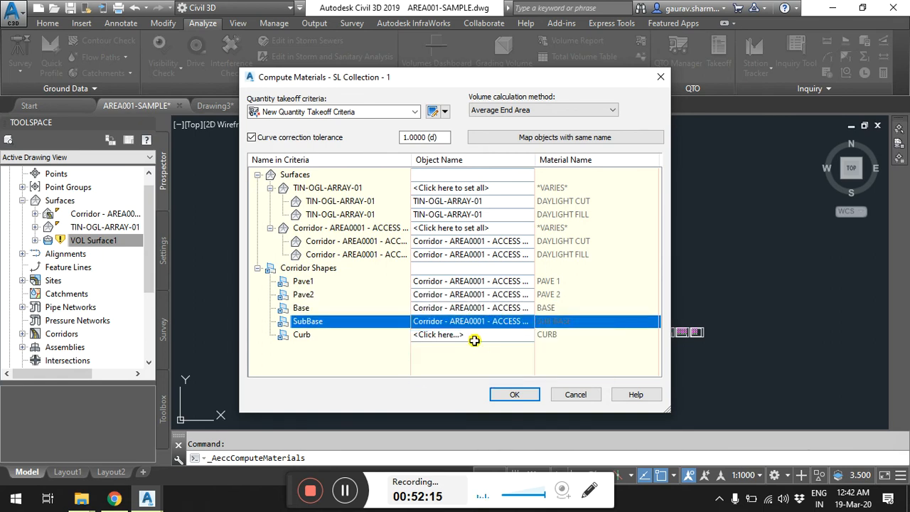
click(473, 337)
click(500, 359)
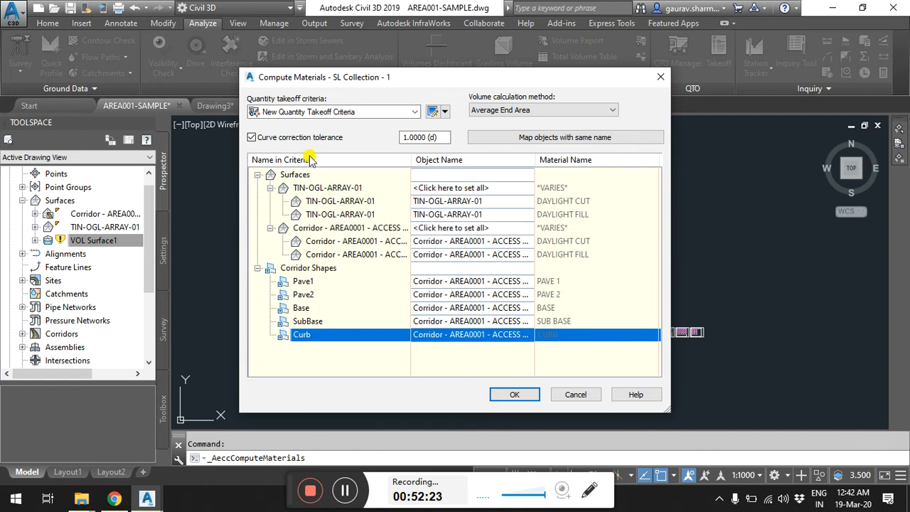
Keep Average End Area as the volume calculation method and compute the materials for SL Collection - 1.
click(503, 110)
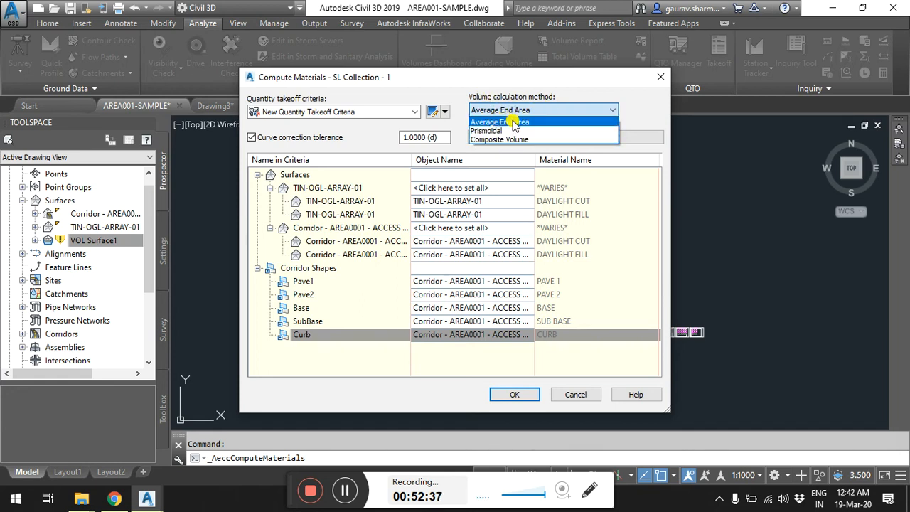
click(506, 122)
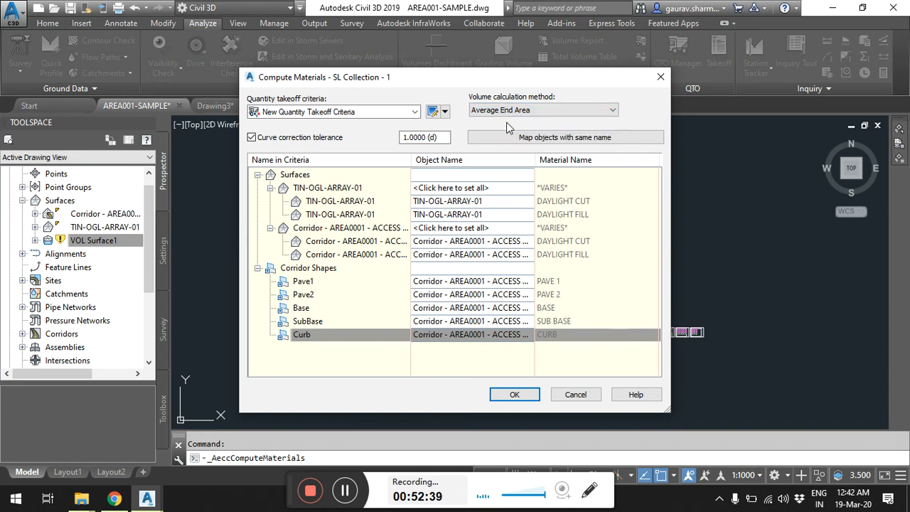
click(514, 395)
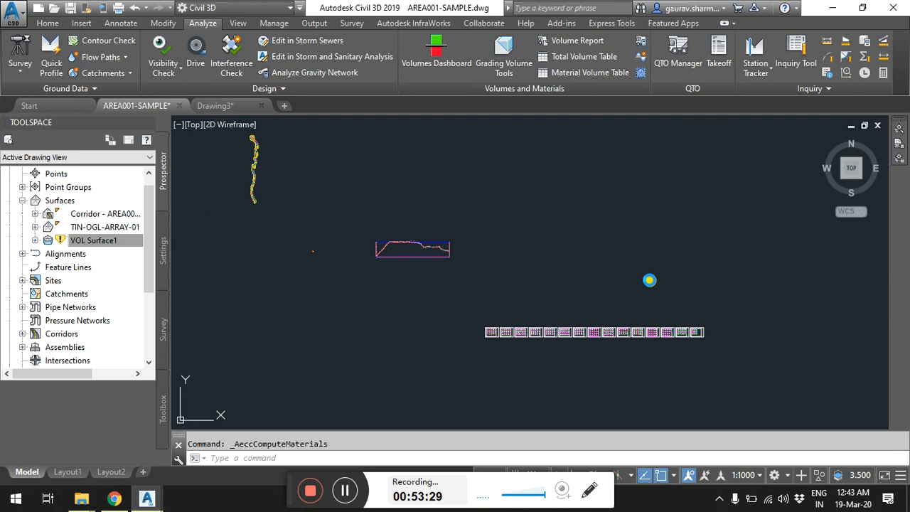
click(547, 257)
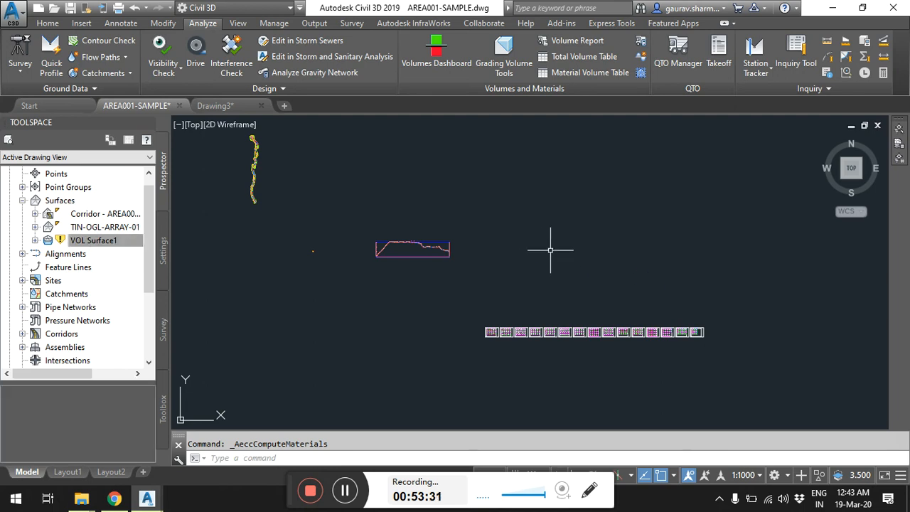
Generate a volume report for the AREA001 - ACCESS ROAD alignment using SL Collection - 1 and Material List - (1).
click(576, 44)
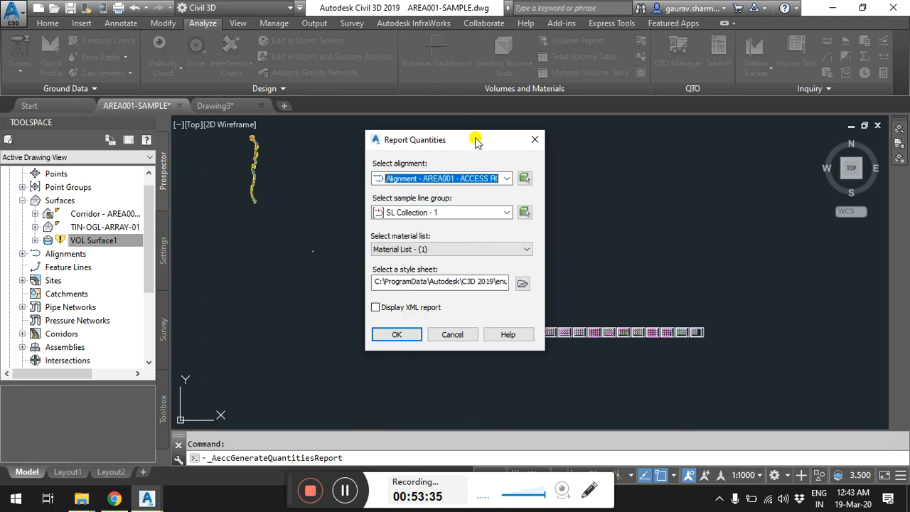
click(419, 248)
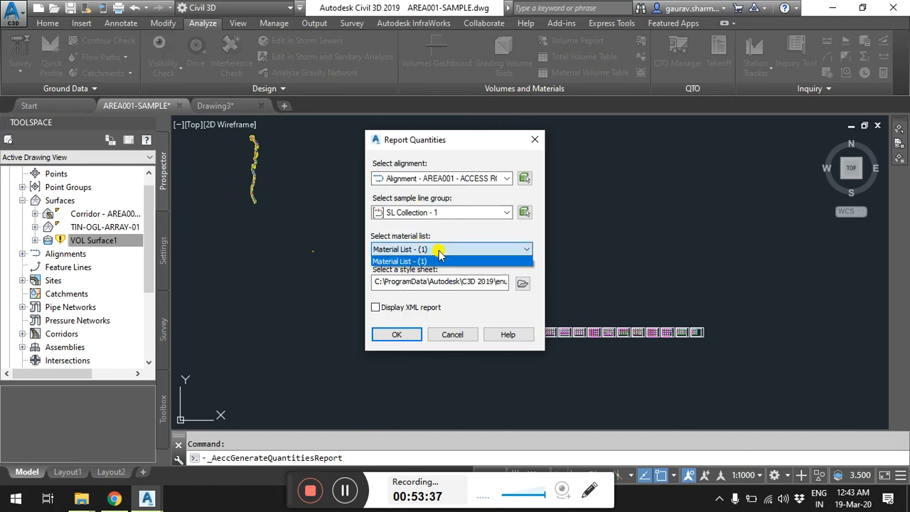
click(435, 261)
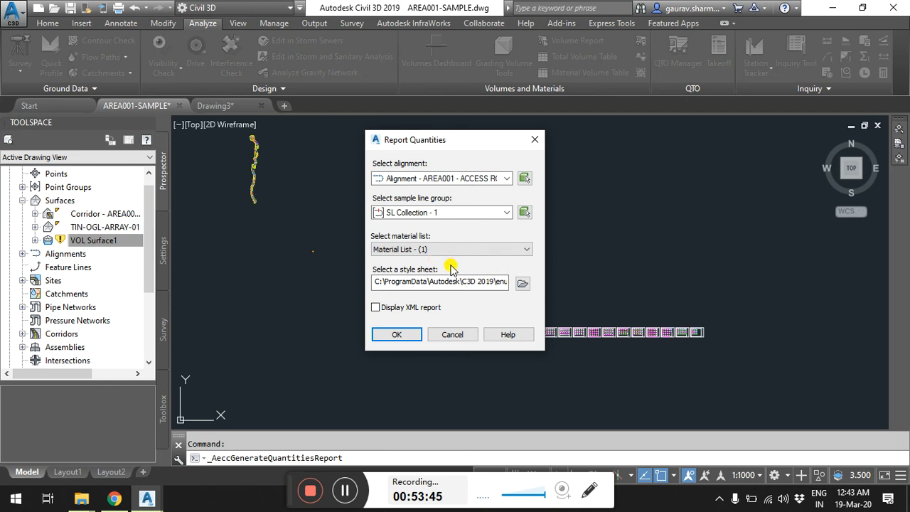
click(465, 178)
click(449, 212)
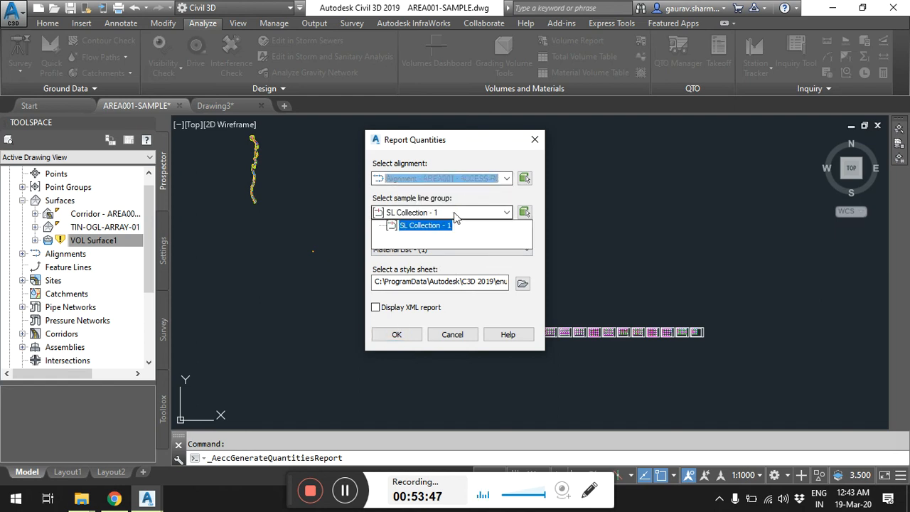
click(439, 216)
click(403, 337)
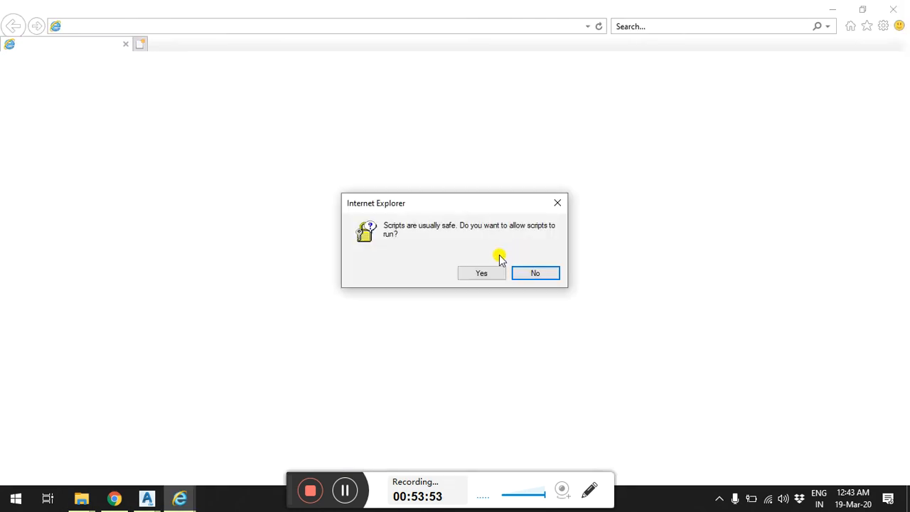
Allow scripts to run for the quantities report and close the Internet Explorer welcome page.
click(482, 274)
click(477, 276)
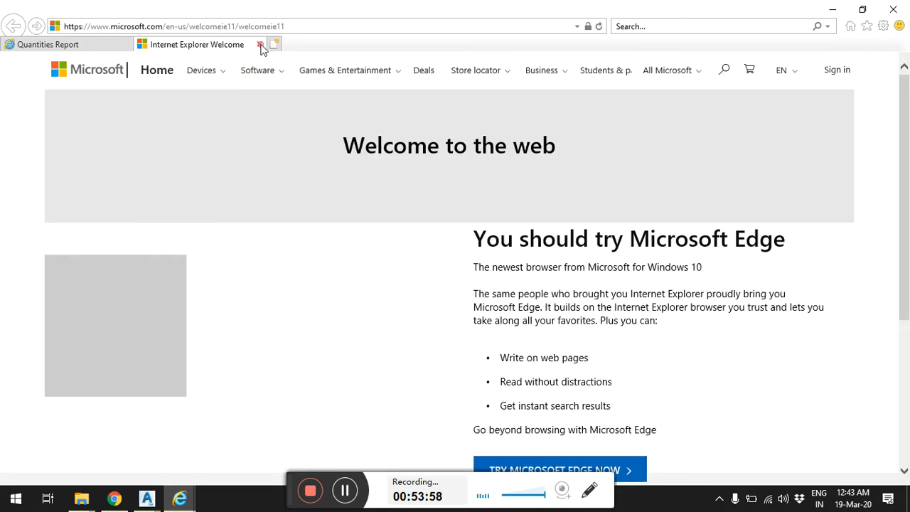
click(260, 44)
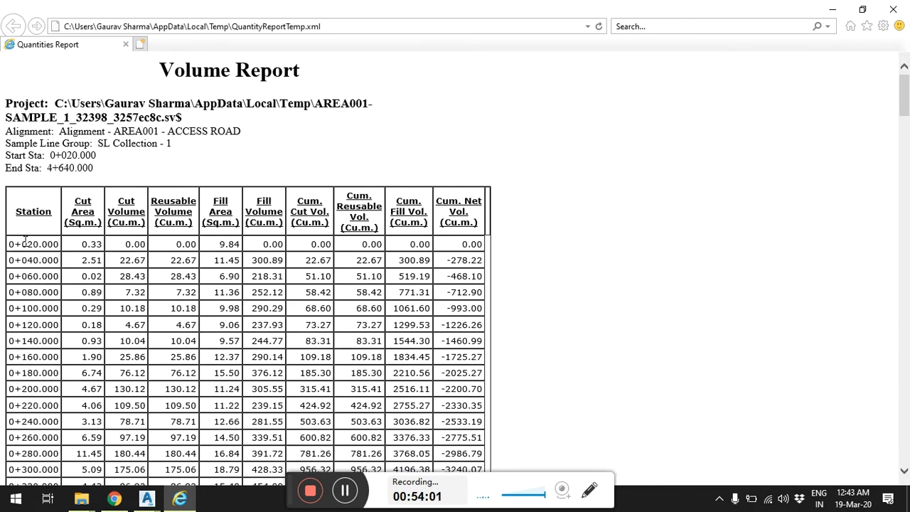
Examine the station column and the cut and fill areas at station 0+020 in the volume report.
drag(25, 242, 129, 250)
drag(42, 244, 41, 421)
click(37, 411)
drag(10, 244, 60, 244)
click(71, 245)
drag(82, 245, 98, 249)
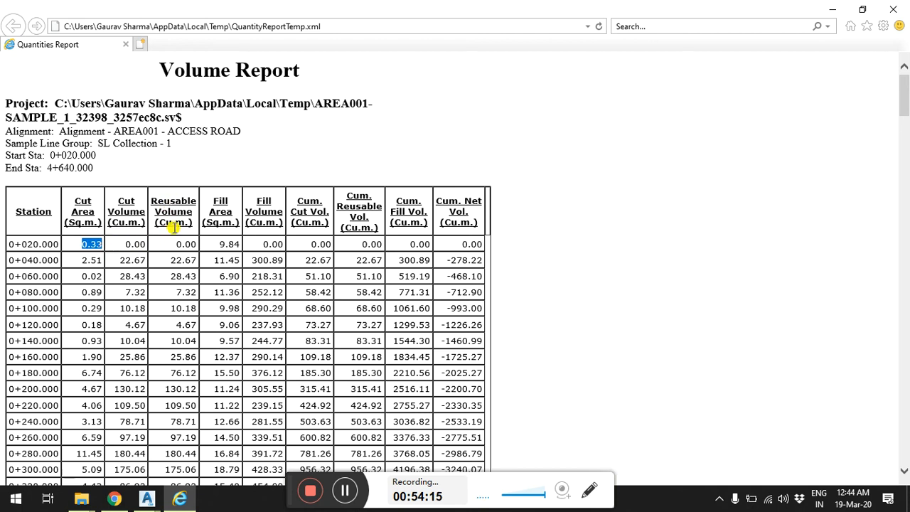
drag(216, 243, 235, 249)
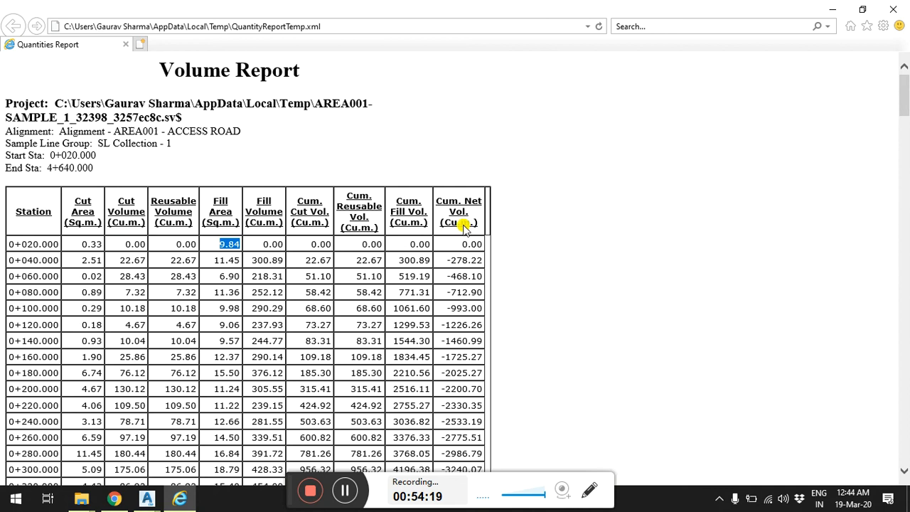
click(34, 244)
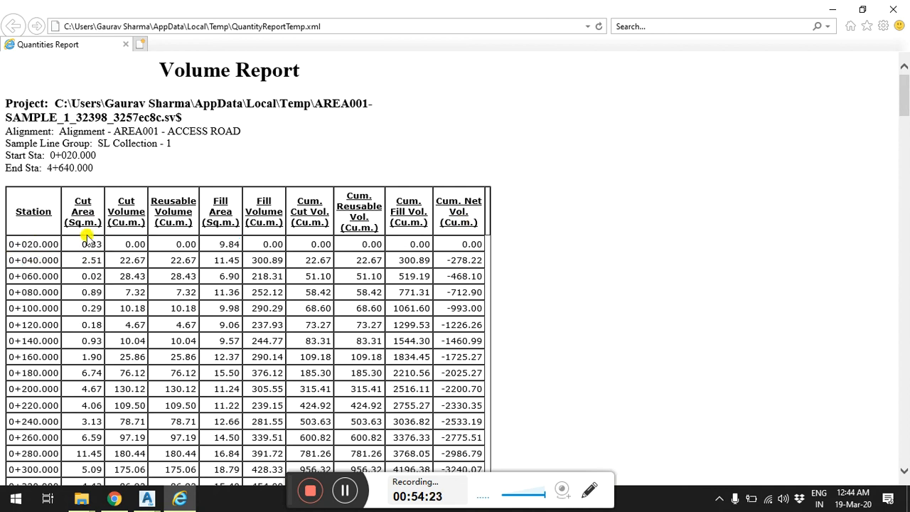
Examine the cut, reusable, fill and cumulative volumes at station 0+040 in the volume report.
drag(81, 260, 98, 262)
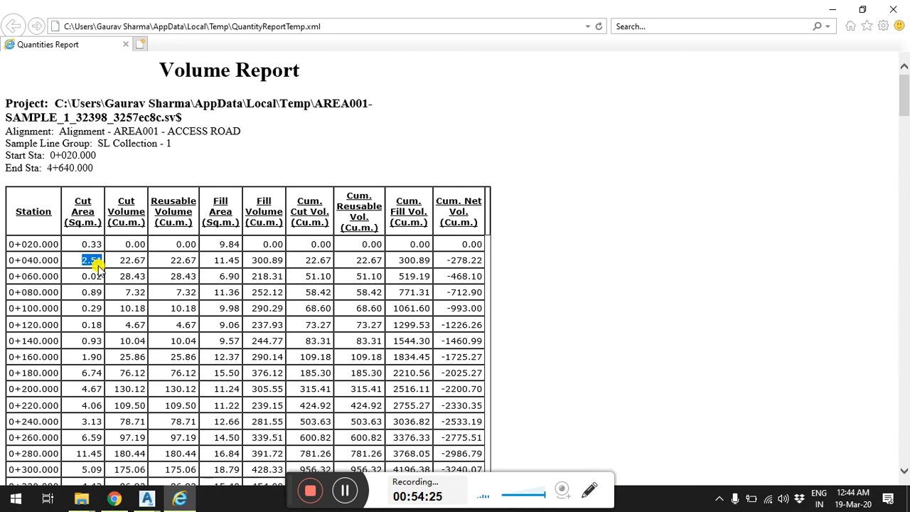
drag(119, 260, 144, 262)
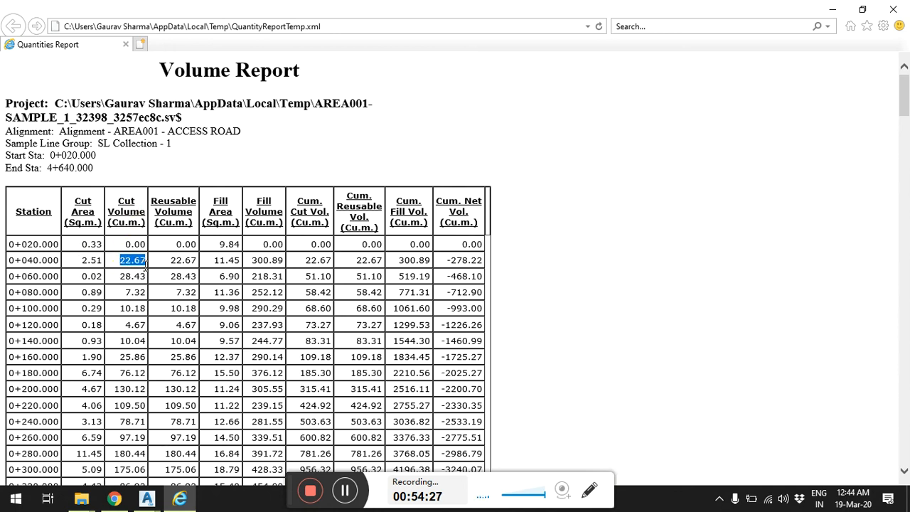
drag(170, 261, 195, 261)
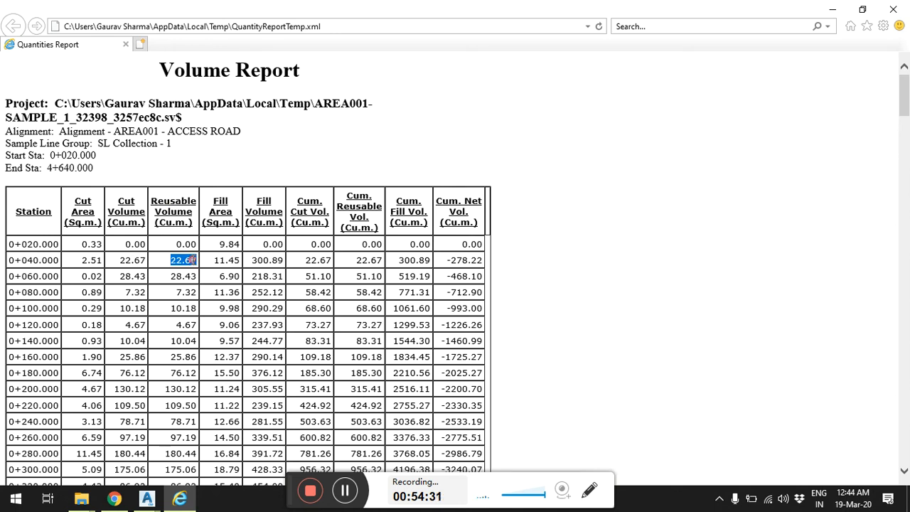
drag(214, 260, 283, 261)
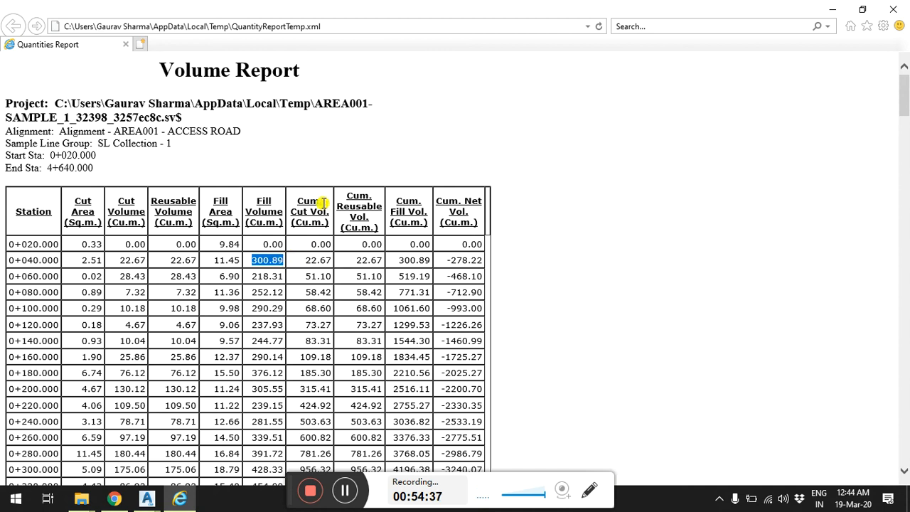
drag(306, 260, 333, 261)
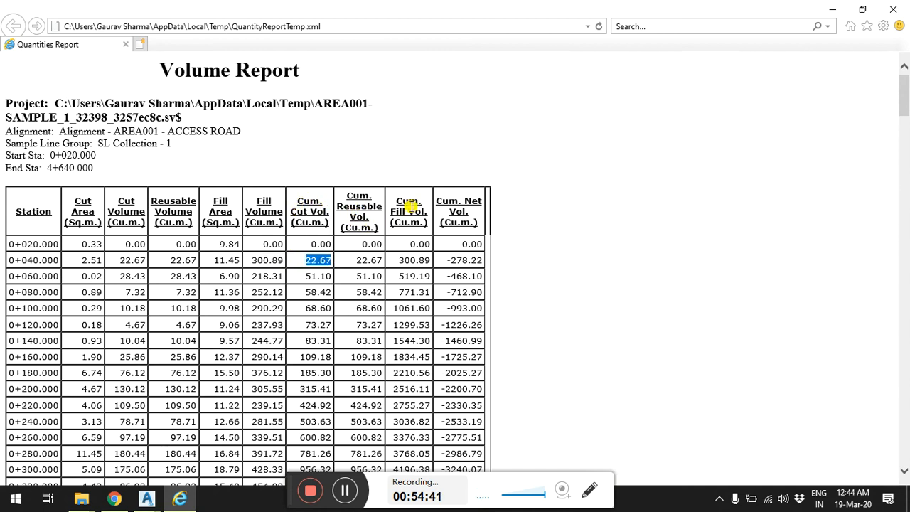
drag(393, 260, 435, 263)
click(416, 268)
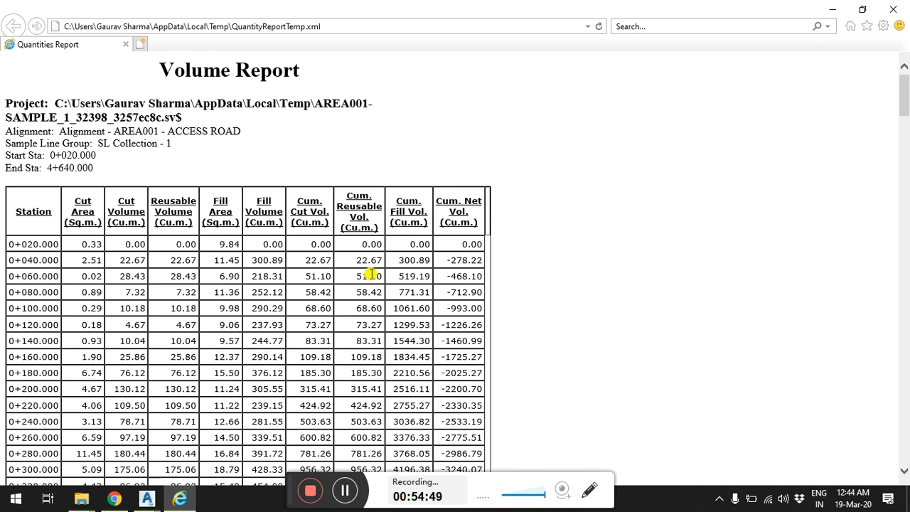
Compare the cumulative cut, reusable and fill volumes at station 0+060 with the preceding stations.
drag(355, 277, 385, 276)
drag(299, 277, 329, 279)
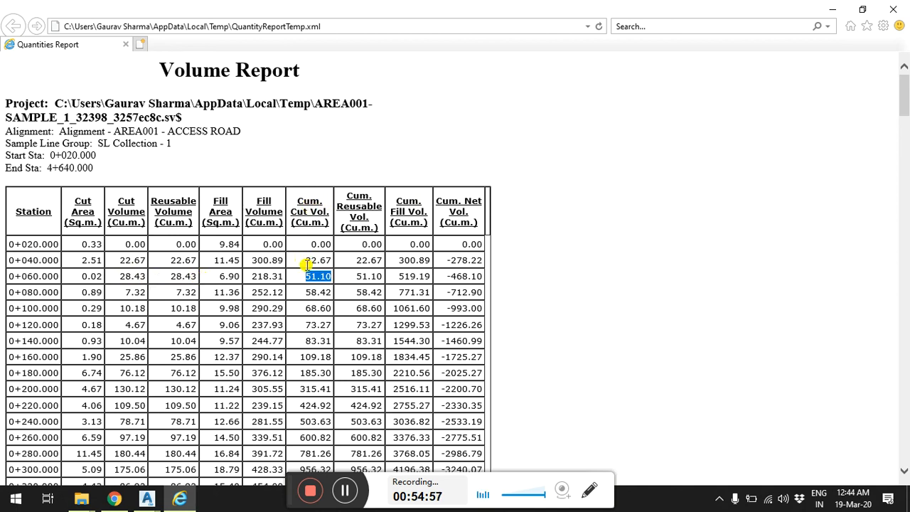
drag(398, 276, 432, 279)
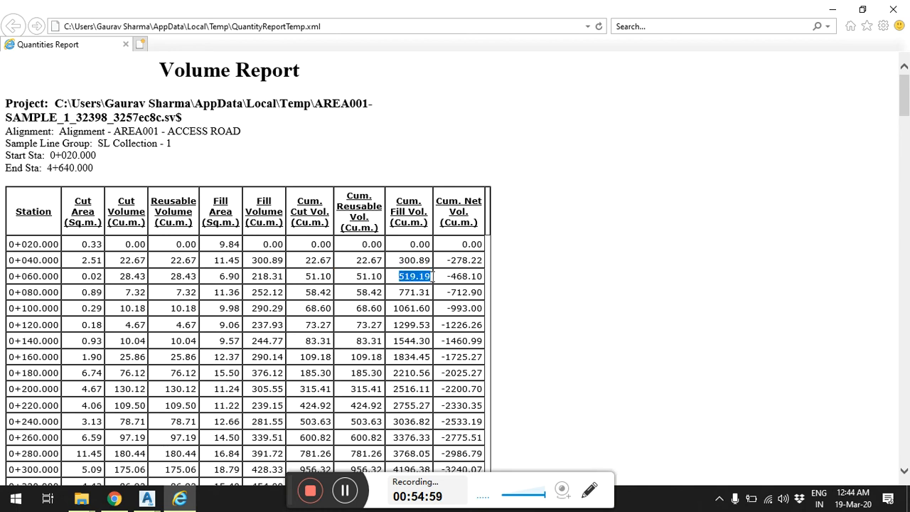
drag(412, 242, 412, 308)
click(413, 274)
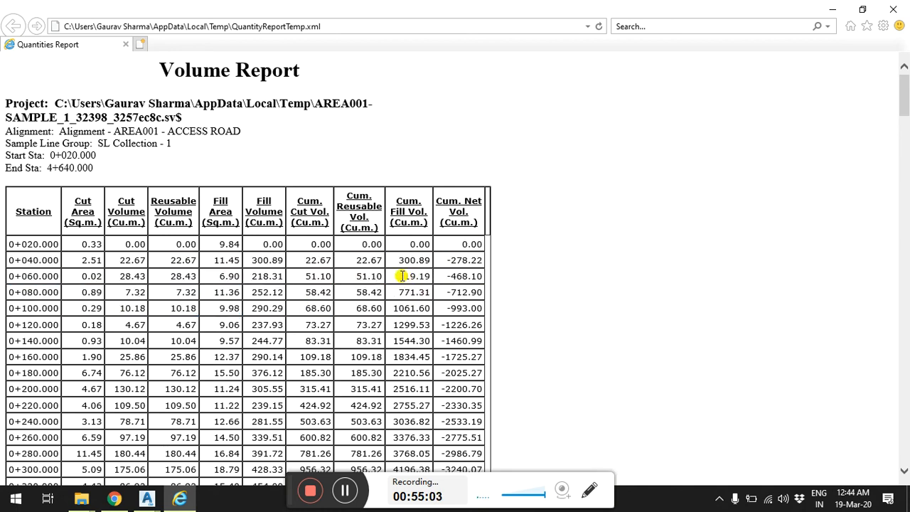
drag(403, 276, 433, 277)
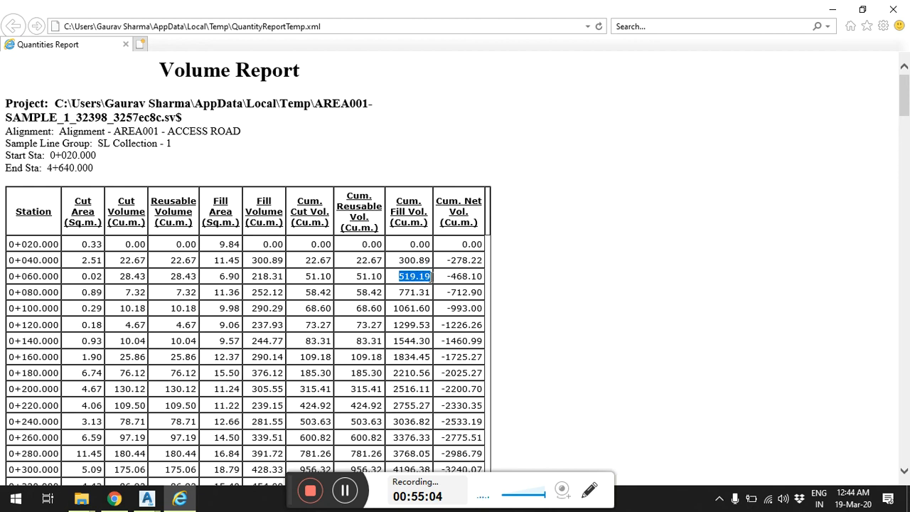
click(415, 277)
Review the volume report's further stations and the cumulative fill volume at station 0+080, and close the report.
scroll(414, 277, down, 2)
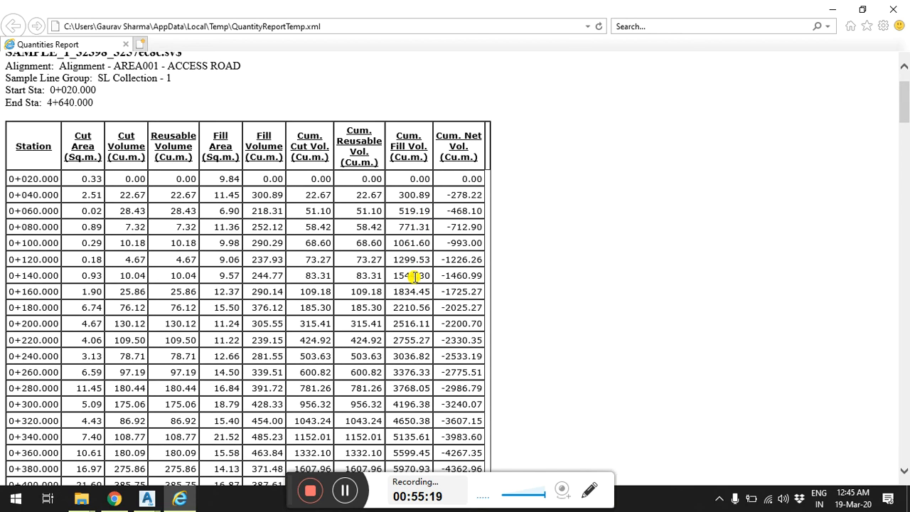
scroll(414, 278, down, 9)
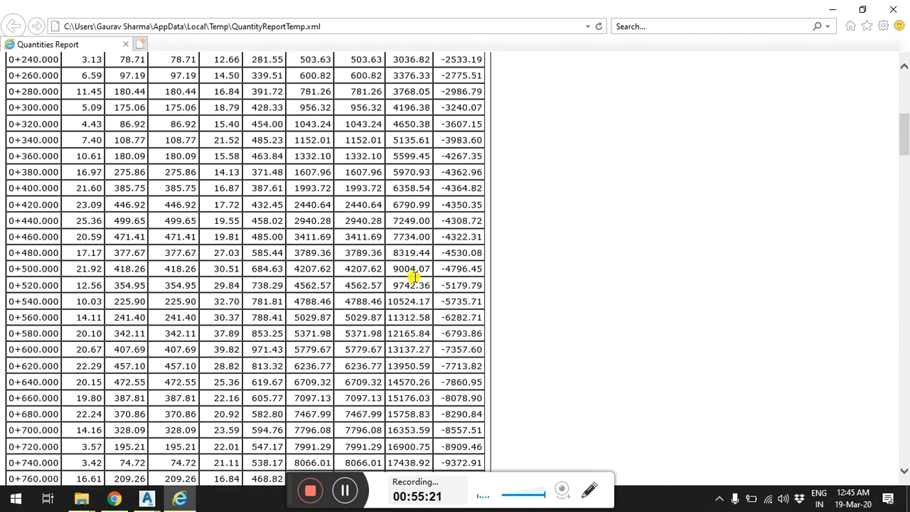
scroll(414, 277, up, 9)
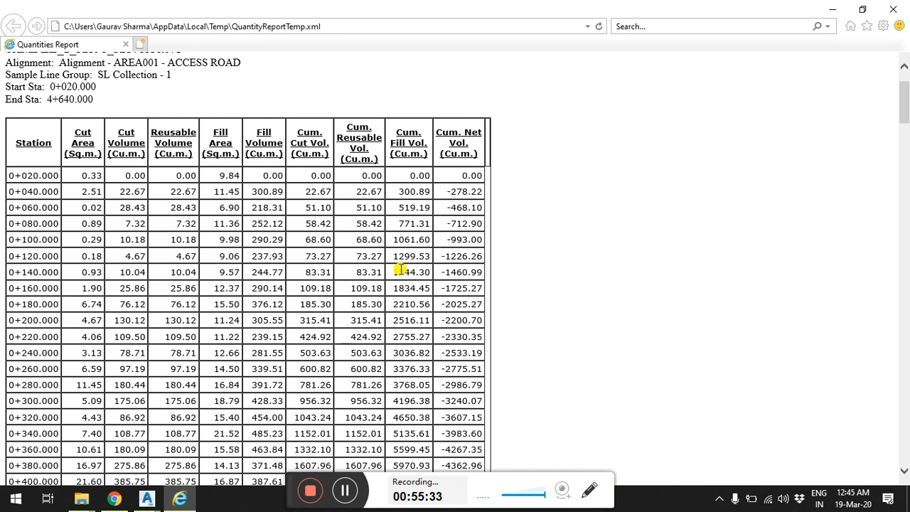
drag(399, 223, 424, 224)
right_click(418, 224)
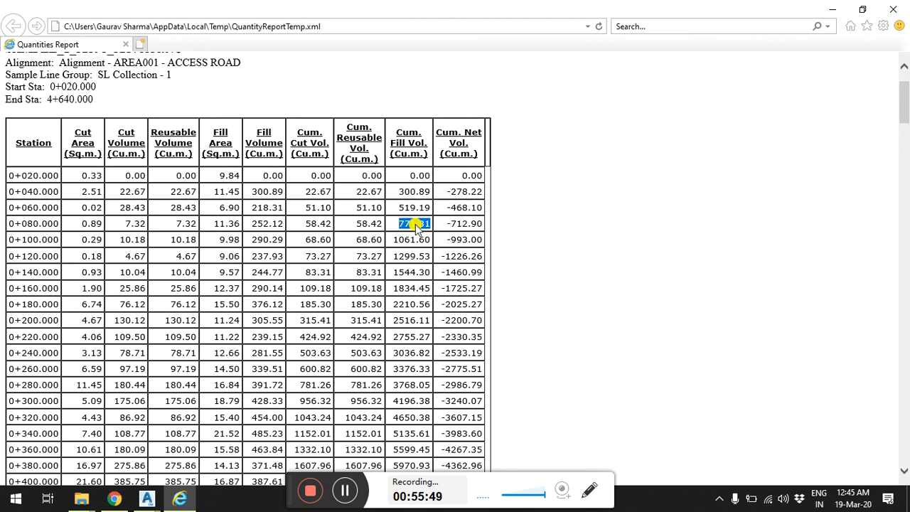
click(670, 148)
click(892, 9)
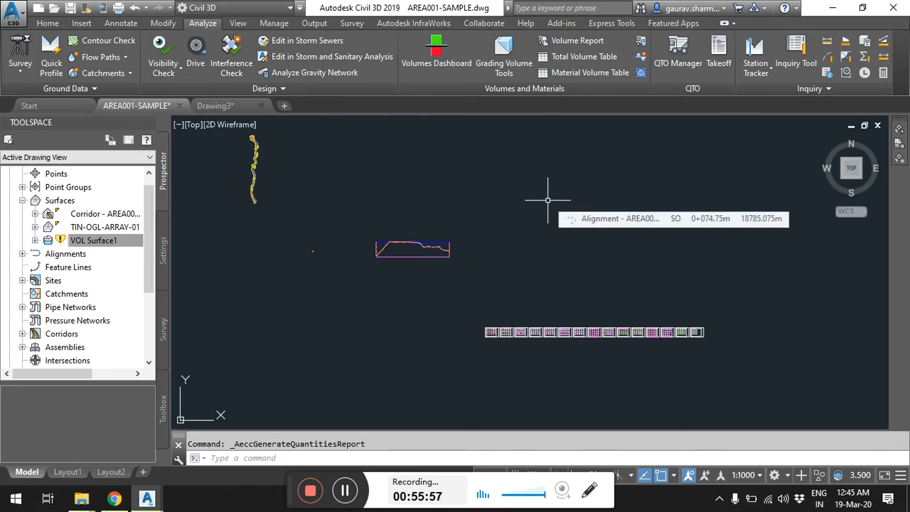
Set up a total volume table with the Cut and Fill style and Material List - (1), with table splitting turned off.
click(583, 58)
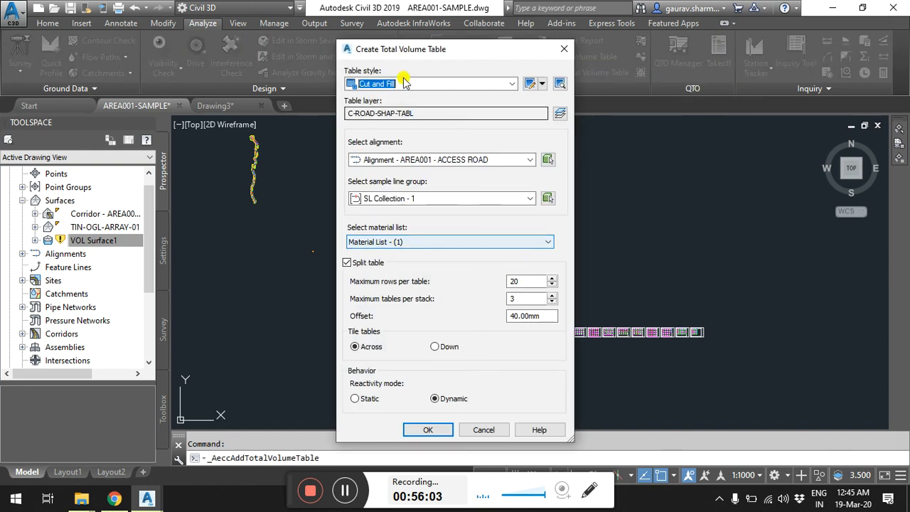
drag(412, 49, 401, 37)
click(399, 72)
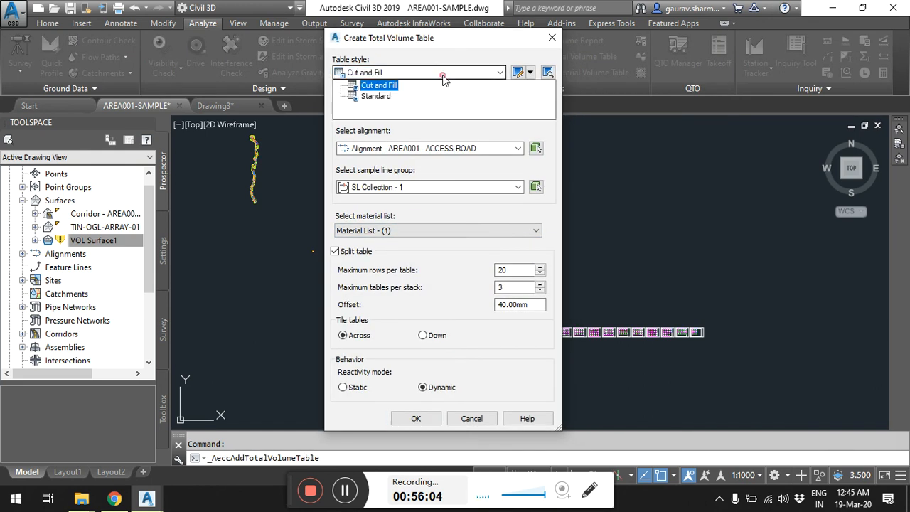
click(383, 85)
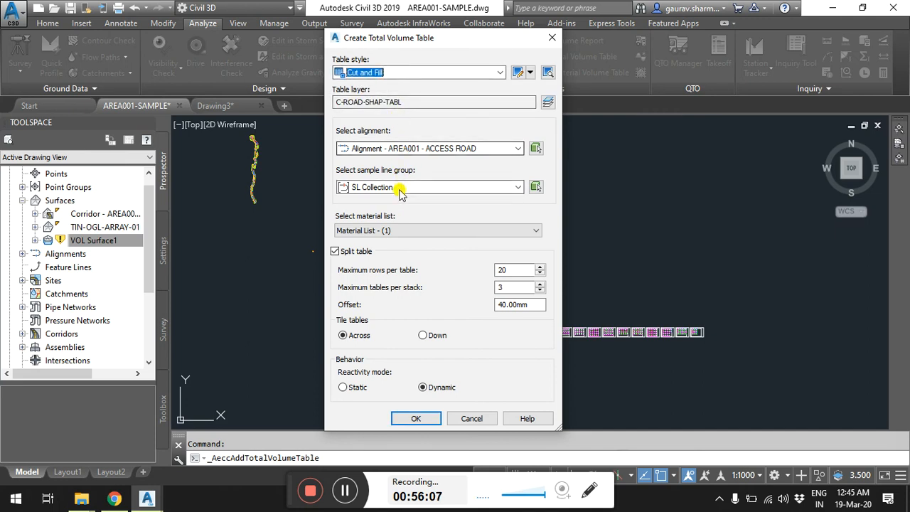
click(398, 229)
click(396, 241)
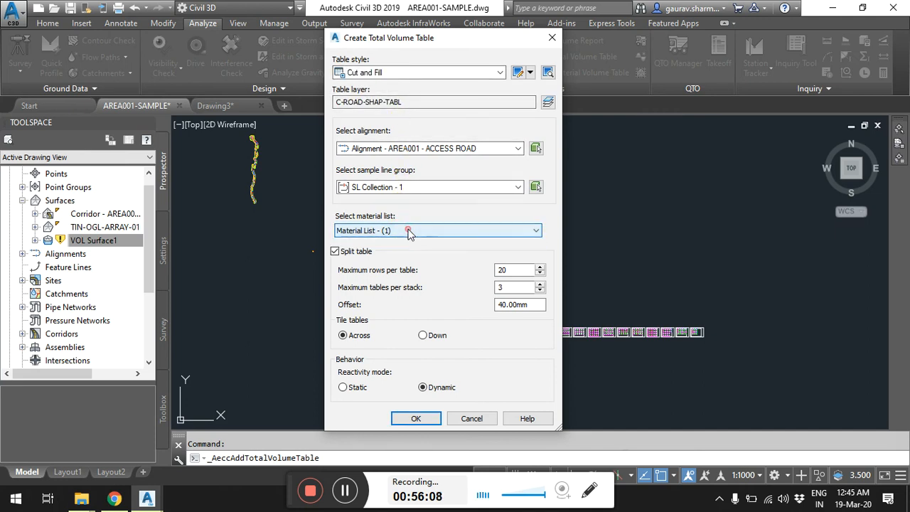
click(336, 251)
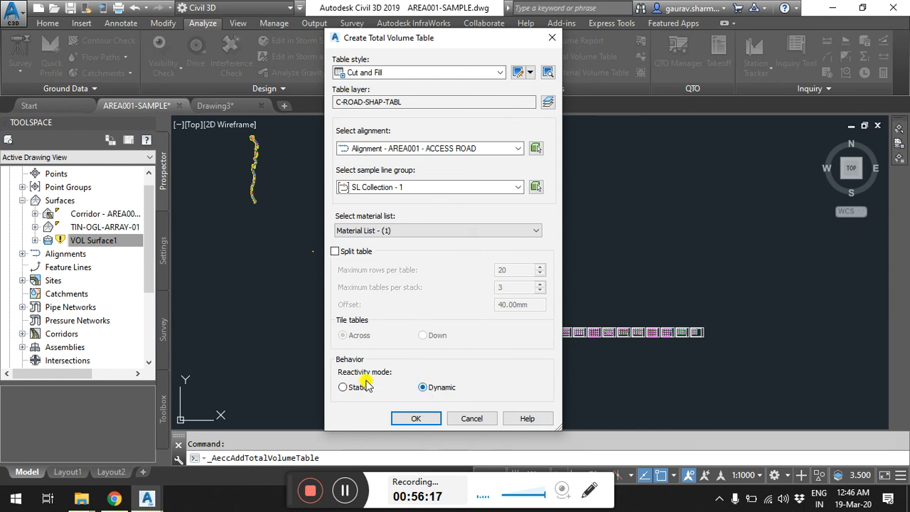
Start a new total volume table style and review the columns in its data structure.
click(529, 72)
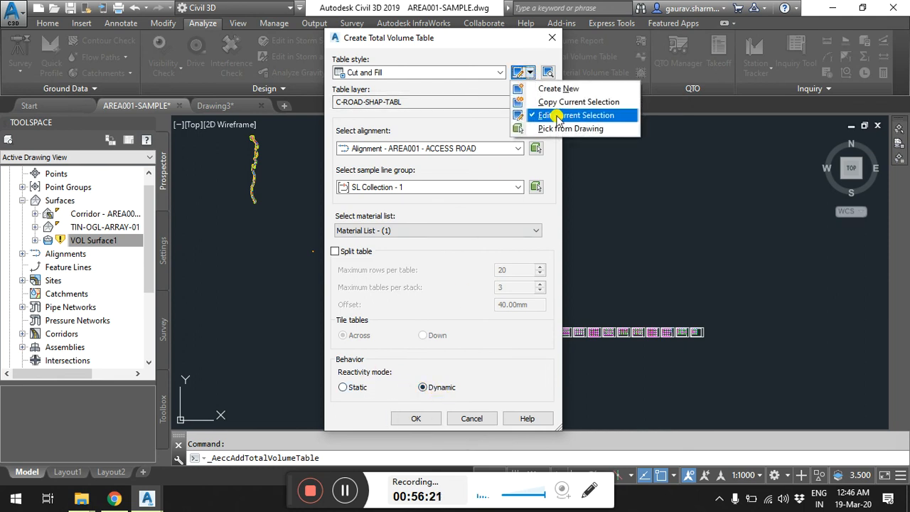
click(558, 89)
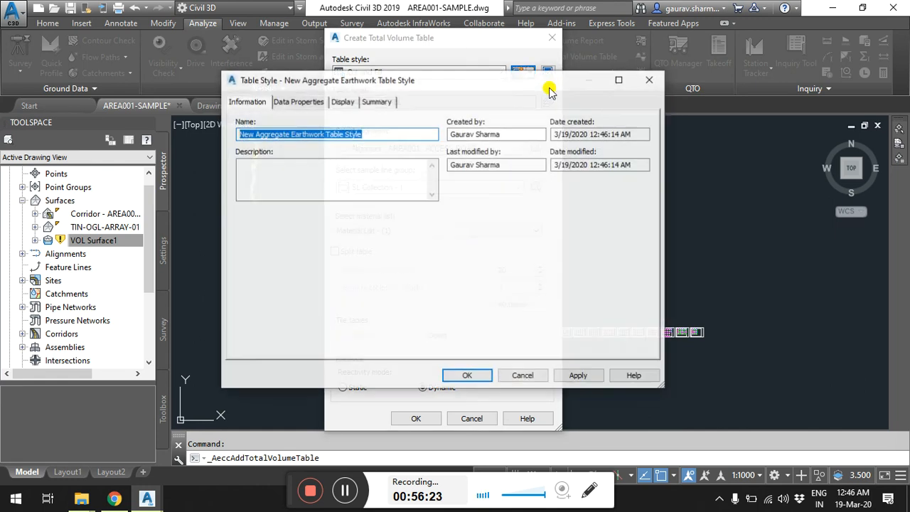
click(299, 101)
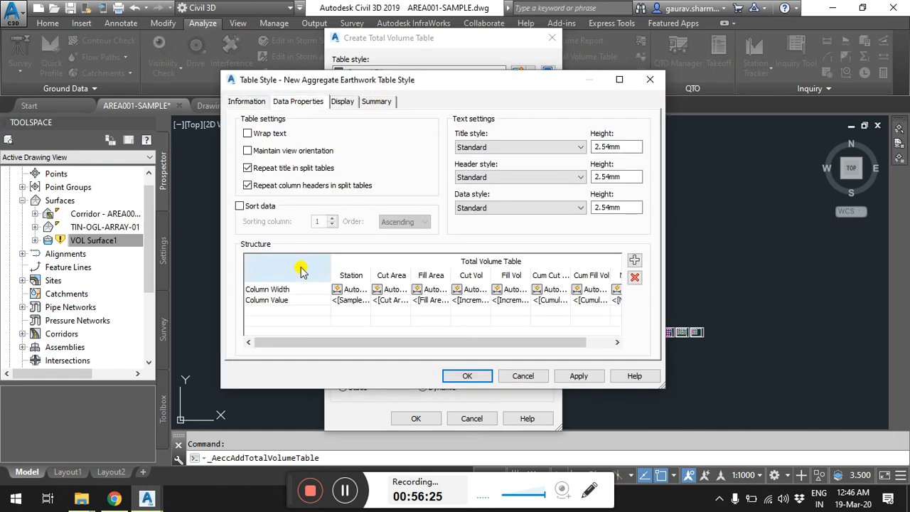
drag(349, 344, 528, 353)
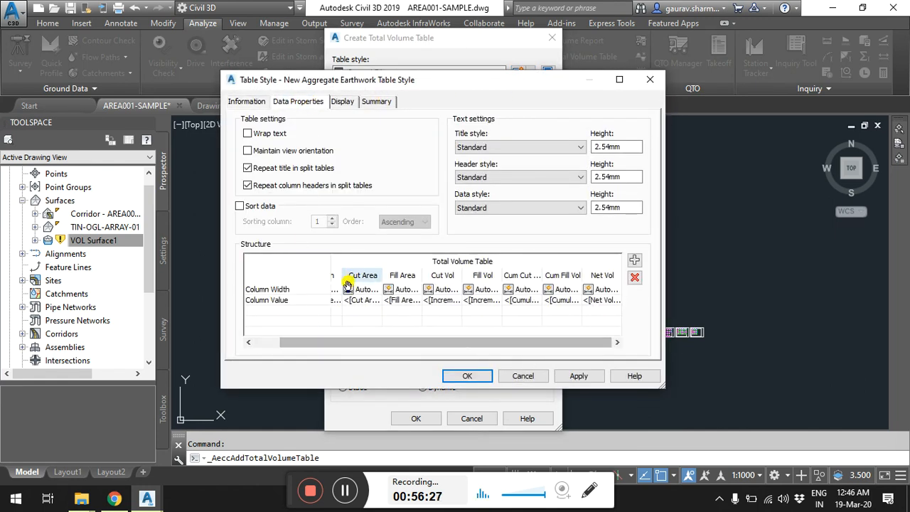
drag(448, 346, 396, 341)
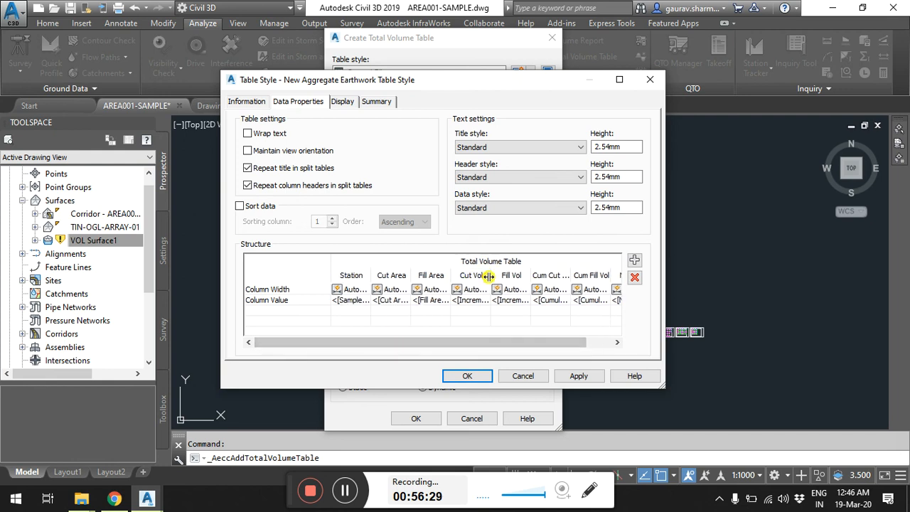
Inspect the text contents of the Station and Cut Area column values, and discard the new table style.
click(357, 291)
double_click(355, 301)
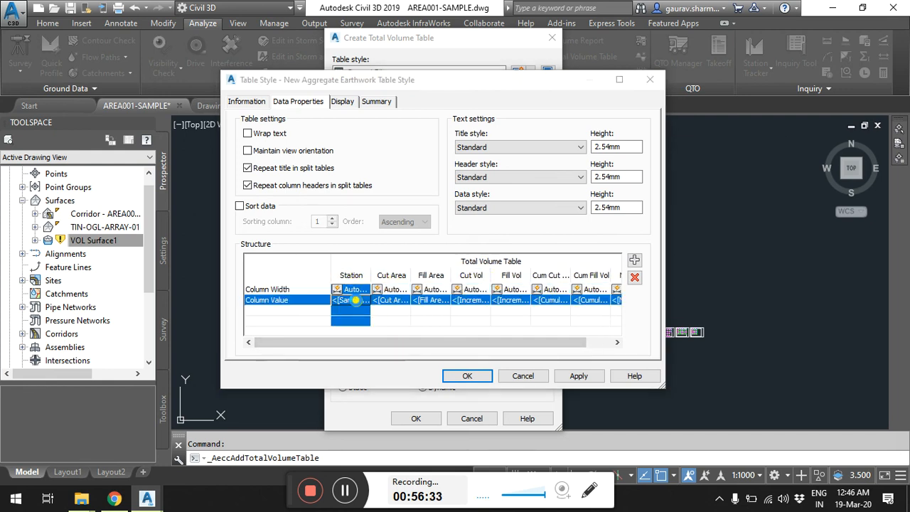
drag(587, 177, 760, 201)
click(640, 353)
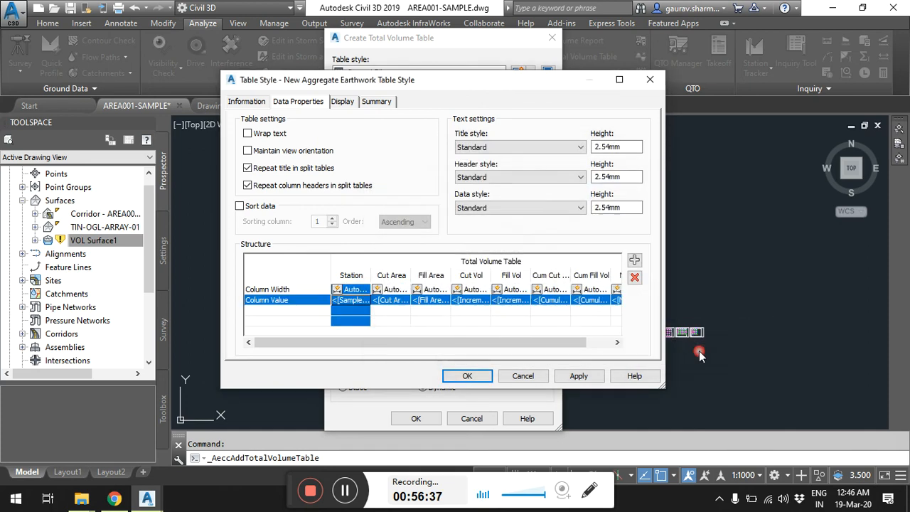
double_click(391, 300)
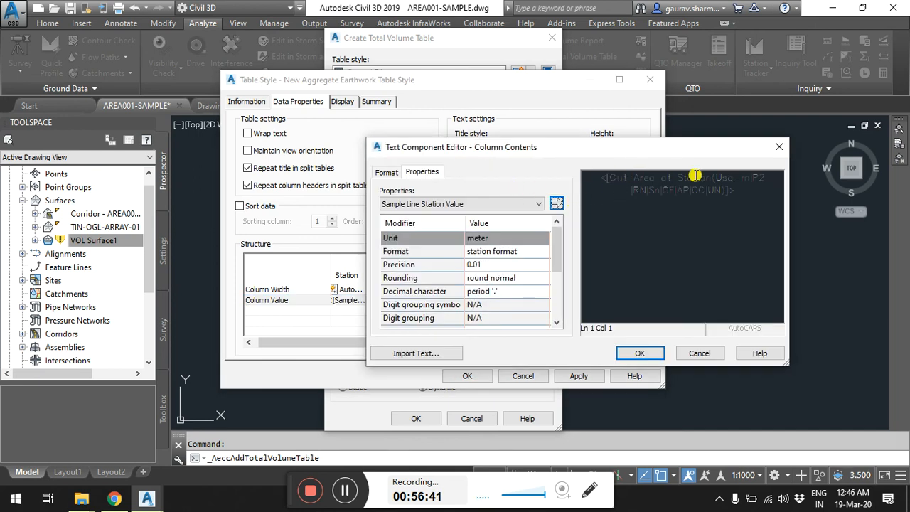
click(699, 353)
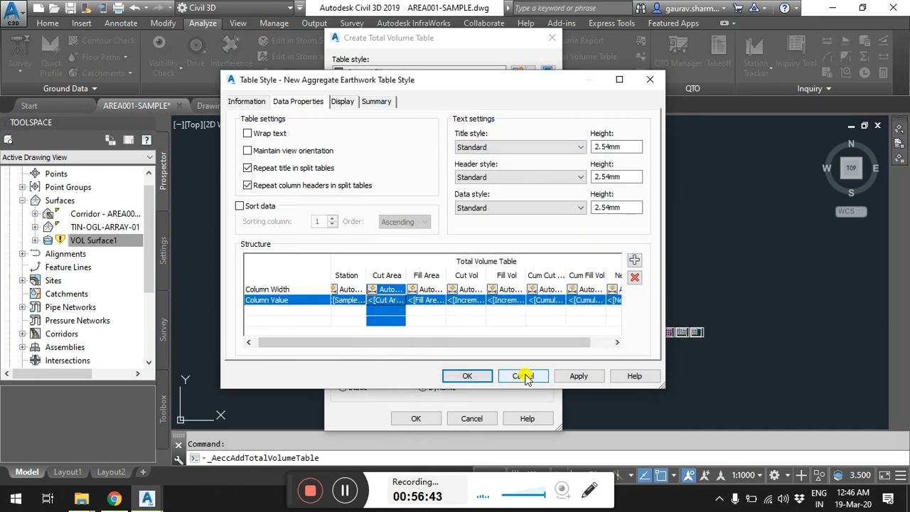
click(523, 376)
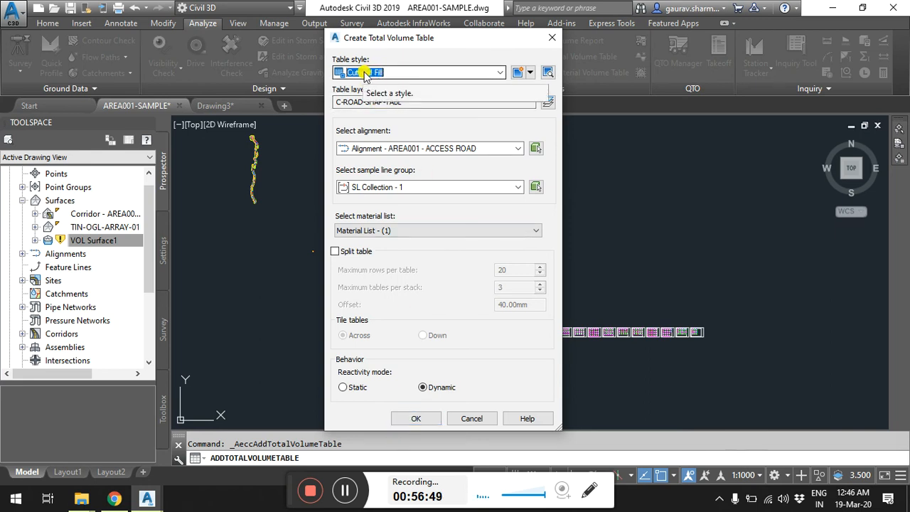
Place the Cut and Fill total volume table in the empty space to the right of the section views and check its rows.
click(418, 418)
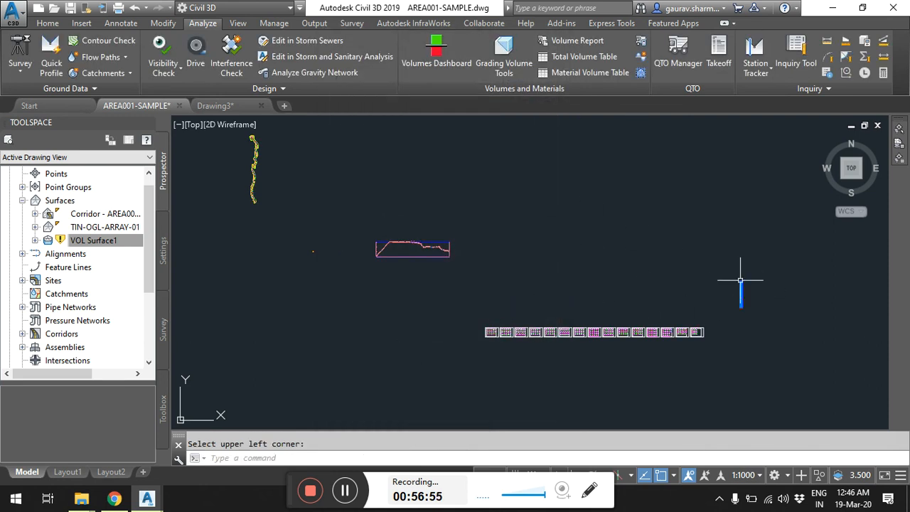
scroll(758, 301, up, 6)
scroll(642, 206, up, 8)
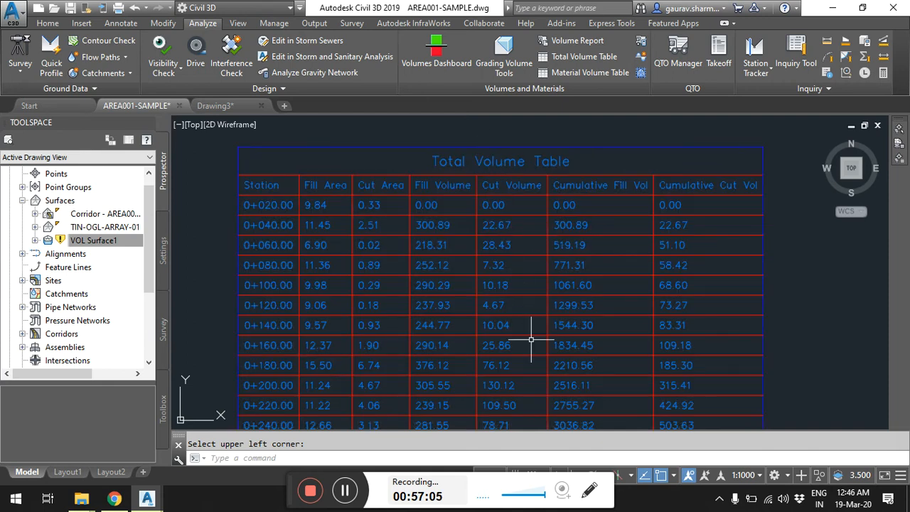
scroll(531, 340, down, 4)
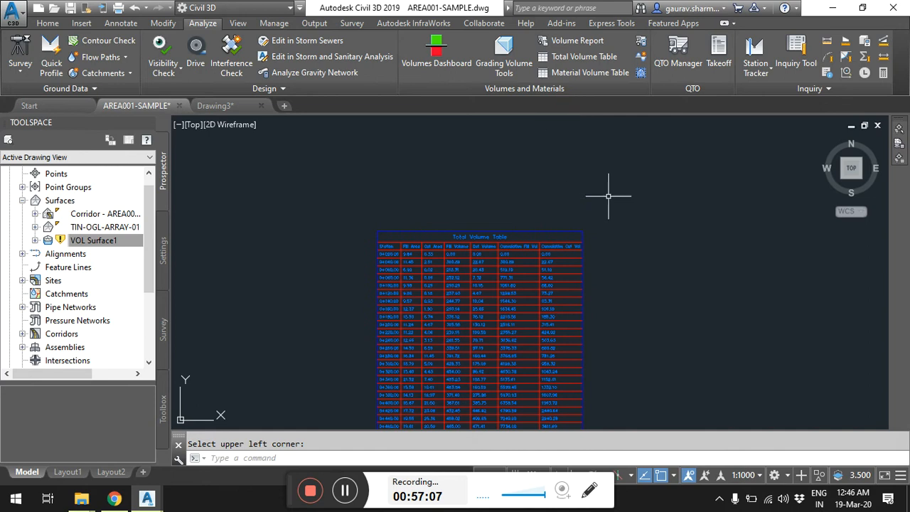
scroll(602, 195, down, 4)
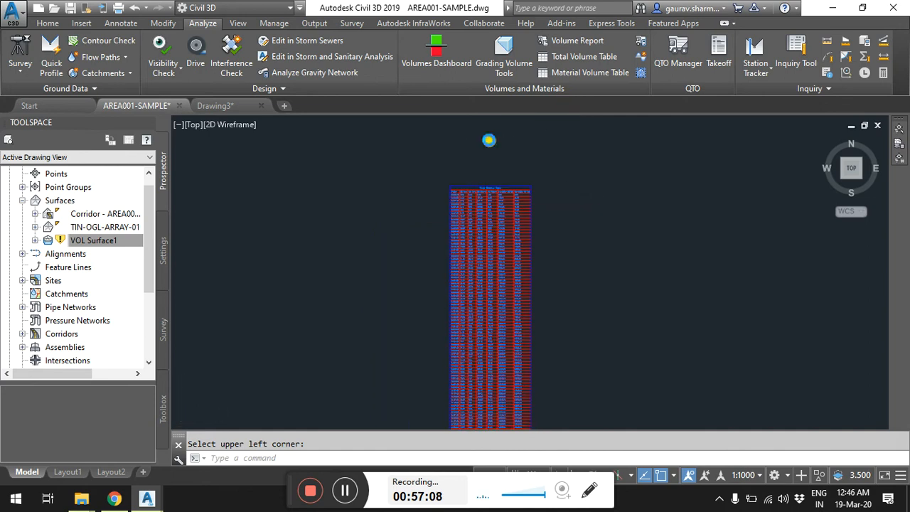
Set up a dynamic Area and Volume material table for PAVE 1 from Material List - (1), with table splitting turned off.
click(584, 75)
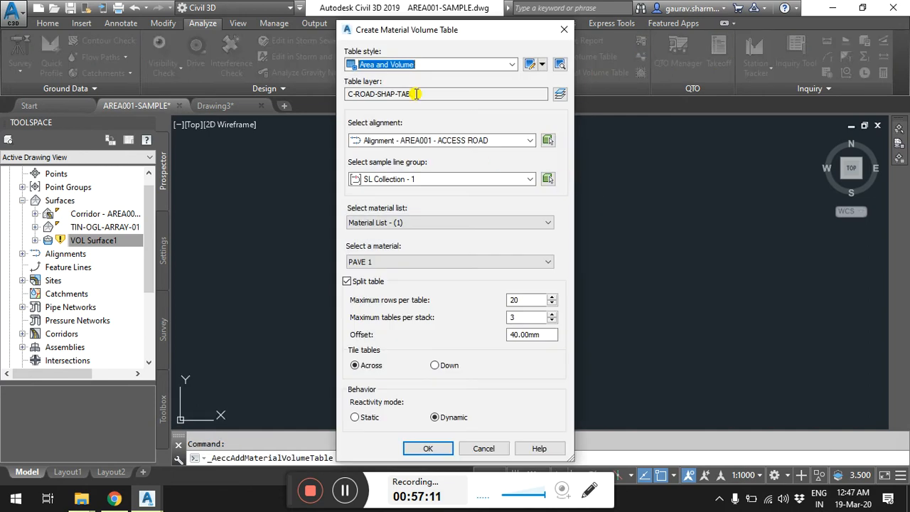
click(429, 64)
click(430, 64)
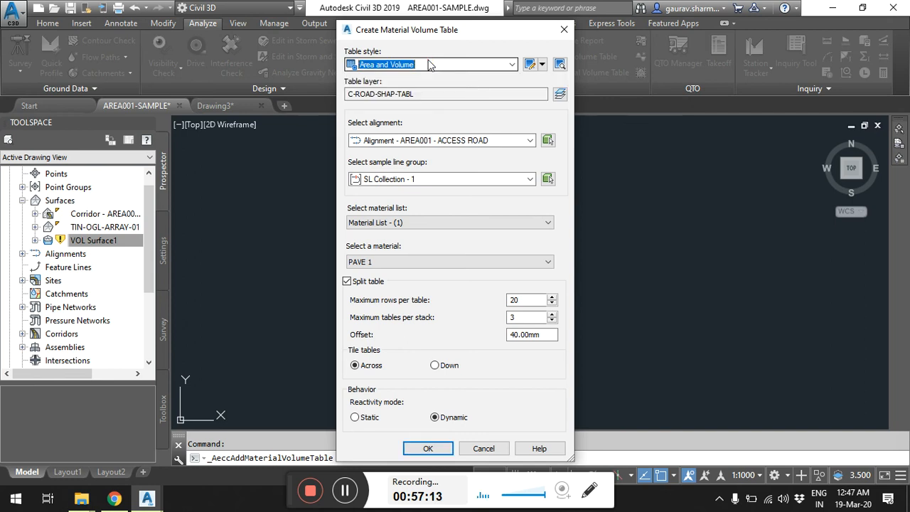
click(416, 222)
click(415, 223)
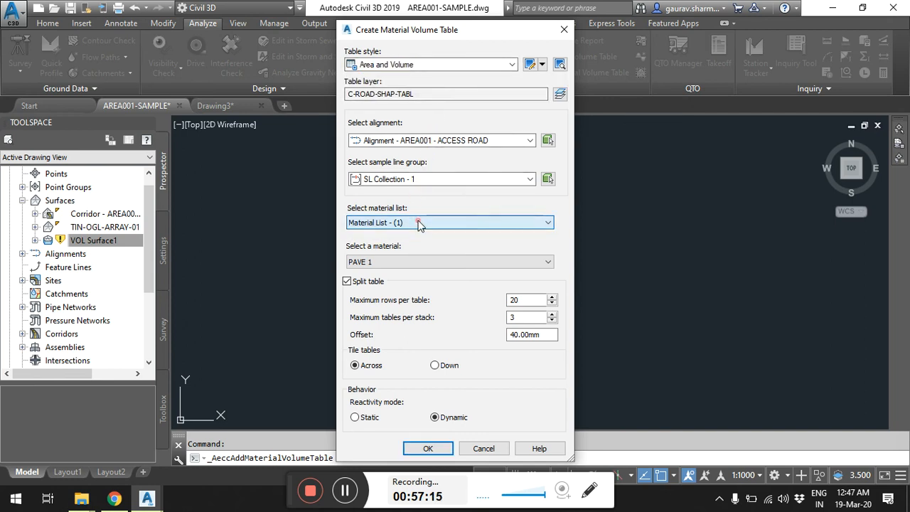
click(417, 262)
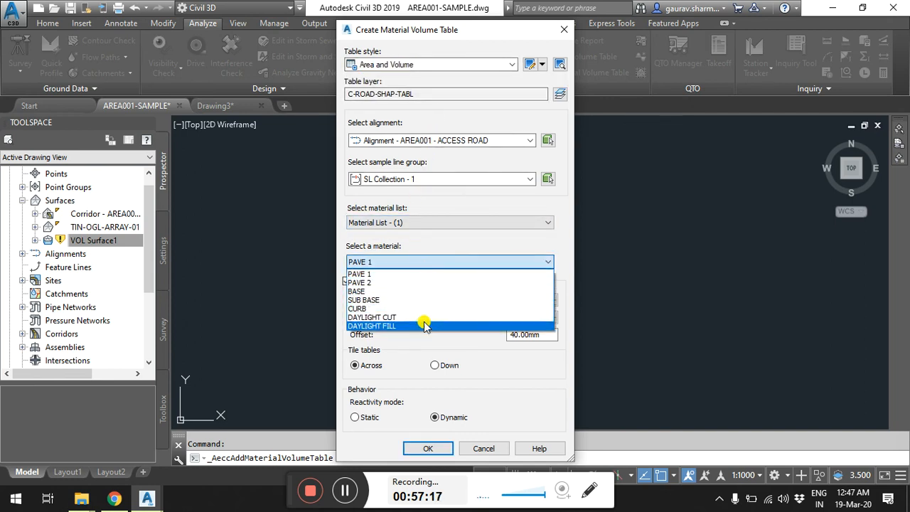
click(424, 275)
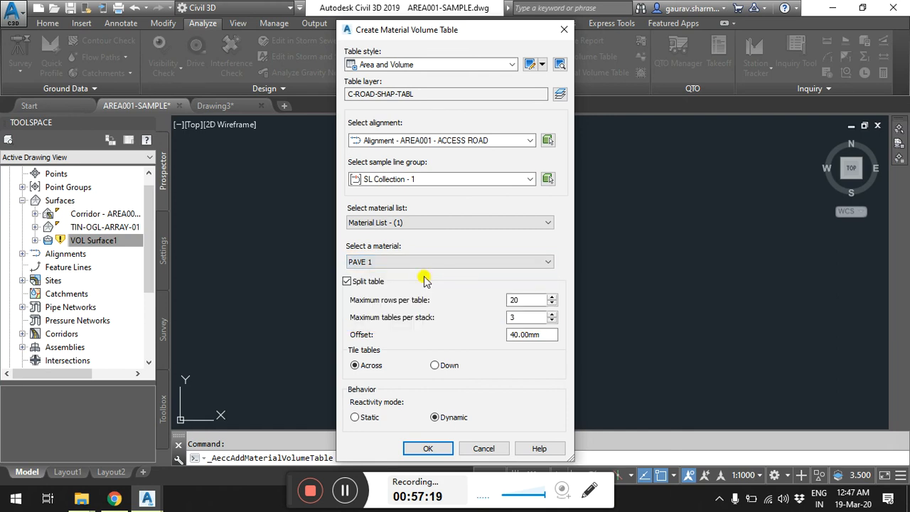
click(347, 282)
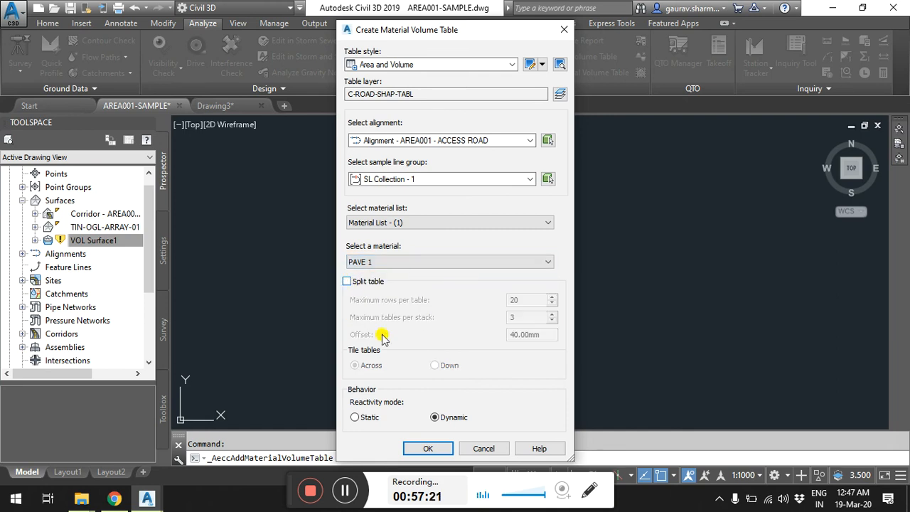
click(434, 419)
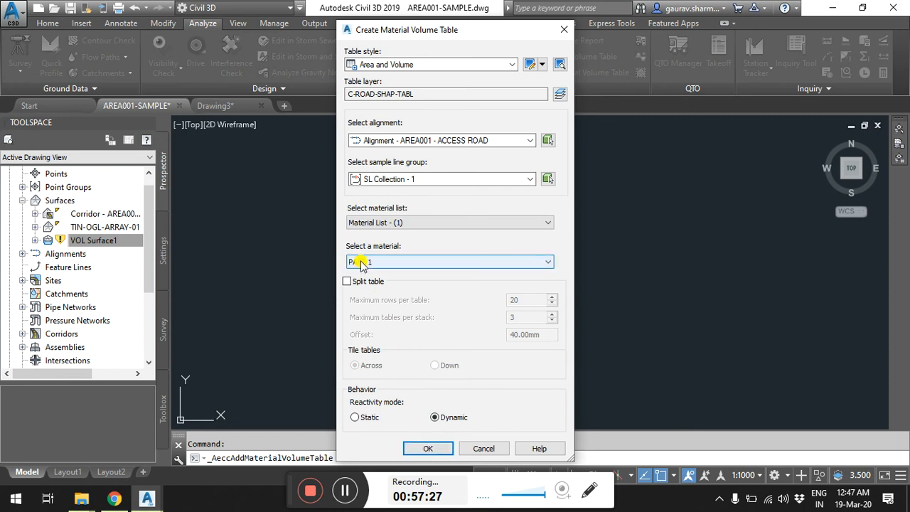
Place the PAVE 1 material table just right of the total volume table and review its station rows.
drag(462, 29, 371, 9)
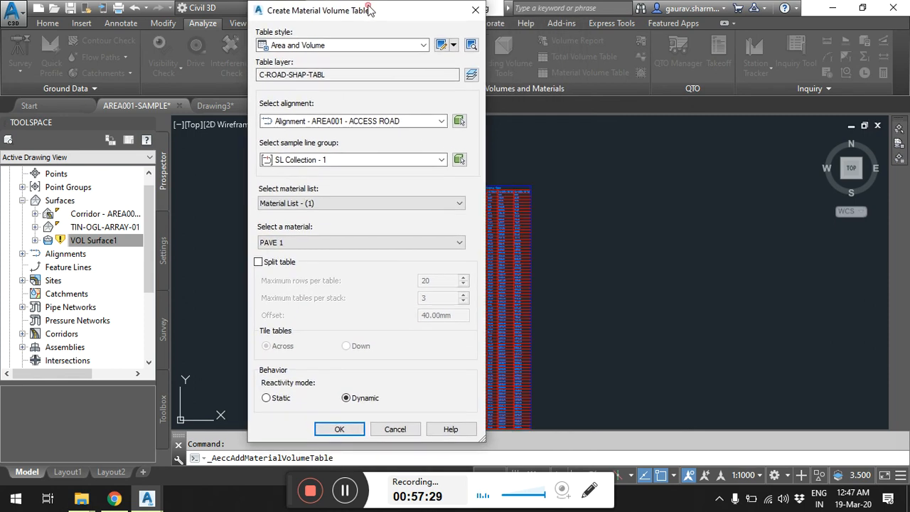
click(339, 429)
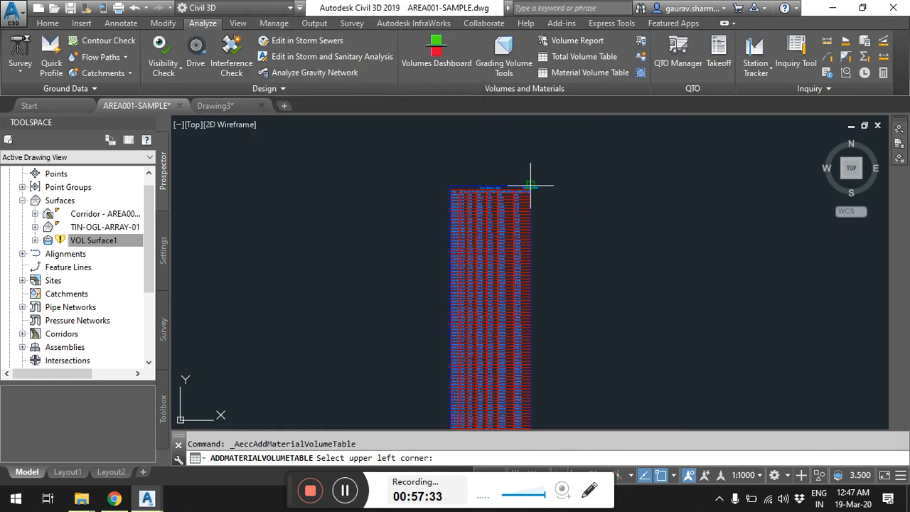
click(566, 188)
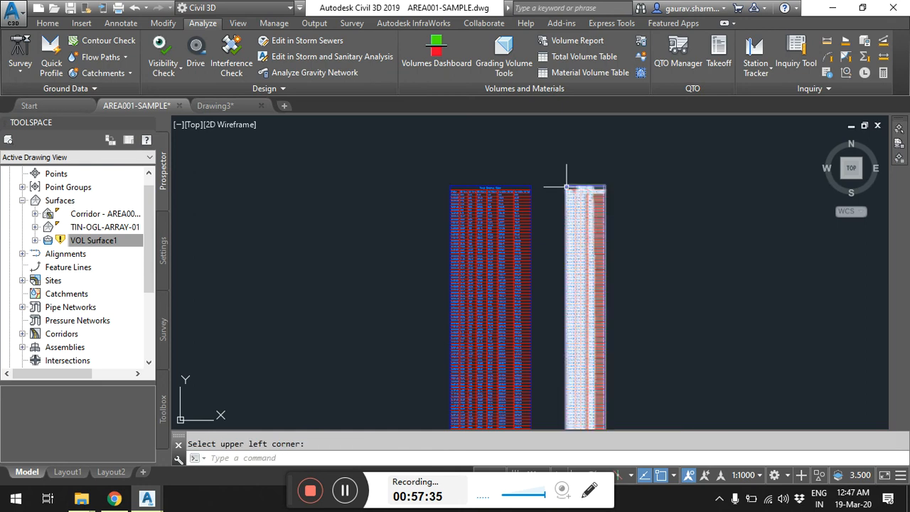
scroll(566, 188, up, 10)
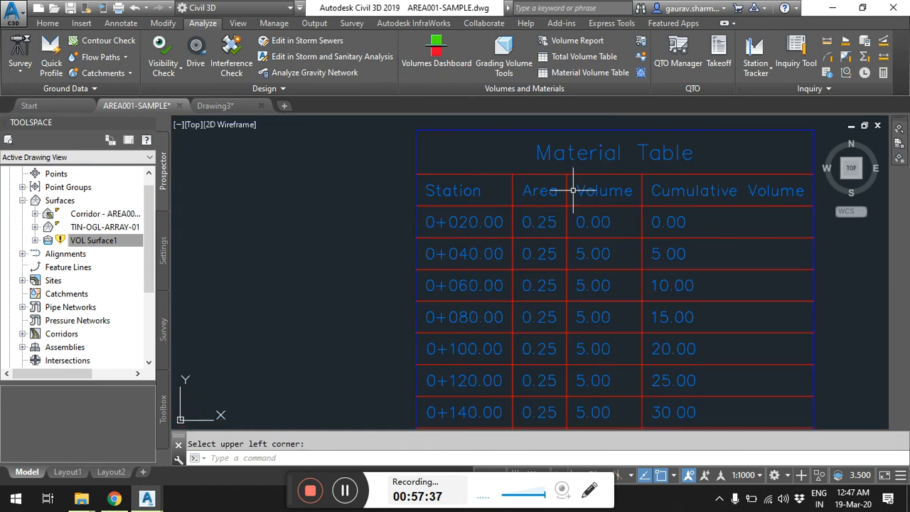
middle_drag(666, 228, 515, 199)
scroll(516, 235, down, 3)
middle_drag(566, 324, 548, 250)
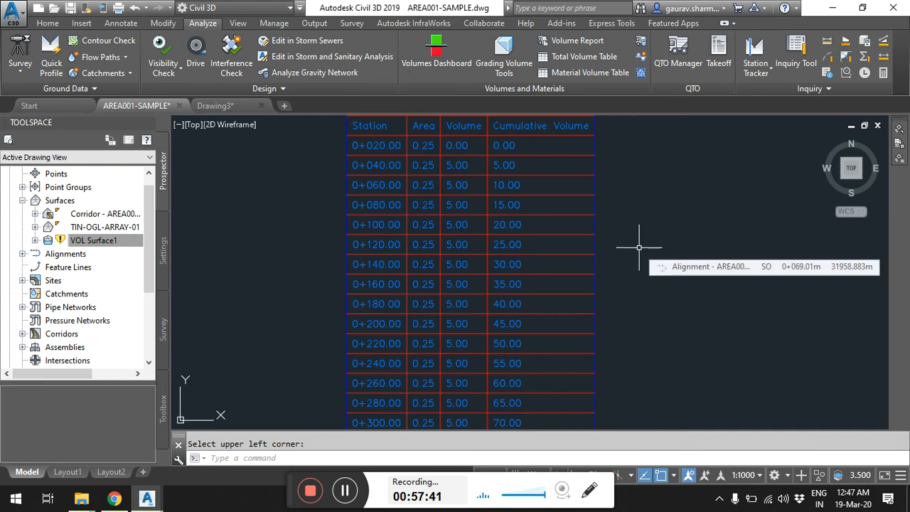
Add an unsplit material volume table for PAVE 2 to the right of the PAVE 1 table, level with its upper edge.
middle_drag(640, 249, 532, 213)
click(587, 74)
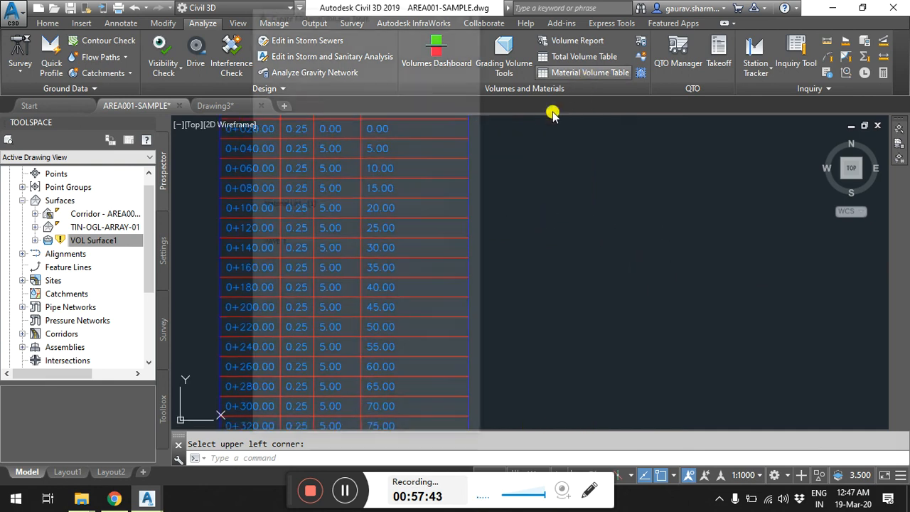
click(323, 243)
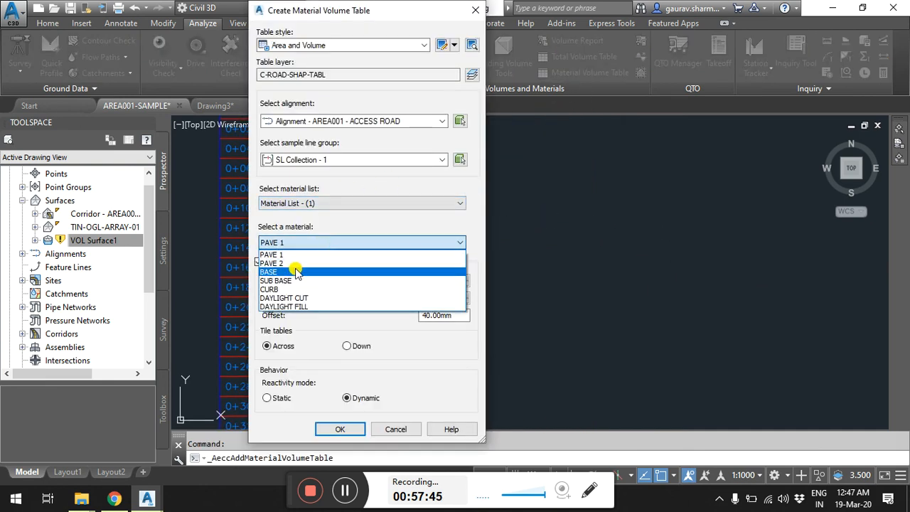
click(298, 264)
click(260, 263)
click(340, 429)
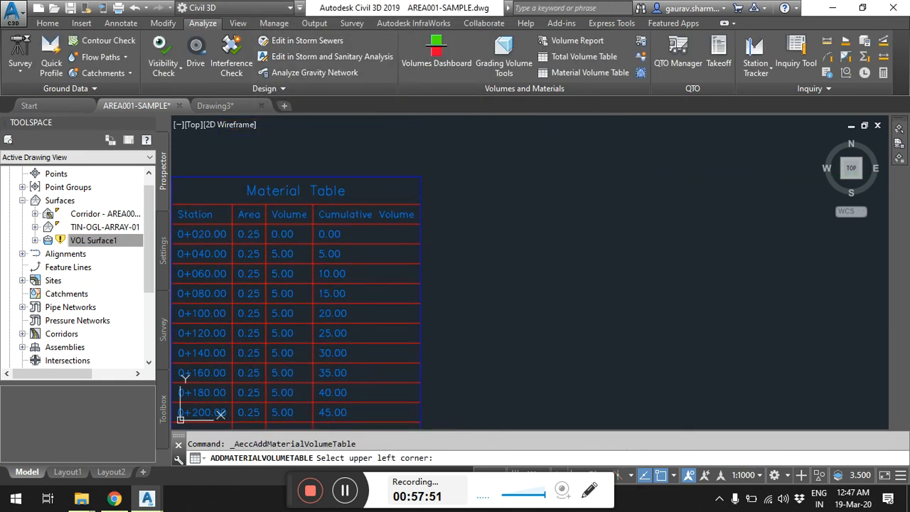
click(512, 176)
middle_drag(668, 217, 554, 213)
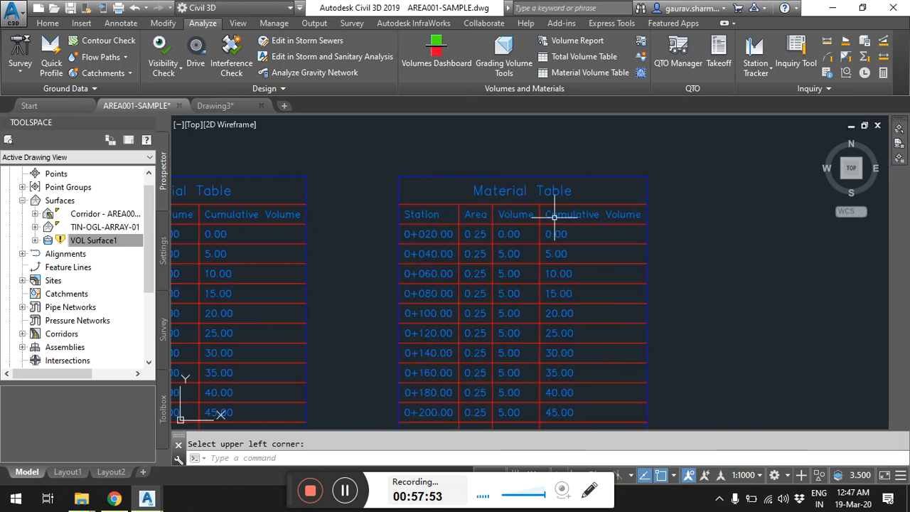
scroll(503, 192, down, 3)
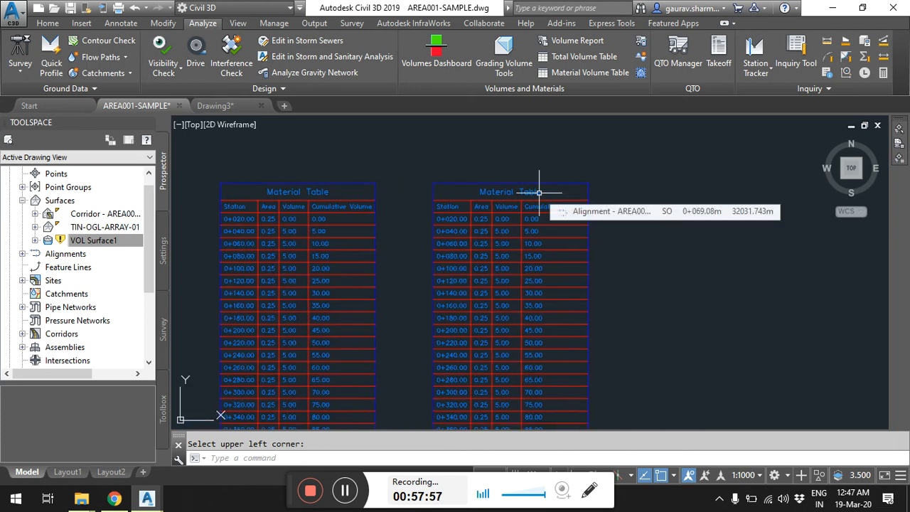
Set up a dynamic Area and Volume material table for BASE from Material List - (1), with table splitting turned off.
middle_drag(600, 198, 517, 182)
click(578, 76)
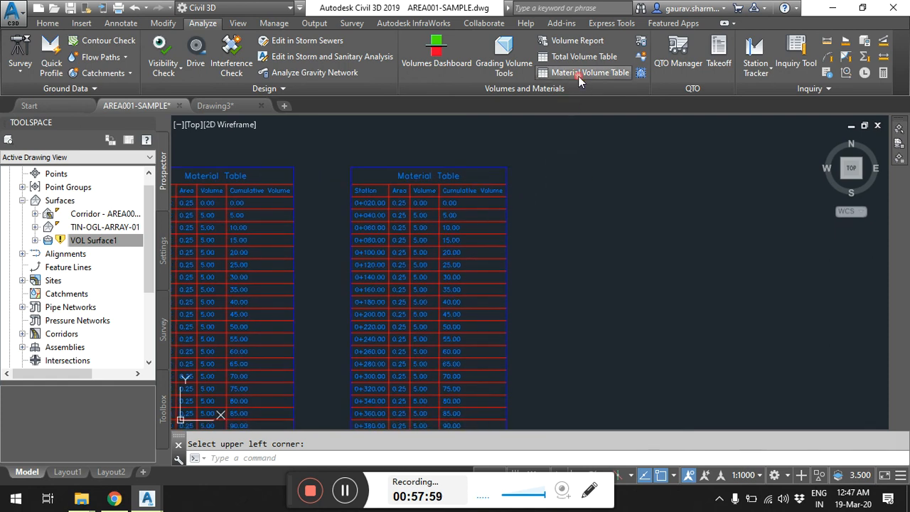
click(329, 243)
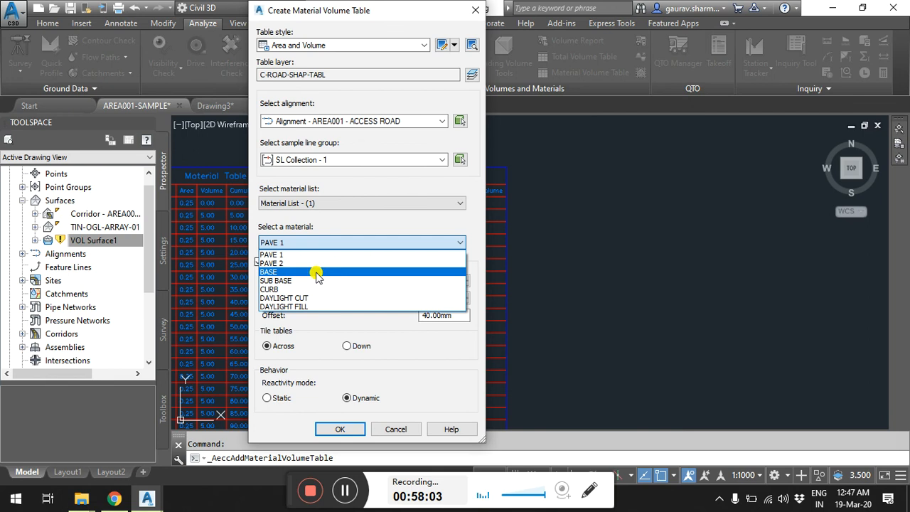
click(317, 272)
click(259, 263)
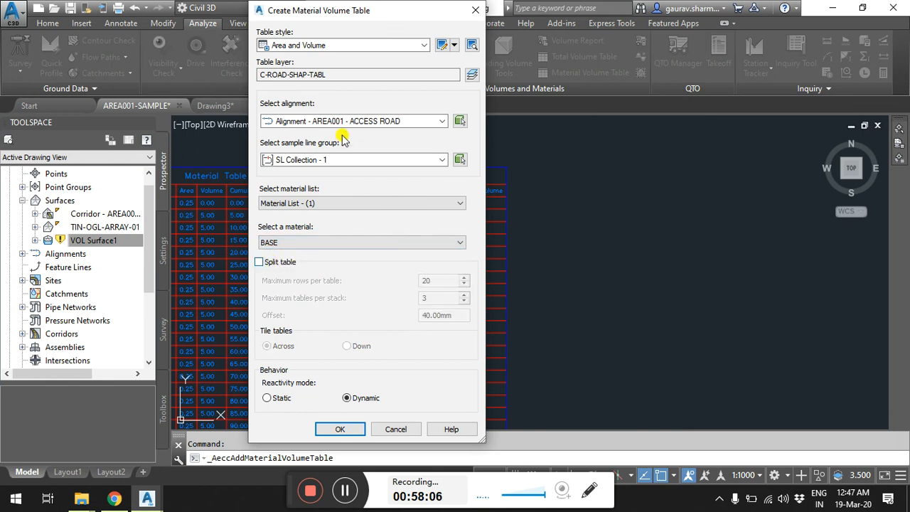
Edit the Area and Volume table style so its title starts with the Material Name property, case preserved, before "Material Table".
click(455, 46)
click(475, 87)
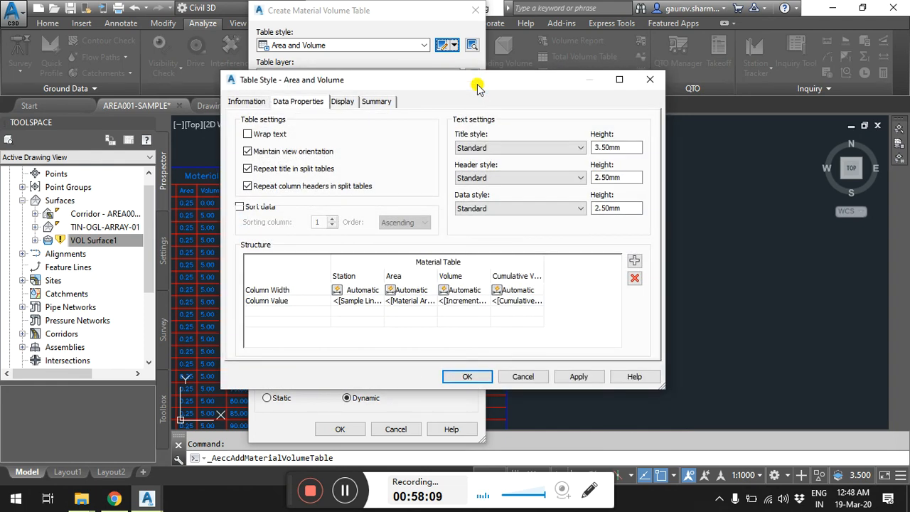
double_click(478, 263)
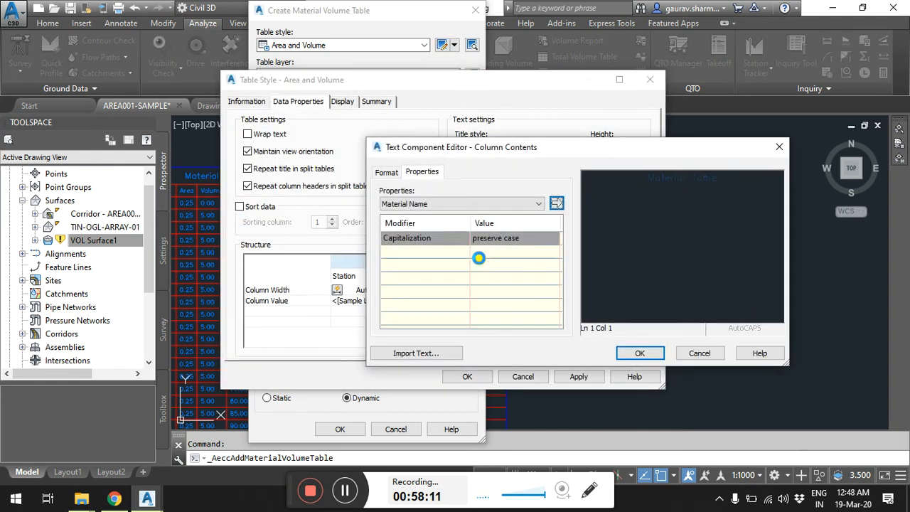
click(624, 178)
key(Delete)
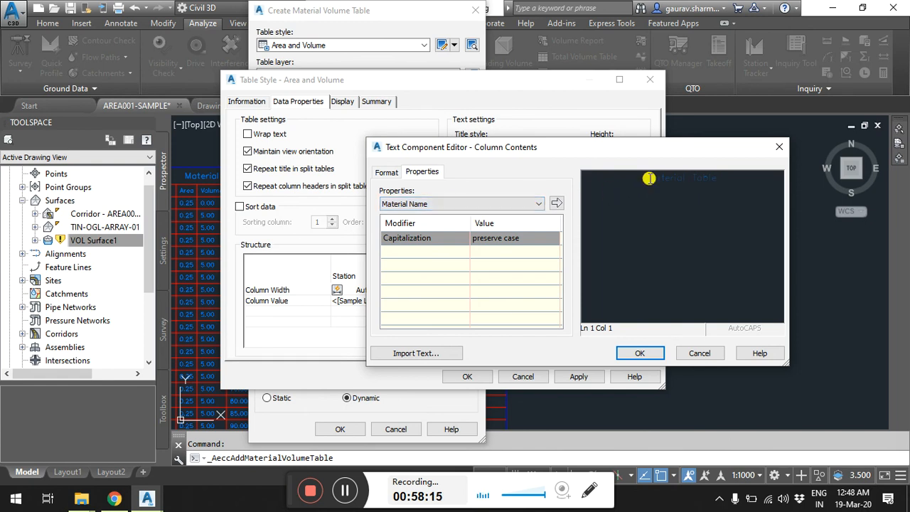
click(557, 203)
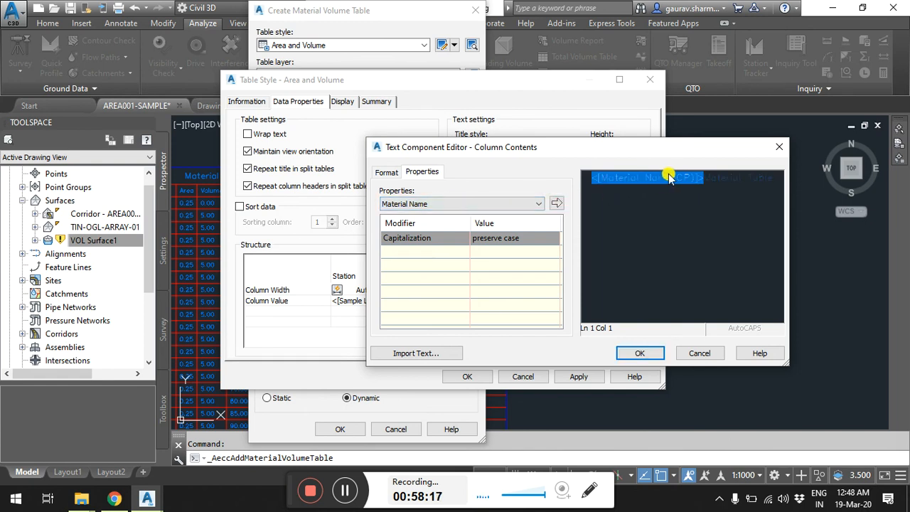
click(703, 194)
click(638, 353)
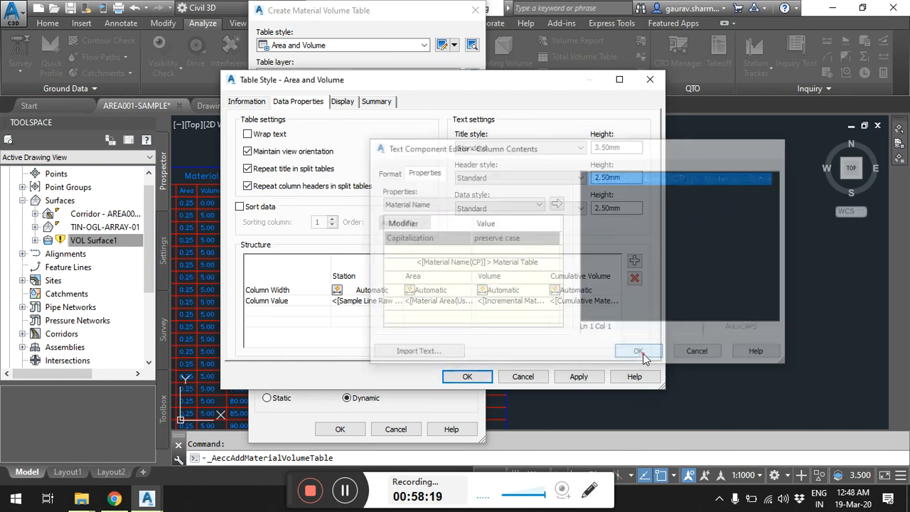
click(580, 379)
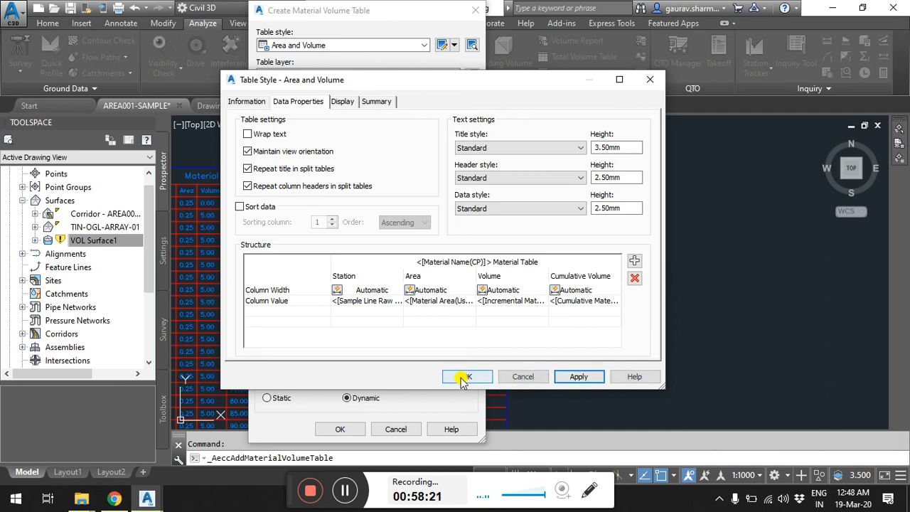
click(465, 377)
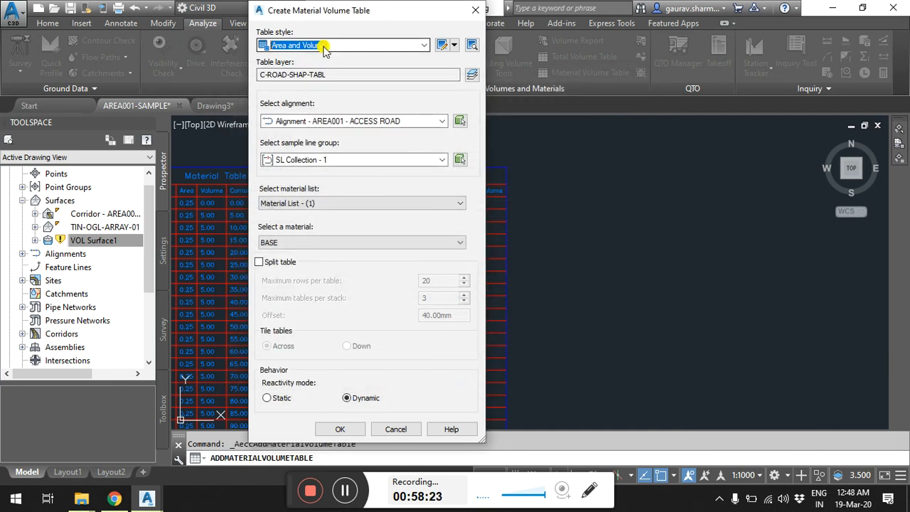
Place the BASE material table to the right of the PAVE 2 table, level with its upper edge.
click(348, 429)
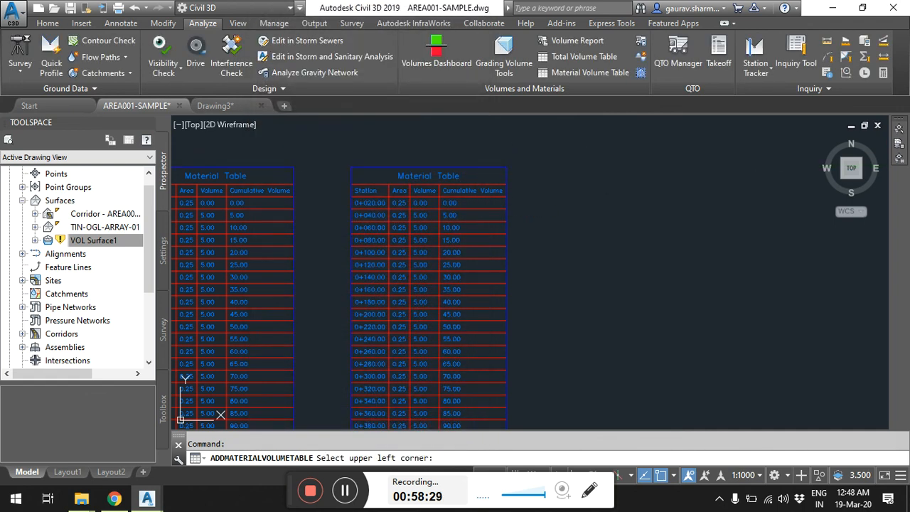
click(564, 168)
middle_drag(411, 199, 502, 199)
Add an unsplit material volume table for SUB BASE to the right of the BASE table, level with its upper edge.
mouse_move(784, 223)
middle_down()
mouse_move(575, 223)
mouse_move(554, 138)
middle_up()
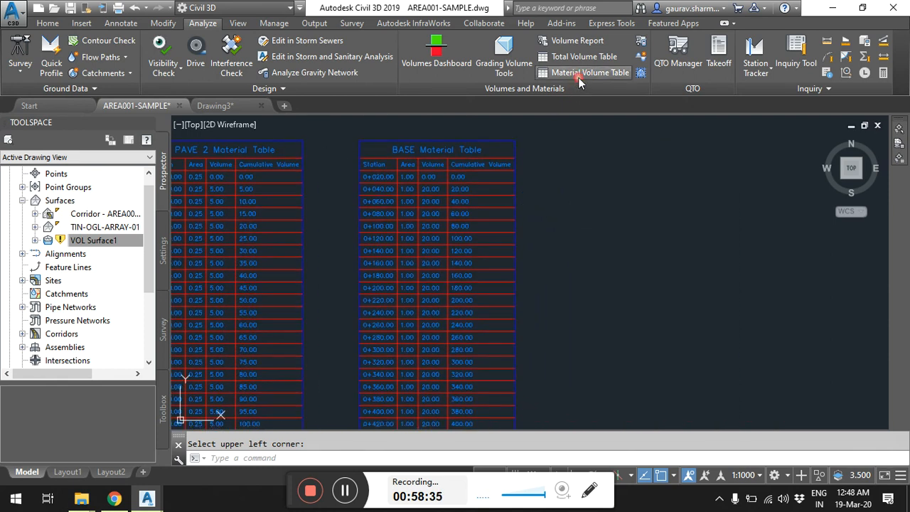
click(579, 72)
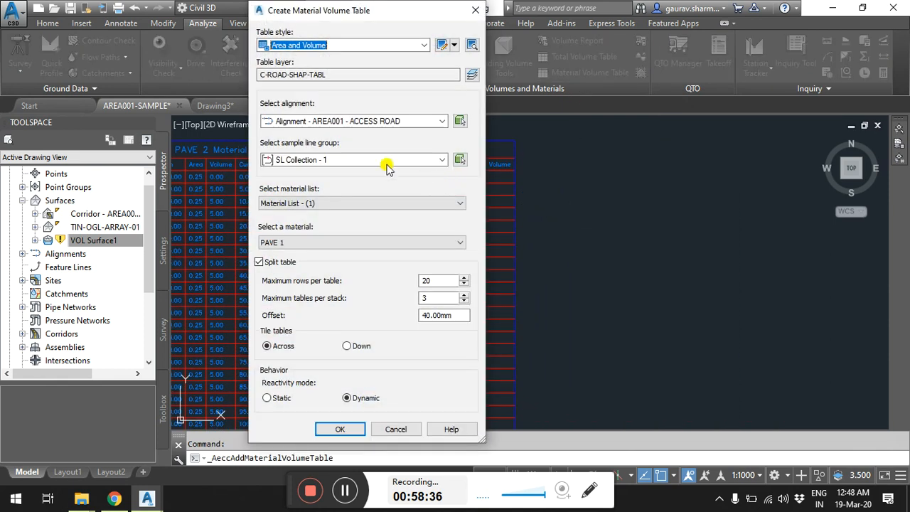
click(326, 242)
click(295, 281)
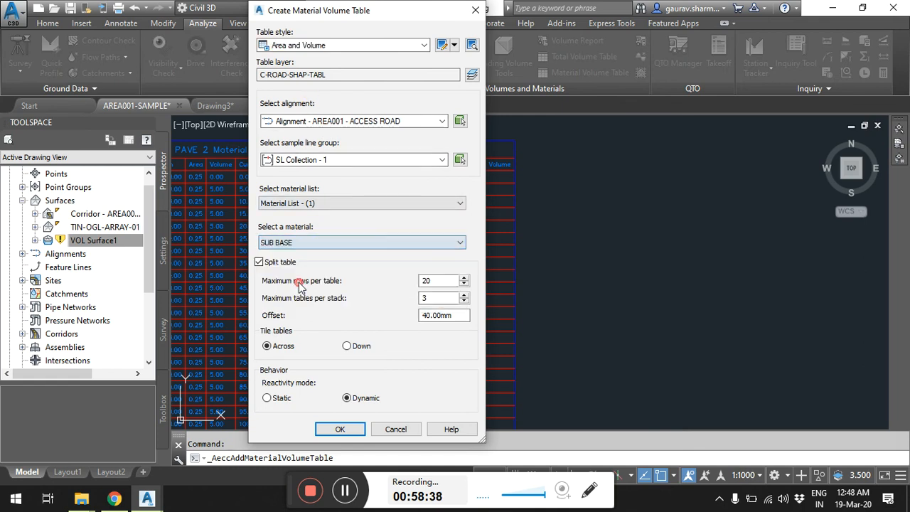
click(259, 262)
click(338, 429)
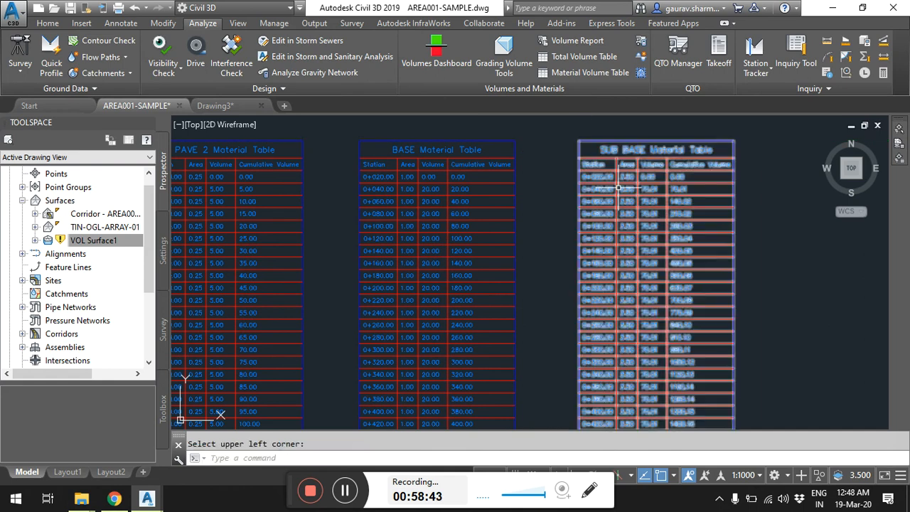
Examine the SUB BASE material table's areas, volumes and cumulative volumes from the first station down to the last row.
middle_drag(724, 193, 490, 171)
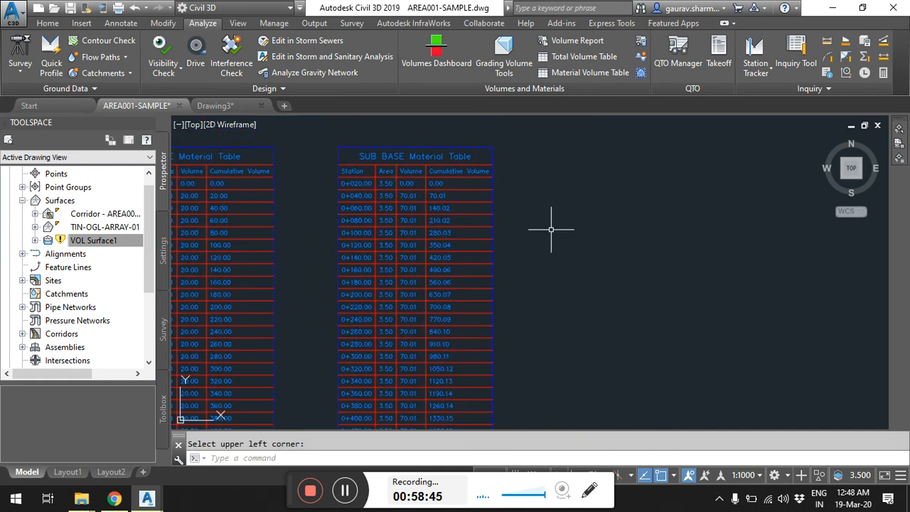
scroll(392, 241, up, 2)
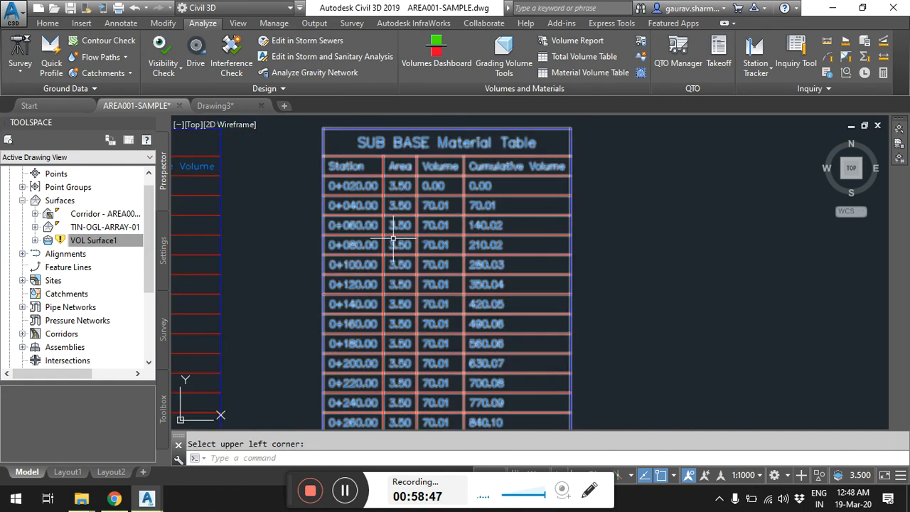
middle_drag(560, 251, 500, 220)
scroll(604, 305, down, 10)
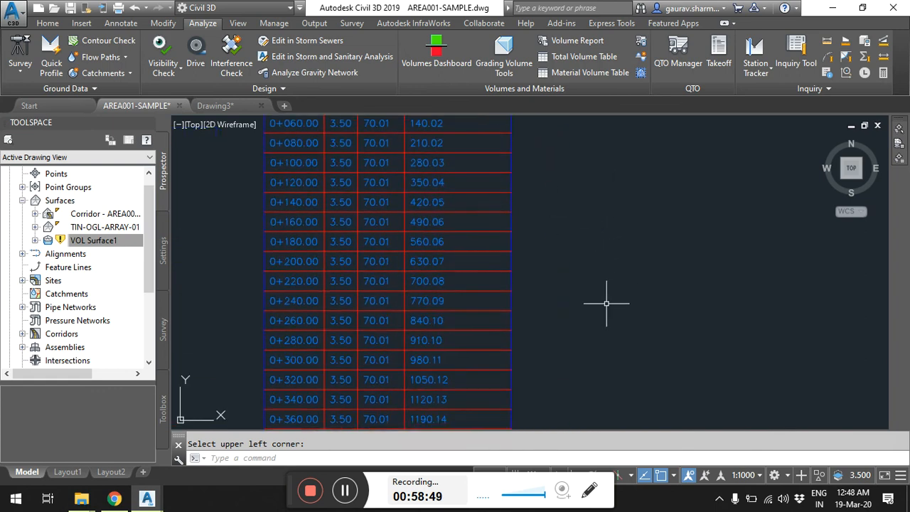
scroll(489, 301, up, 8)
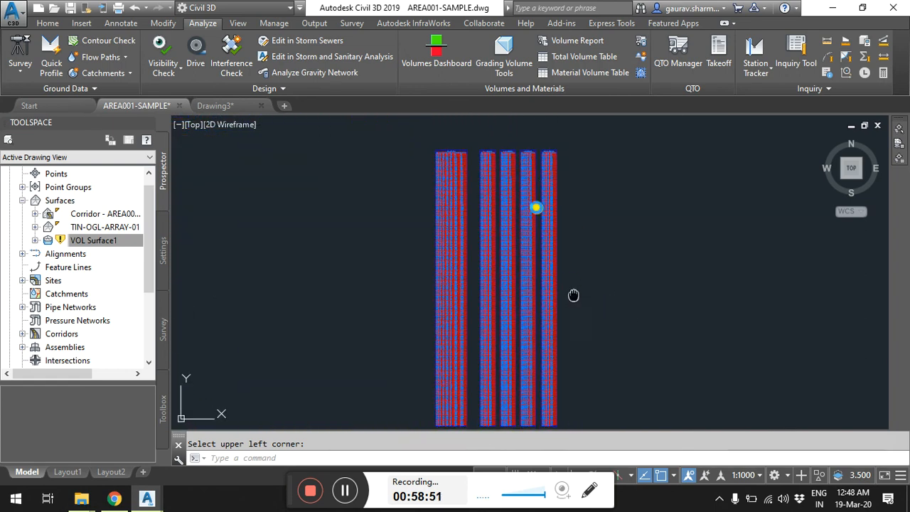
middle_drag(549, 294, 486, 264)
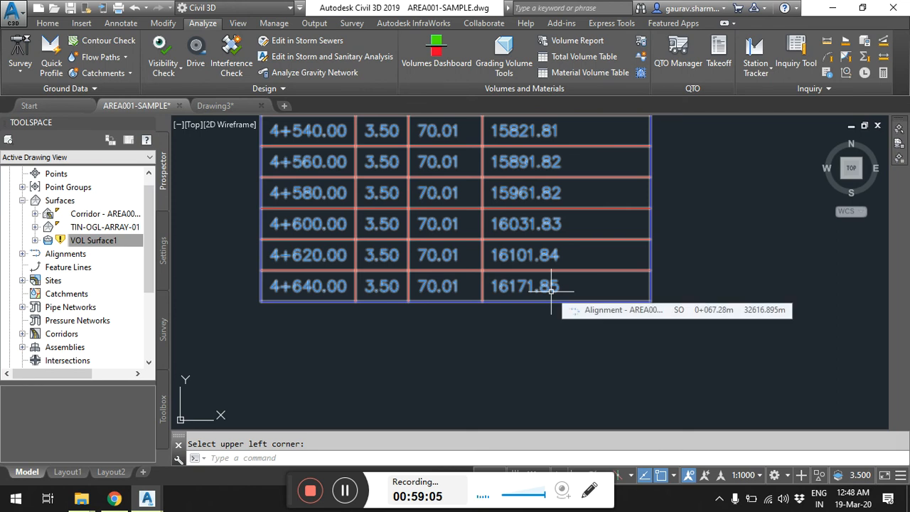
scroll(550, 290, down, 6)
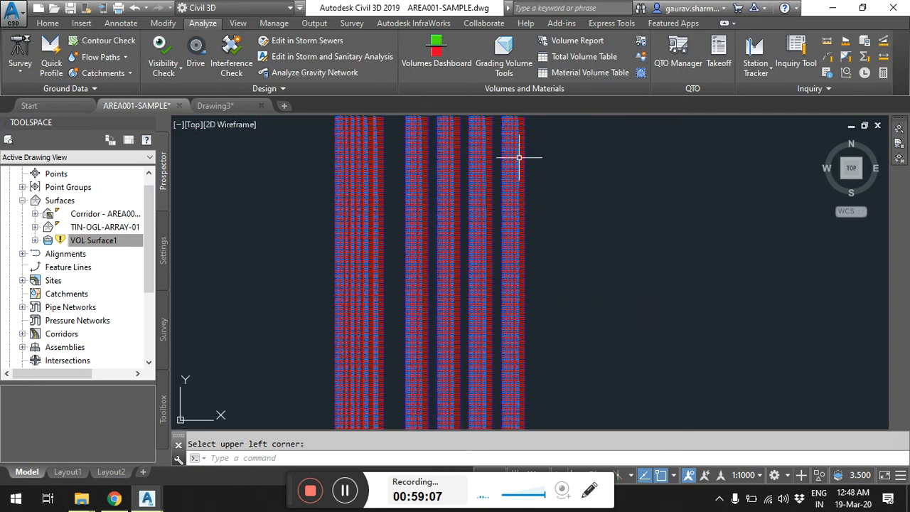
scroll(502, 217, up, 6)
middle_drag(534, 368, 491, 190)
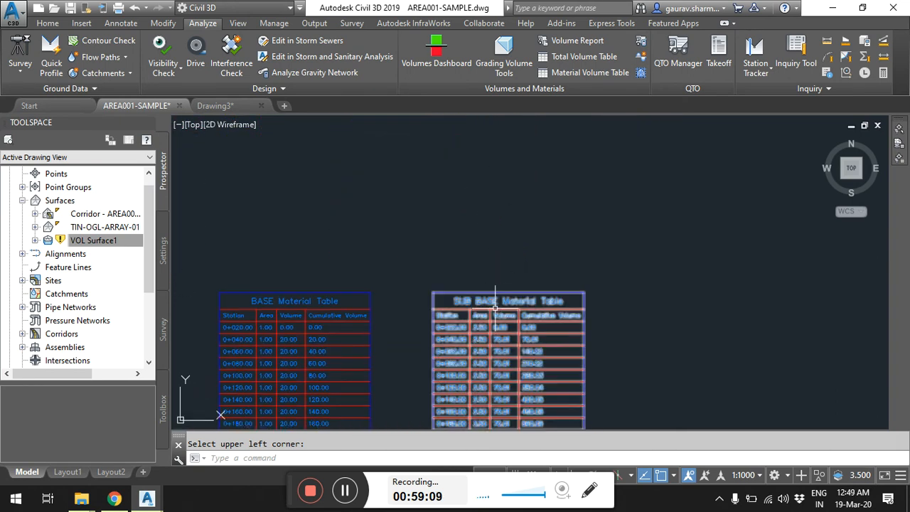
Add an unsplit CURB material volume table to the right of the SUB BASE table and check the cumulative volume in its last row.
scroll(492, 323, down, 3)
middle_drag(492, 323, 410, 204)
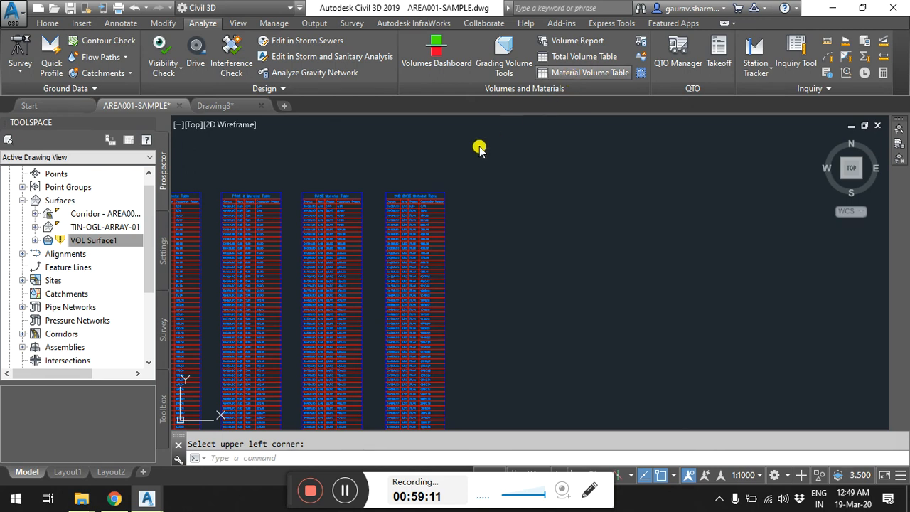
click(460, 242)
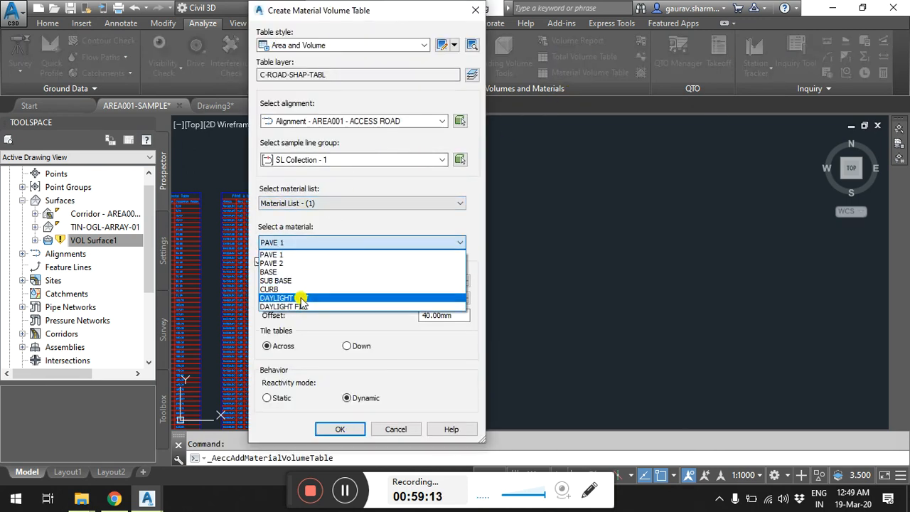
click(301, 290)
click(259, 262)
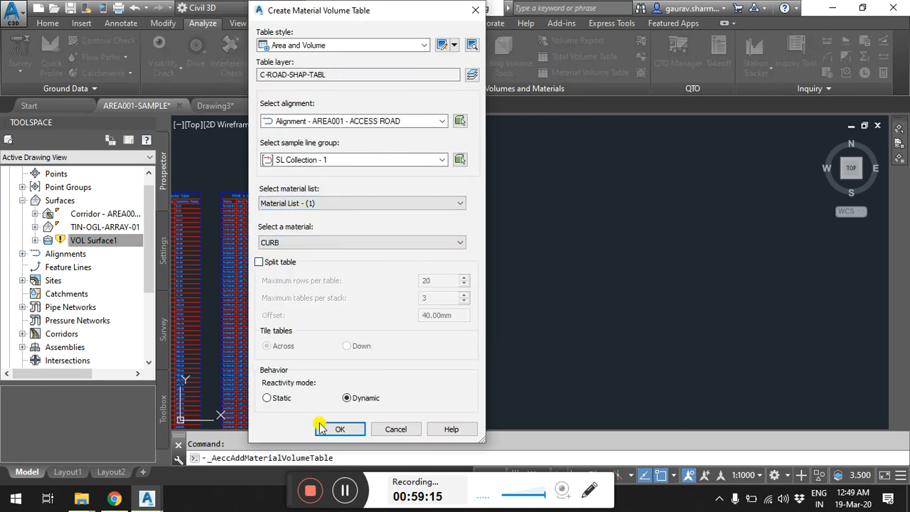
click(338, 429)
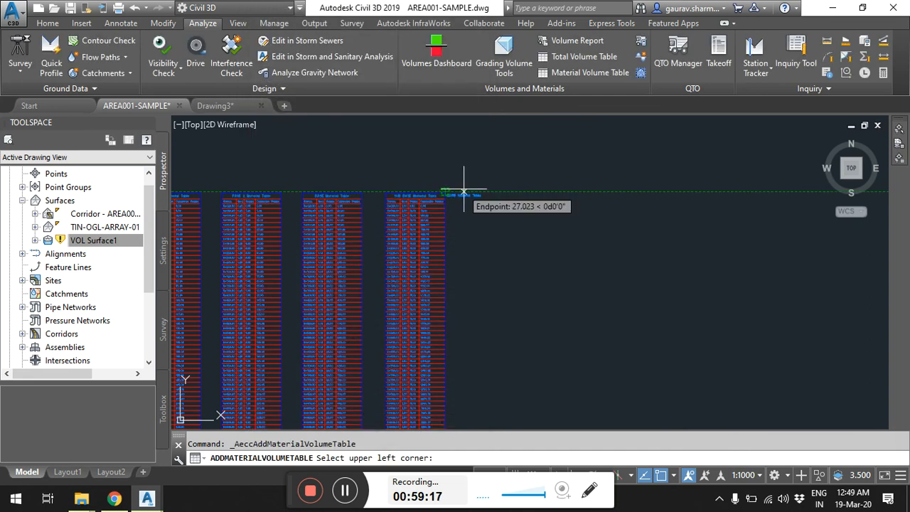
click(470, 190)
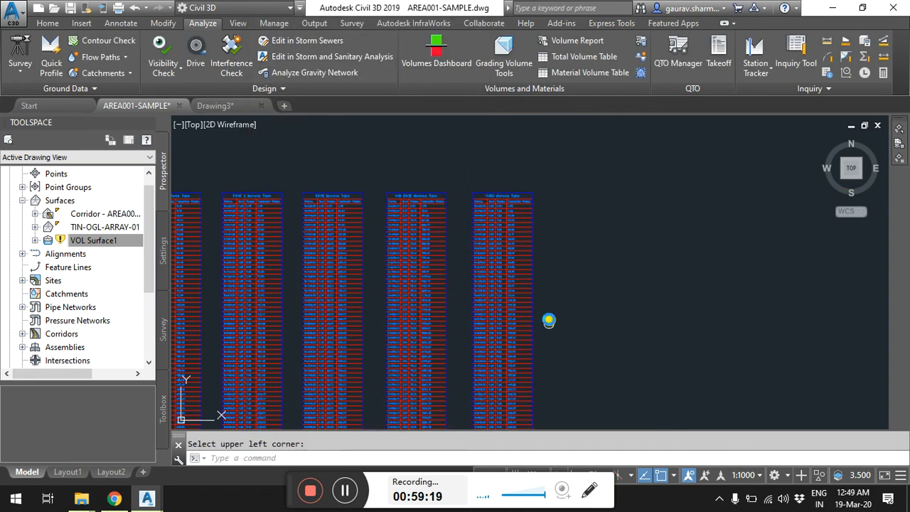
scroll(526, 349, up, 3)
middle_drag(526, 349, 529, 315)
scroll(493, 284, up, 8)
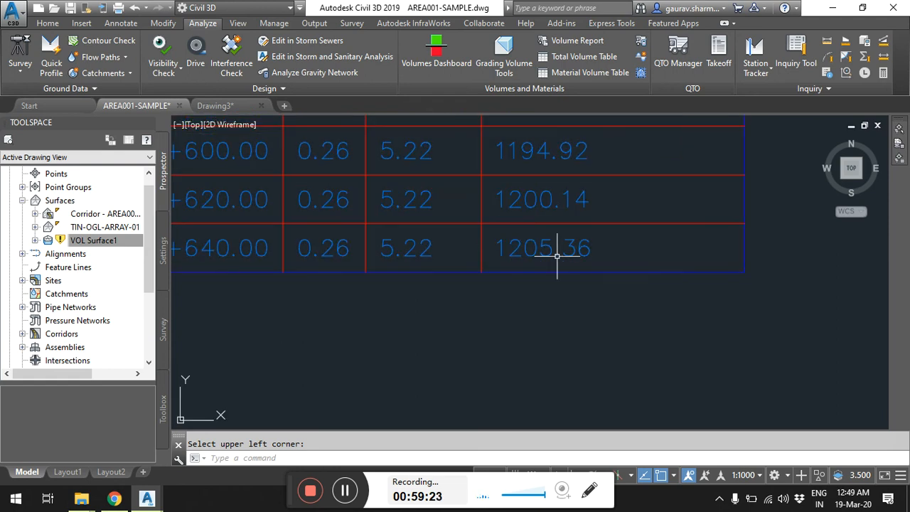
scroll(611, 249, down, 10)
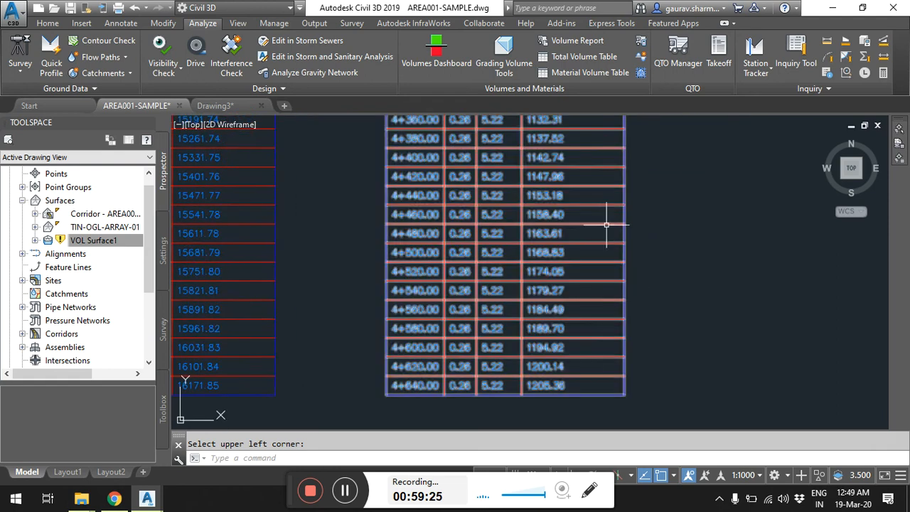
Add an unsplit material volume table for DAYLIGHT CUT to the right of the CURB table, level with its upper edge.
mouse_move(484, 335)
middle_down()
mouse_move(551, 236)
mouse_move(513, 293)
middle_up()
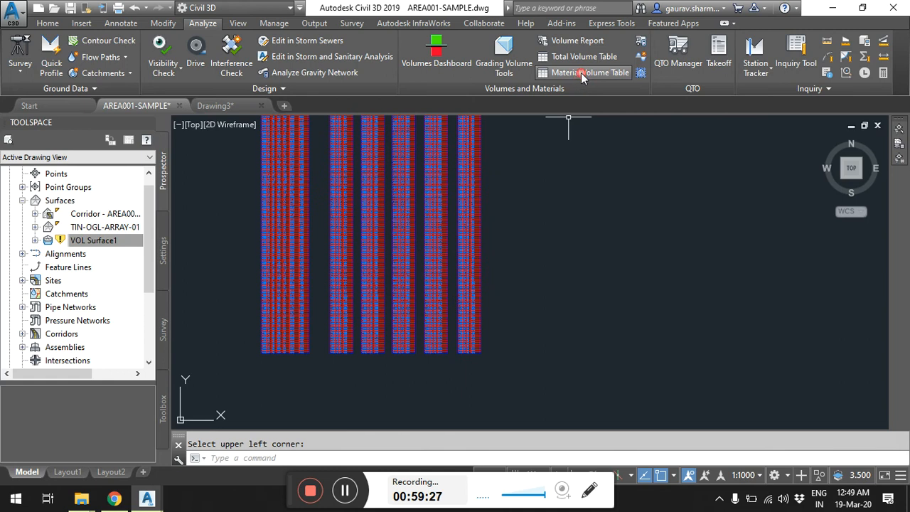
click(580, 77)
click(328, 242)
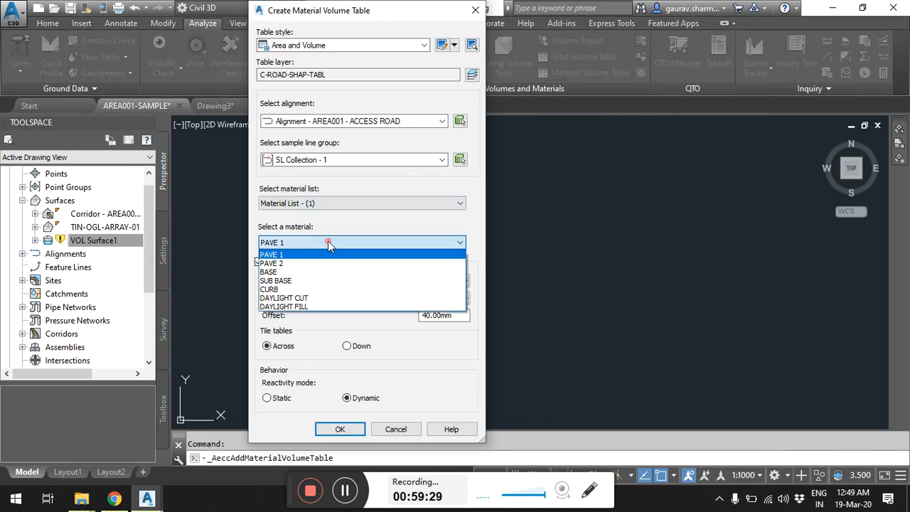
click(302, 293)
click(259, 263)
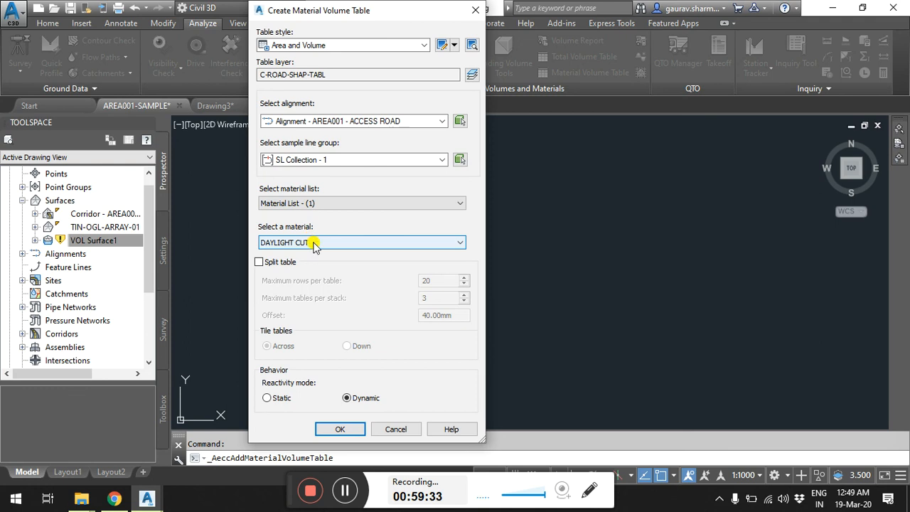
click(340, 428)
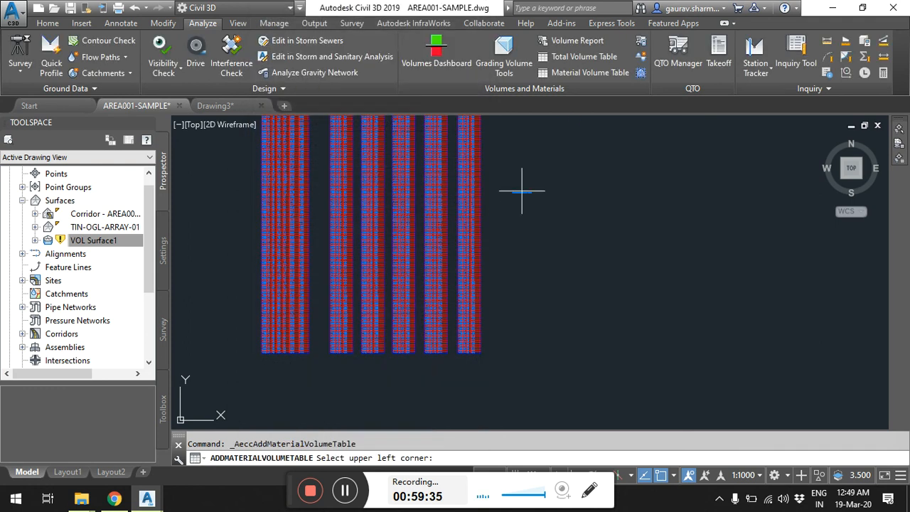
middle_drag(483, 318, 462, 207)
scroll(462, 207, up, 5)
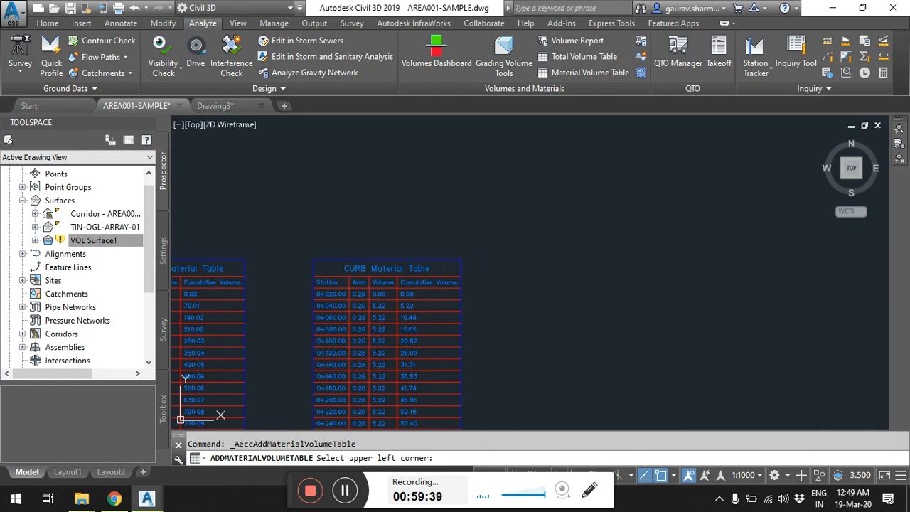
click(524, 261)
scroll(558, 241, down, 6)
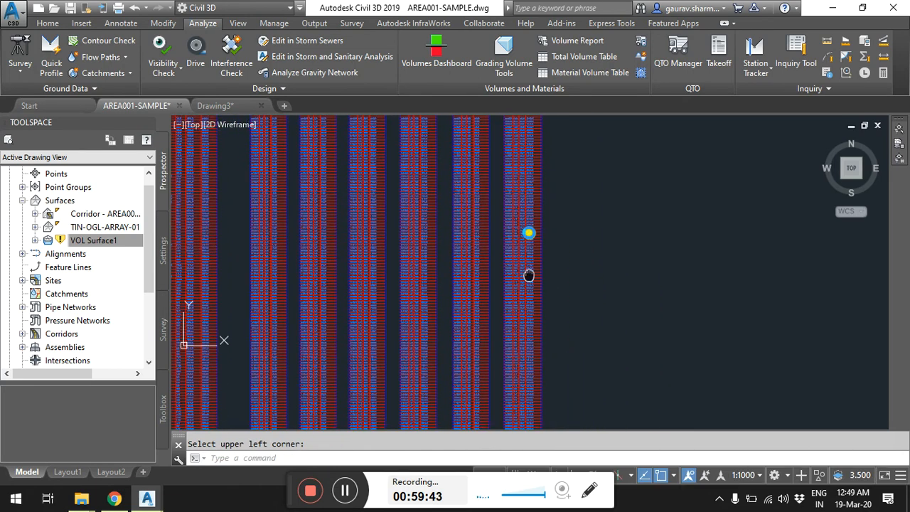
Check the final cumulative volume in the DAYLIGHT CUT table against the adjusted cut of VOL Surface1 in the Volumes Dashboard.
scroll(532, 364, up, 5)
scroll(546, 376, up, 3)
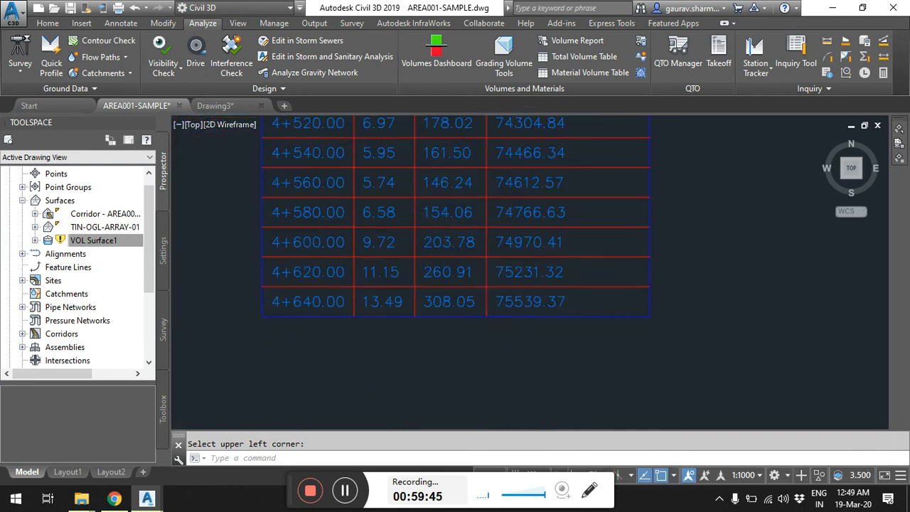
scroll(495, 288, down, 2)
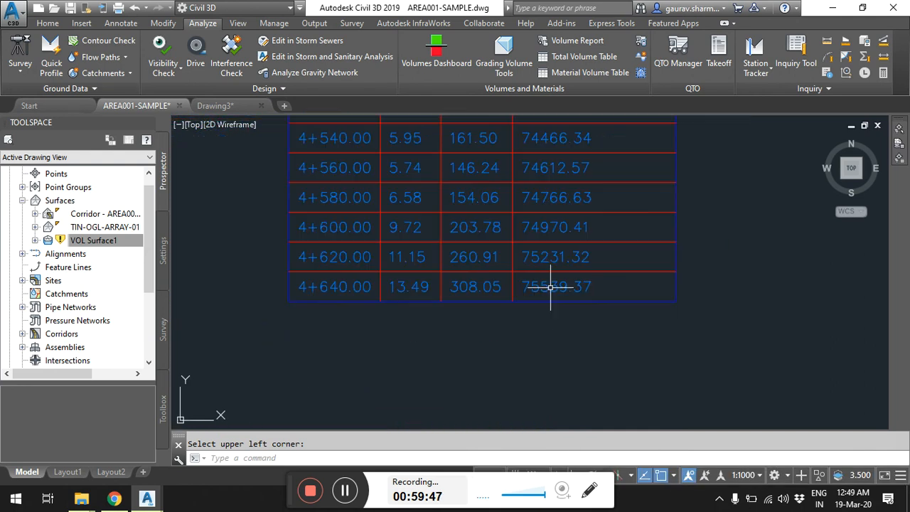
click(443, 48)
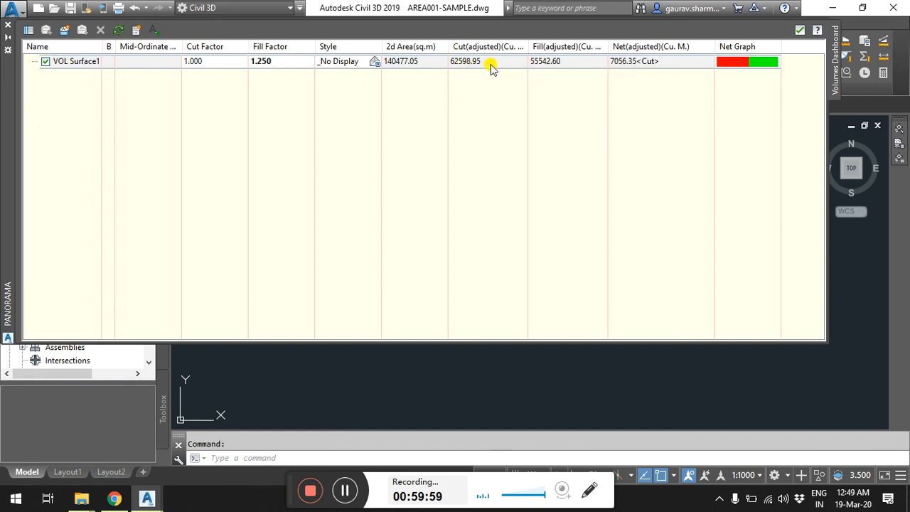
click(8, 29)
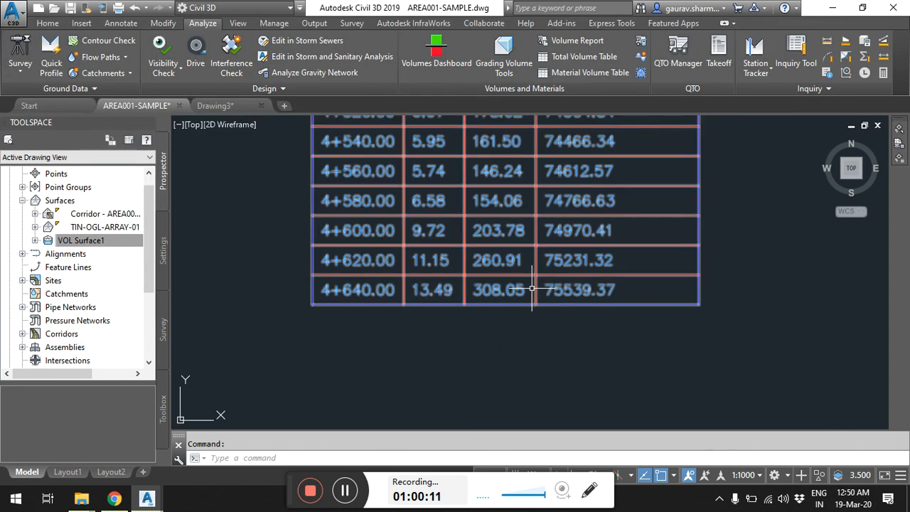
Add an unsplit material volume table for DAYLIGHT FILL to the right of the DAYLIGHT CUT table, level with its upper edge.
scroll(617, 298, down, 3)
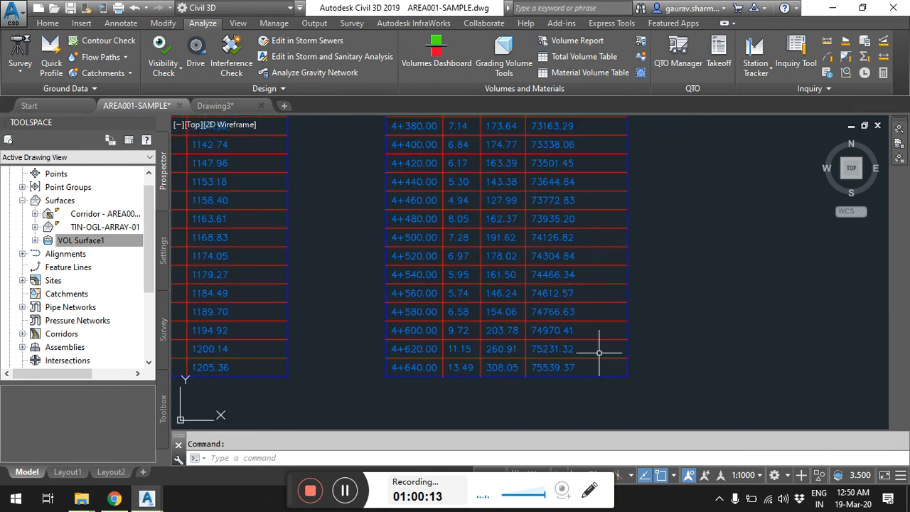
mouse_move(601, 349)
middle_down()
mouse_move(582, 339)
mouse_move(591, 277)
mouse_move(564, 219)
middle_up()
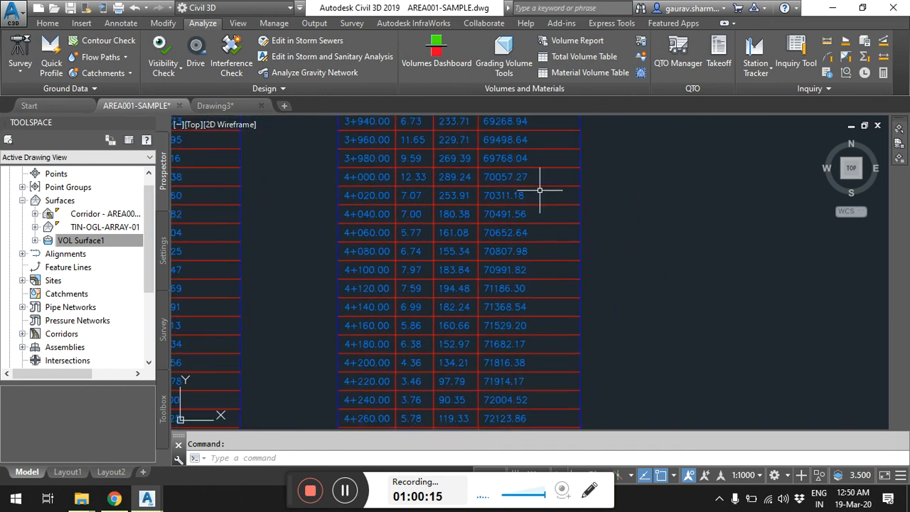
middle_drag(538, 189, 558, 280)
middle_drag(633, 215, 602, 324)
scroll(559, 258, down, 5)
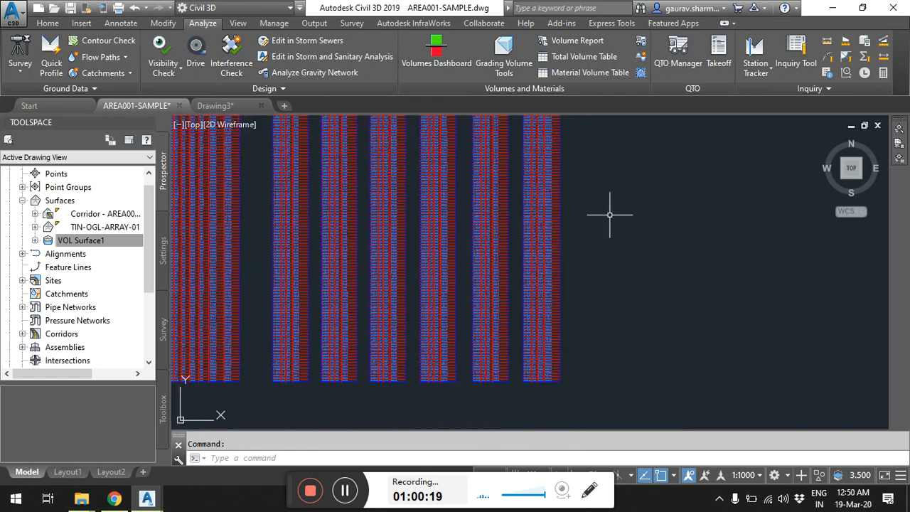
scroll(605, 234, up, 5)
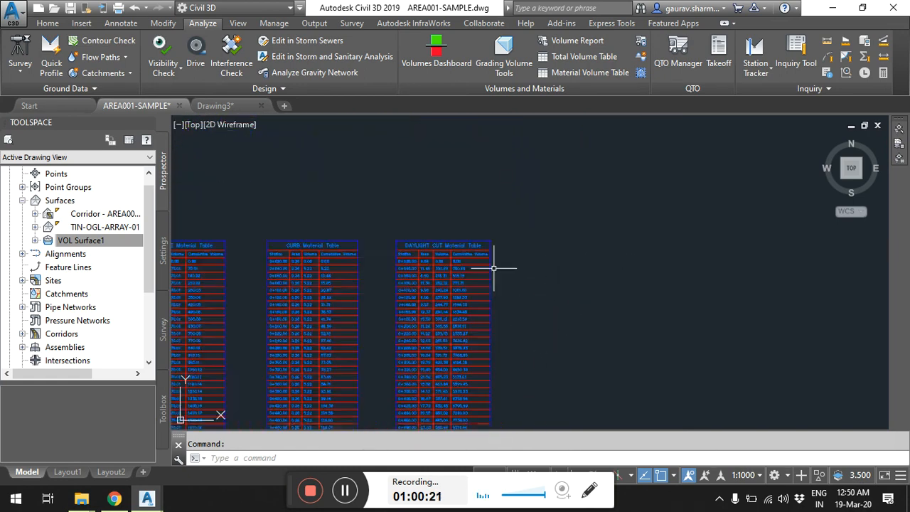
click(598, 74)
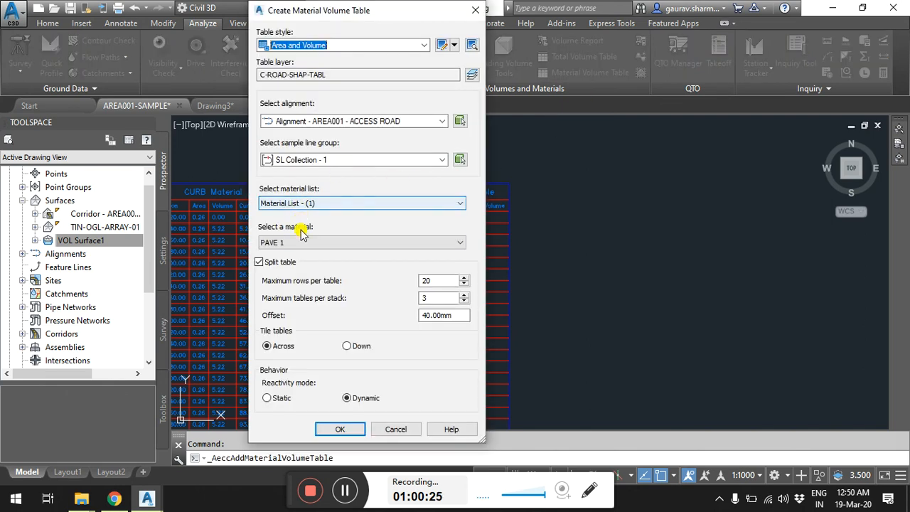
click(303, 242)
click(295, 310)
click(258, 262)
click(340, 429)
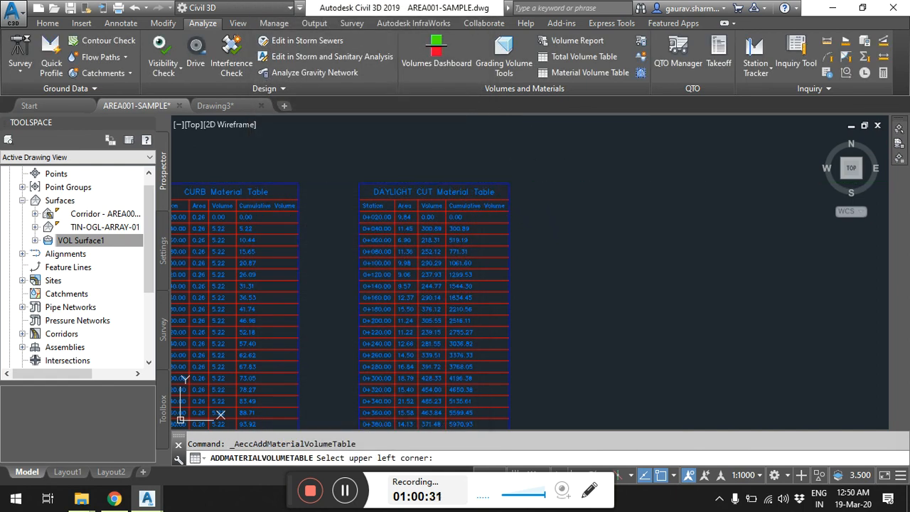
click(563, 185)
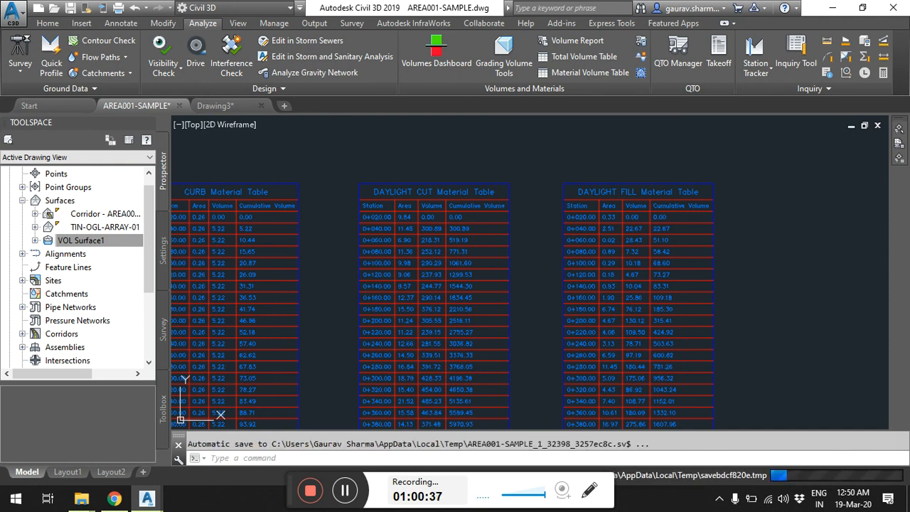
Check the DAYLIGHT FILL table's final cumulative volume against the adjusted fill of VOL Surface1 in the Volumes Dashboard.
scroll(641, 358, down, 2)
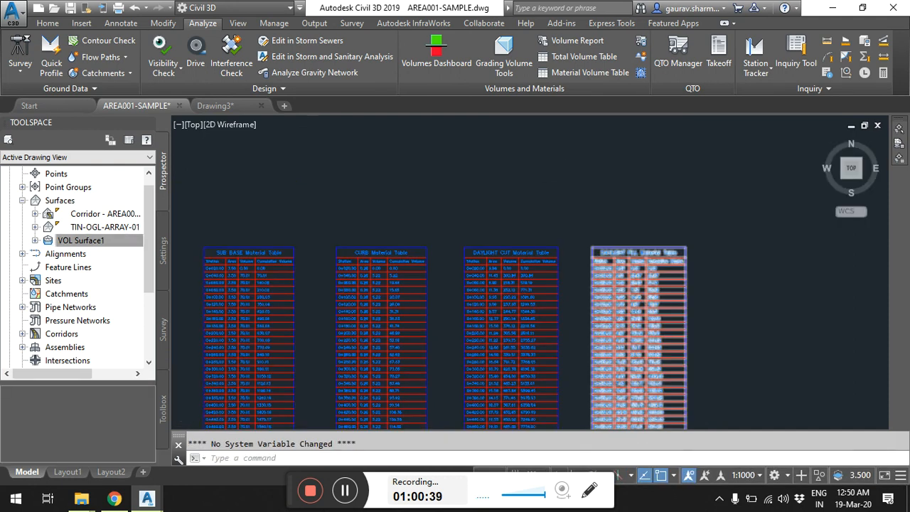
scroll(495, 284, down, 3)
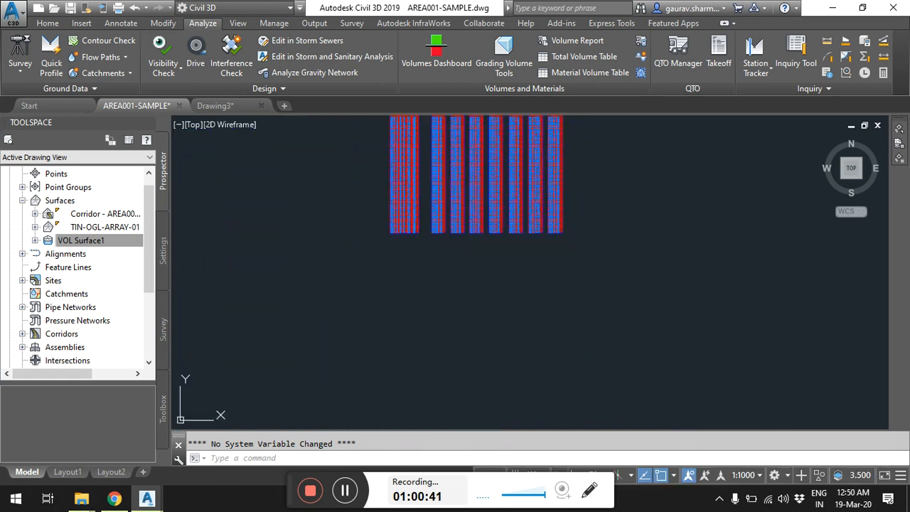
scroll(553, 203, up, 5)
middle_drag(668, 252, 650, 271)
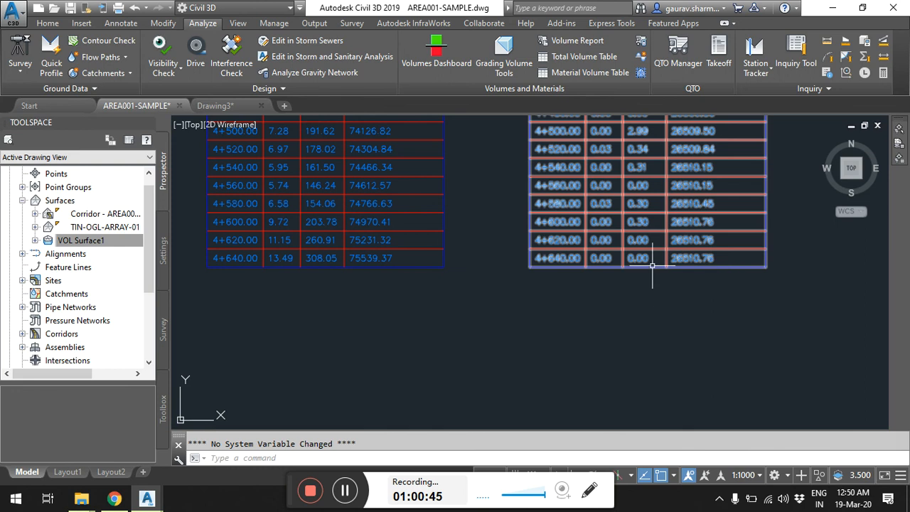
middle_drag(693, 289, 695, 308)
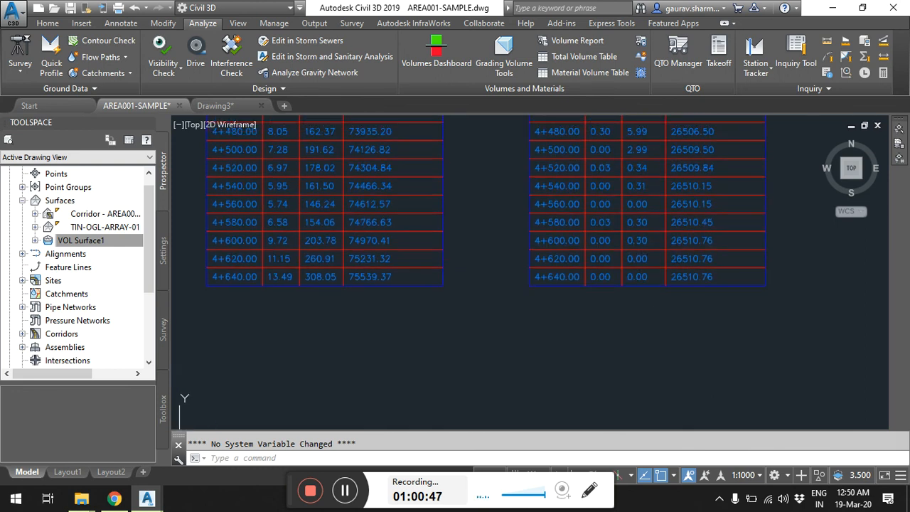
click(429, 62)
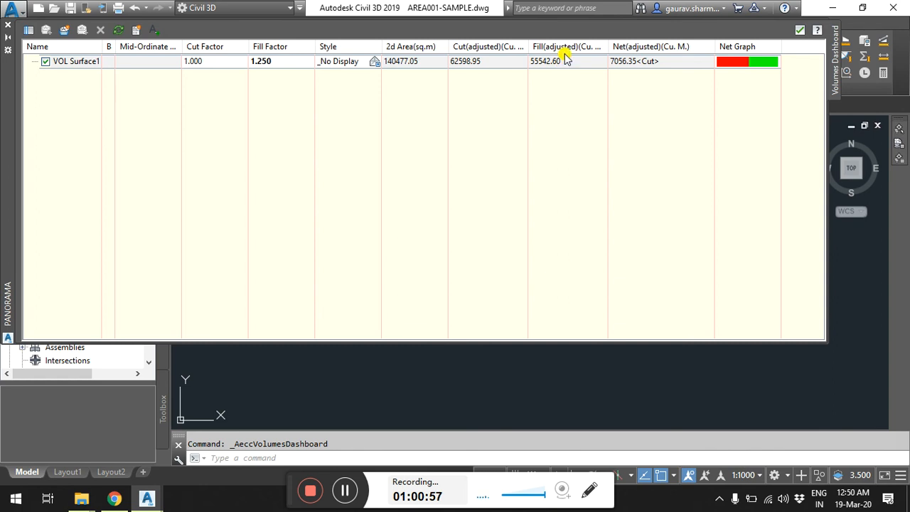
click(7, 25)
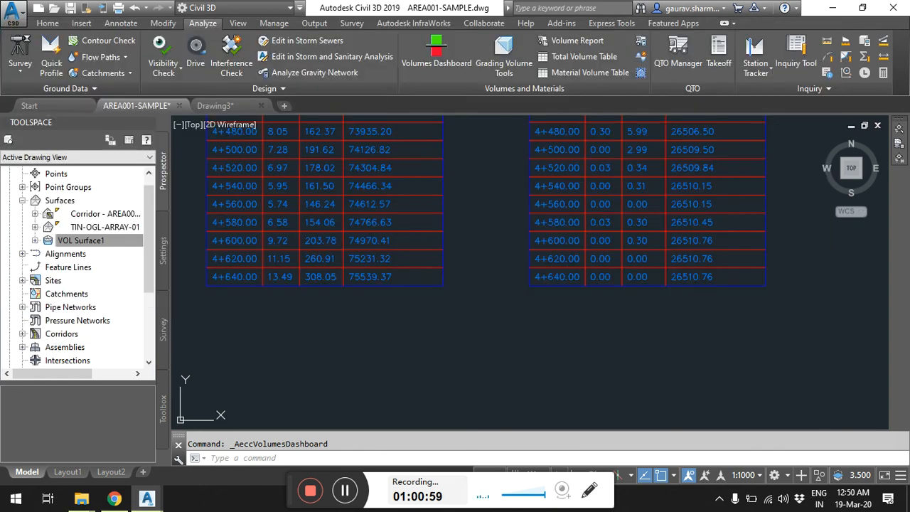
Look through the DAYLIGHT FILL table's station rows and the full set of material tables, and recheck the VOL Surface1 entry in the Volumes Dashboard.
scroll(494, 210, down, 5)
scroll(500, 327, up, 5)
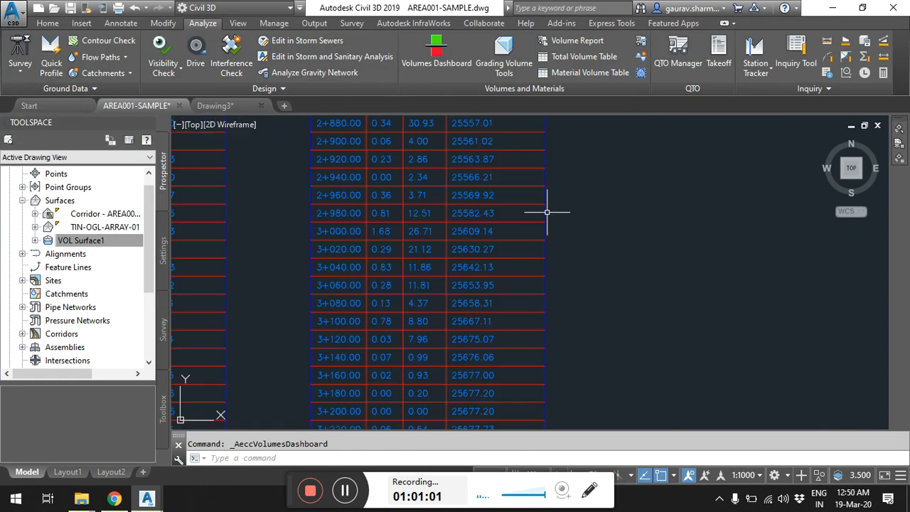
middle_drag(384, 168, 391, 316)
middle_drag(422, 186, 430, 243)
middle_drag(439, 166, 445, 301)
middle_drag(441, 206, 442, 306)
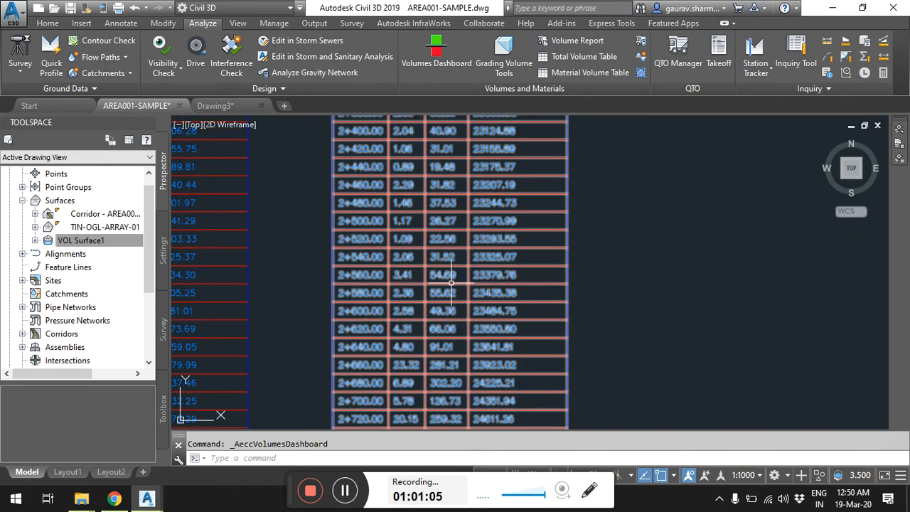
scroll(451, 234, down, 4)
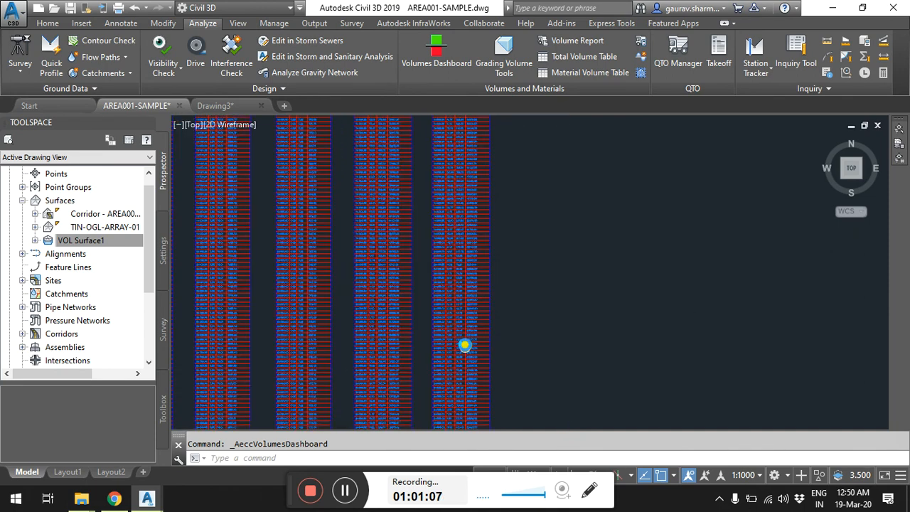
scroll(473, 291, down, 5)
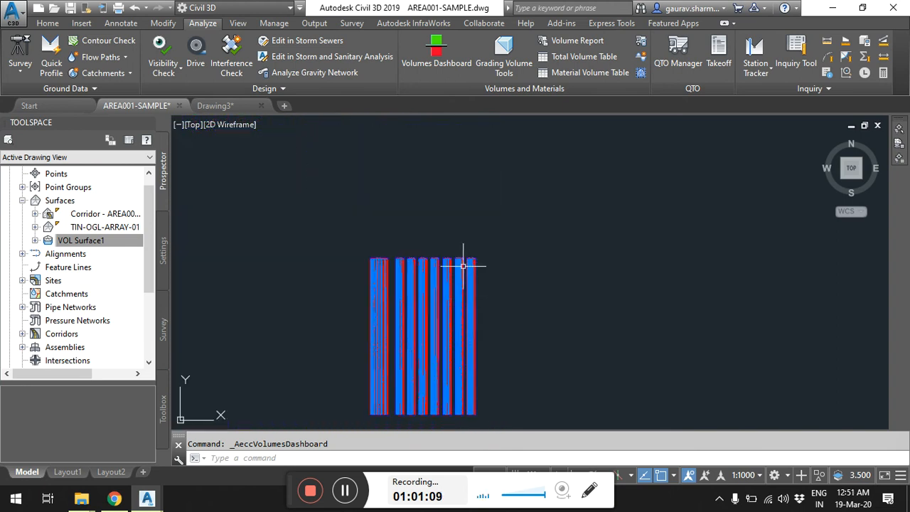
scroll(462, 263, up, 5)
mouse_move(498, 264)
middle_down()
mouse_move(489, 182)
mouse_move(522, 232)
middle_up()
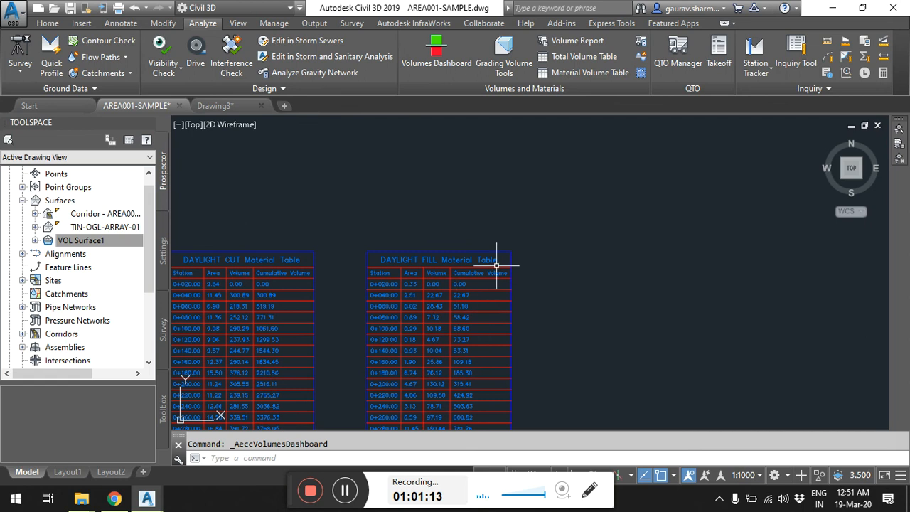
scroll(400, 275, down, 5)
scroll(400, 275, down, 5)
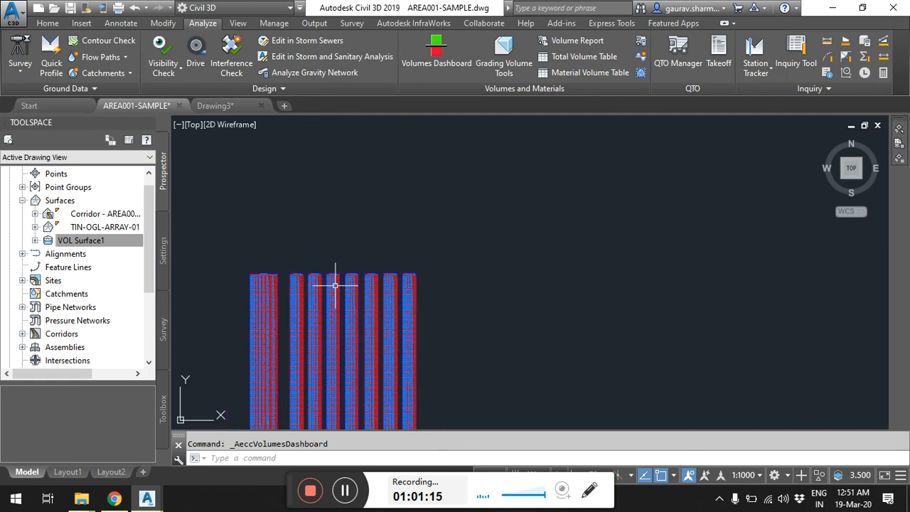
middle_drag(351, 244, 508, 238)
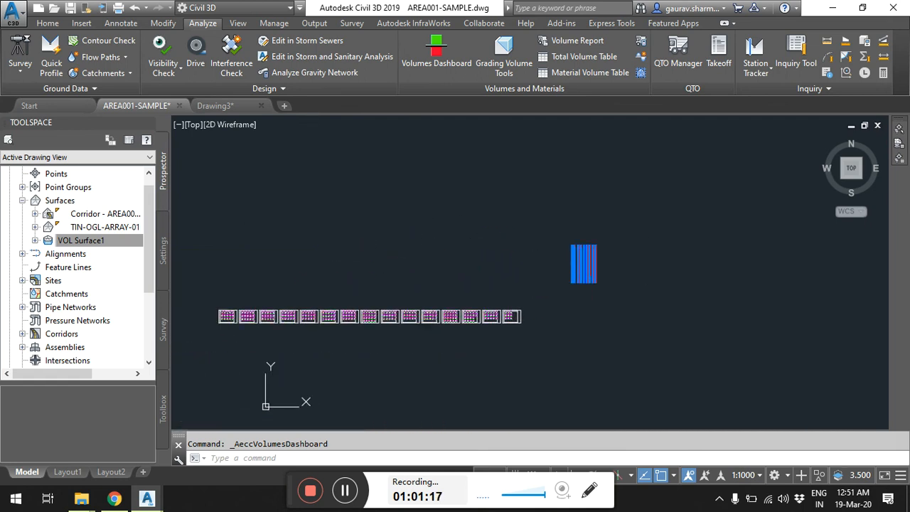
click(433, 54)
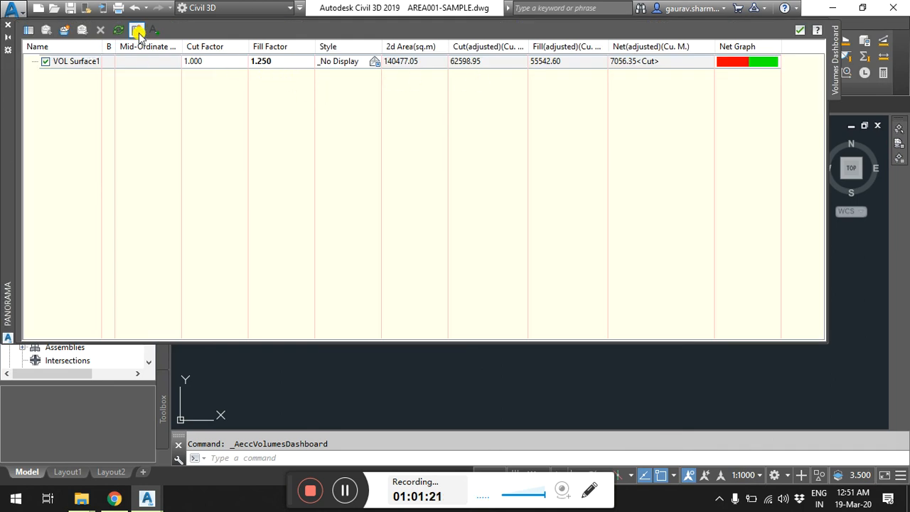
click(8, 25)
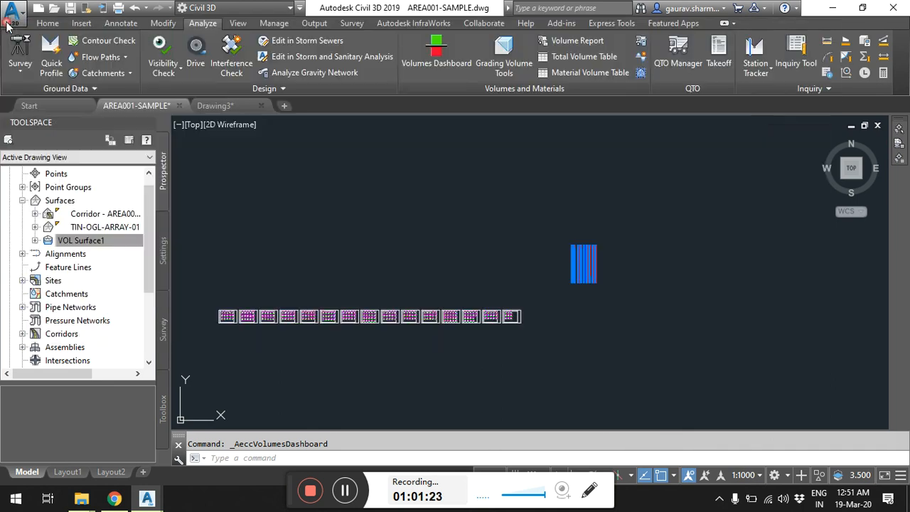
Start a mass haul diagram for the AREA001 - ACCESS ROAD alignment and SL Collection - 1, displaying Total Volume from Material List - (1).
scroll(334, 197, down, 4)
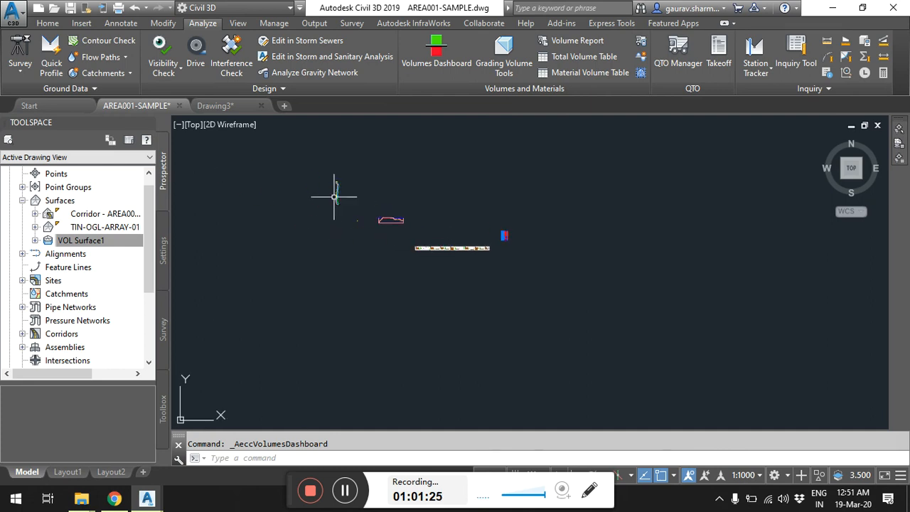
scroll(330, 195, up, 1)
scroll(522, 220, up, 1)
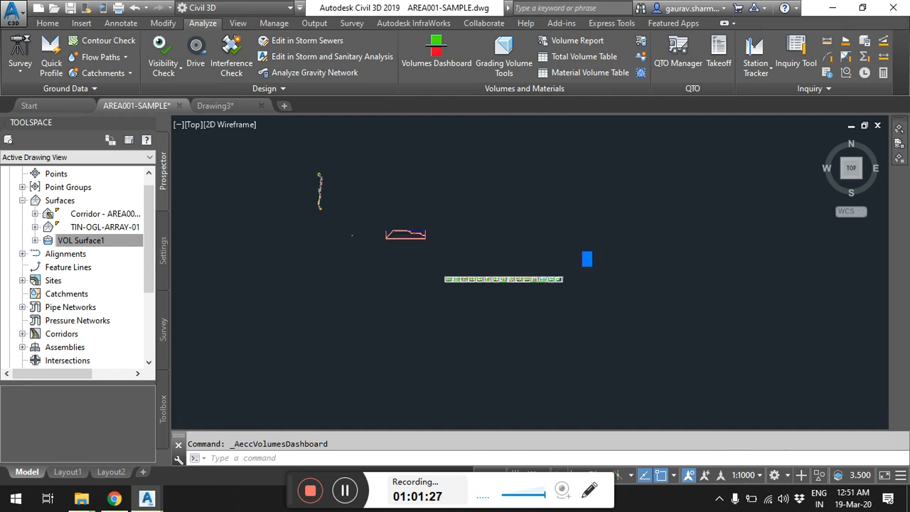
scroll(604, 257, up, 2)
middle_drag(440, 246, 488, 269)
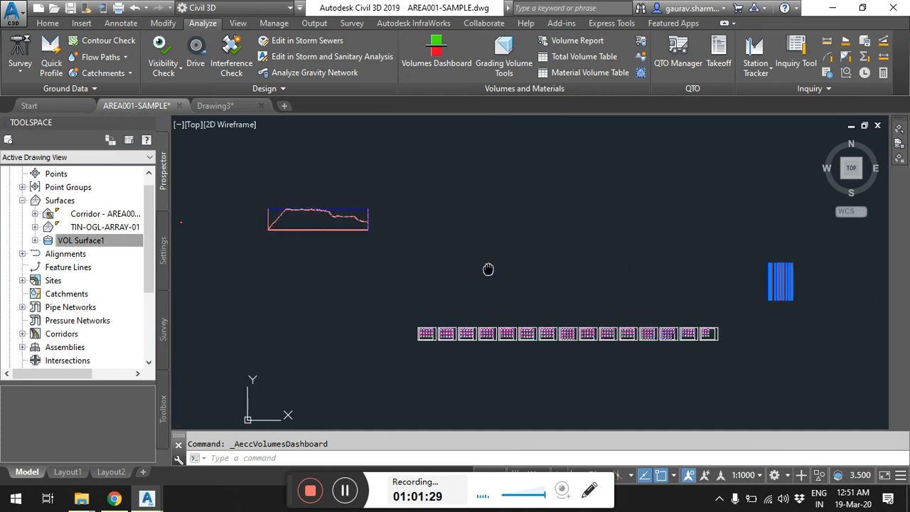
mouse_move(681, 273)
middle_down()
mouse_move(619, 324)
mouse_move(609, 381)
middle_up()
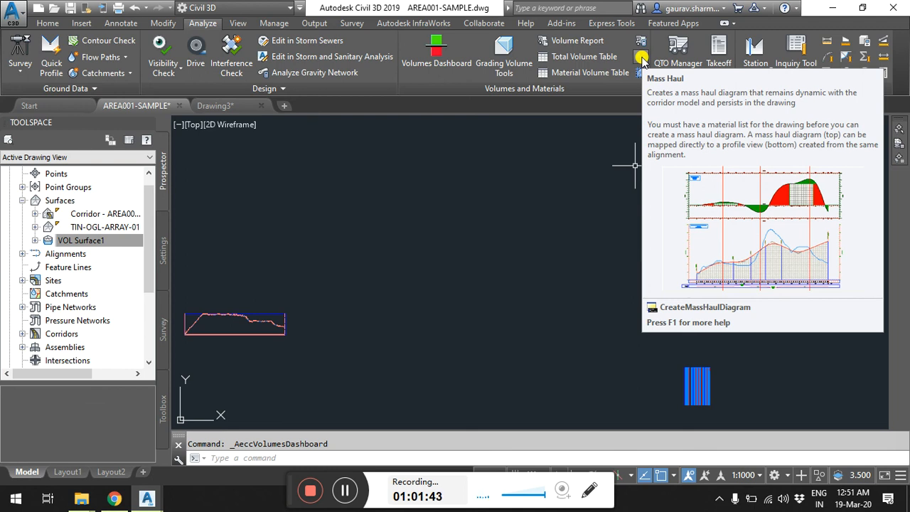
click(641, 58)
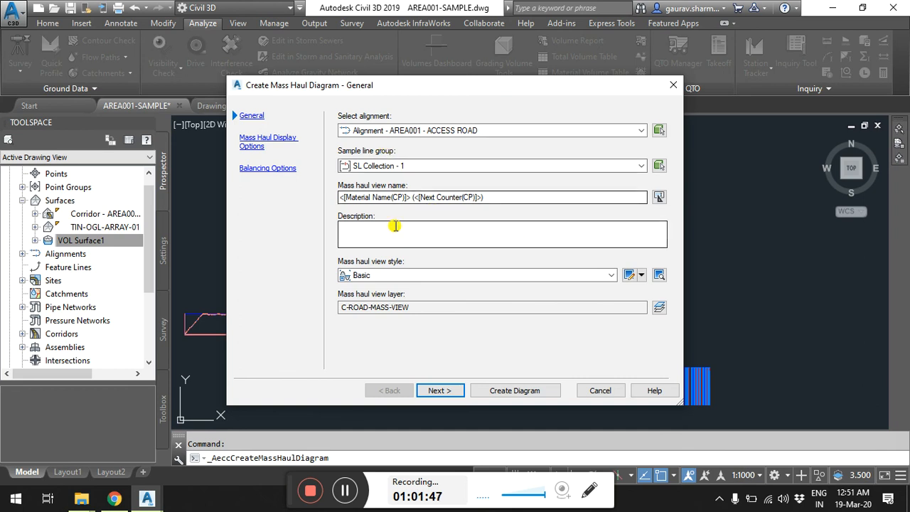
click(441, 390)
click(420, 144)
click(420, 155)
click(420, 174)
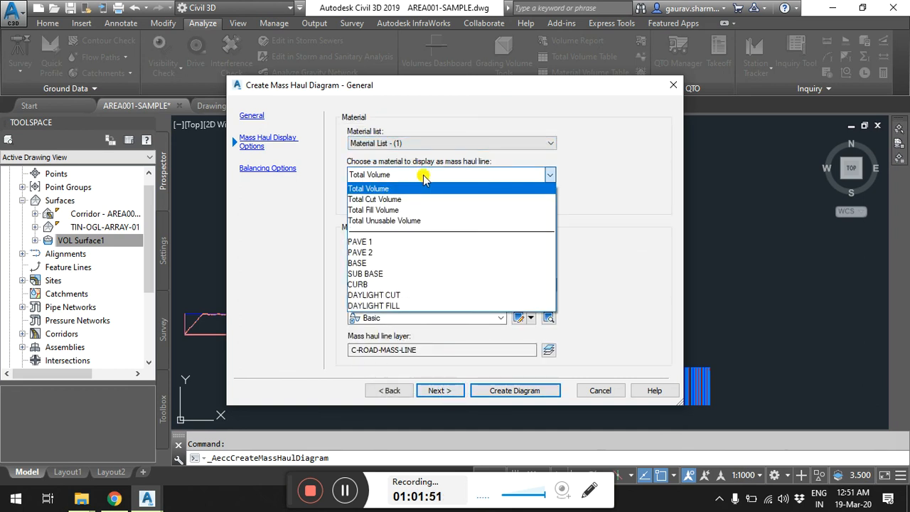
click(424, 179)
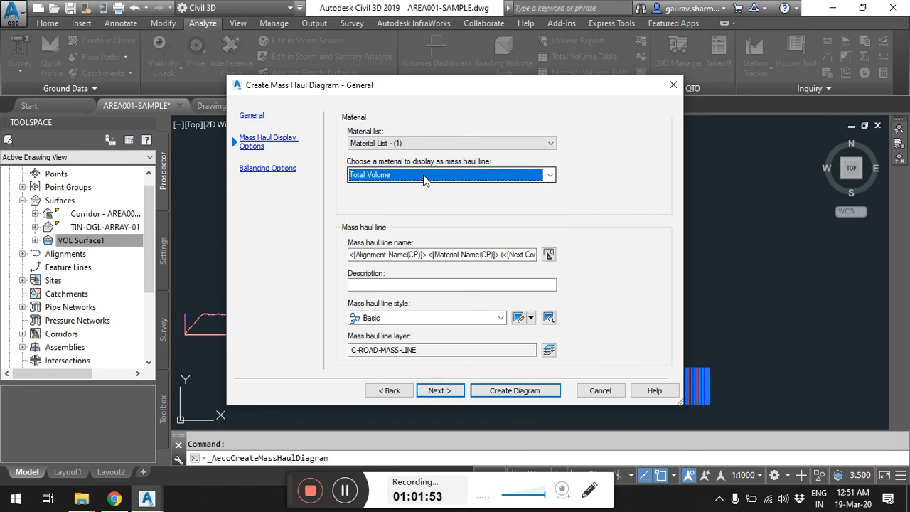
Enable a 1000 m free haul distance without borrow pits or dump sites, and place the mass haul diagram to the right of the profile view.
click(436, 390)
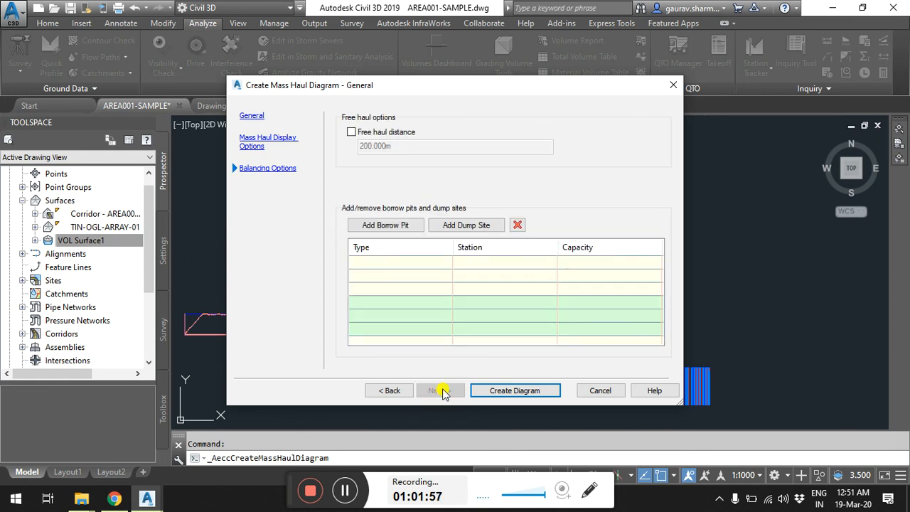
click(352, 133)
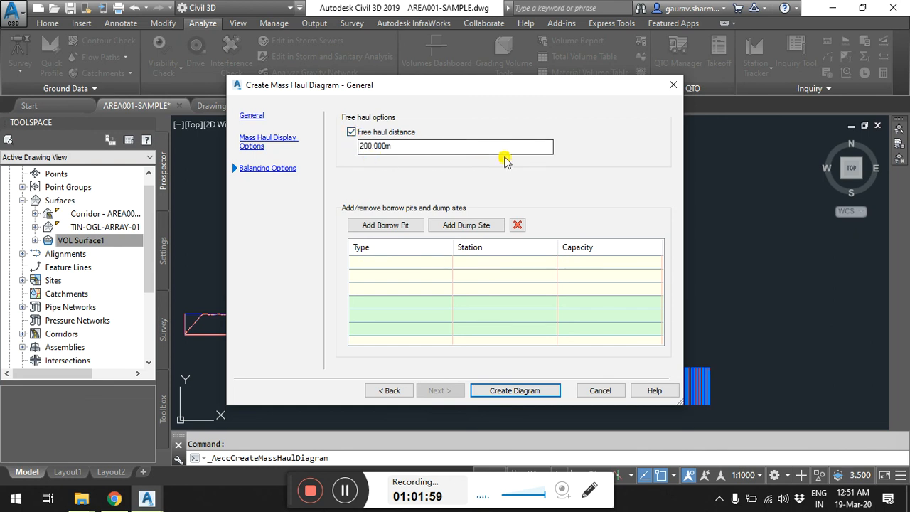
drag(484, 87, 450, 96)
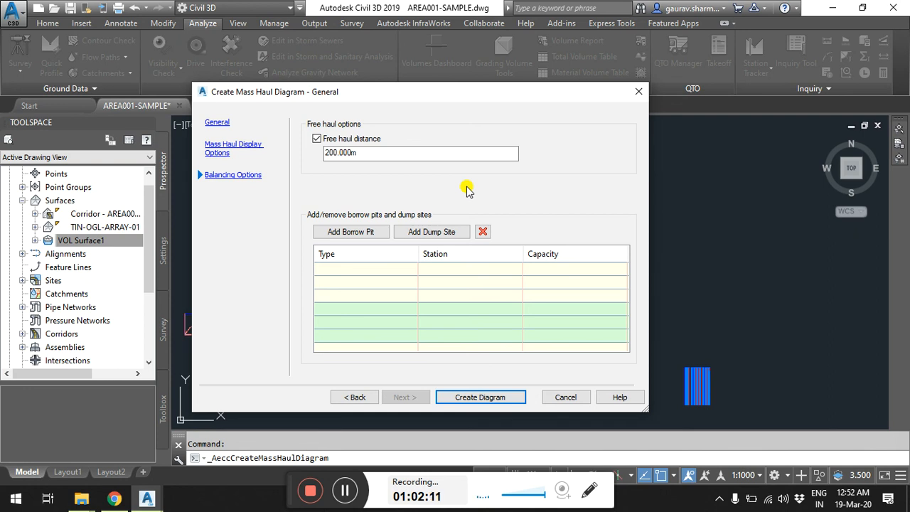
drag(360, 154, 326, 155)
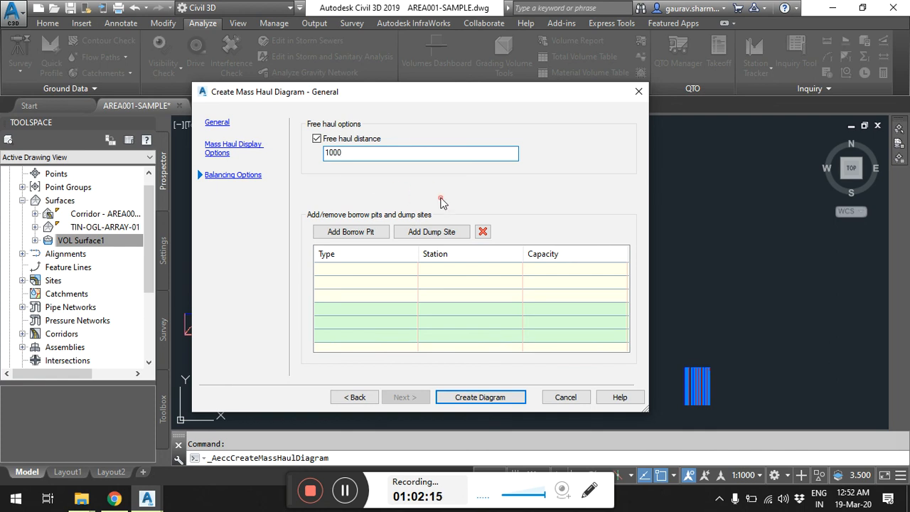
click(350, 234)
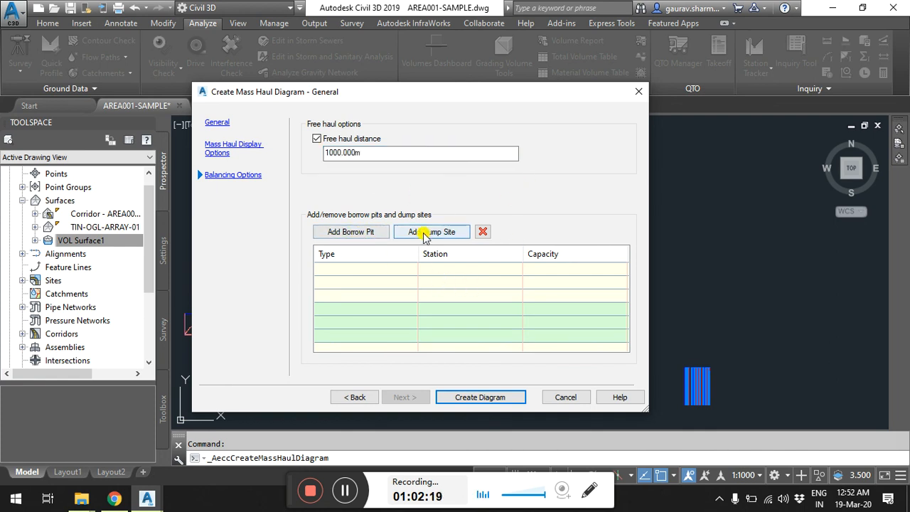
click(472, 396)
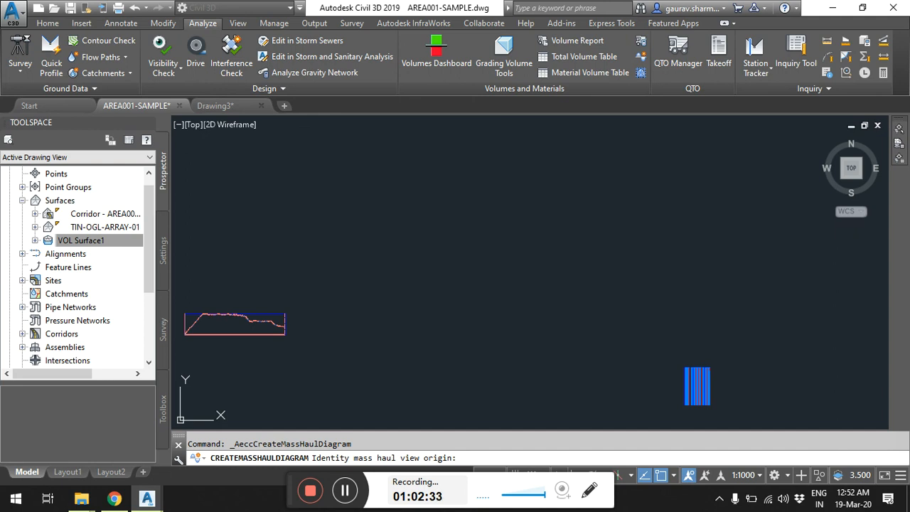
click(355, 286)
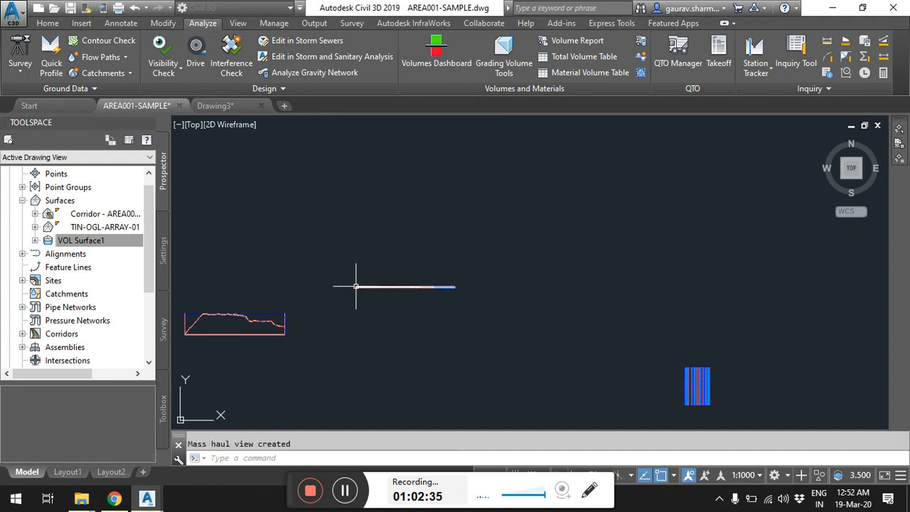
Examine the mass haul diagram along its full length, including its title, station labels, volume axes and red and blue areas.
scroll(356, 287, up, 5)
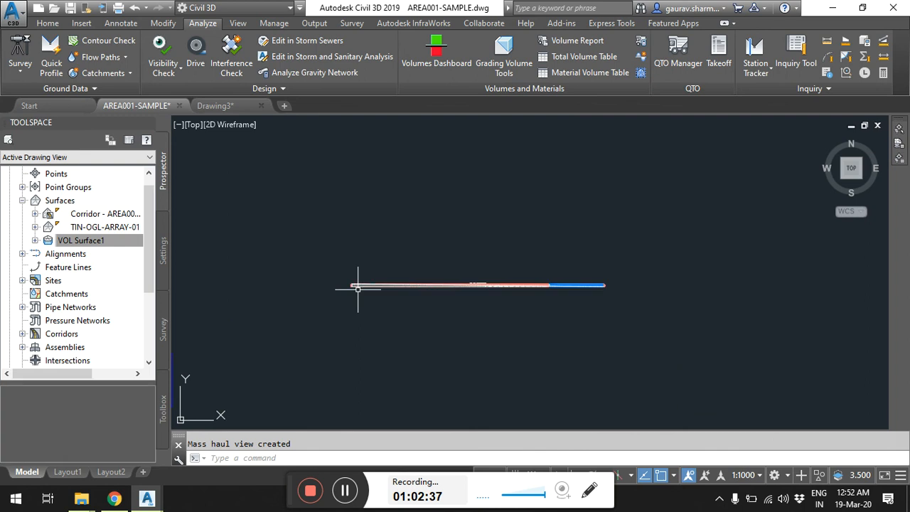
scroll(326, 276, up, 5)
scroll(375, 274, down, 4)
middle_drag(419, 275, 350, 274)
middle_drag(599, 266, 421, 267)
scroll(589, 269, up, 7)
scroll(682, 256, down, 6)
scroll(410, 272, up, 8)
scroll(331, 272, up, 6)
scroll(327, 307, down, 6)
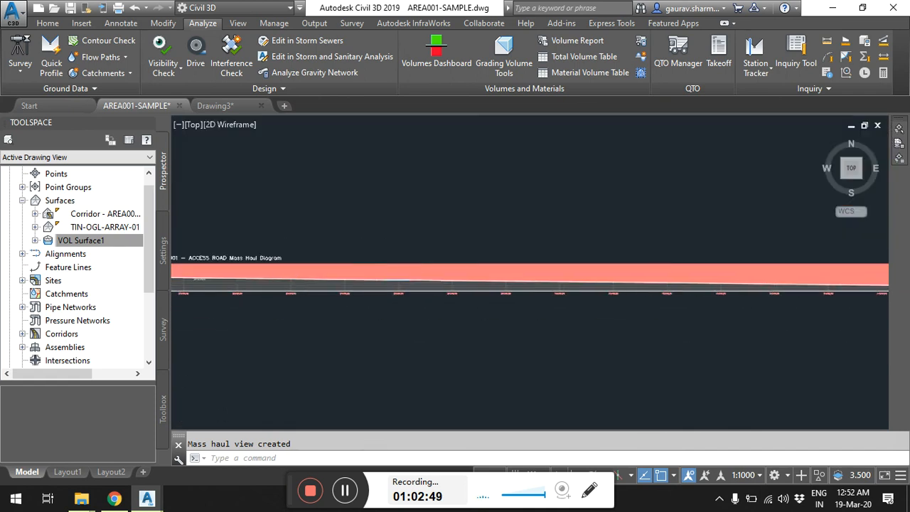
scroll(355, 270, down, 5)
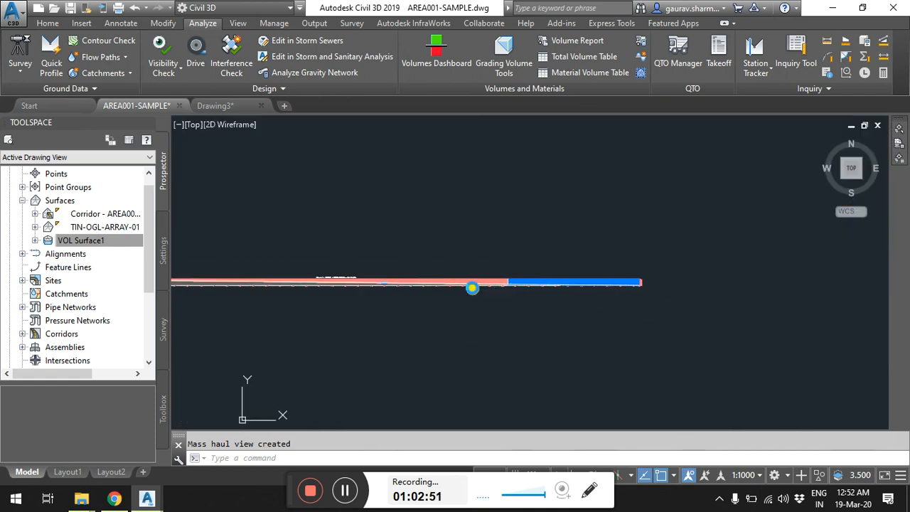
middle_drag(420, 303, 568, 303)
scroll(463, 304, up, 6)
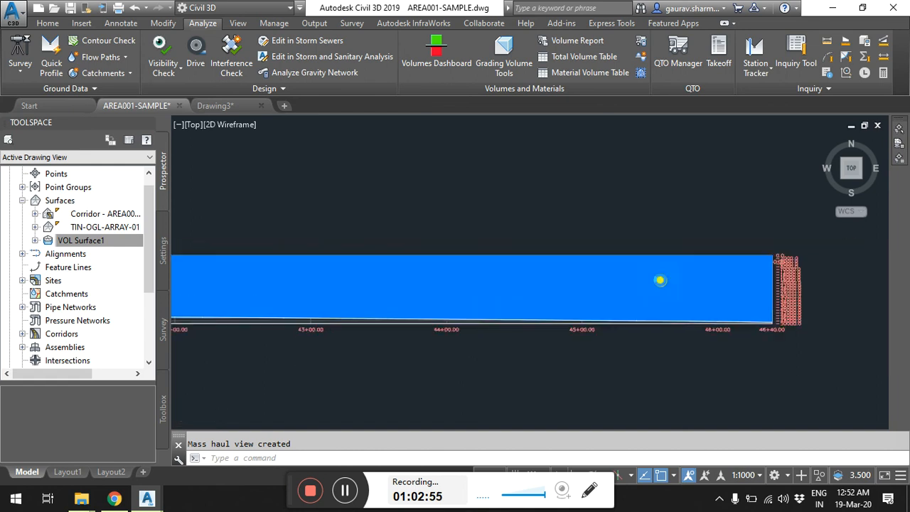
scroll(455, 284, down, 10)
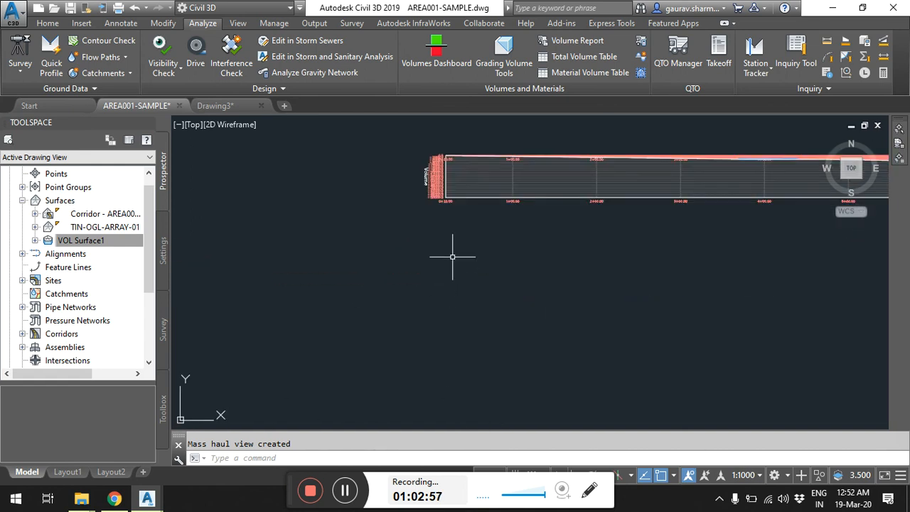
Hide the Grid Horizontal Major and Grid Vertical Major components in the mass haul diagram's Basic view style.
click(443, 173)
right_click(444, 173)
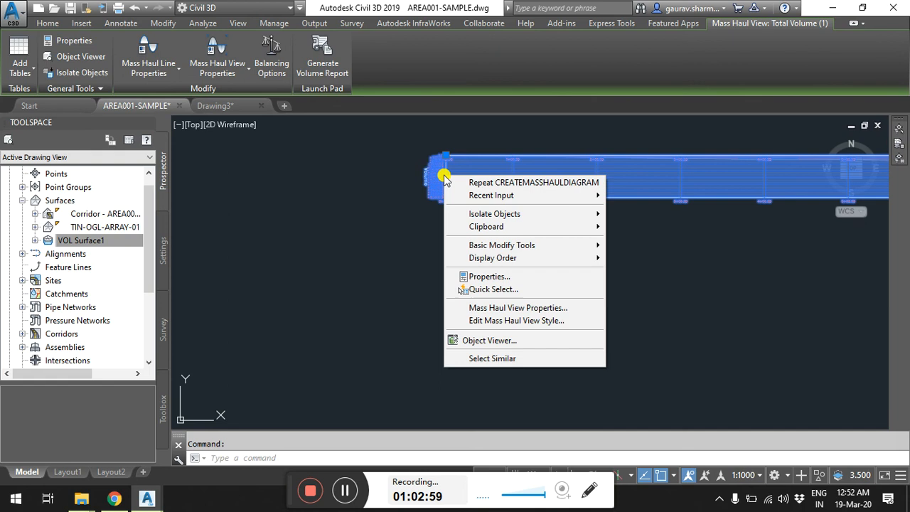
click(514, 320)
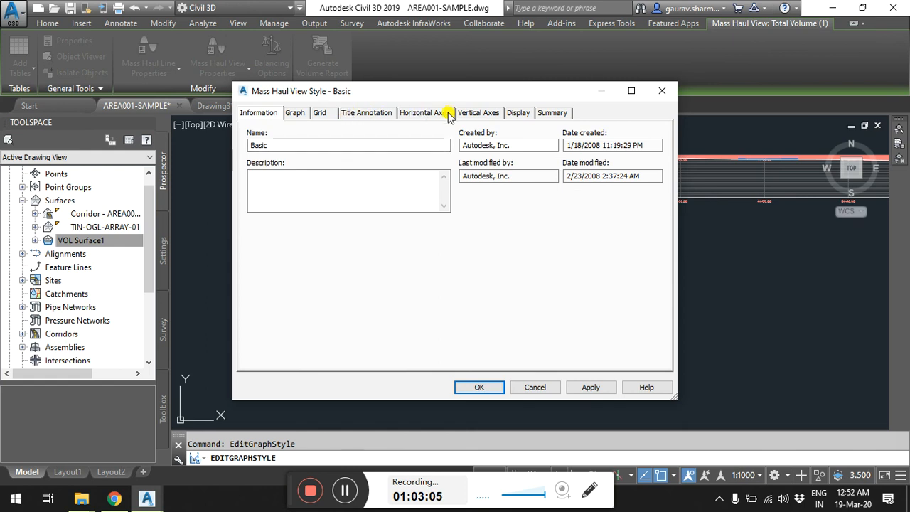
click(518, 113)
click(303, 115)
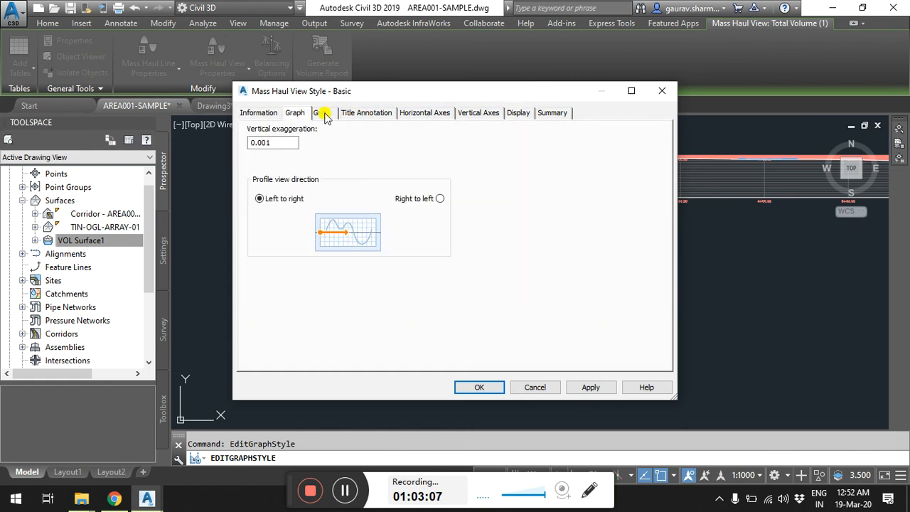
click(324, 115)
click(350, 114)
click(426, 114)
click(475, 114)
click(511, 114)
scroll(400, 233, down, 8)
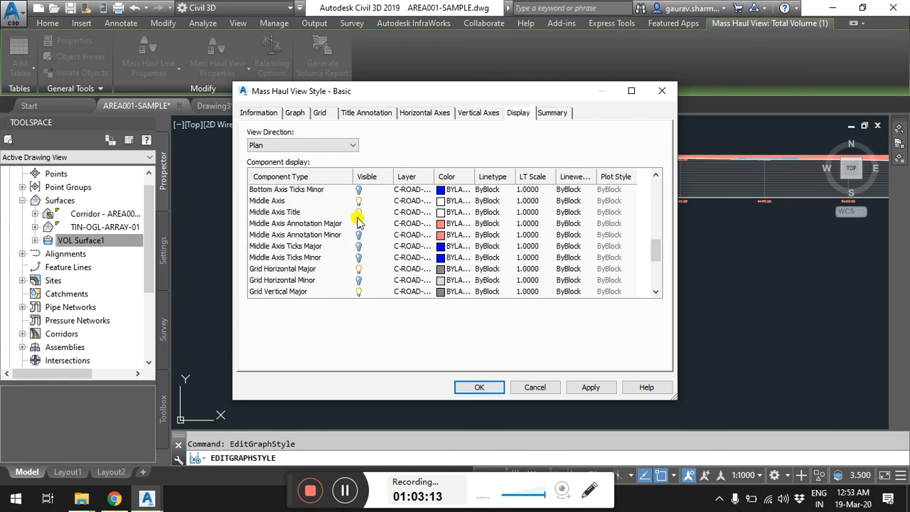
scroll(371, 250, down, 1)
click(360, 236)
click(360, 258)
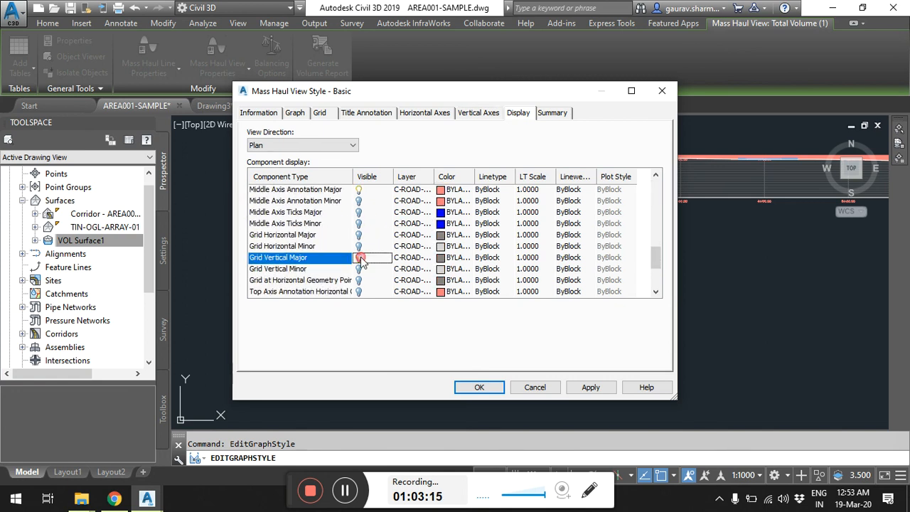
click(582, 388)
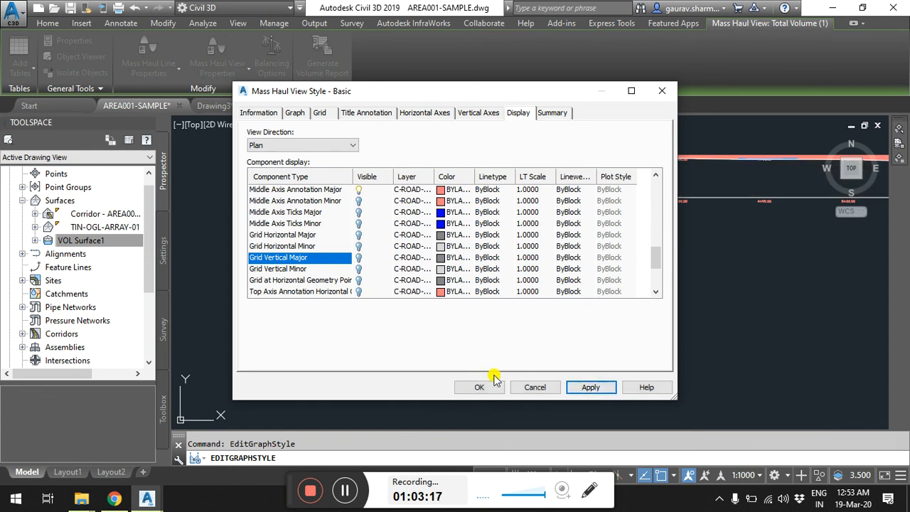
click(479, 387)
key(Escape)
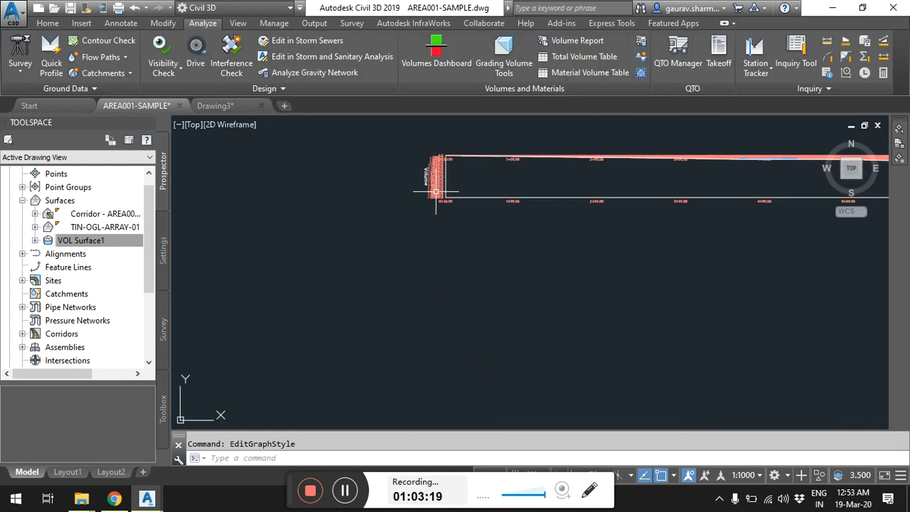
Set the vertical exaggeration of the mass haul diagram's Basic view style to 10.
click(477, 197)
right_click(484, 195)
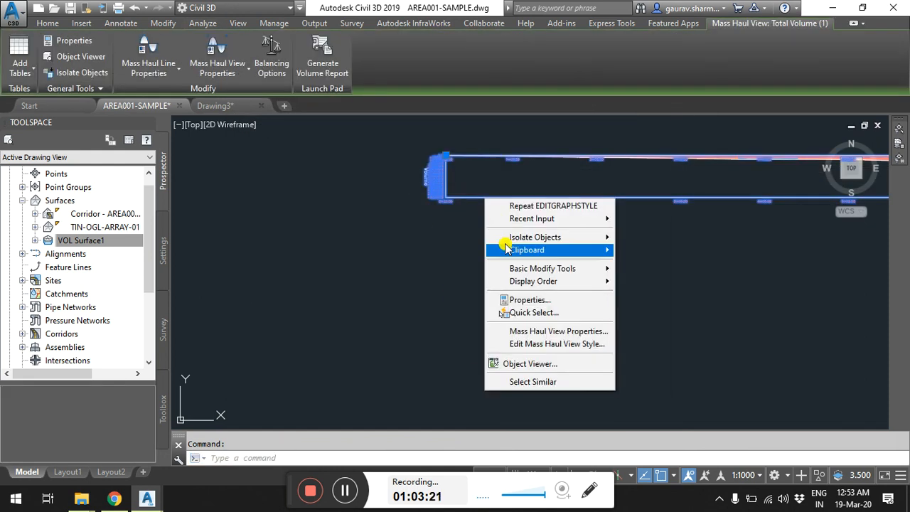
click(526, 329)
click(302, 115)
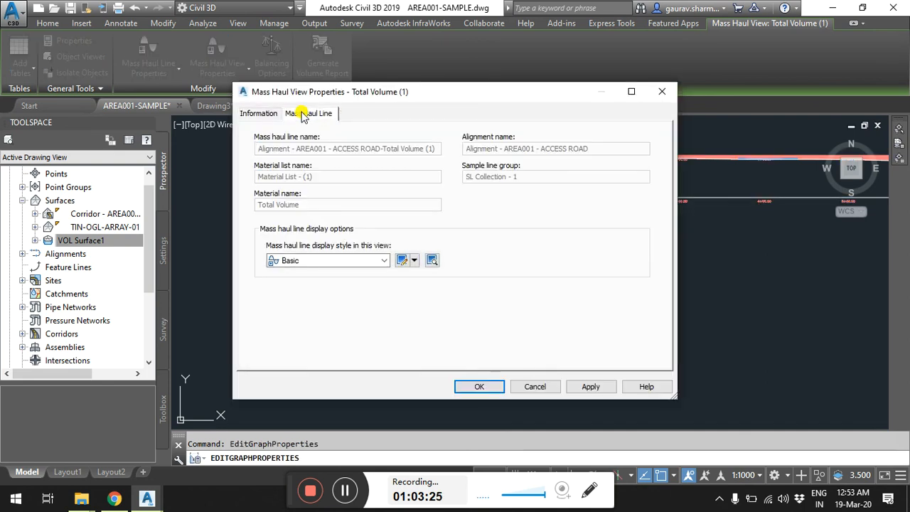
click(260, 114)
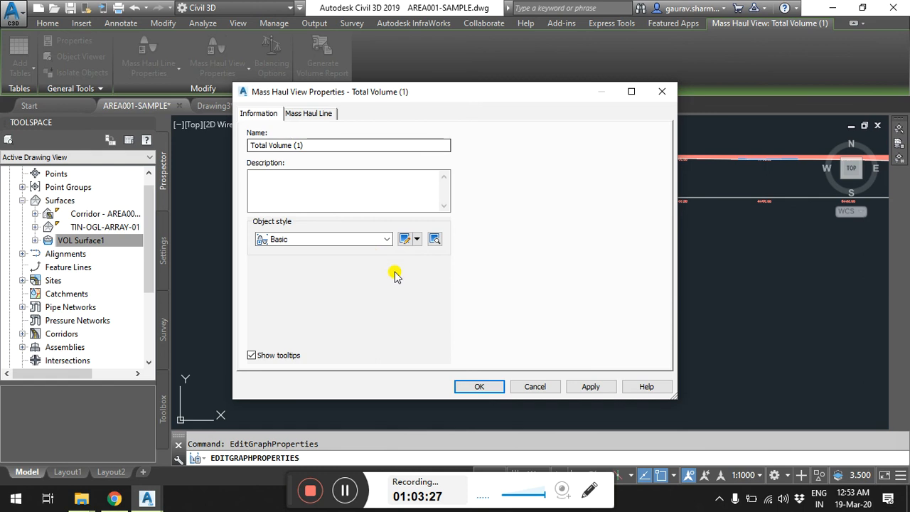
click(416, 239)
click(432, 282)
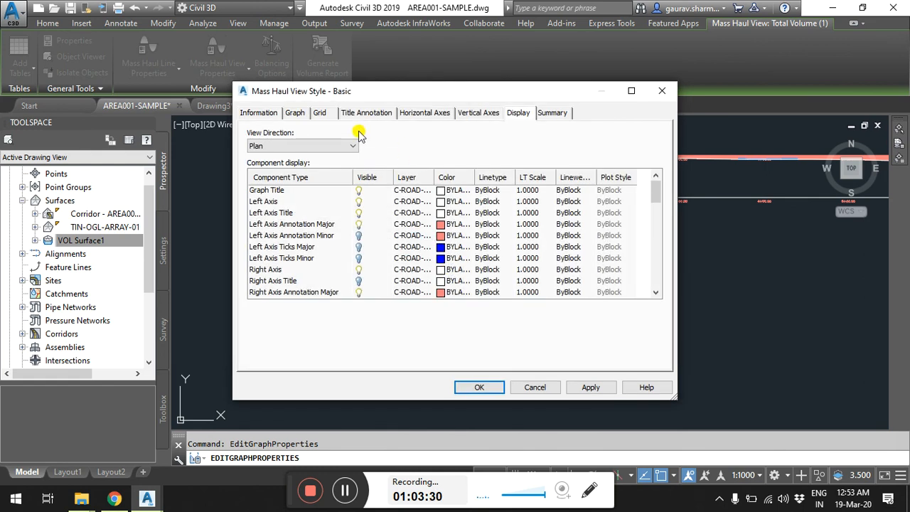
click(270, 114)
click(292, 114)
click(317, 114)
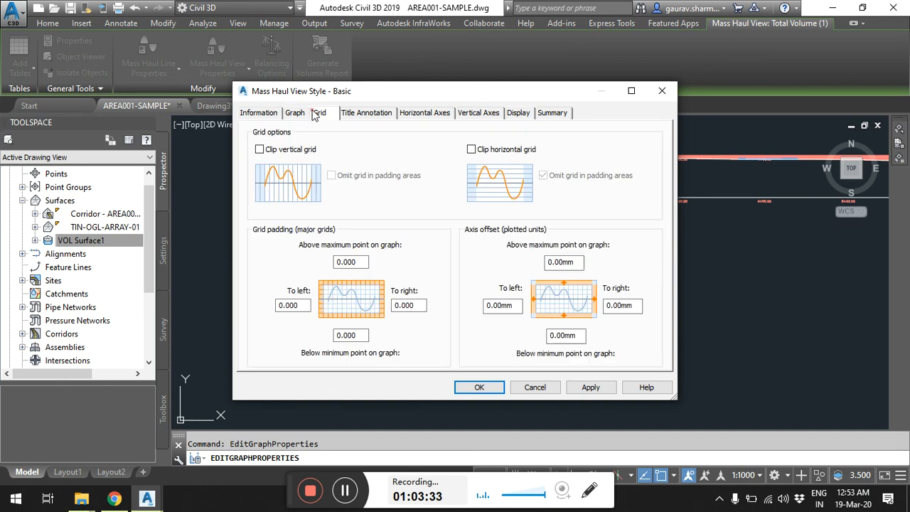
click(295, 114)
drag(272, 142, 222, 140)
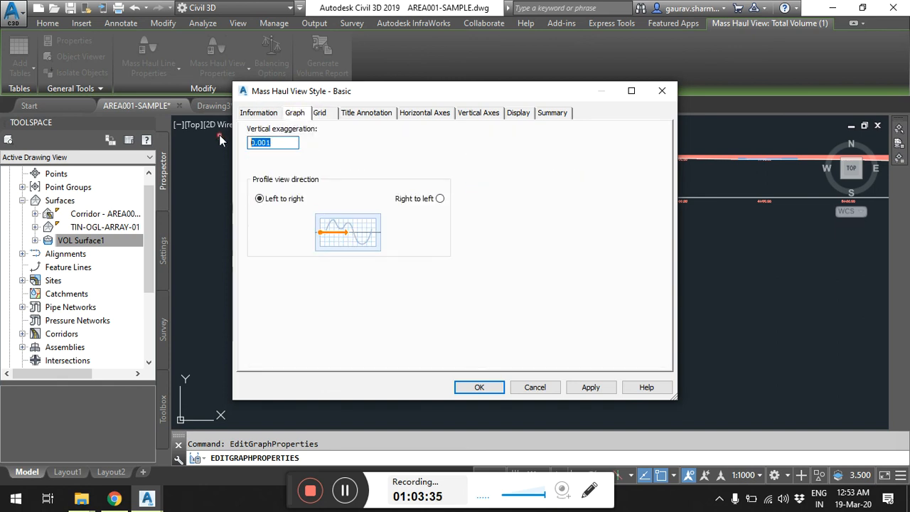
text(10)
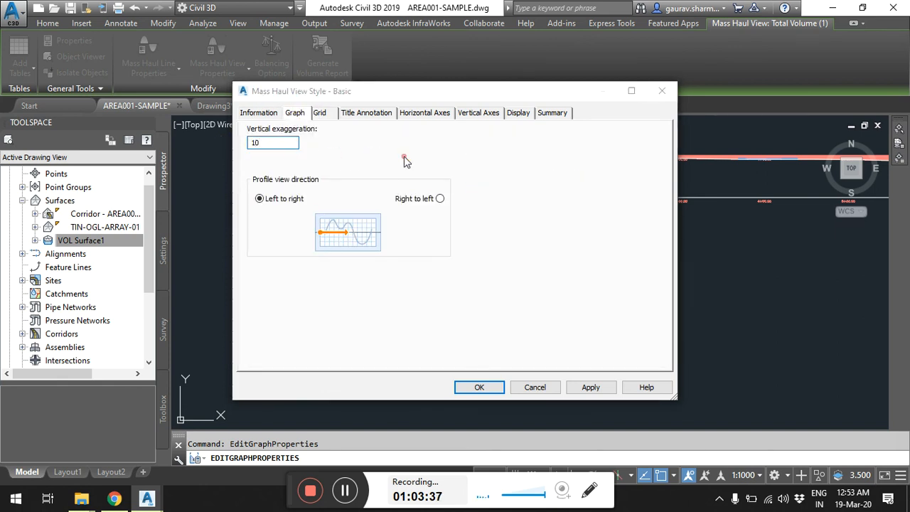
click(588, 387)
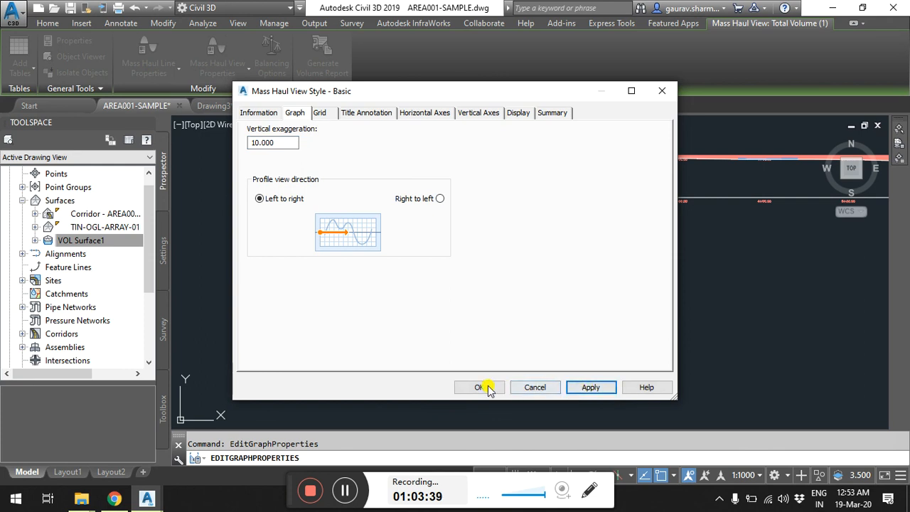
click(481, 387)
click(589, 387)
click(479, 386)
scroll(552, 321, down, 5)
key(Escape)
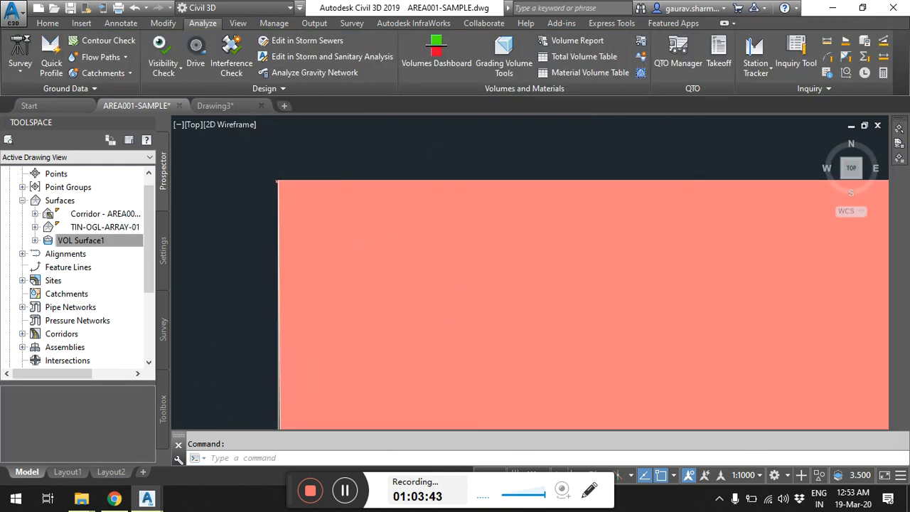
Erase the oversized mass haul diagram, including both its view and its line.
scroll(499, 282, down, 5)
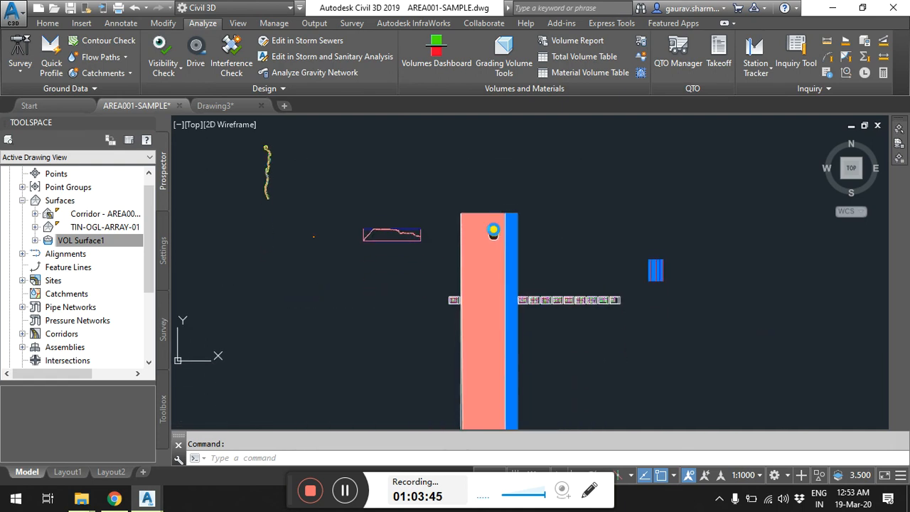
scroll(501, 284, down, 4)
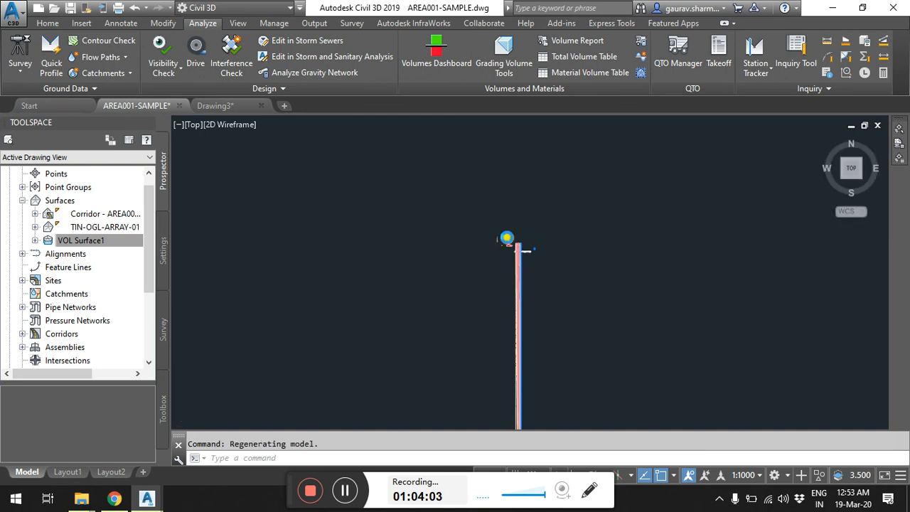
click(512, 304)
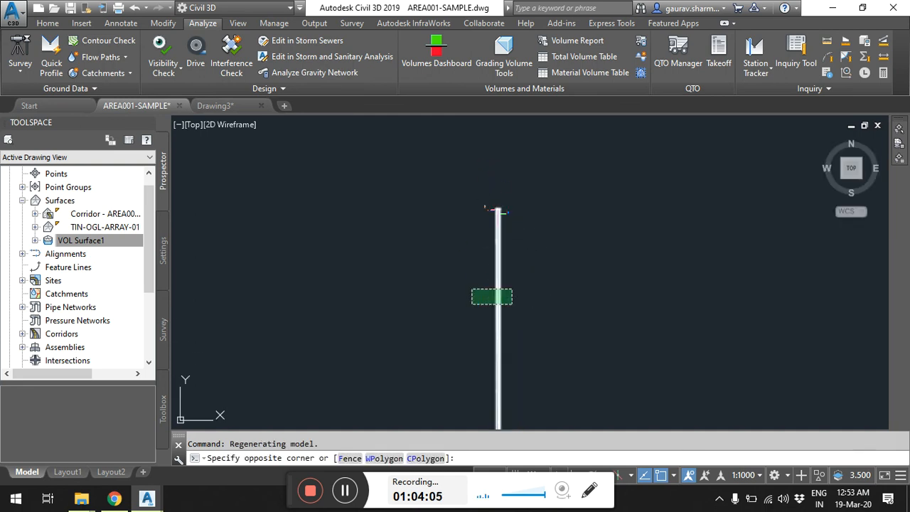
click(471, 288)
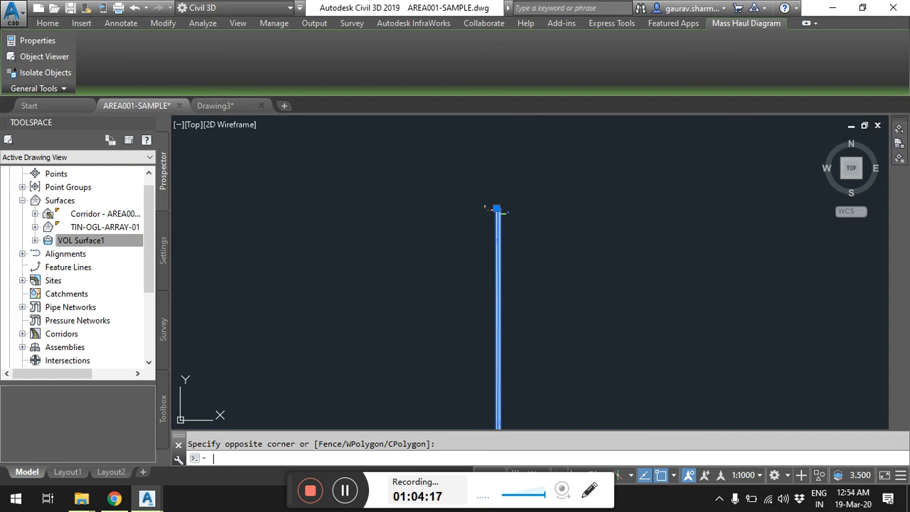
click(498, 428)
text(E)
key(Return)
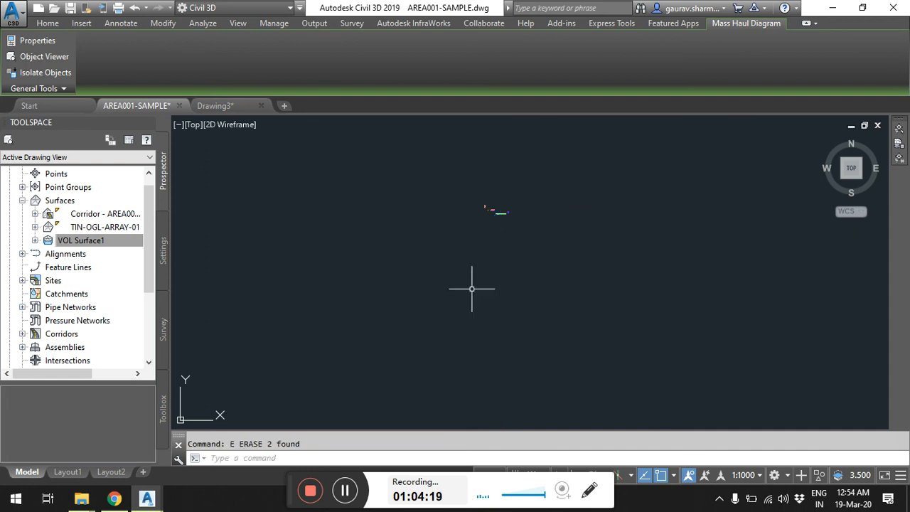
Look over the access road's end near station 4+640 in plan, and the remaining profile view, section sheets and volume tables.
scroll(496, 213, down, 5)
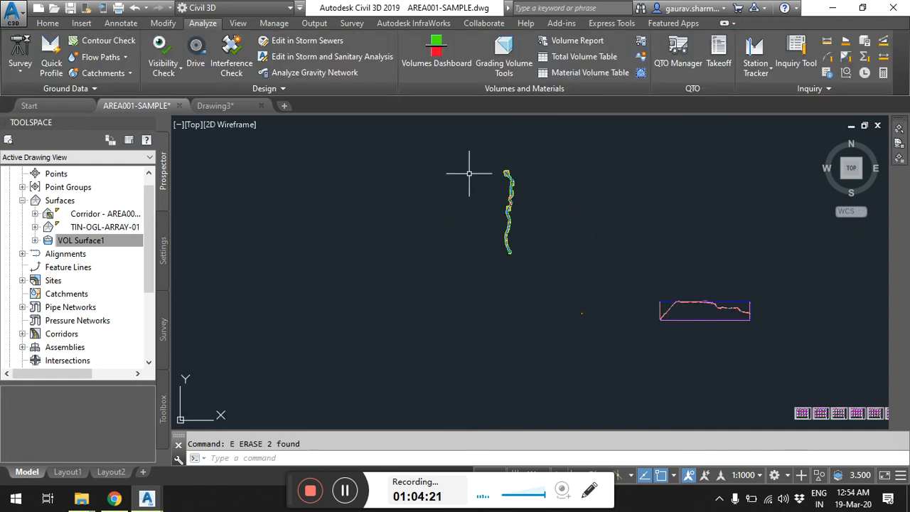
scroll(504, 173, up, 3)
middle_drag(504, 172, 477, 272)
scroll(377, 252, up, 5)
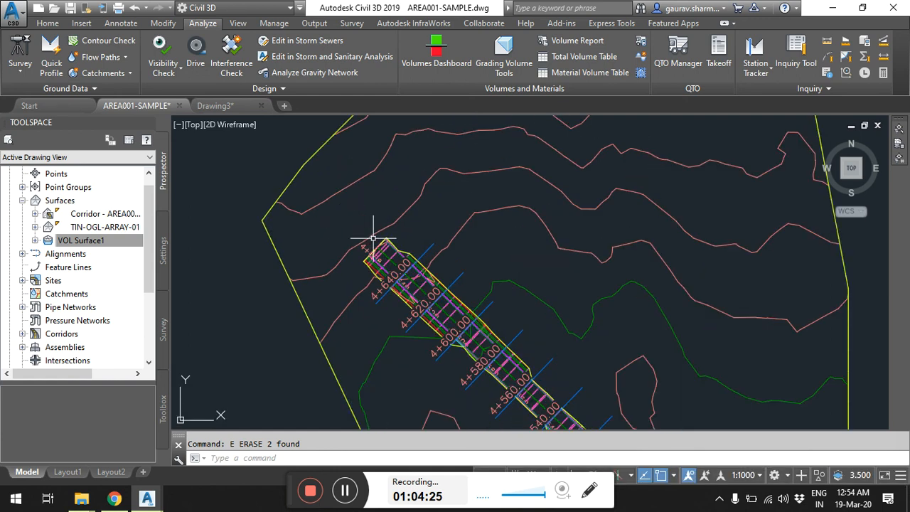
scroll(381, 256, down, 6)
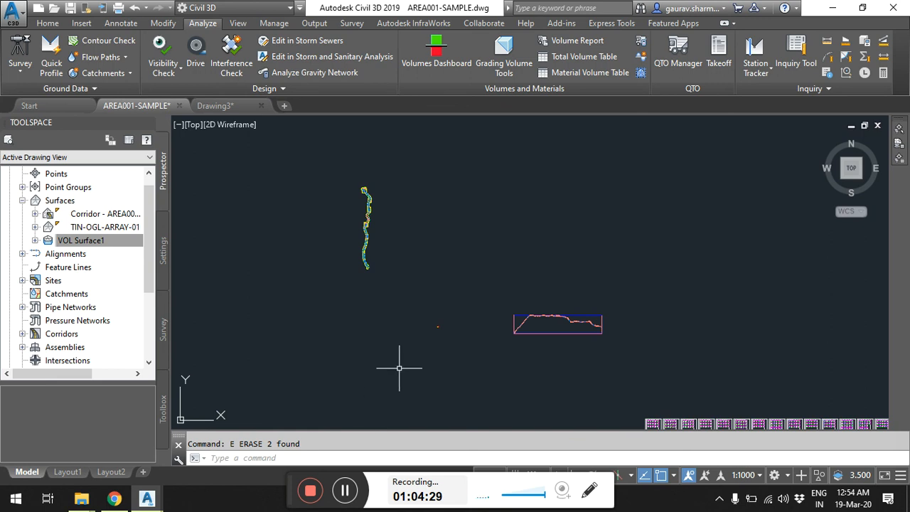
middle_drag(462, 368, 348, 242)
scroll(365, 262, down, 2)
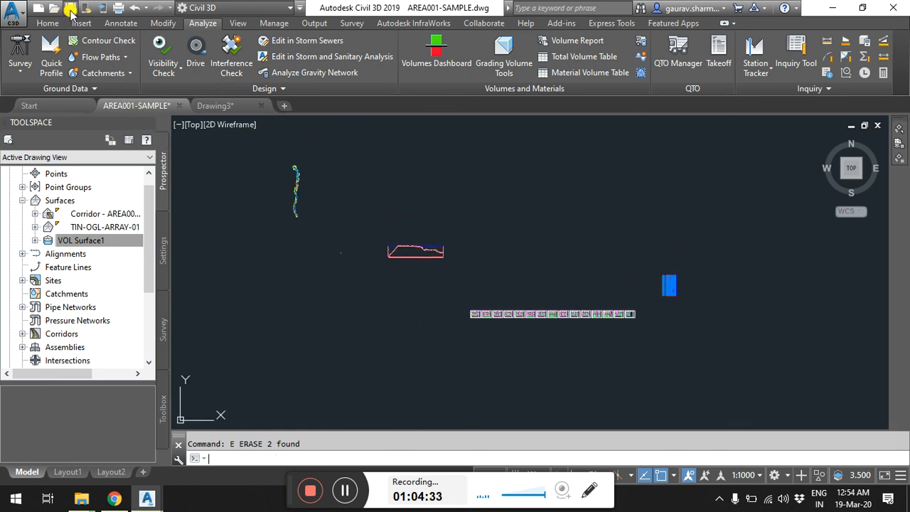
click(148, 107)
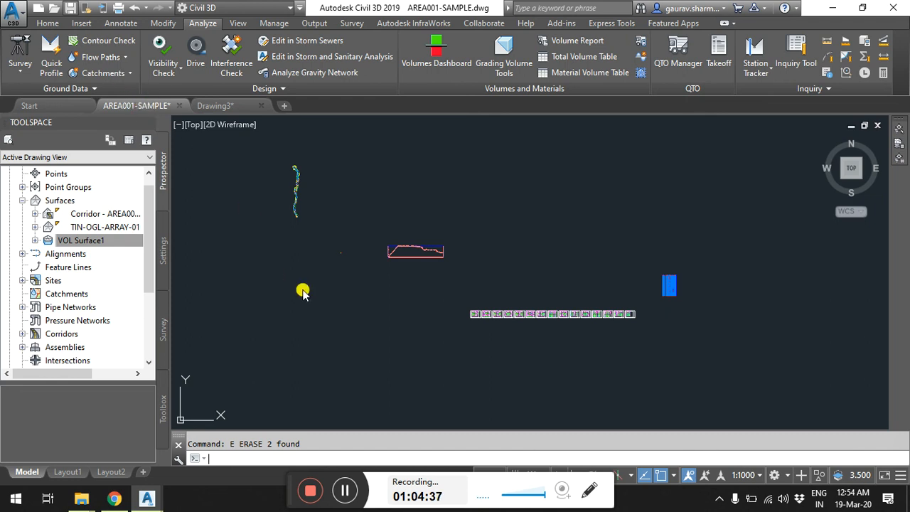